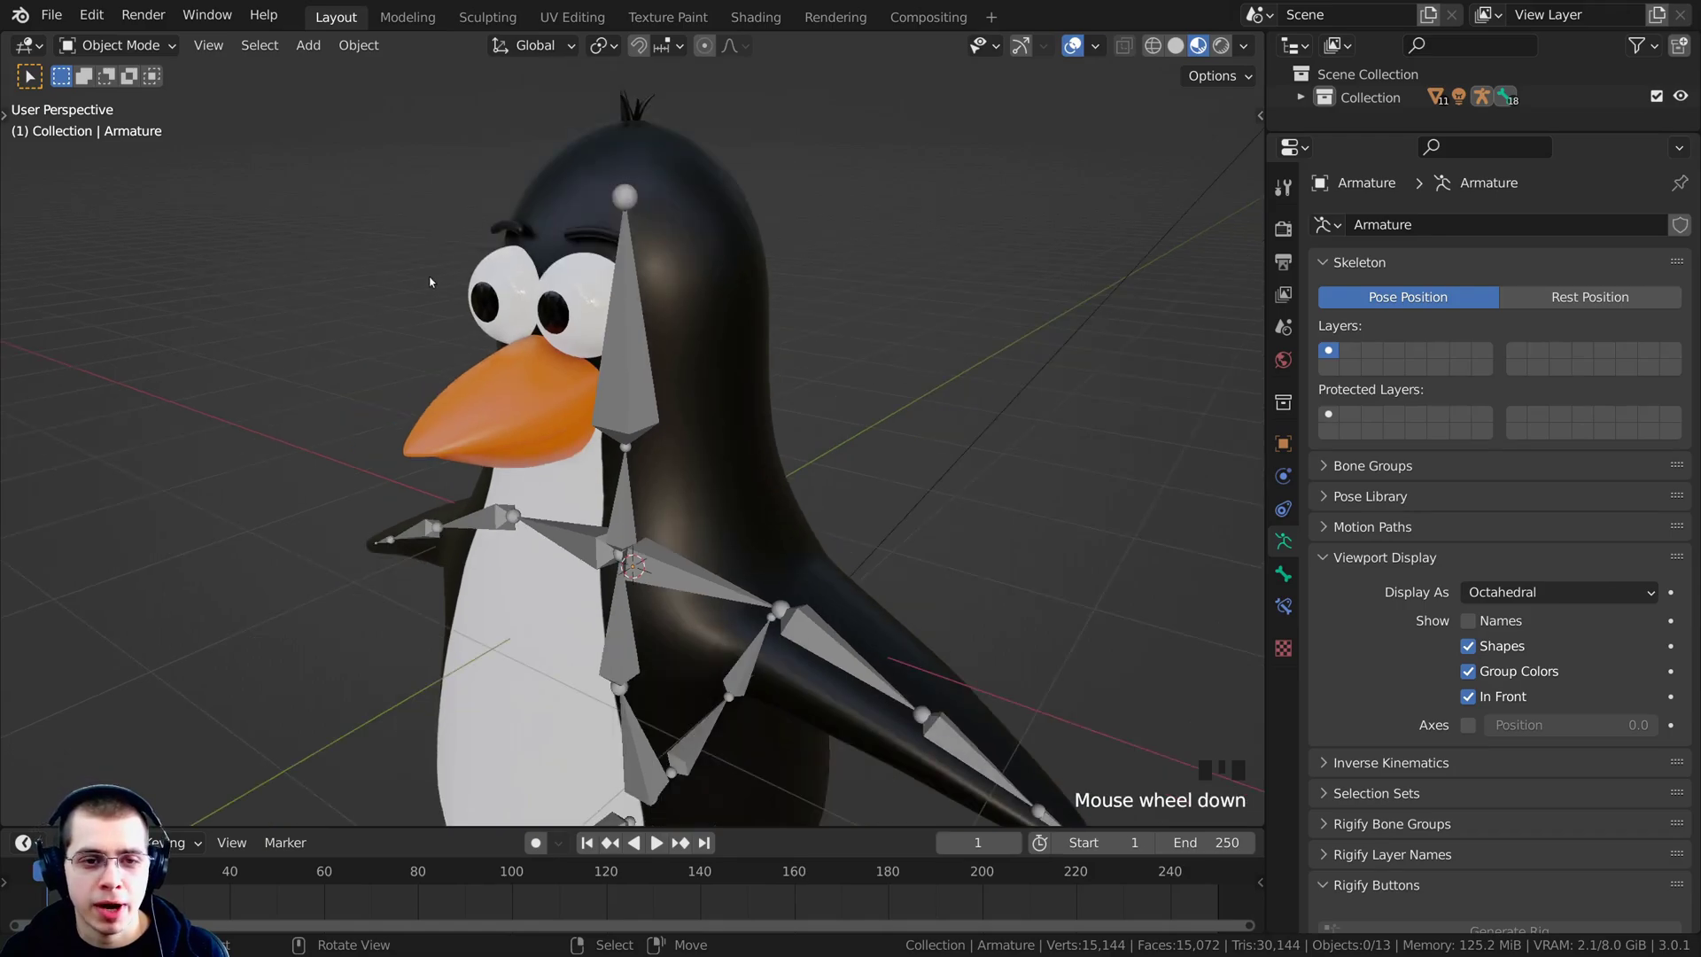
Select the penguin's armature and enter Edit Mode with all bones deselected.
shift+middle_drag(653, 341, 817, 359)
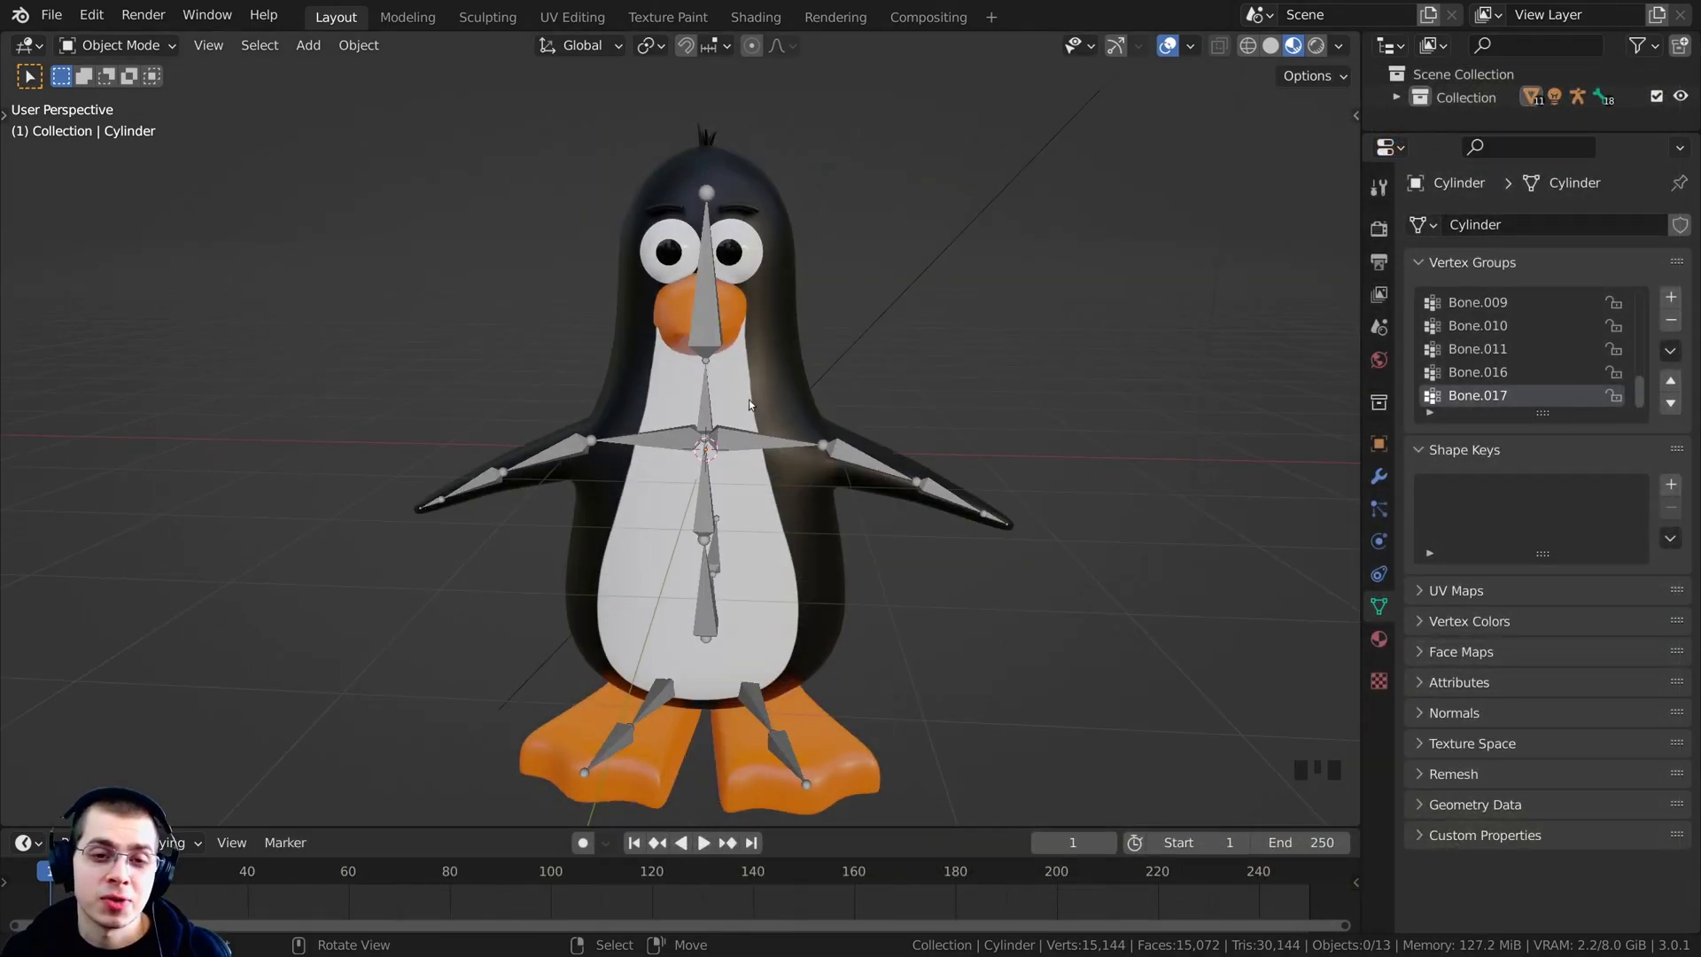
middle_drag(749, 405, 725, 427)
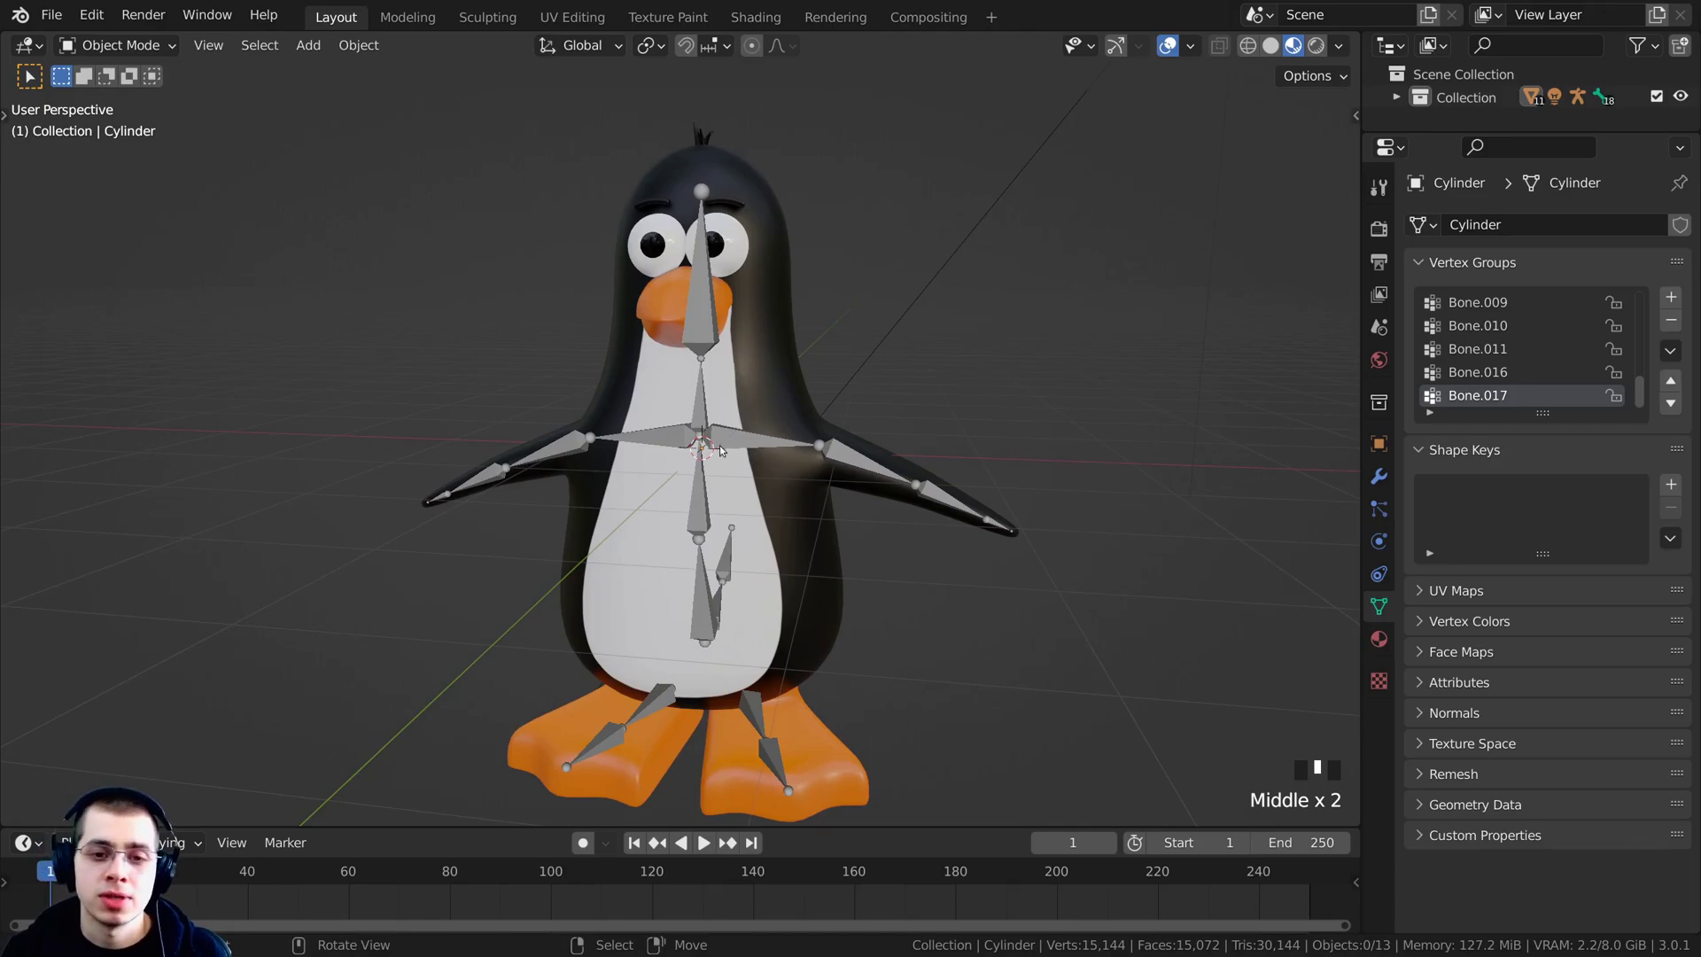
right_click(723, 446)
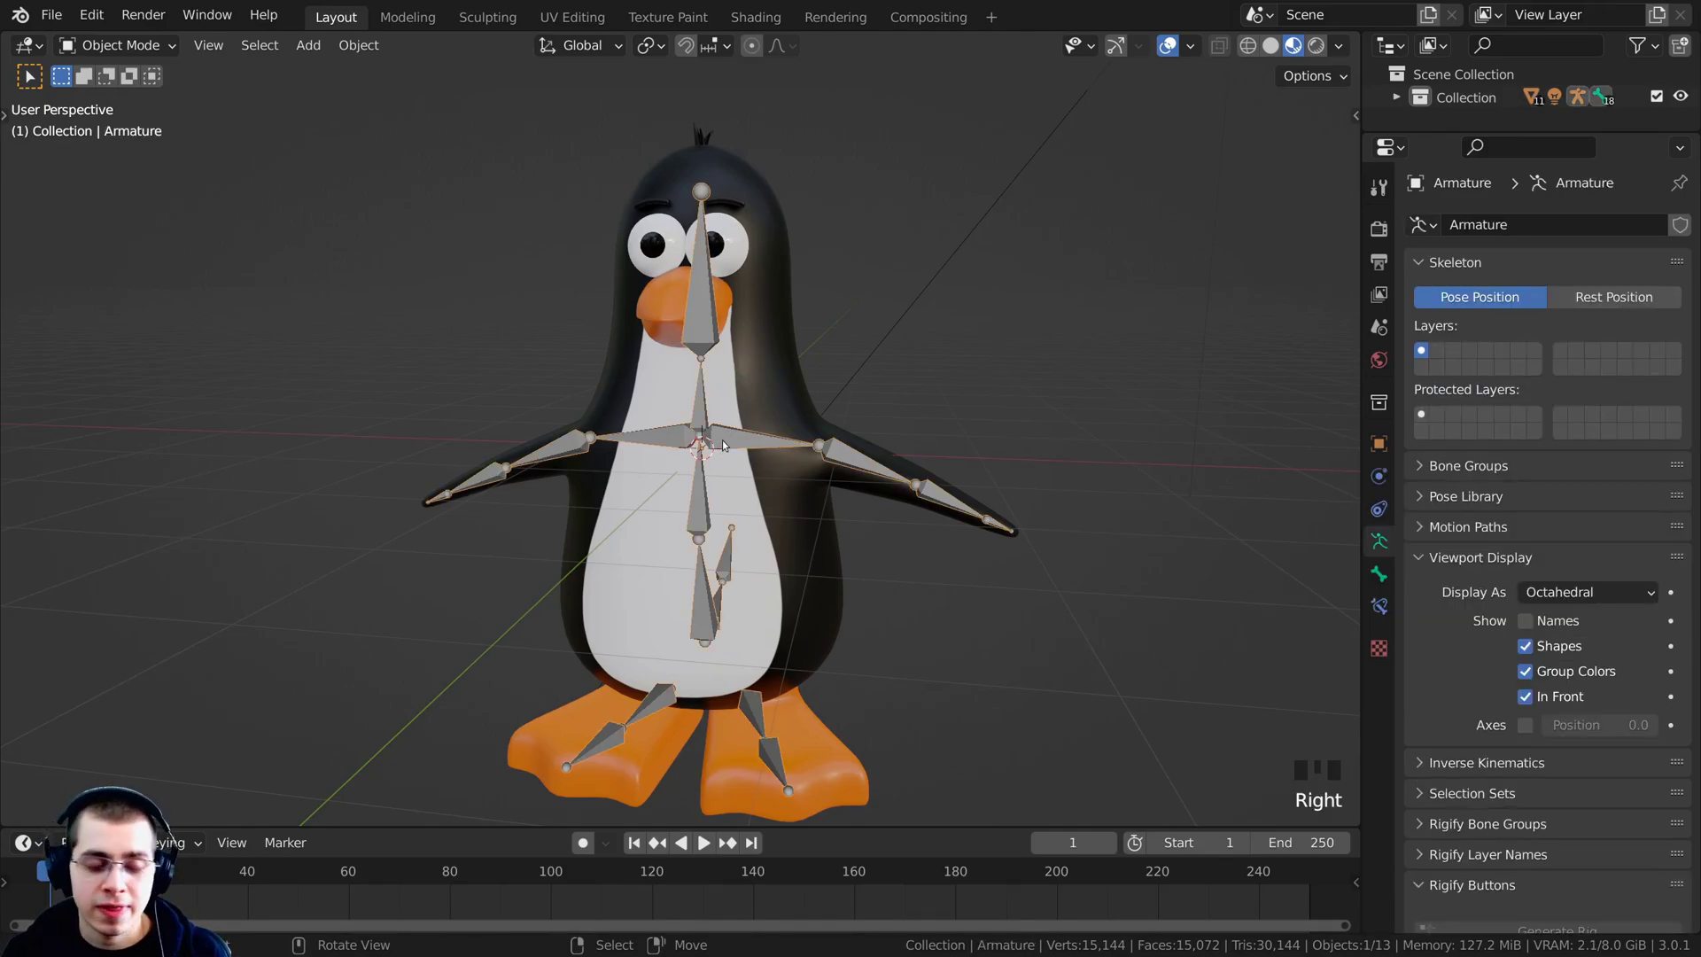
key(Tab)
middle_drag(680, 372, 633, 372)
shift+middle_drag(633, 372, 589, 359)
key(alt+a)
Examine the penguin's beak, eyes and eyebrows around the head bone from the front and side.
shift+middle_drag(611, 346, 639, 383)
scroll(639, 382, up, 2)
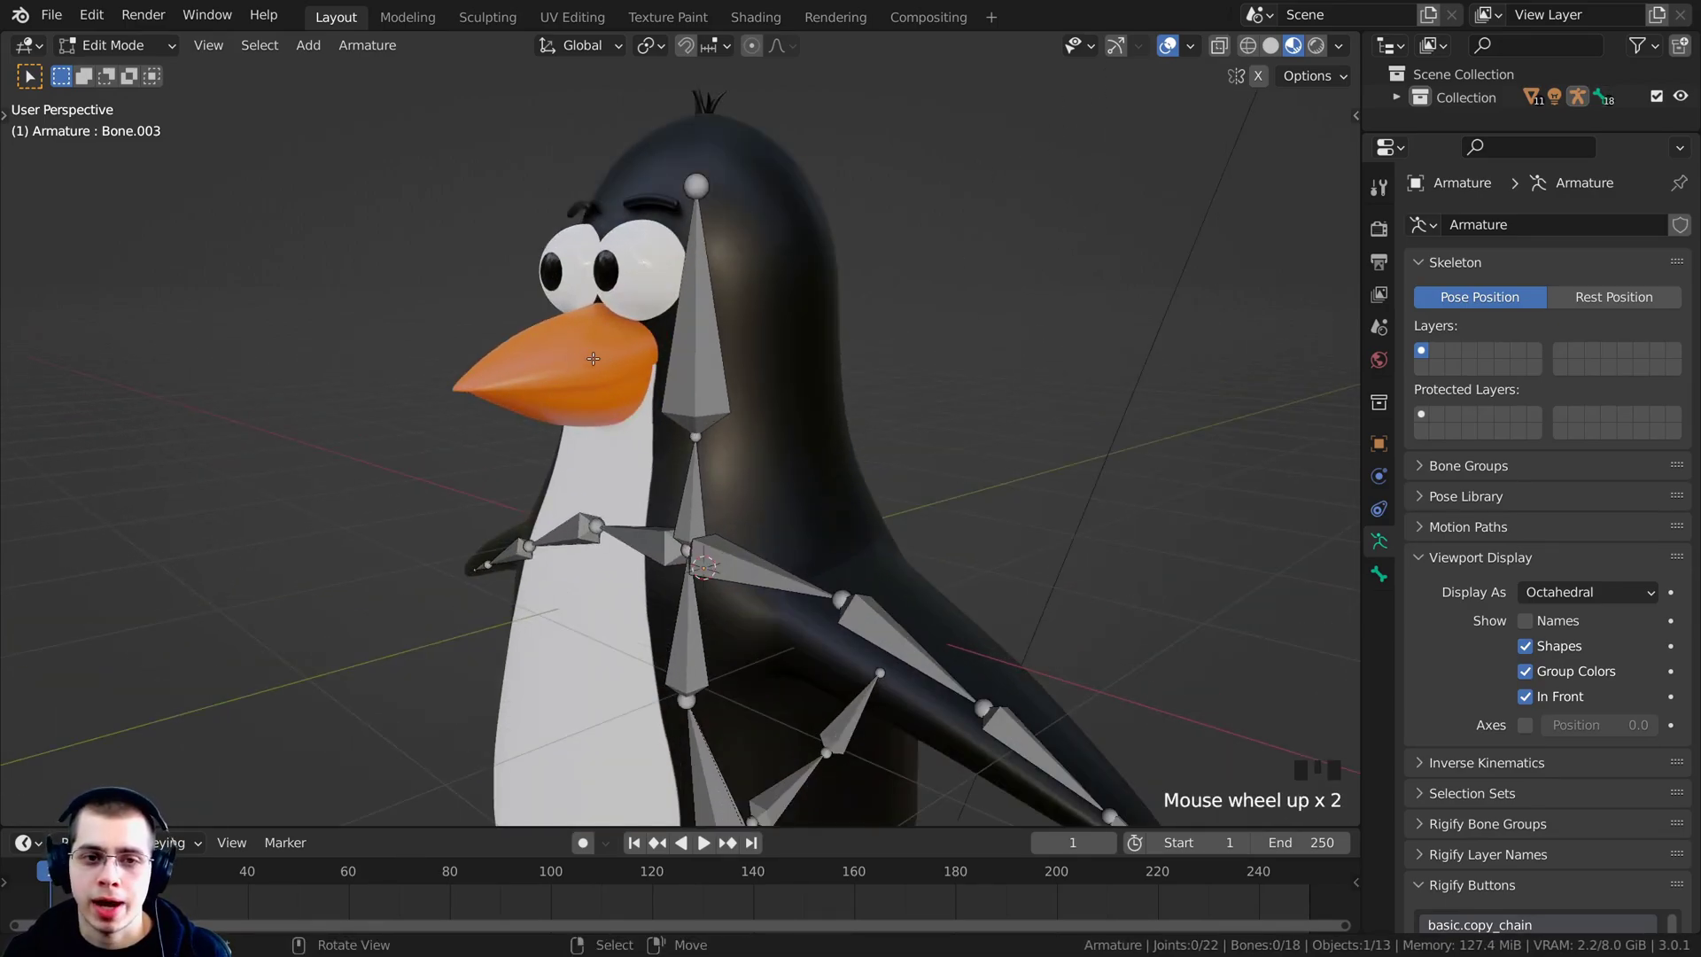
shift+middle_drag(460, 347, 595, 346)
scroll(641, 317, up, 2)
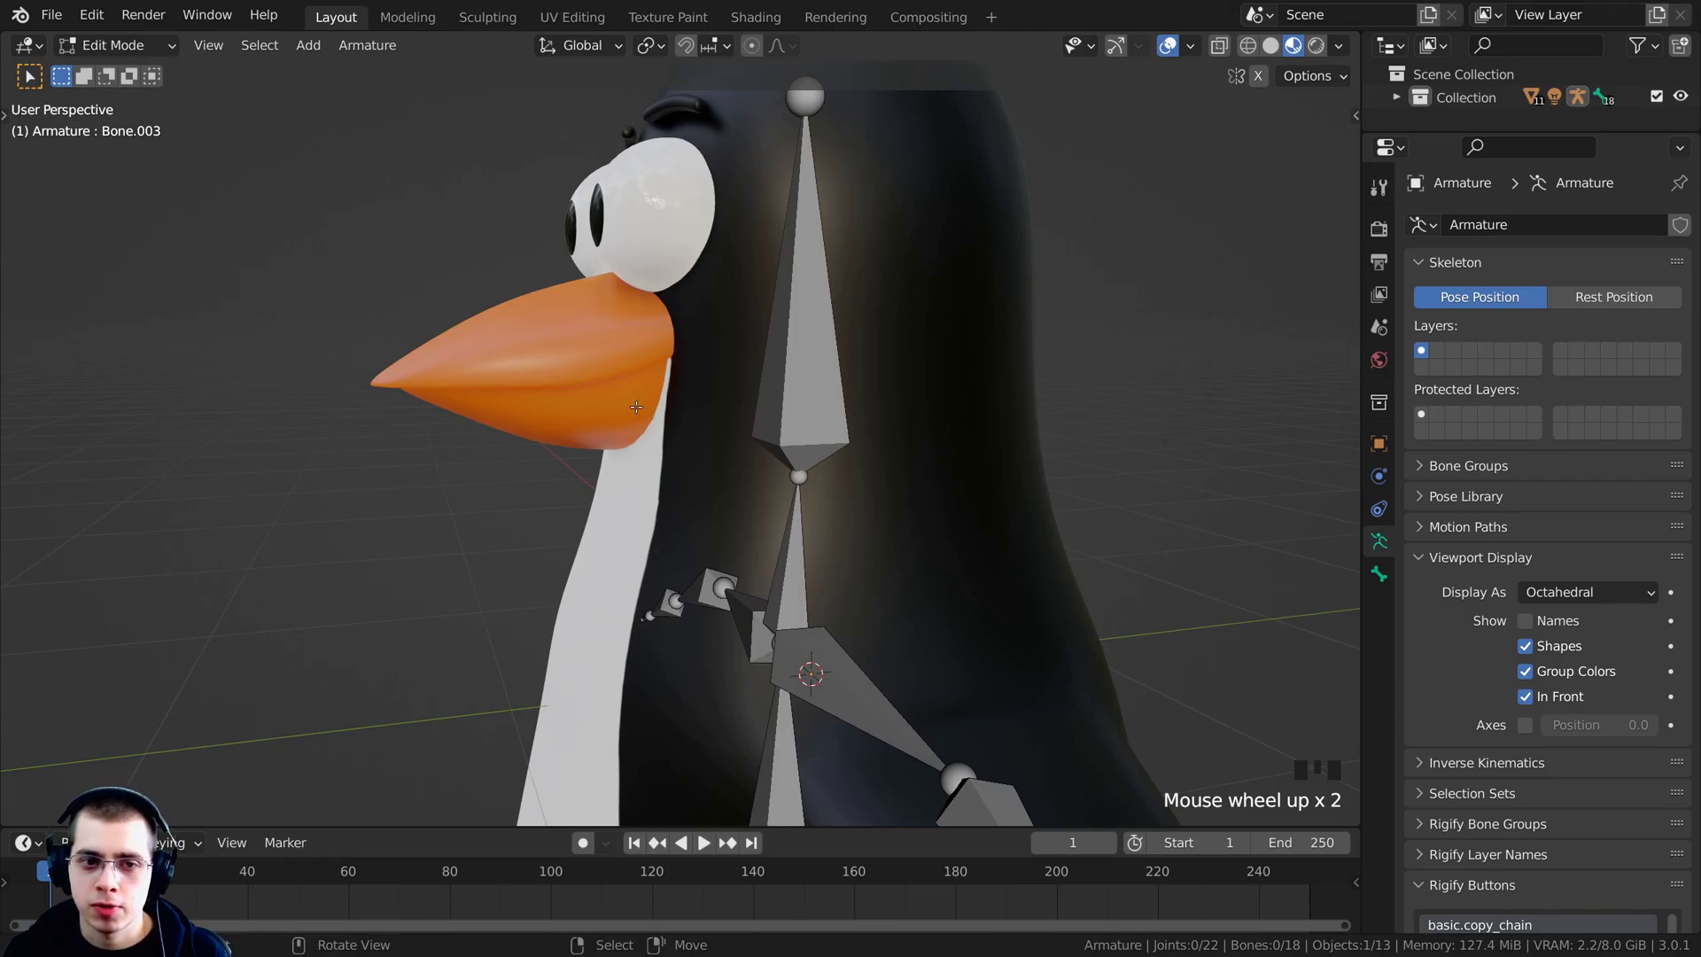
middle_drag(636, 406, 761, 302)
shift+middle_drag(762, 301, 928, 290)
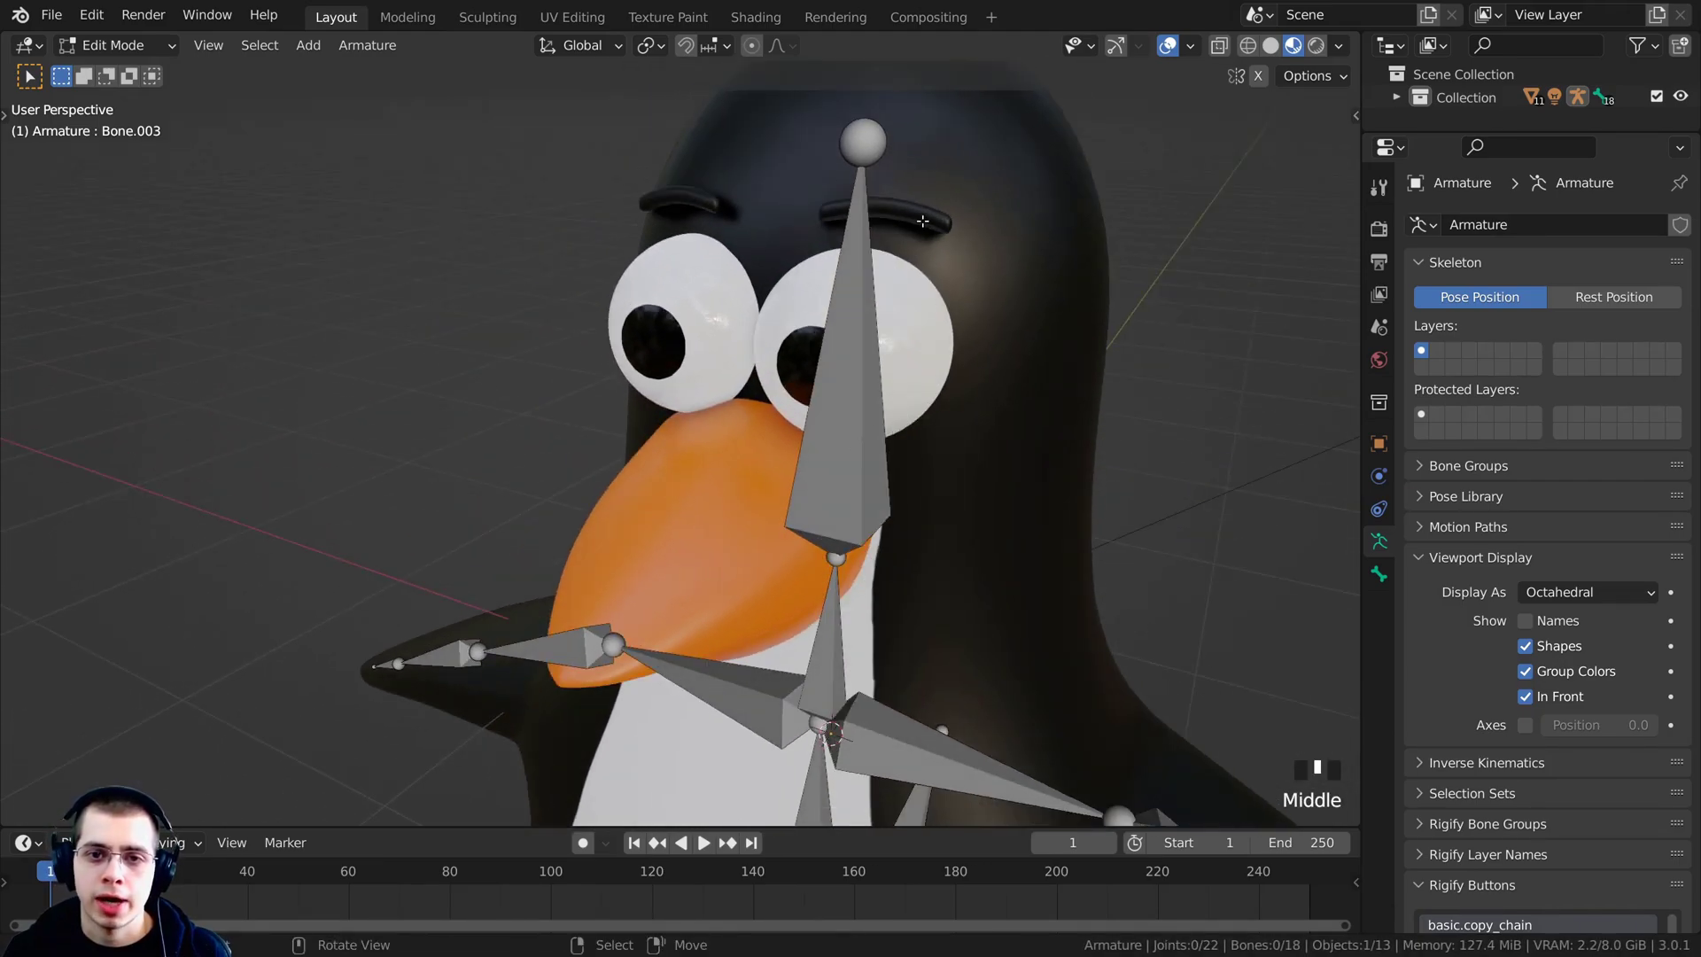
middle_drag(904, 196, 933, 353)
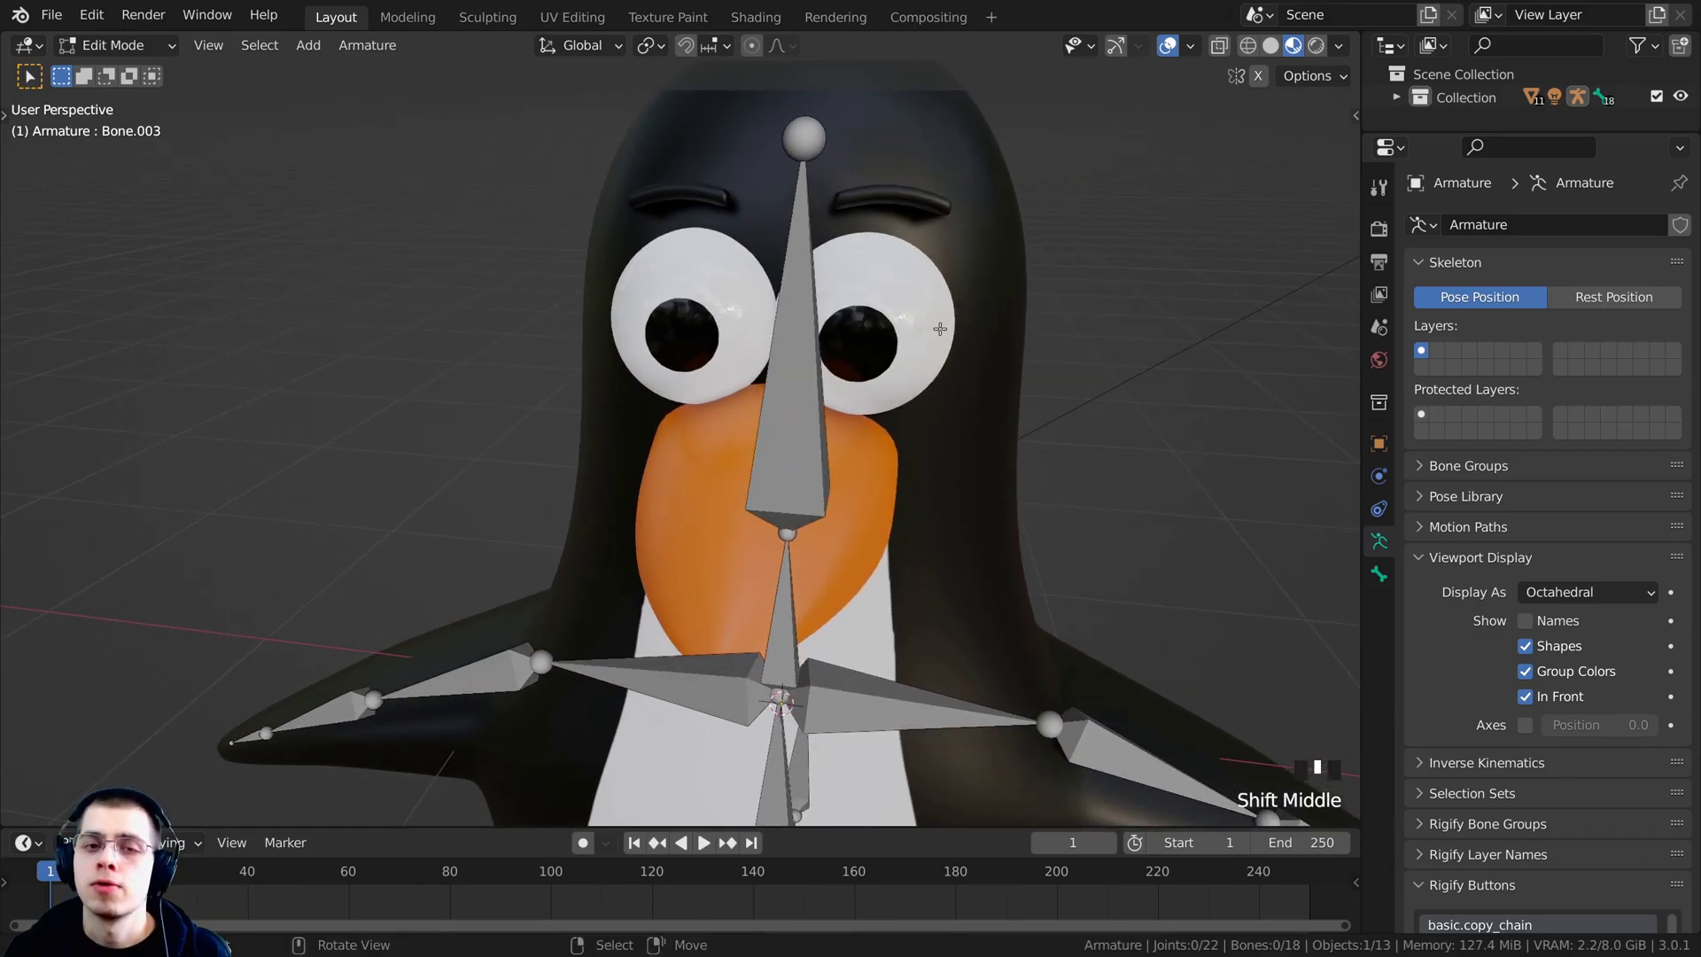
scroll(939, 329, down, 3)
middle_drag(940, 328, 713, 400)
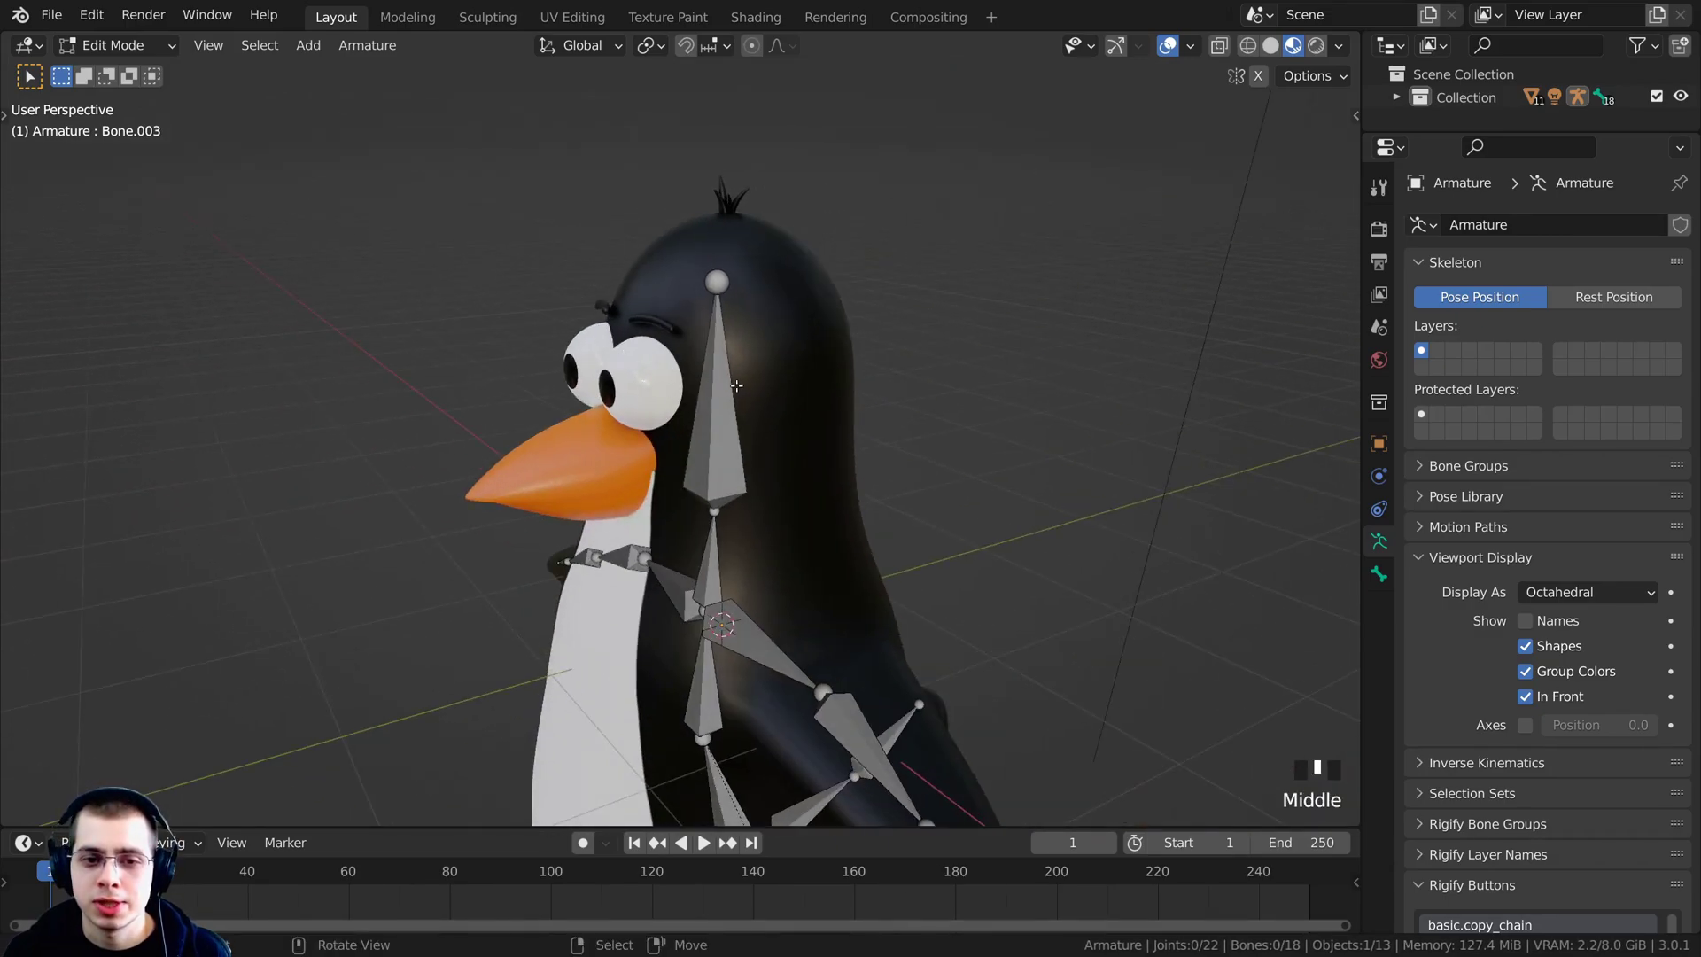
Duplicate the head bone in the right orthographic view, place the copy at the front of the face and scale it down to eye height.
right_click(736, 386)
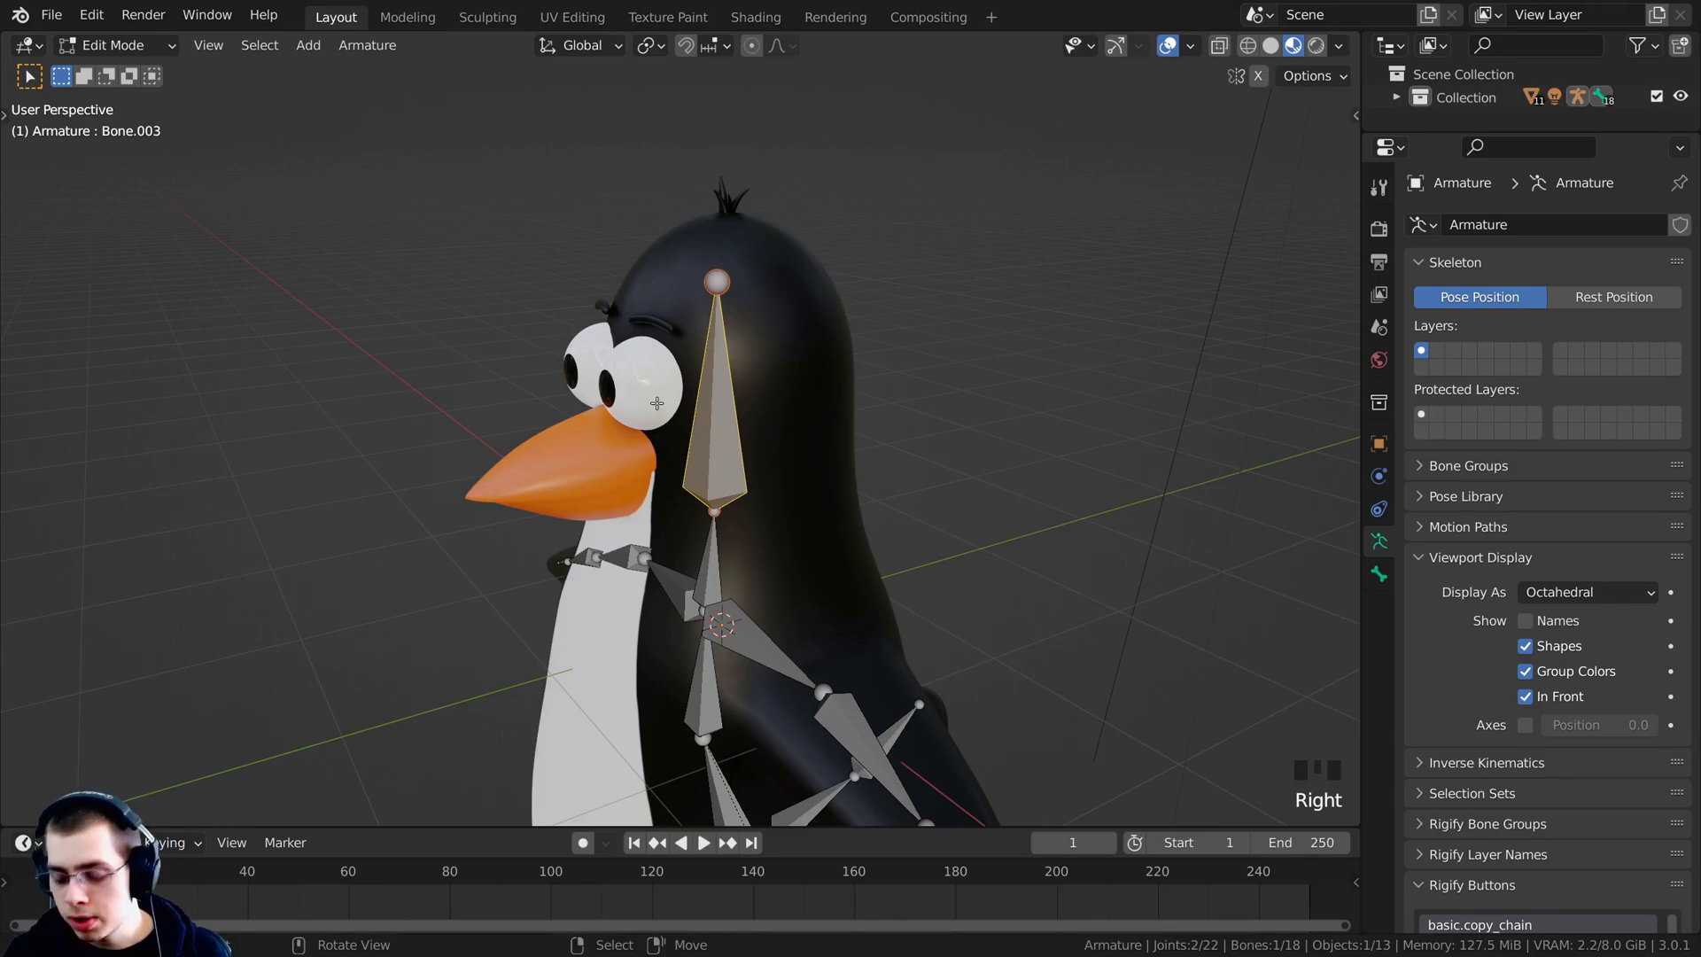
key(KP_3)
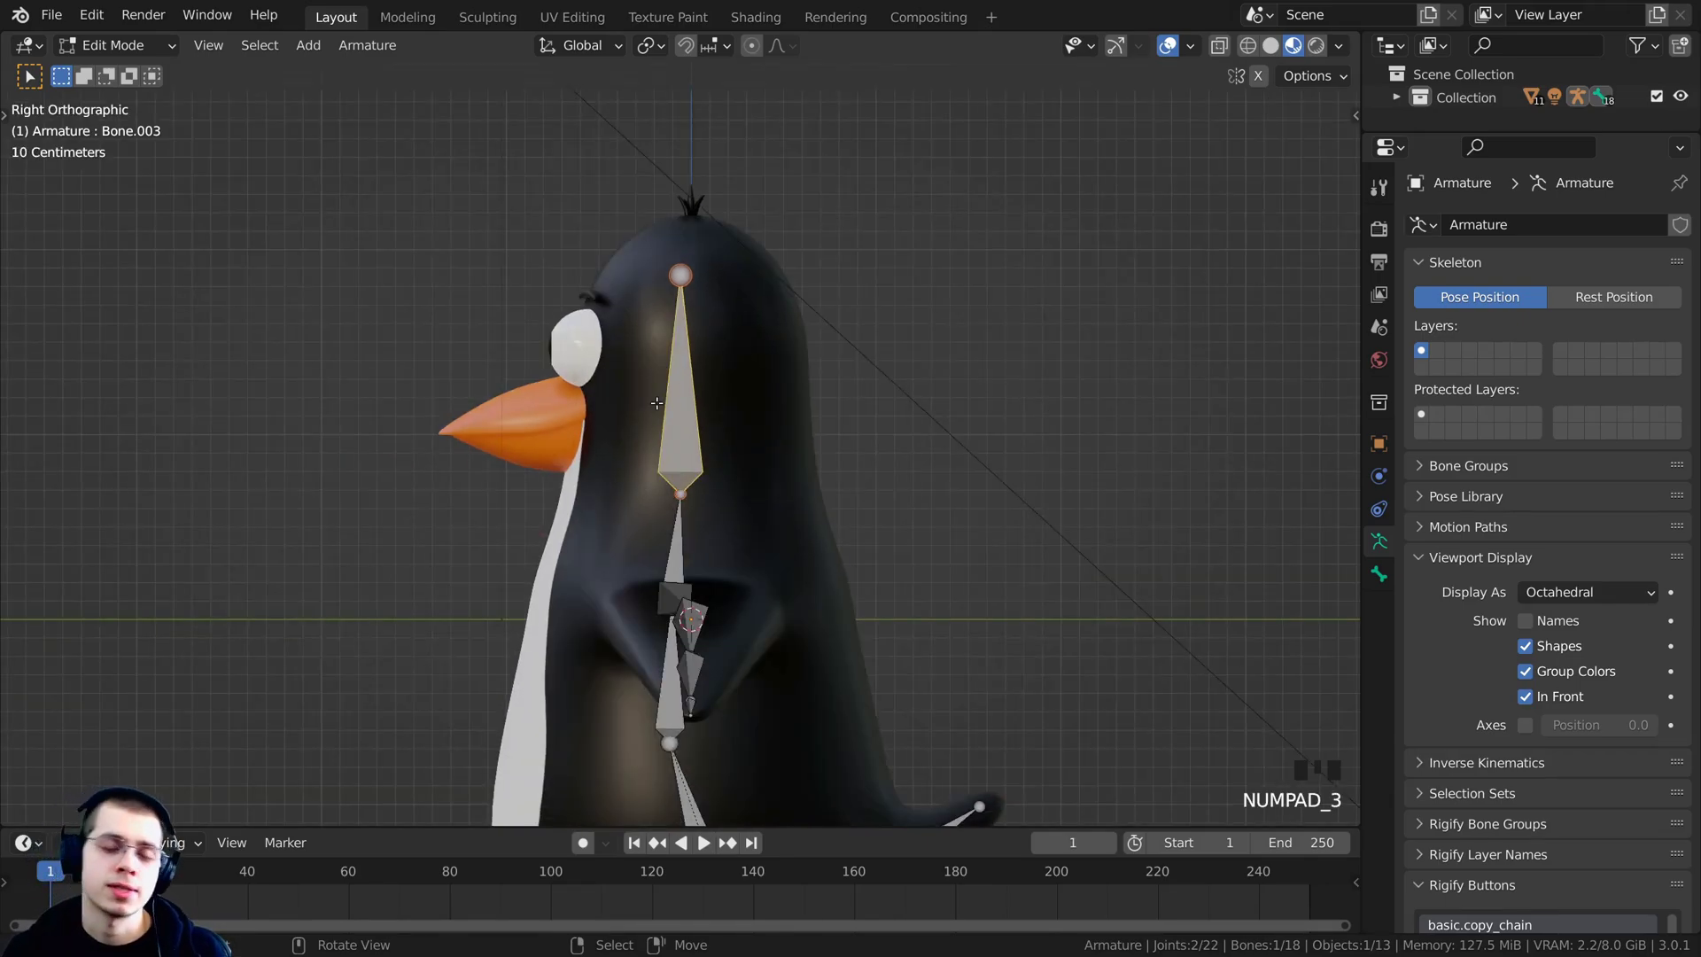
shift+middle_drag(738, 356, 748, 350)
scroll(750, 348, up, 2)
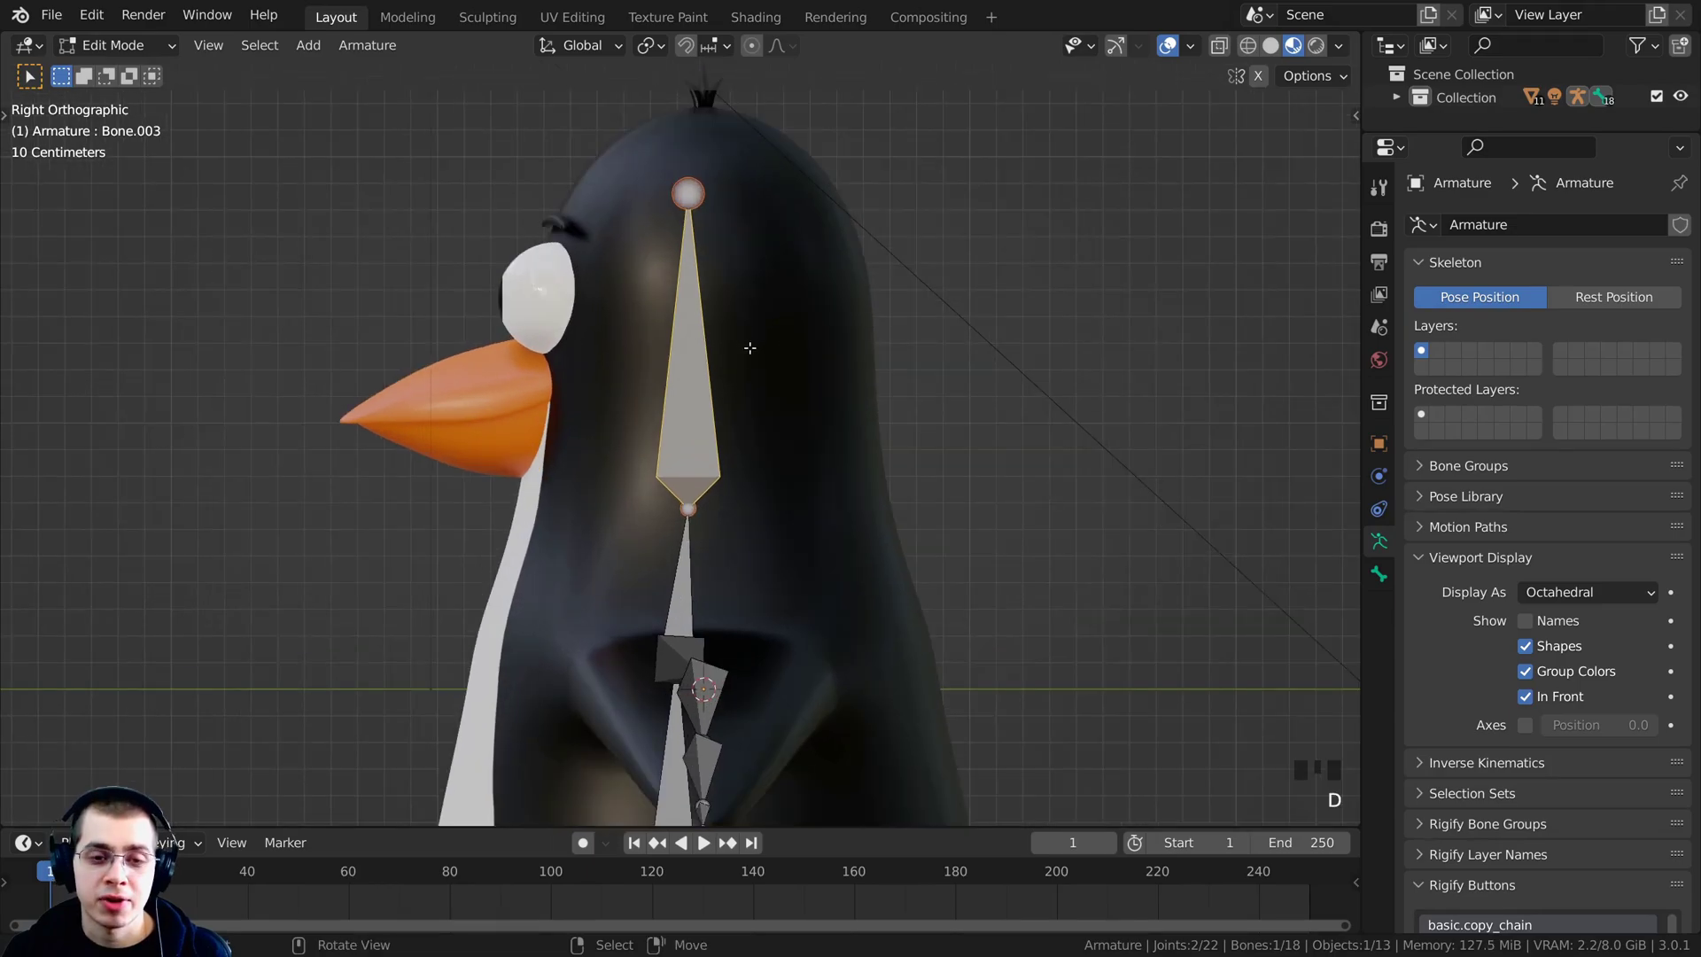
key(shift+d)
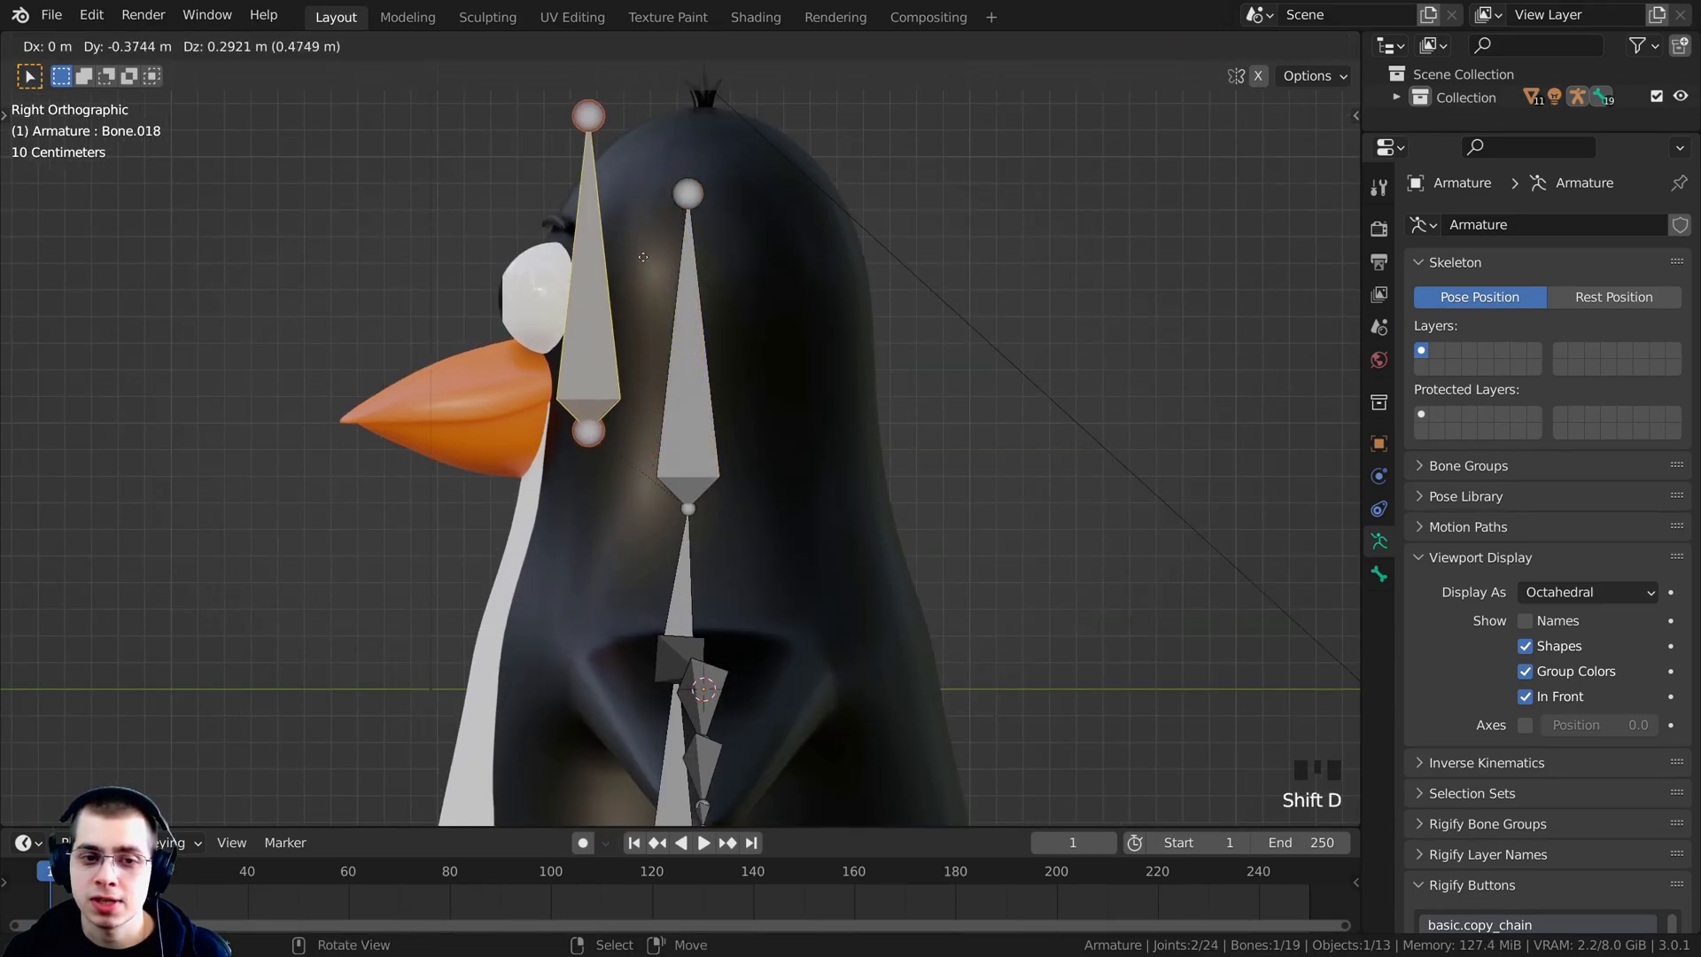
click(610, 282)
key(s)
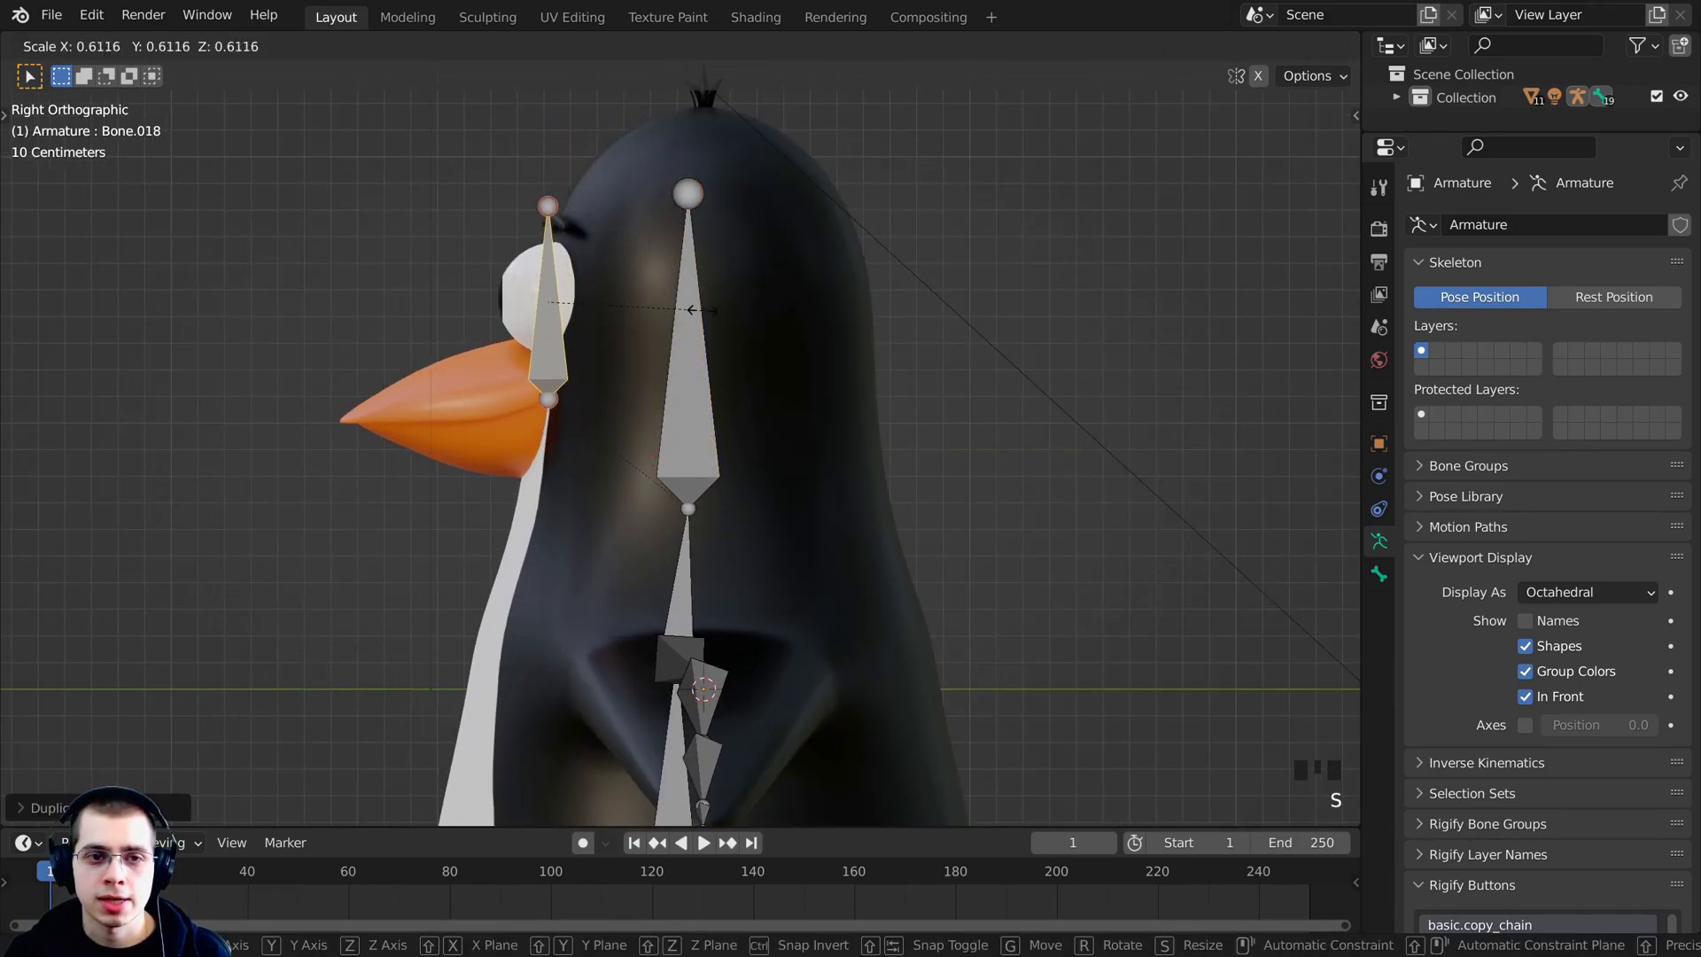
click(636, 324)
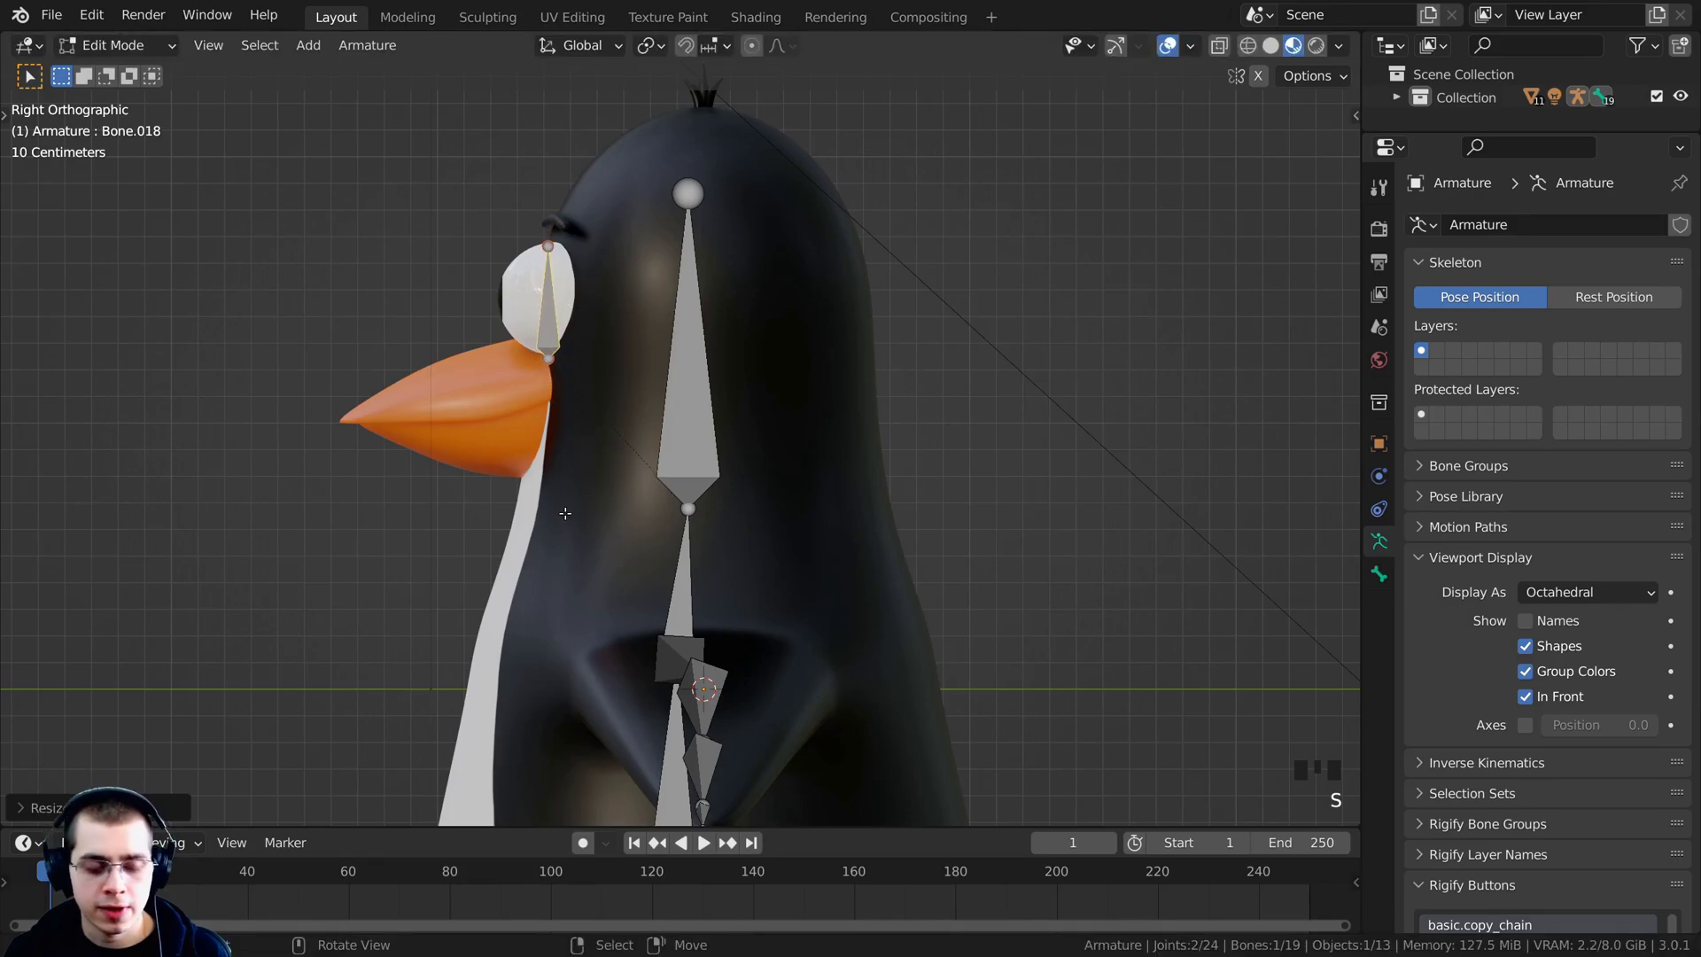
Rotate the small bone about -87° to point forward and place it inside the lower beak, scaled to fit.
key(r)
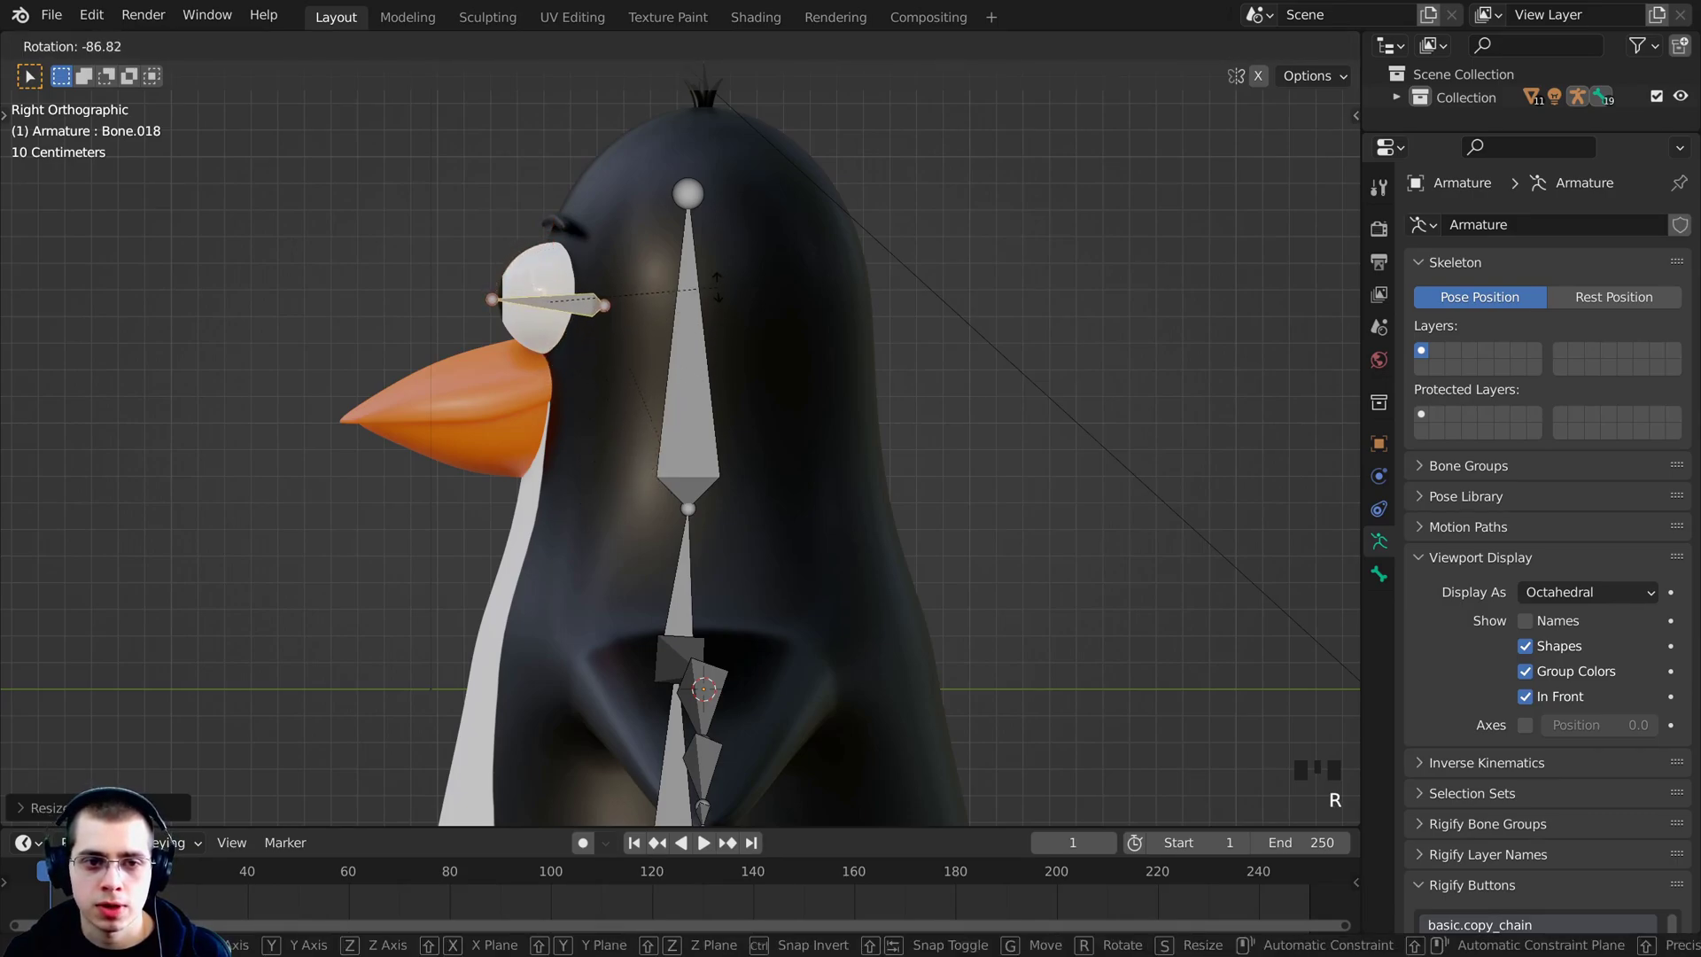
click(713, 282)
key(g)
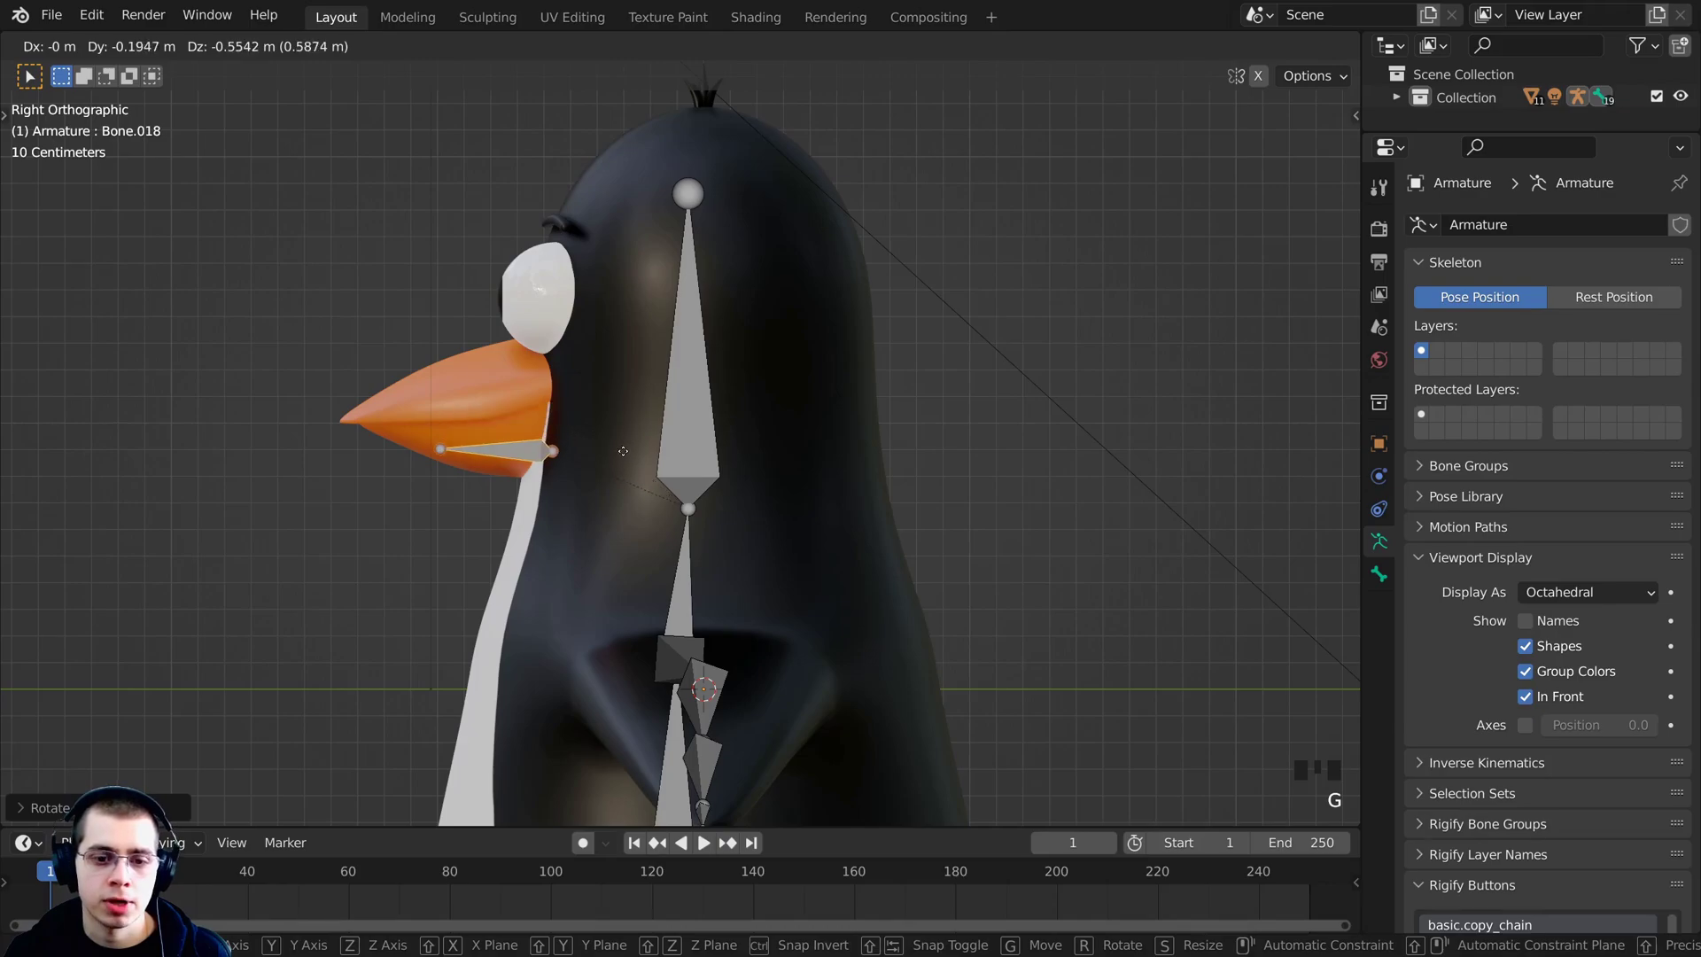
click(619, 450)
shift+middle_drag(618, 450, 778, 477)
key(s)
click(763, 454)
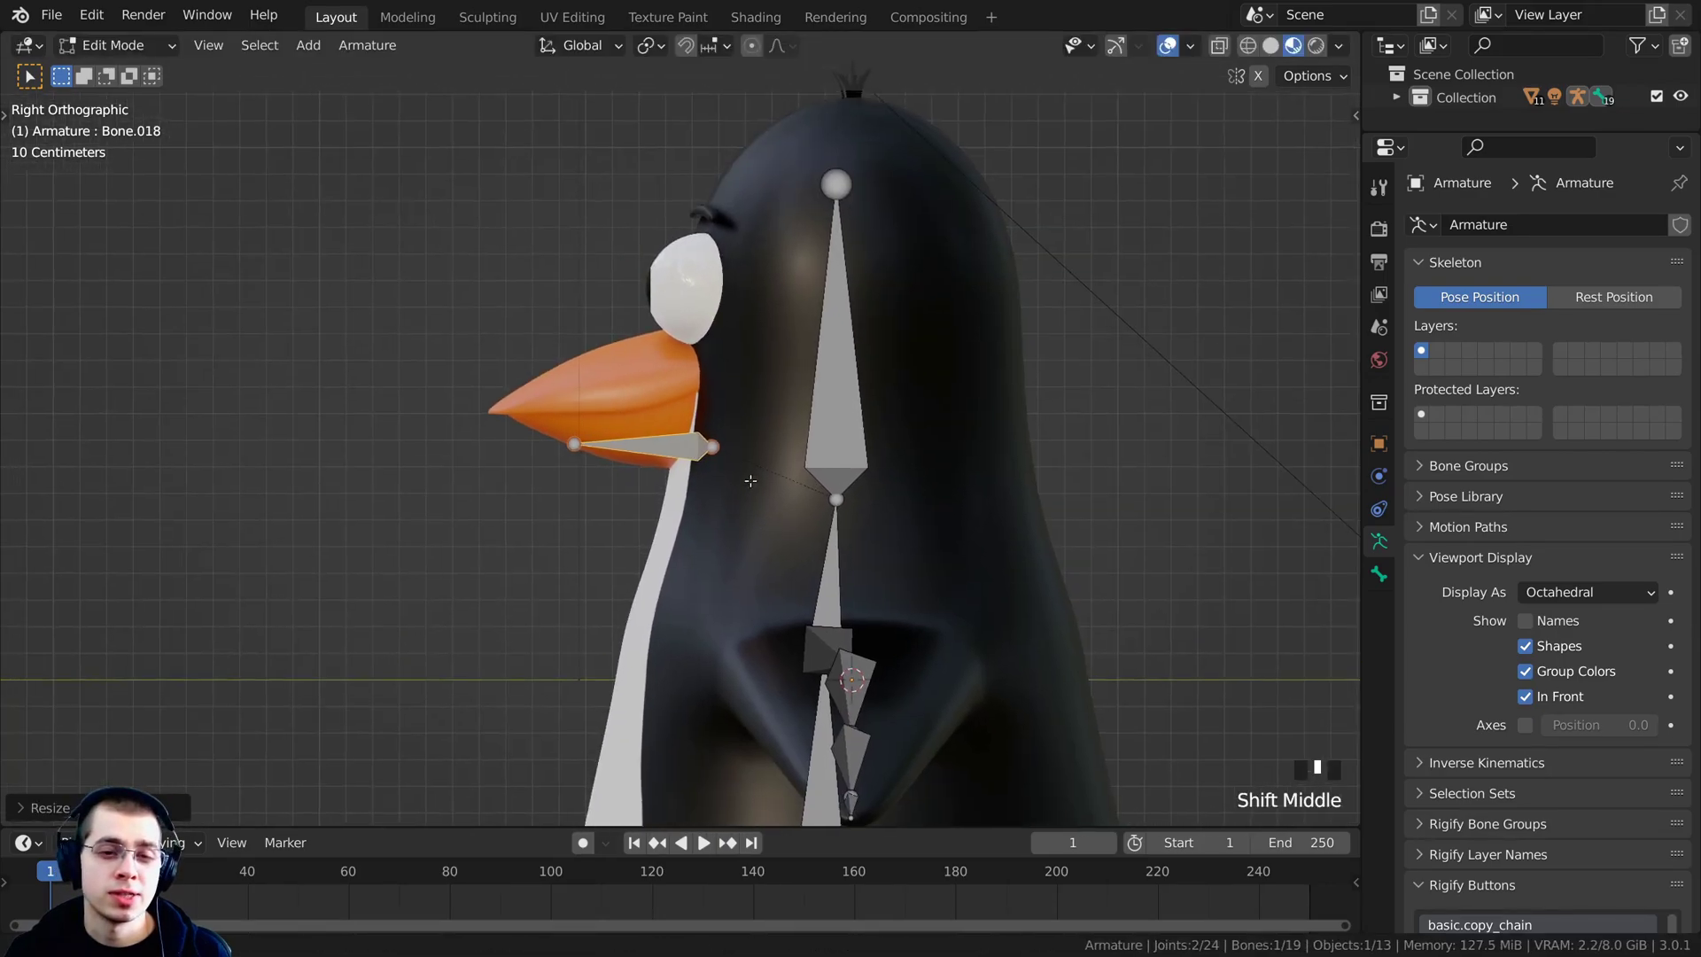
Raise the lower beak bone along the mouth line so its base sits just behind the corner of the mouth.
scroll(779, 478, up, 2)
key(g)
key(r)
key(g)
click(722, 402)
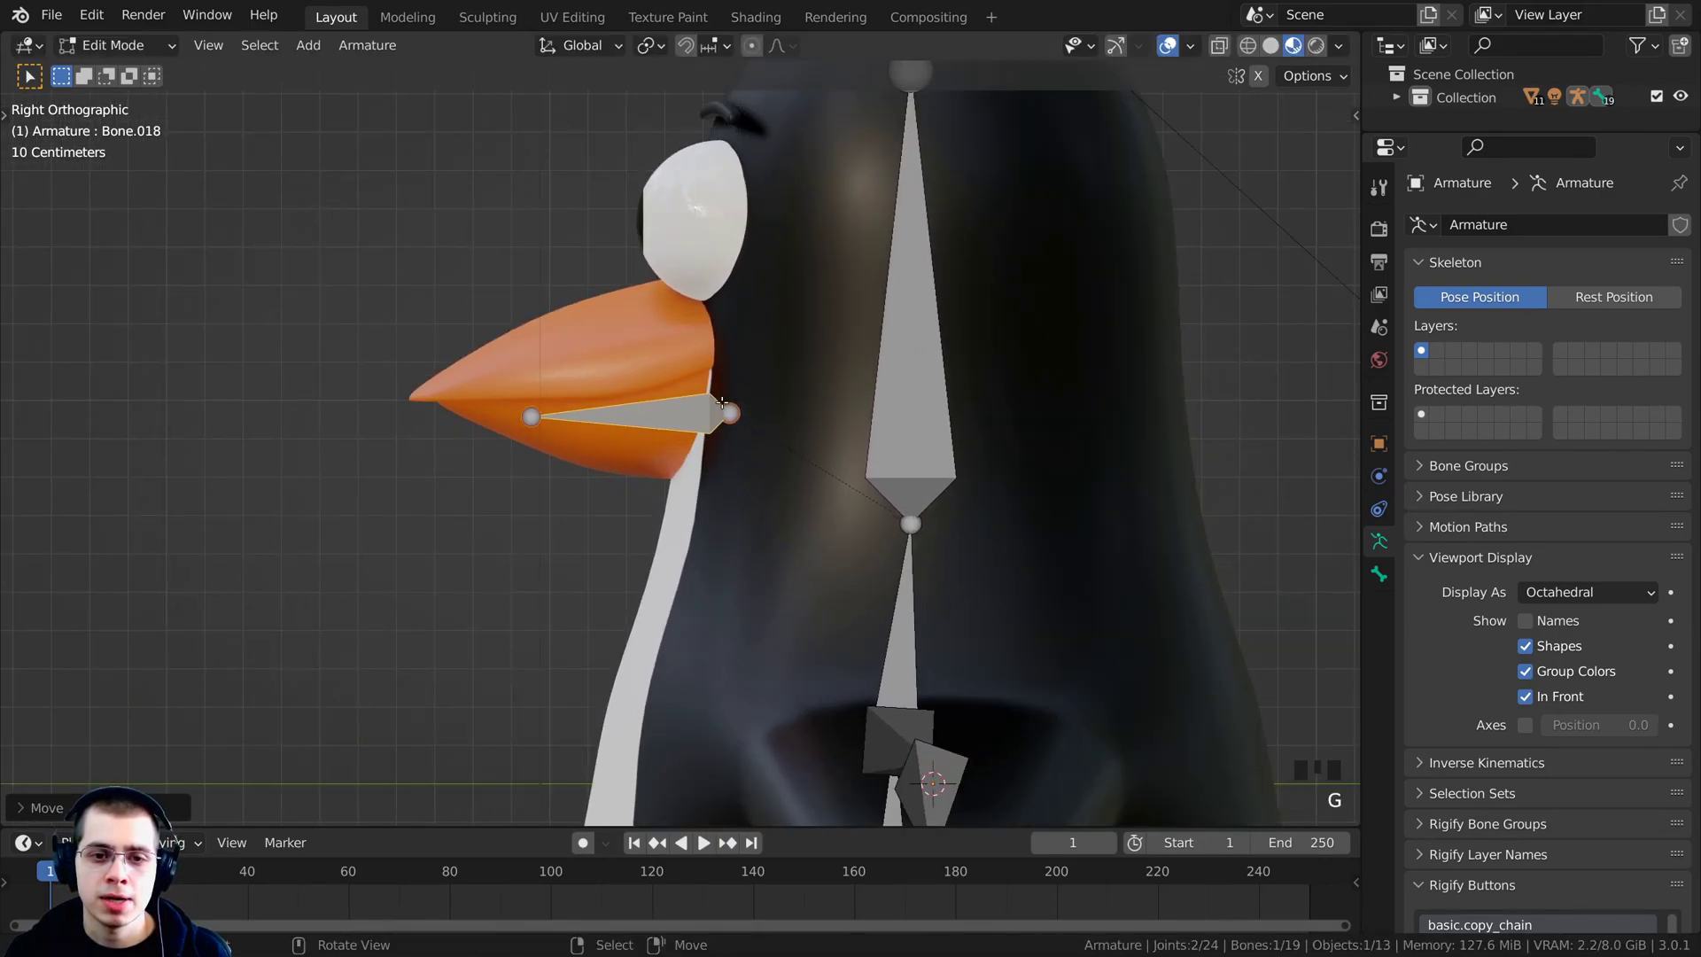
key(g)
click(738, 392)
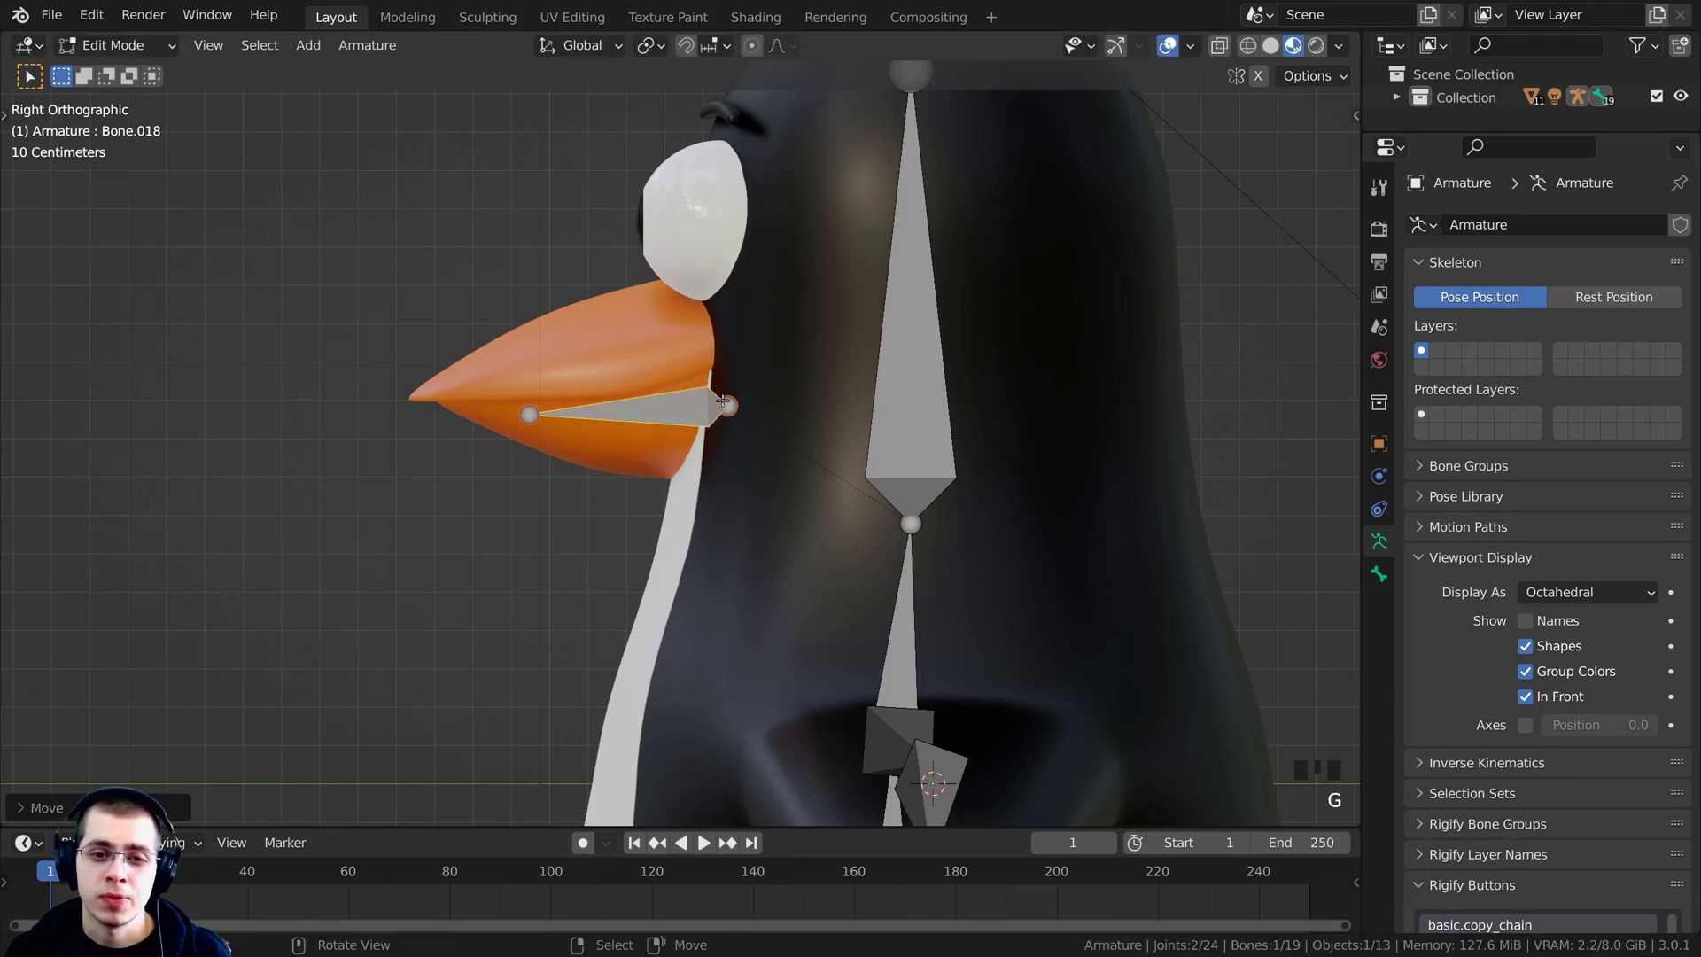
scroll(723, 401, up, 1)
right_click(491, 409)
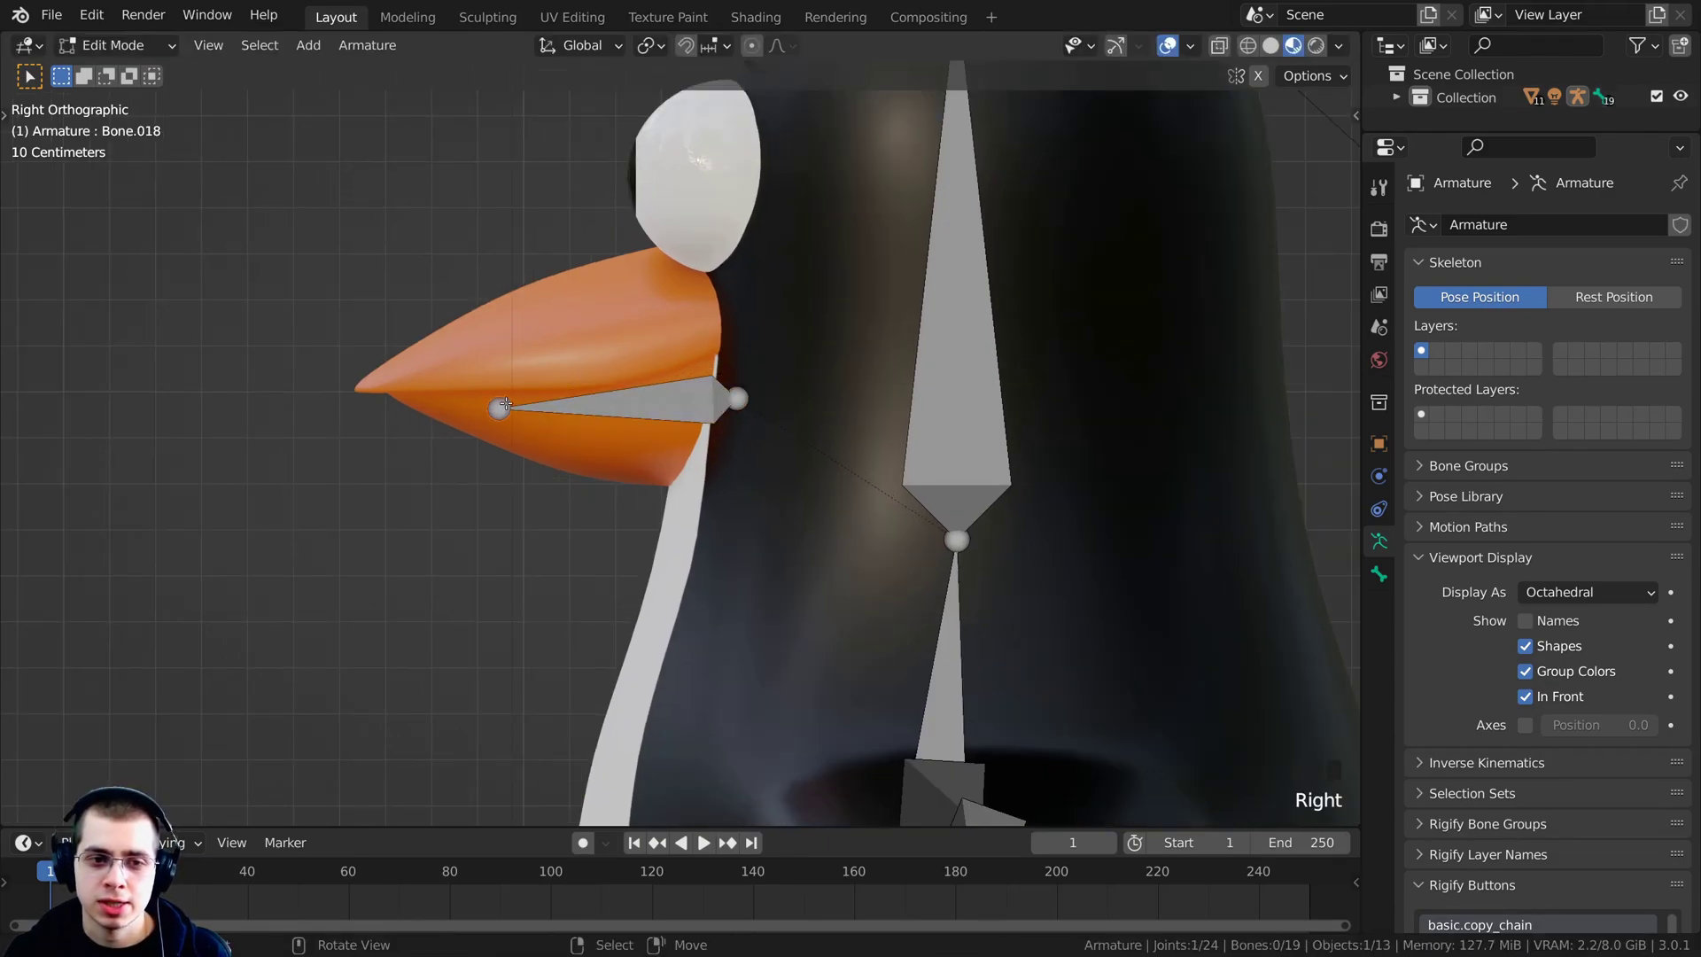
key(r)
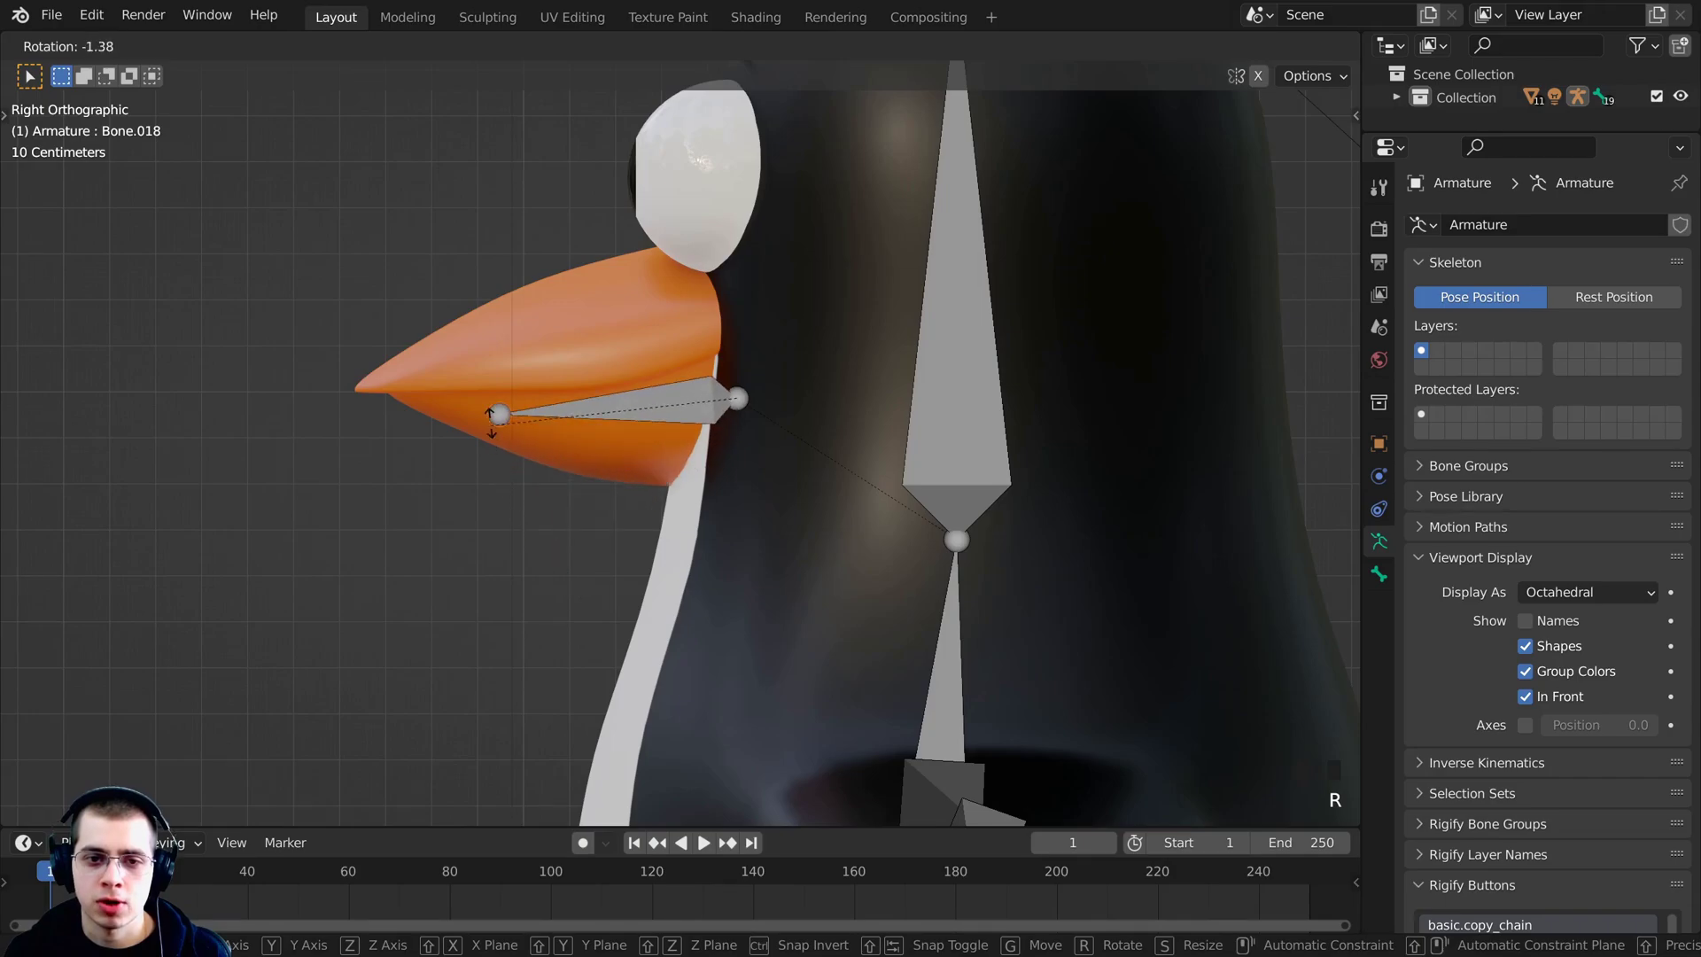
key(Escape)
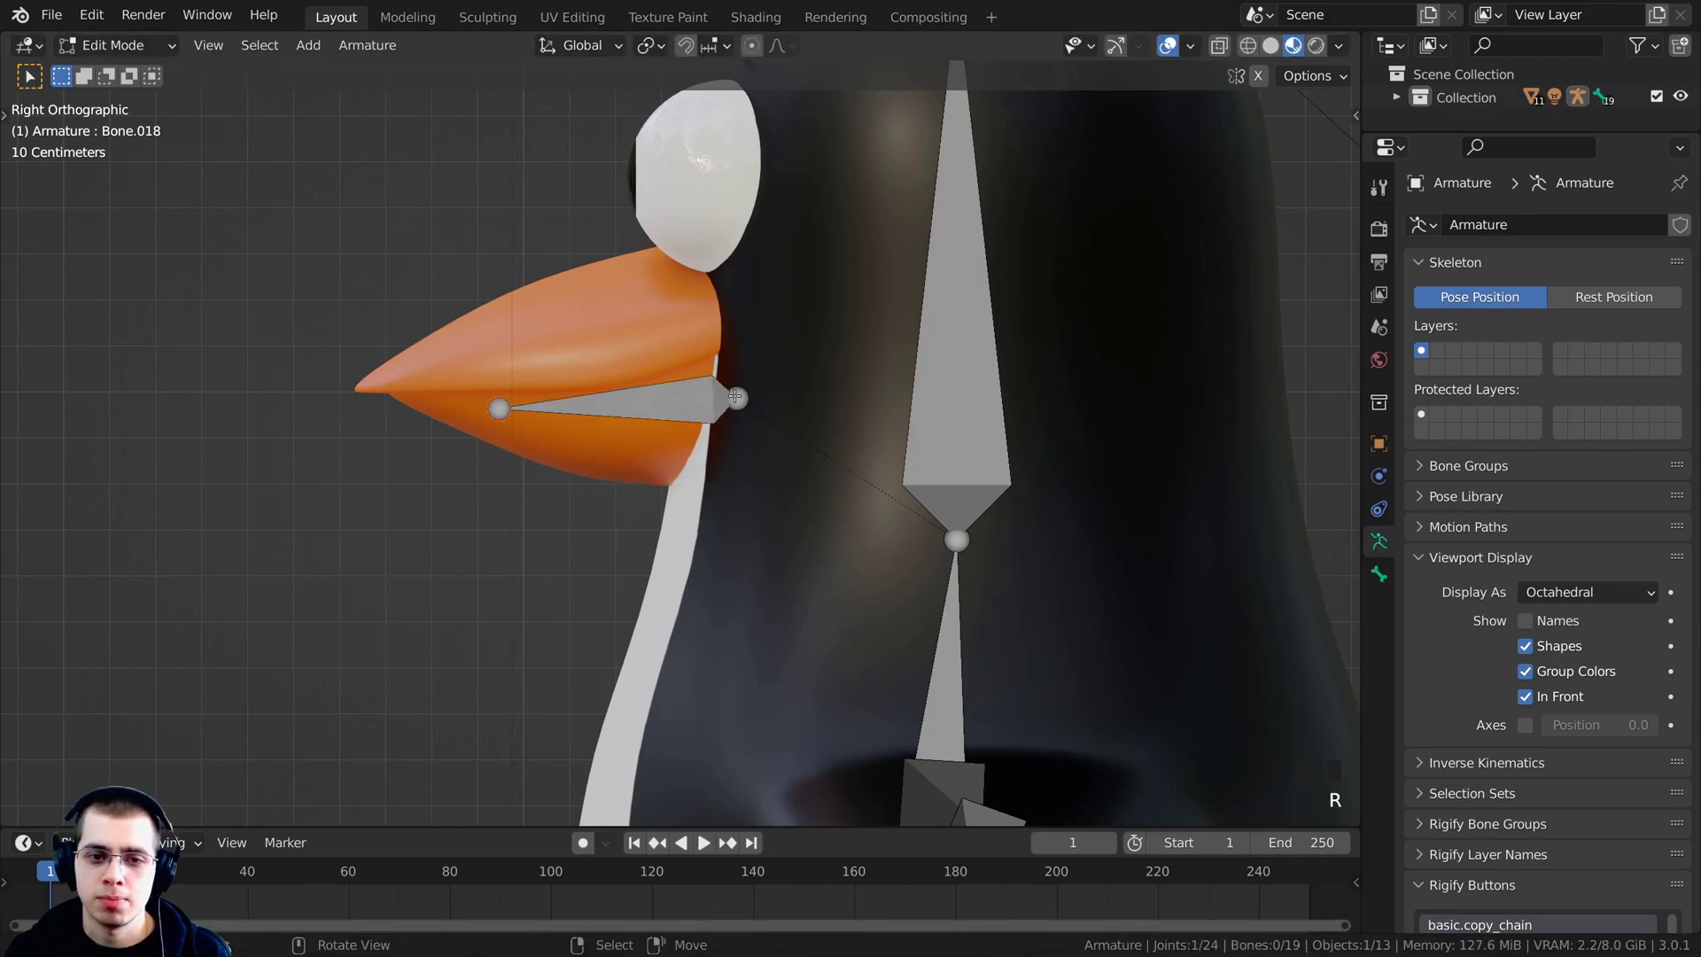
key(r)
key(Escape)
Tilt the lower beak bone slightly and reposition it with its tip extended farther toward the beak's point.
right_click(649, 412)
key(r)
click(862, 413)
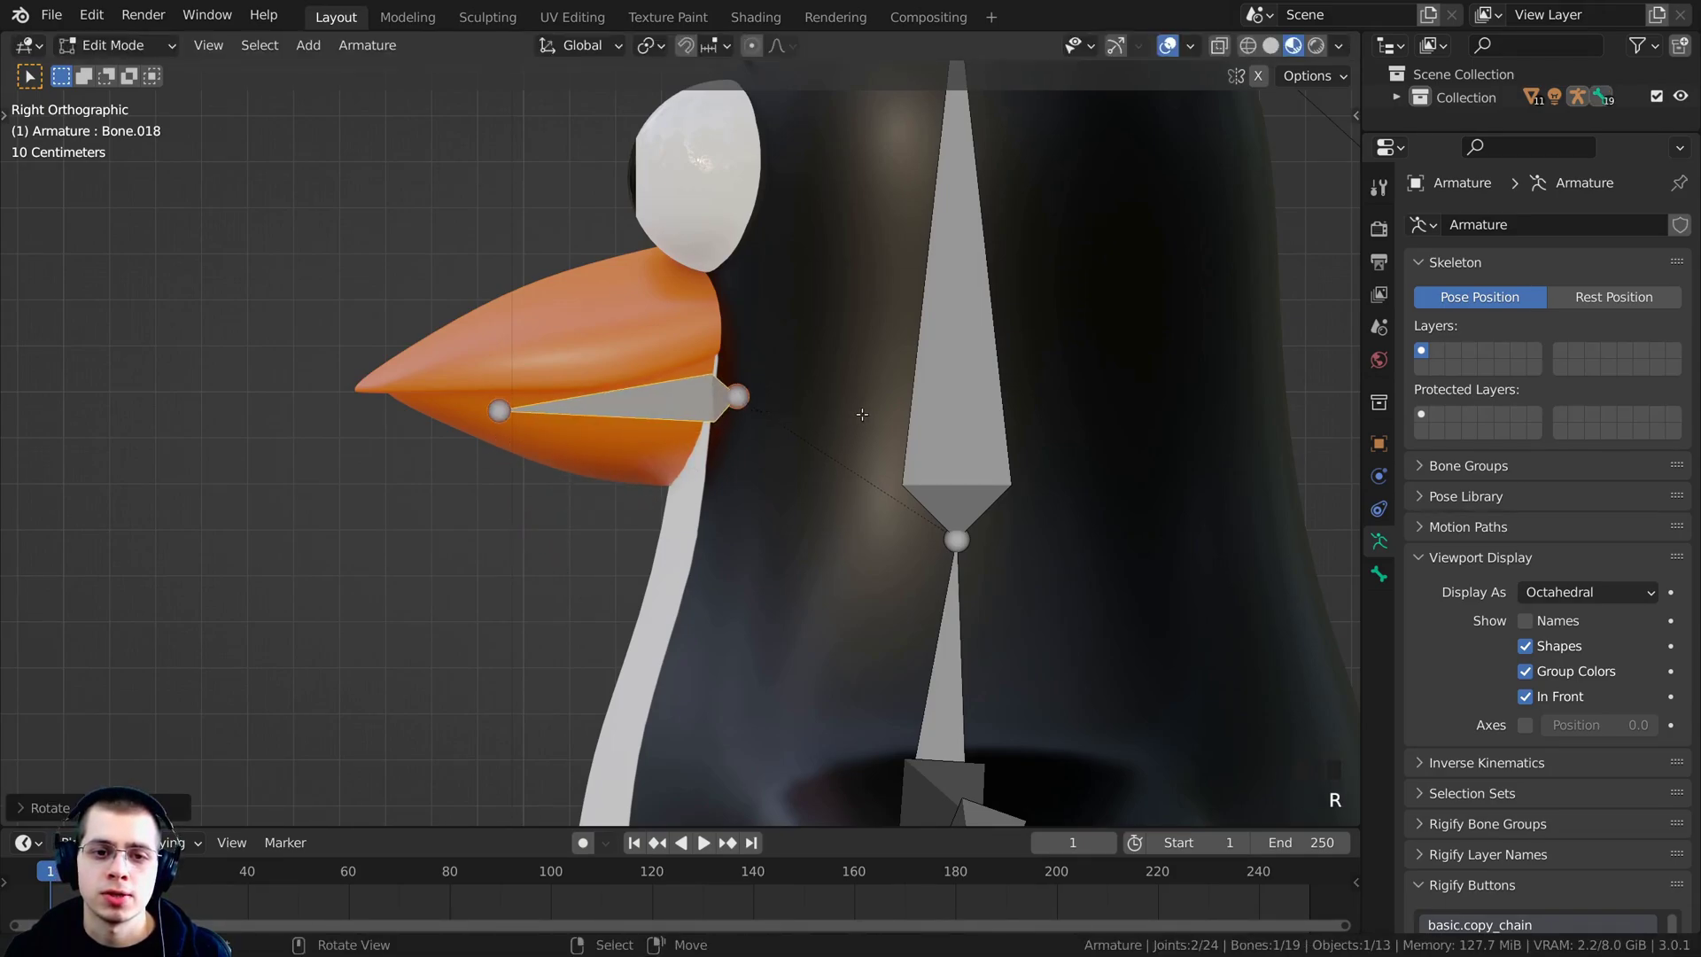
key(g)
click(842, 413)
right_drag(478, 414, 443, 410)
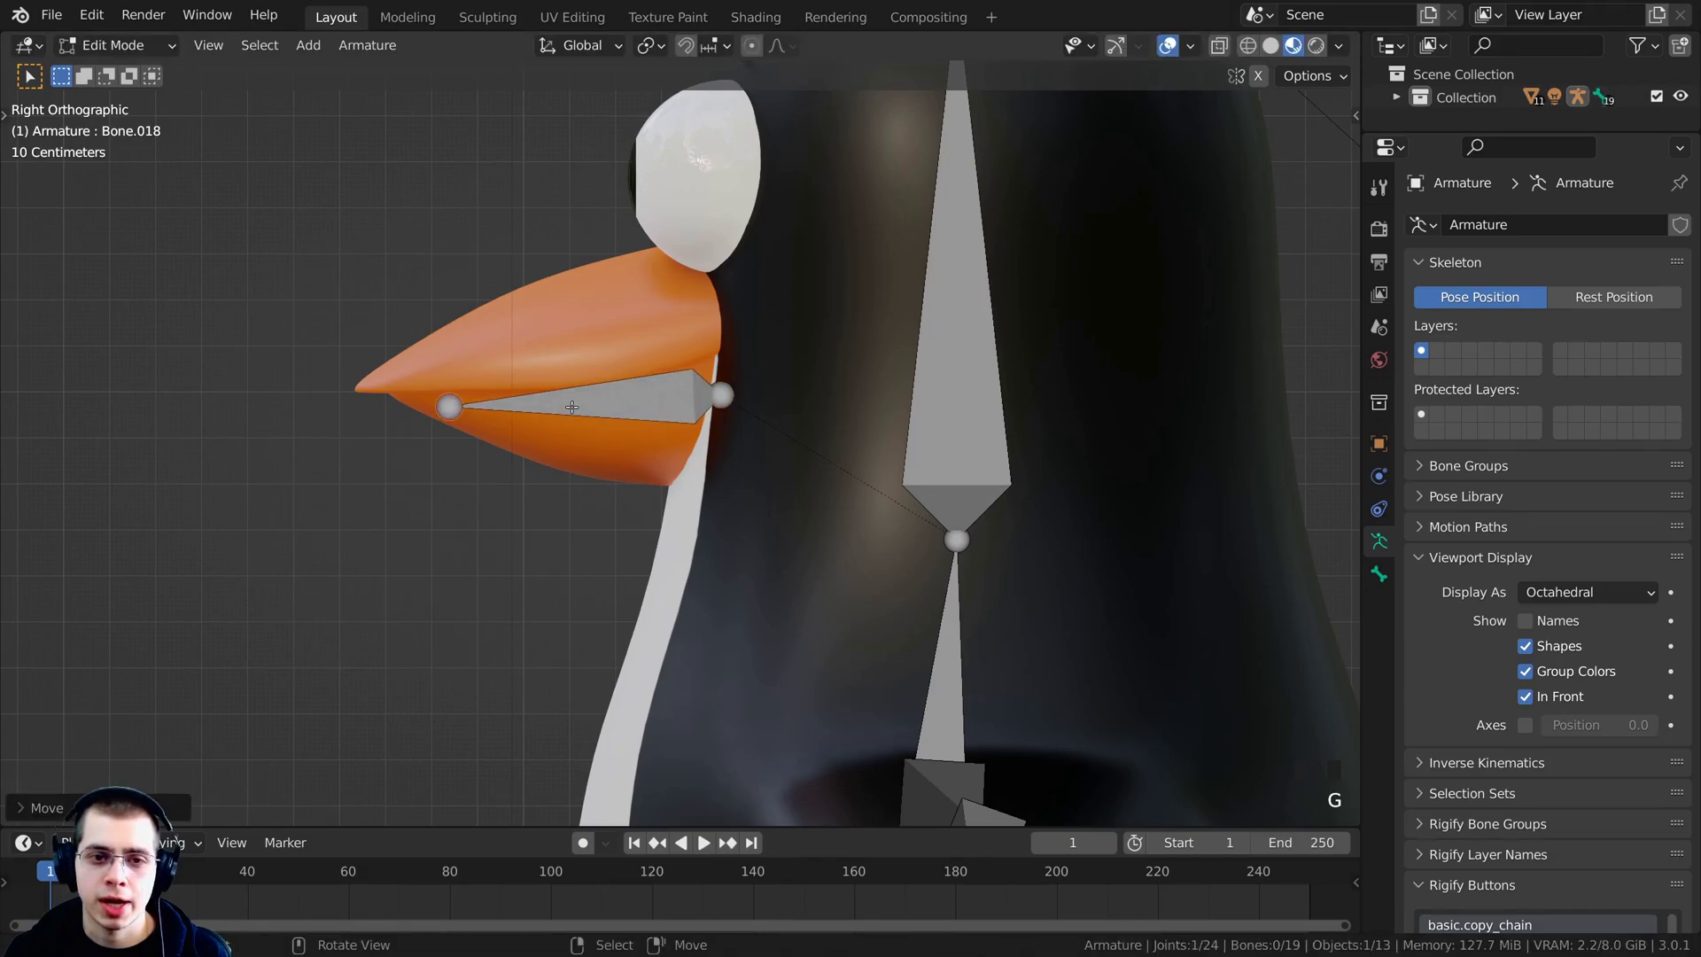
right_drag(577, 405, 585, 407)
Raise the base joint of the lower beak bone slightly to adjust the jaw's pivot.
right_click(452, 409)
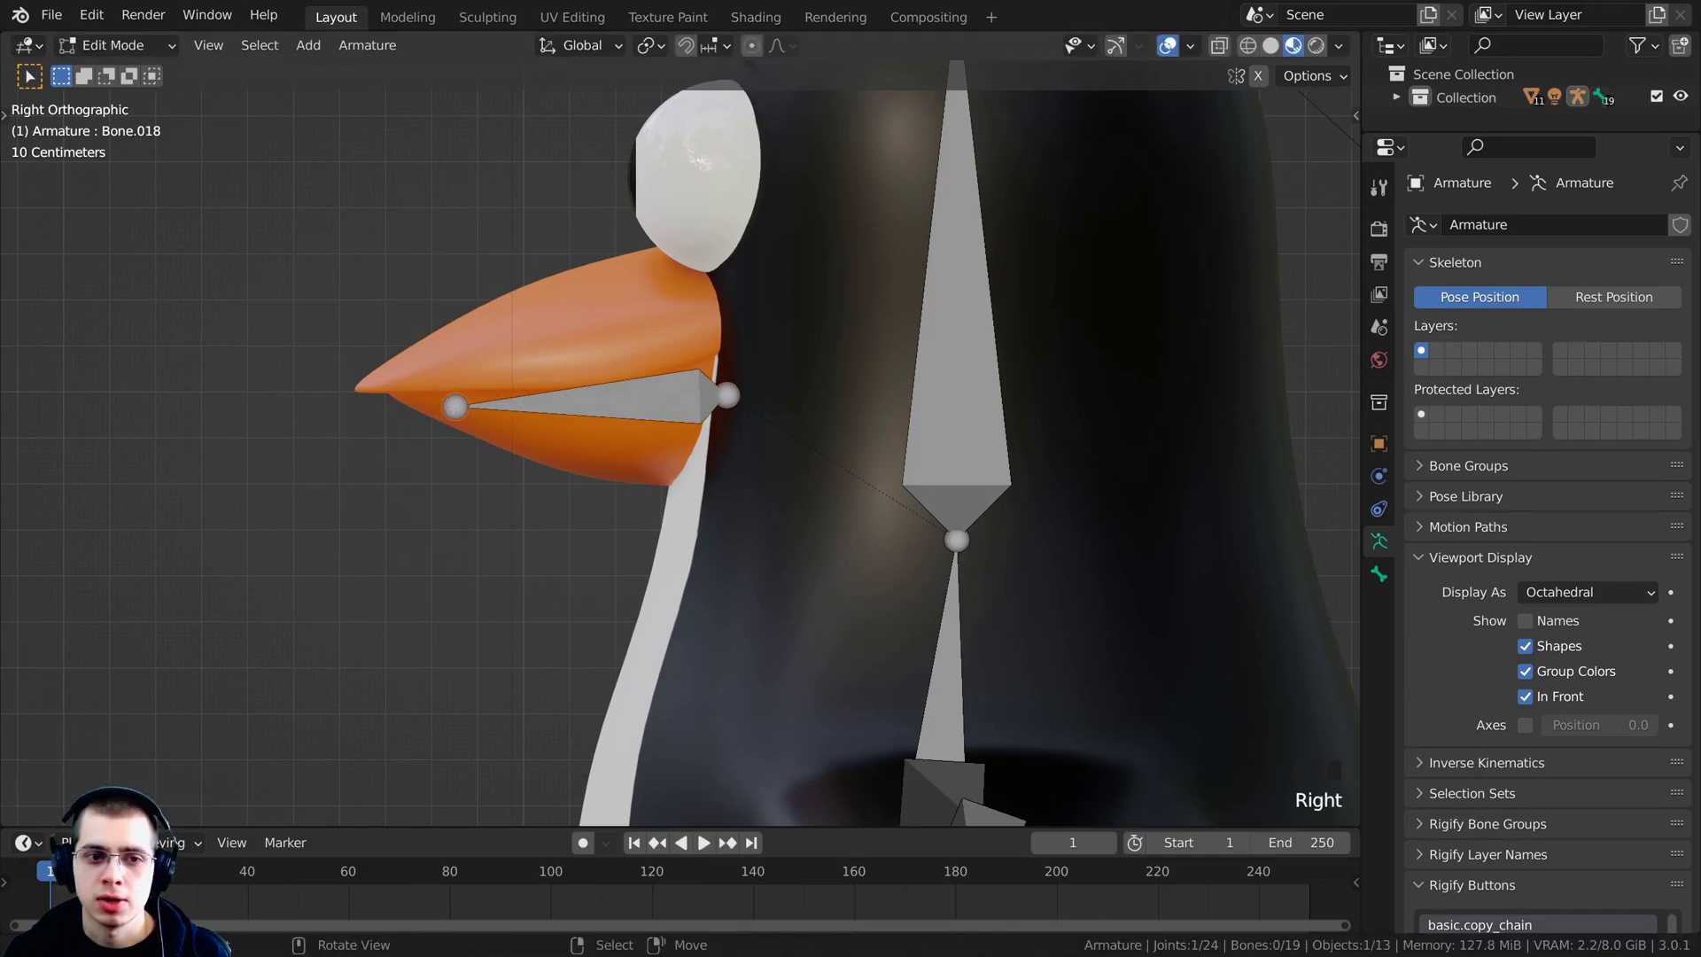
key(r)
right_click(464, 465)
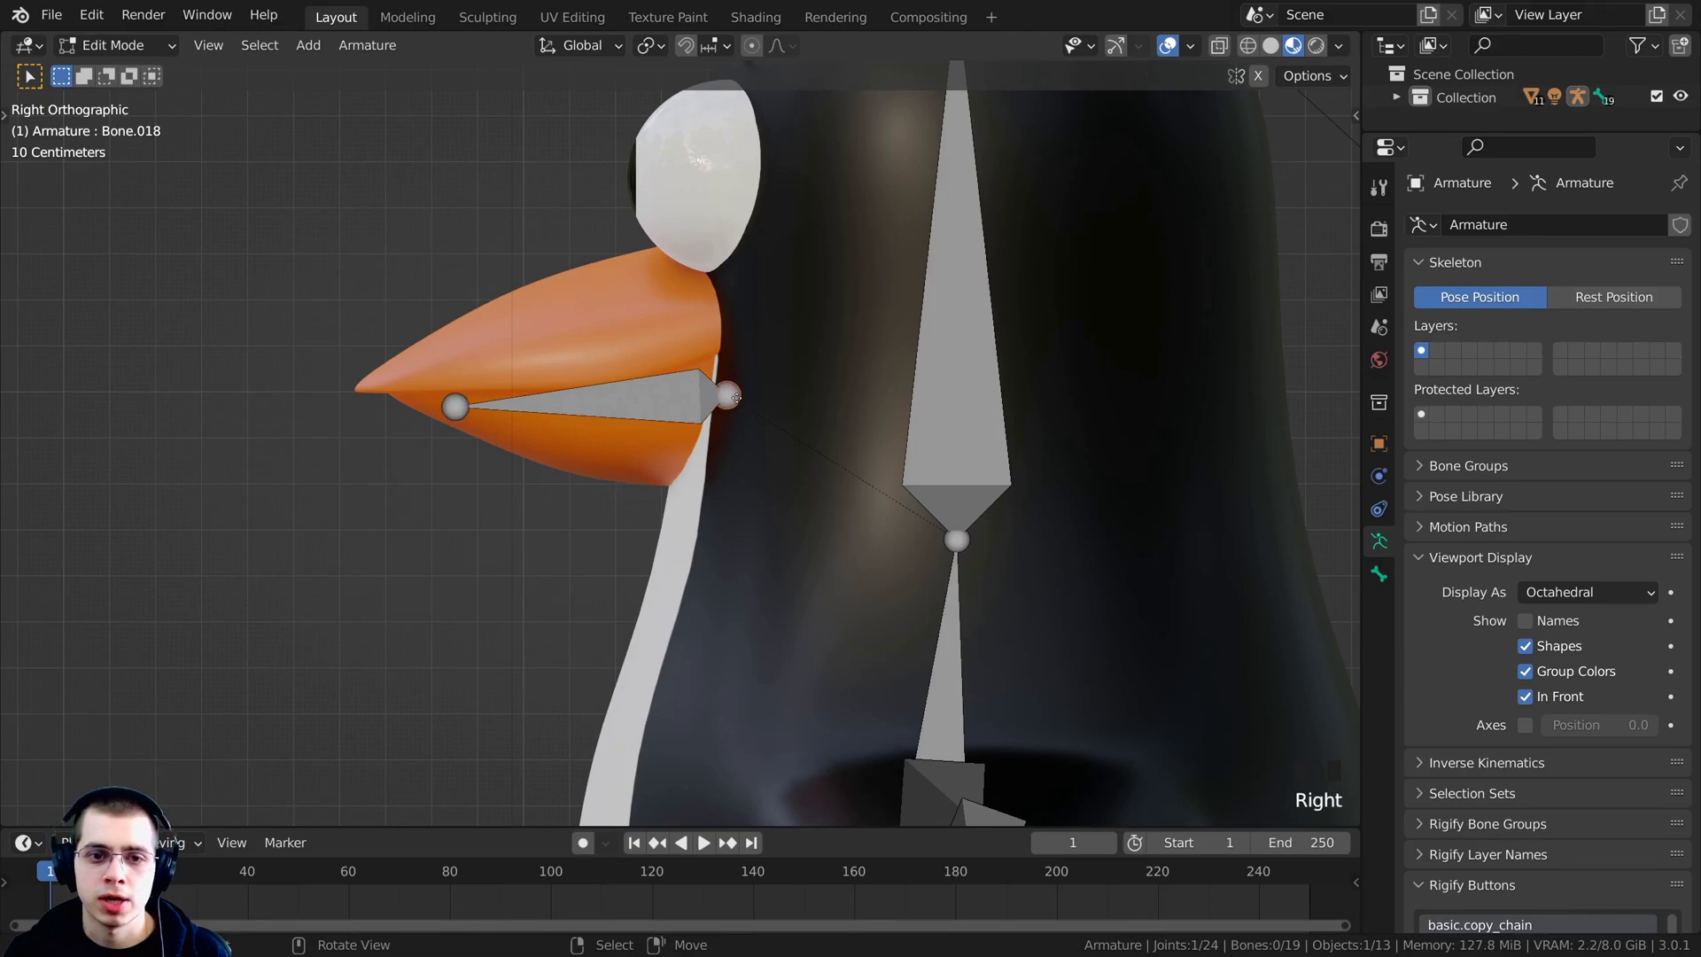
key(g)
click(734, 389)
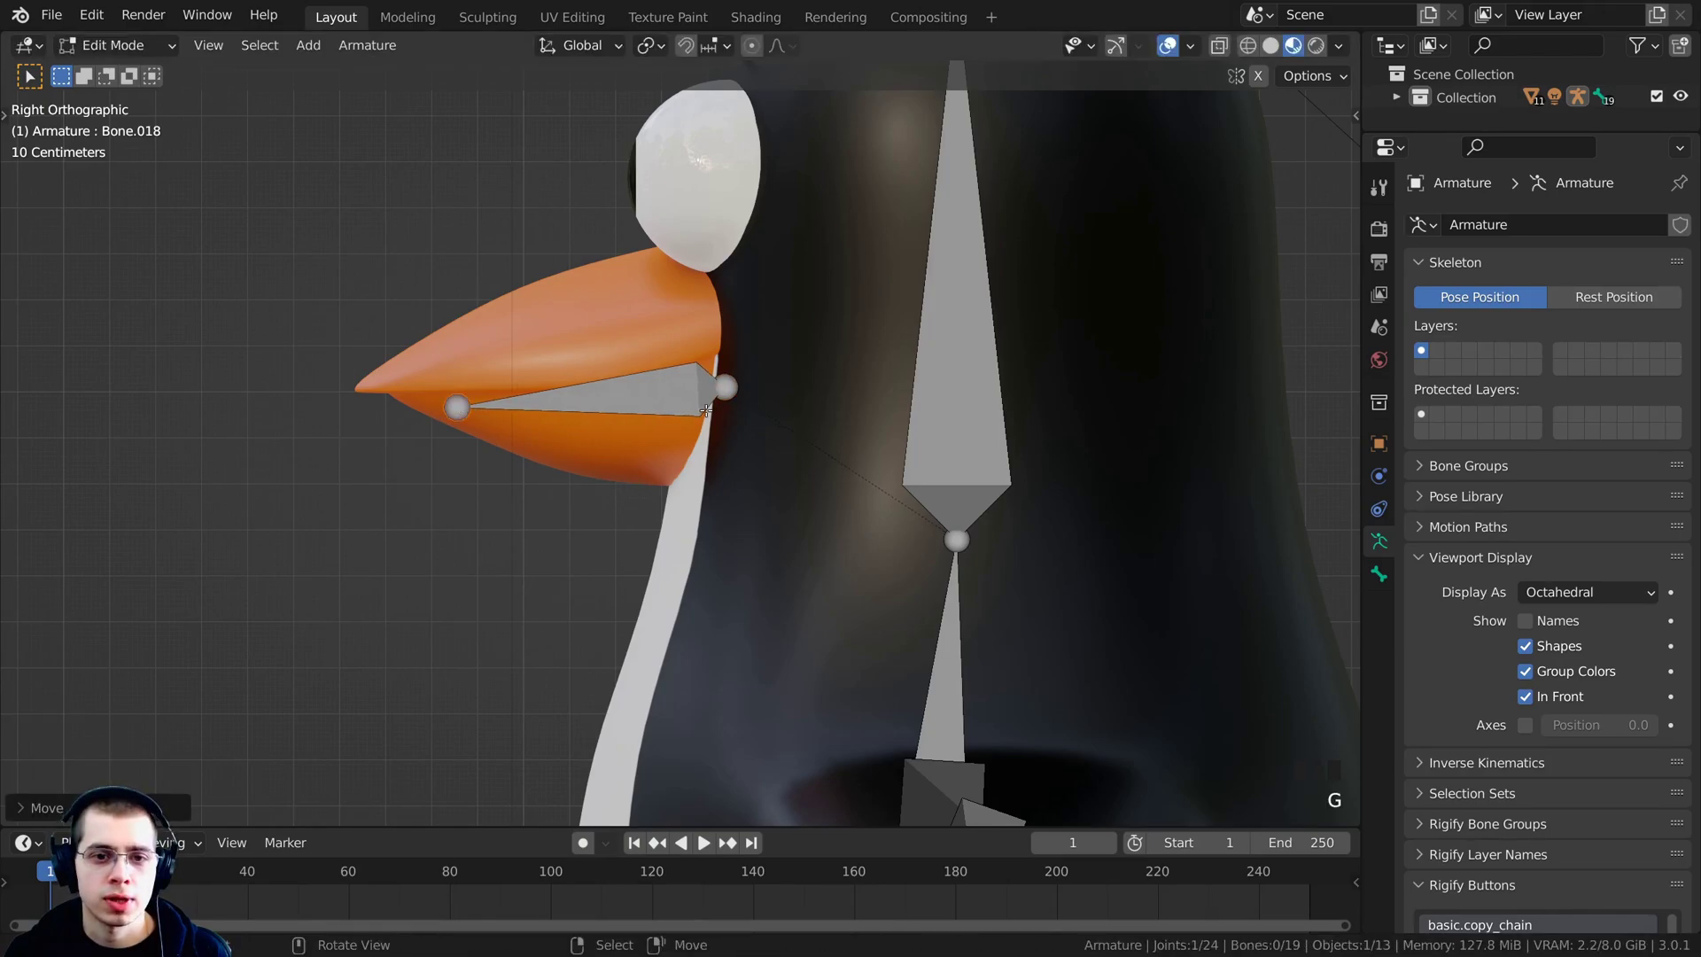
right_click(457, 407)
key(r)
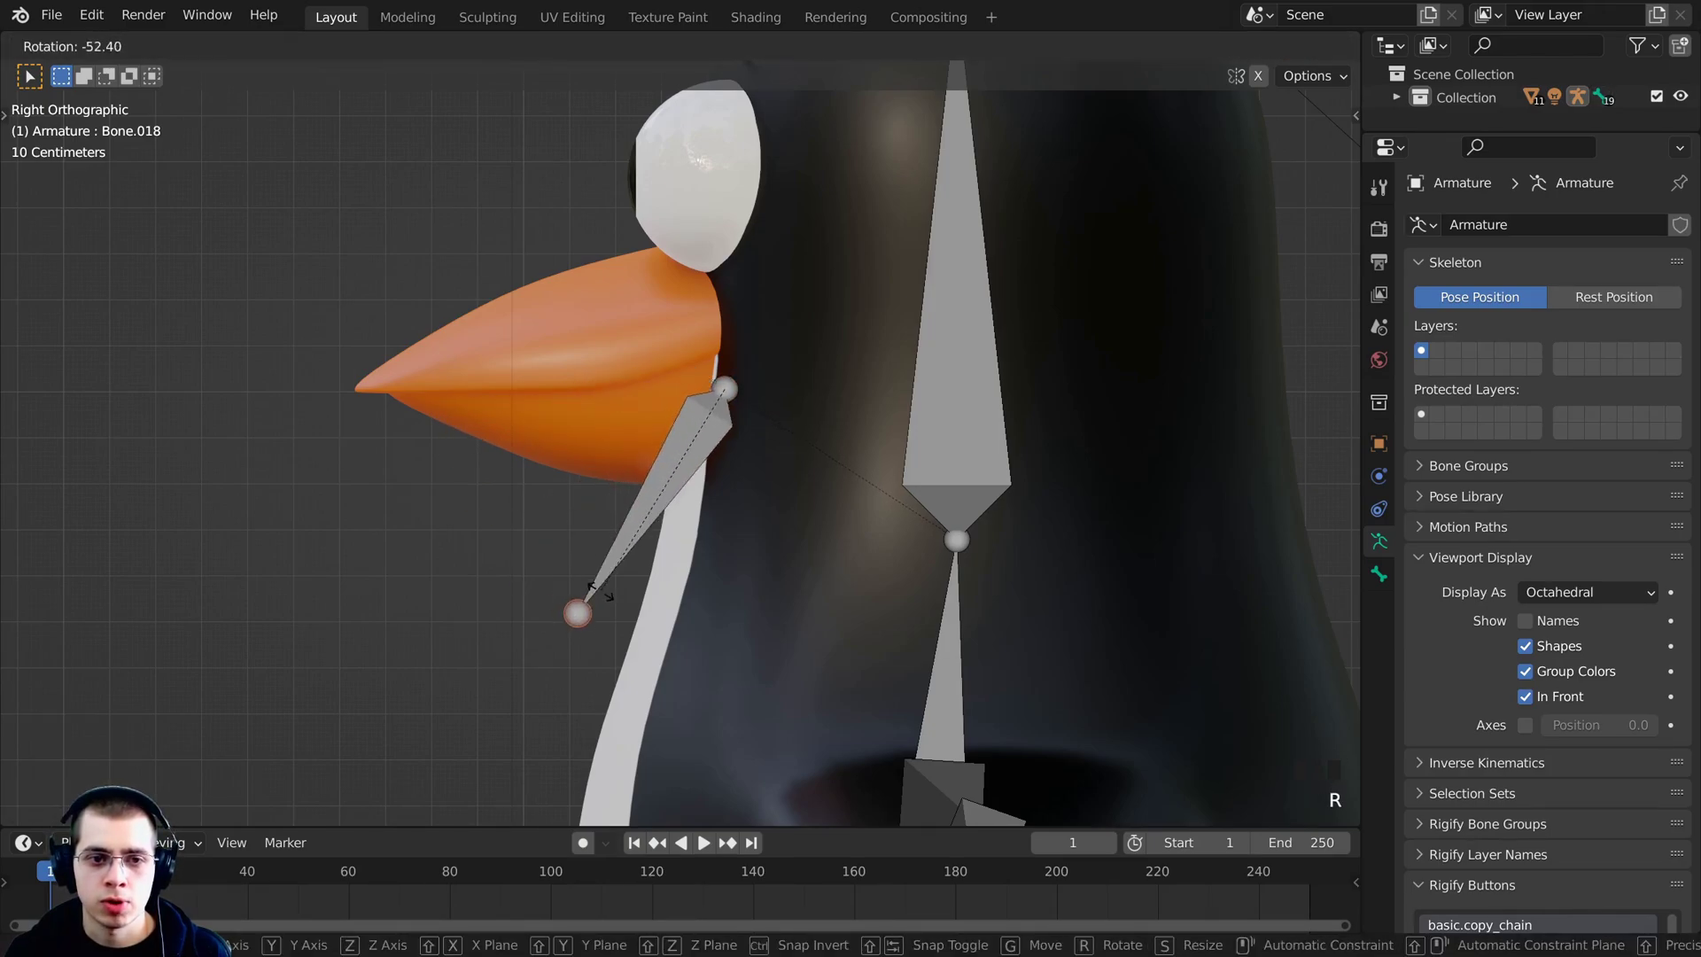
click(432, 390)
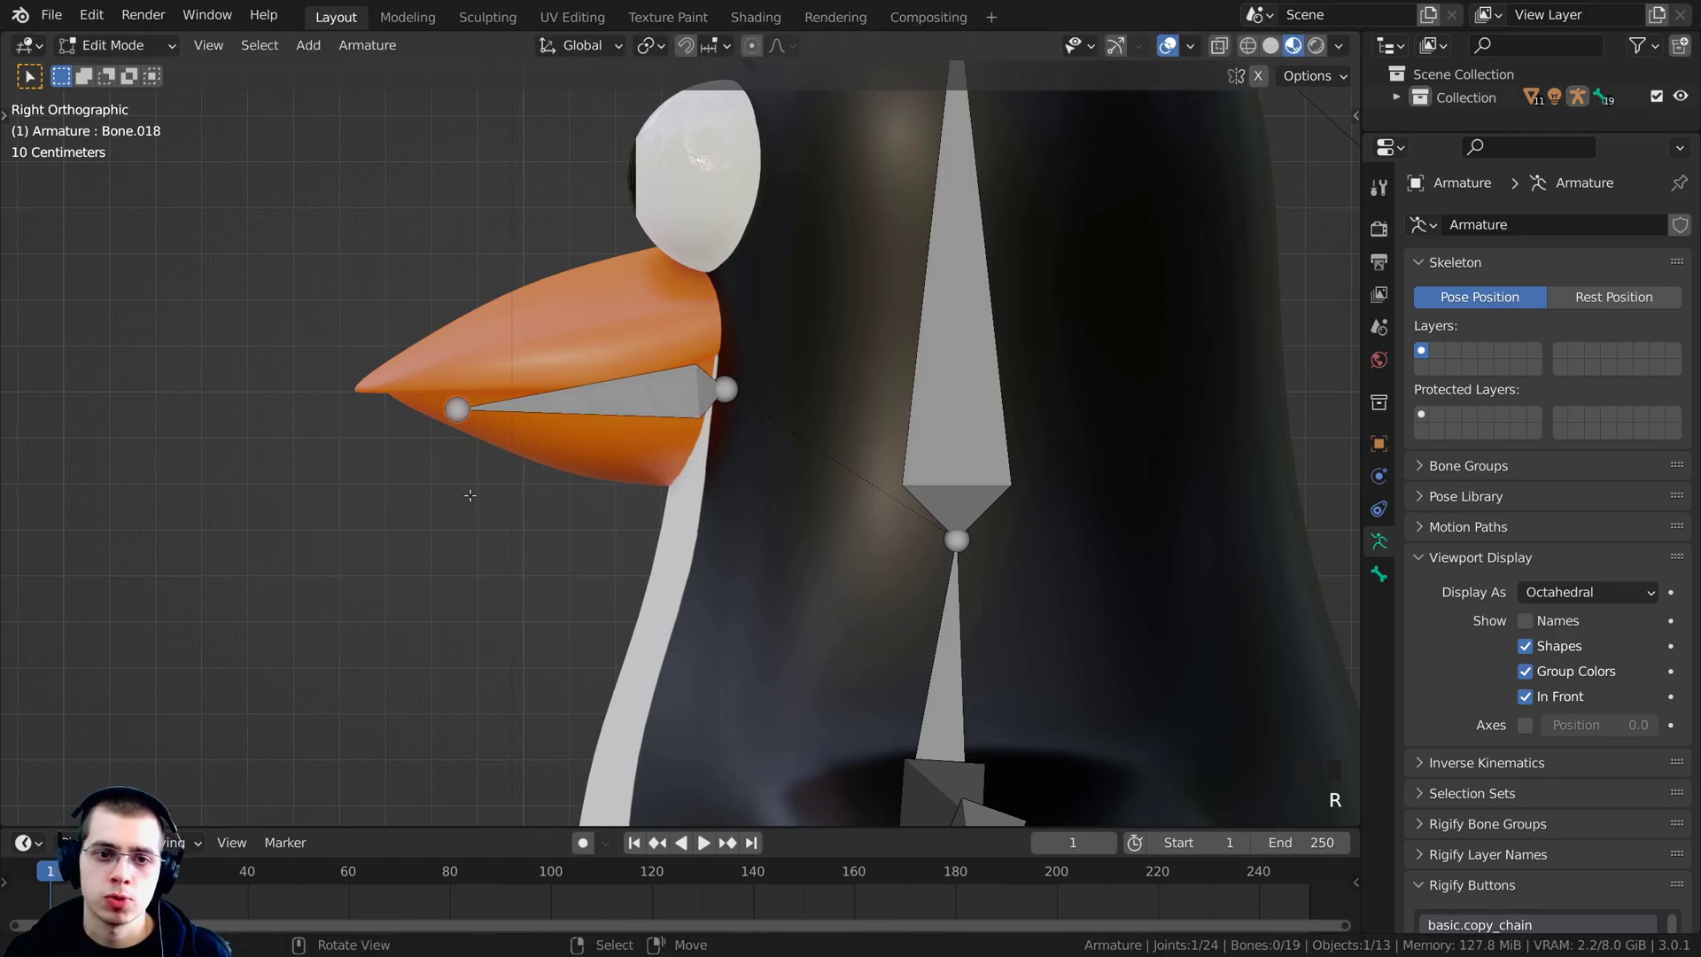
key(r)
right_click(603, 461)
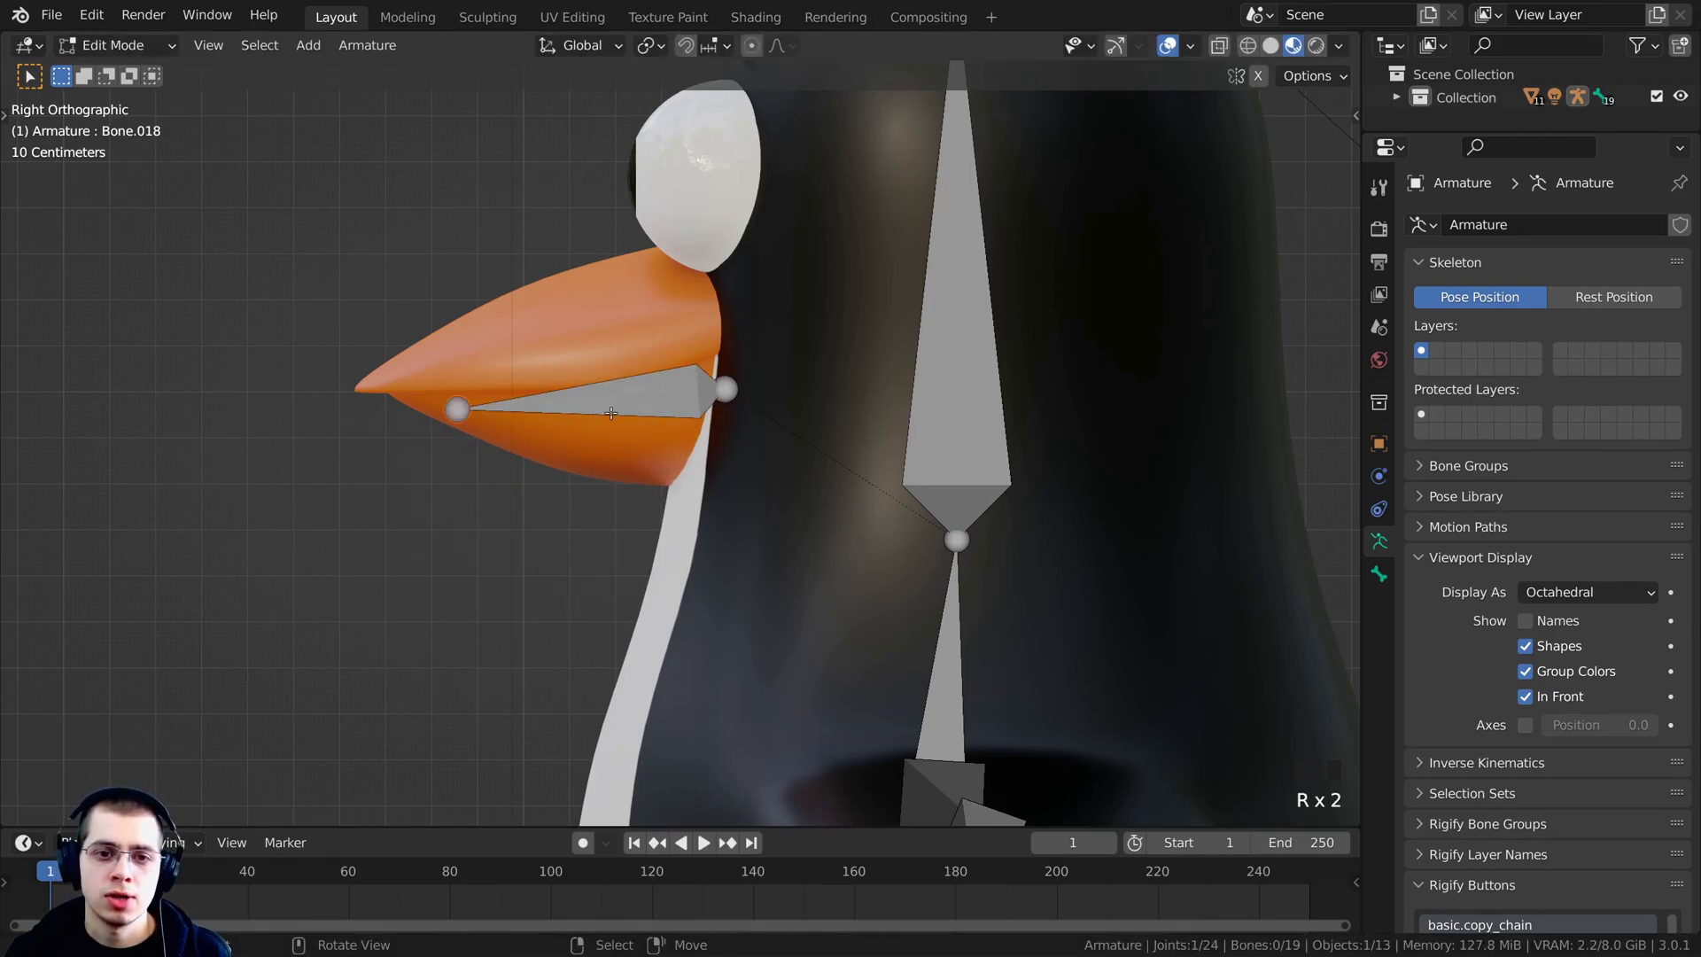
Duplicate the lower beak bone and position the copy above it inside the upper beak.
click(617, 411)
scroll(611, 434, up, 1)
key(shift+d)
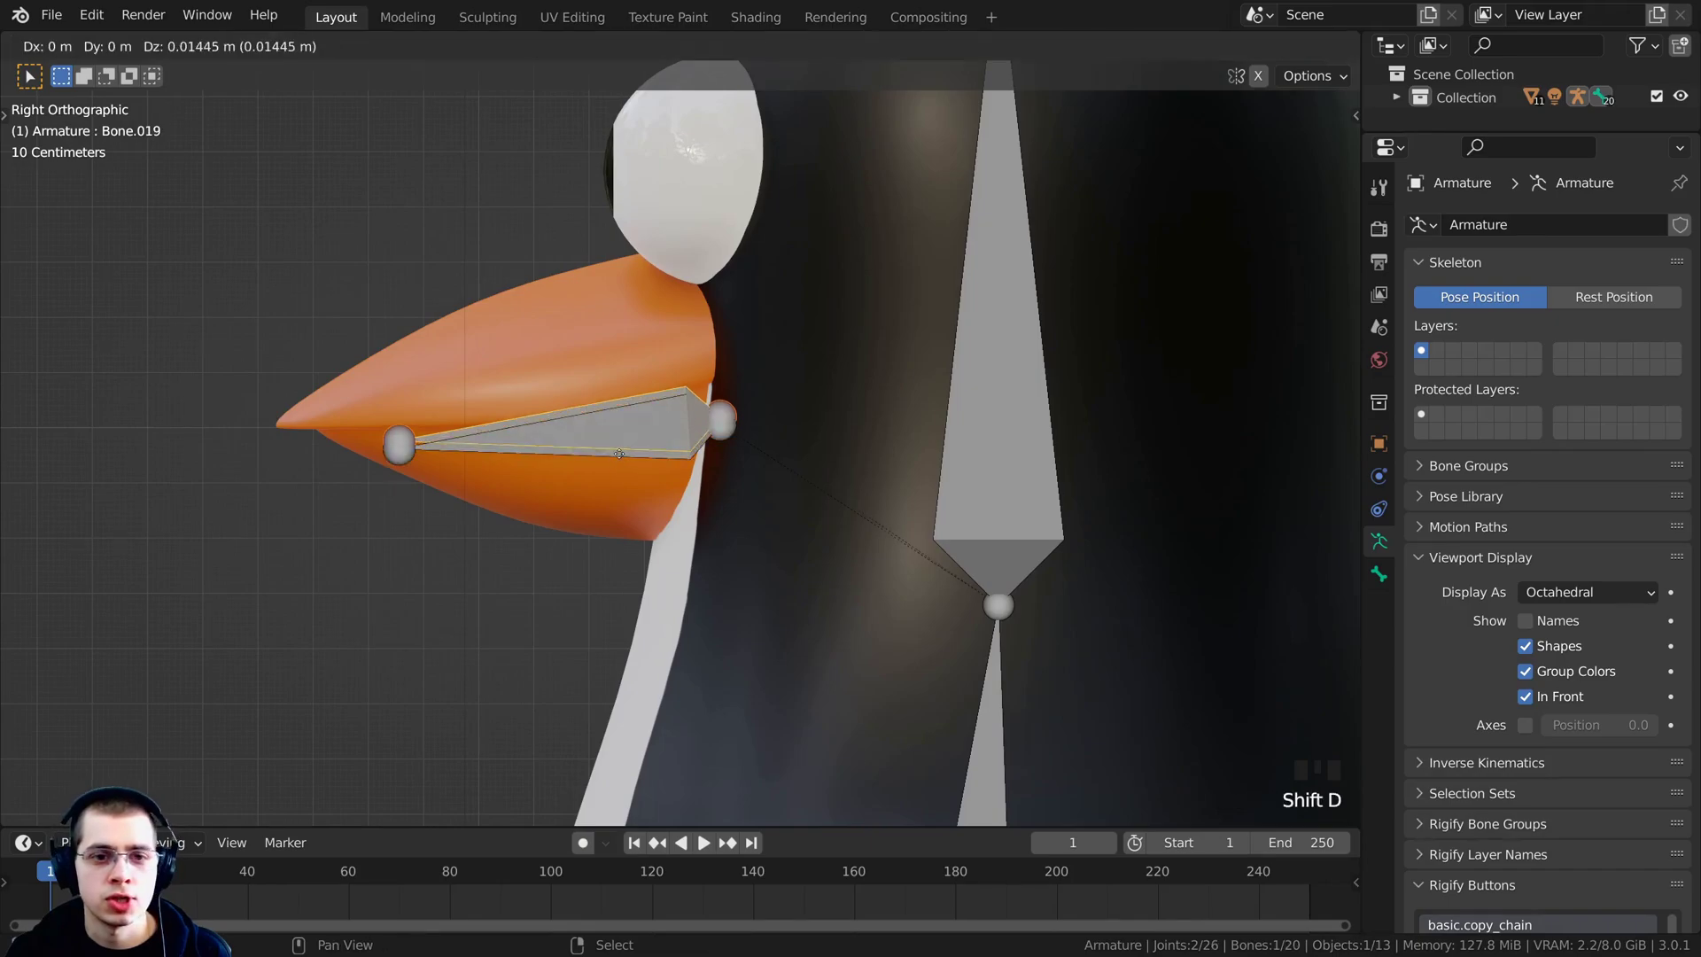
click(741, 349)
click(735, 348)
key(g)
click(678, 341)
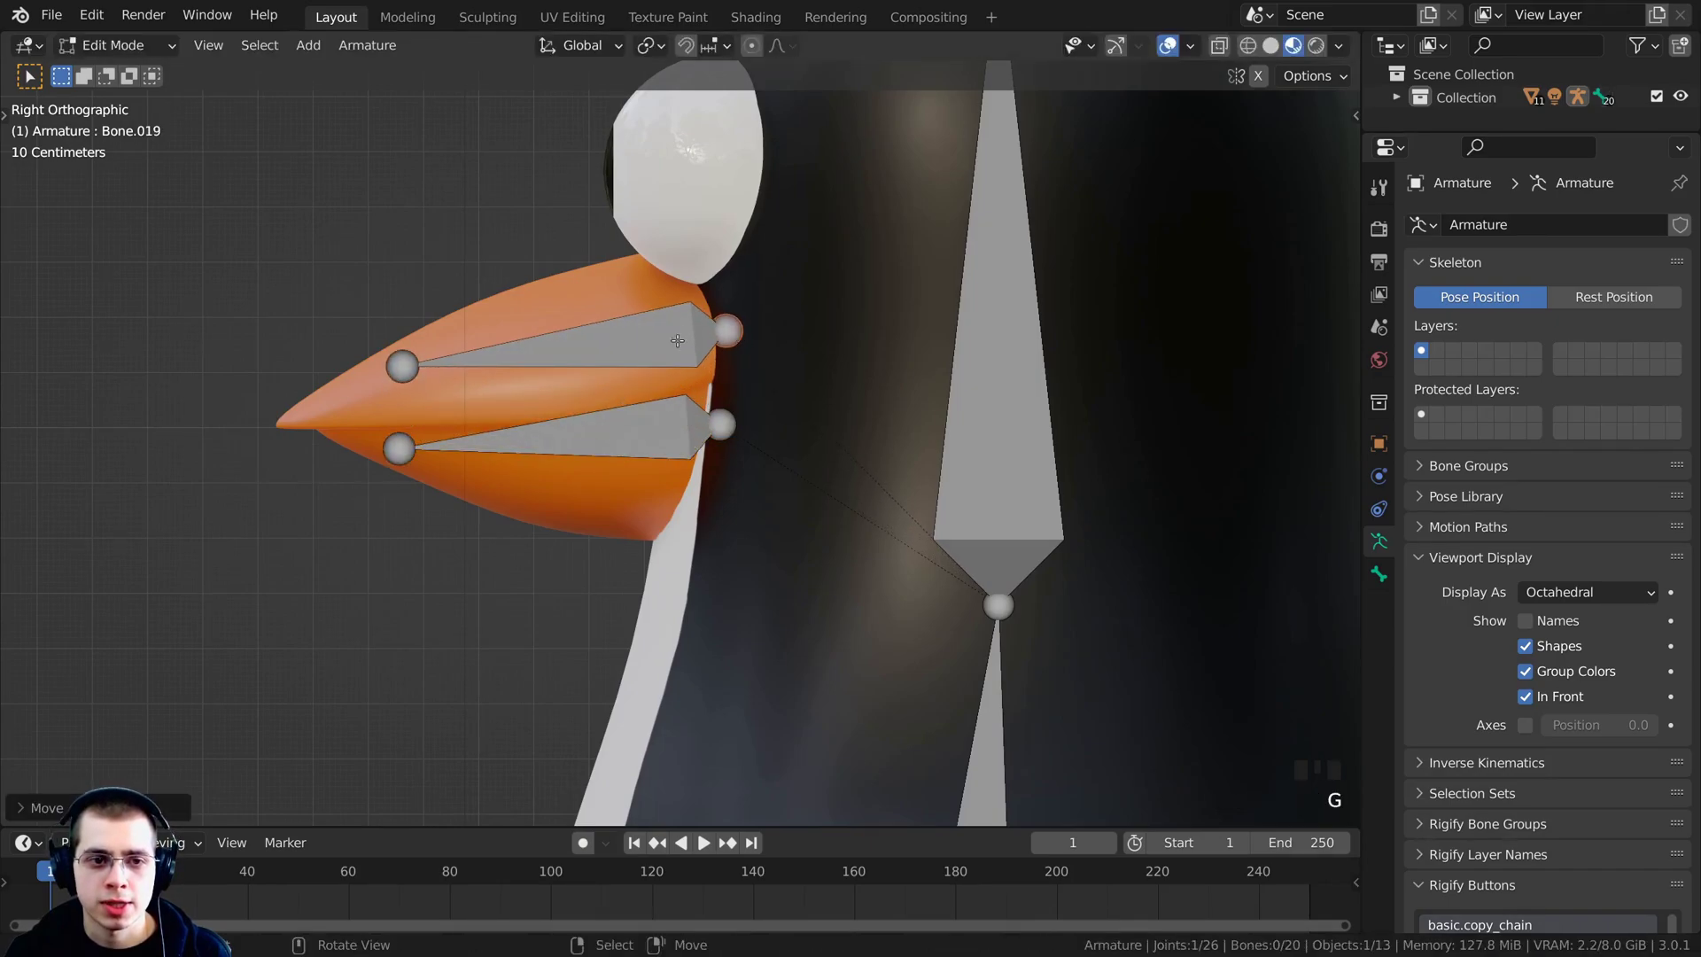
Lower the tip of the upper beak bone so it points toward the end of the beak.
key(g)
click(414, 383)
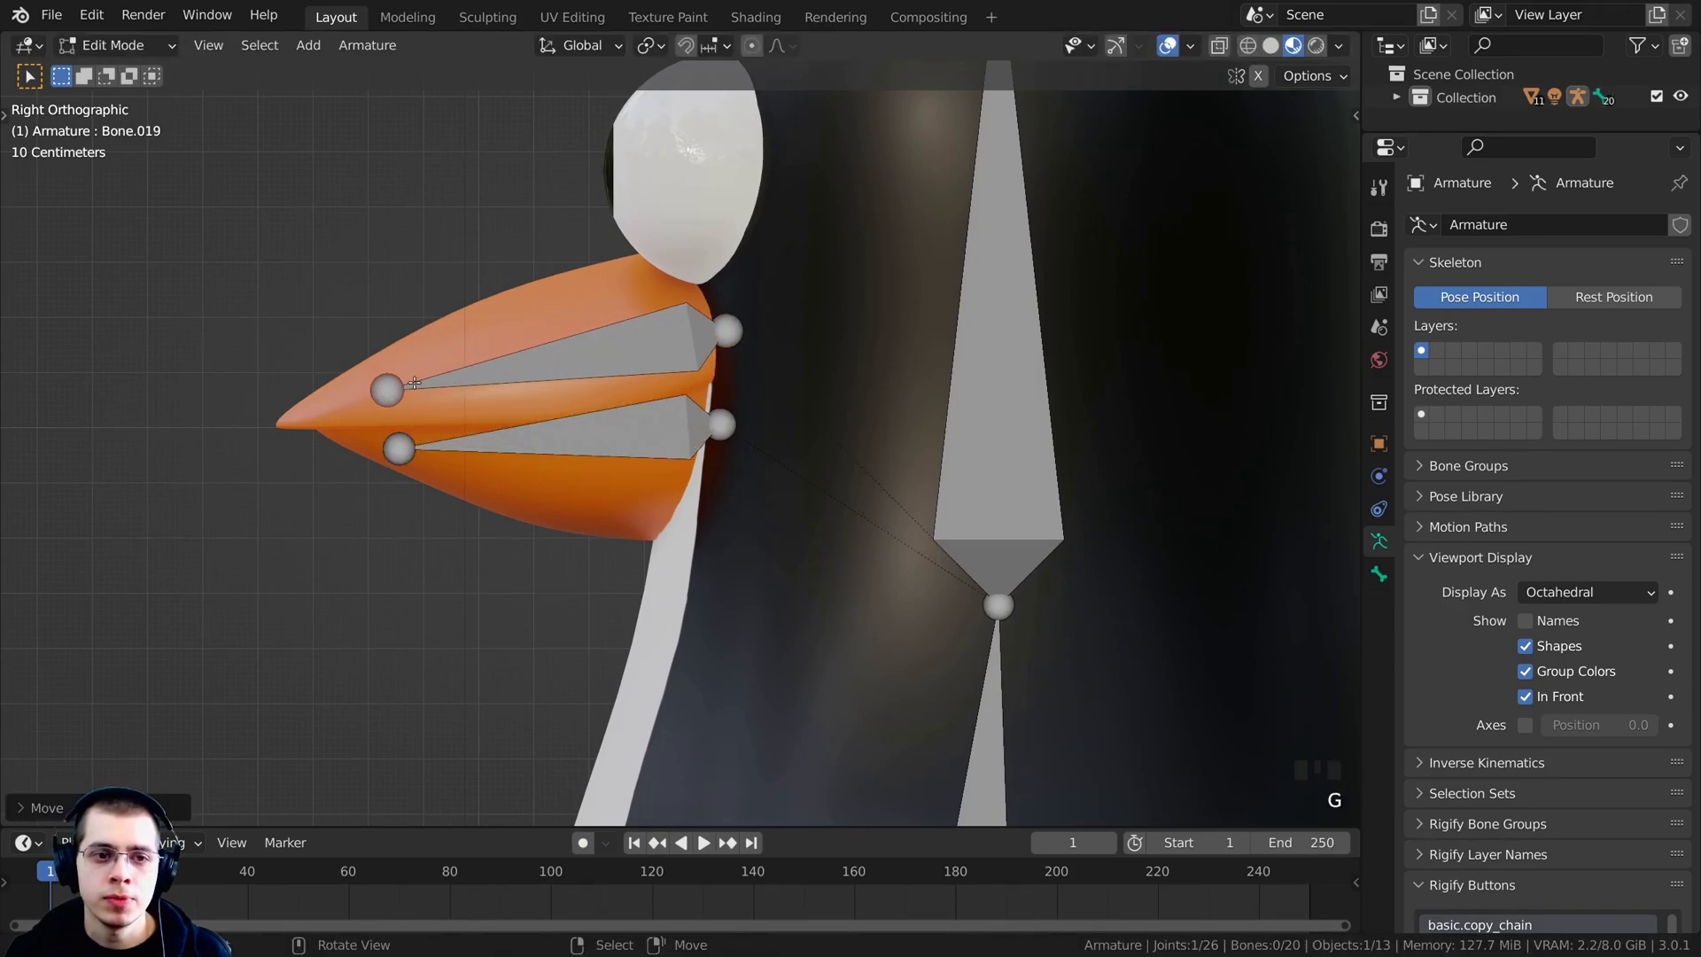
shift+middle_drag(358, 400, 373, 436)
key(r)
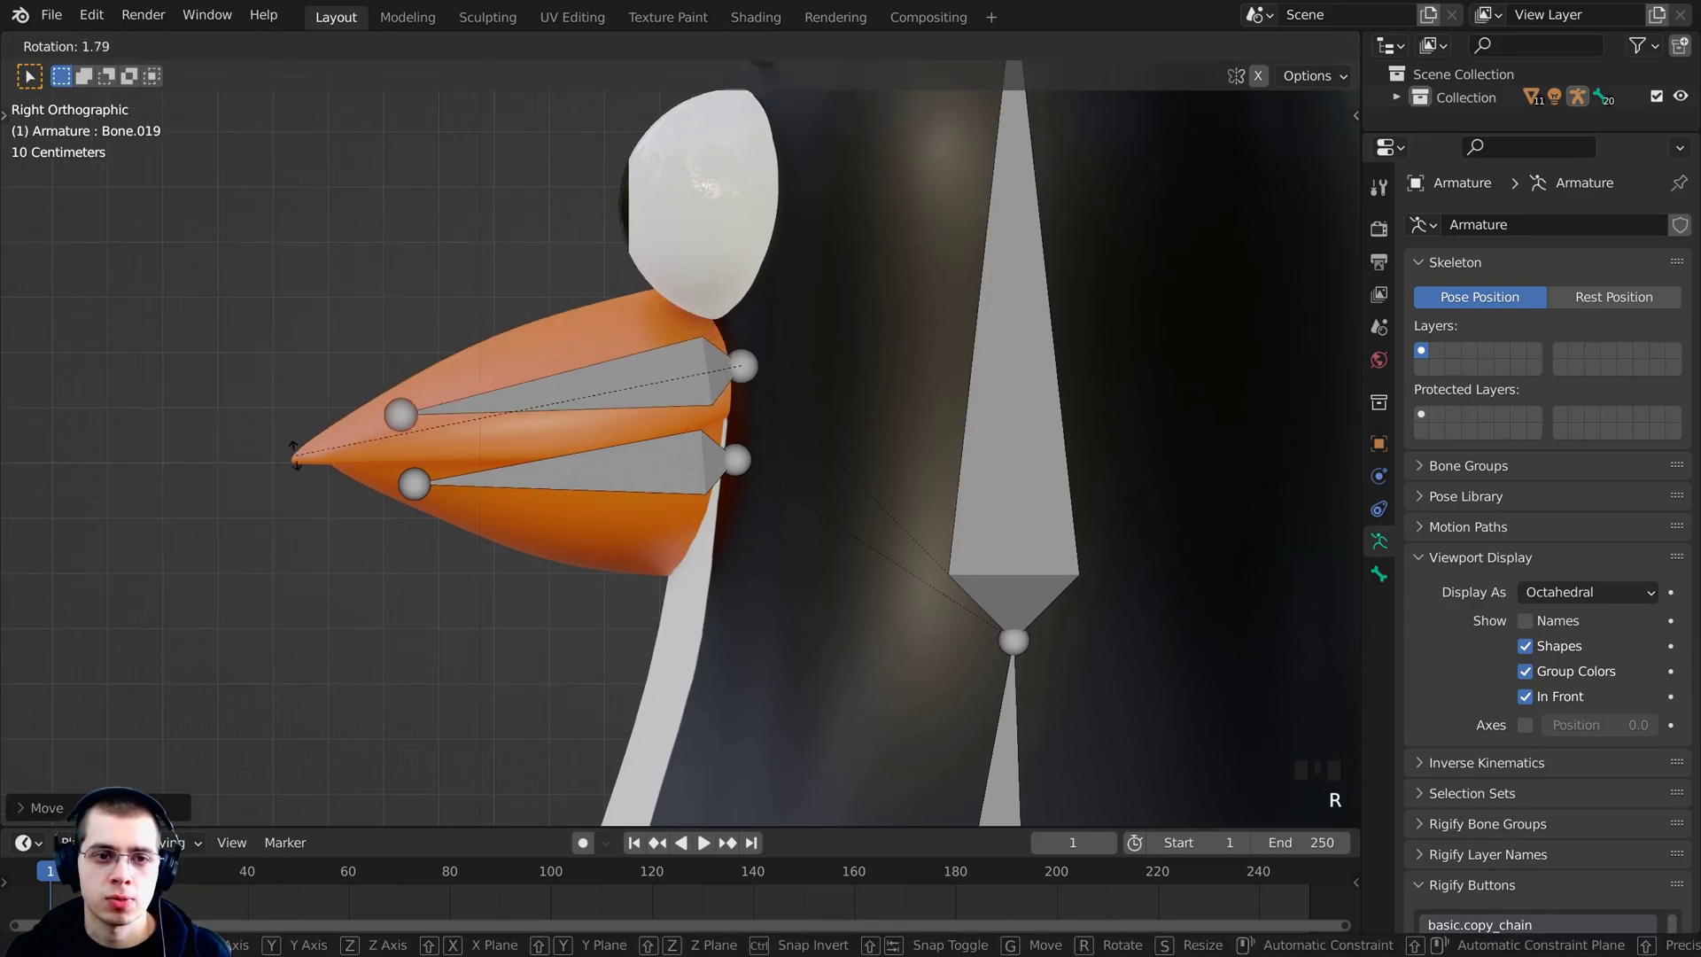
click(390, 429)
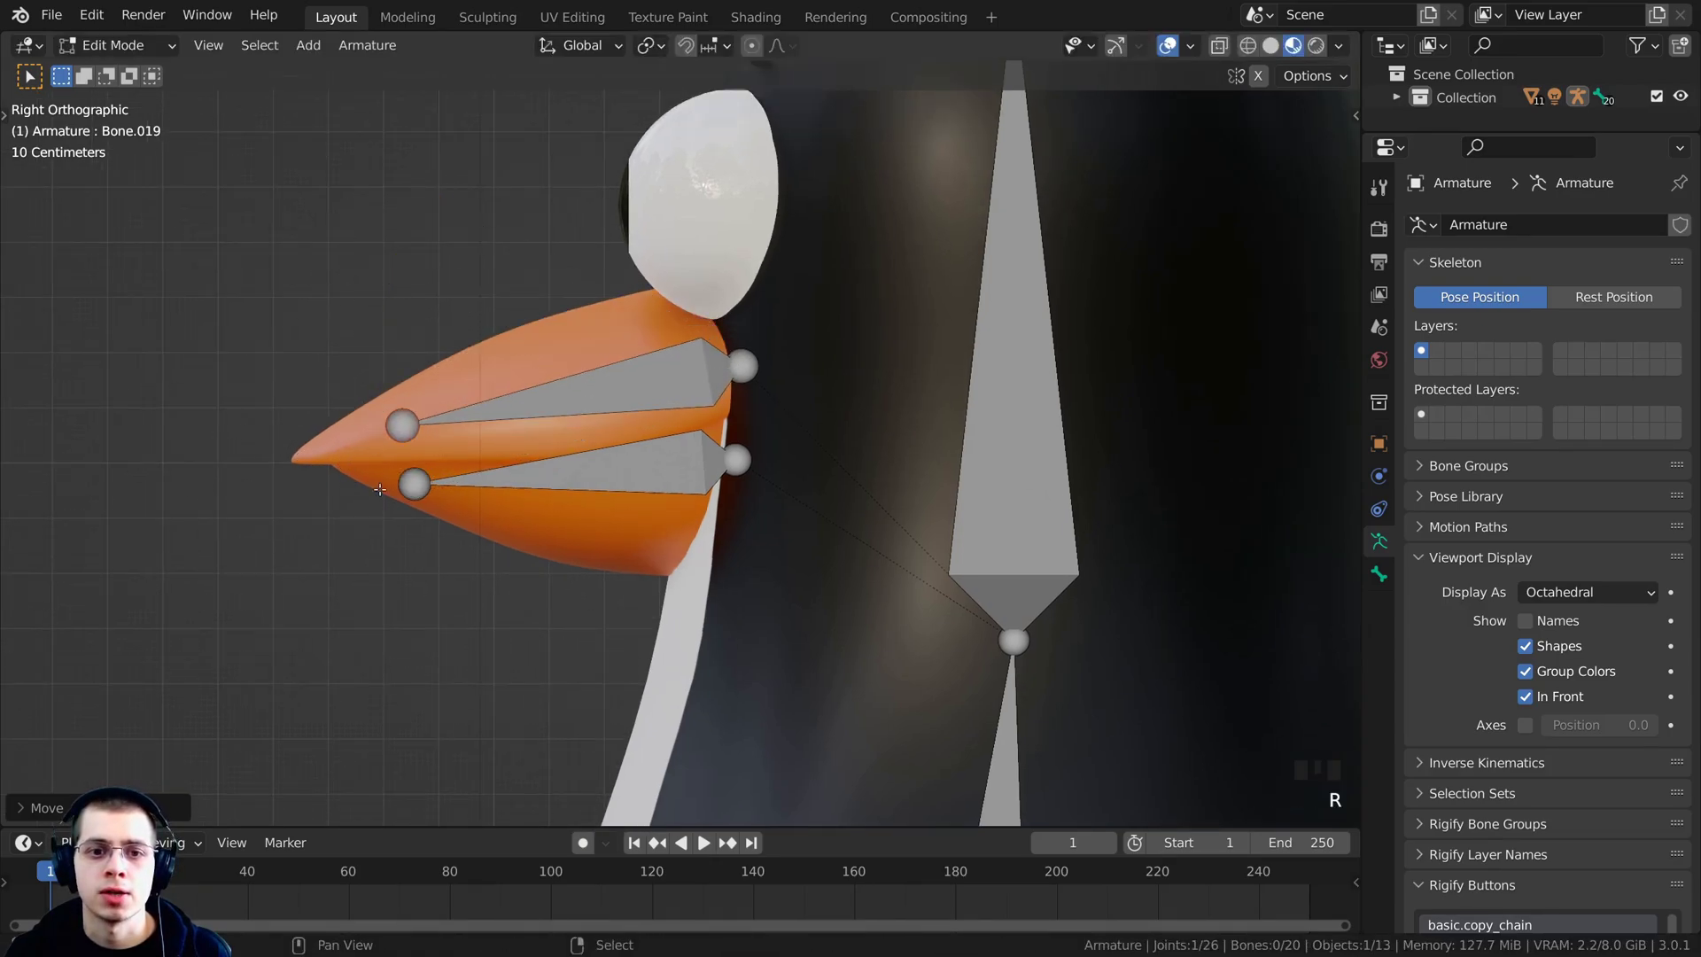
Duplicate the head bone and place the copy in front of and above the original.
middle_drag(390, 430, 472, 524)
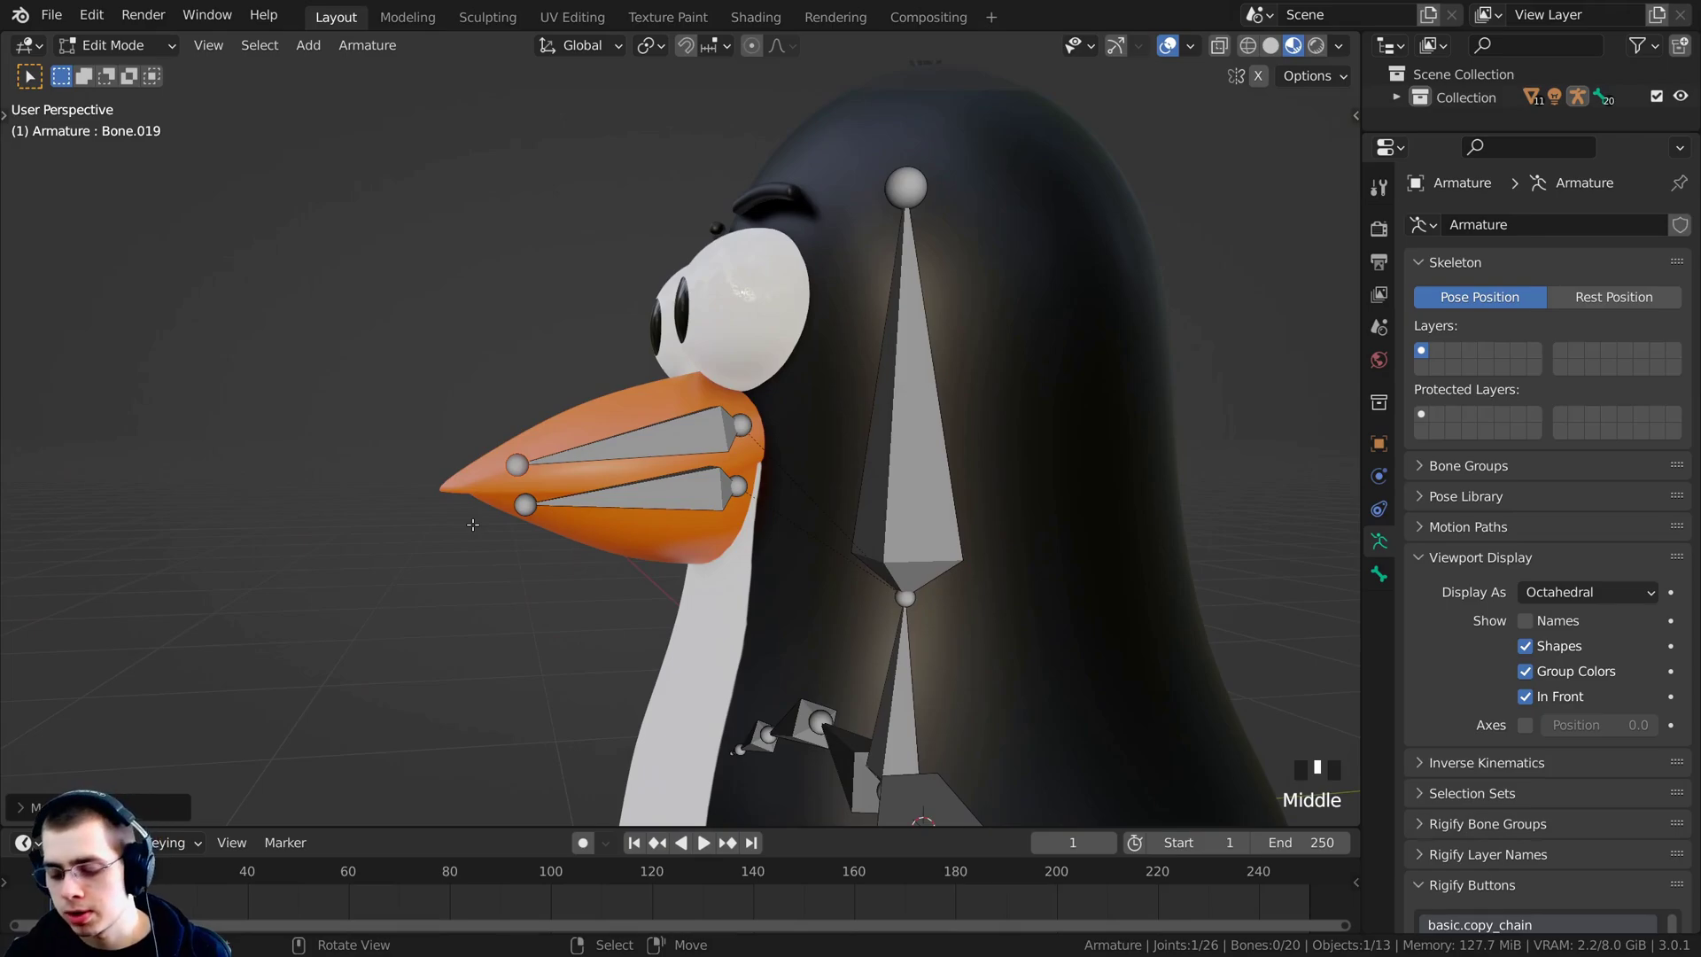
key(KP_3)
scroll(820, 499, up, 2)
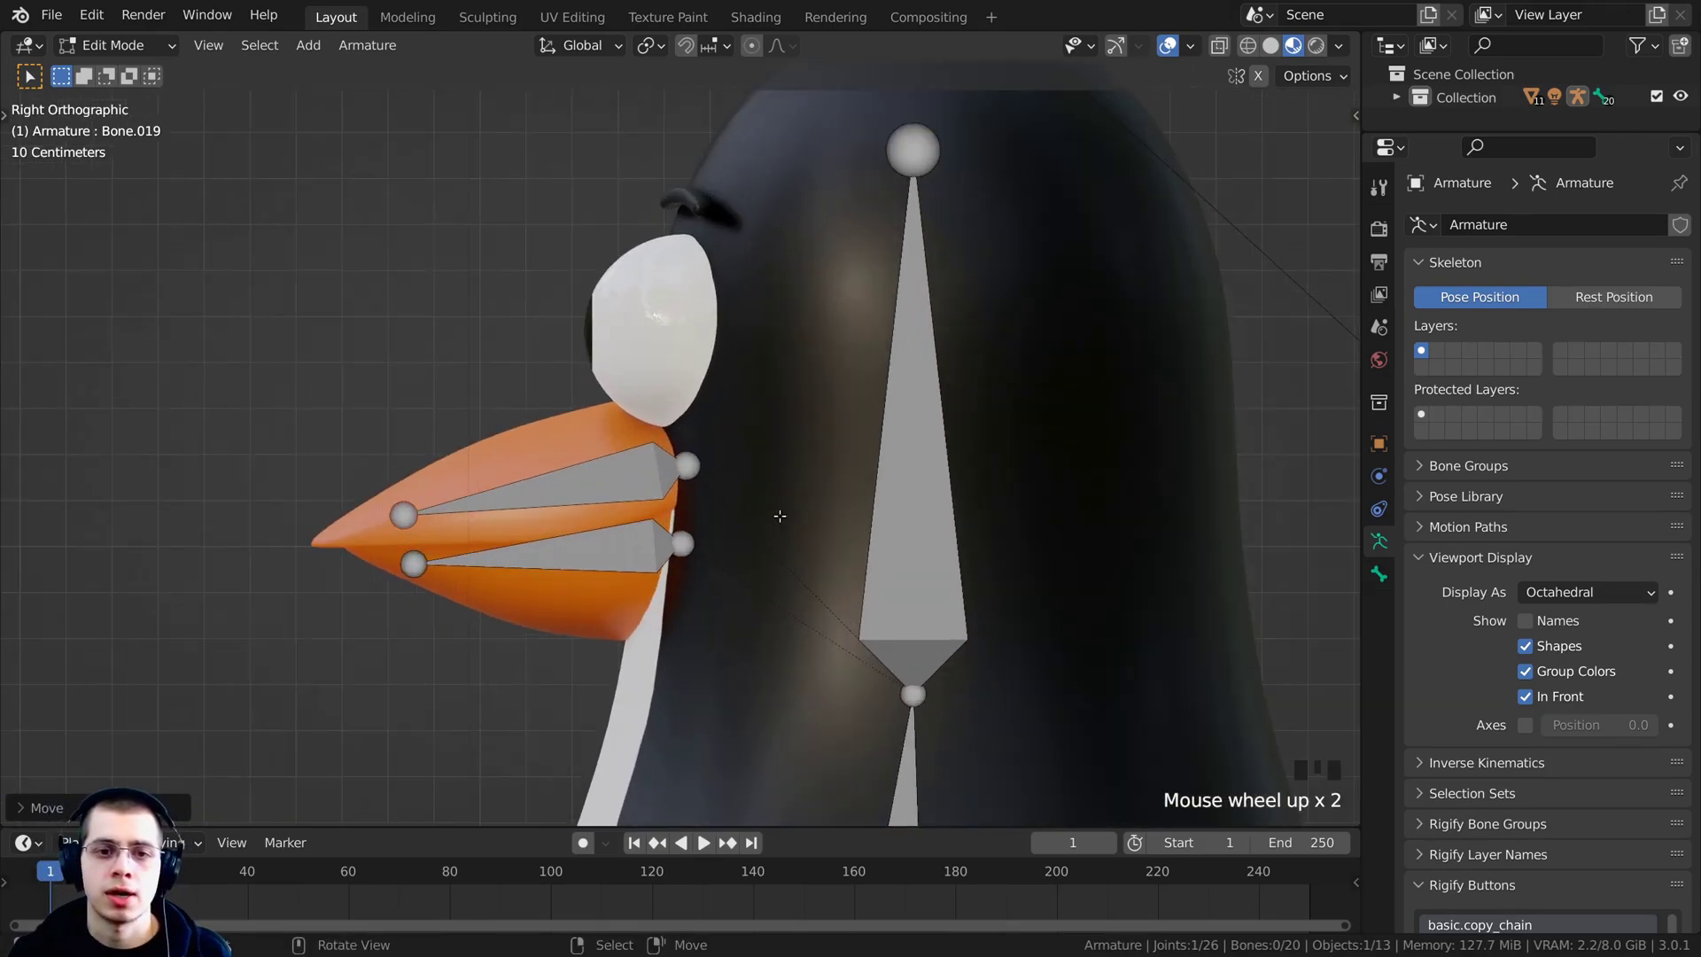
shift+middle_drag(714, 268, 689, 244)
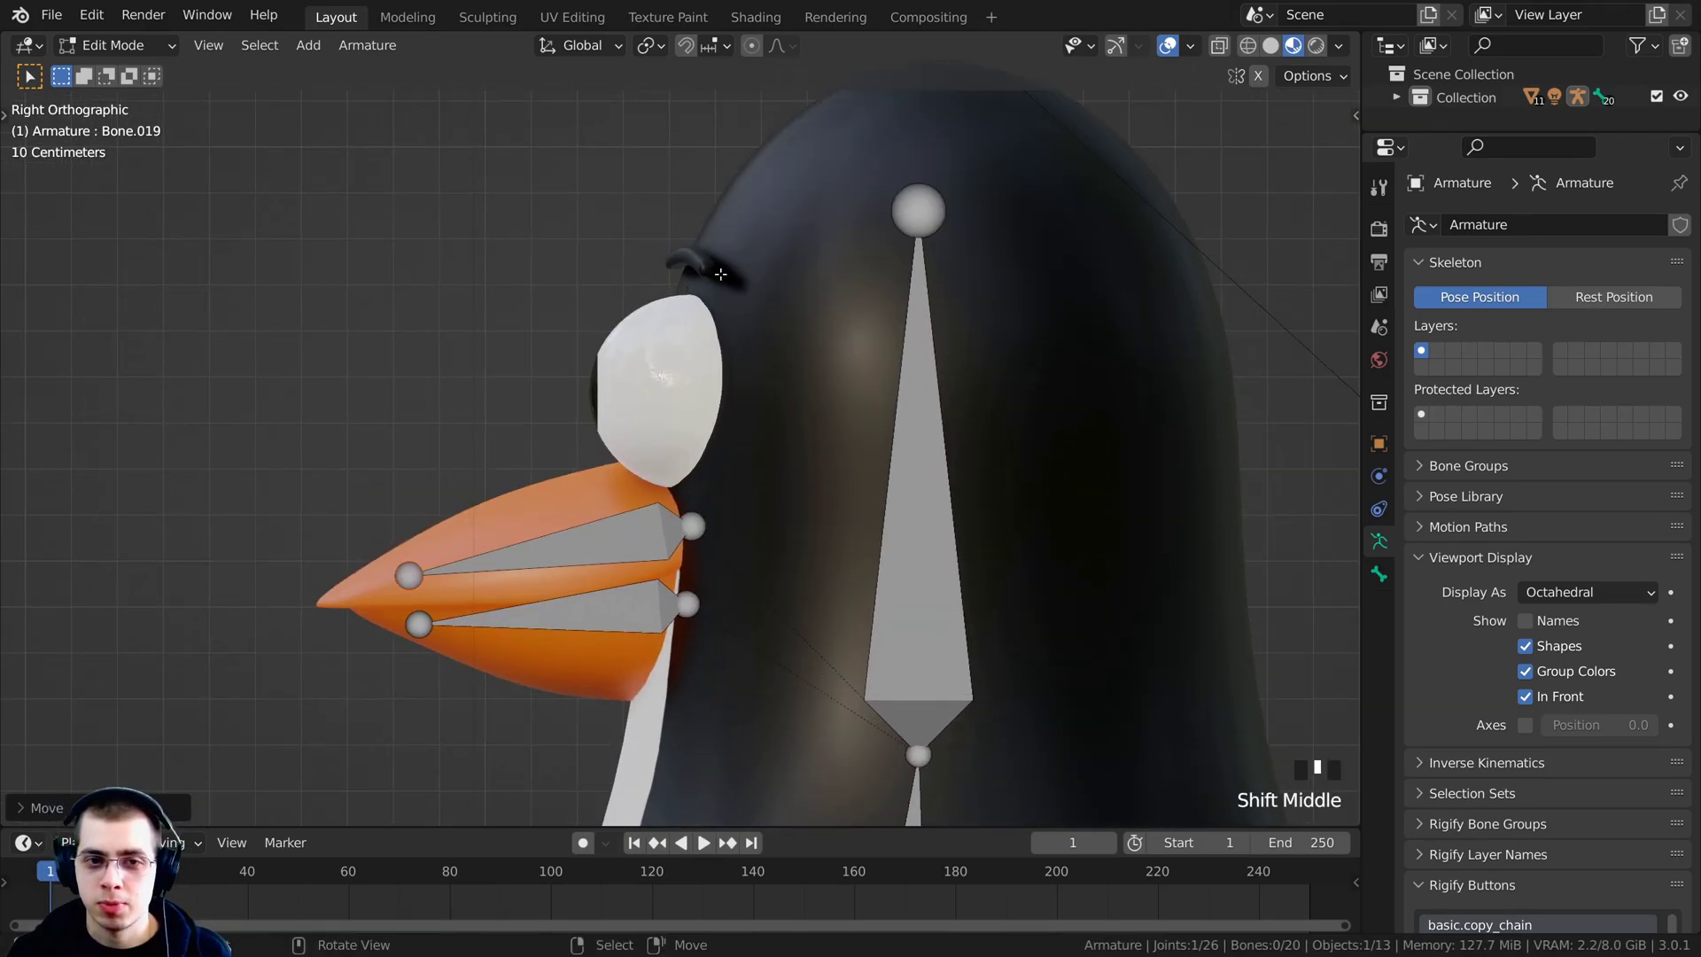
right_click(938, 500)
scroll(824, 436, down, 2)
shift+middle_drag(873, 585, 856, 585)
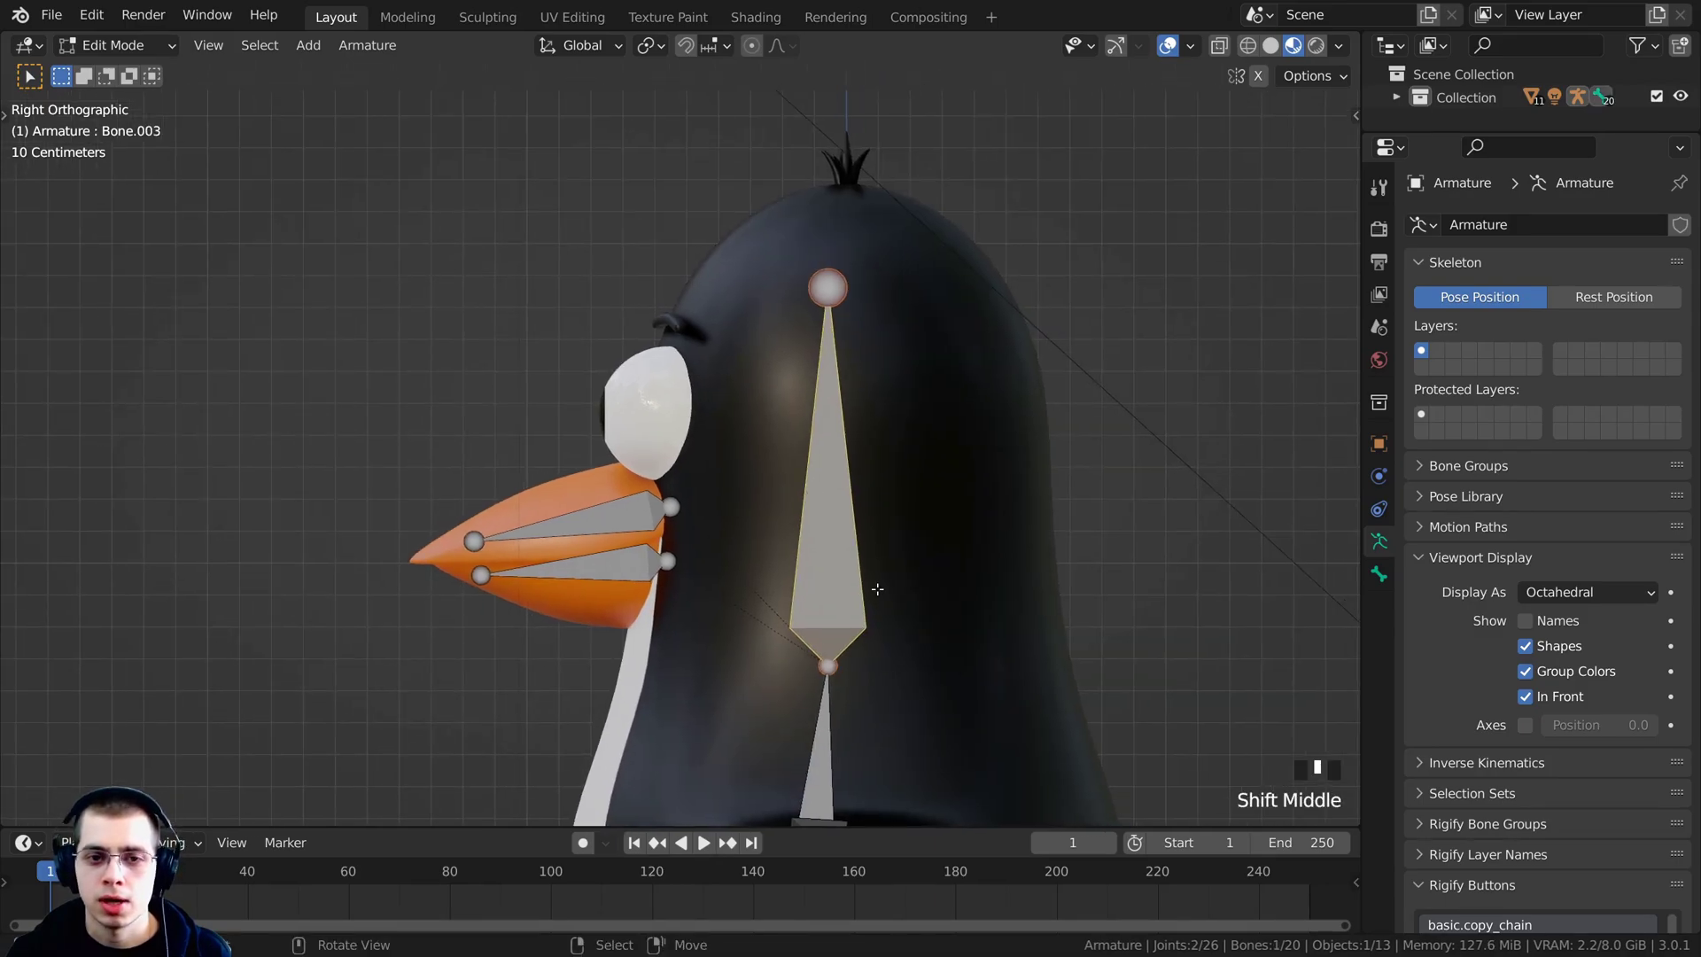
key(shift+d)
click(806, 435)
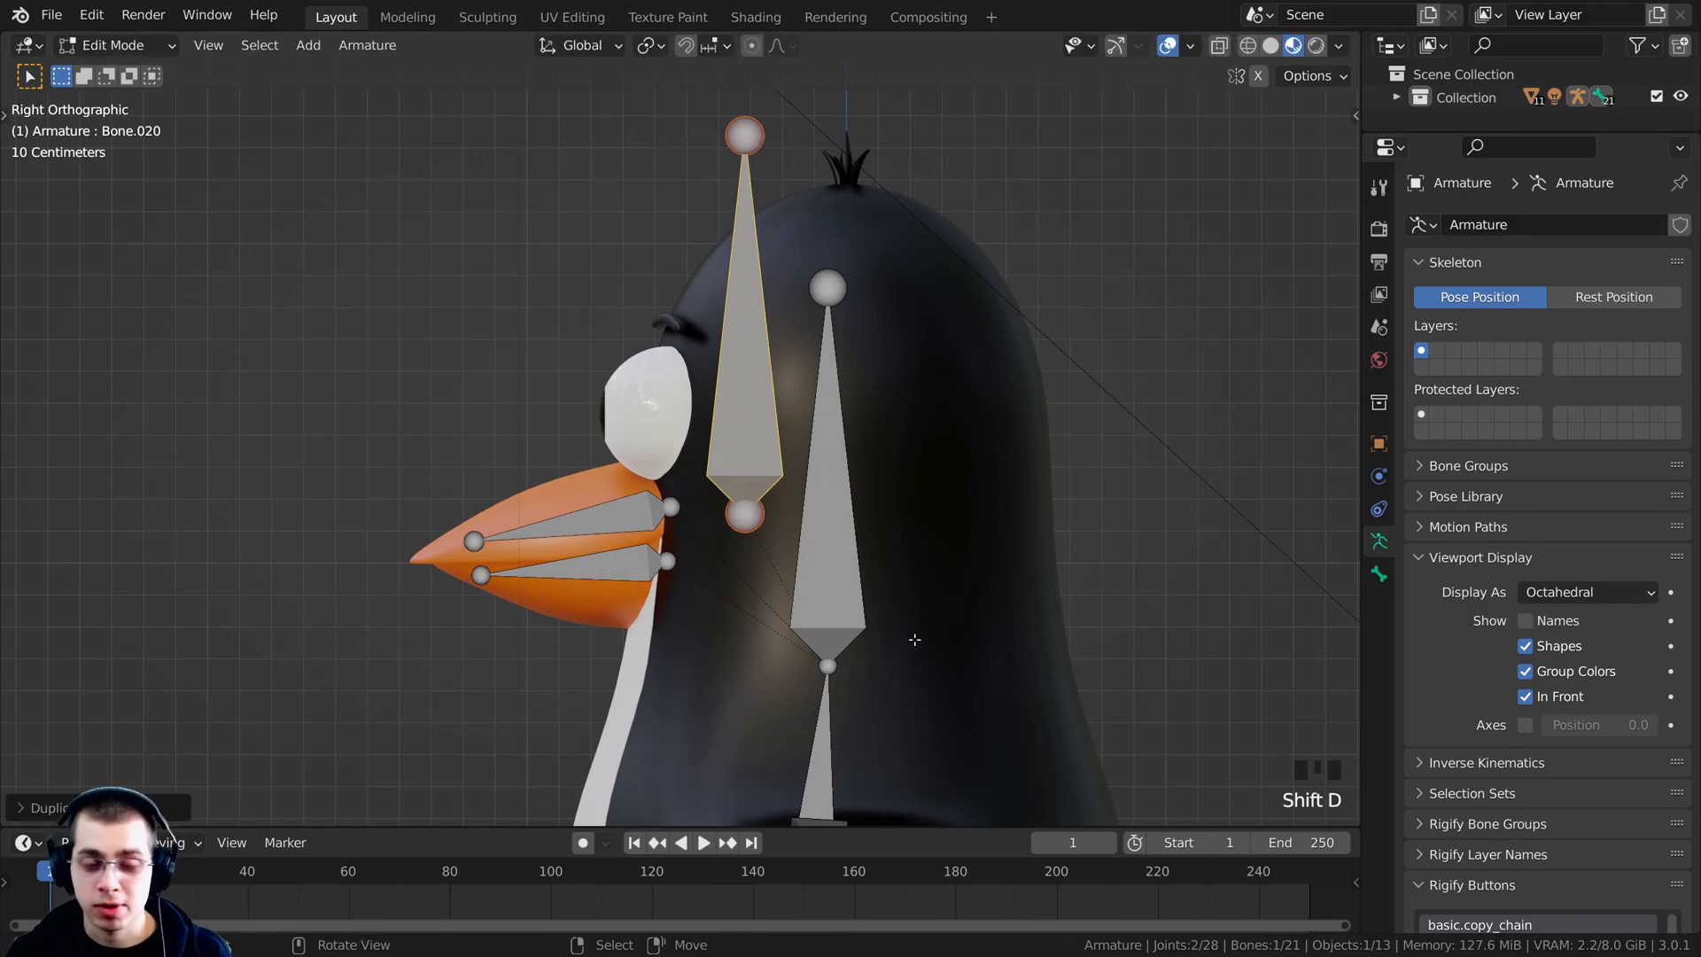
Rotate the duplicated bone by -90° so it lies horizontally with its tip facing forward.
key(r)
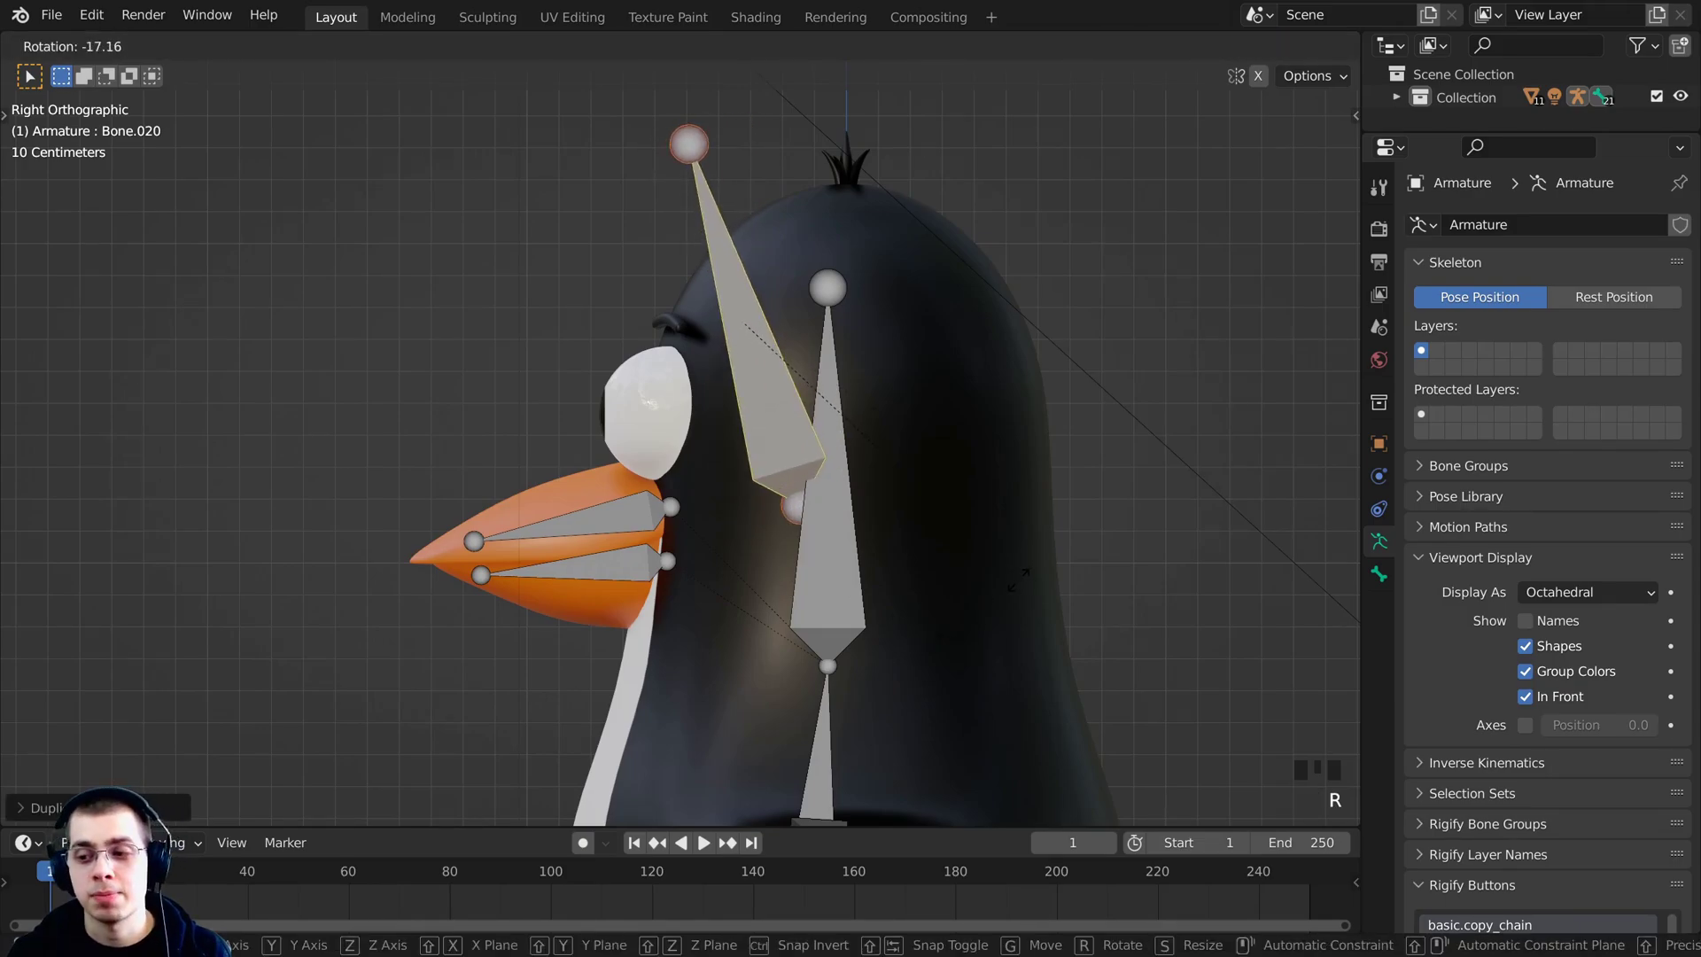
text(90)
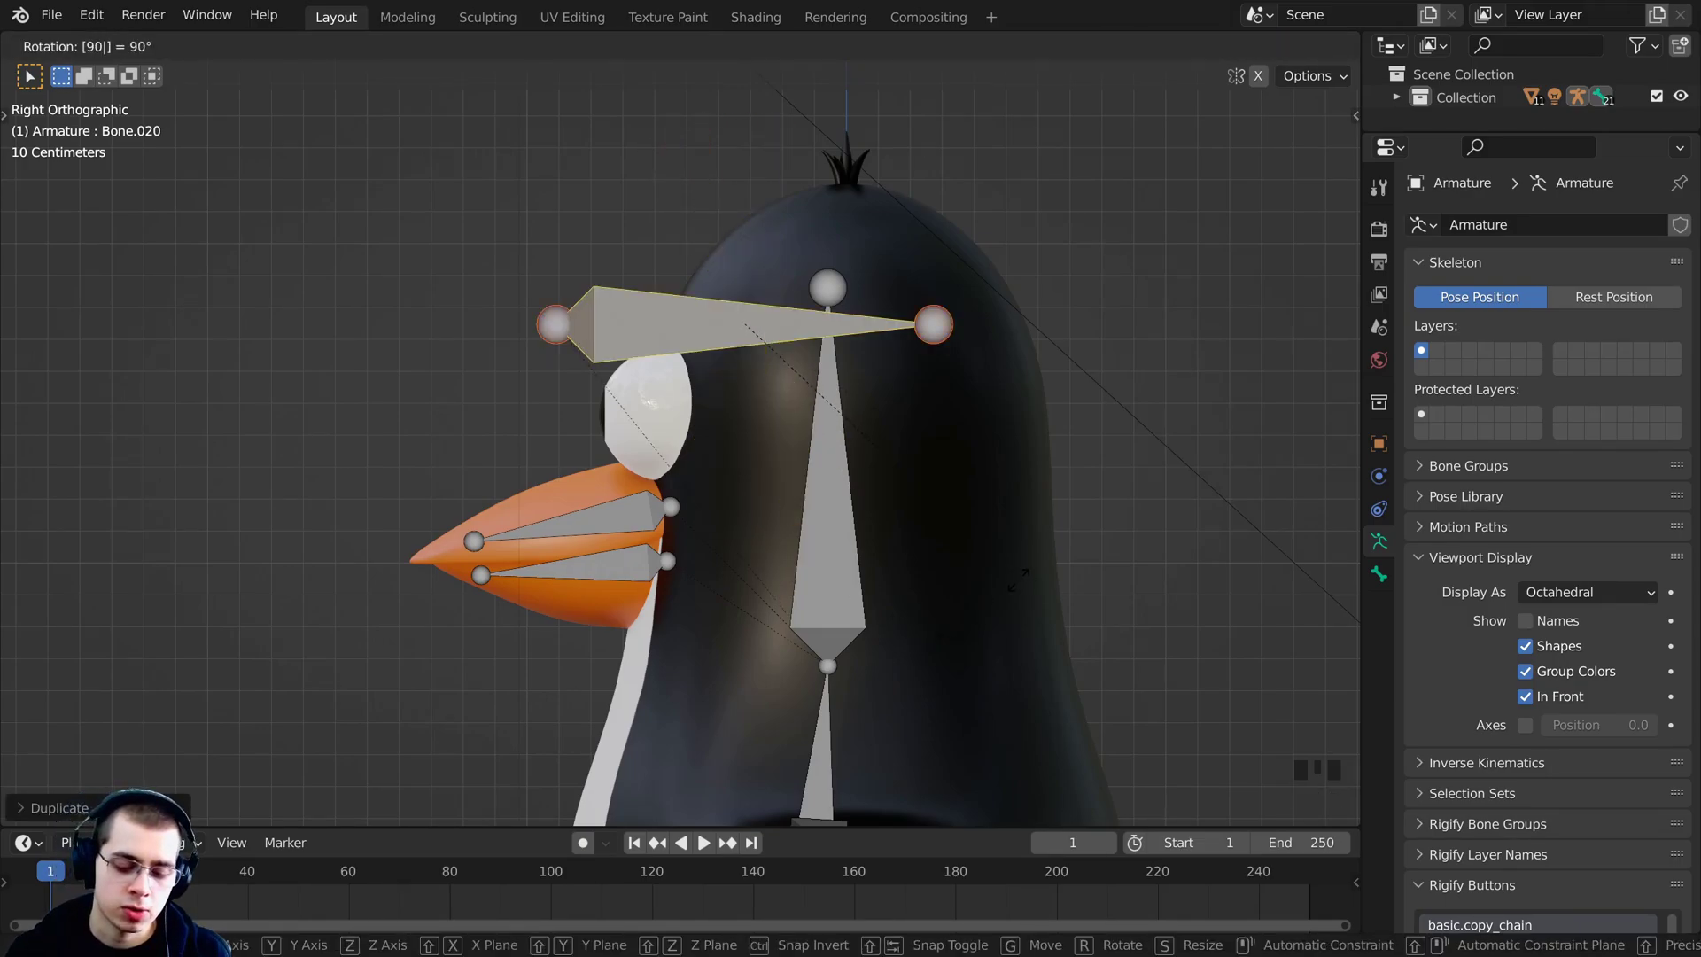
key(minus)
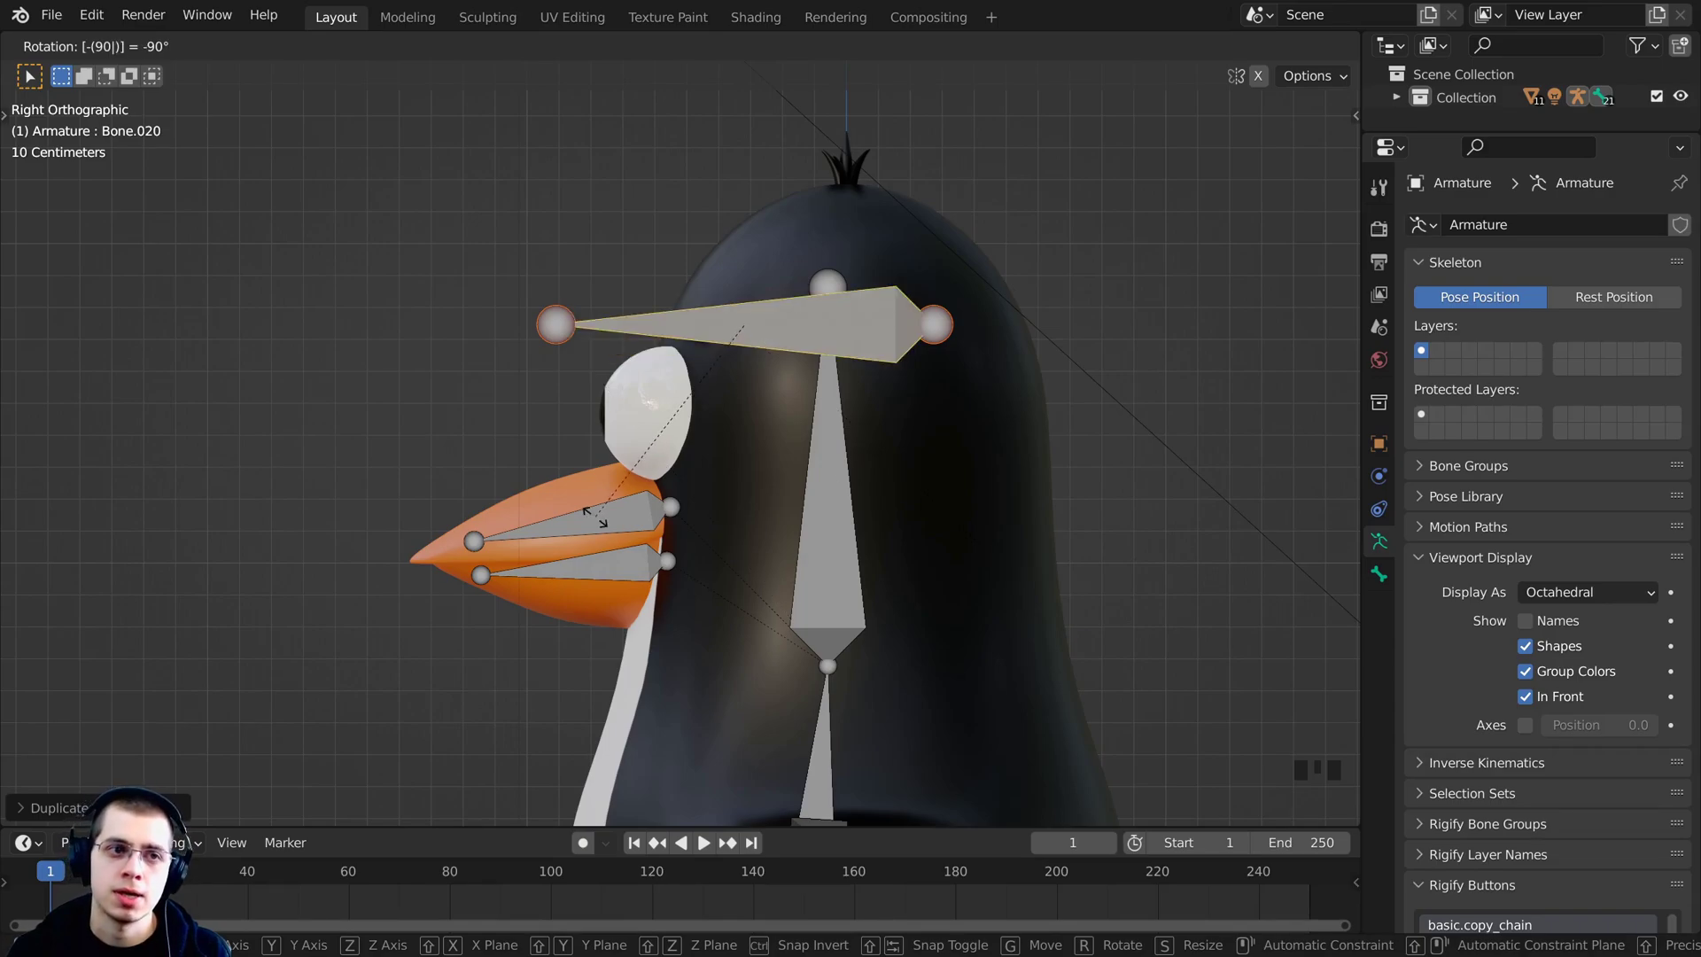
key(Return)
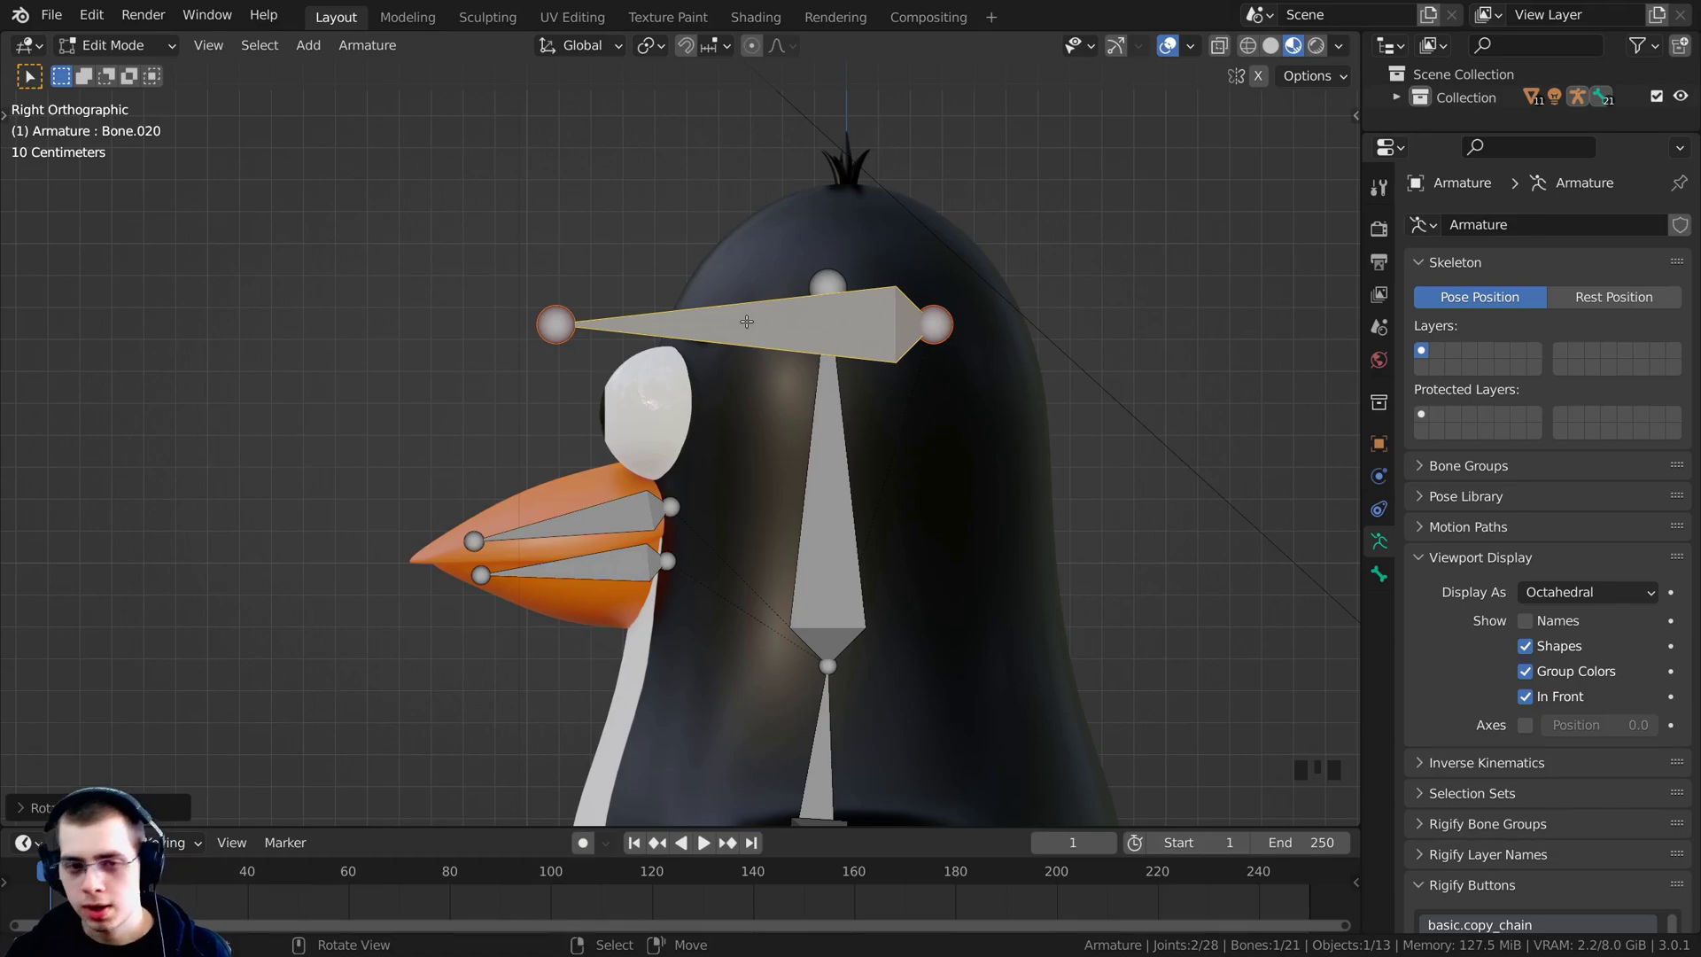
Move the horizontal bone sideways in the front view so it is centered over the penguin's left eyebrow.
key(KP_1)
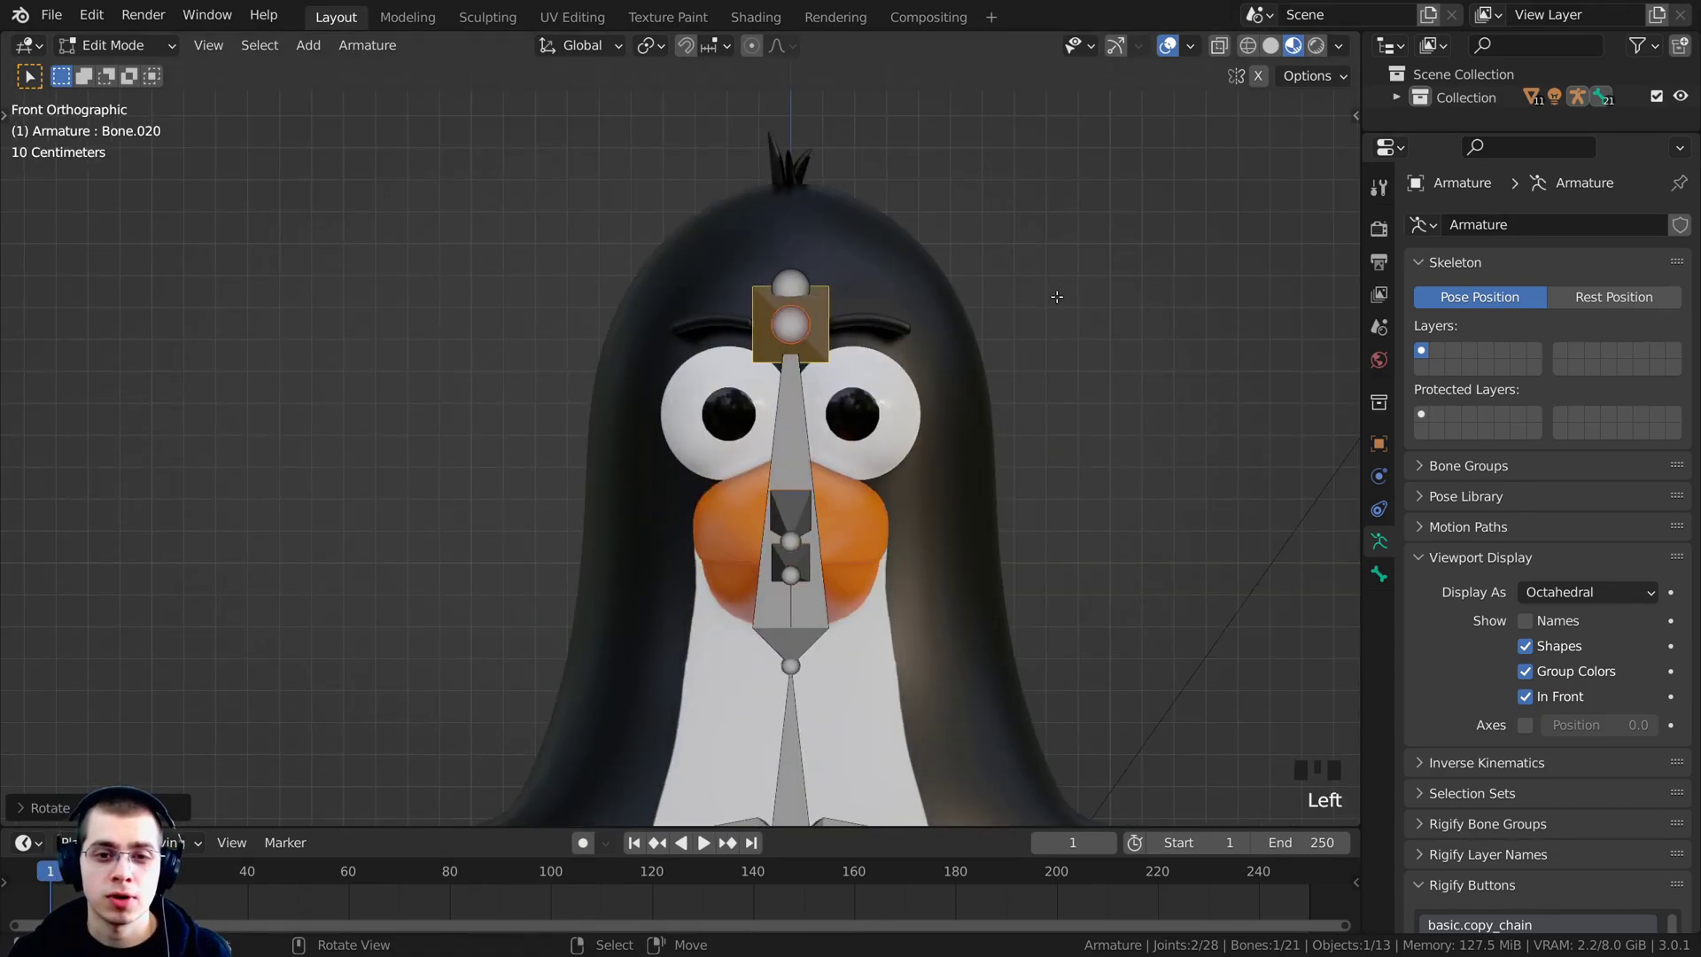
scroll(1056, 297, up, 2)
shift+middle_drag(1057, 297, 942, 399)
scroll(941, 399, up, 2)
key(g)
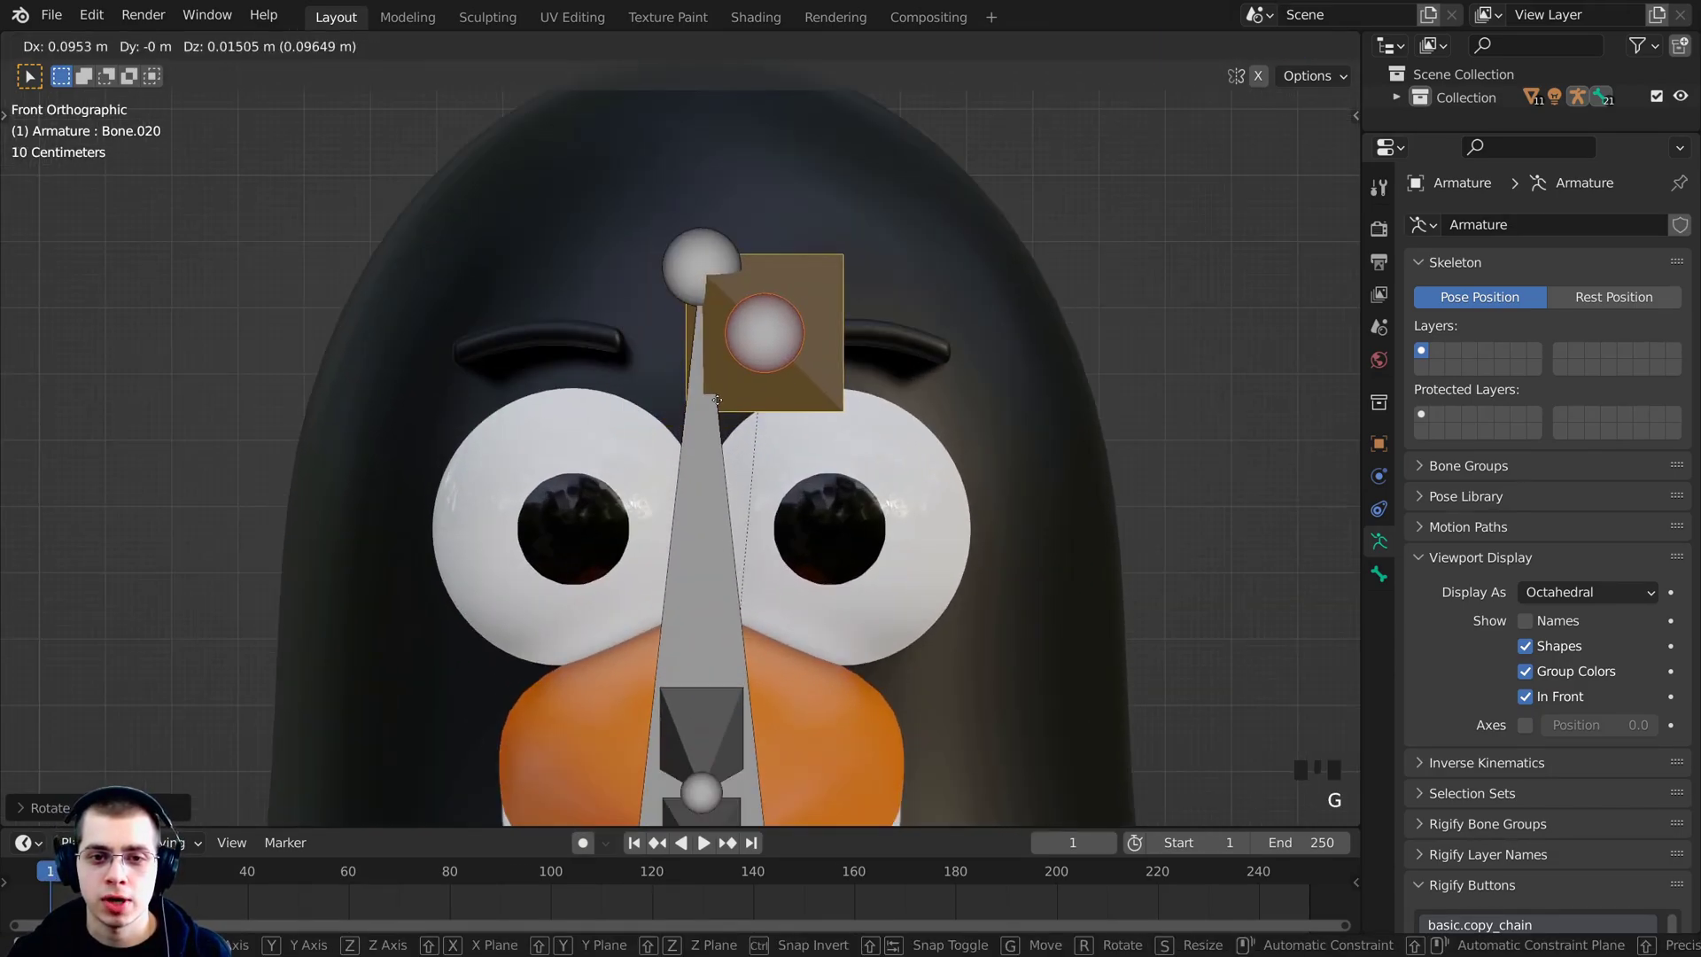
click(808, 401)
key(g)
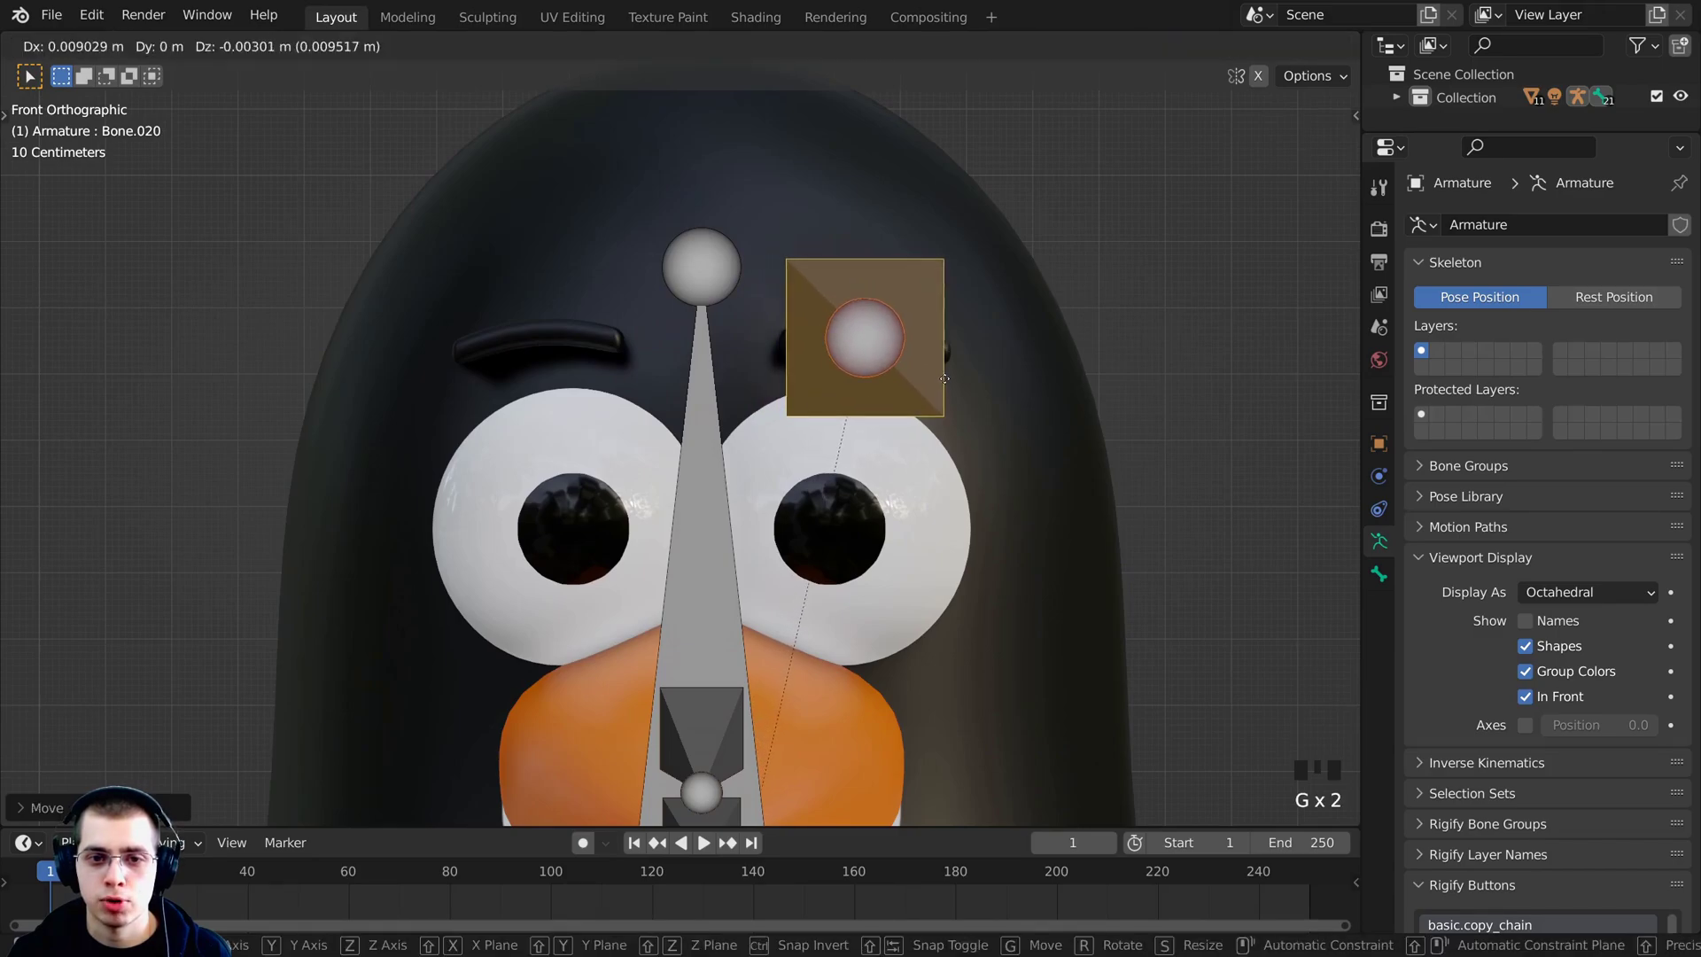
click(945, 380)
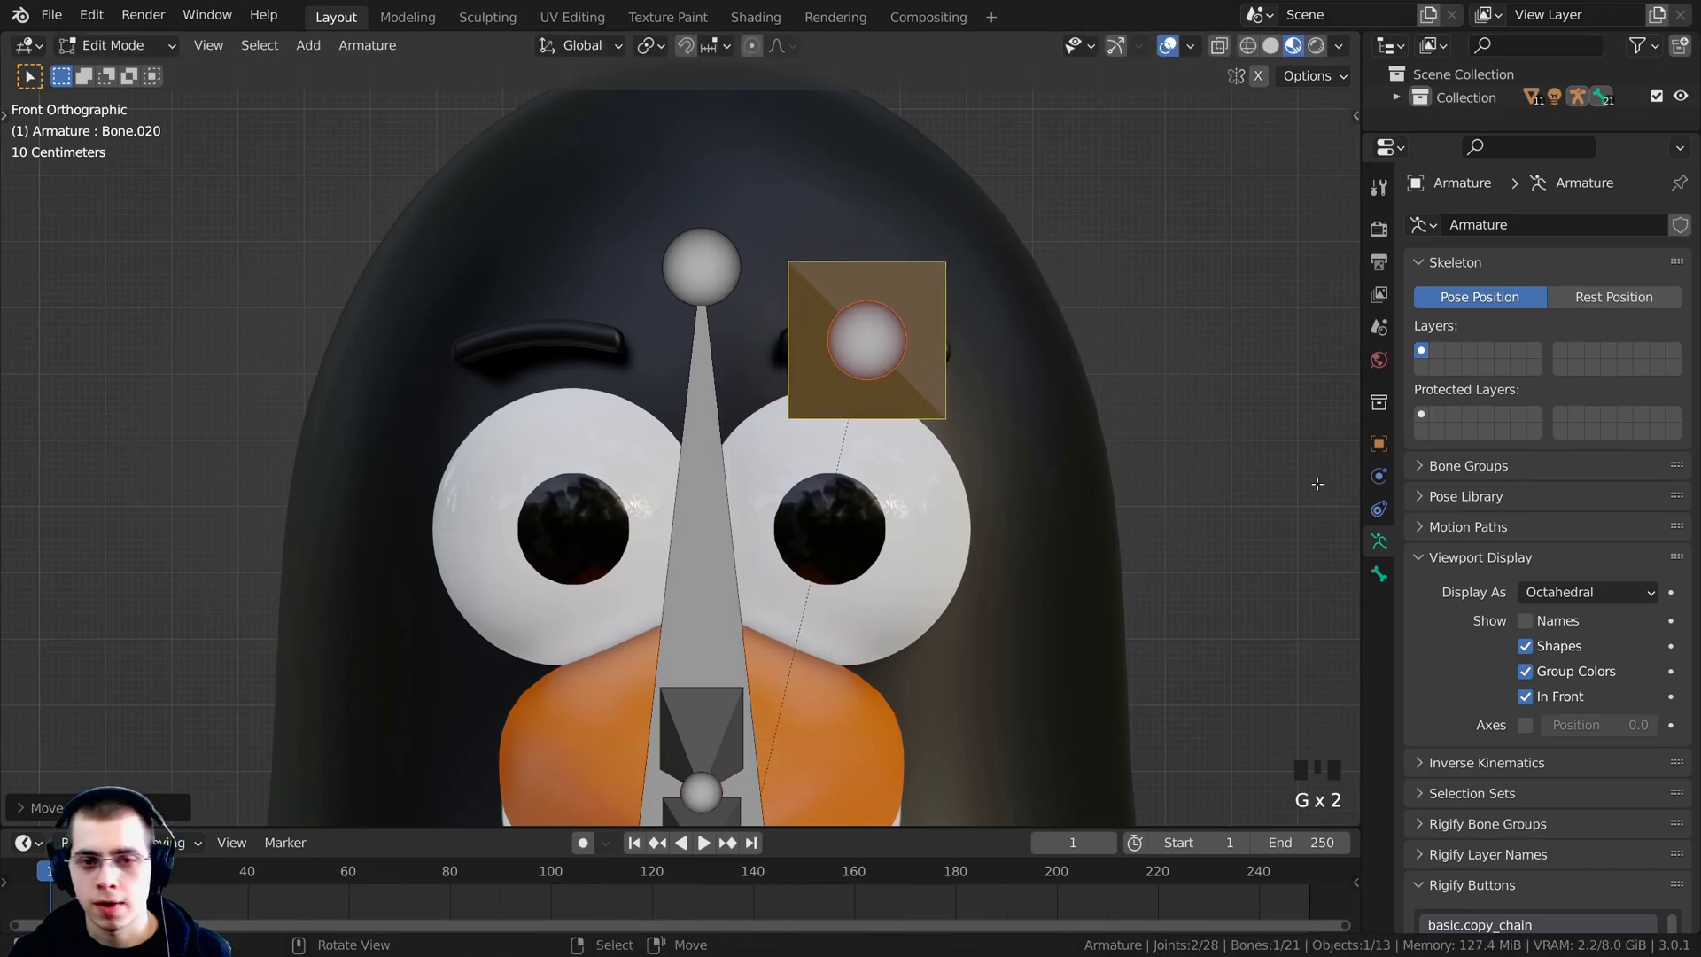
Scale the eyebrow bone down to about a third of its size and move it forward so its tip reaches the eyebrow.
key(s)
click(999, 422)
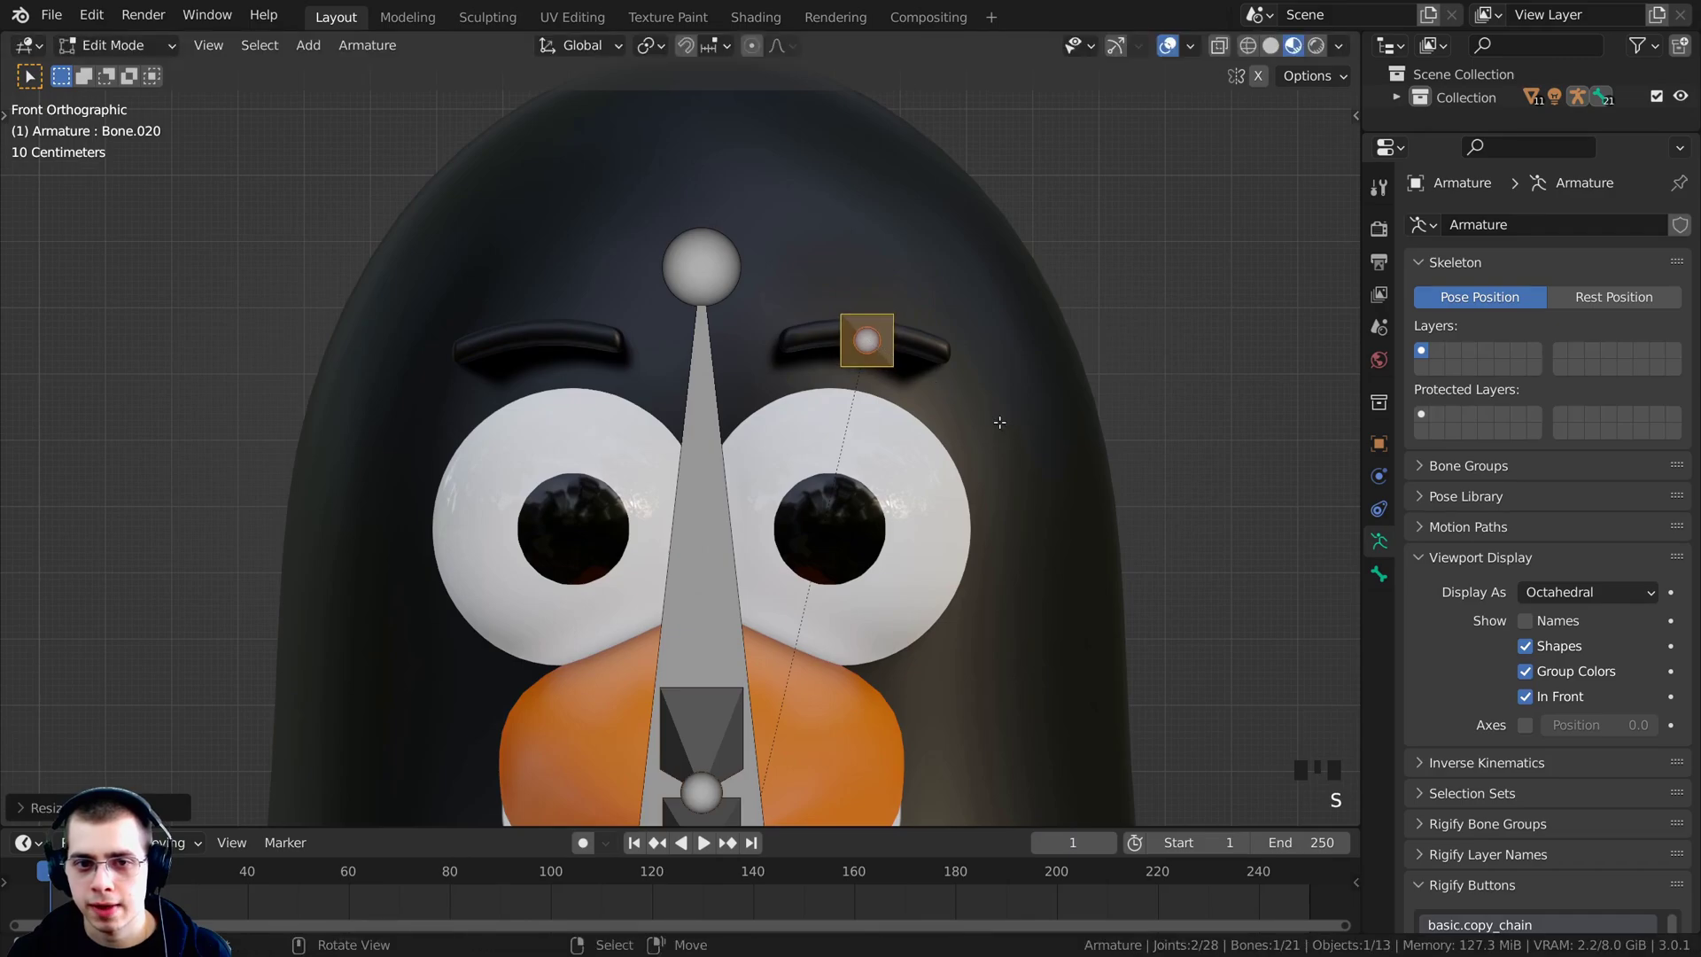
key(KP_3)
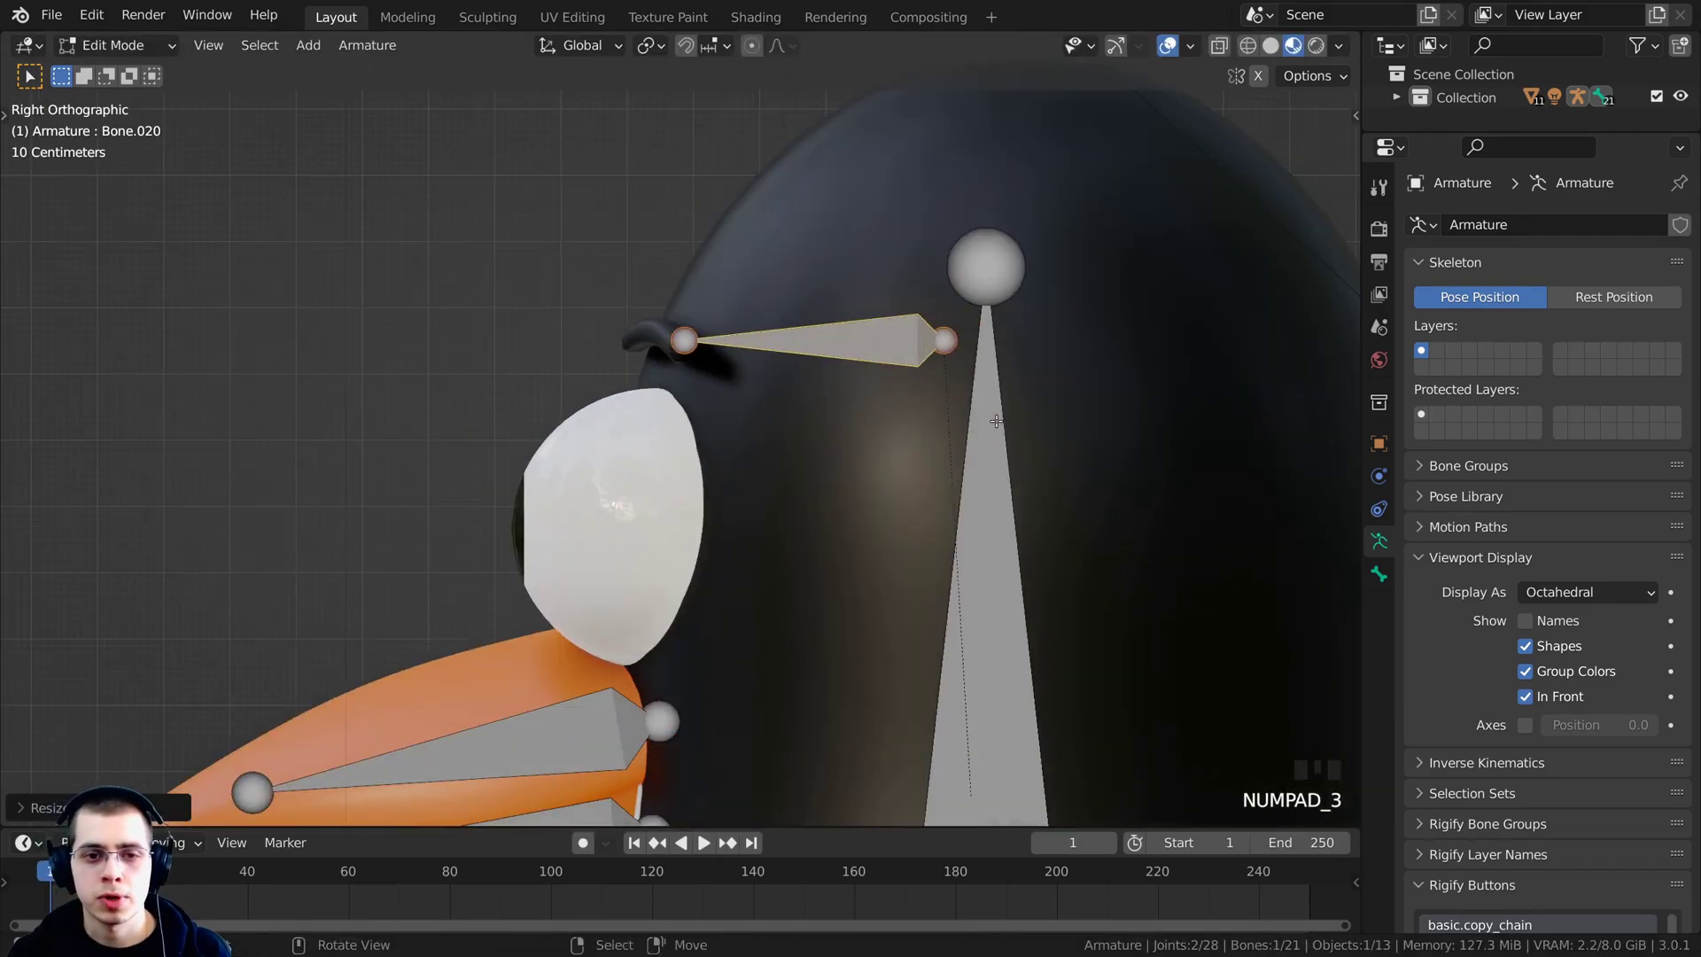
key(g)
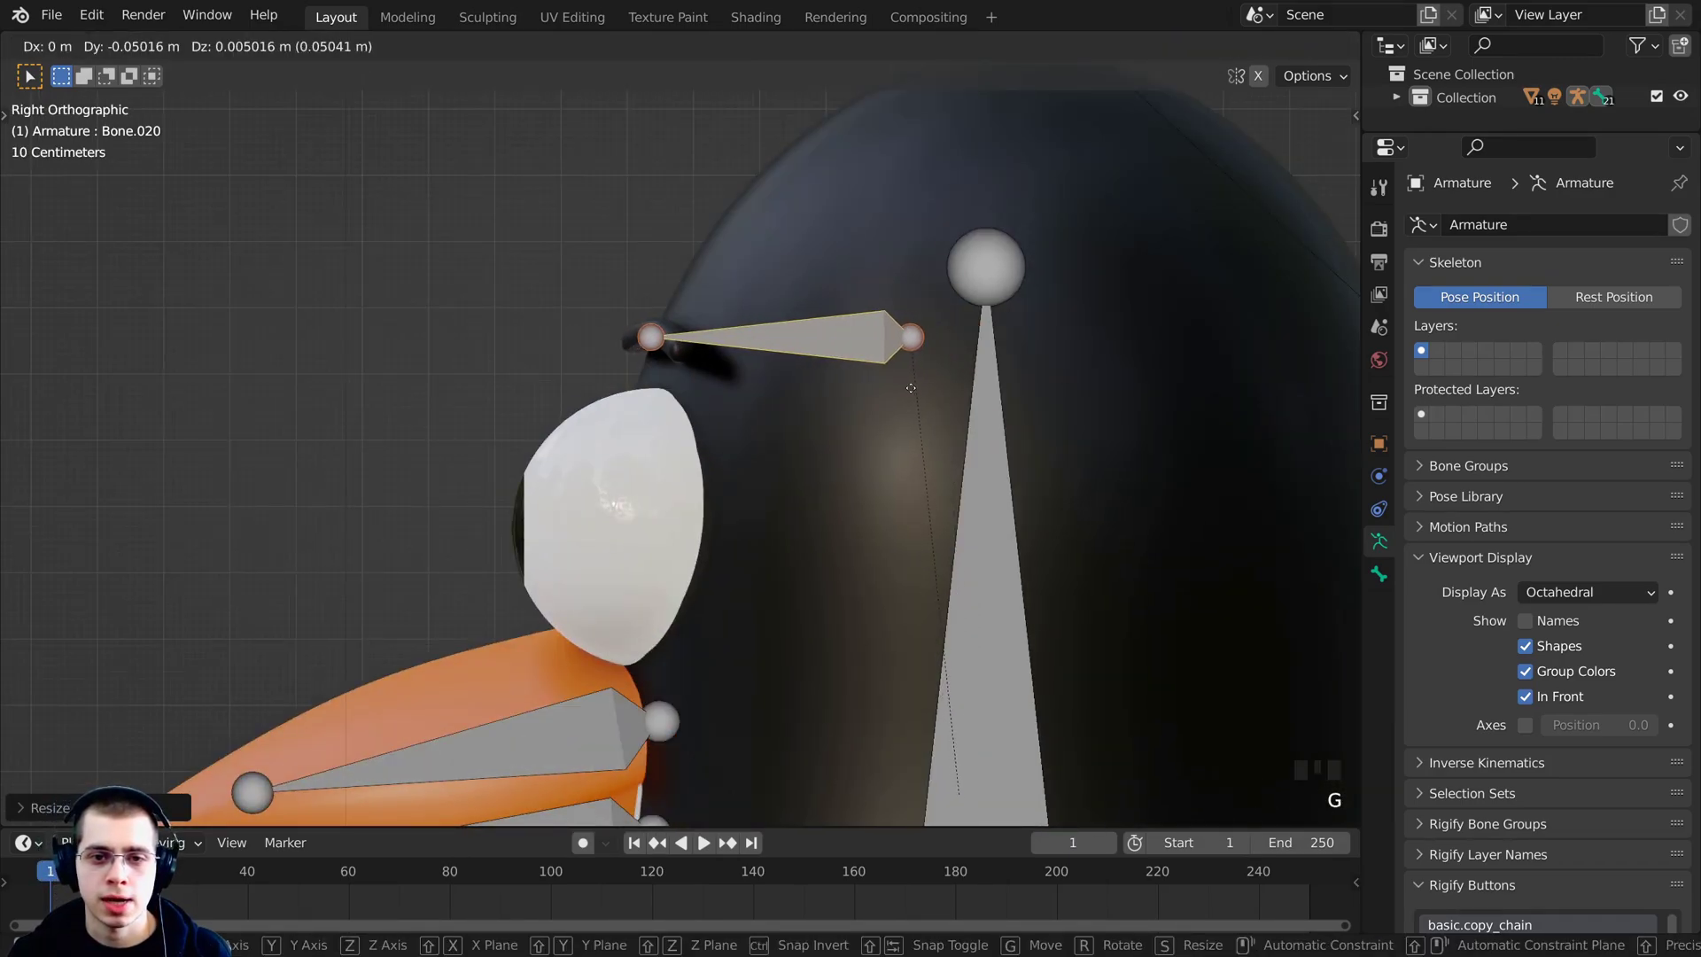
click(852, 387)
Try rotating the eyebrow bone's tip freely and moving the bone.
middle_drag(852, 387, 758, 417)
right_click(858, 338)
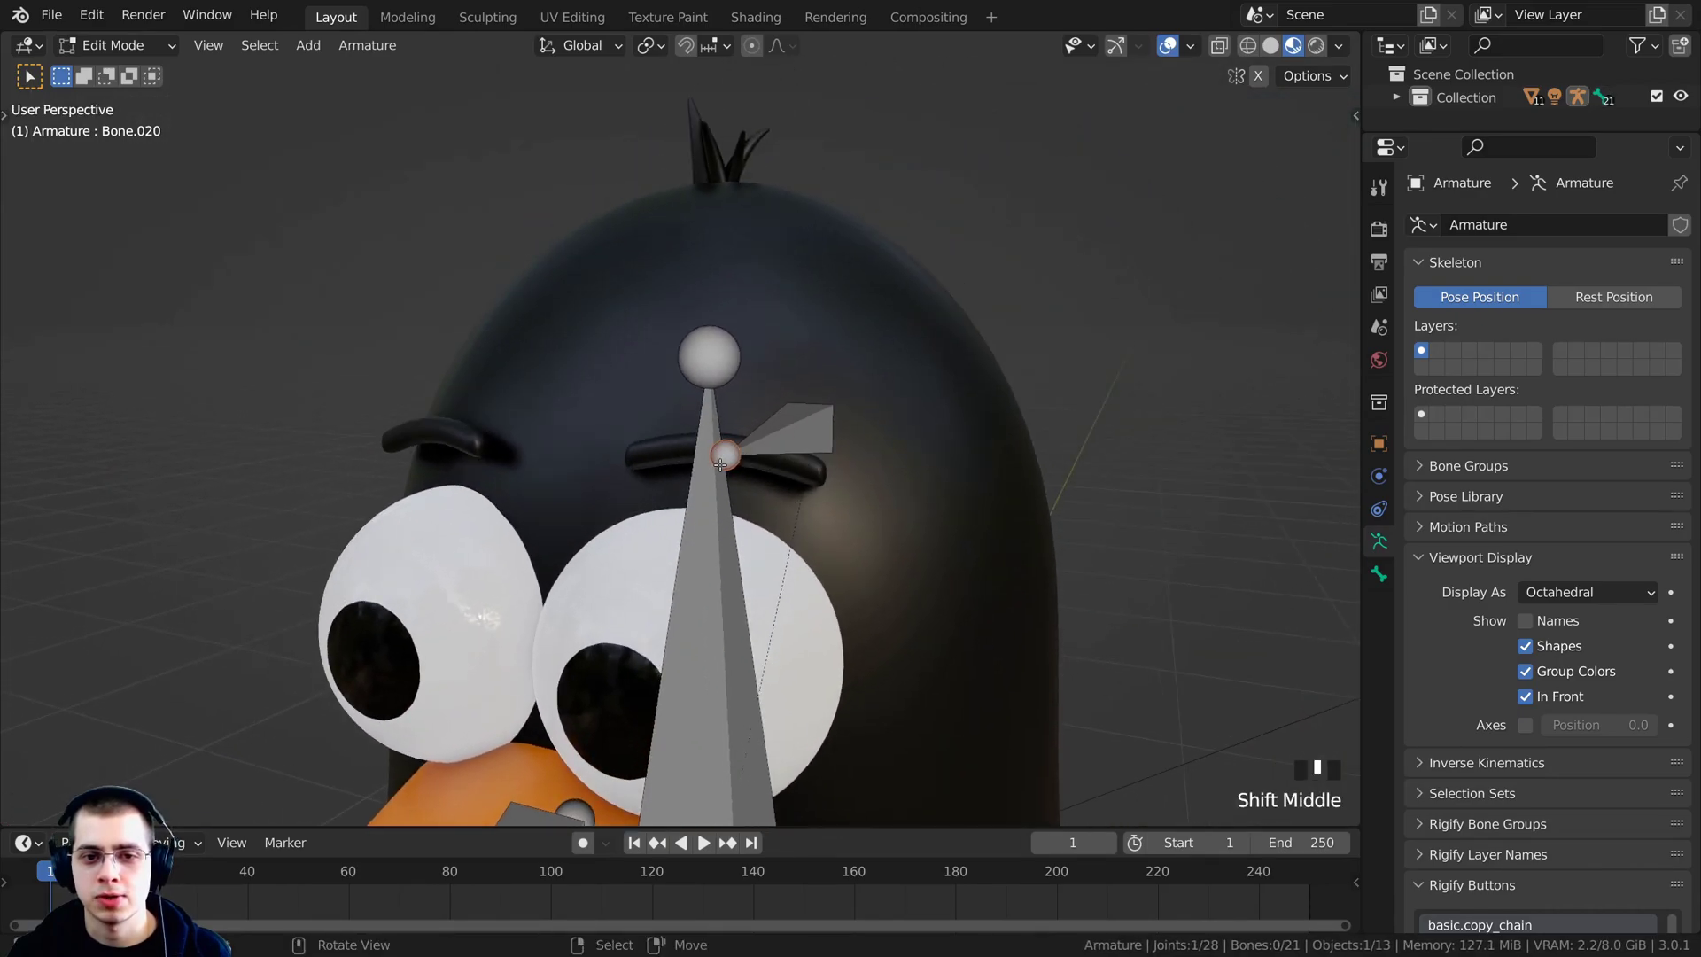
key(r)
key(r)
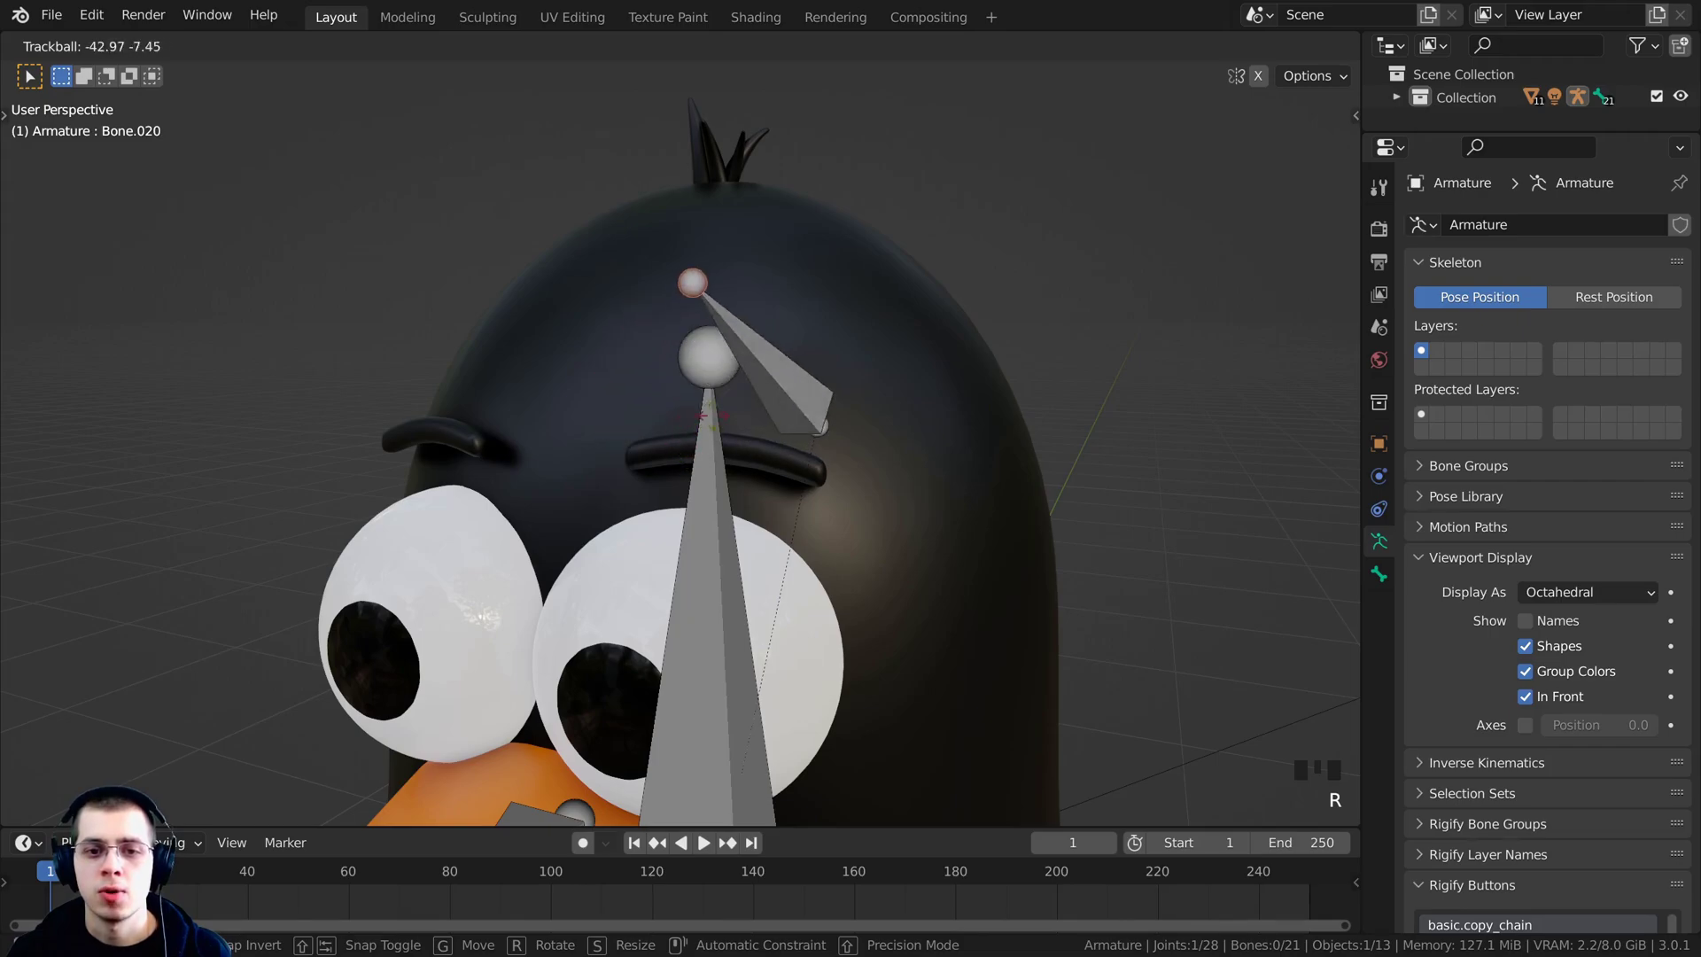
right_click(709, 453)
right_click(772, 428)
key(g)
right_click(760, 395)
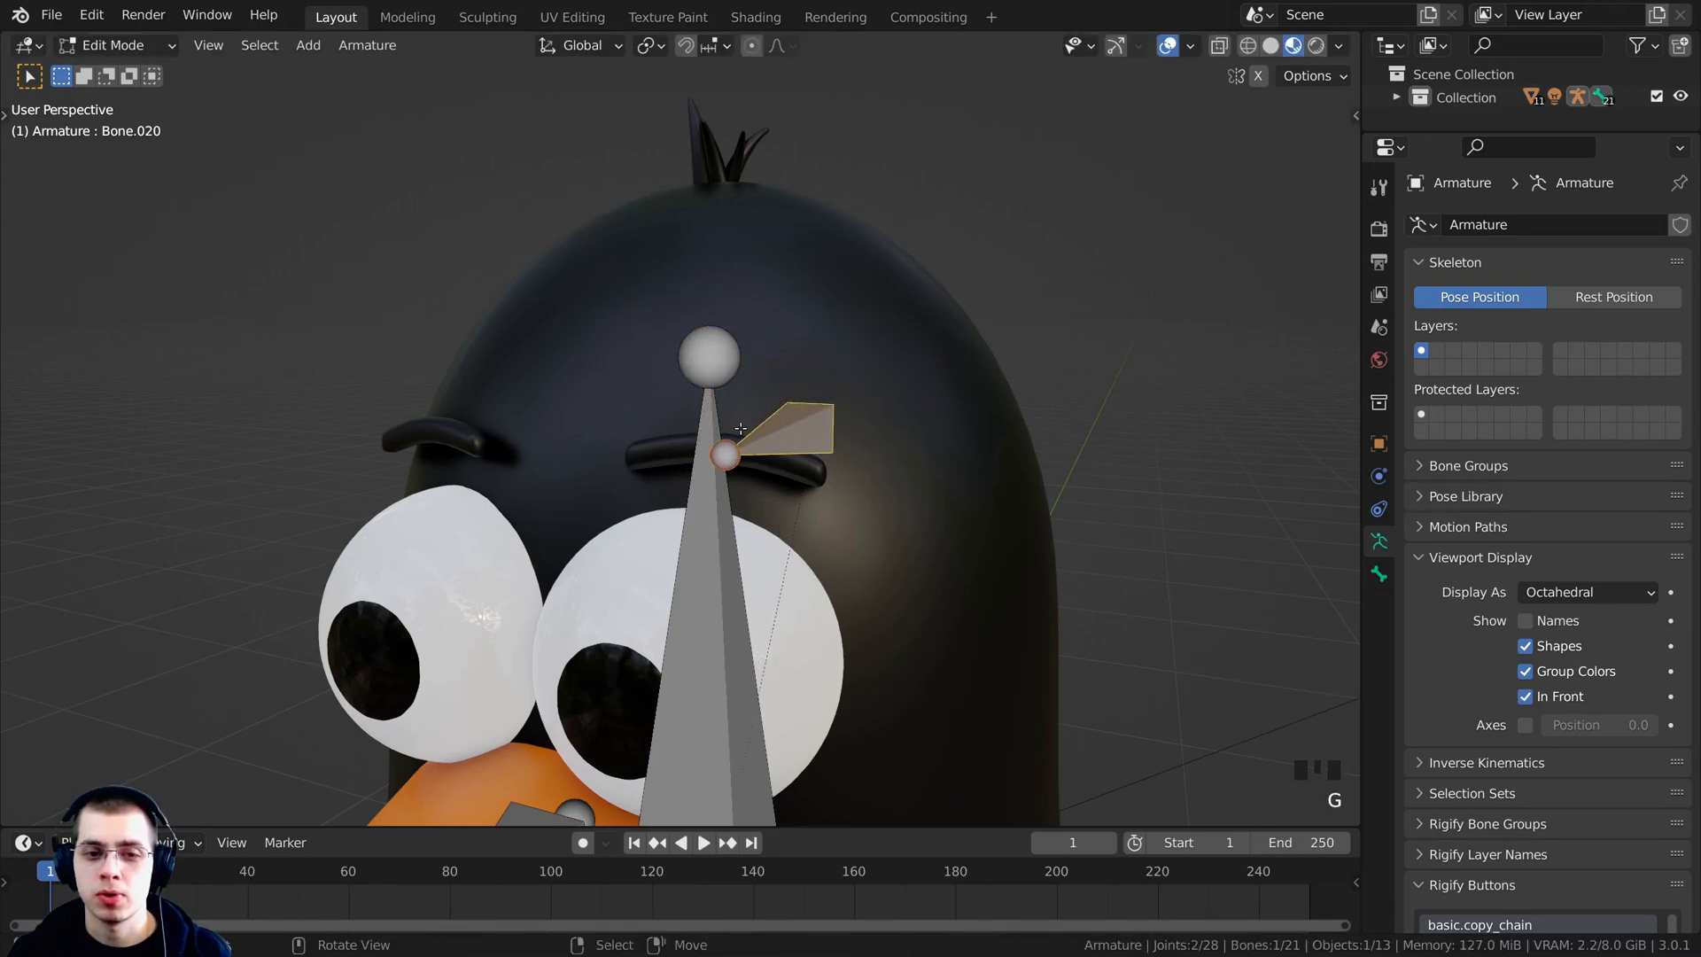
Check the eyebrow bone's placement against the eyebrow and eye from the front and the side.
middle_drag(695, 443, 762, 407)
scroll(753, 443, down, 3)
key(a)
middle_drag(746, 567, 745, 548)
scroll(745, 548, up, 1)
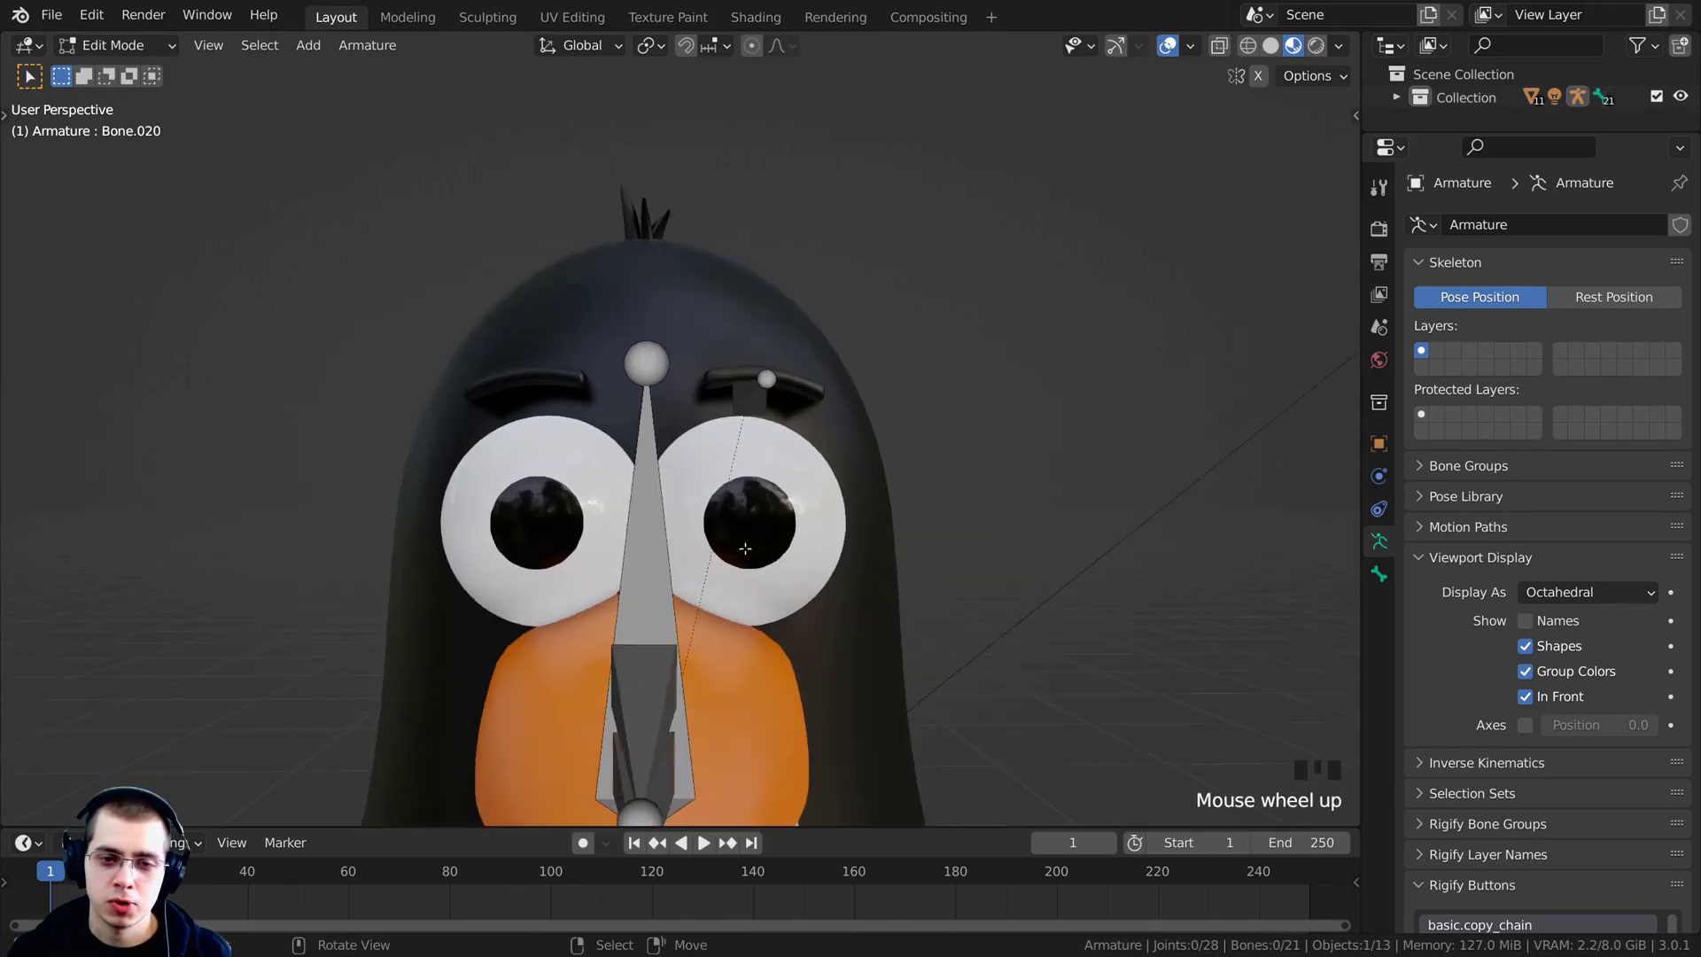
scroll(745, 548, up, 1)
right_click(768, 381)
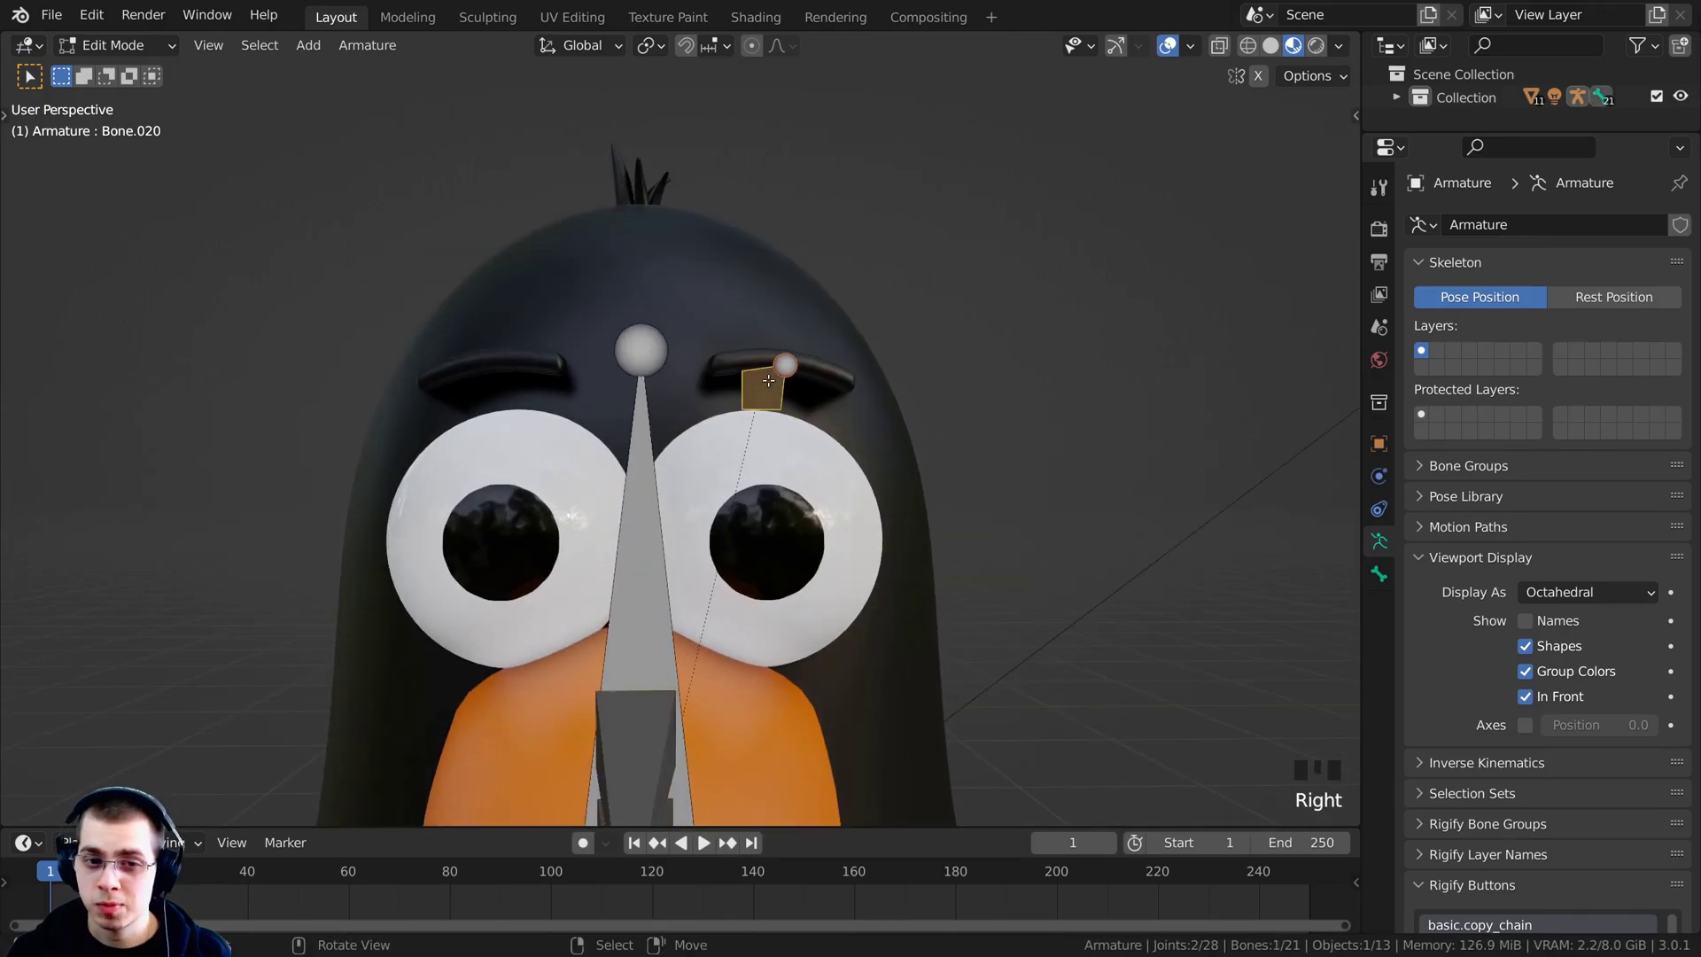
scroll(763, 496, down, 1)
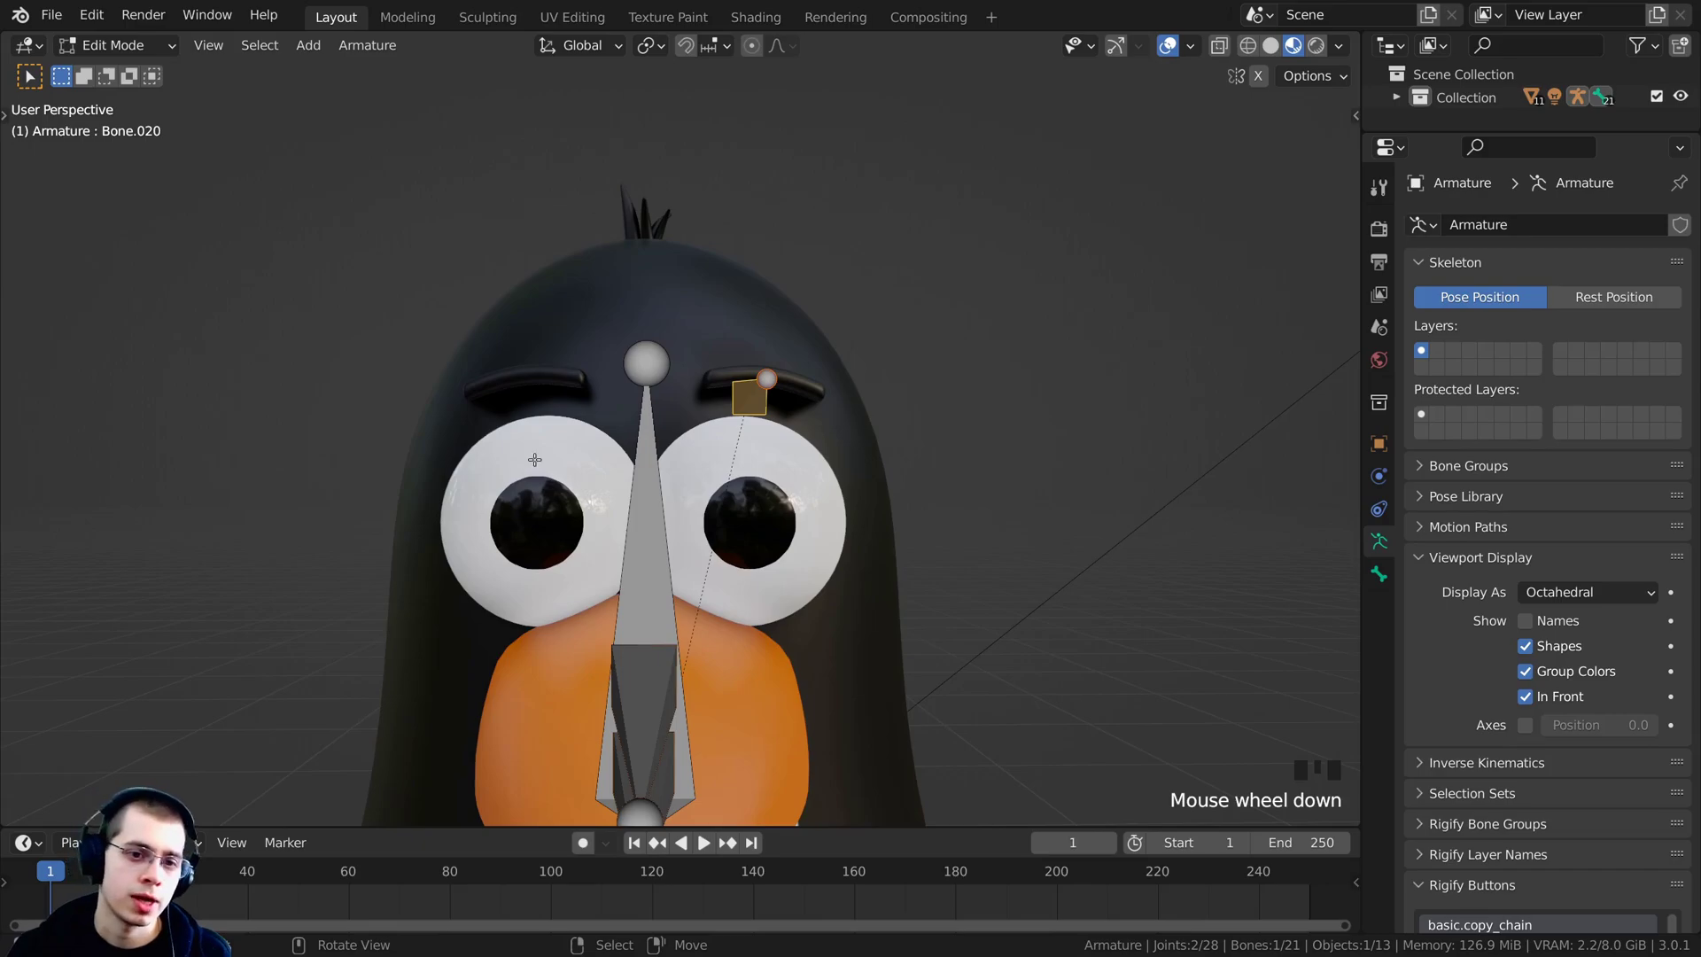
middle_drag(534, 459, 806, 321)
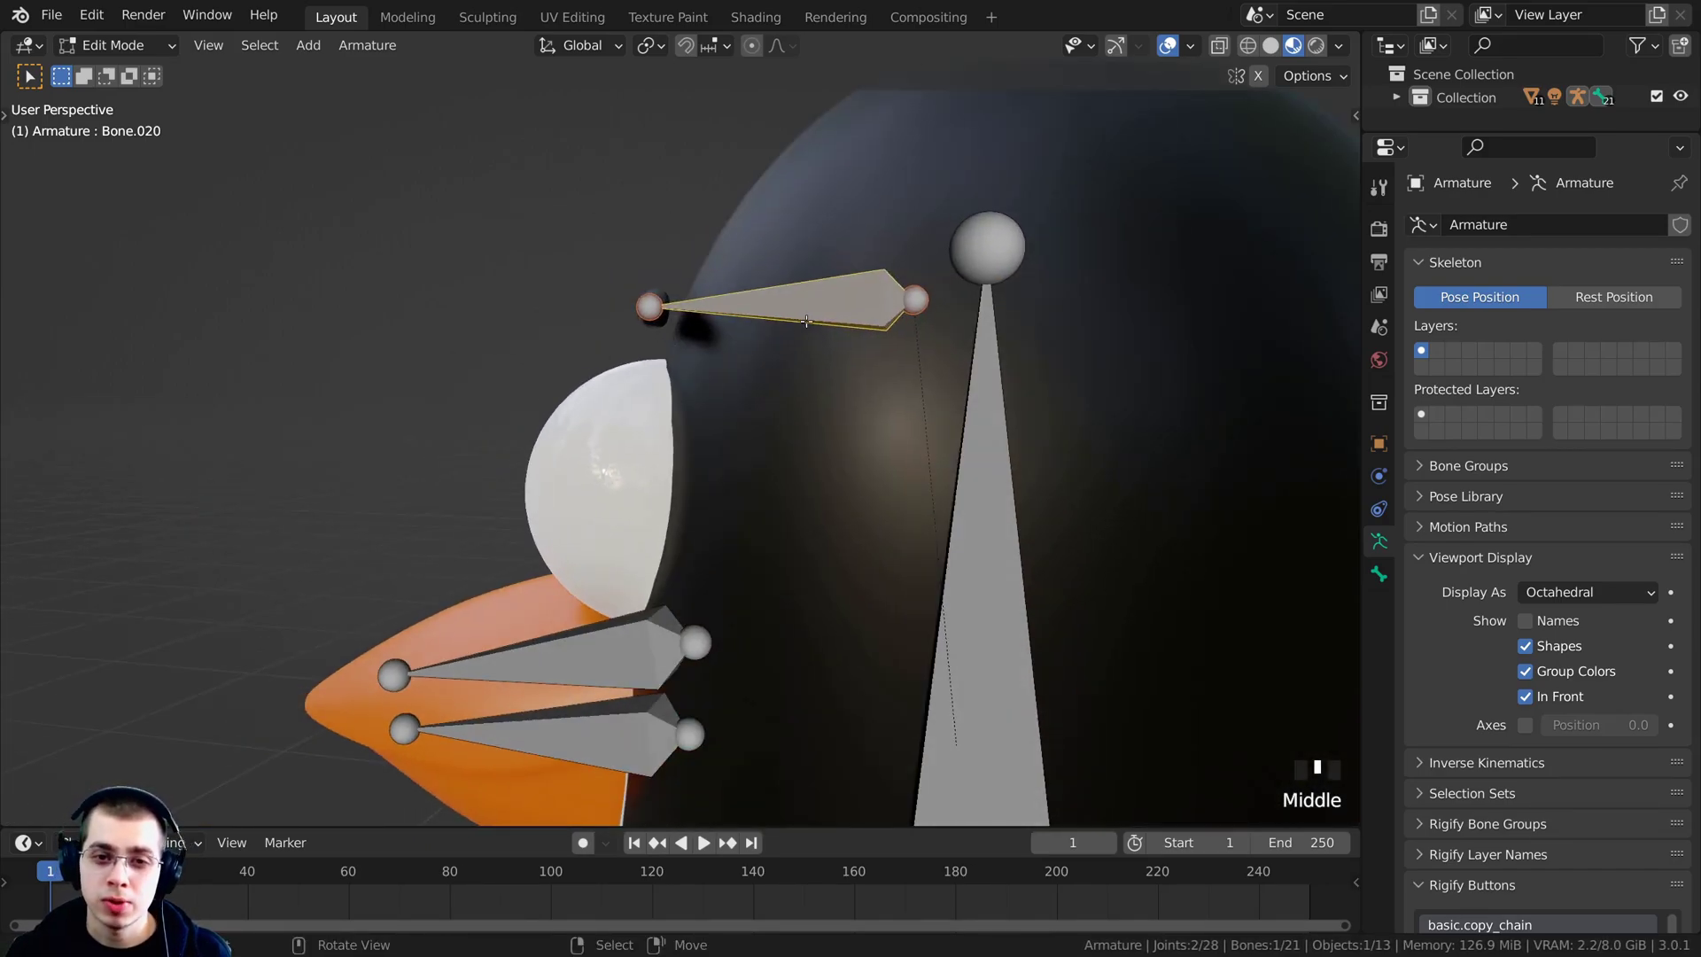
scroll(649, 522, up, 3)
middle_drag(575, 510, 699, 511)
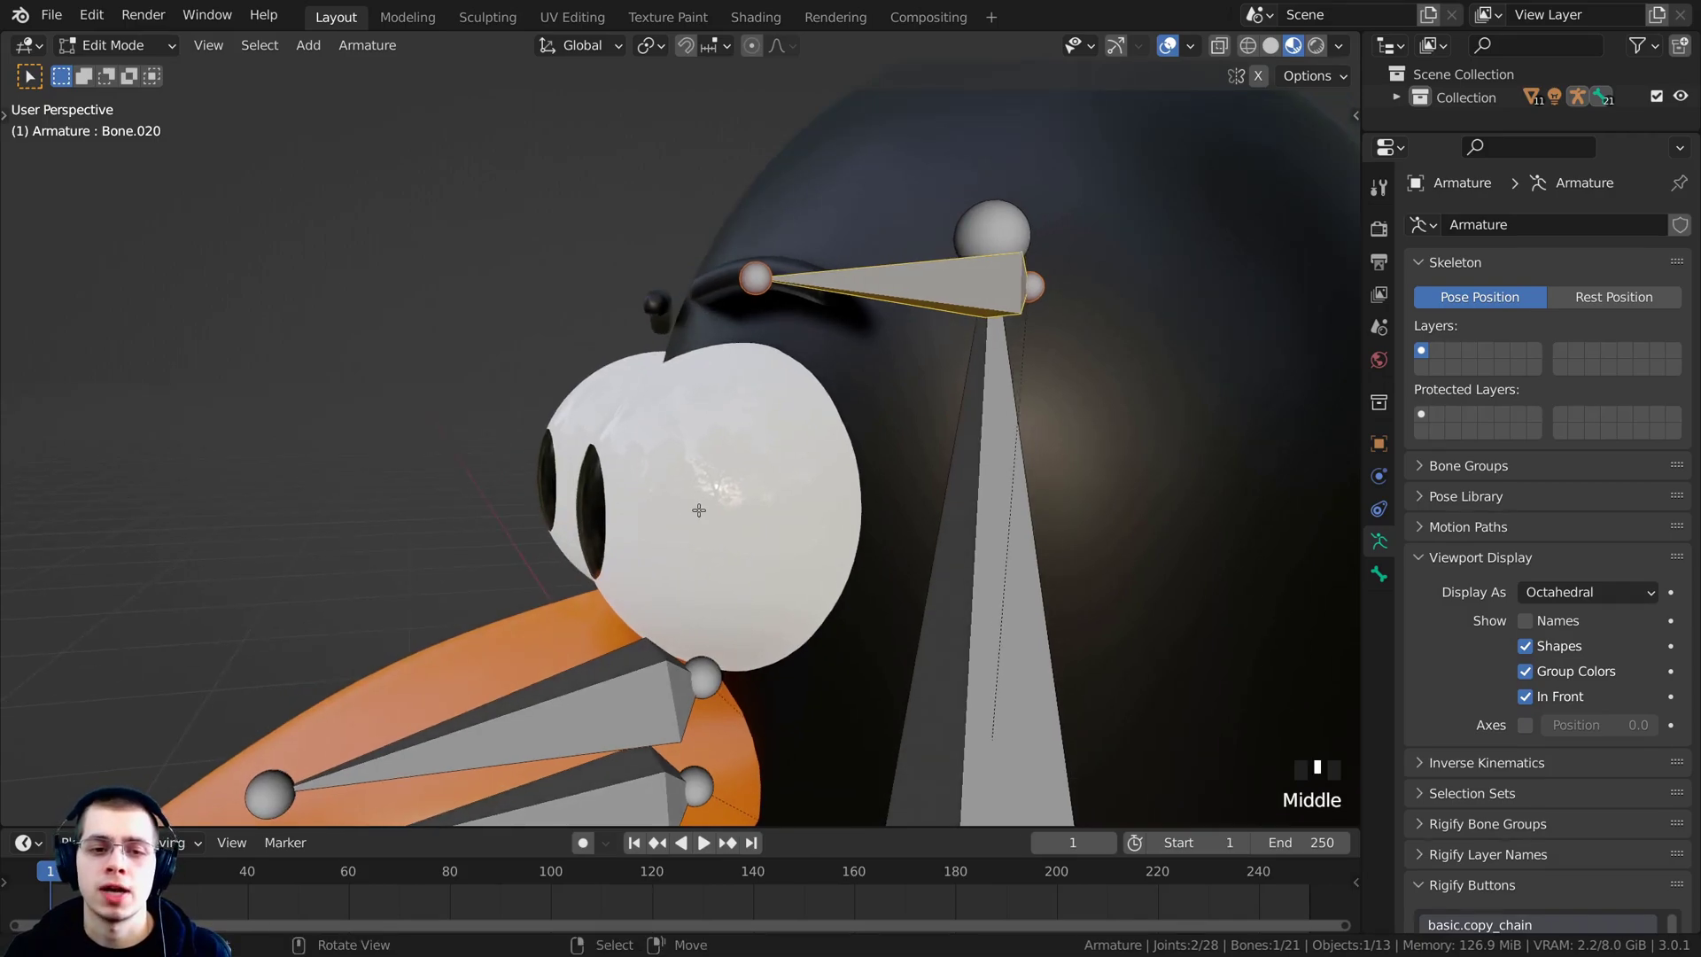
Switch to Object Mode and select the penguin's left eye.
key(Tab)
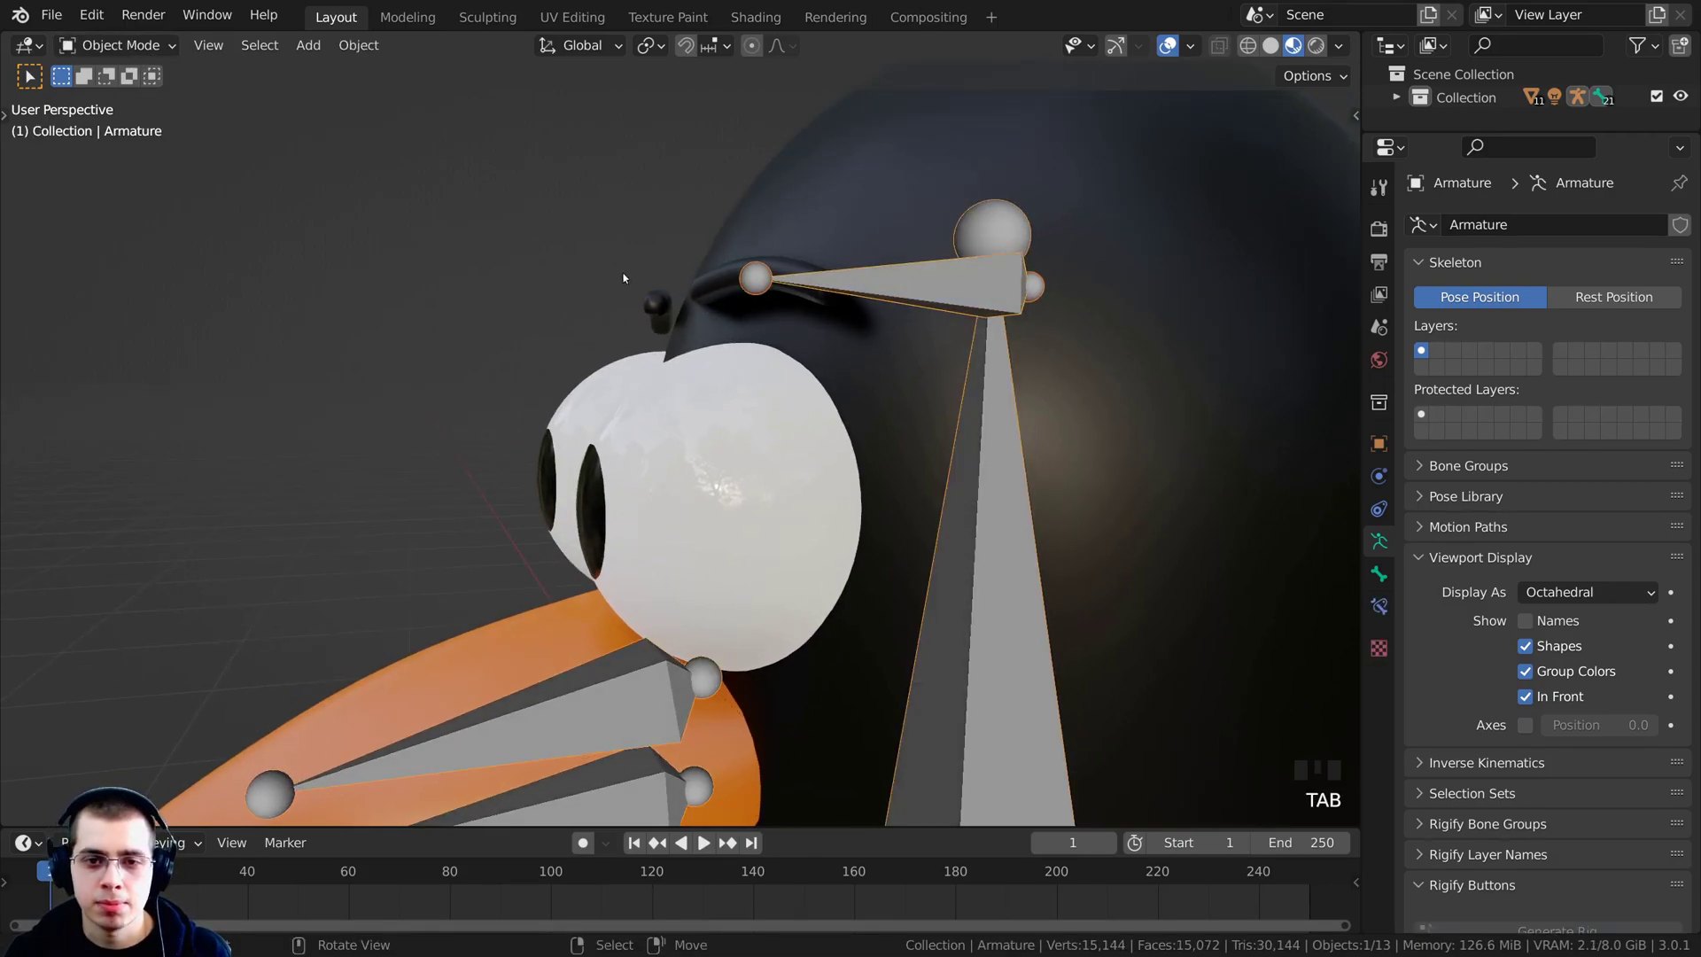
click(627, 491)
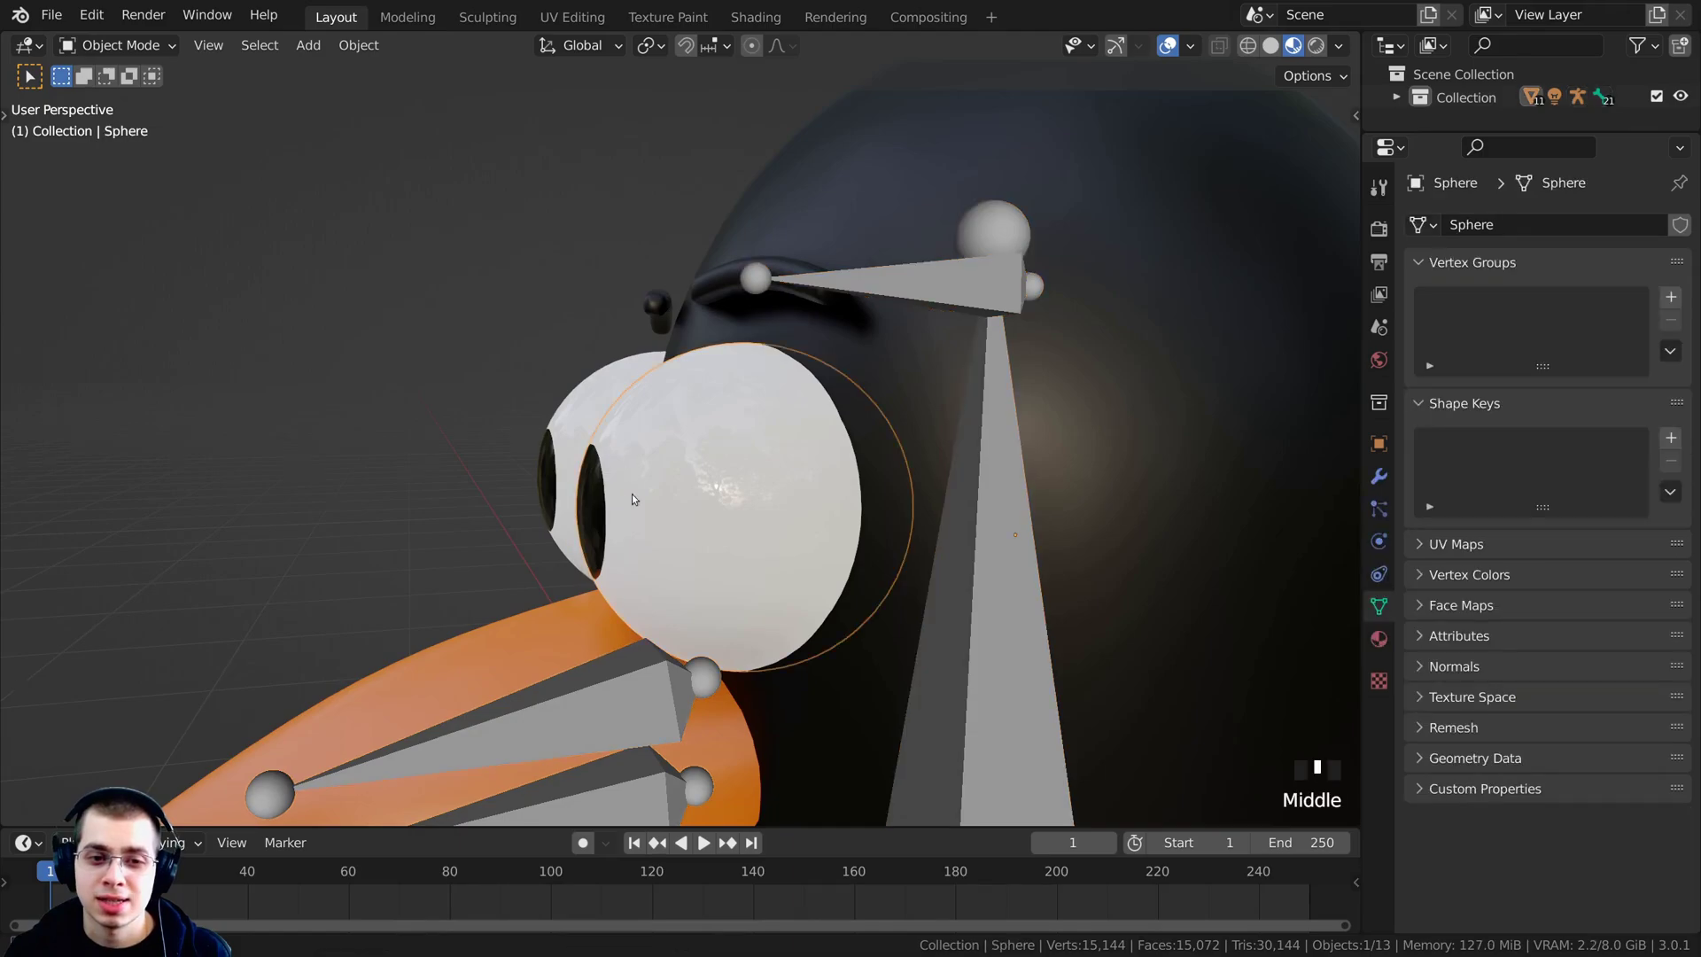
middle_drag(630, 492, 682, 485)
shift+middle_drag(682, 486, 708, 478)
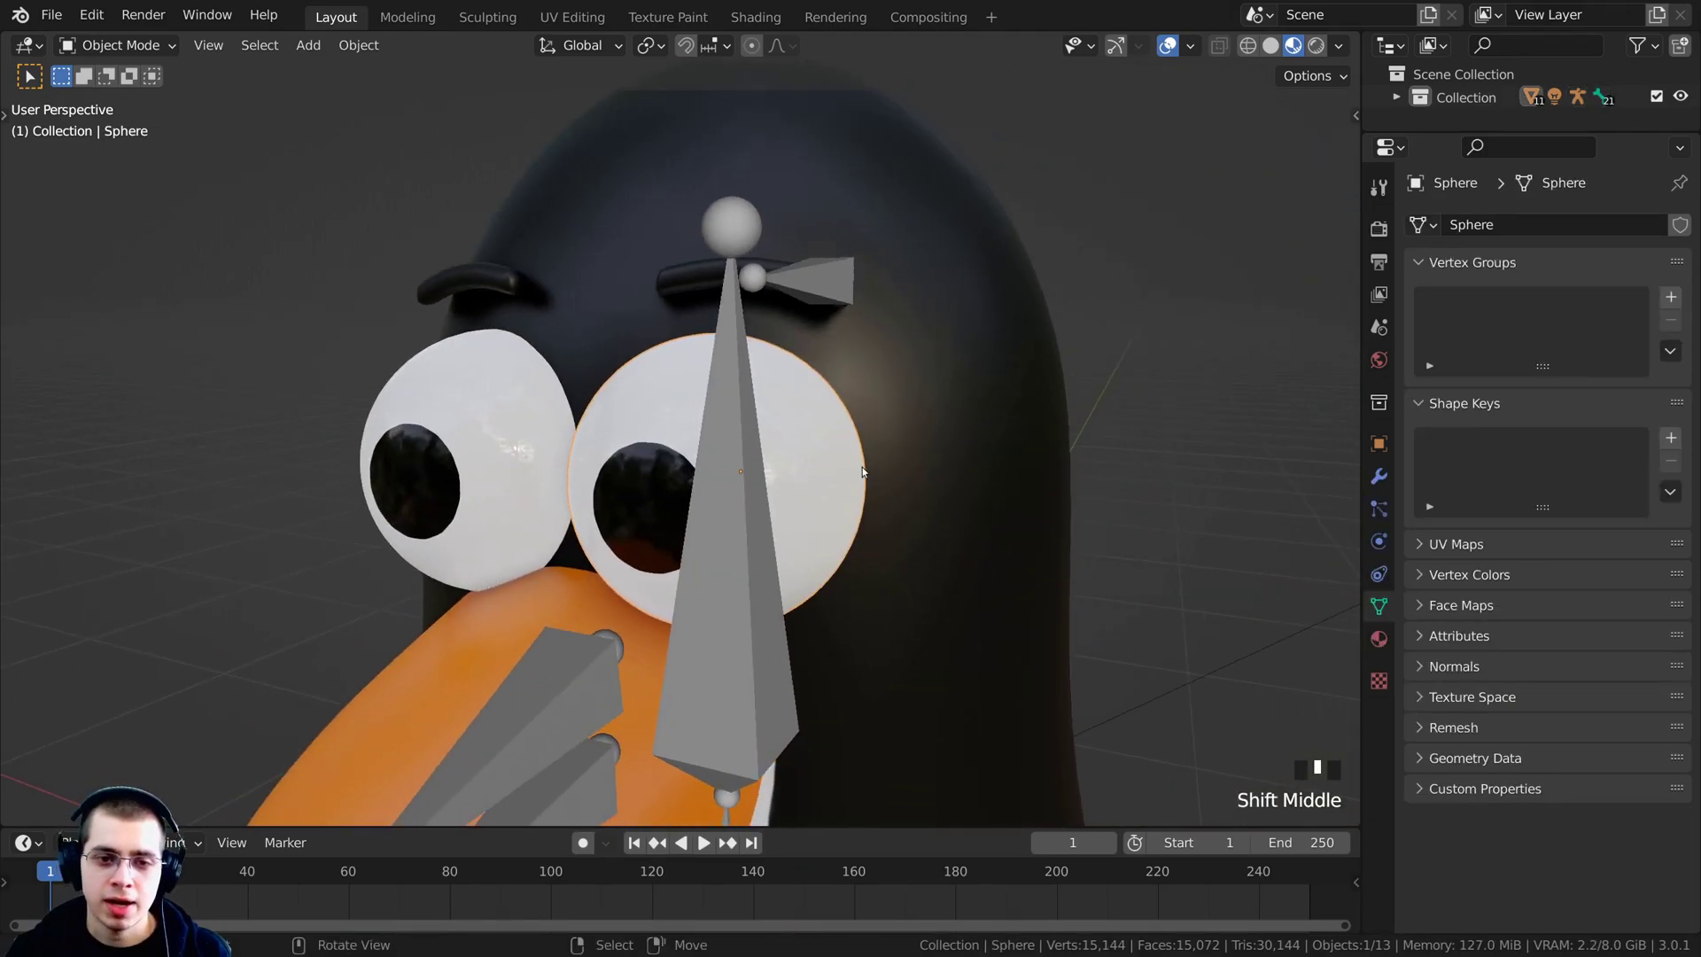
Try rotating the left eye freely around its current origin from two viewing angles.
key(r)
key(r)
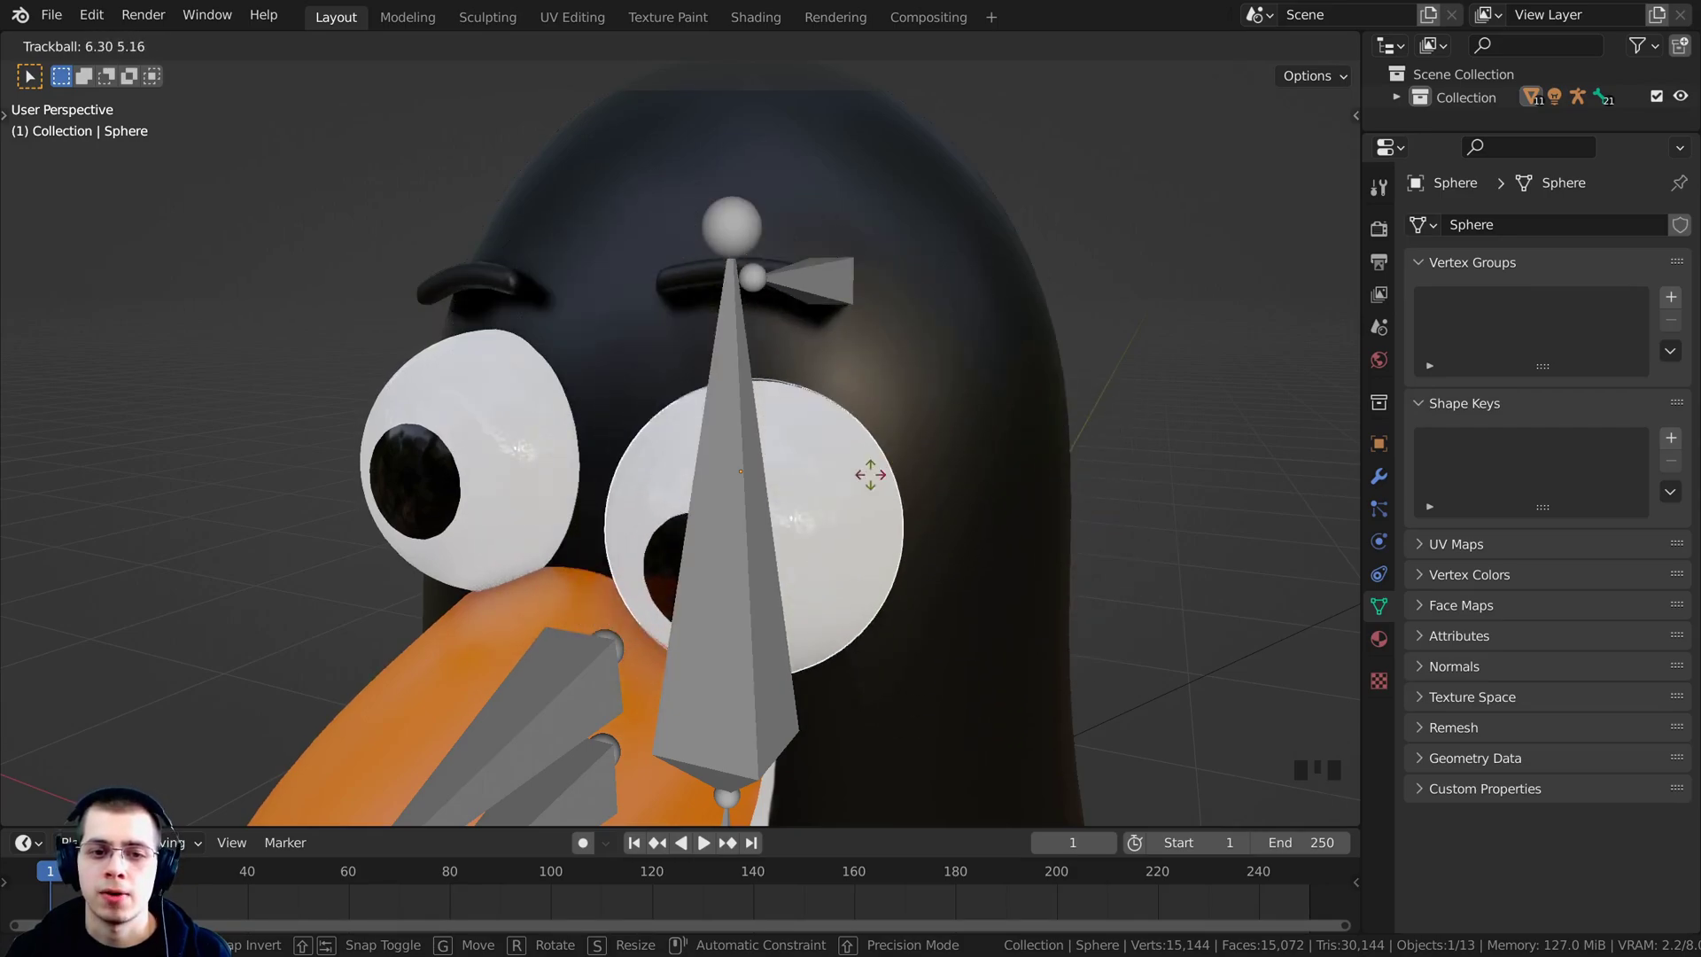
click(611, 381)
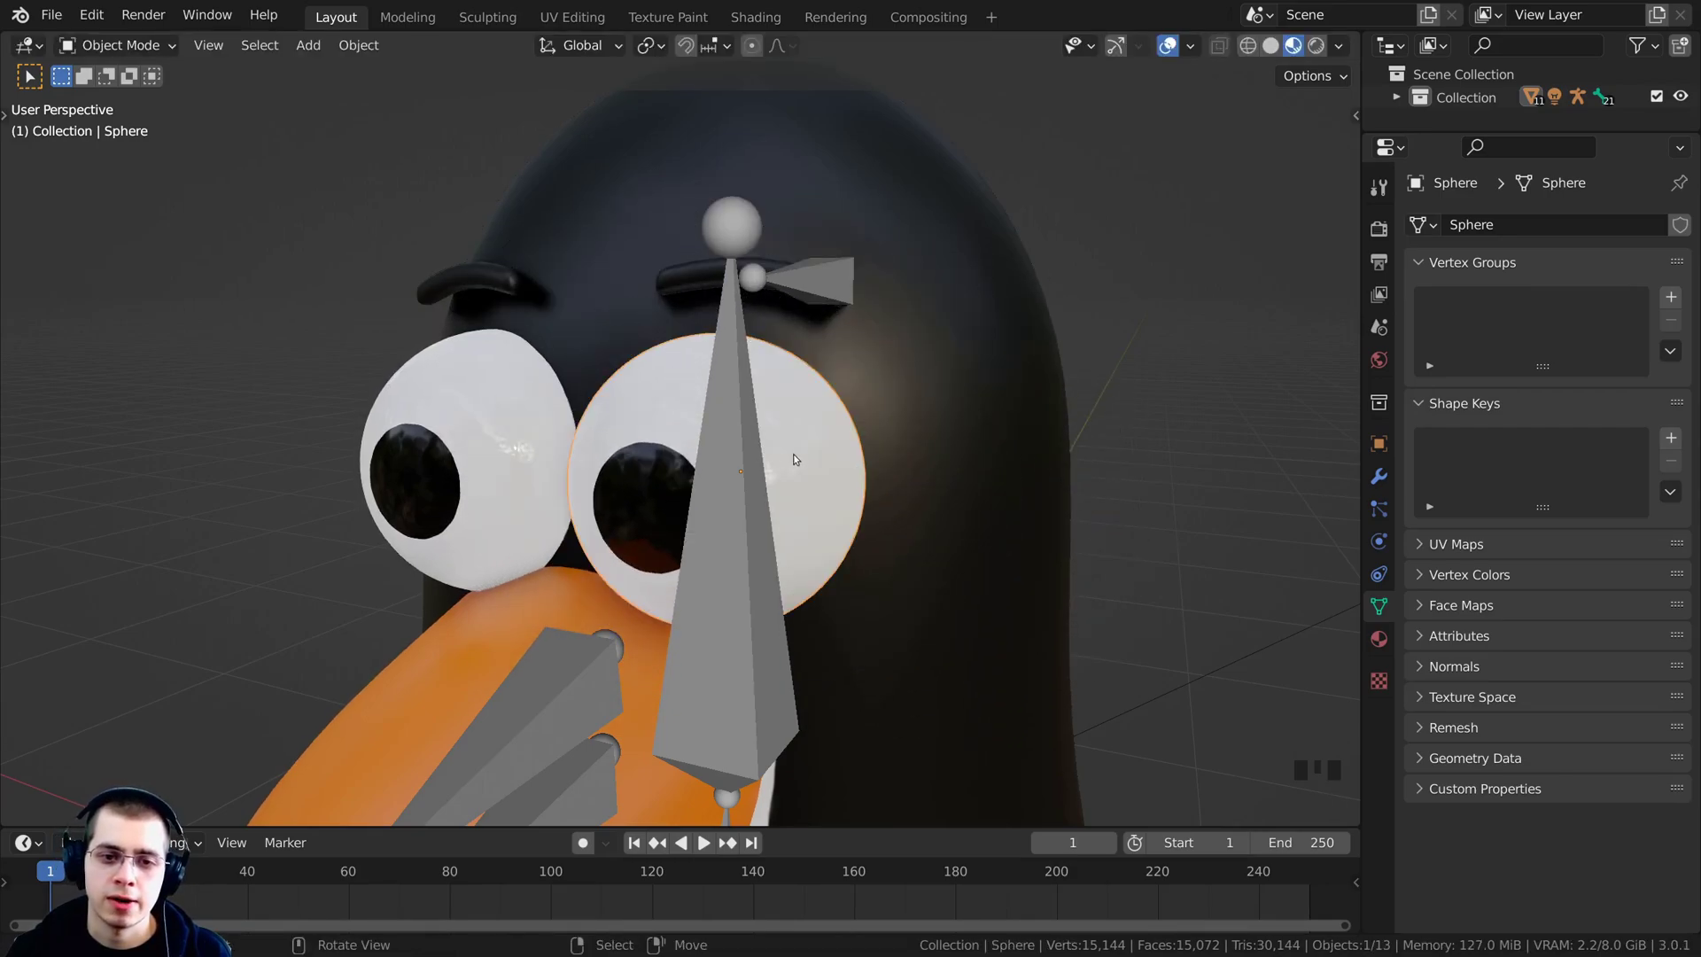
scroll(793, 459, down, 2)
scroll(665, 497, up, 2)
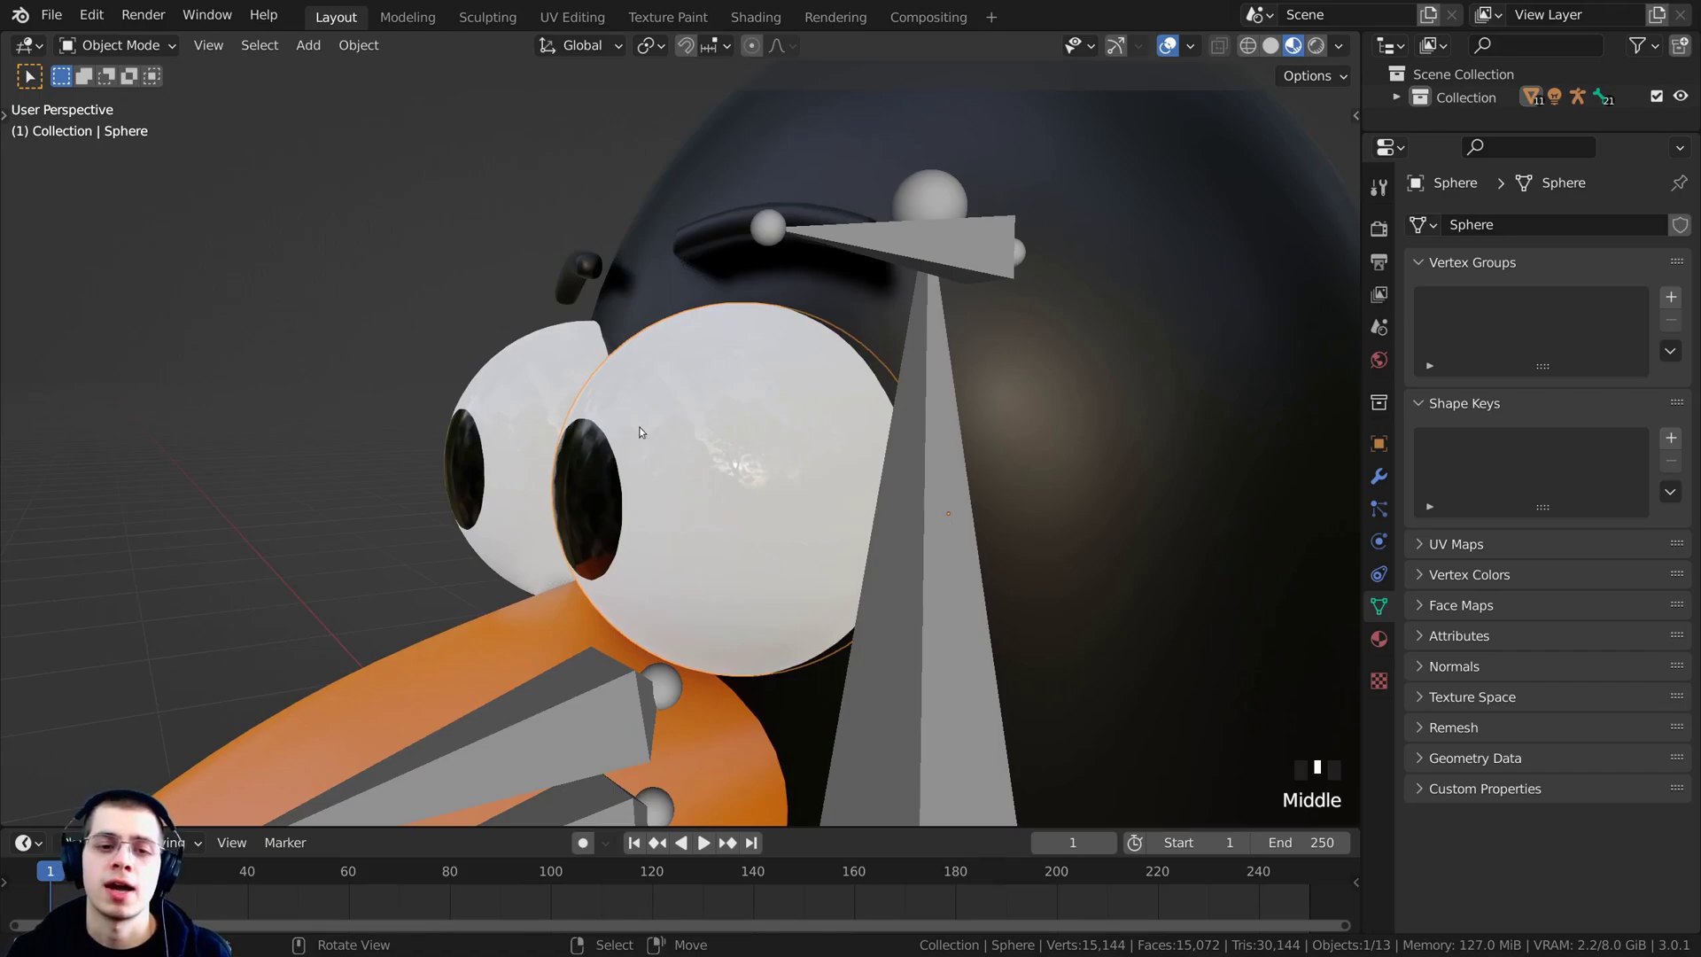
key(r)
key(r)
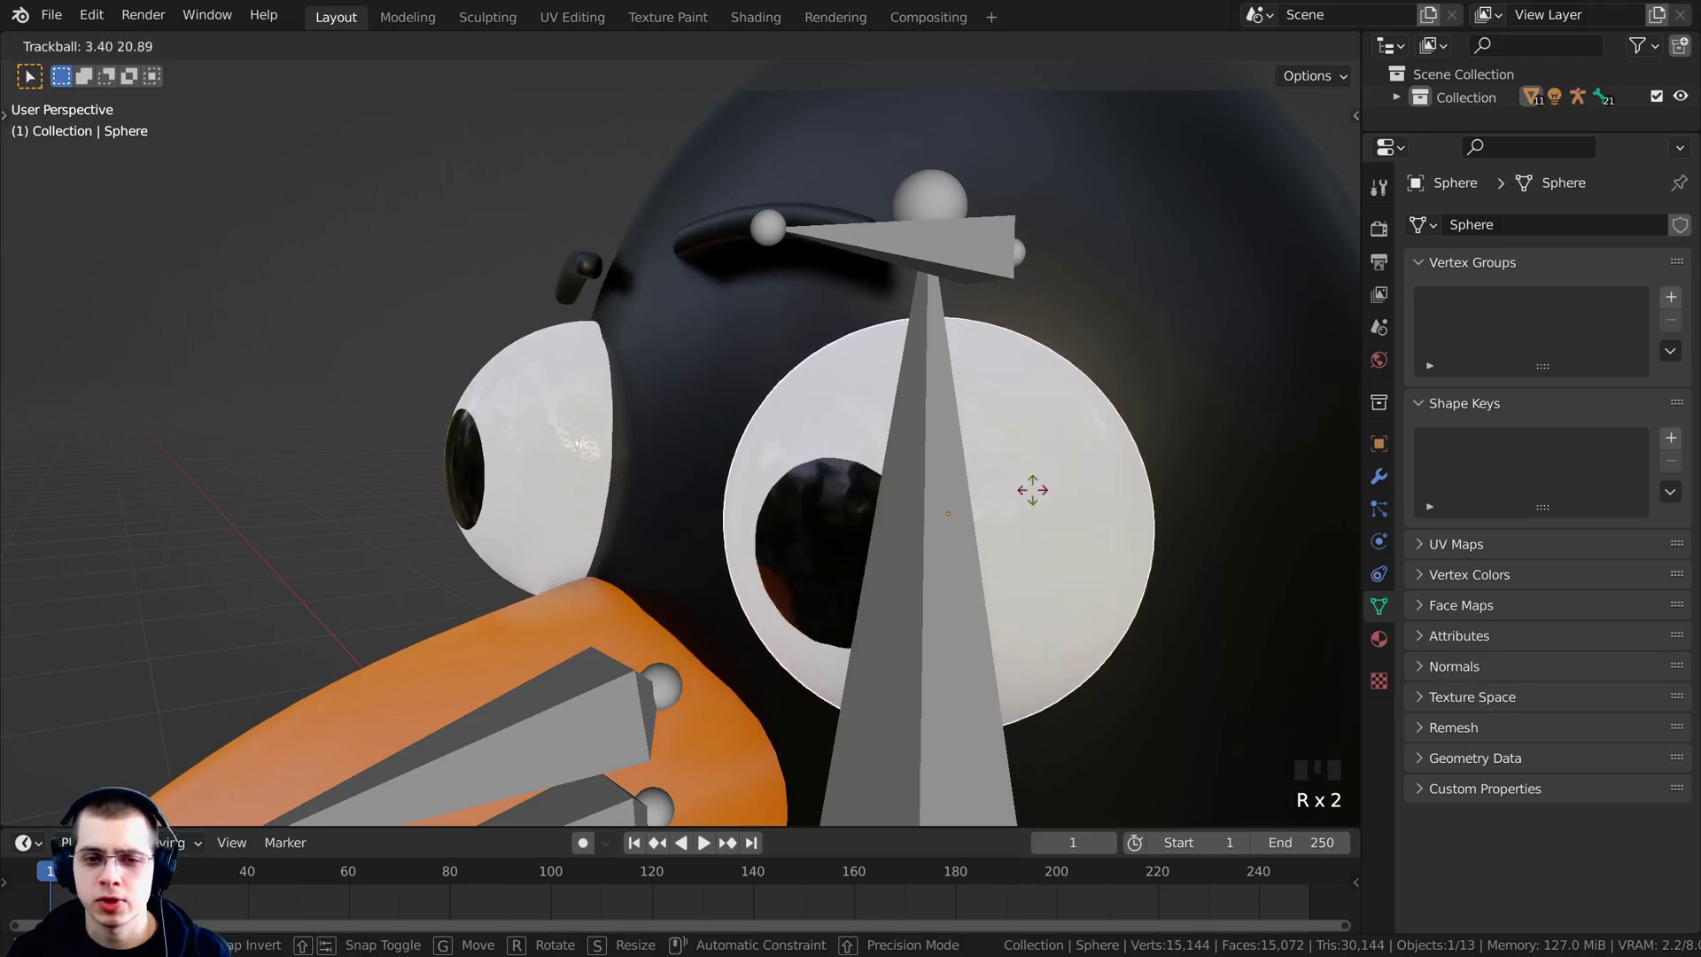
click(551, 528)
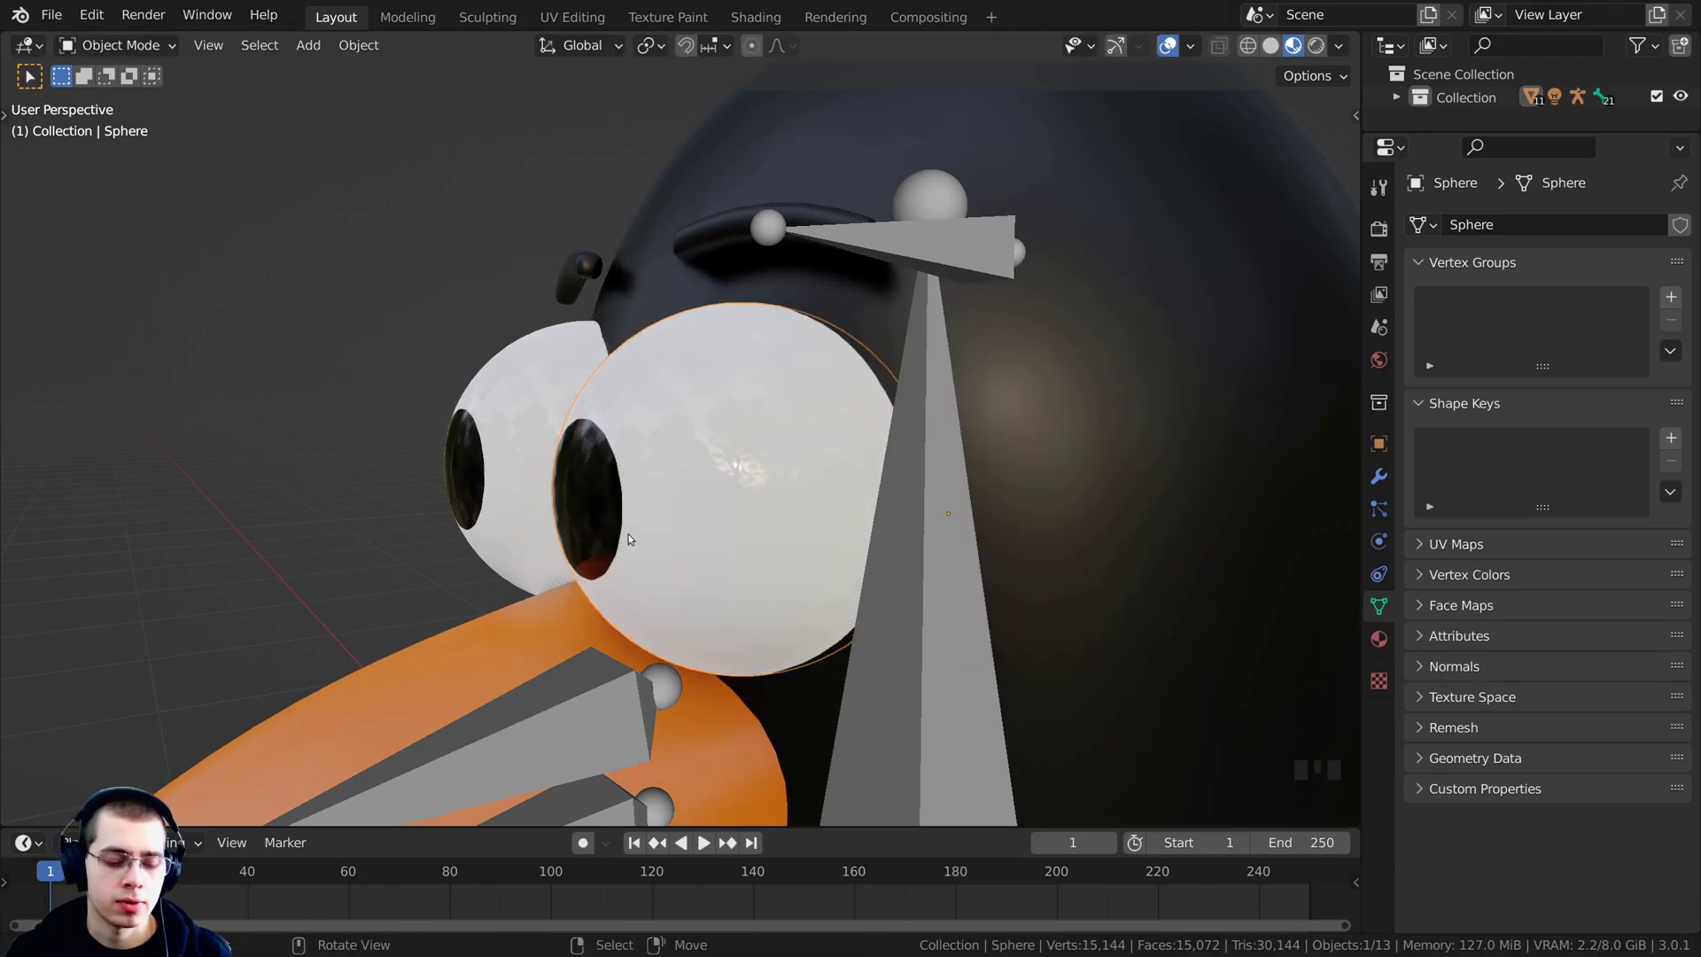
Select both of the penguin's eyes and set their origins to their geometry.
scroll(628, 534, down, 2)
middle_drag(628, 534, 530, 441)
scroll(735, 454, up, 1)
shift+right_click(572, 402)
shift+right_click(735, 479)
middle_click(530, 441)
scroll(472, 423, down, 2)
scroll(478, 421, up, 3)
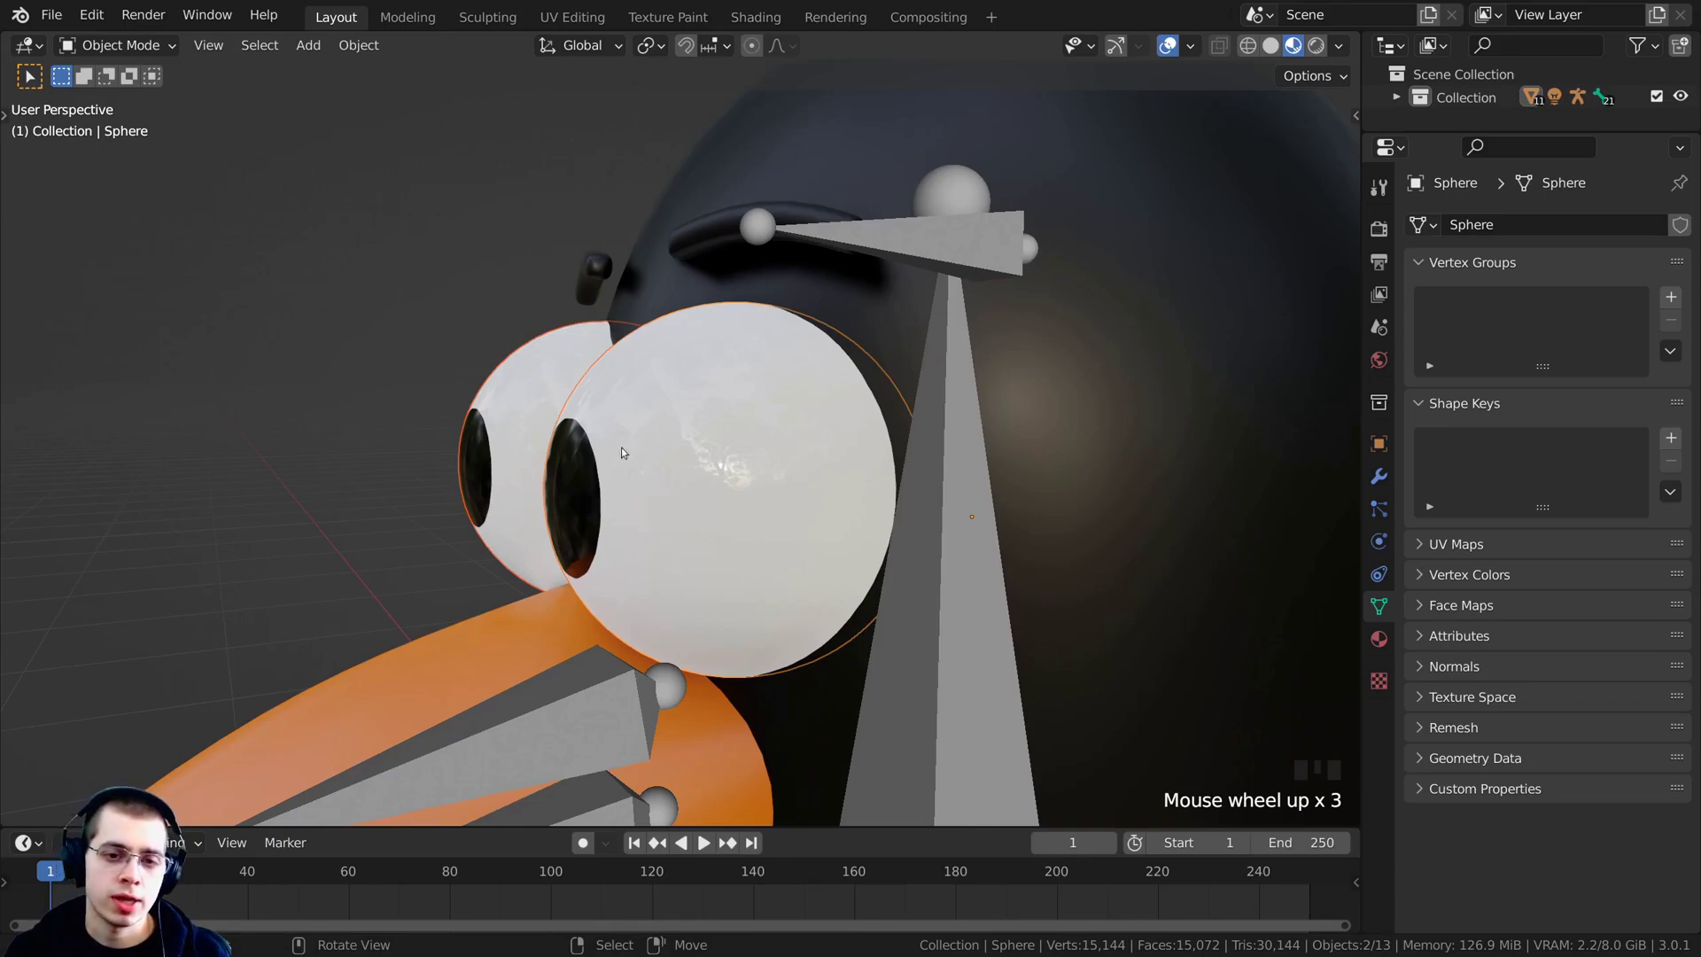
scroll(532, 523, down, 1)
click(358, 45)
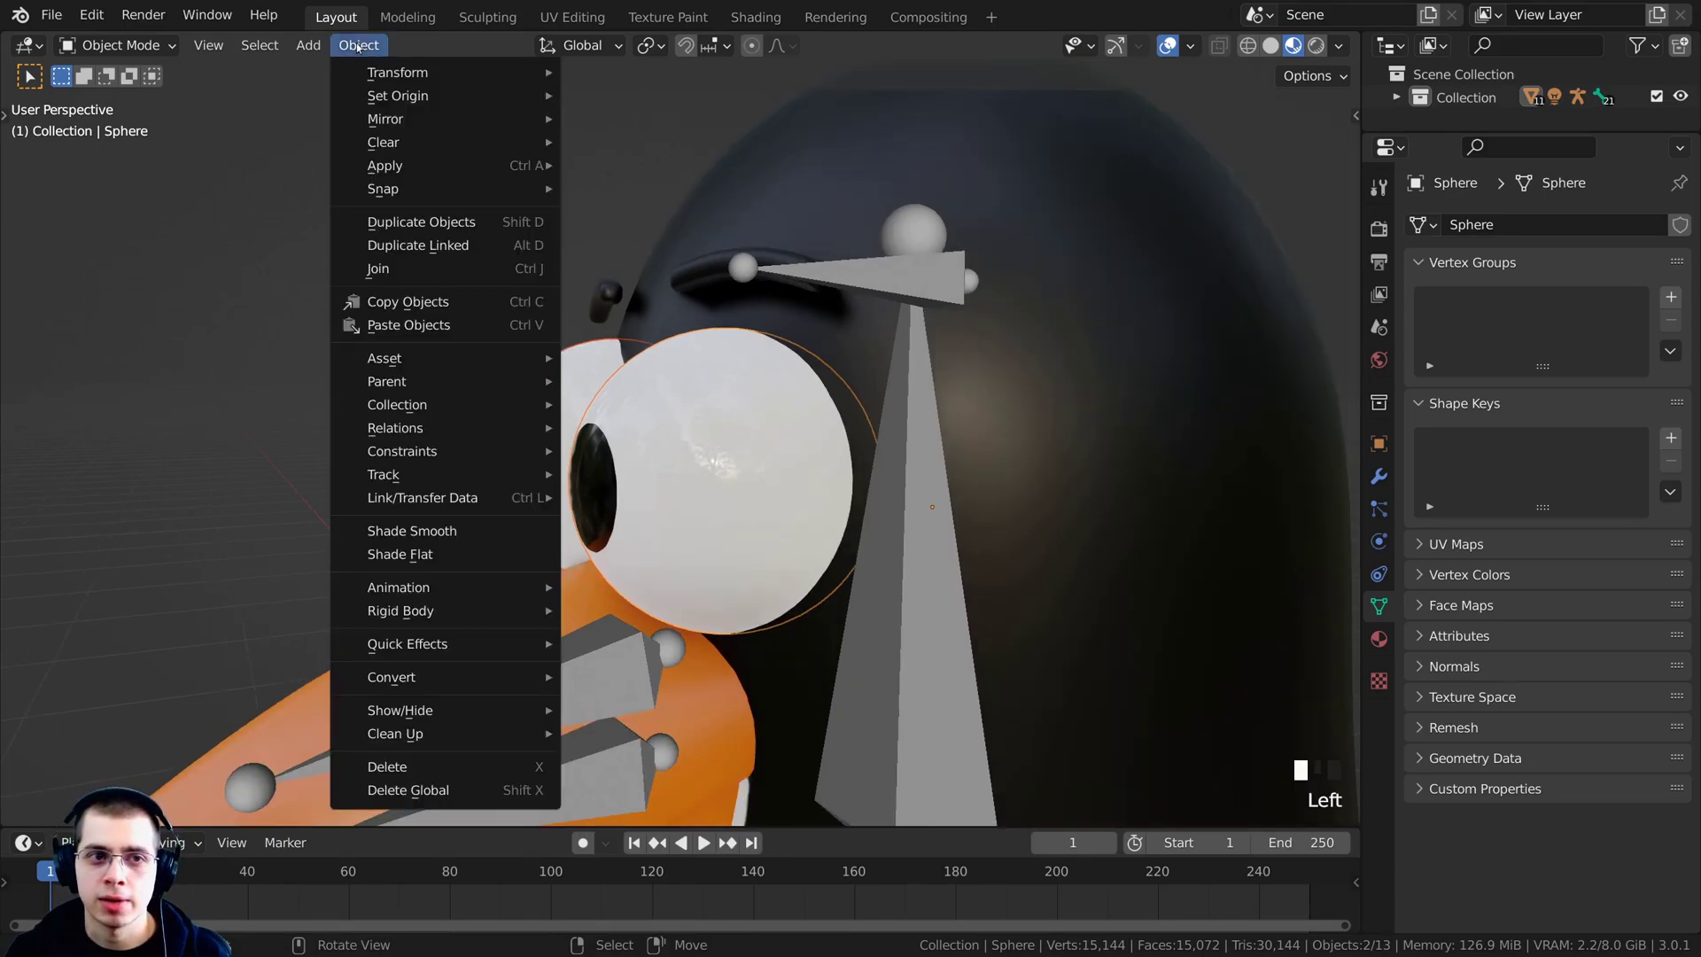
mouse_move(373, 97)
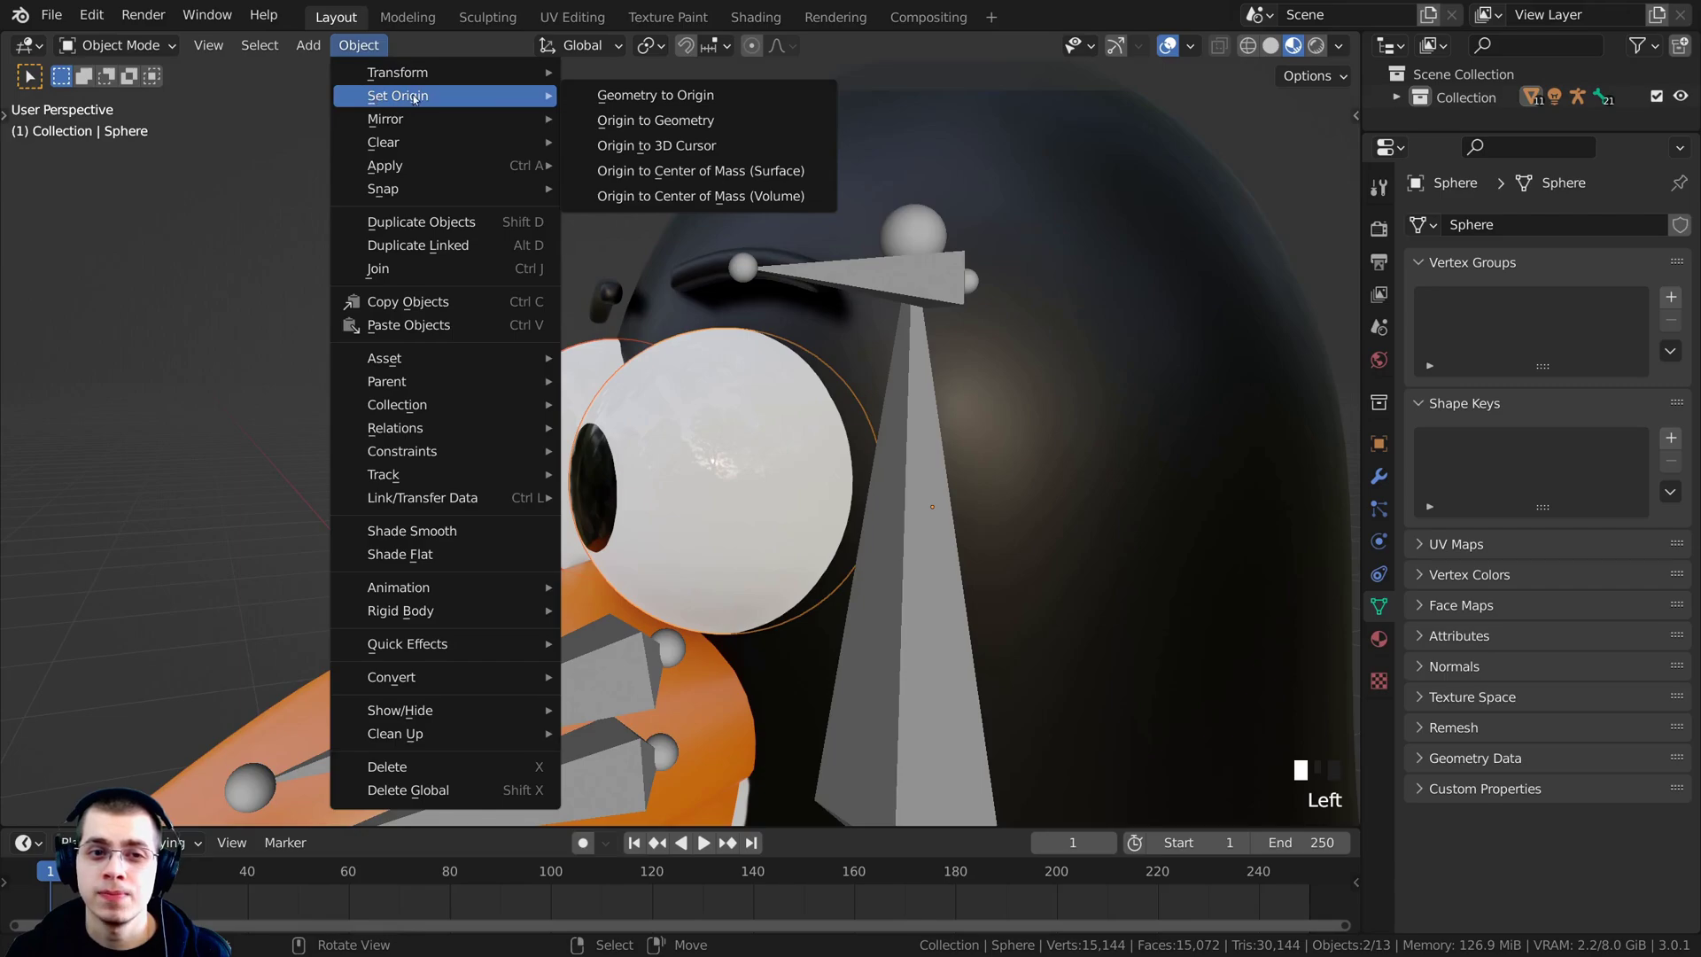
click(671, 121)
Try rotating the penguin's right eye freely around its new origin from the front.
middle_drag(631, 426, 571, 351)
right_click(730, 459)
right_click(567, 434)
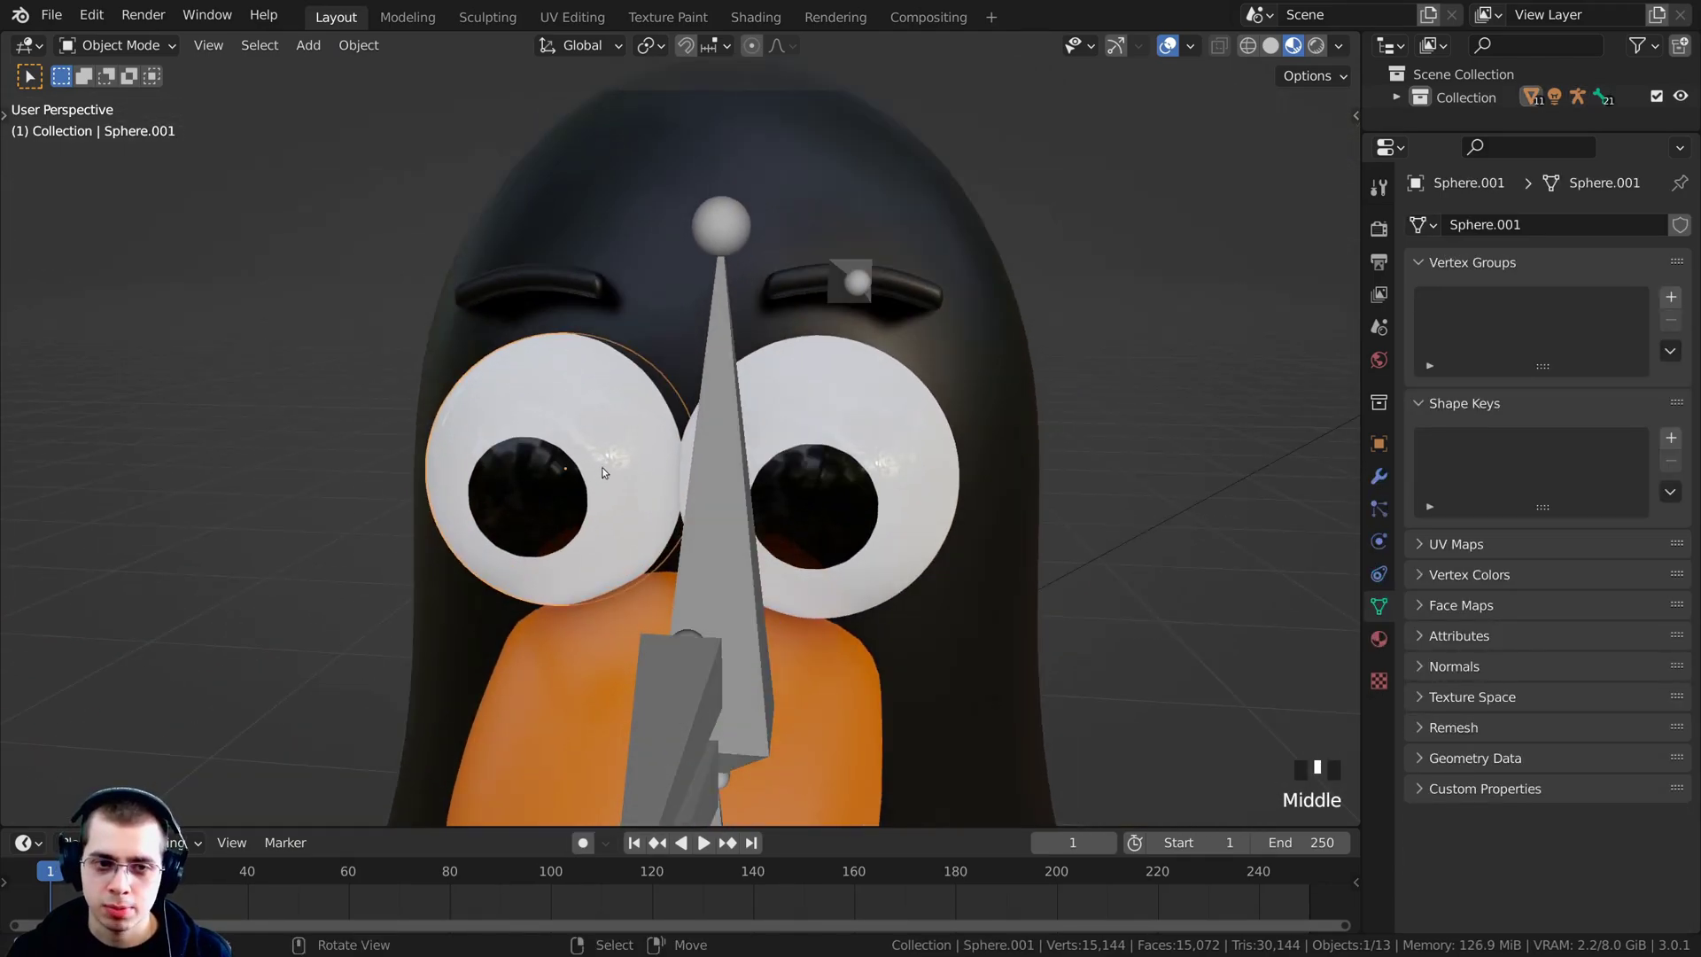
middle_drag(602, 472, 631, 449)
key(r)
key(r)
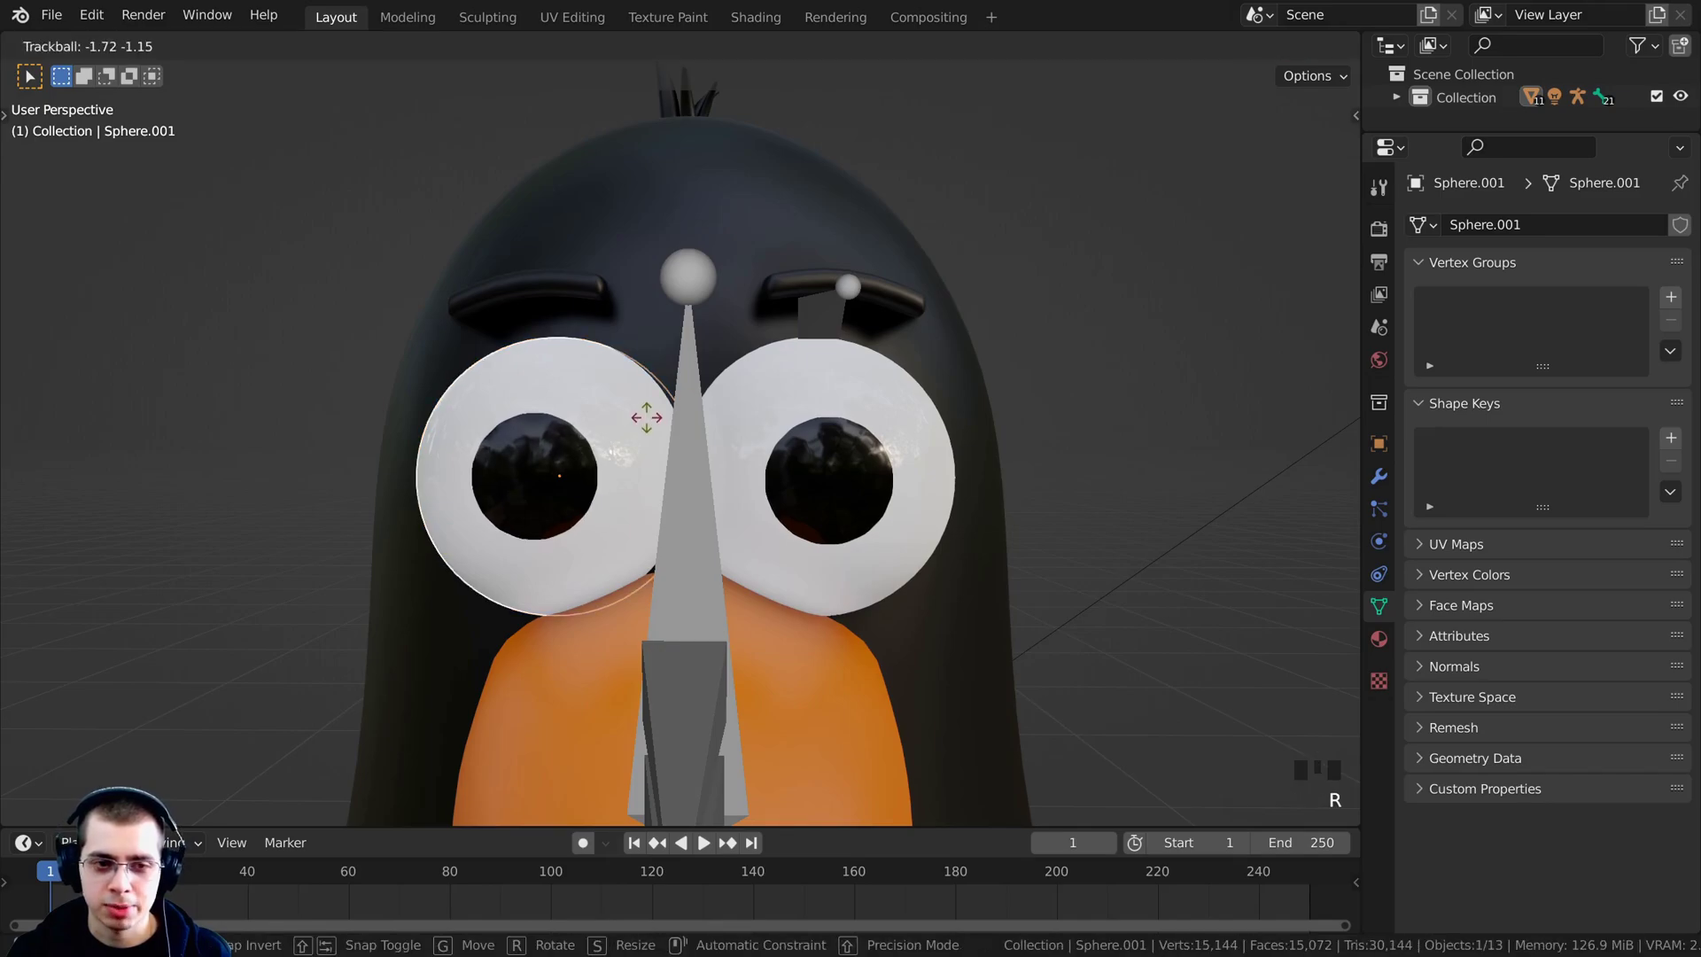
right_click(637, 455)
scroll(637, 455, down, 2)
key(r)
key(r)
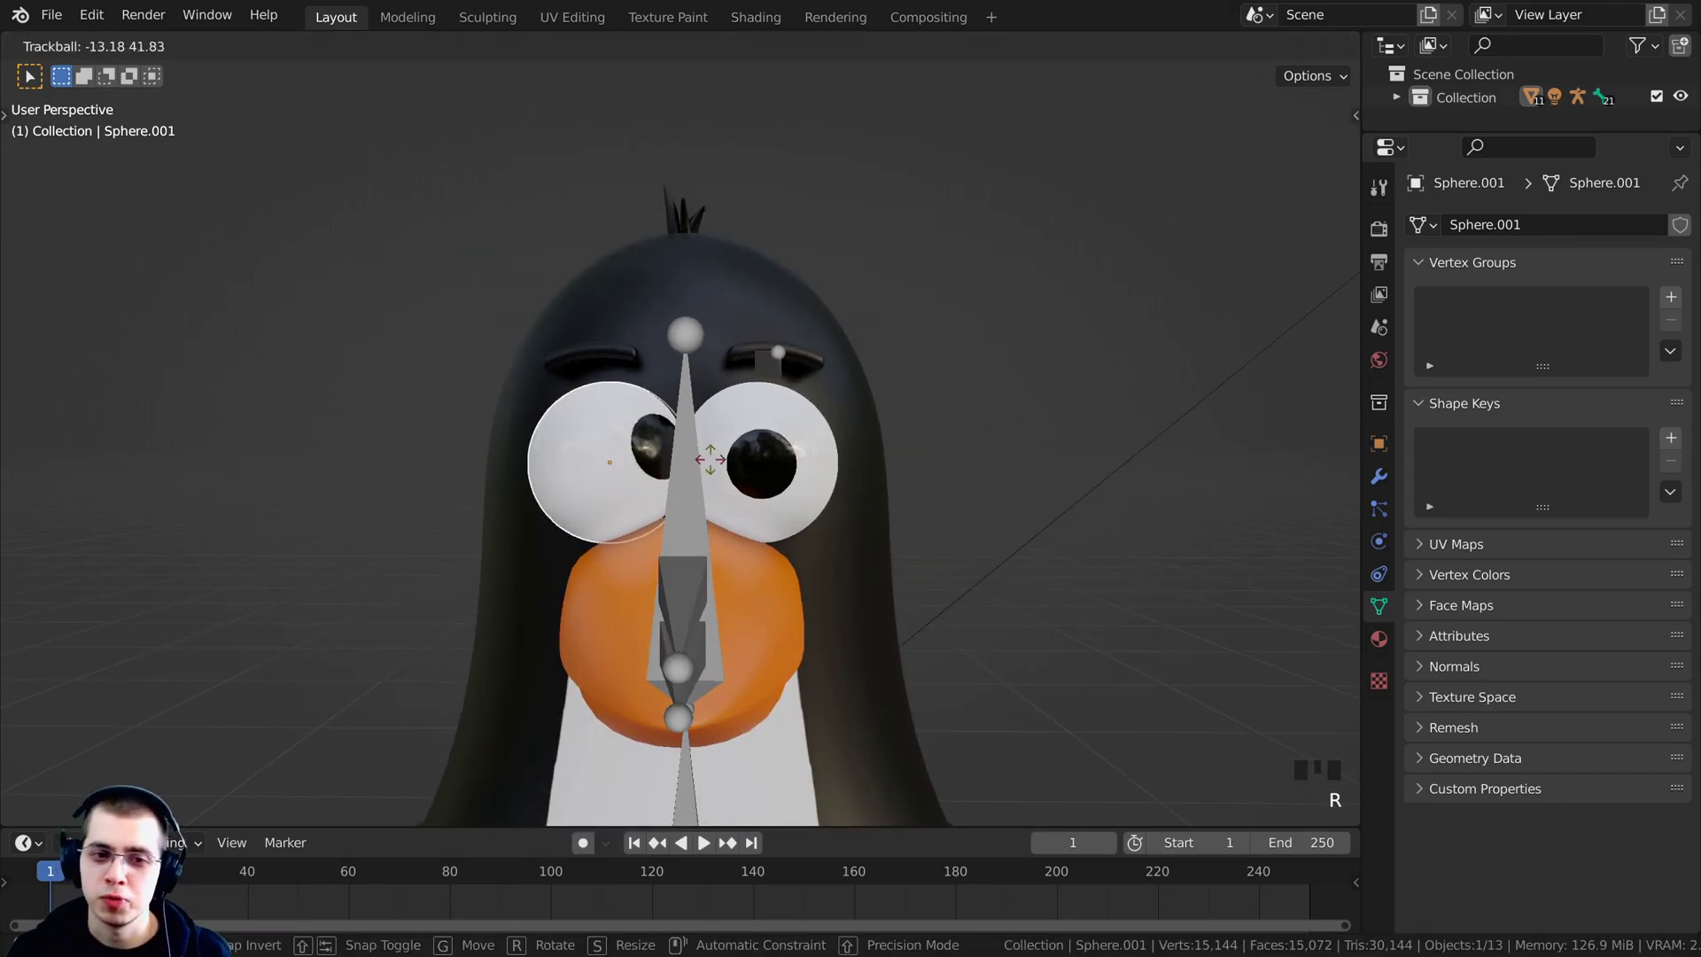
right_click(709, 459)
Try rotating the penguin's left eye freely from the front and the side, and moving it.
right_click(744, 399)
key(r)
key(r)
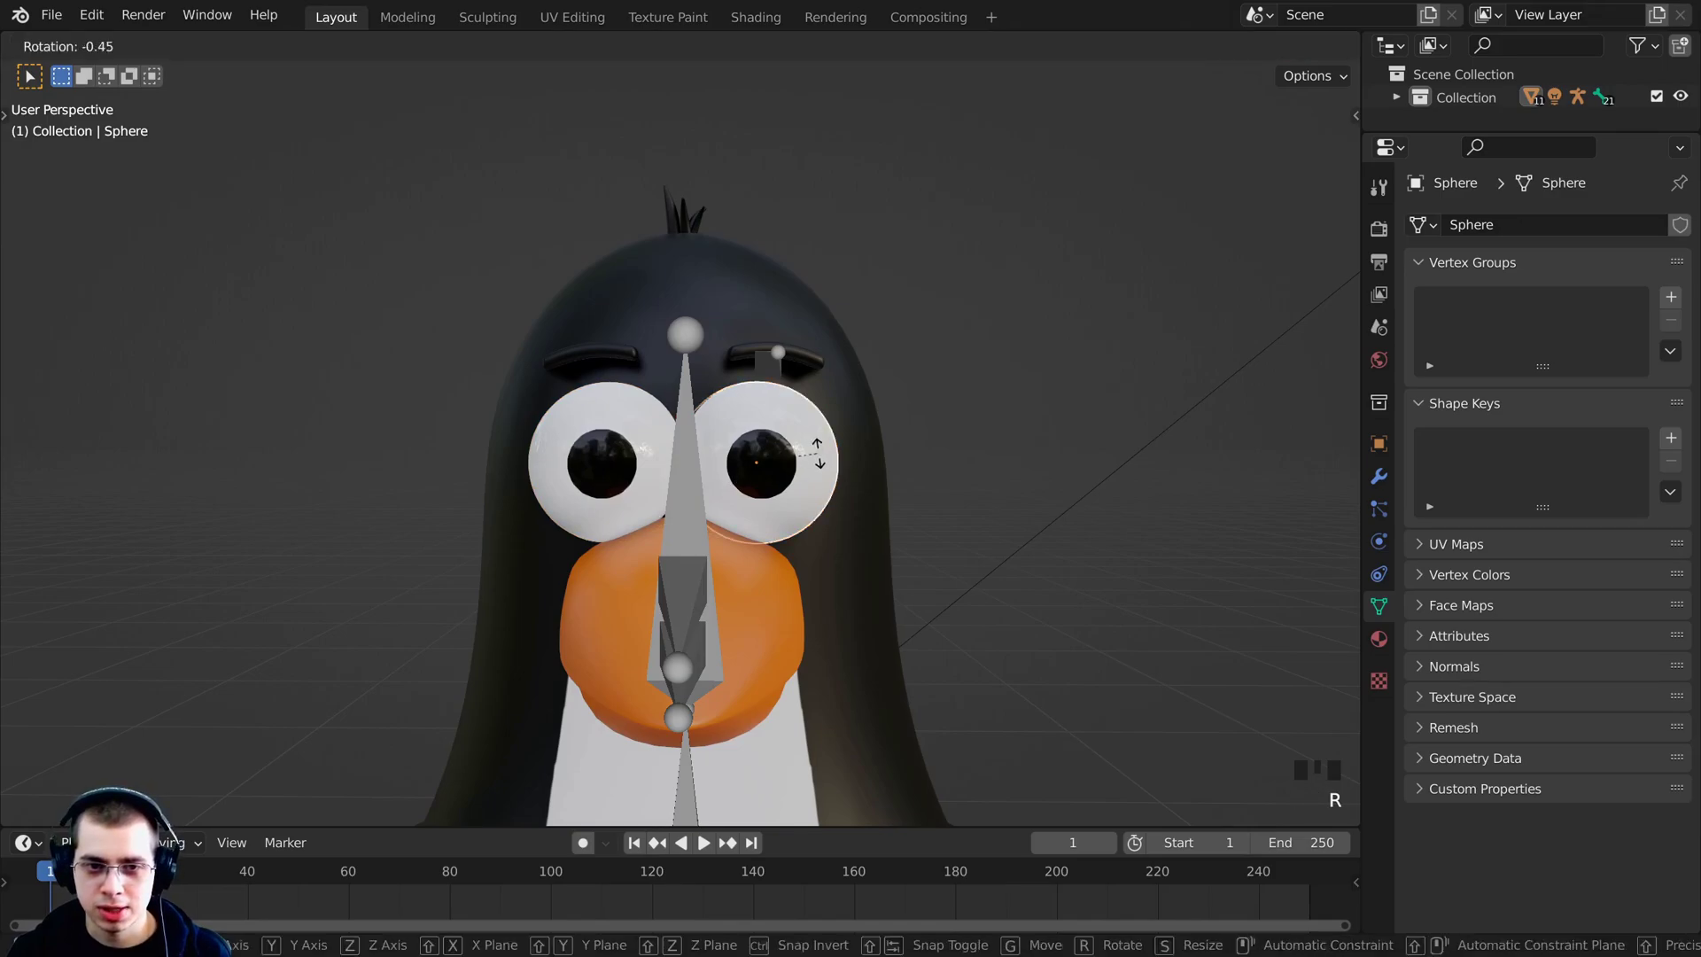
click(846, 456)
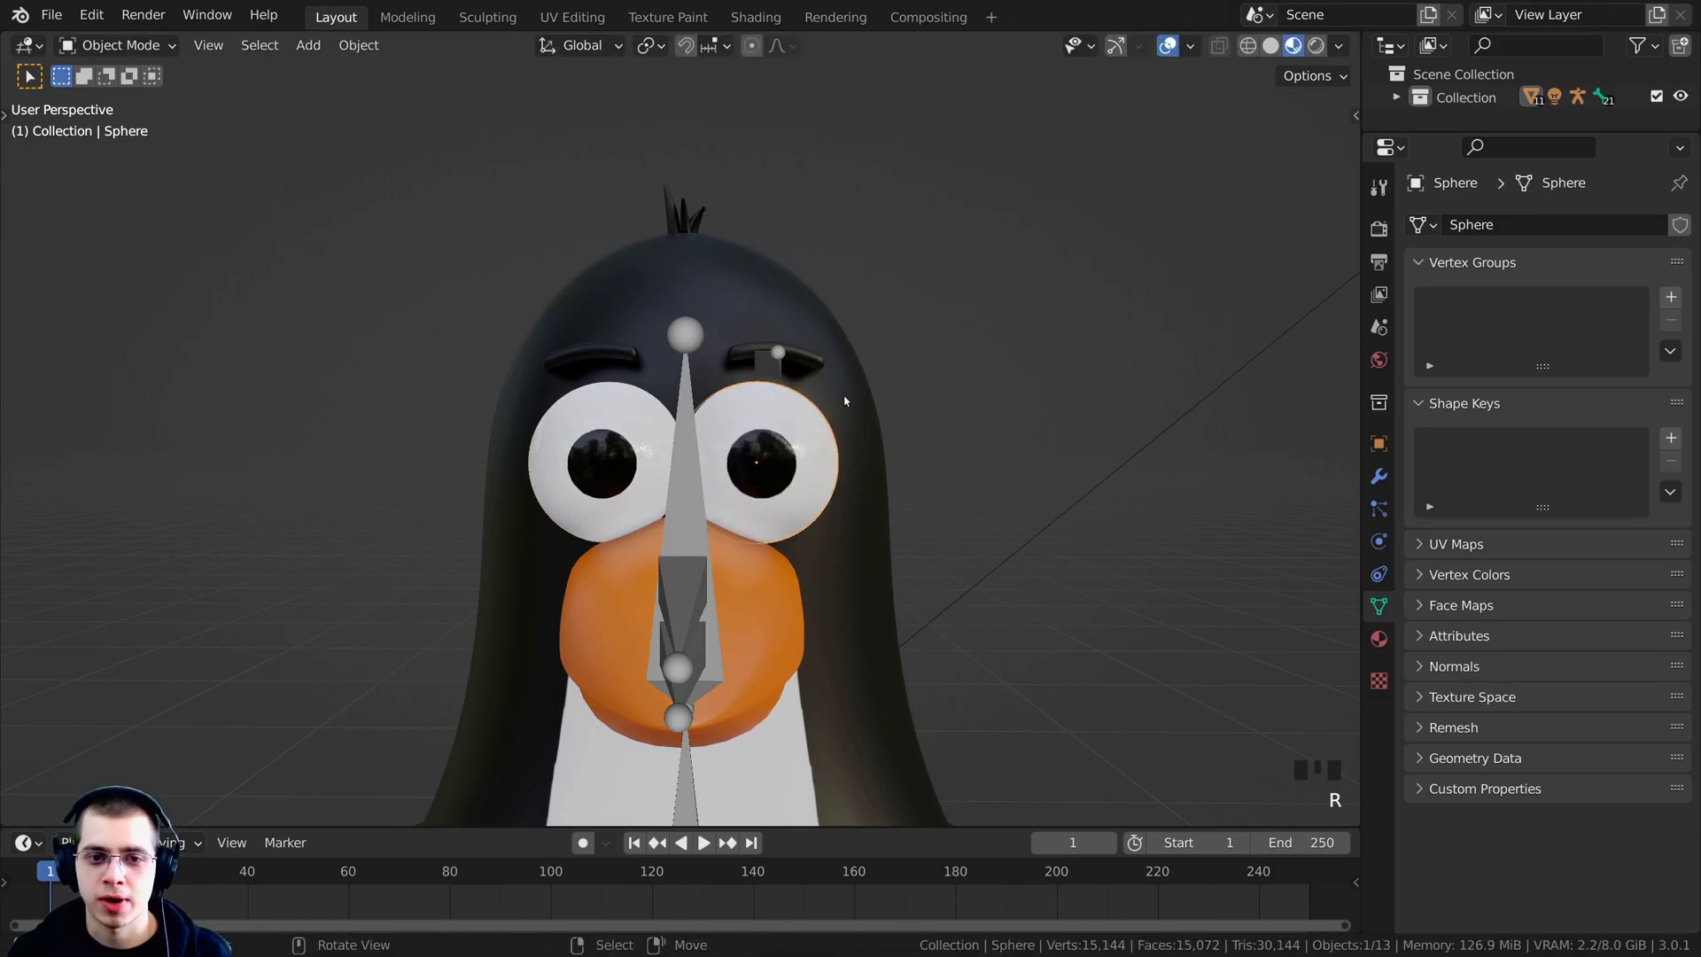
middle_drag(846, 457, 829, 511)
scroll(708, 443, up, 3)
key(r)
key(r)
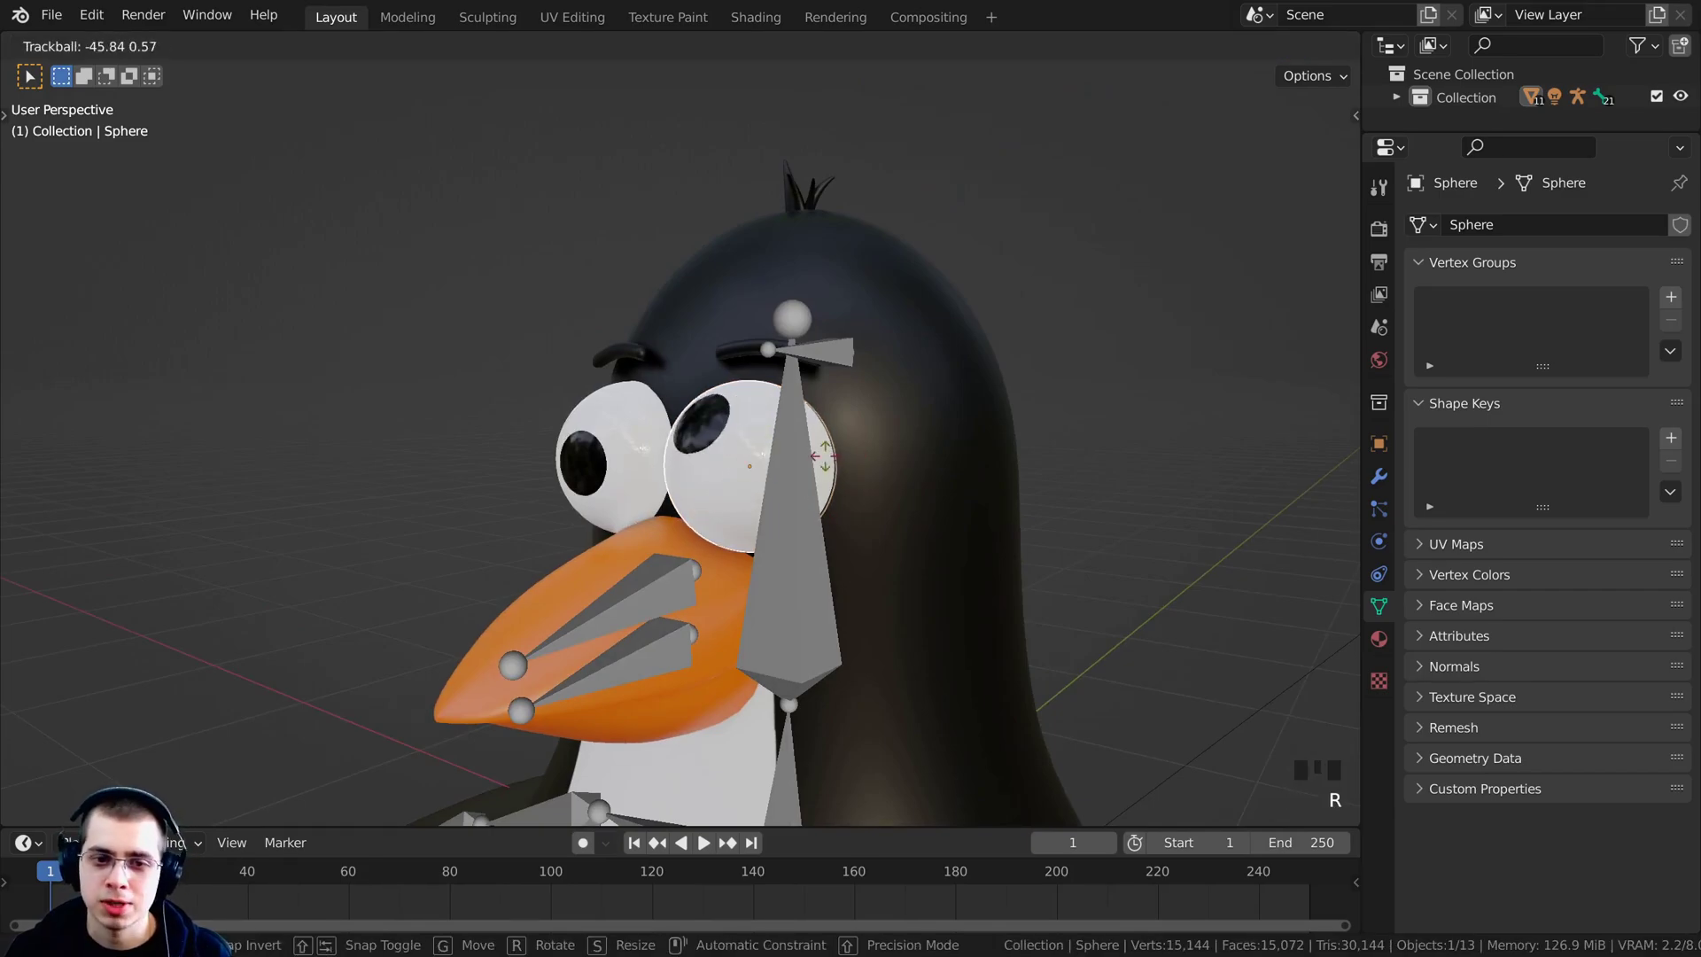
right_click(741, 464)
shift+middle_drag(741, 465, 738, 475)
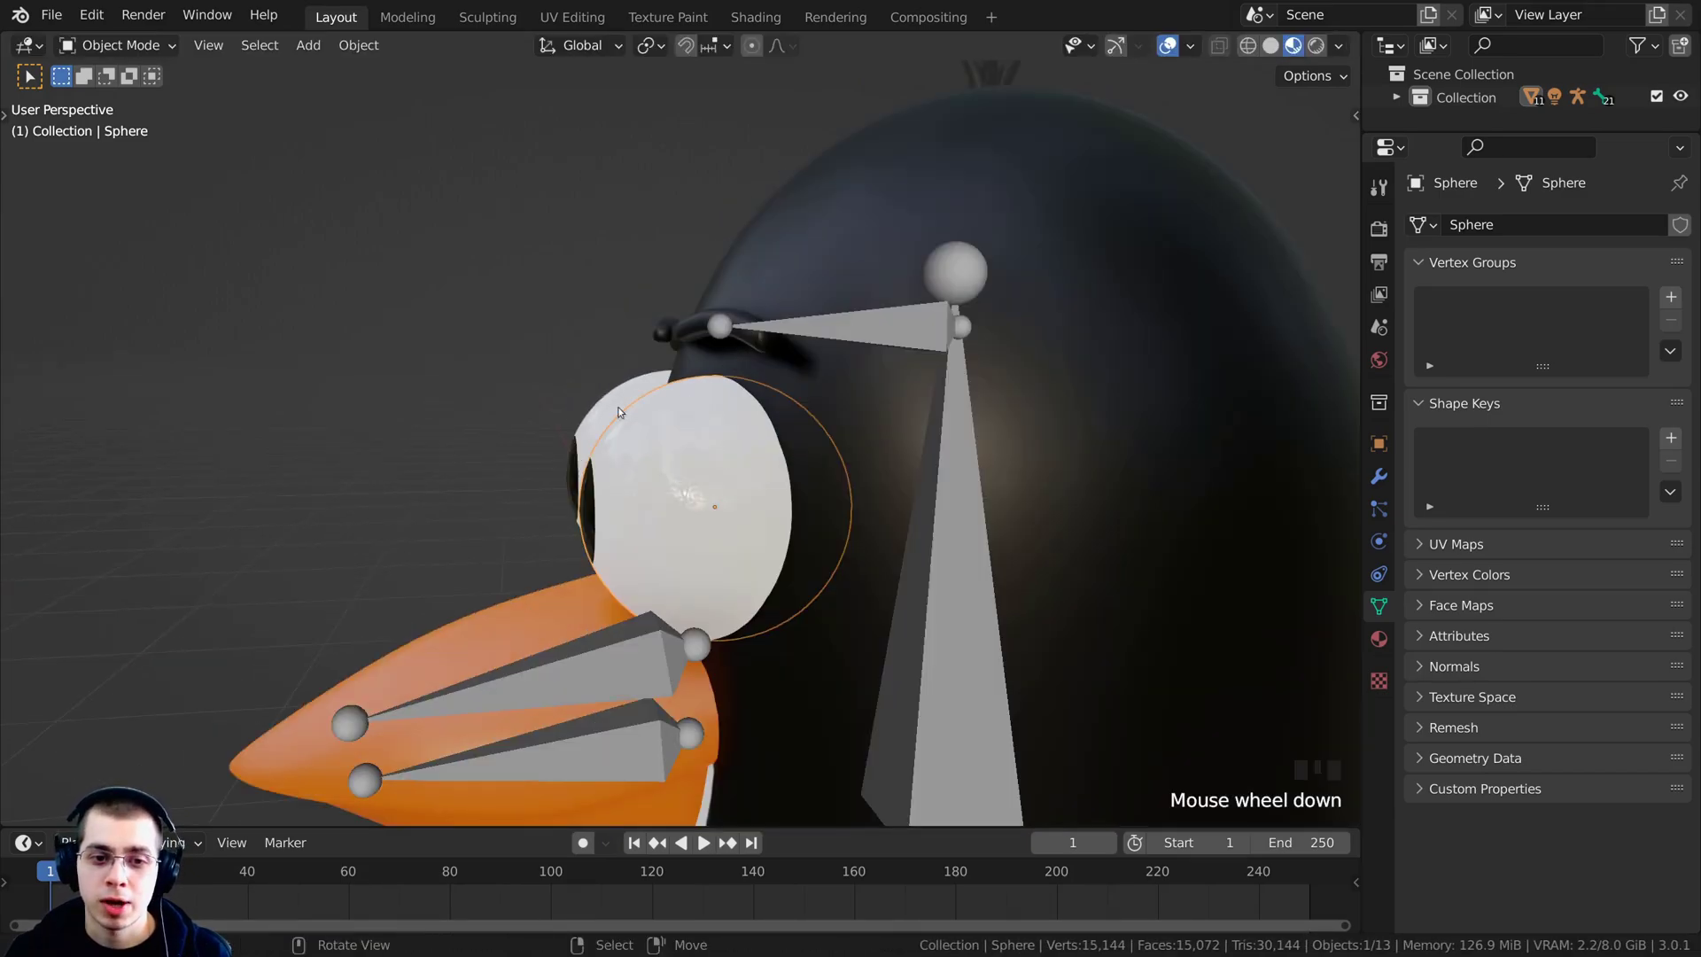
key(g)
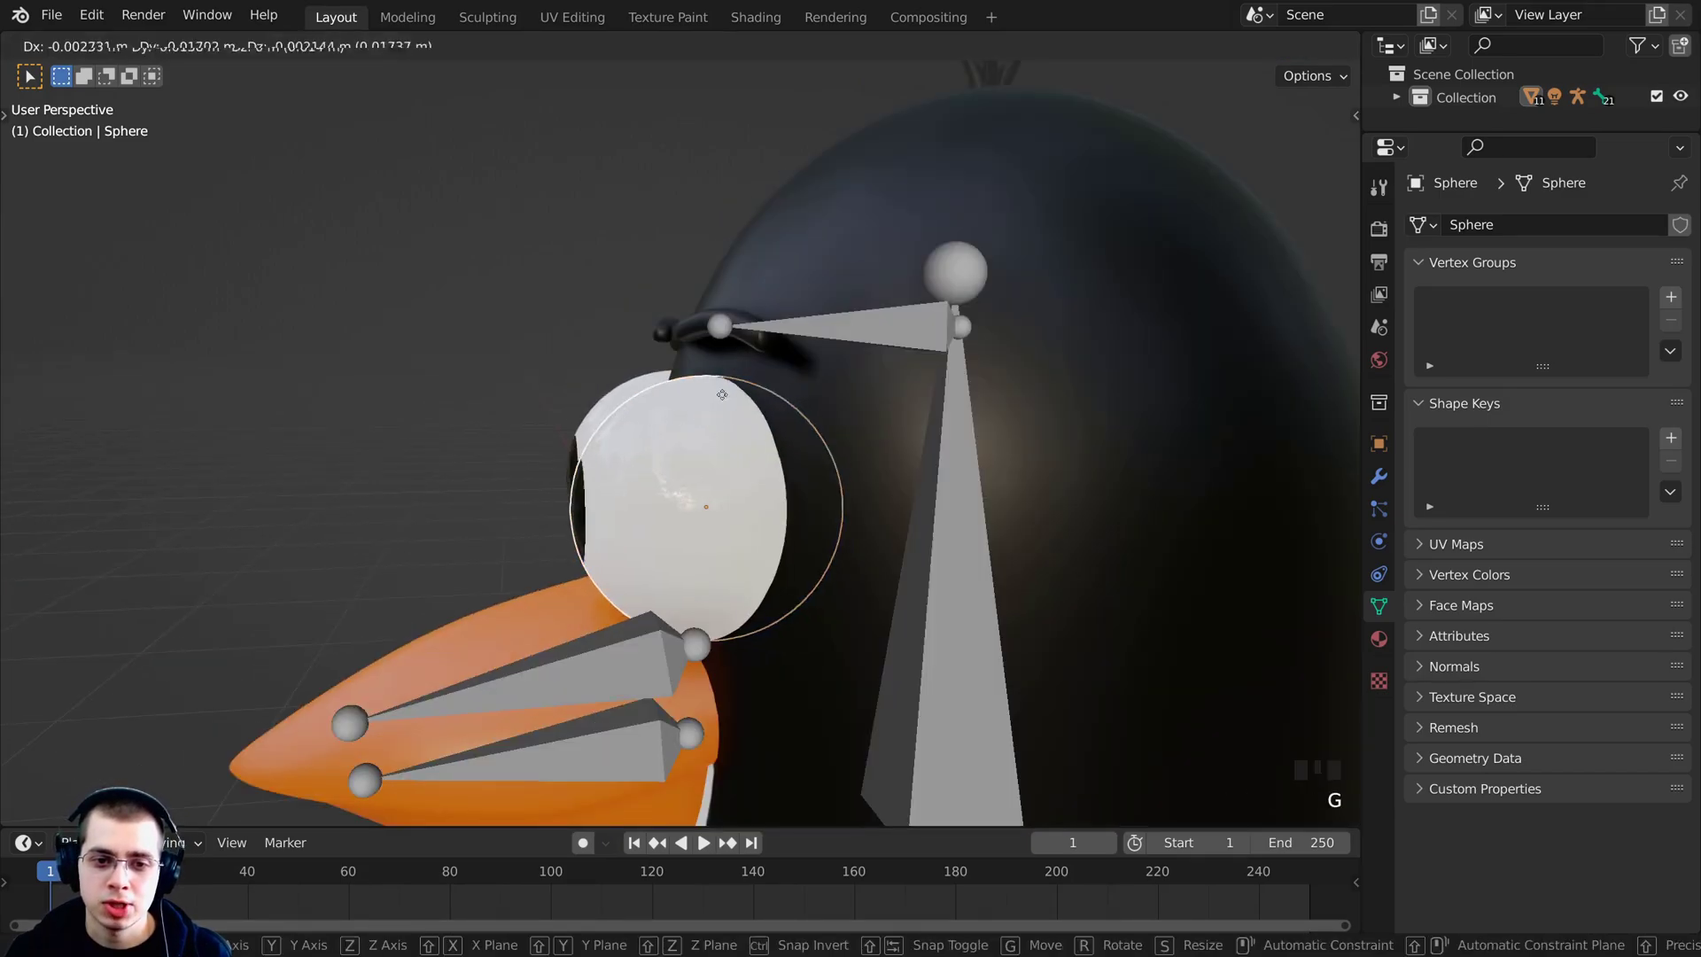
right_click(697, 386)
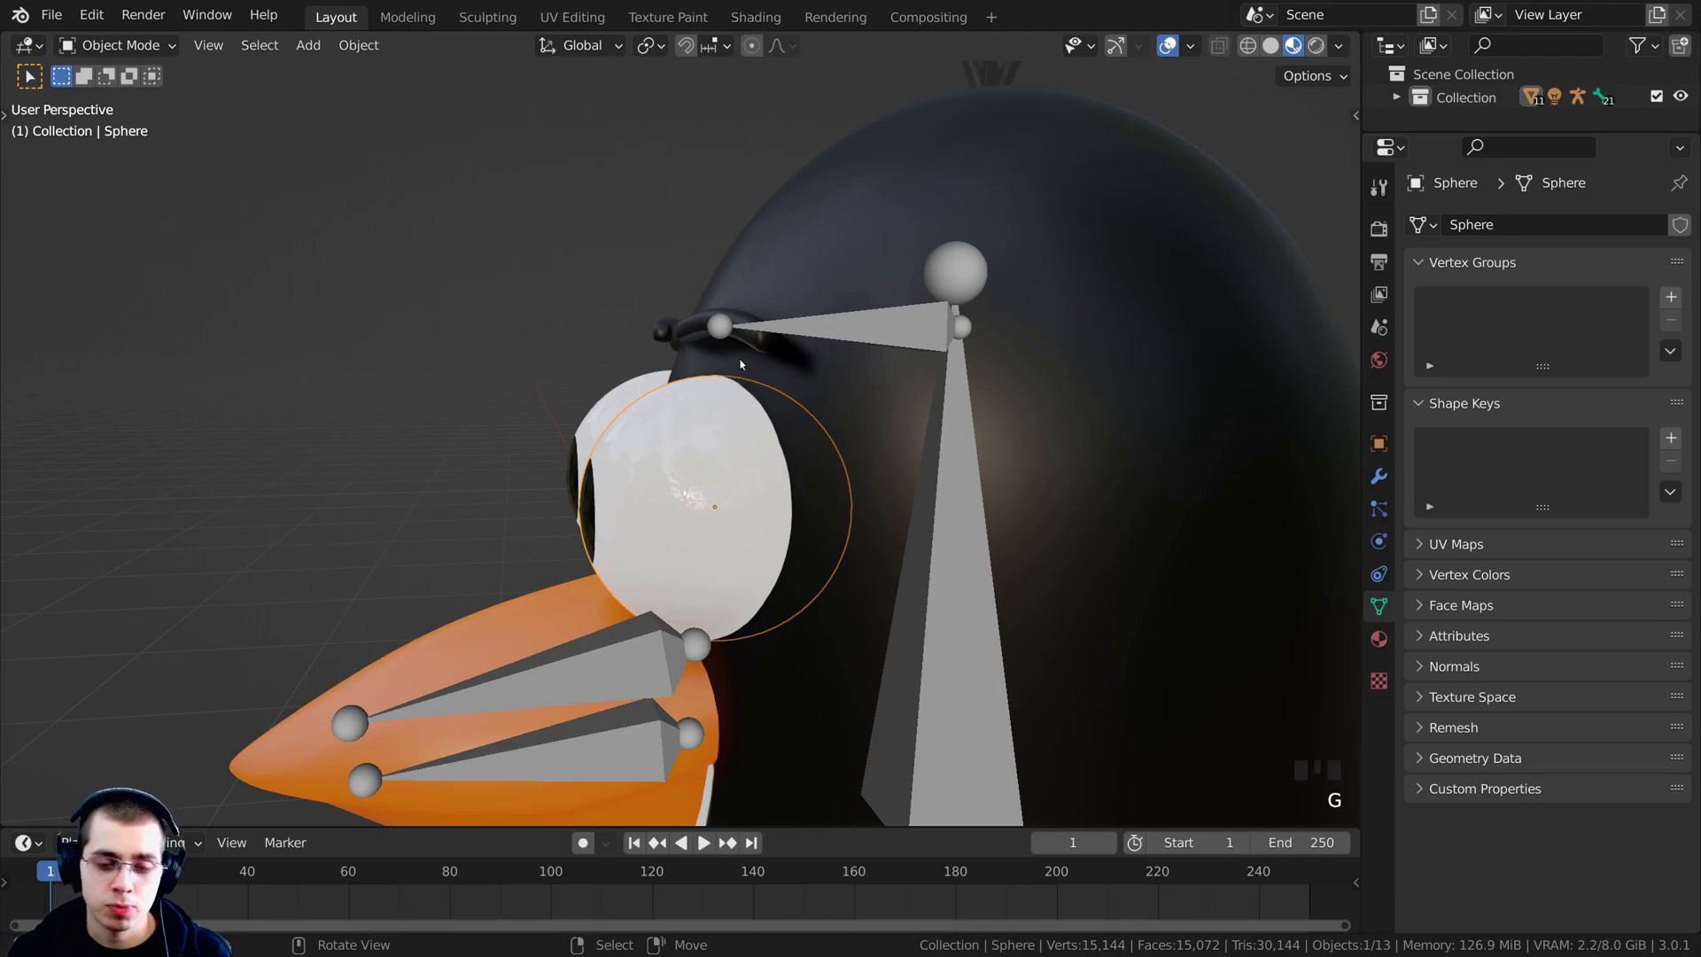
Snap the 3D cursor to the origin of the penguin's left eye.
key(shift+s)
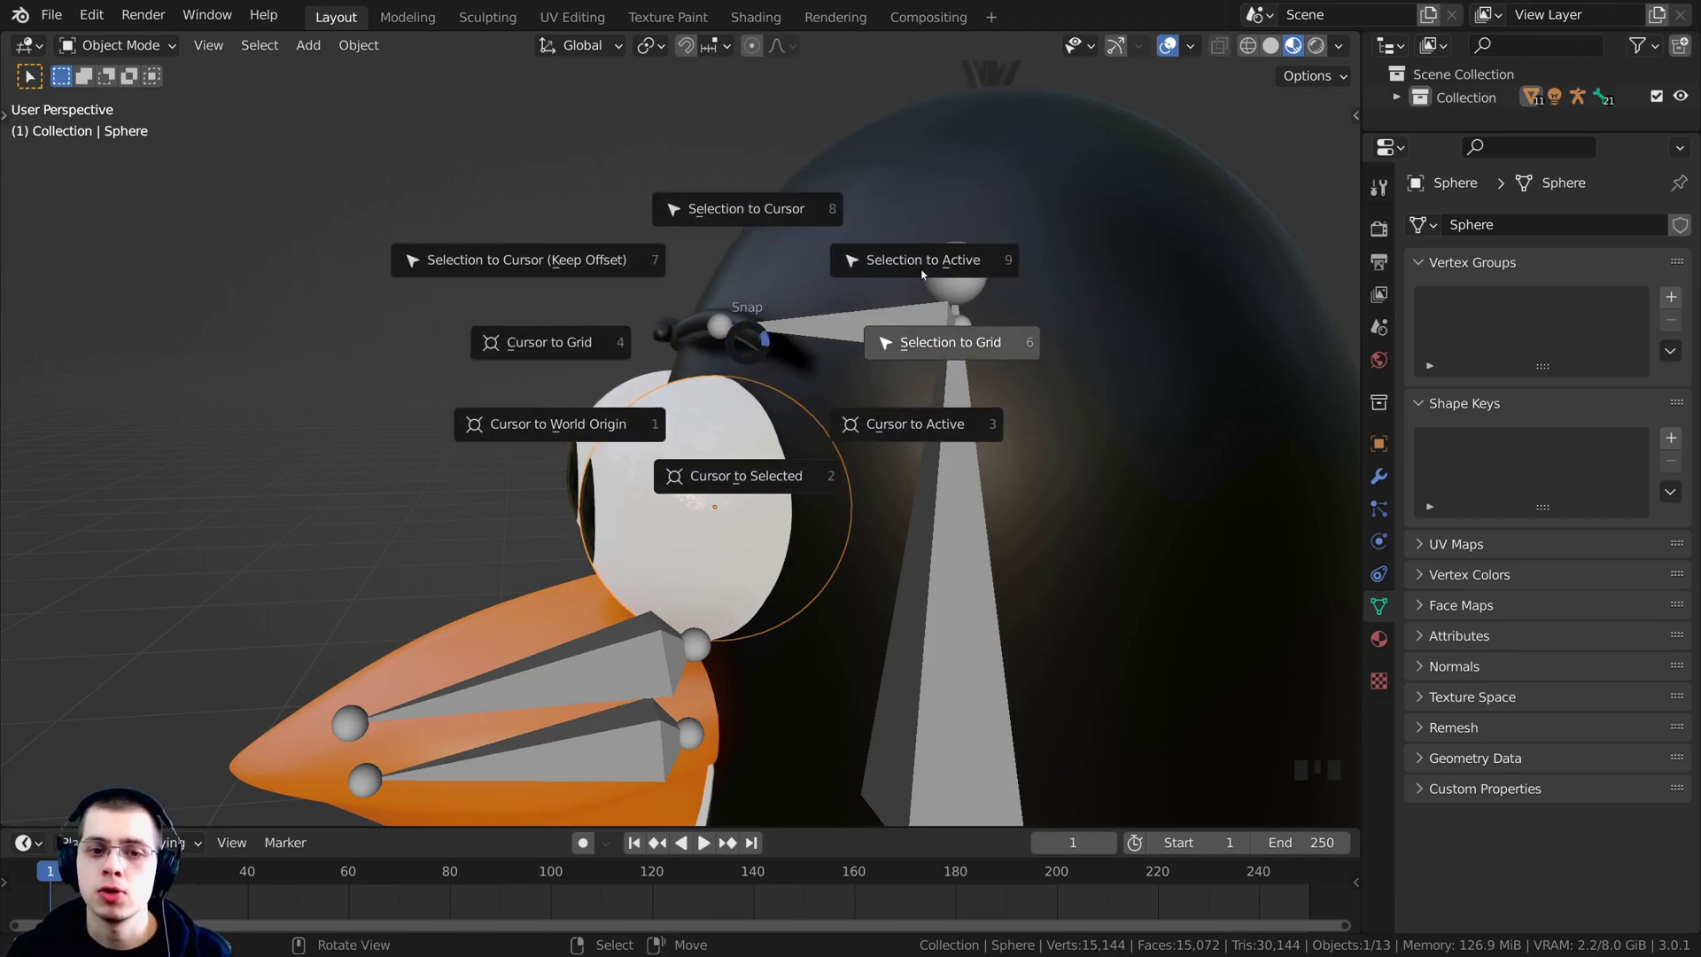
click(727, 480)
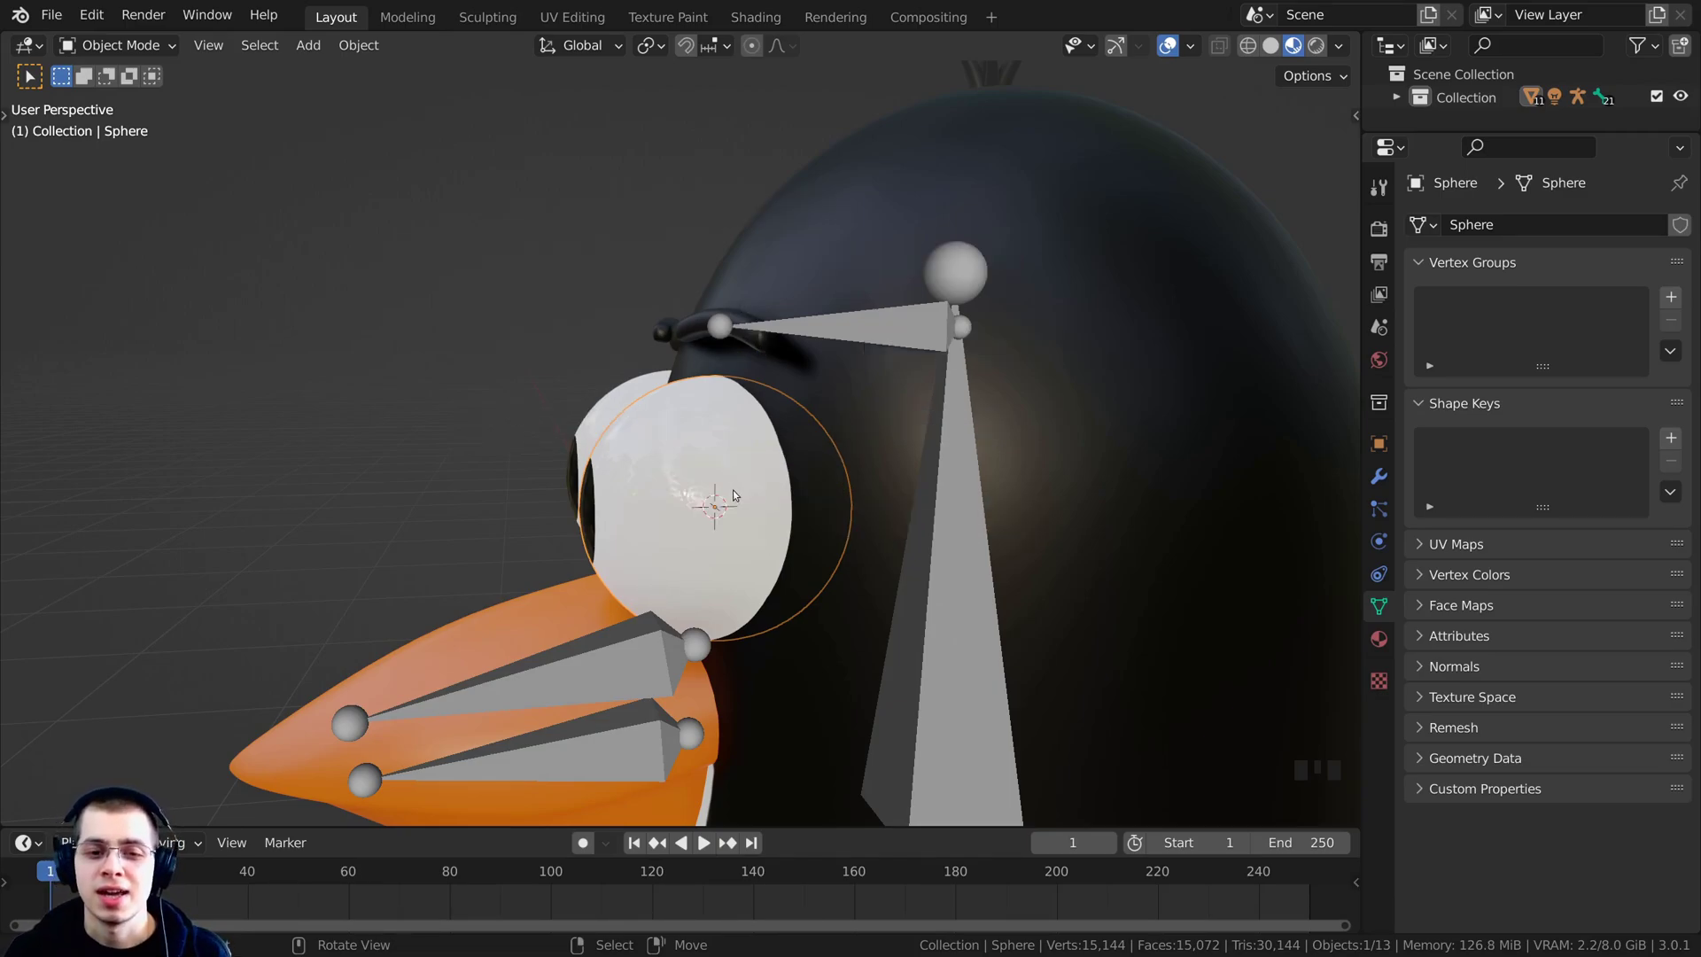
middle_drag(720, 490, 889, 506)
middle_drag(776, 517, 739, 432)
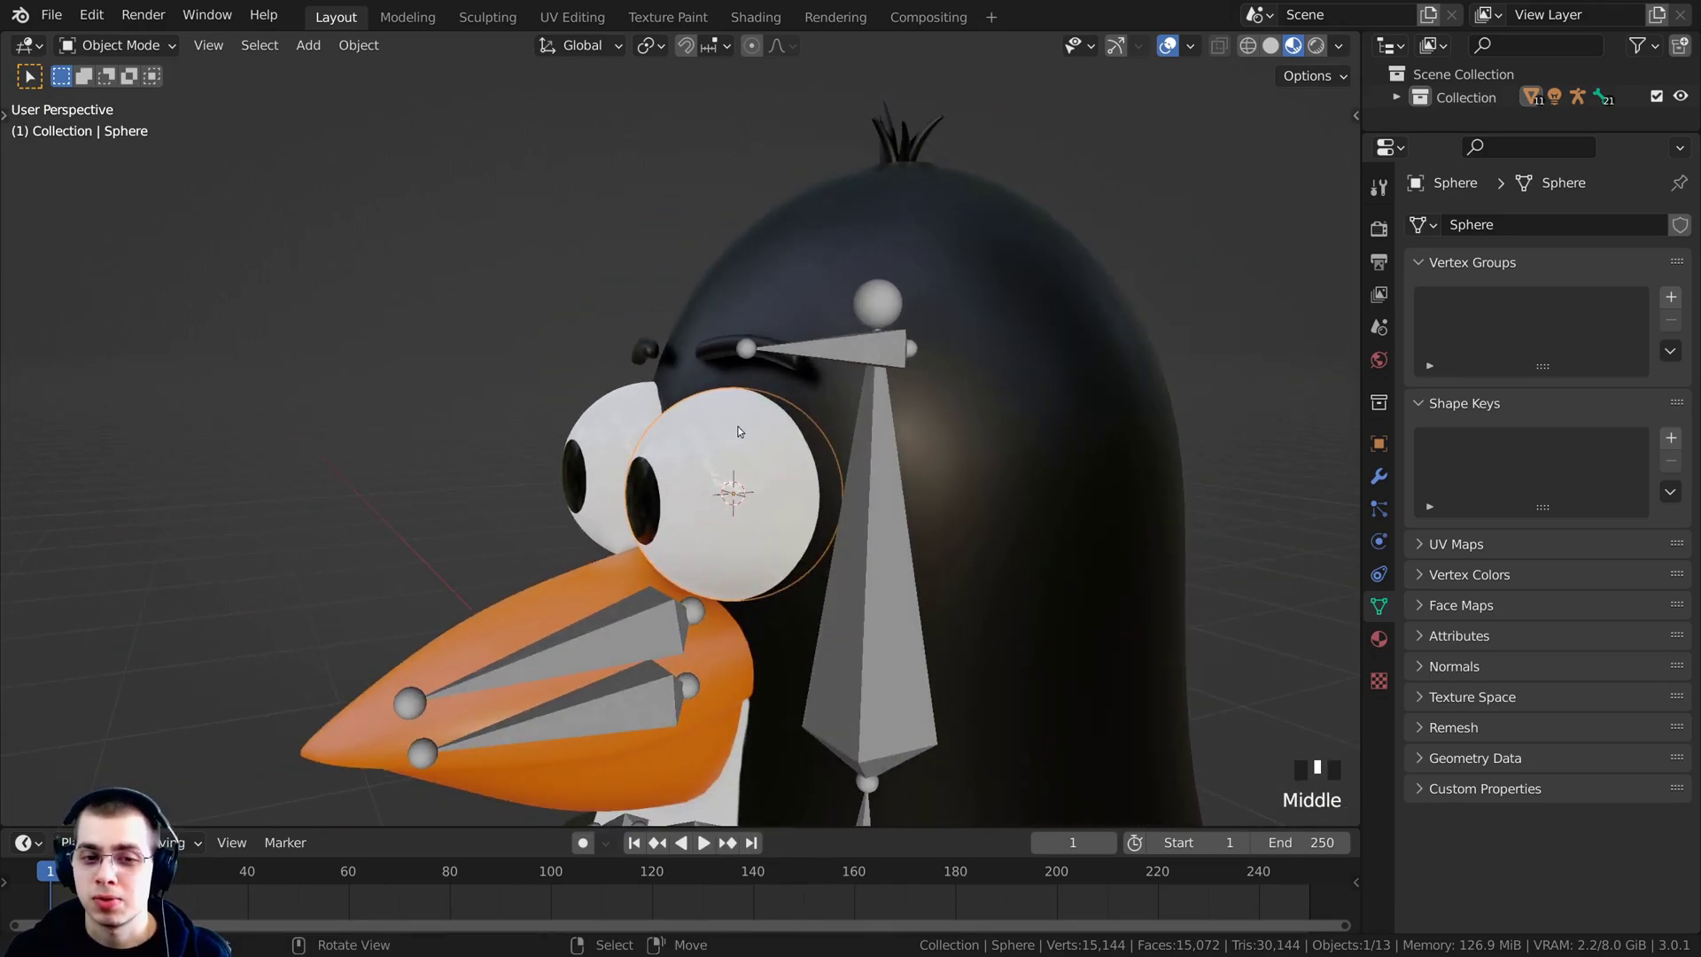
Enter Edit Mode on the armature, duplicate the head bone and place the copy in front of the face.
right_click(879, 407)
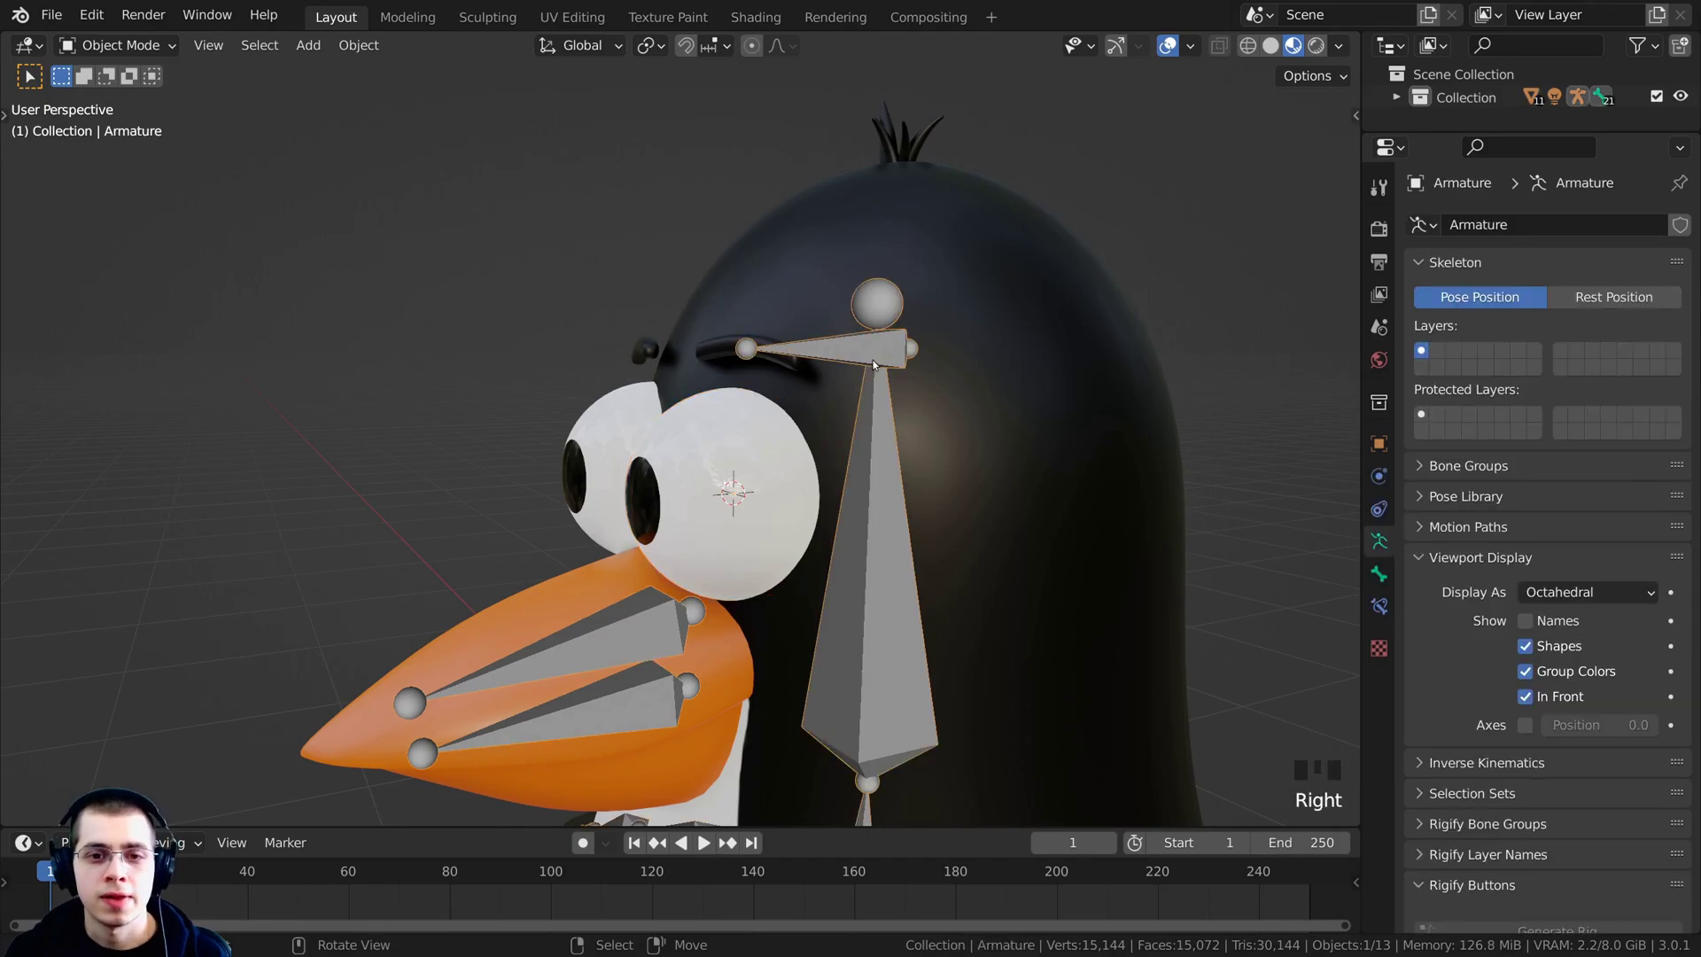
key(Tab)
middle_drag(873, 360, 869, 551)
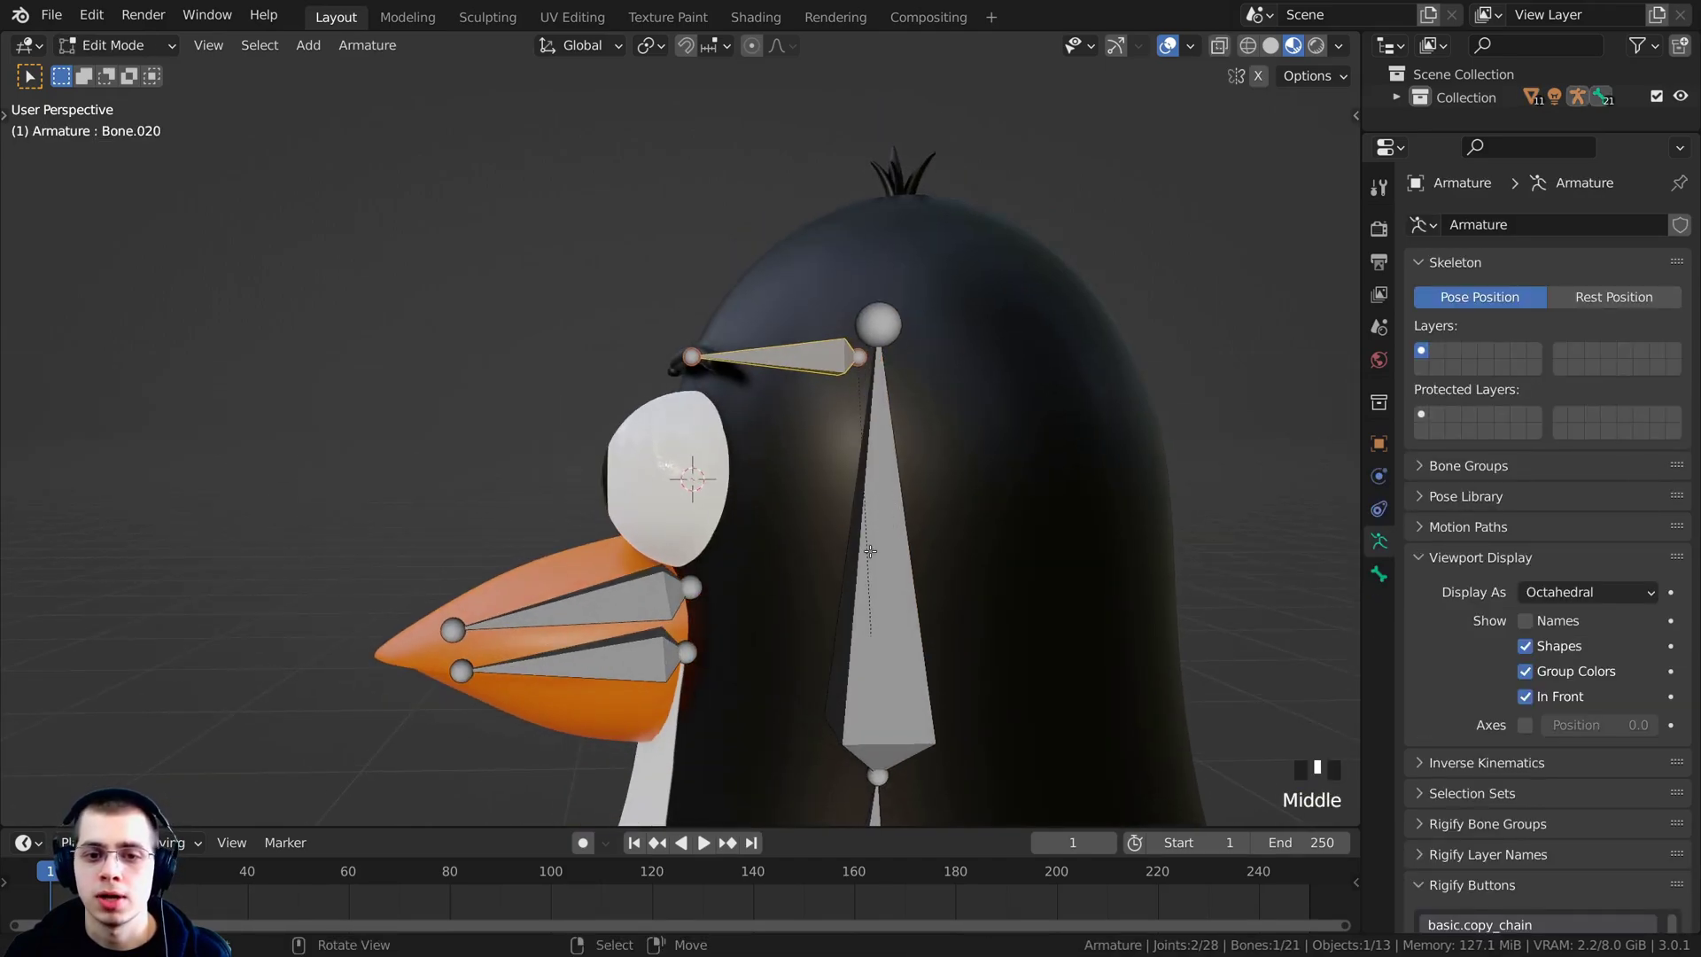
right_click(880, 499)
scroll(868, 503, down, 2)
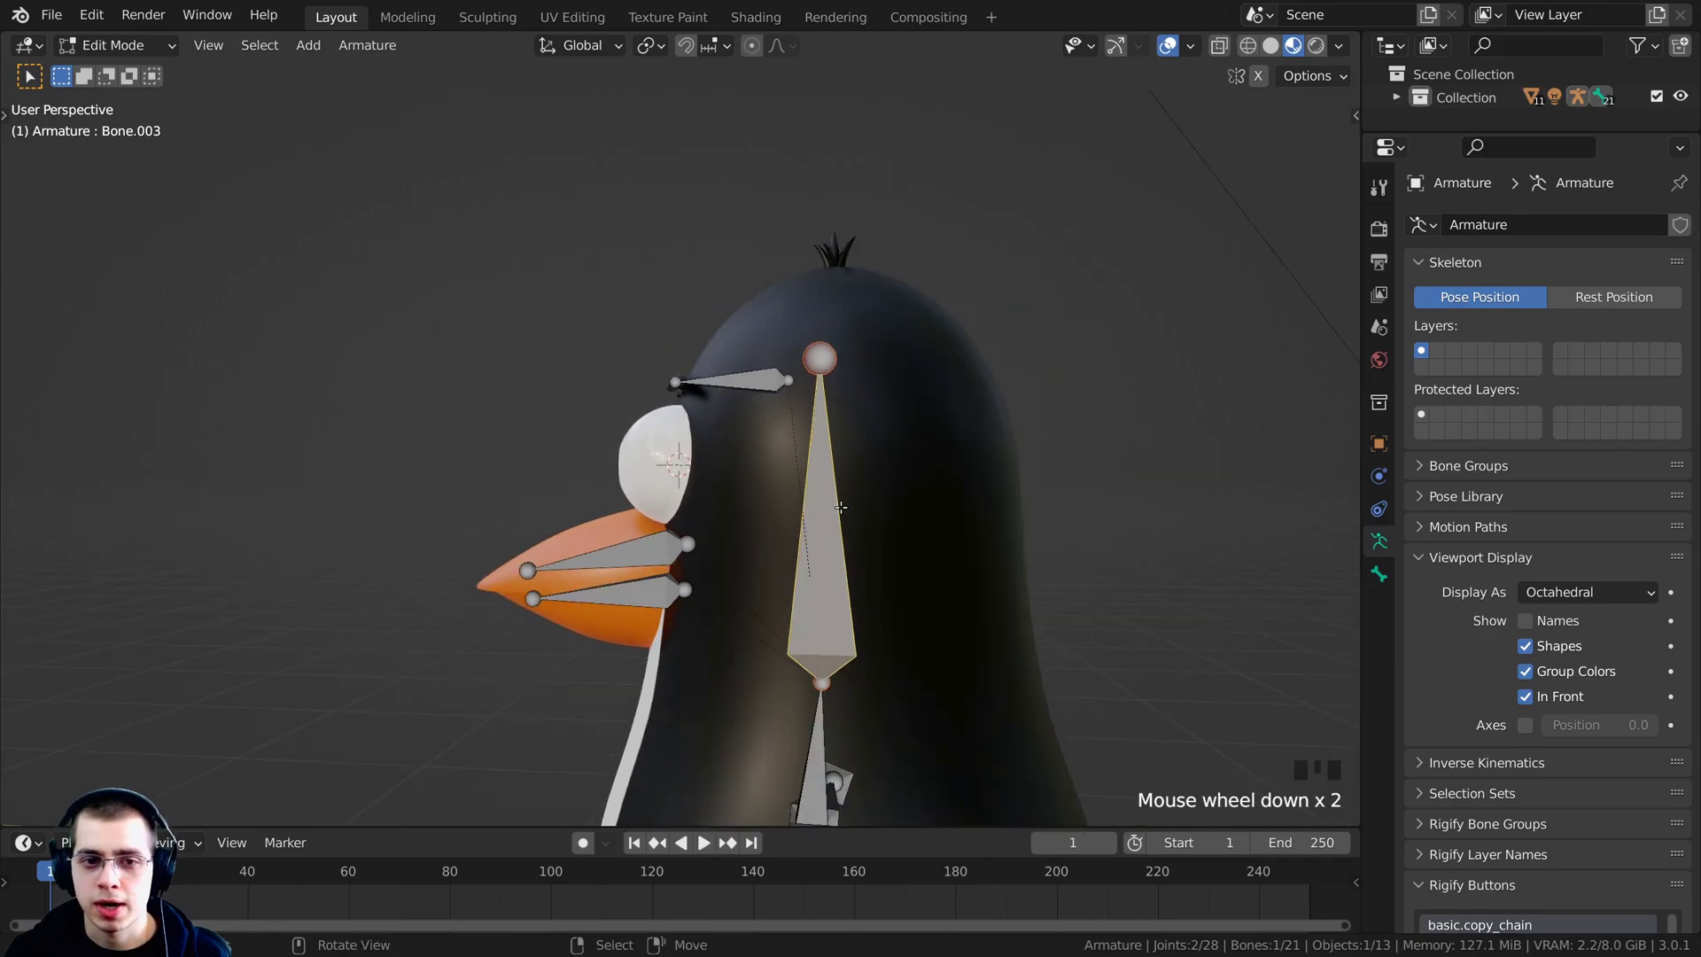
middle_click(850, 508)
key(shift+d)
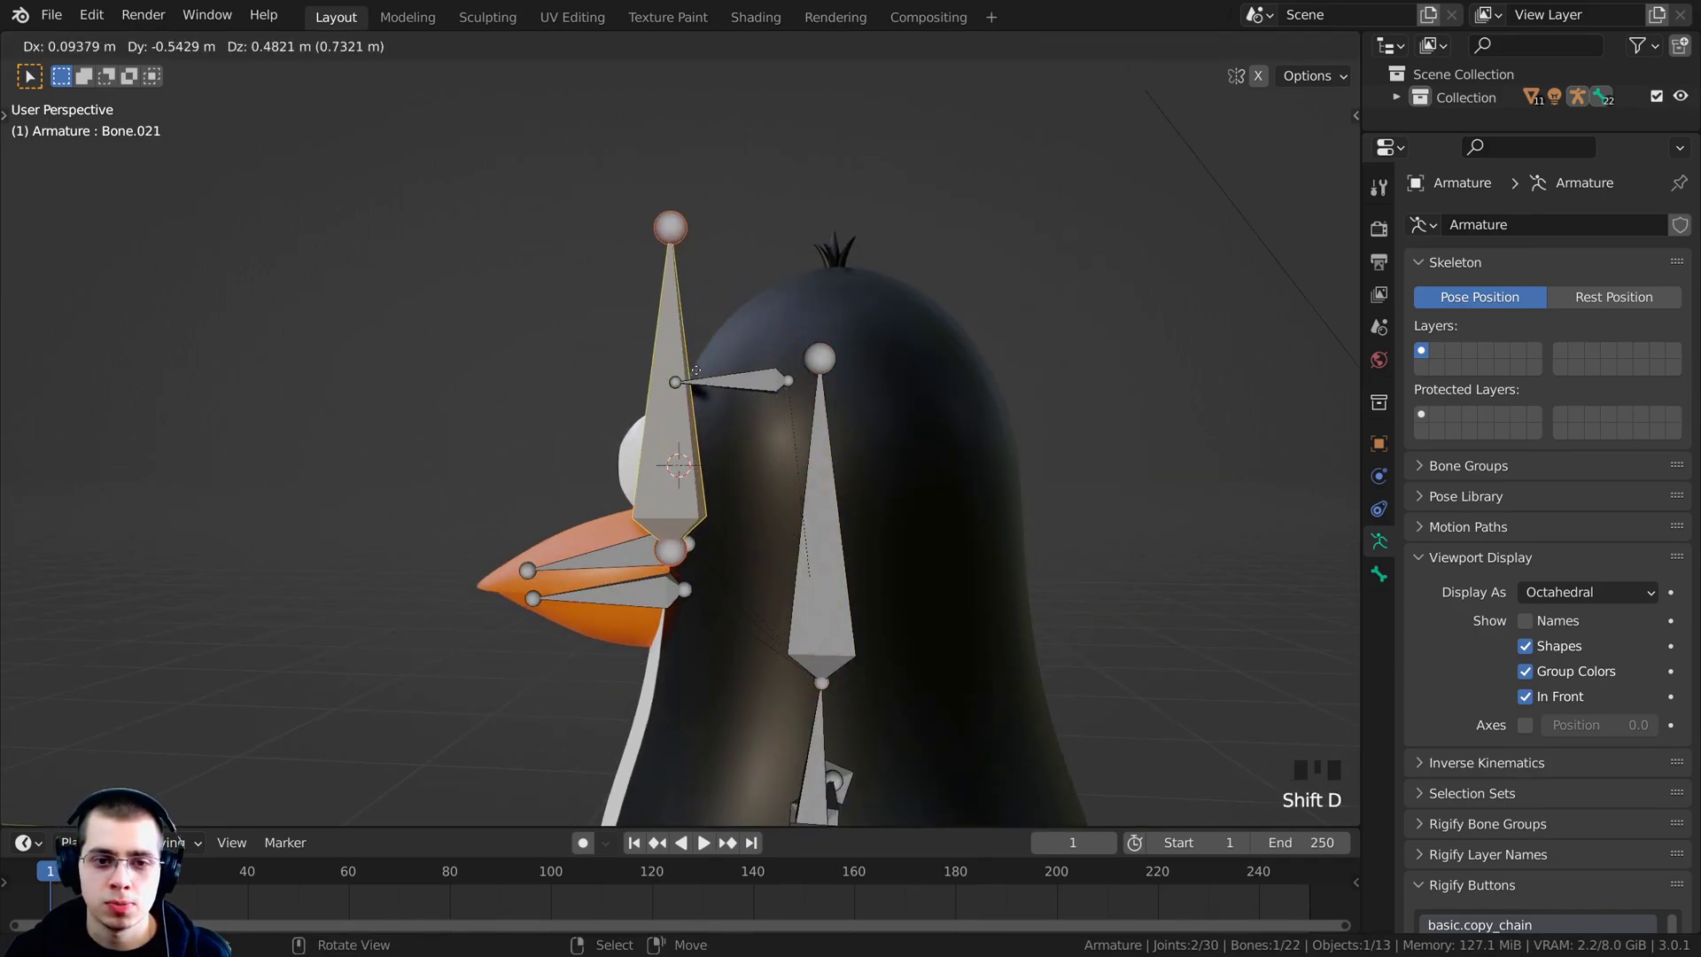
click(696, 370)
Rotate the duplicated bone 90° about the global X axis.
key(r)
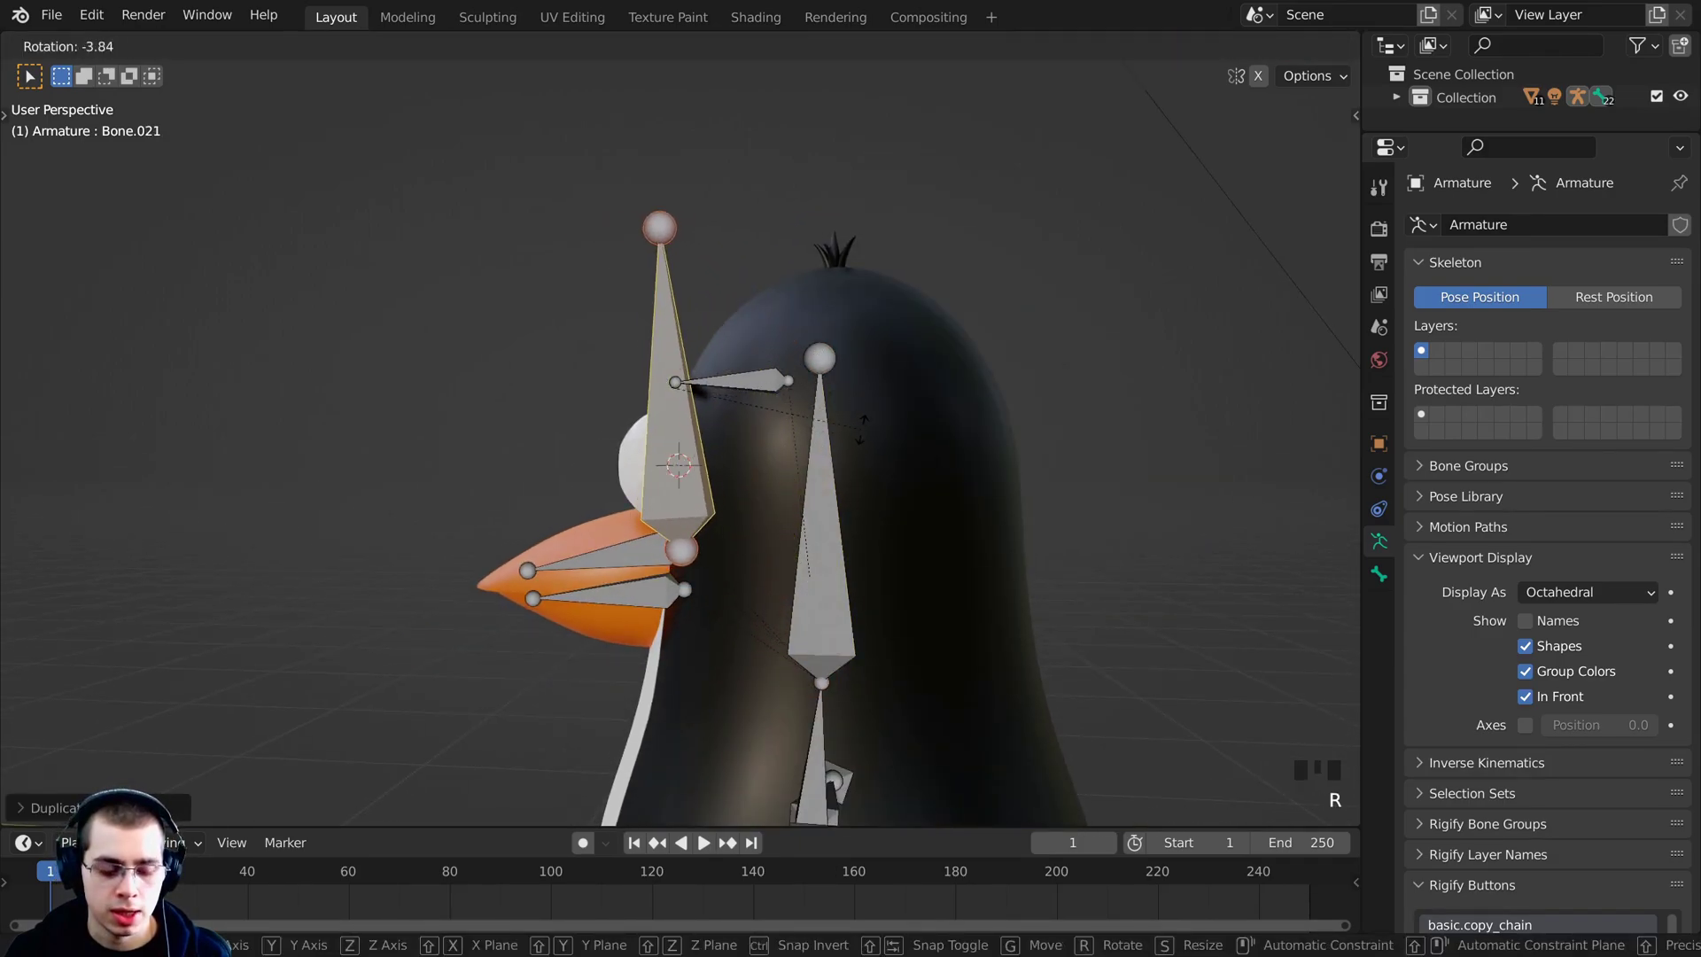
key(x)
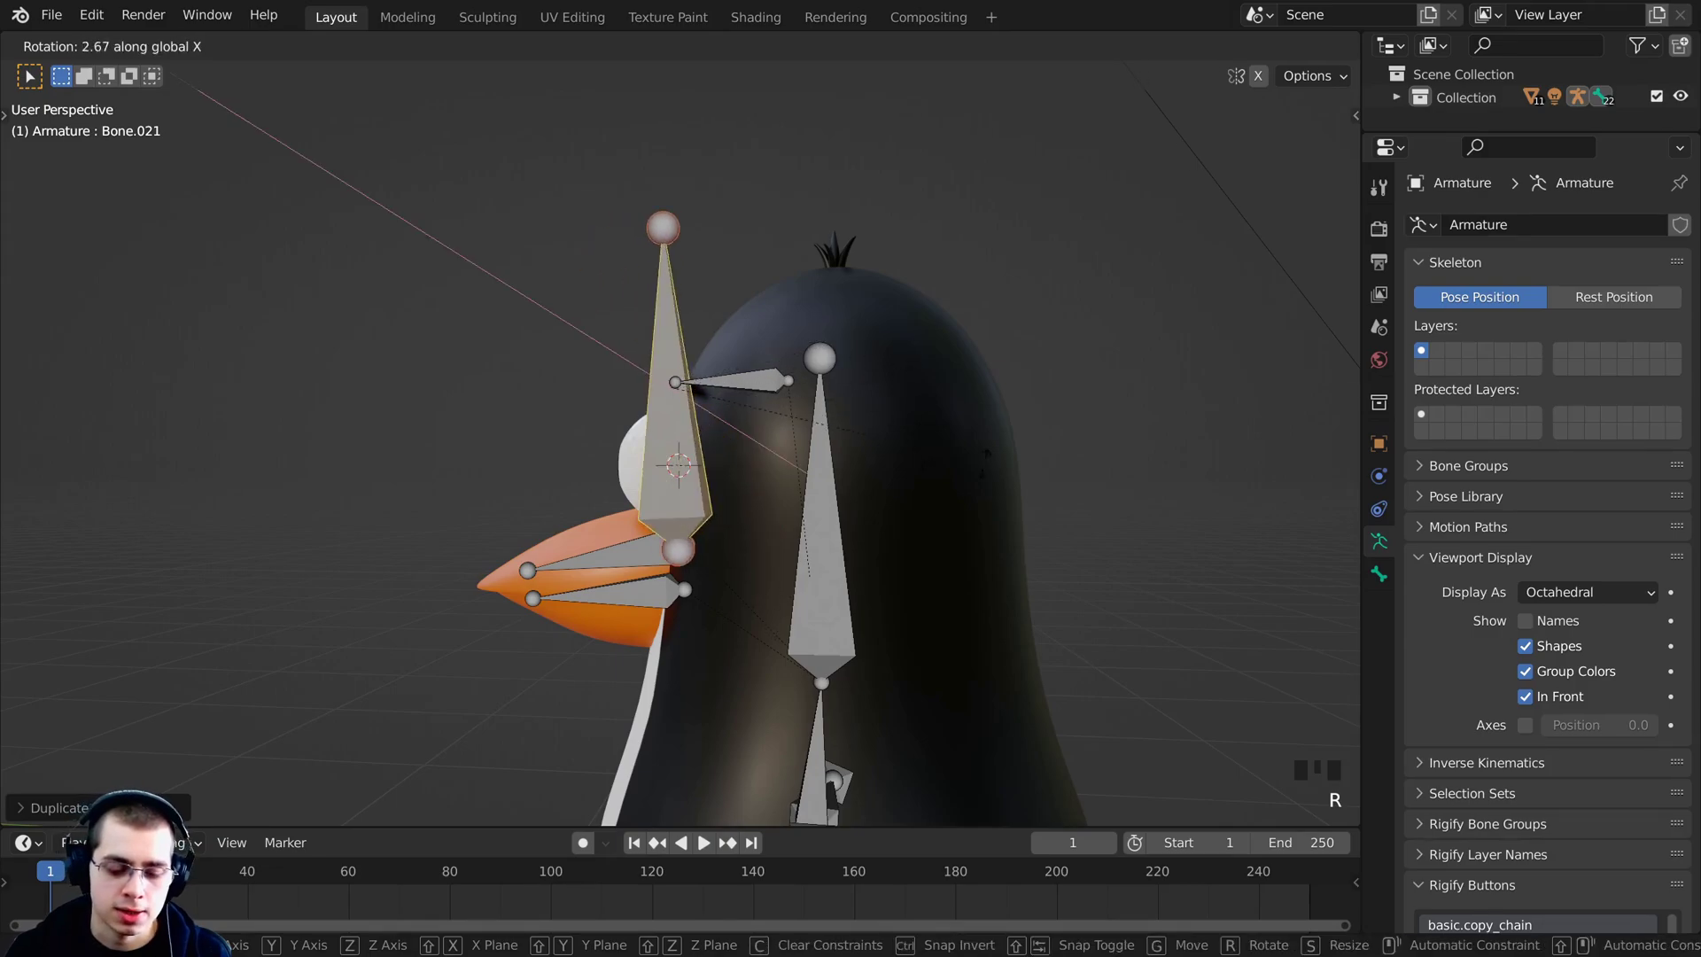
text(90)
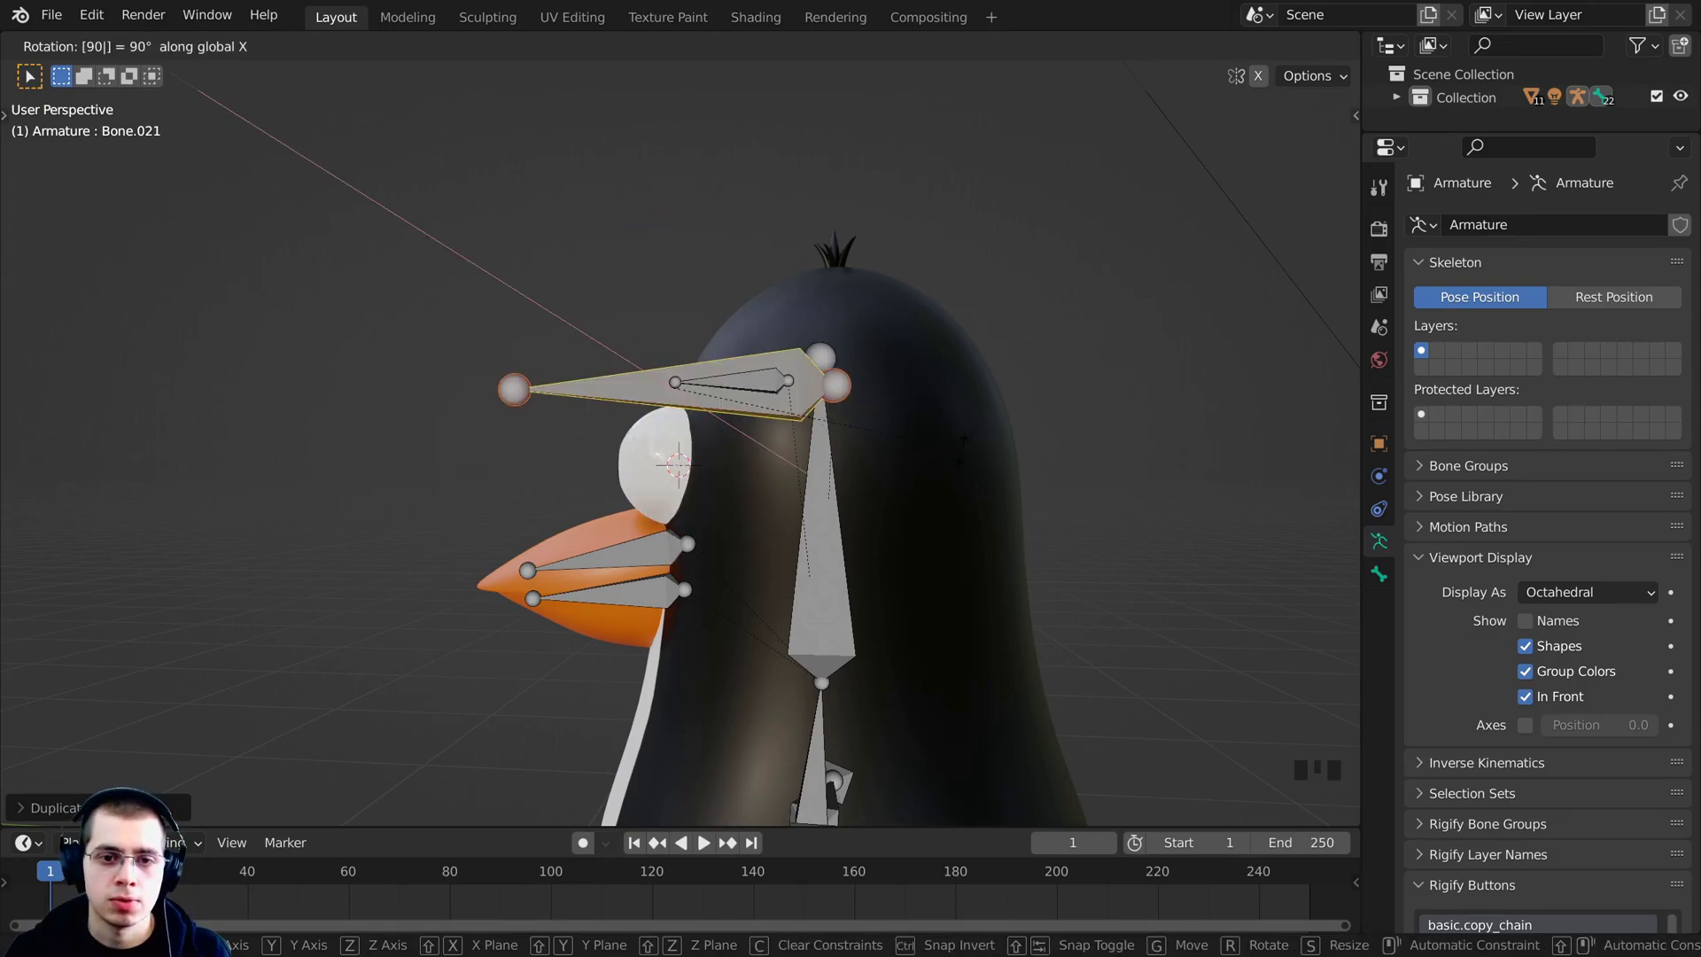
key(Return)
Scale the duplicated bone down and move it to the left eye so that it points forward.
scroll(1139, 387, up, 3)
key(s)
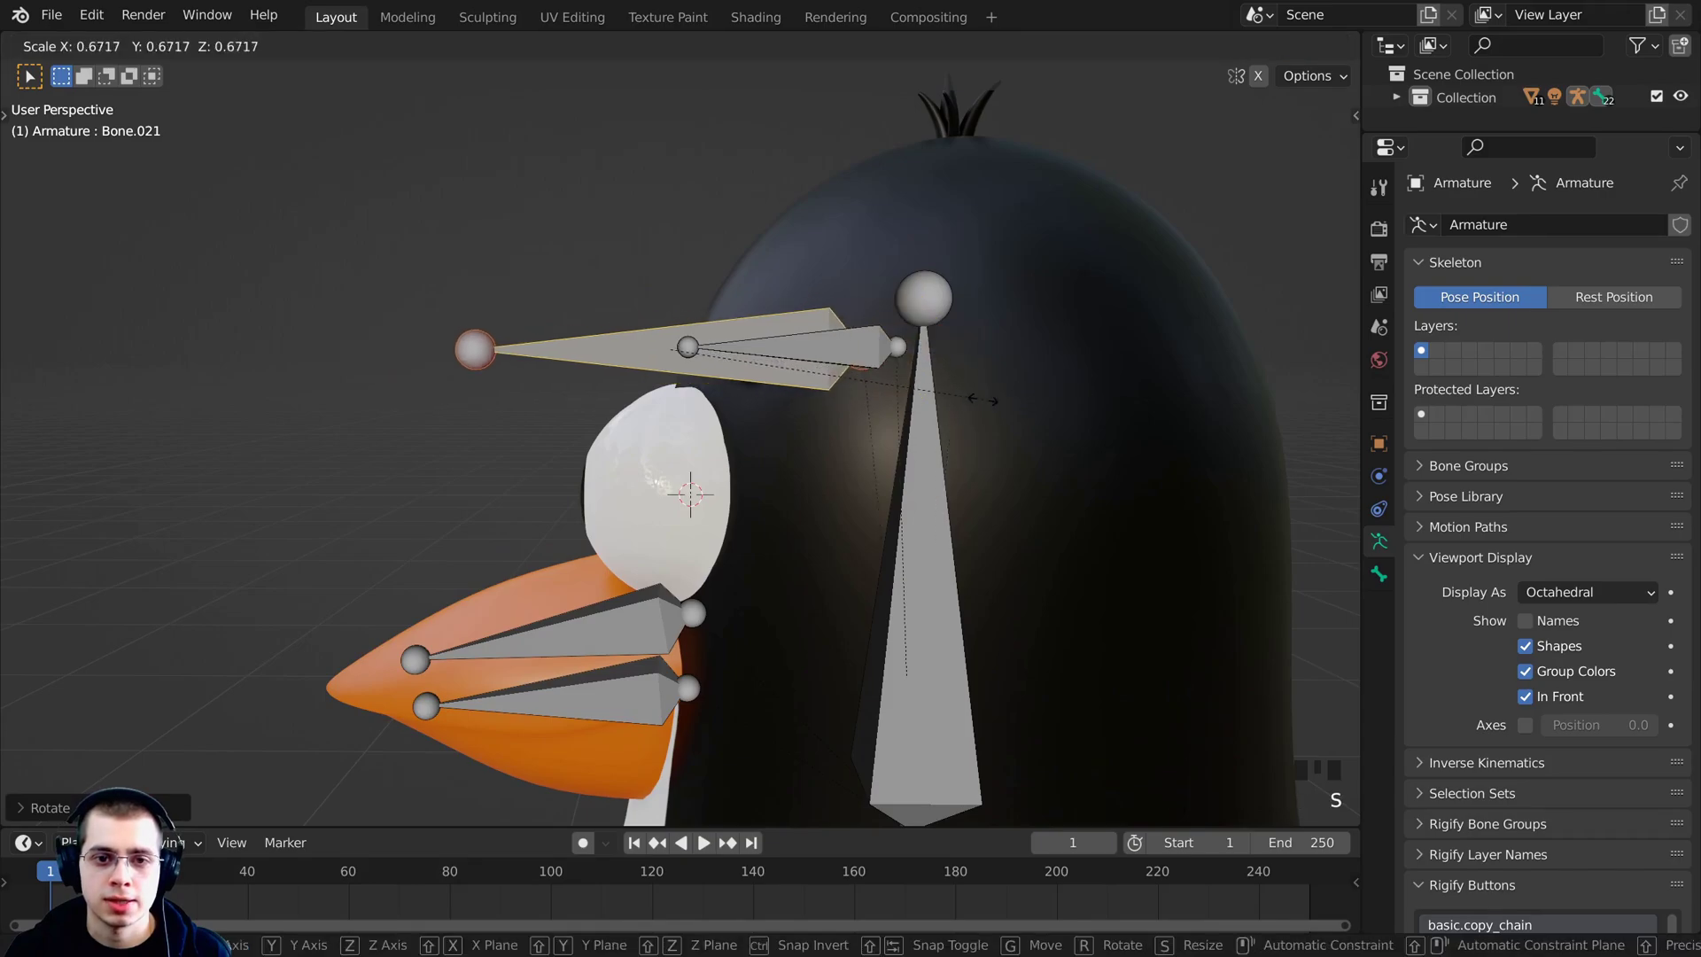
click(842, 382)
key(g)
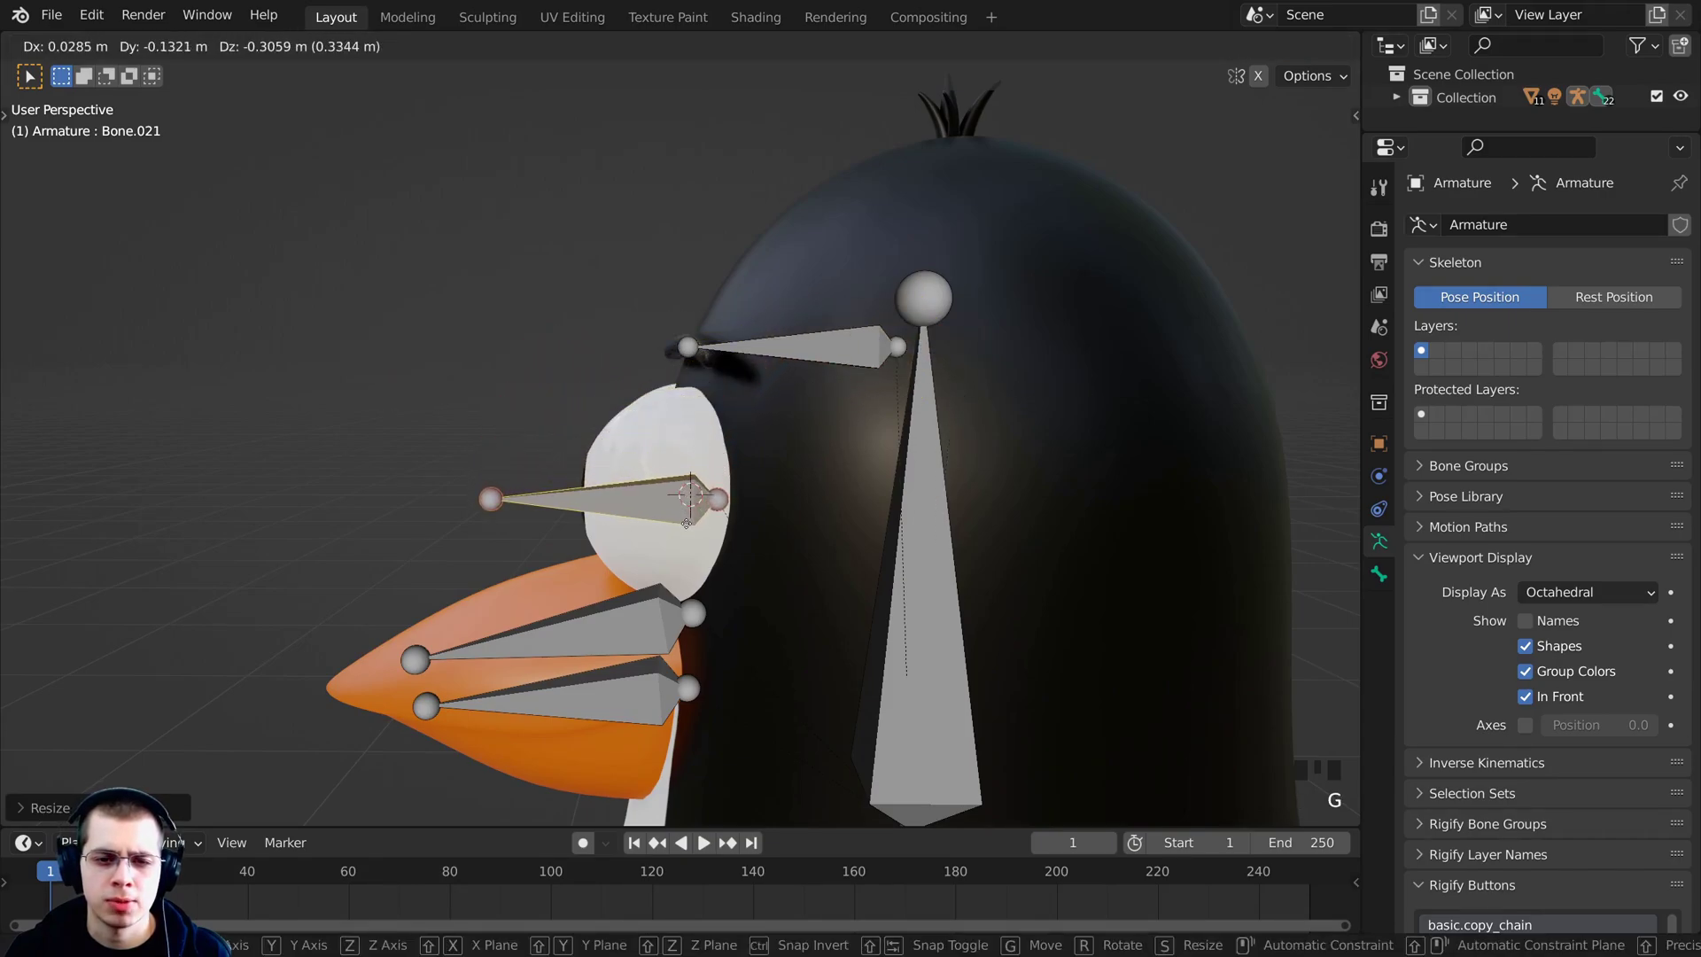
click(689, 520)
Snap the eye bone to the 3D cursor at the centre of the left eye.
middle_drag(689, 521, 656, 481)
scroll(698, 449, up, 2)
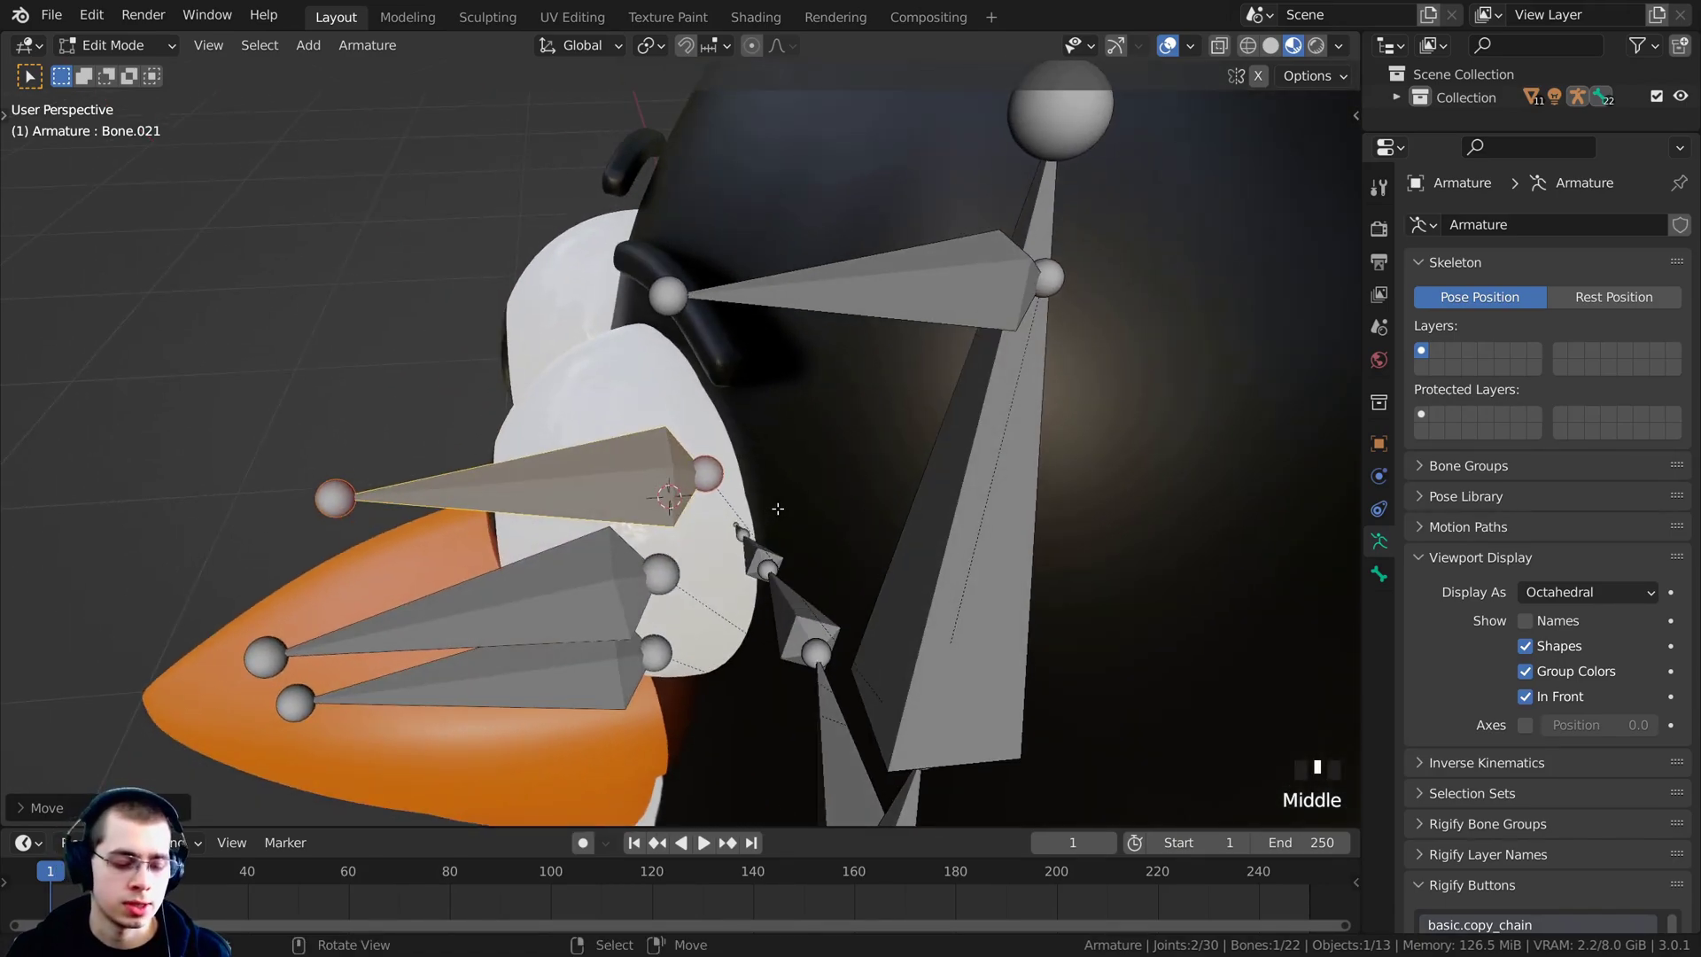
key(shift+s)
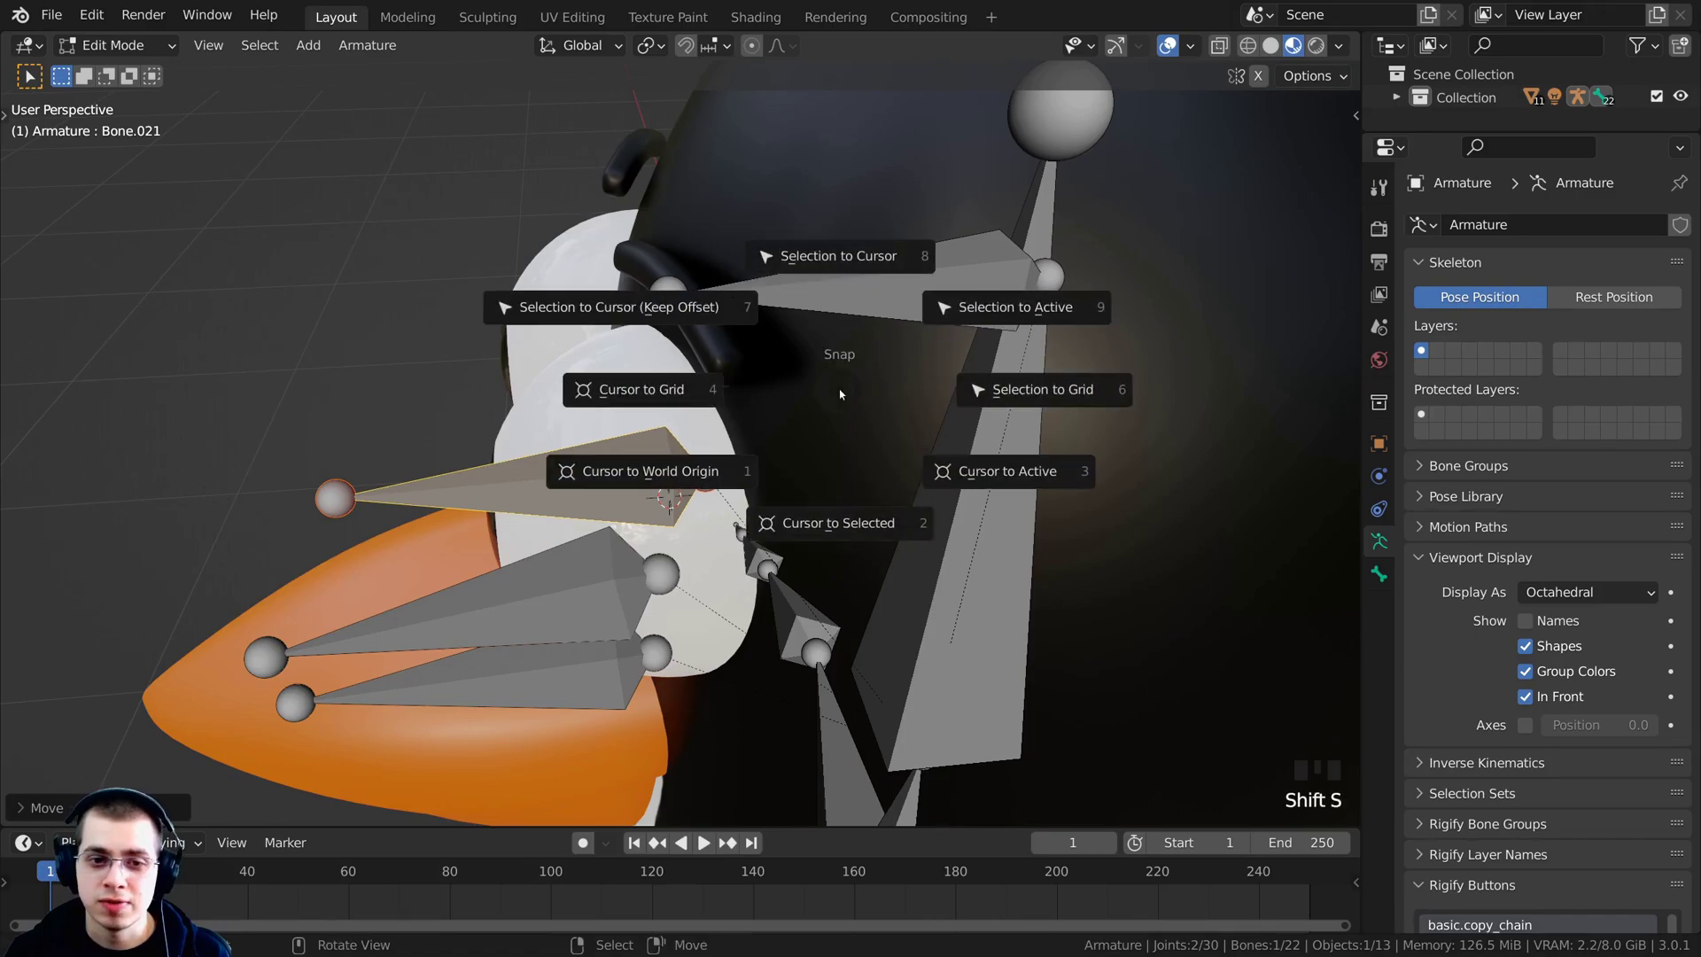
click(798, 264)
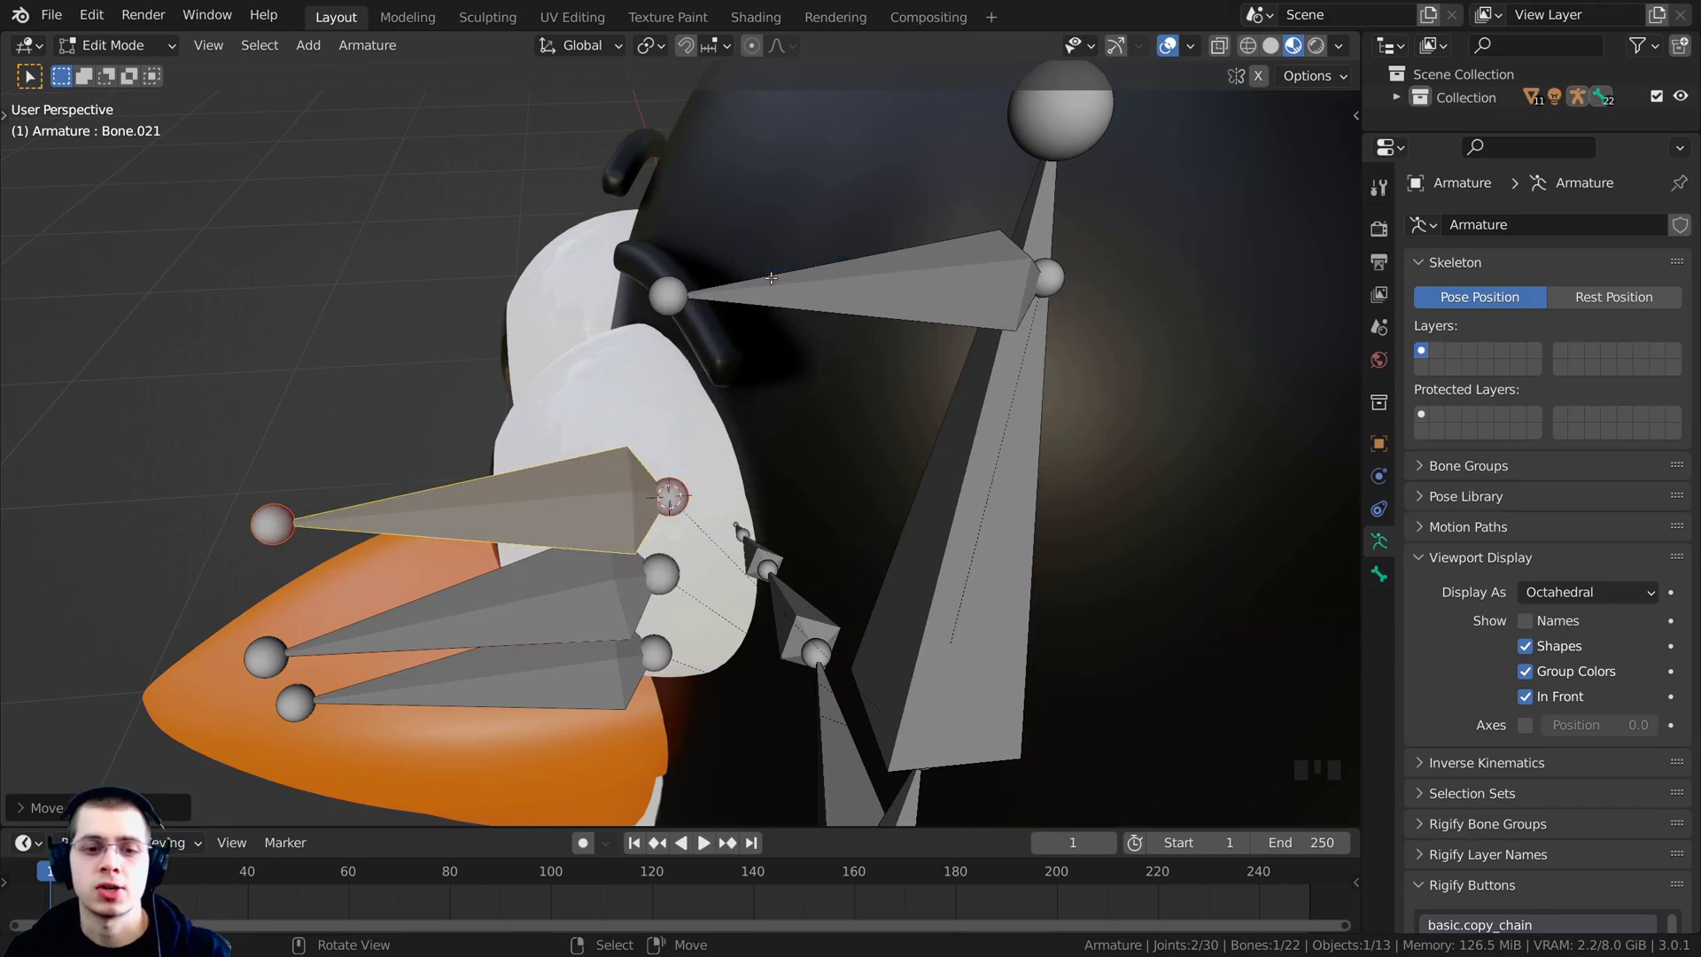
Select the eye bone's tip and try rotating it freely from the front.
scroll(542, 496, down, 2)
middle_drag(668, 485, 789, 478)
scroll(873, 371, down, 3)
scroll(789, 478, up, 2)
right_click(648, 501)
middle_drag(648, 501, 741, 576)
right_click(742, 518)
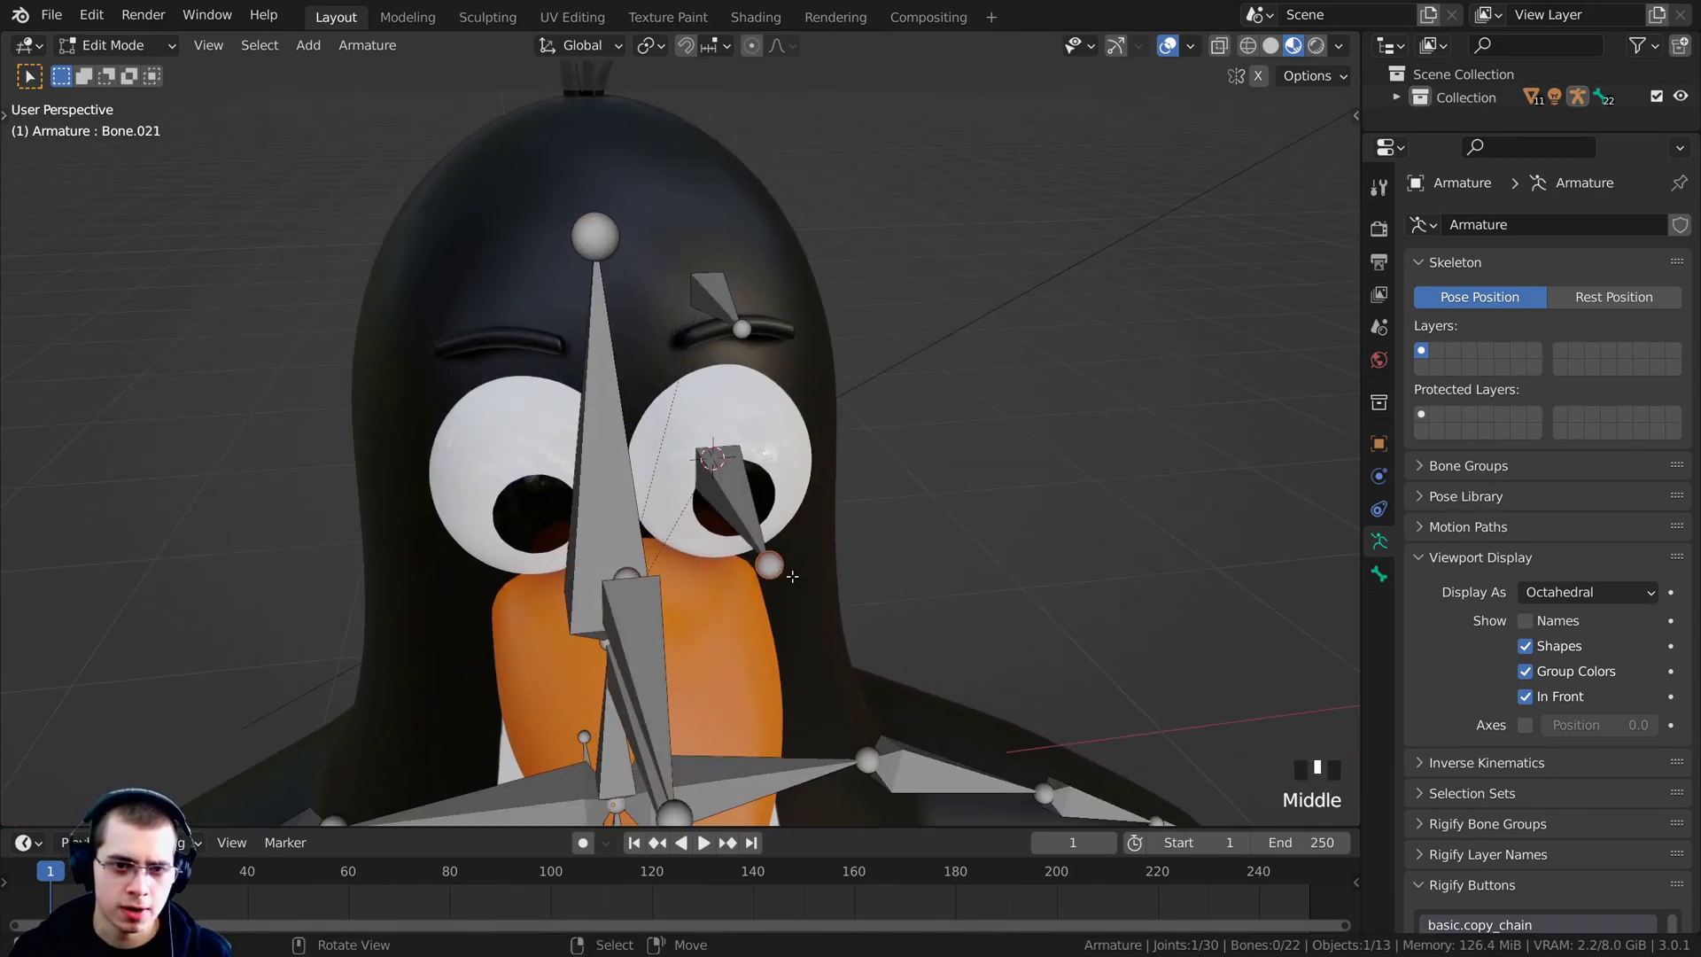
key(r)
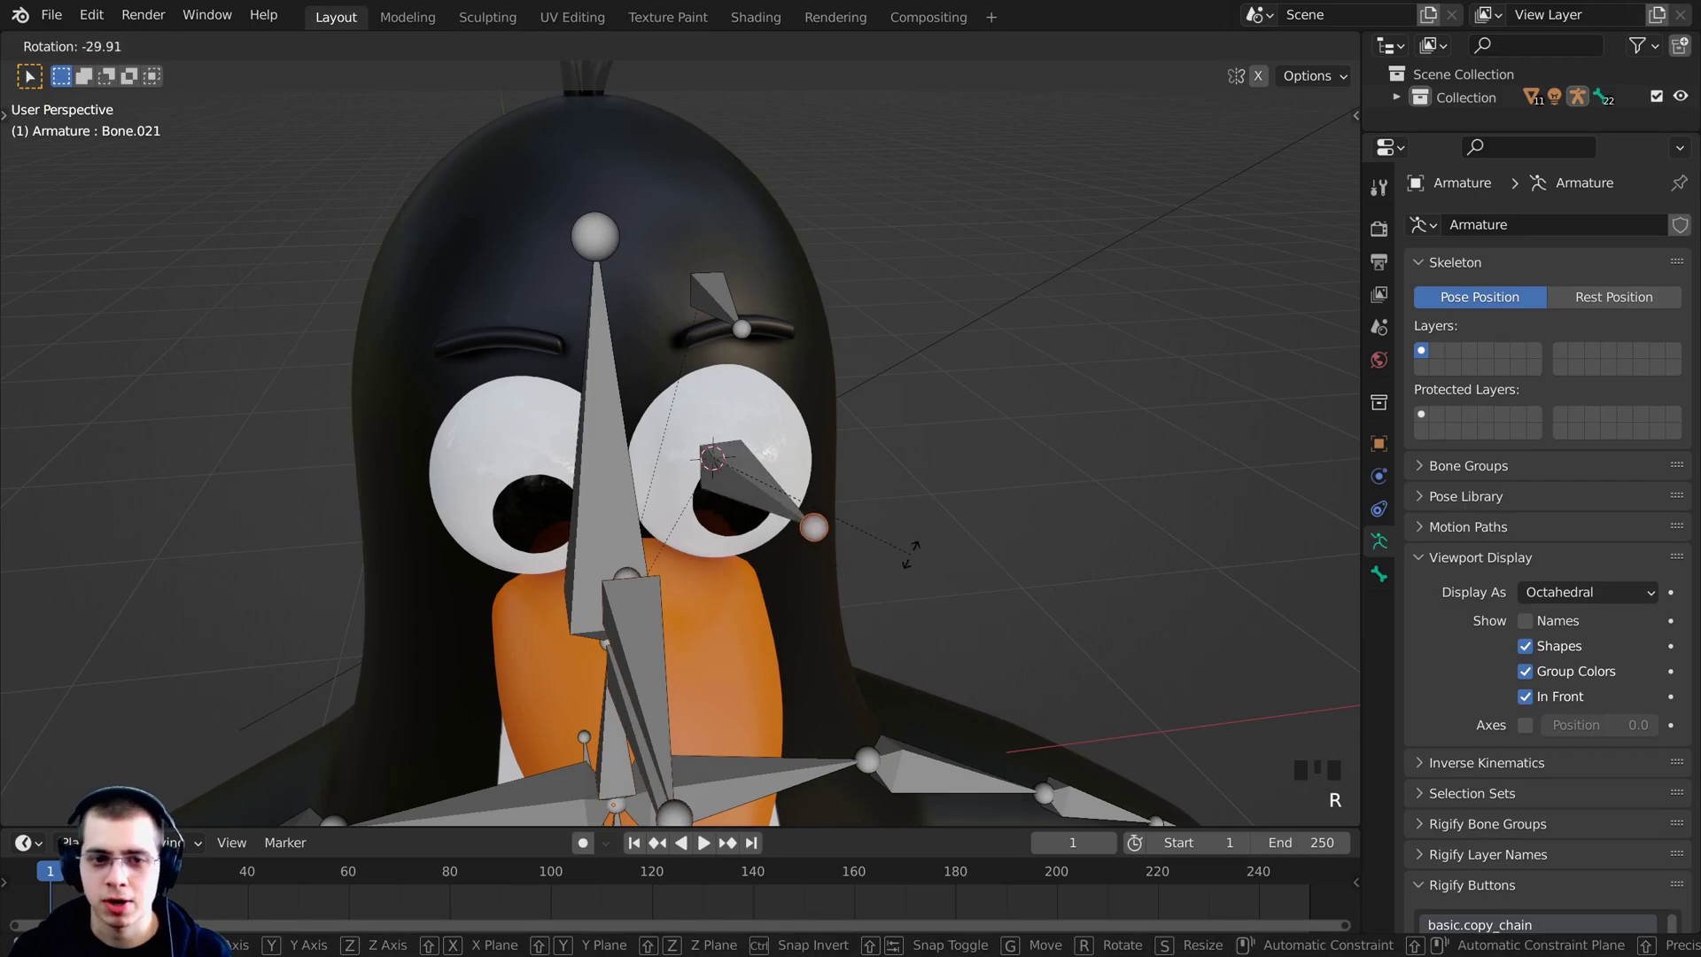
key(r)
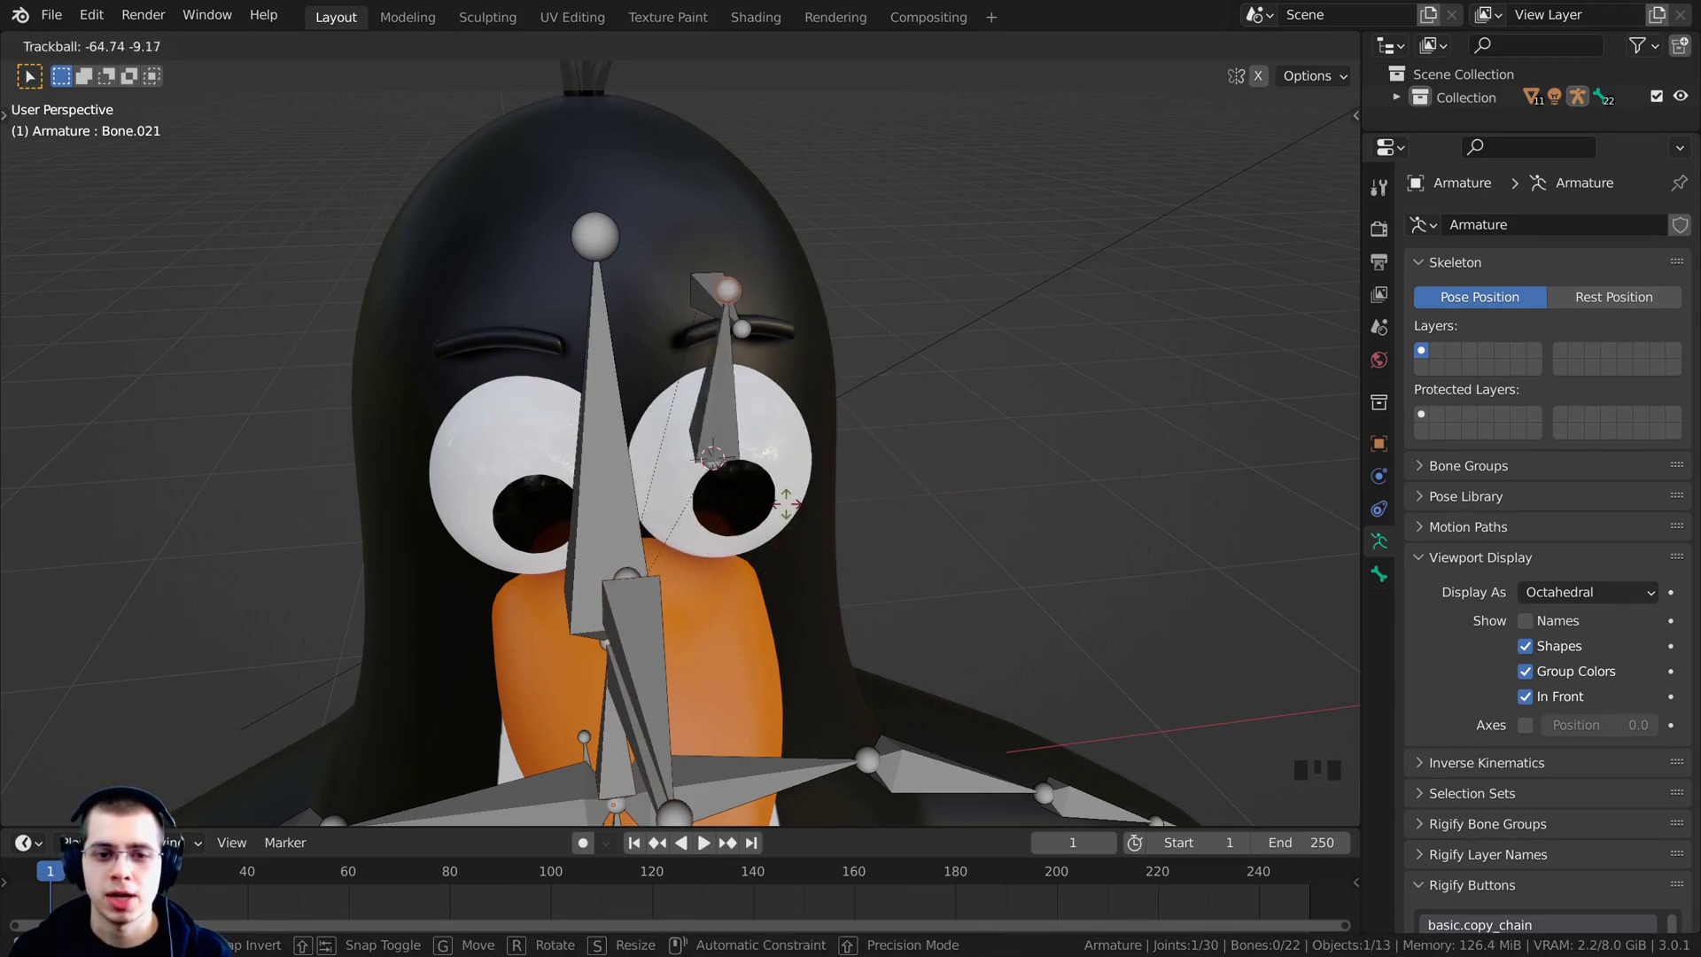
click(731, 532)
shift+middle_drag(732, 533, 731, 485)
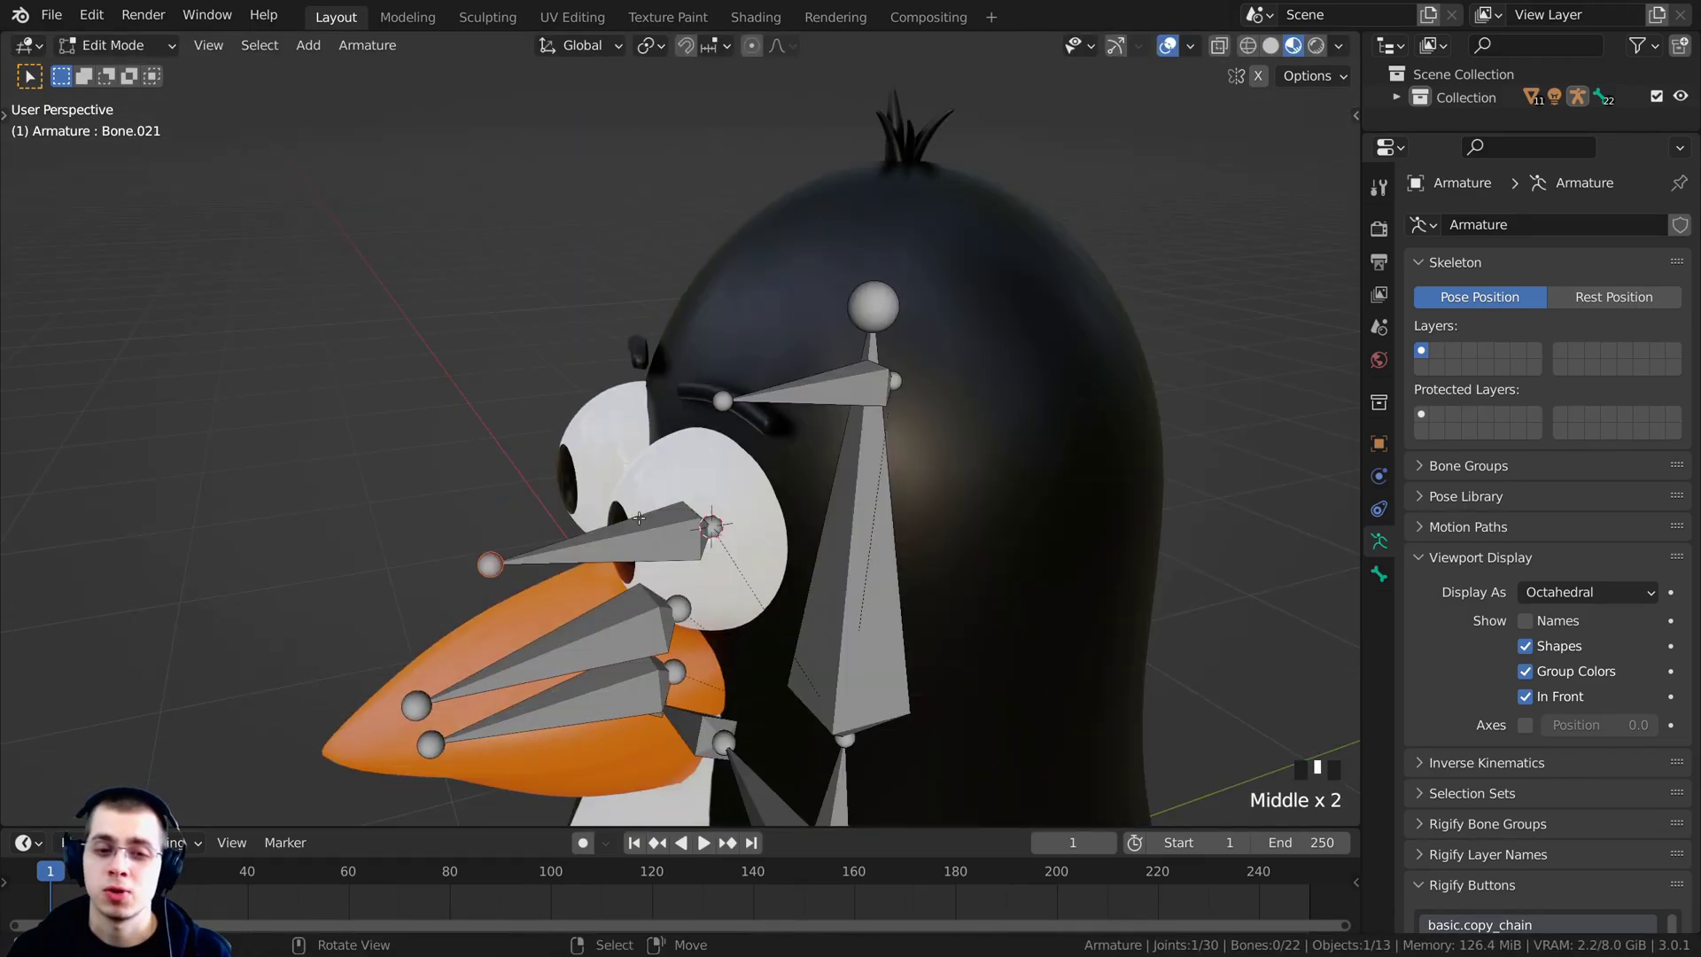
Select the whole left eye bone and reset the 3D cursor to the world origin.
right_click(656, 533)
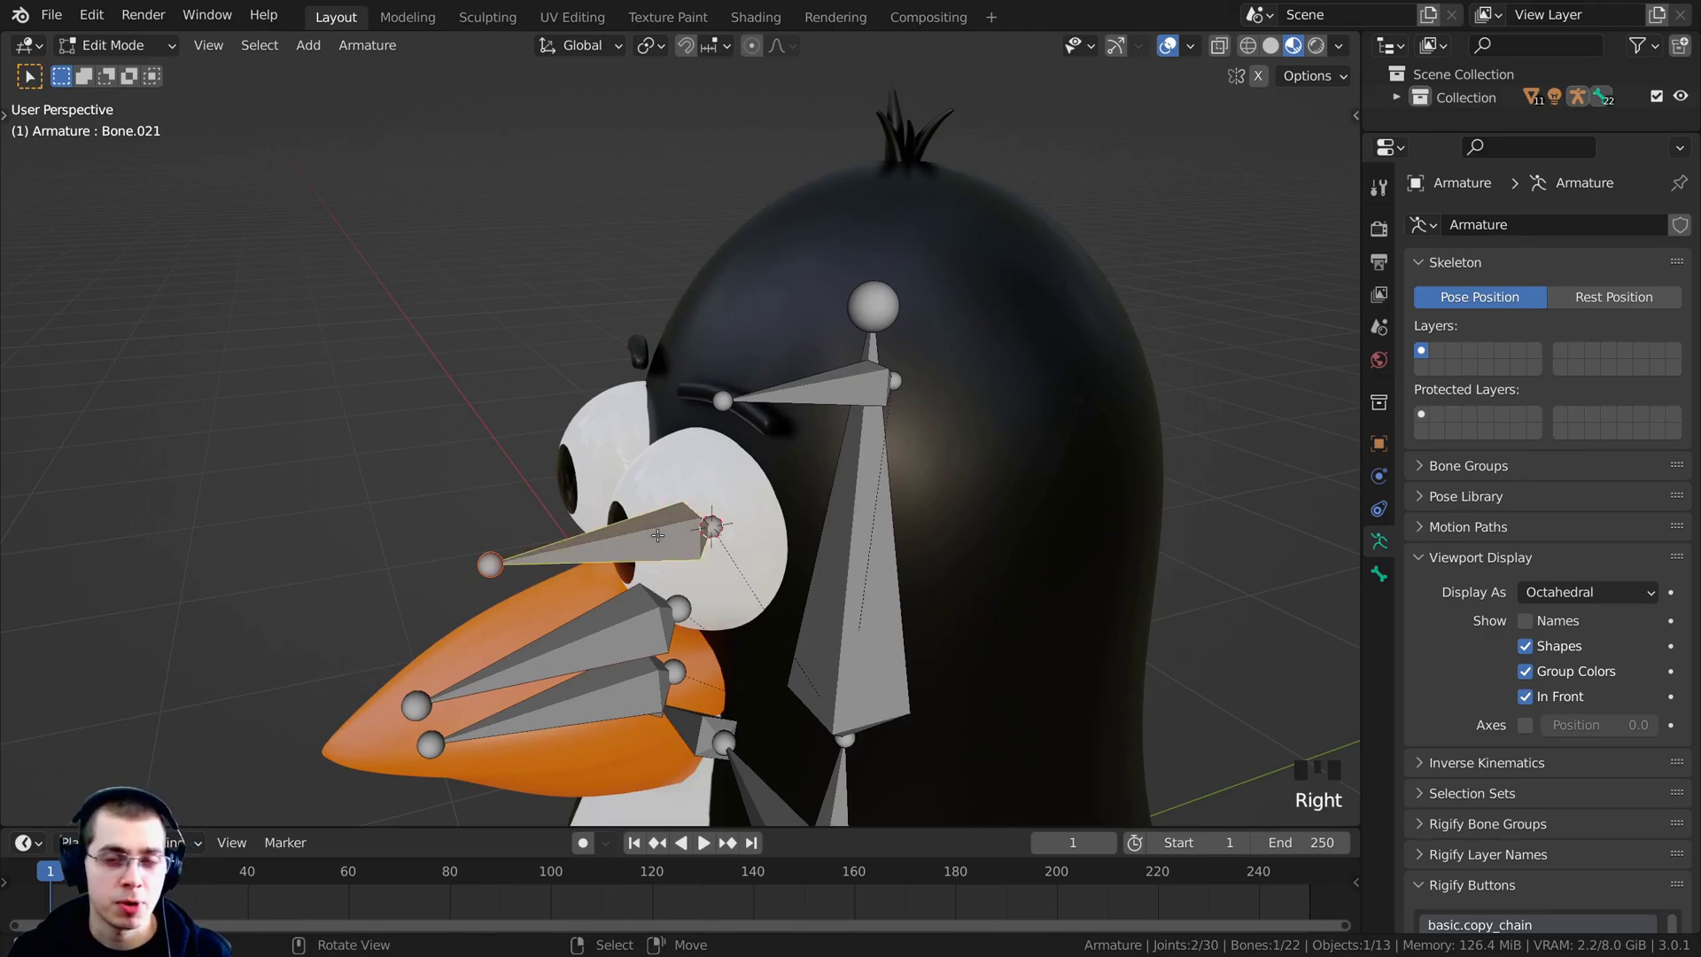
middle_drag(707, 494, 736, 542)
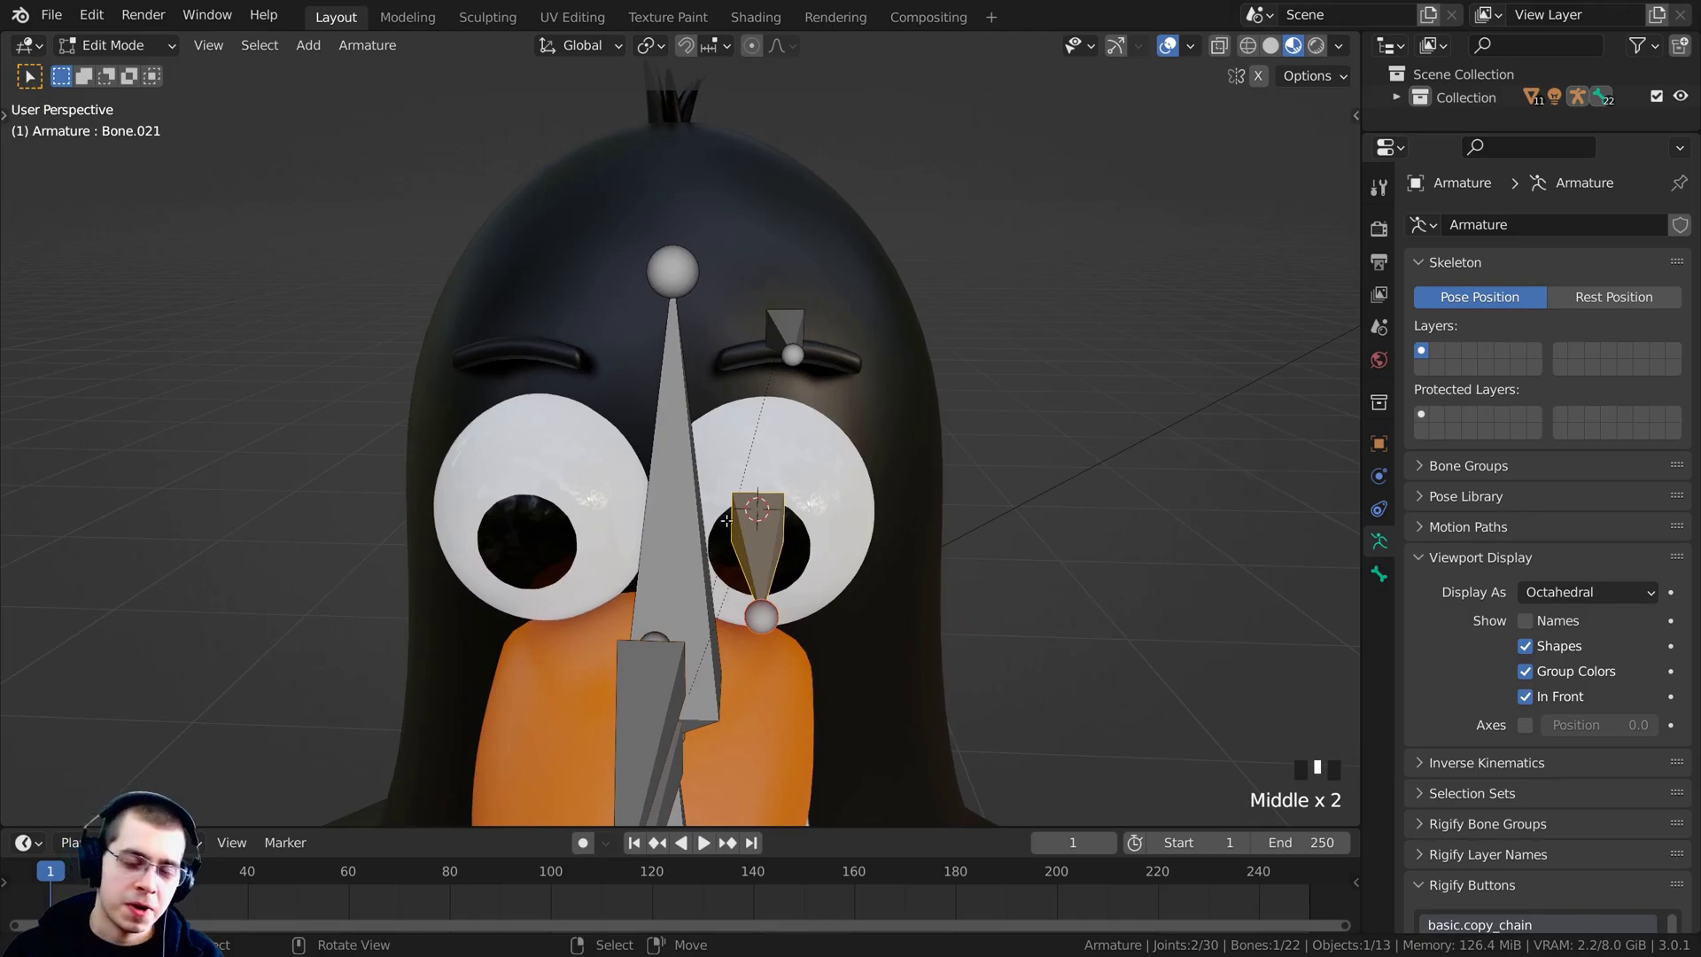
middle_drag(805, 407, 751, 324)
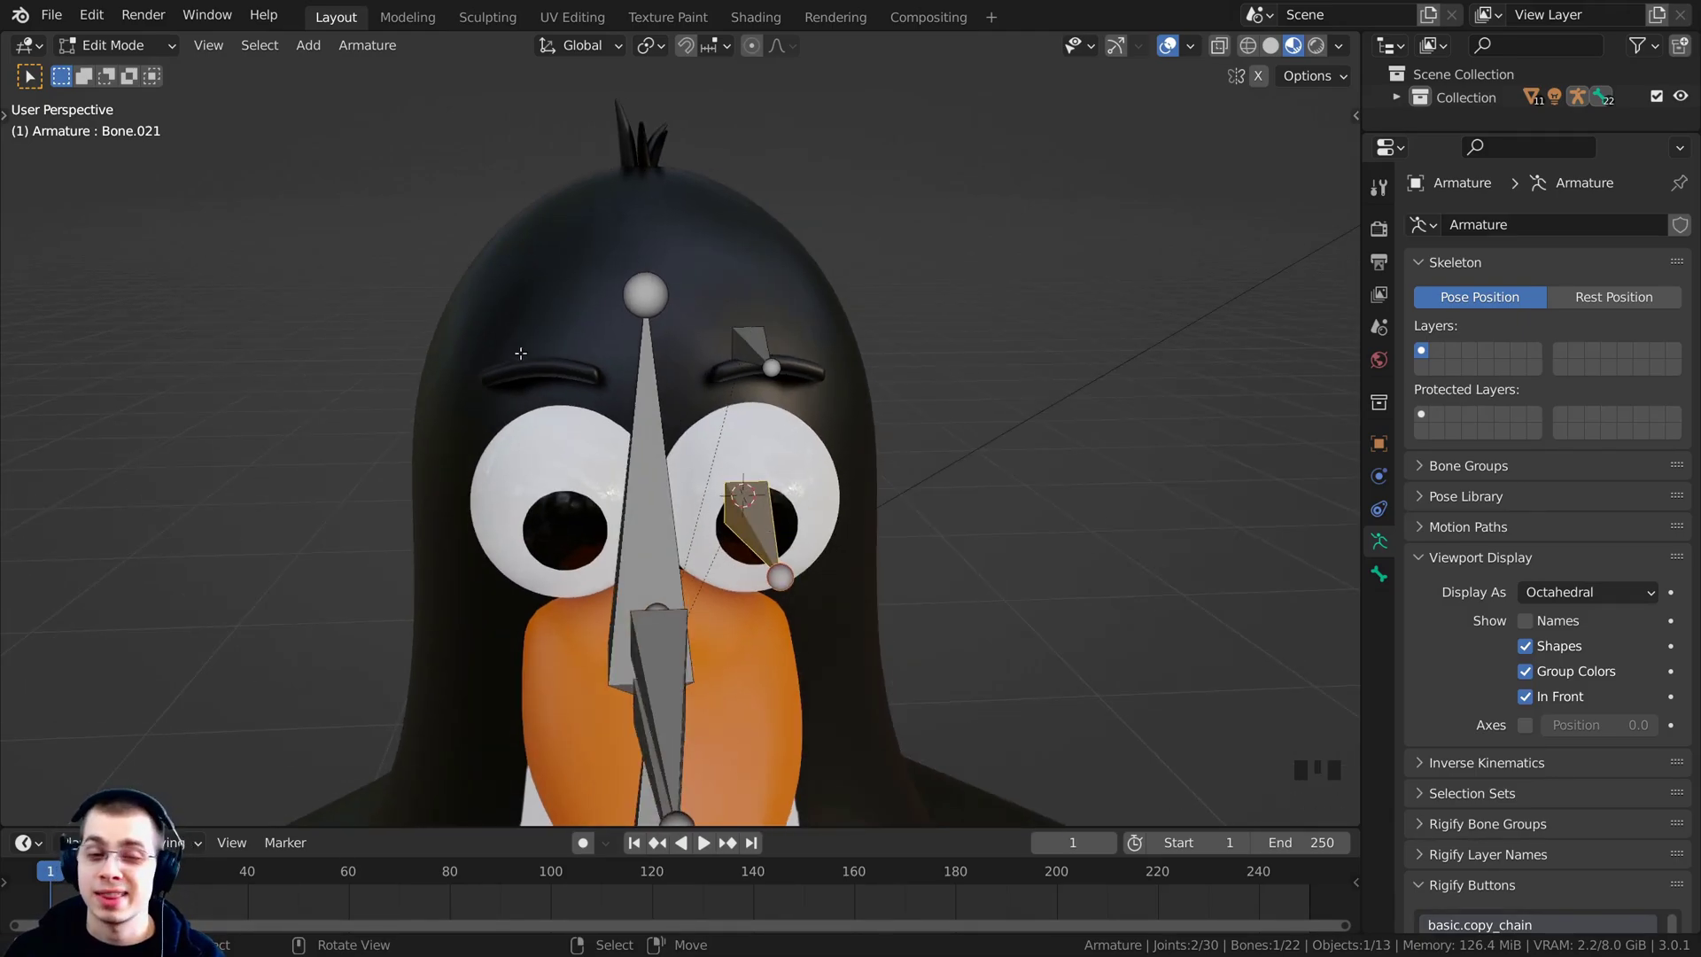
shift+middle_drag(623, 574, 878, 462)
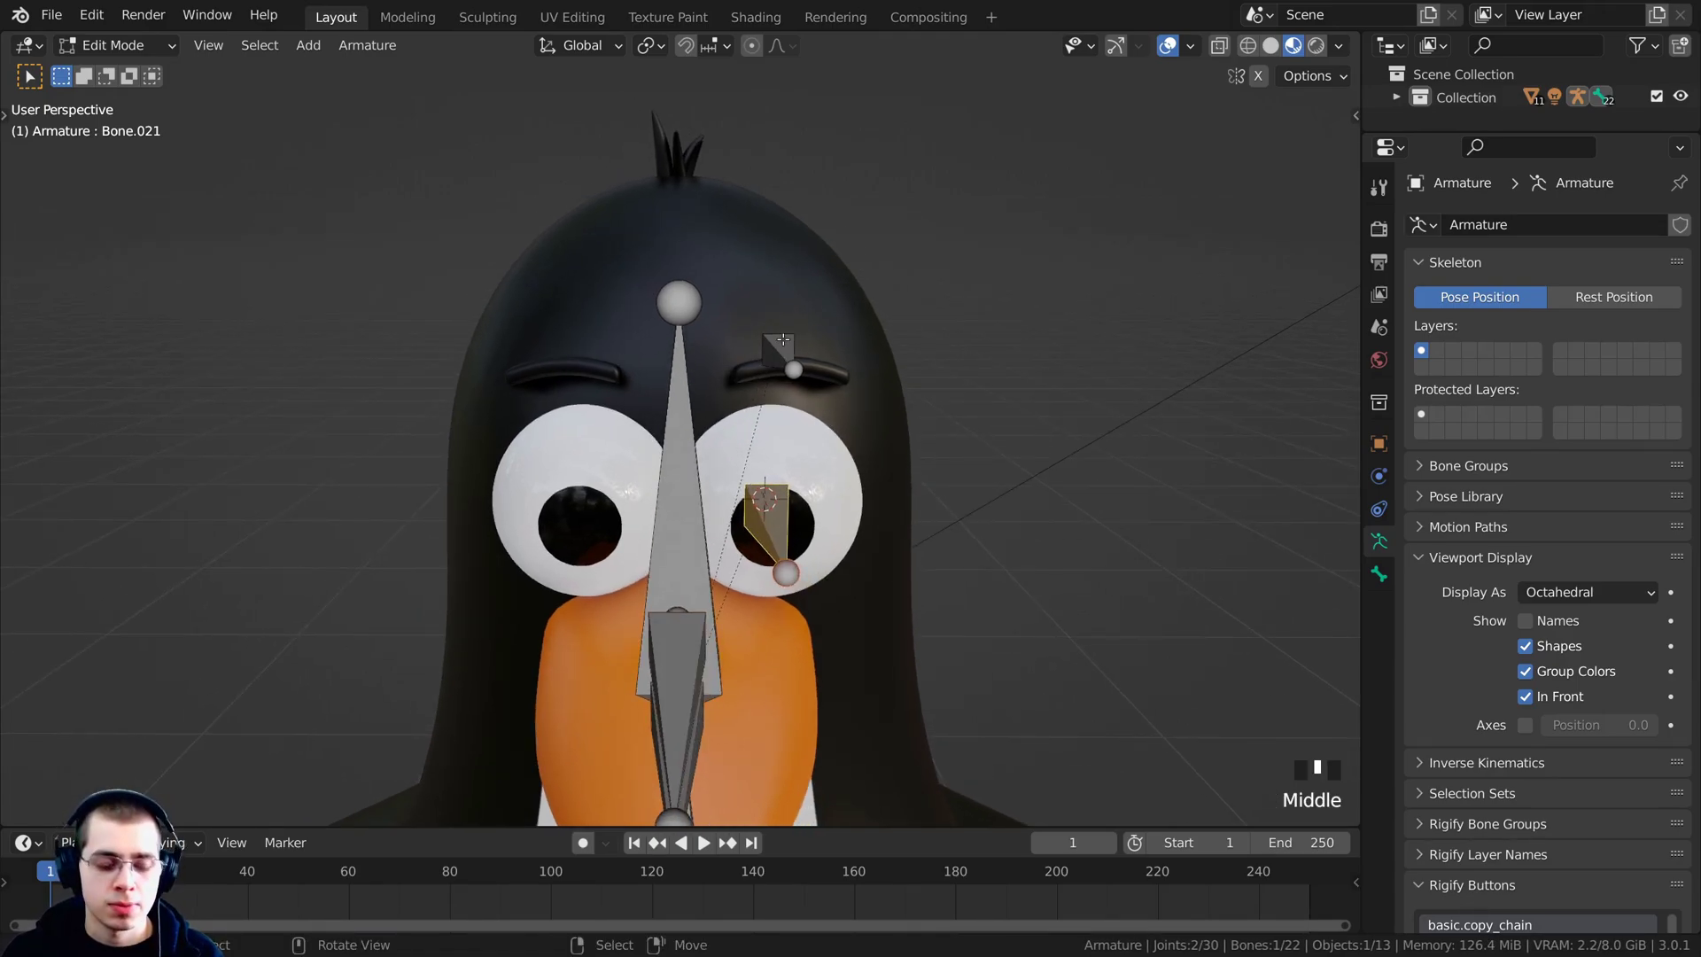
key(shift+c)
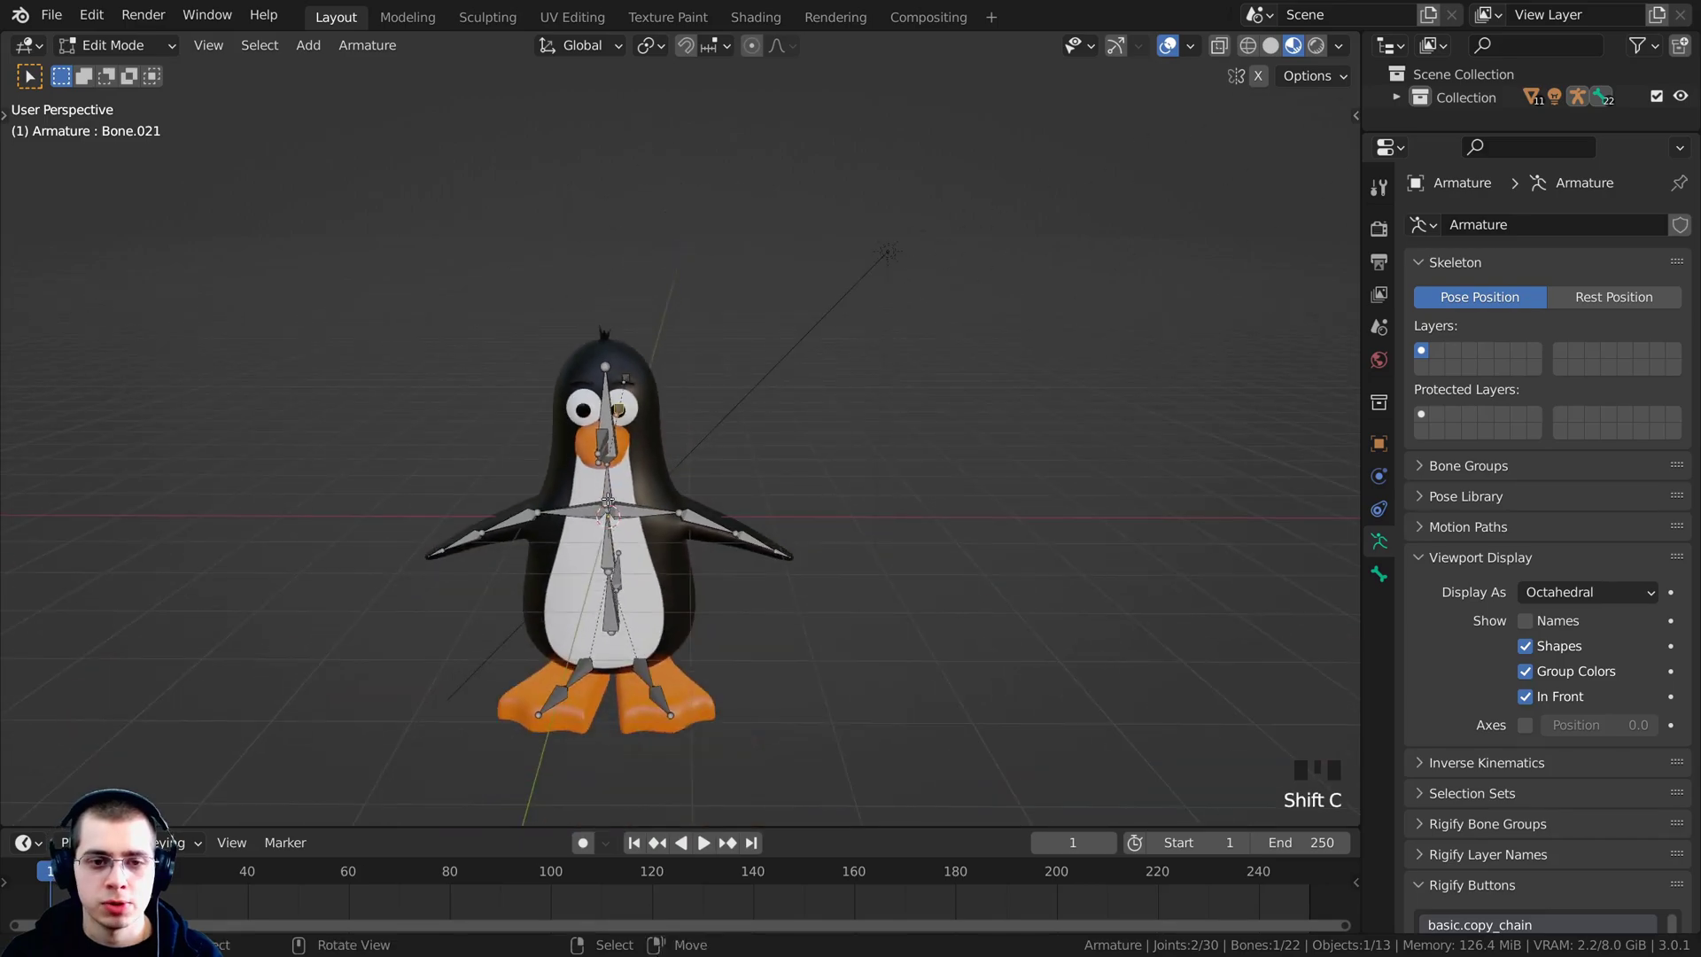
Select the left eyebrow bone together with the left eye bone.
shift+middle_drag(784, 340, 674, 402)
scroll(674, 402, up, 4)
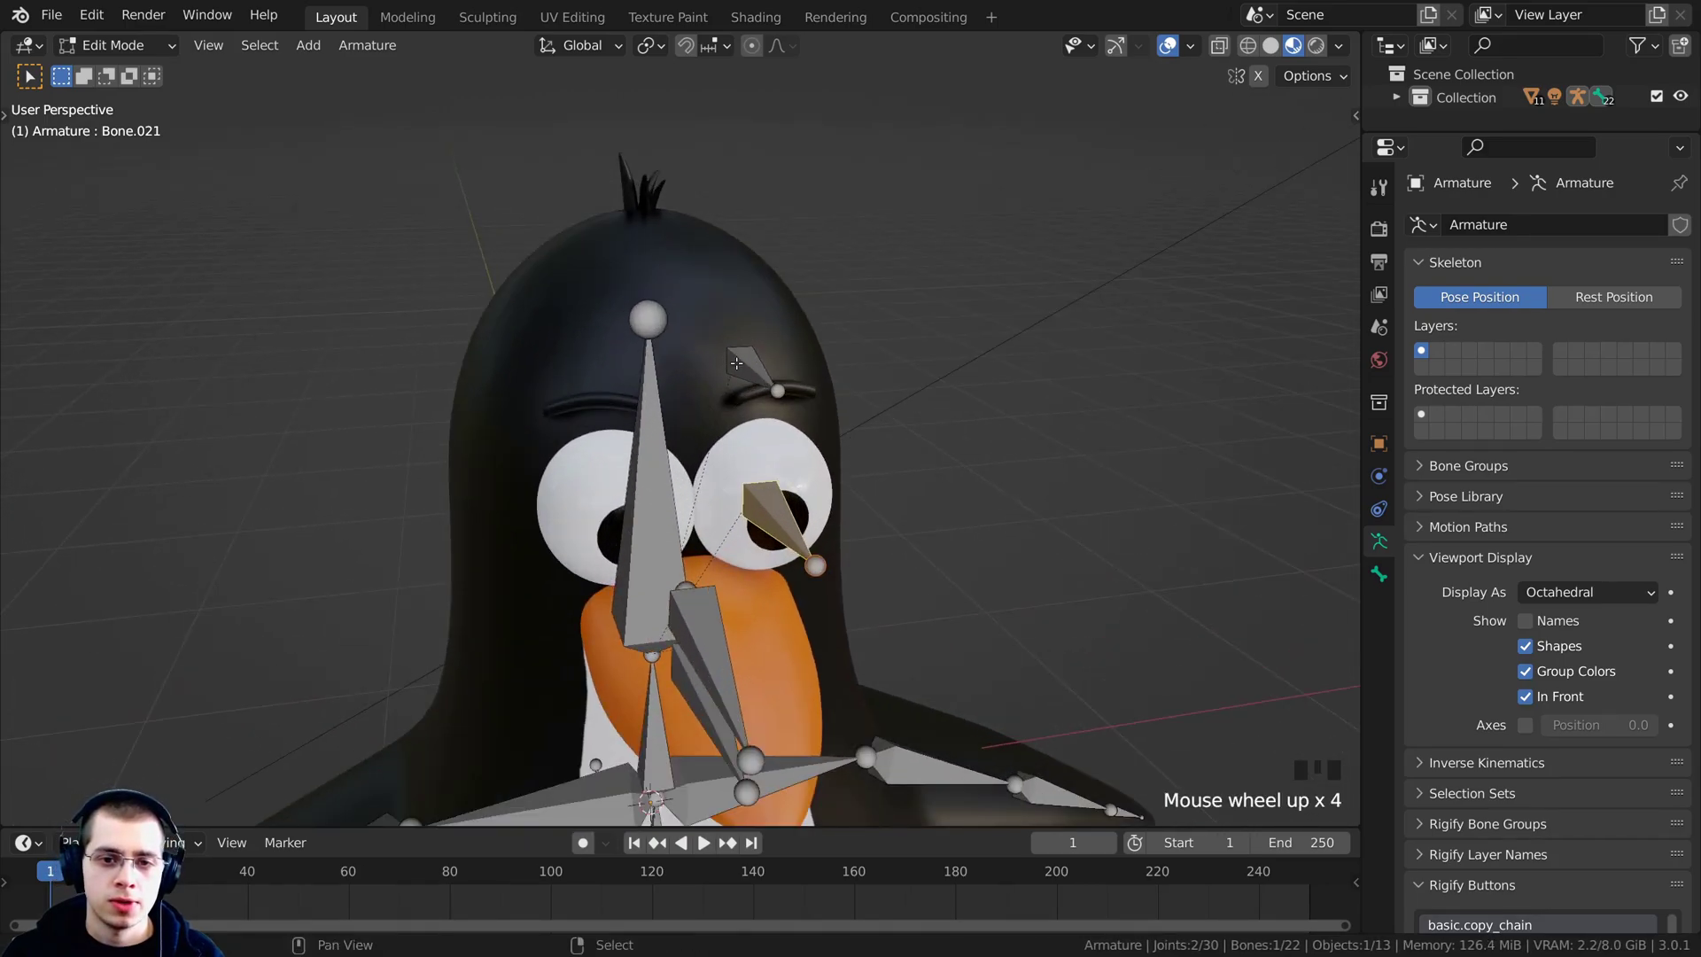
shift+right_click(757, 436)
shift+right_click(757, 435)
shift+right_click(757, 435)
shift+right_click(757, 436)
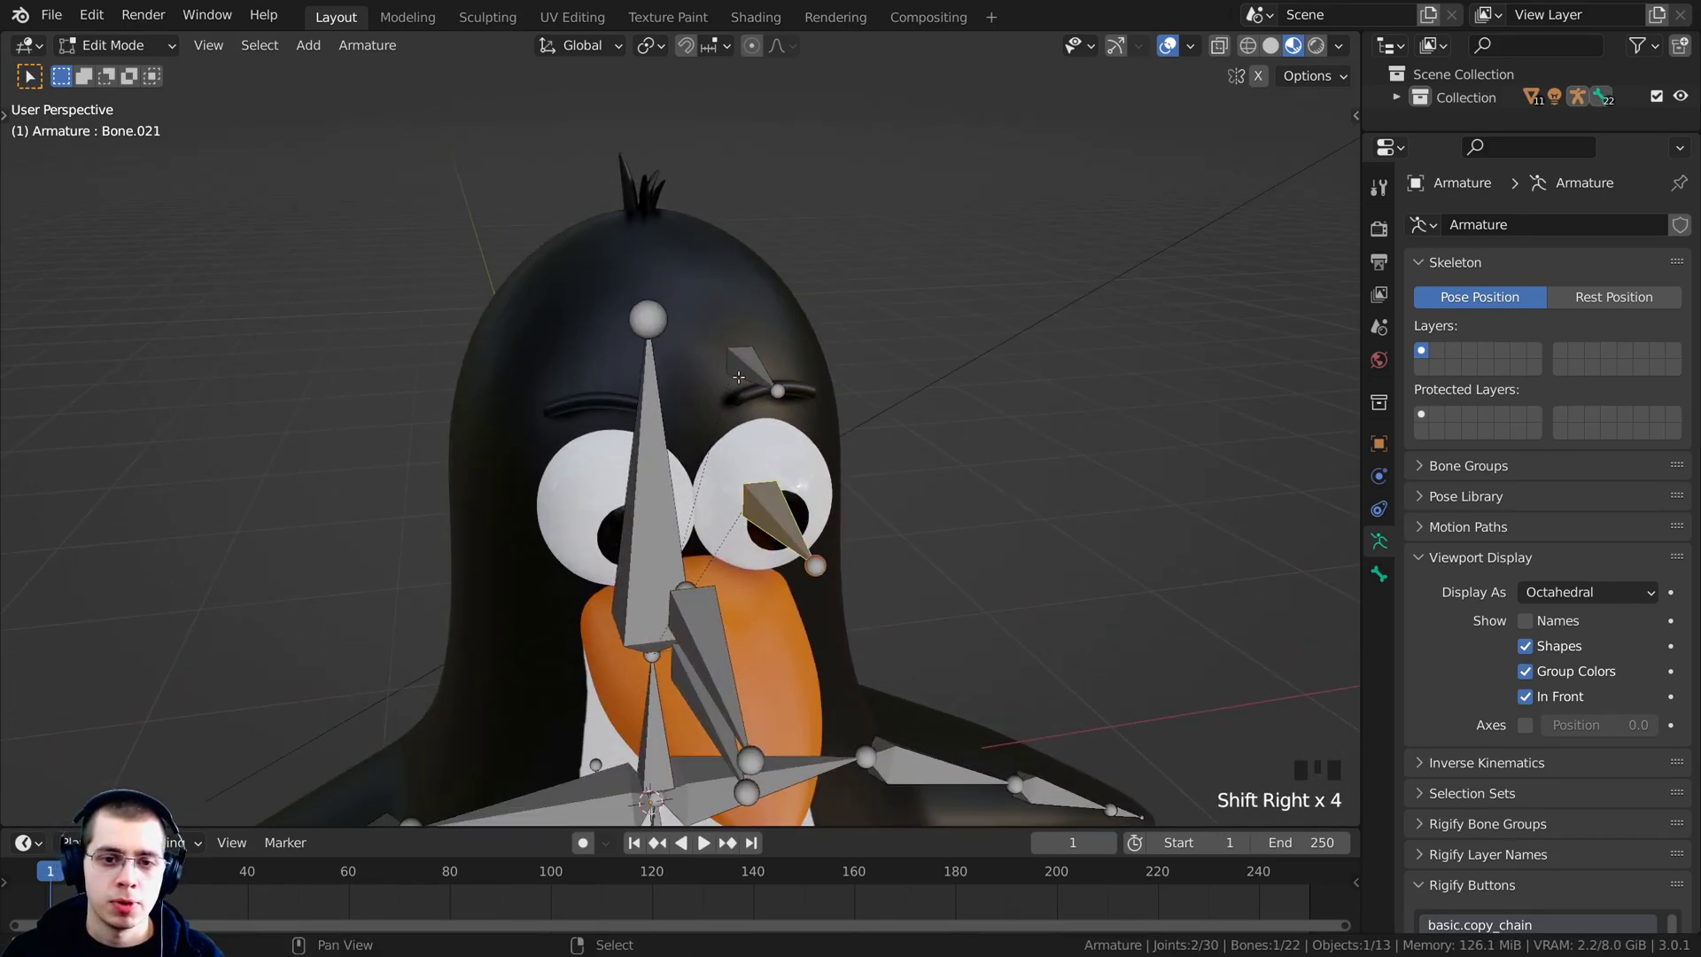
shift+right_click(757, 436)
shift+middle_drag(875, 584, 814, 511)
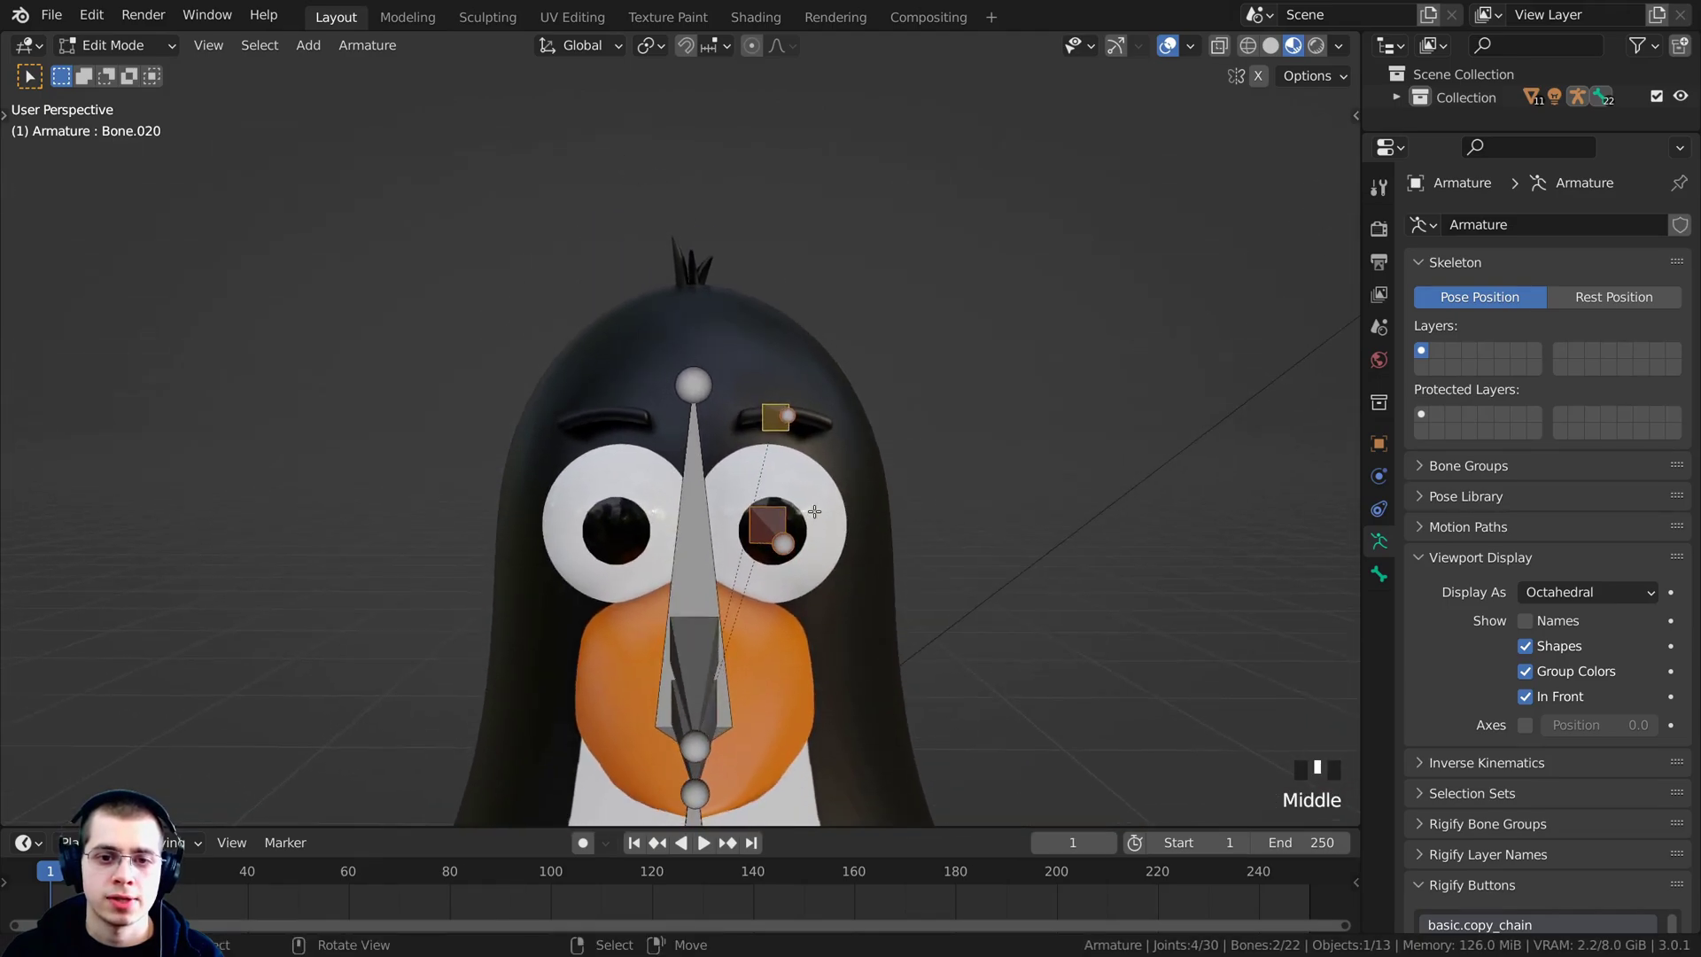
Set the transform pivot point to 3D Cursor and try scaling the two selected bones around it.
click(650, 51)
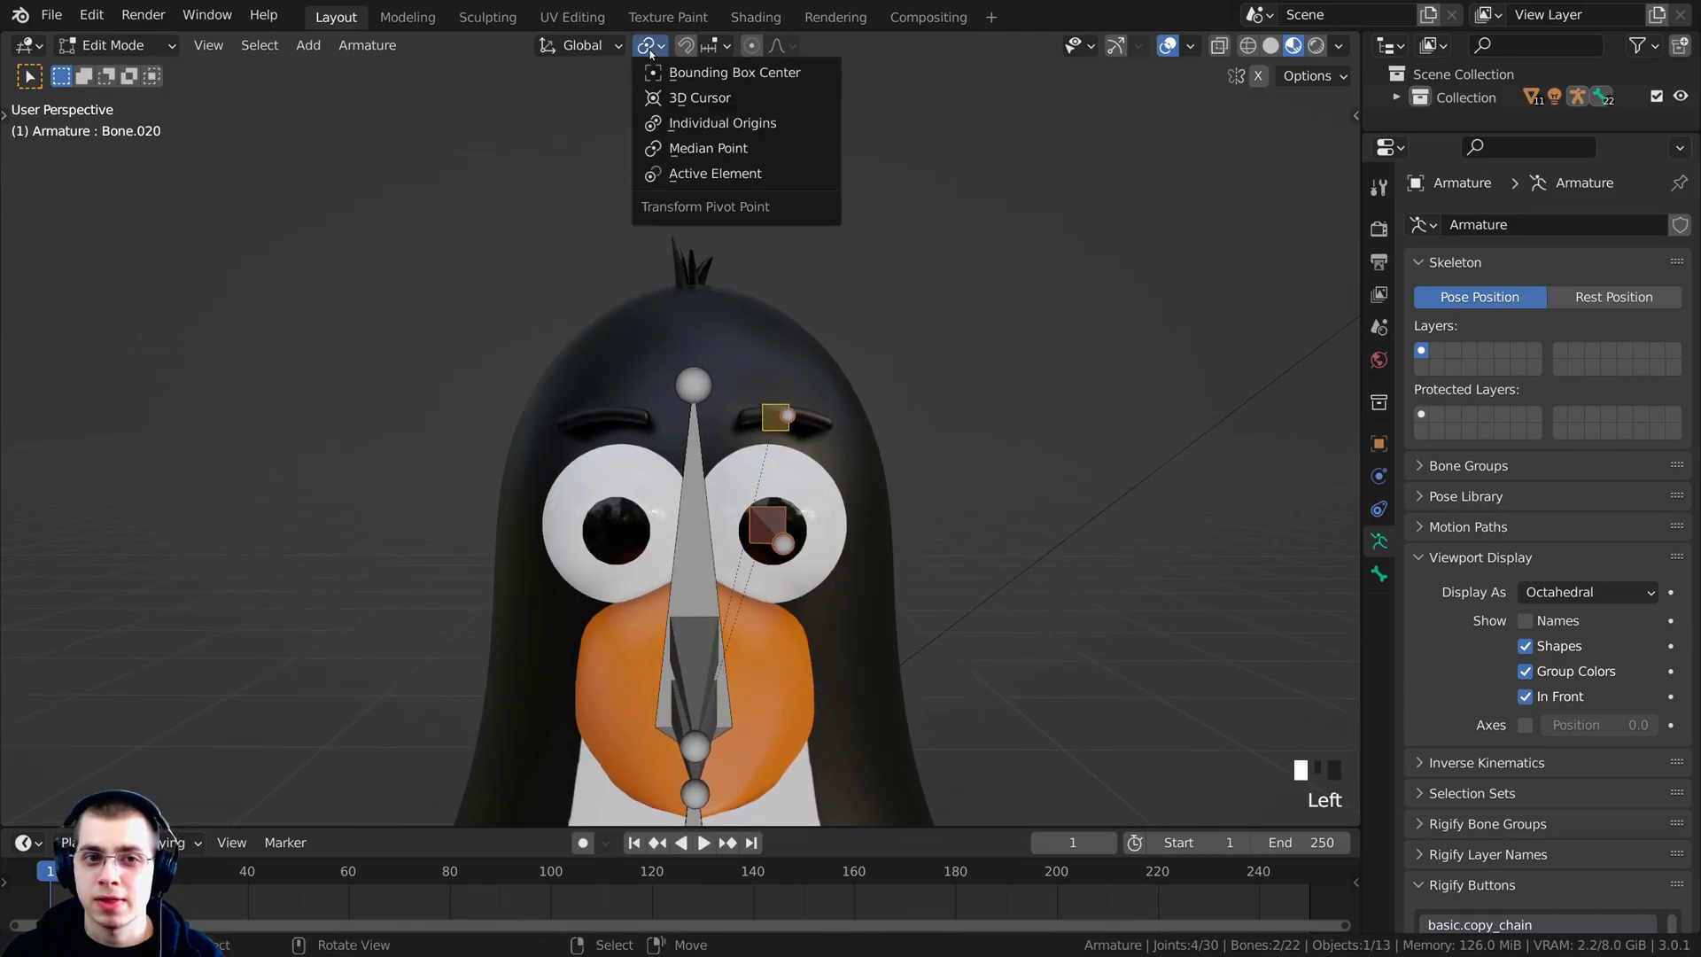
click(673, 98)
scroll(879, 557, down, 5)
key(s)
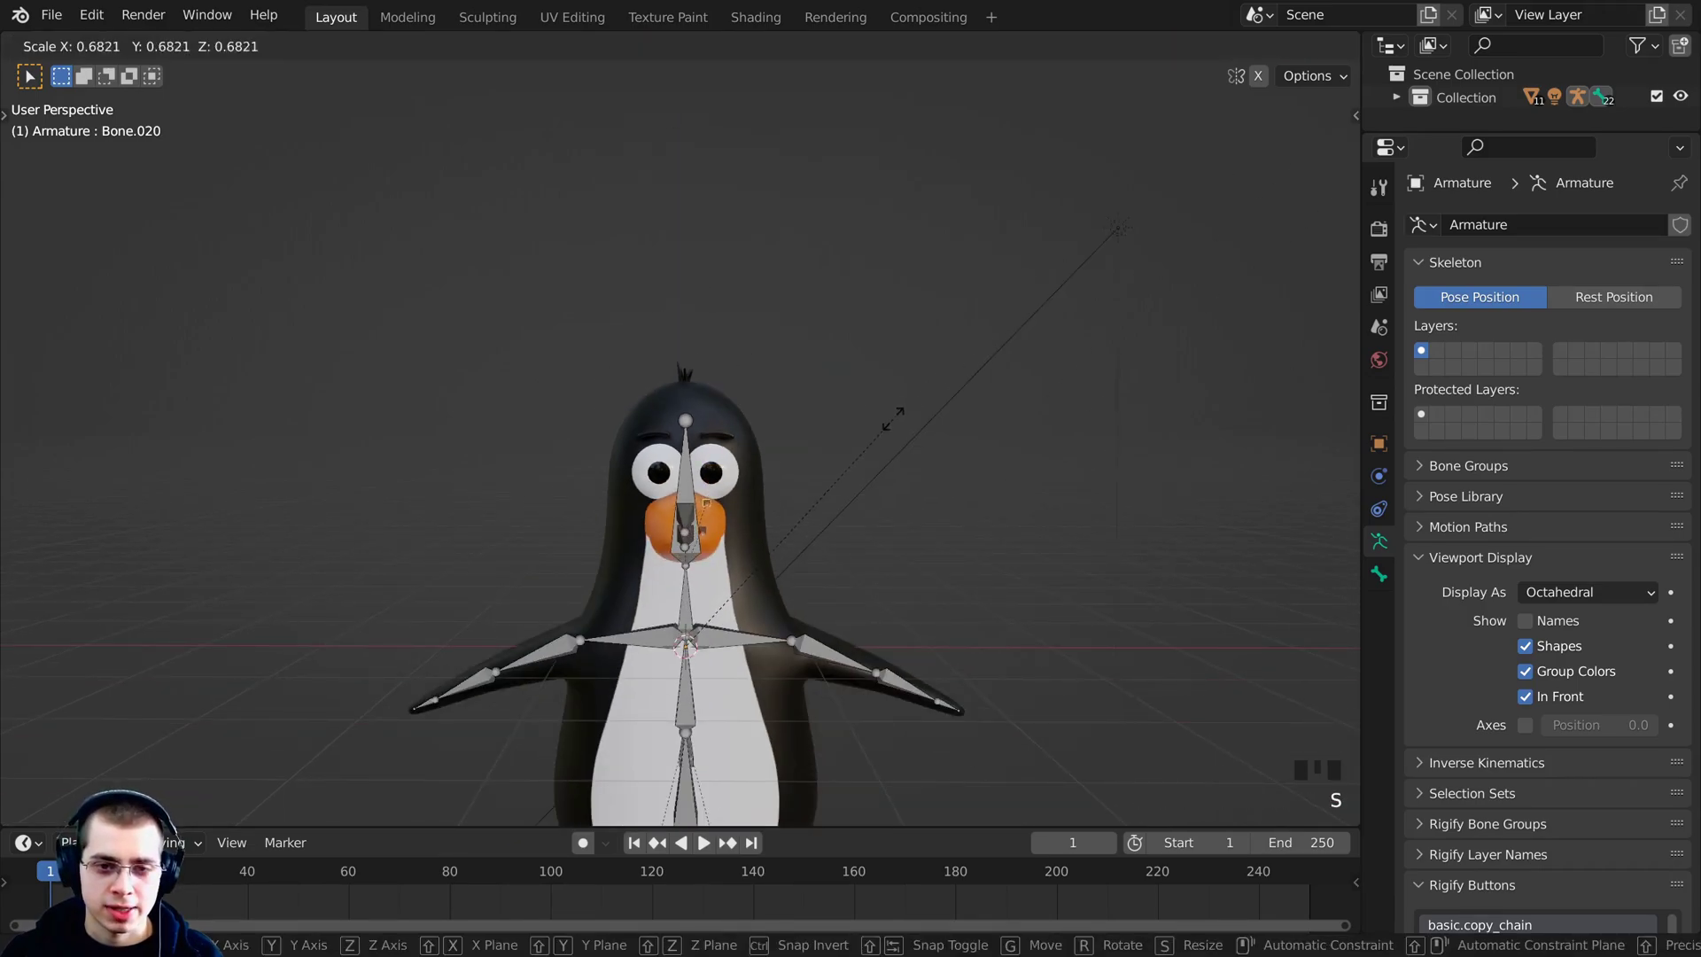
right_click(841, 425)
scroll(683, 671, up, 3)
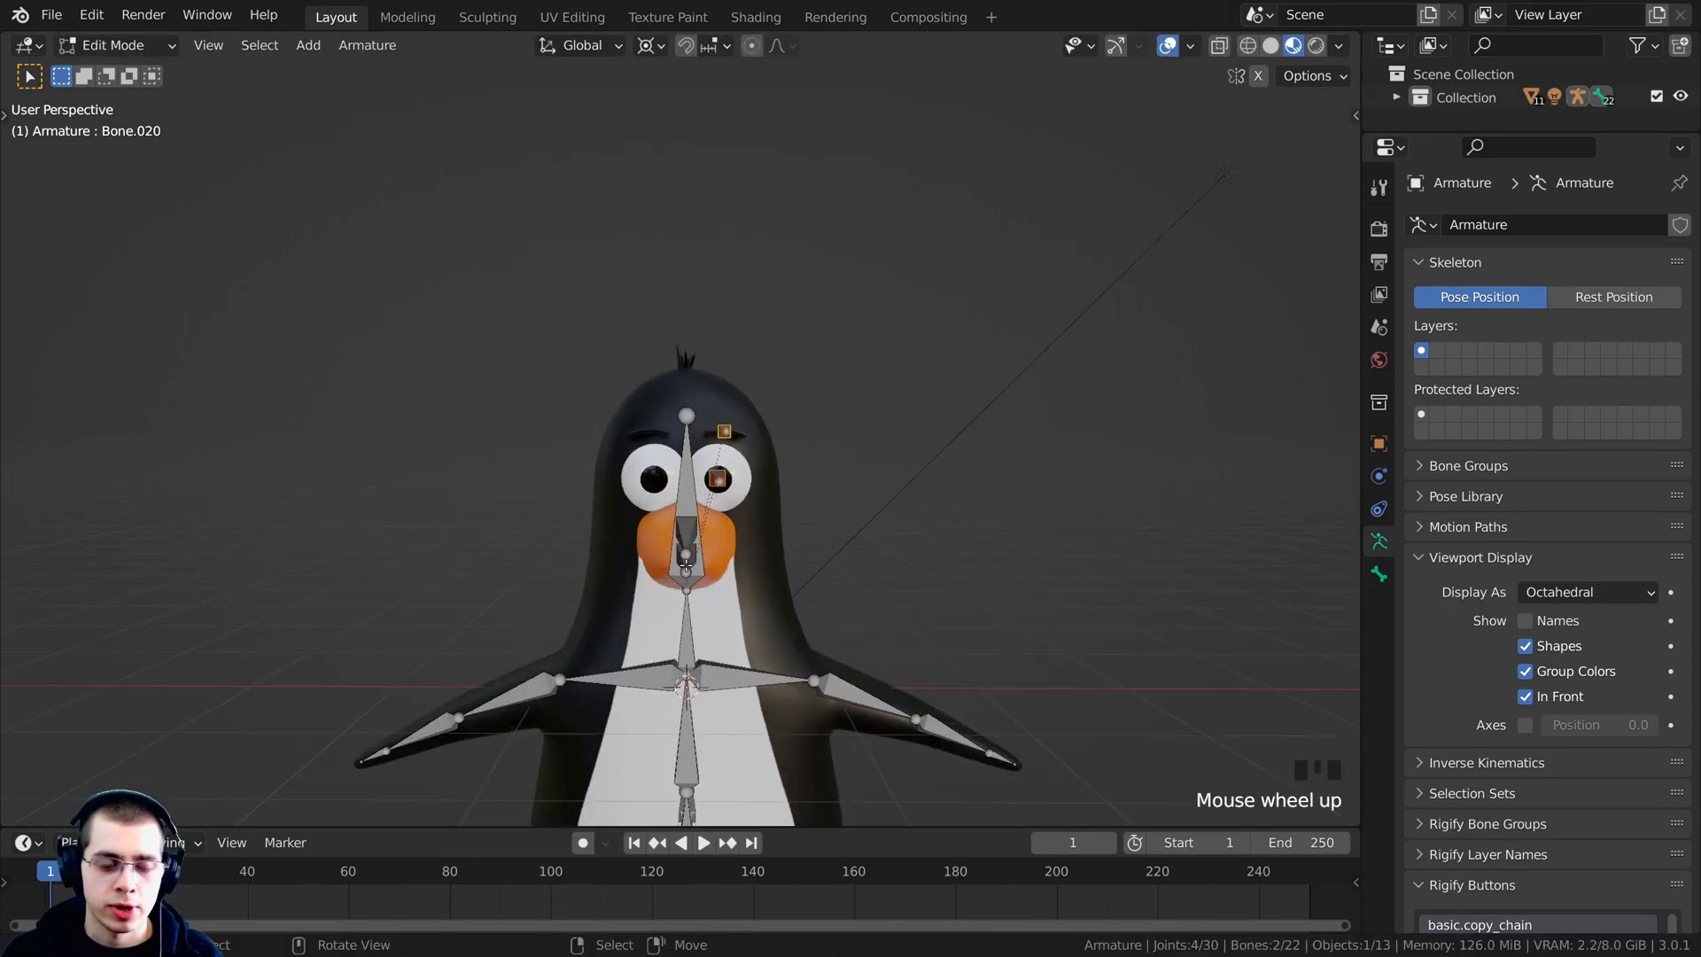
Duplicate the left eyebrow and eye bones in place and mirror the copies to the right side by scaling -1 along X.
key(shift+d)
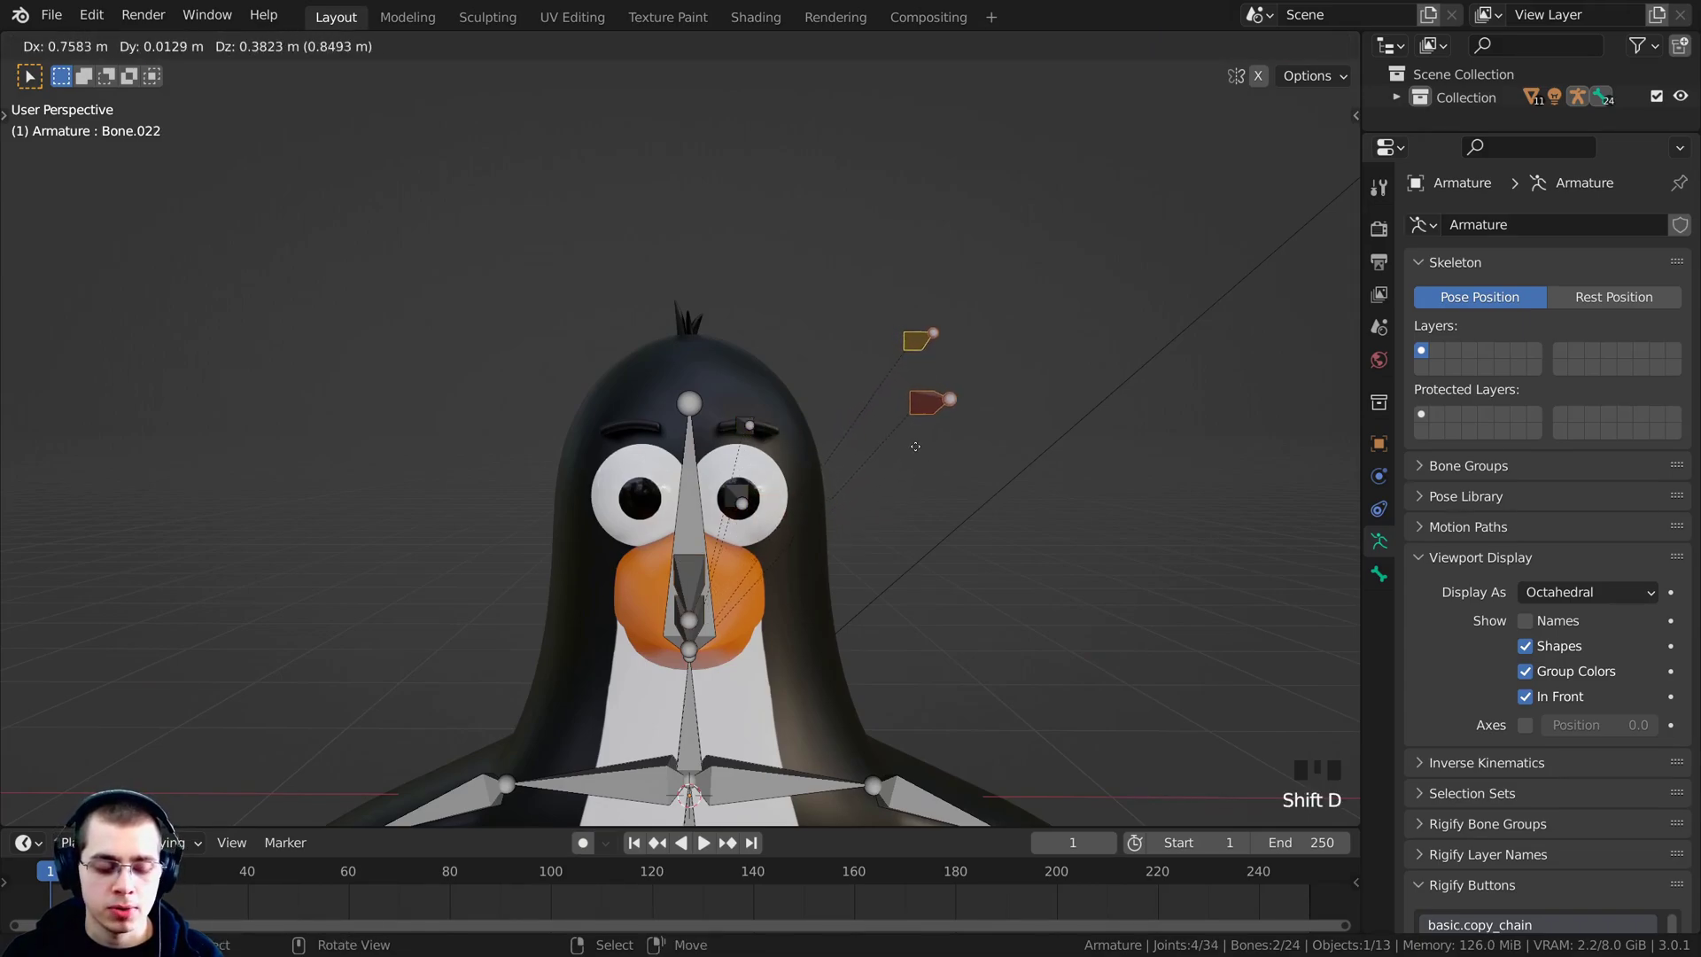
key(s)
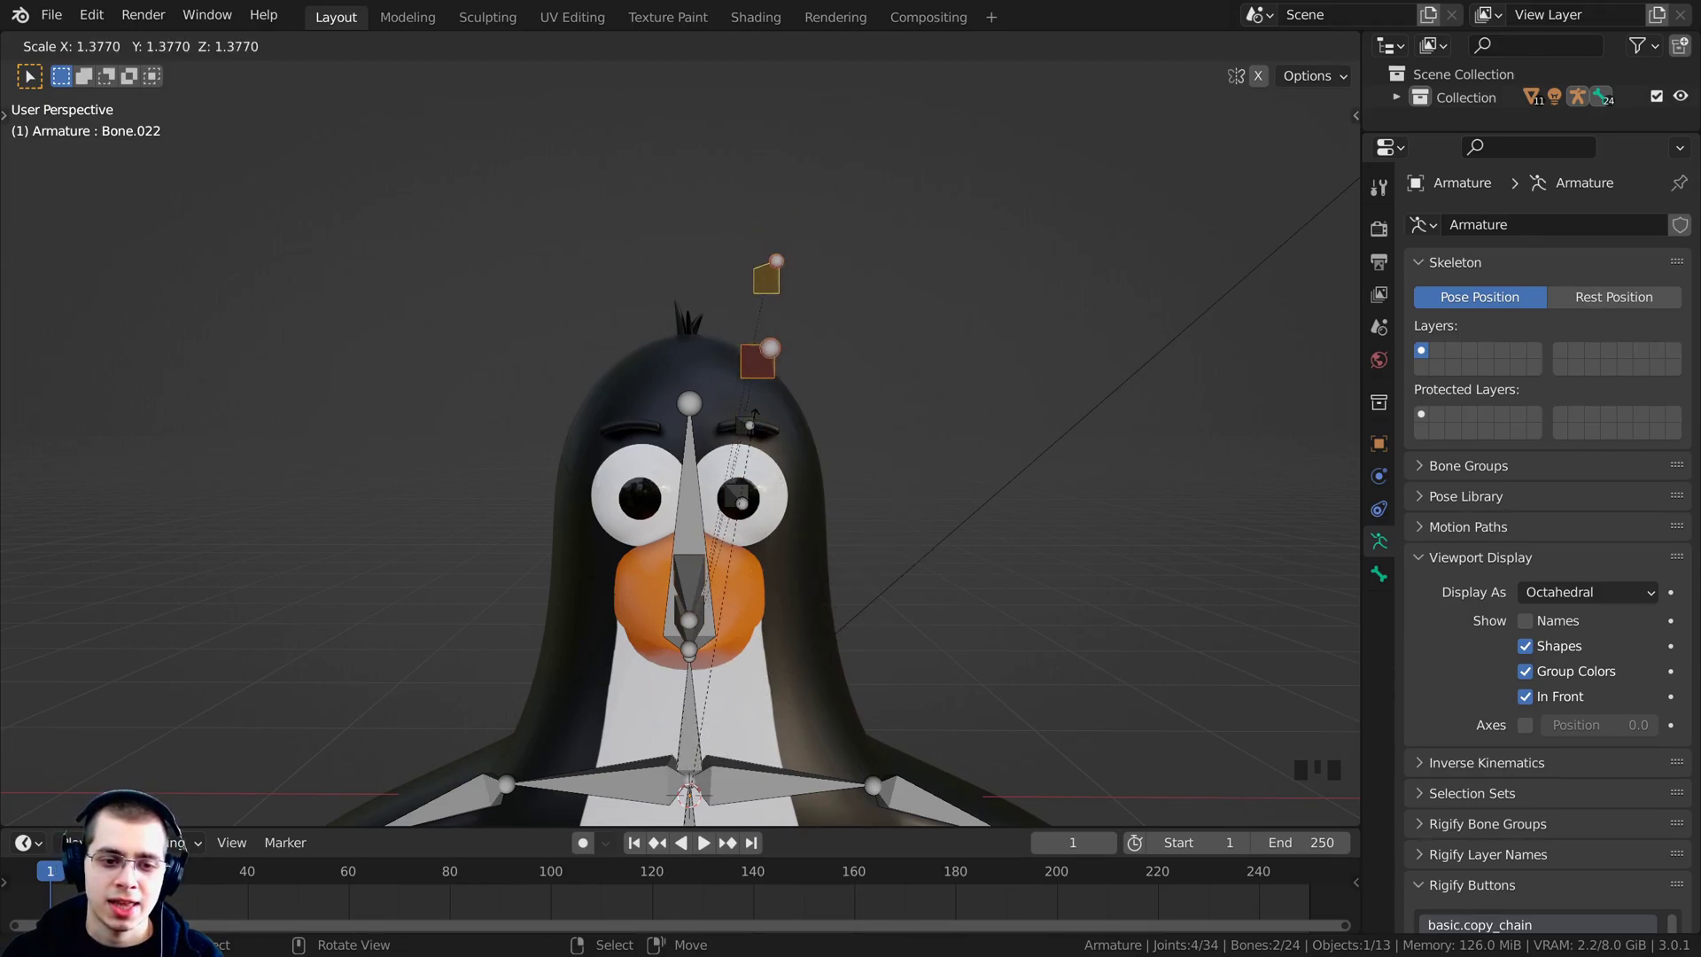
key(x)
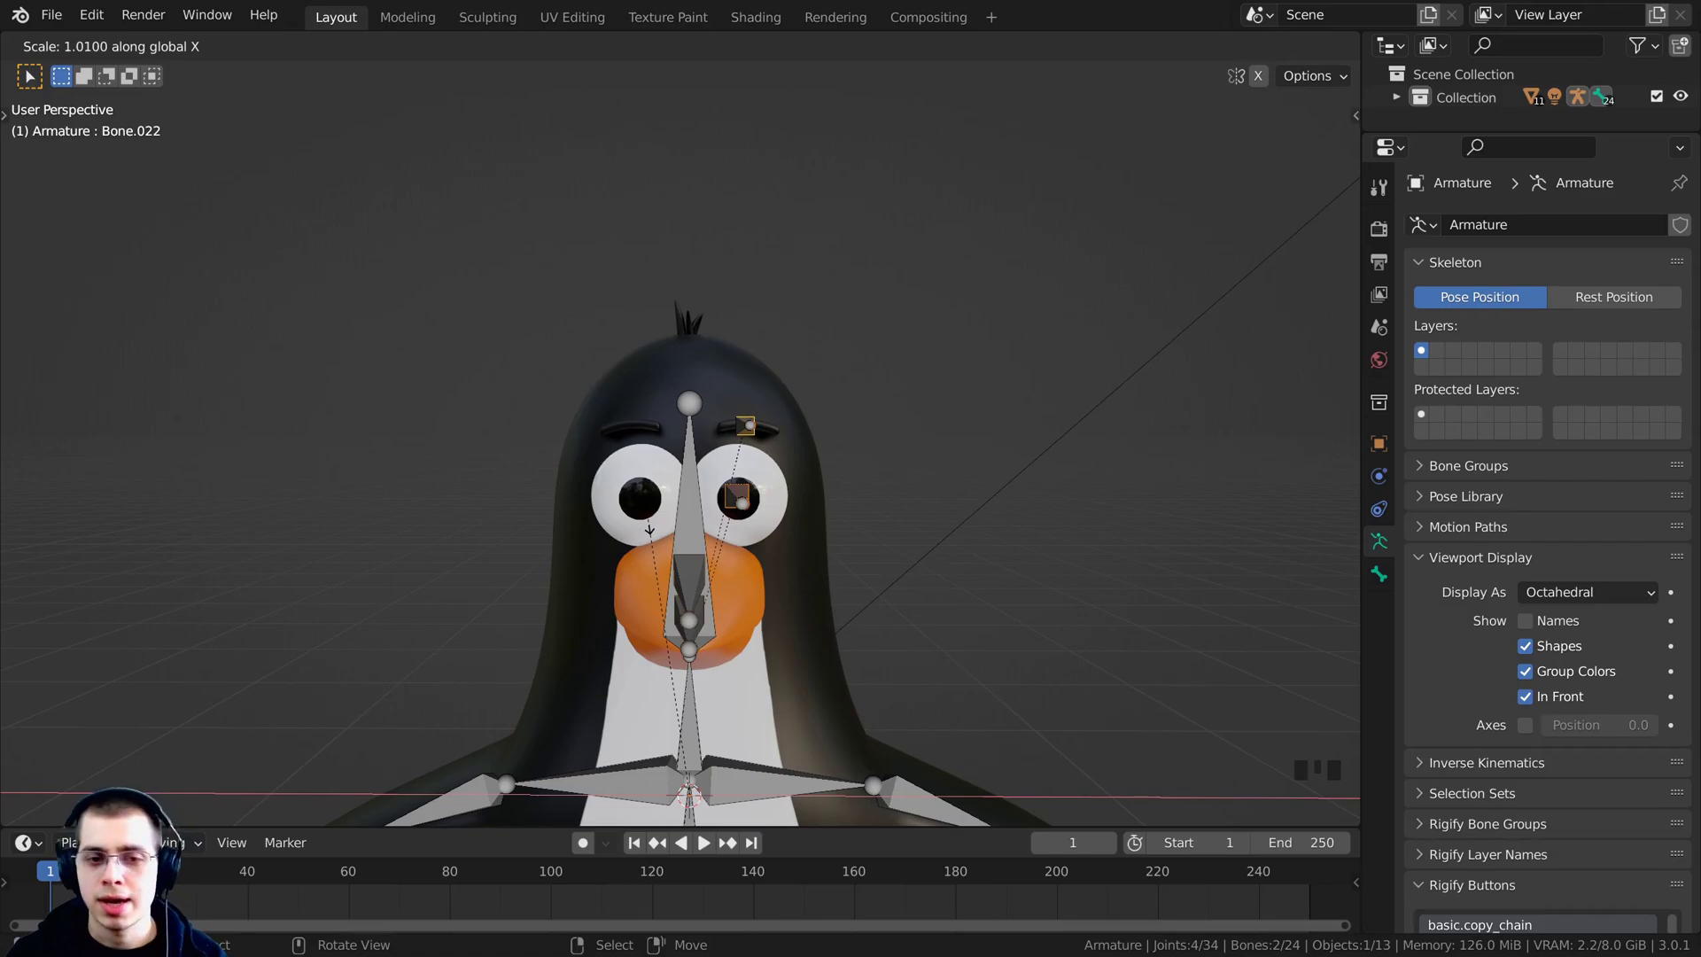
text(-1)
key(Return)
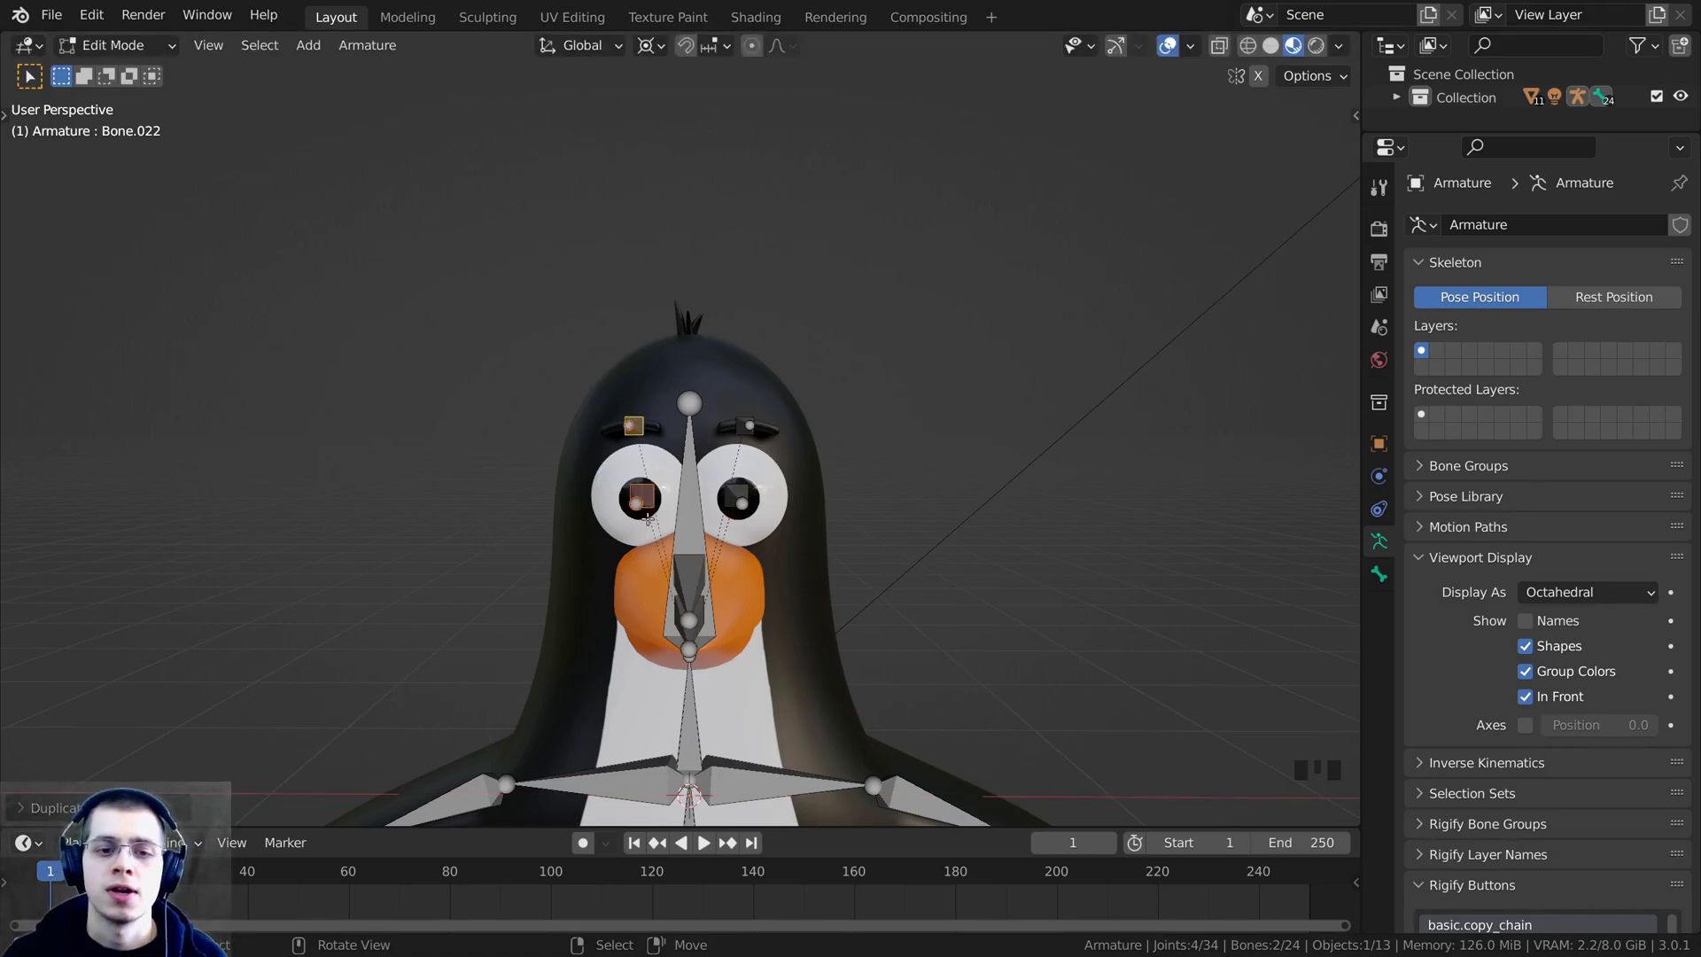
scroll(697, 376, up, 3)
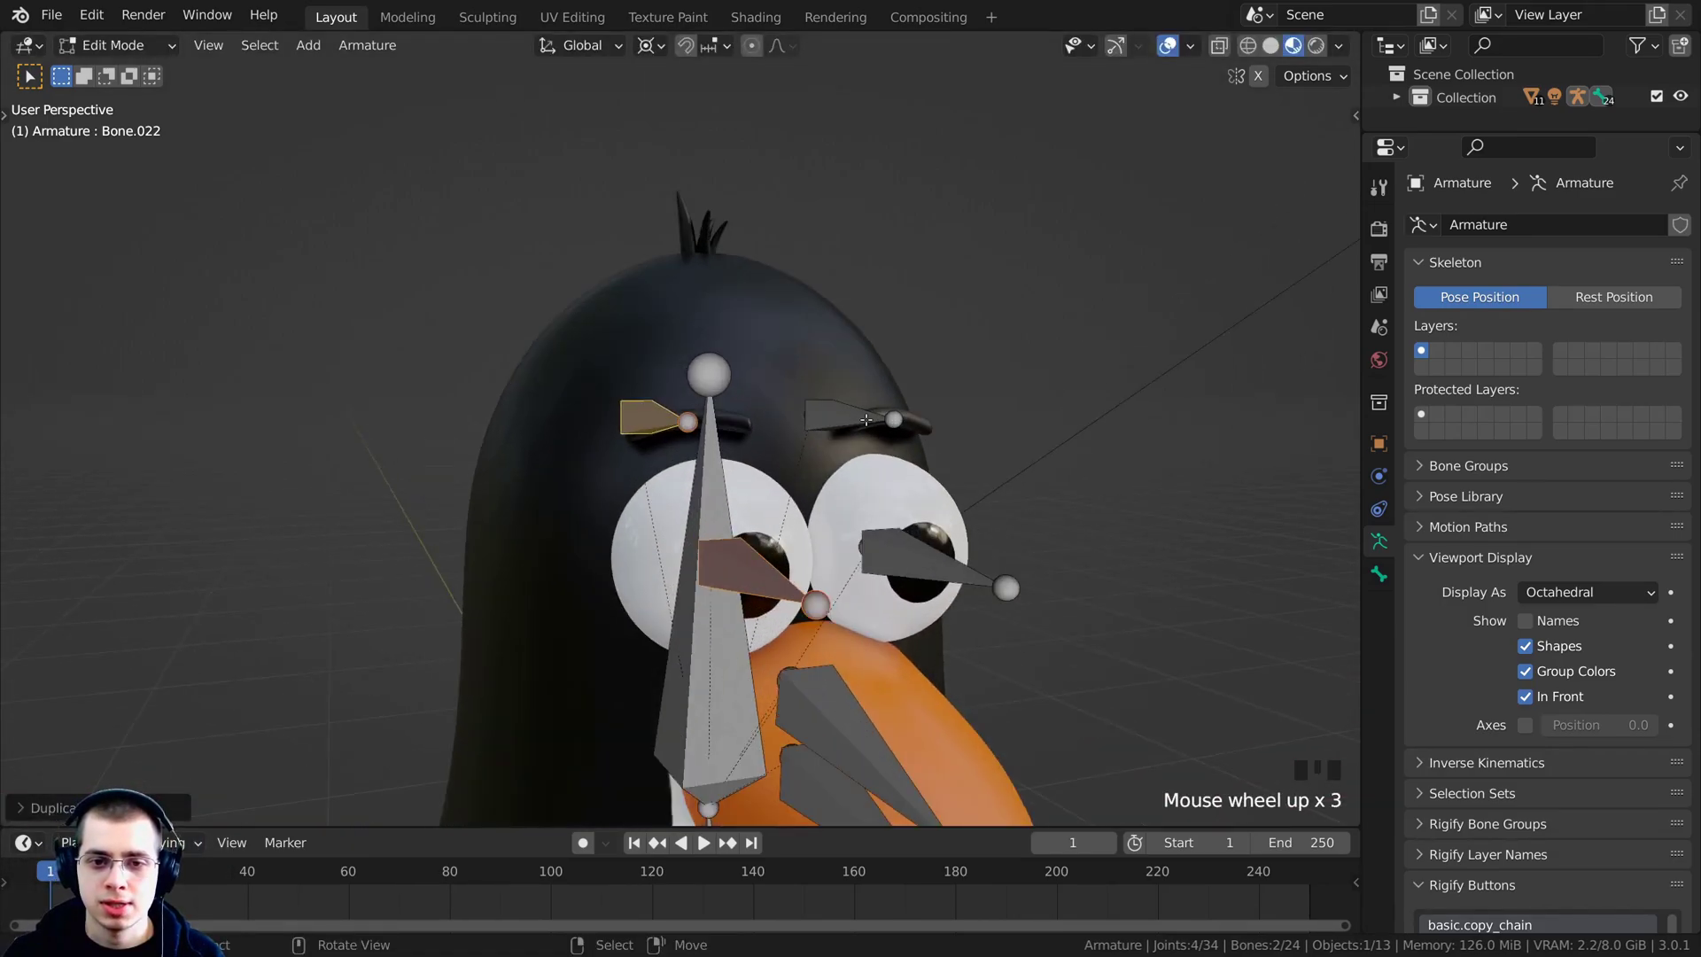
middle_drag(865, 419, 763, 442)
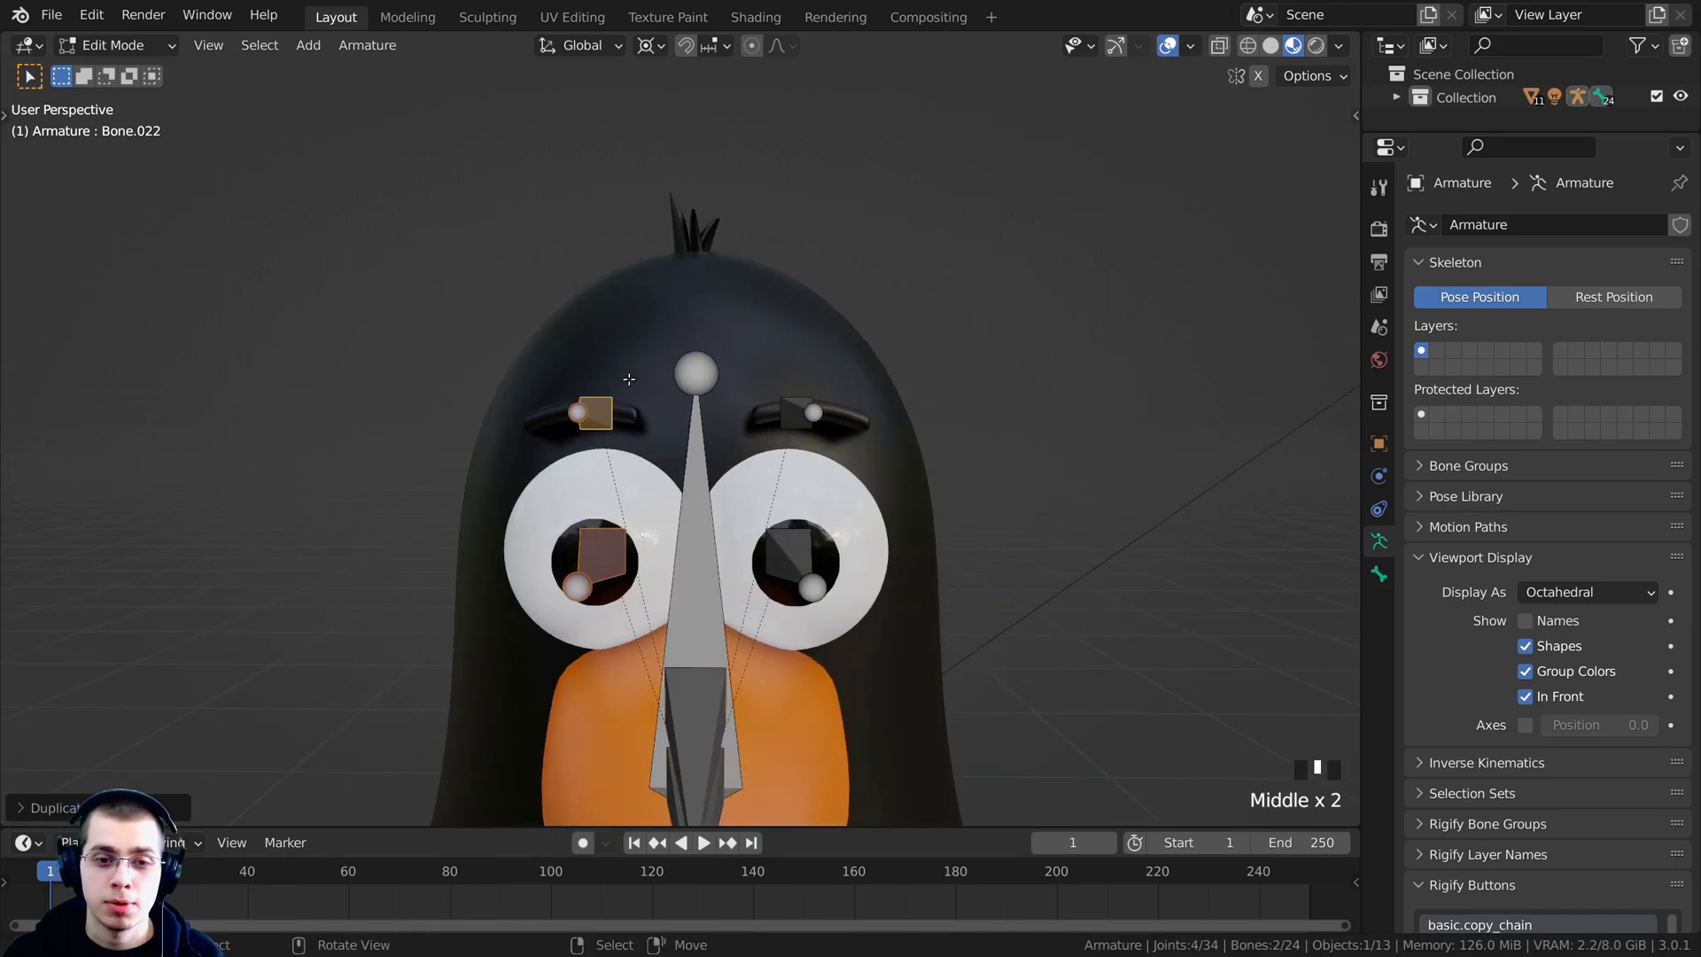
middle_drag(628, 379, 726, 442)
shift+middle_drag(727, 443, 1020, 549)
In Object Mode, select the left eyeball and add the armature to the selection, then enter Pose Mode.
click(106, 46)
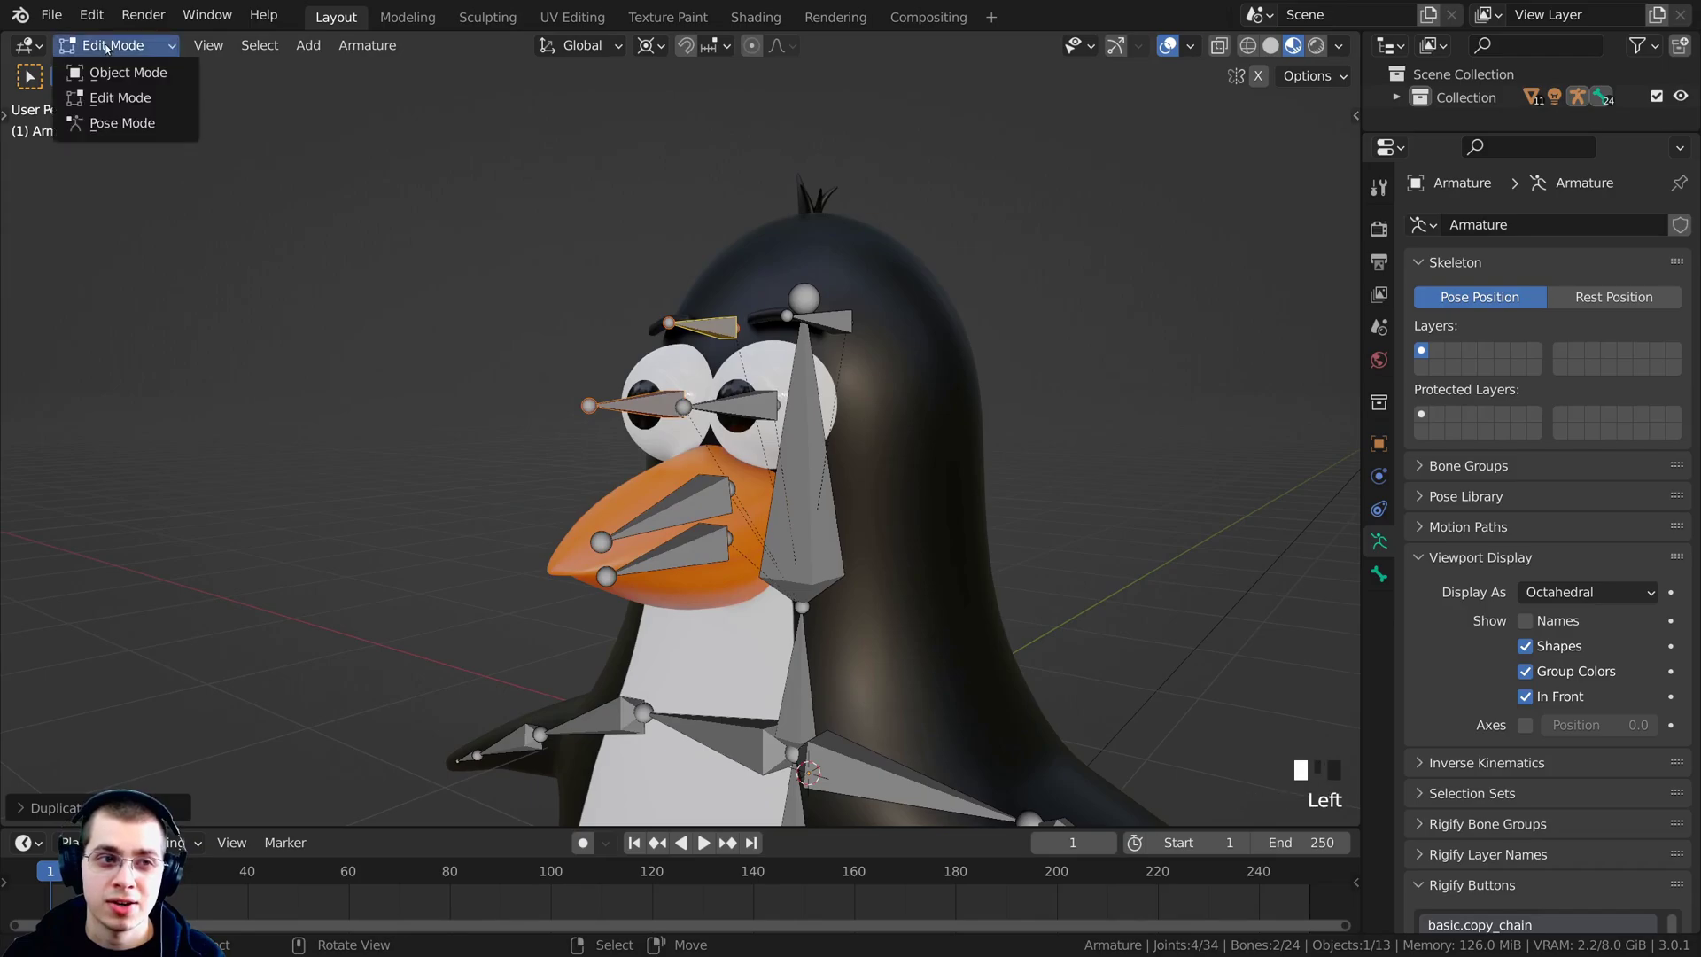
click(127, 73)
shift+middle_drag(641, 482, 583, 413)
scroll(645, 475, up, 3)
middle_drag(645, 476, 663, 407)
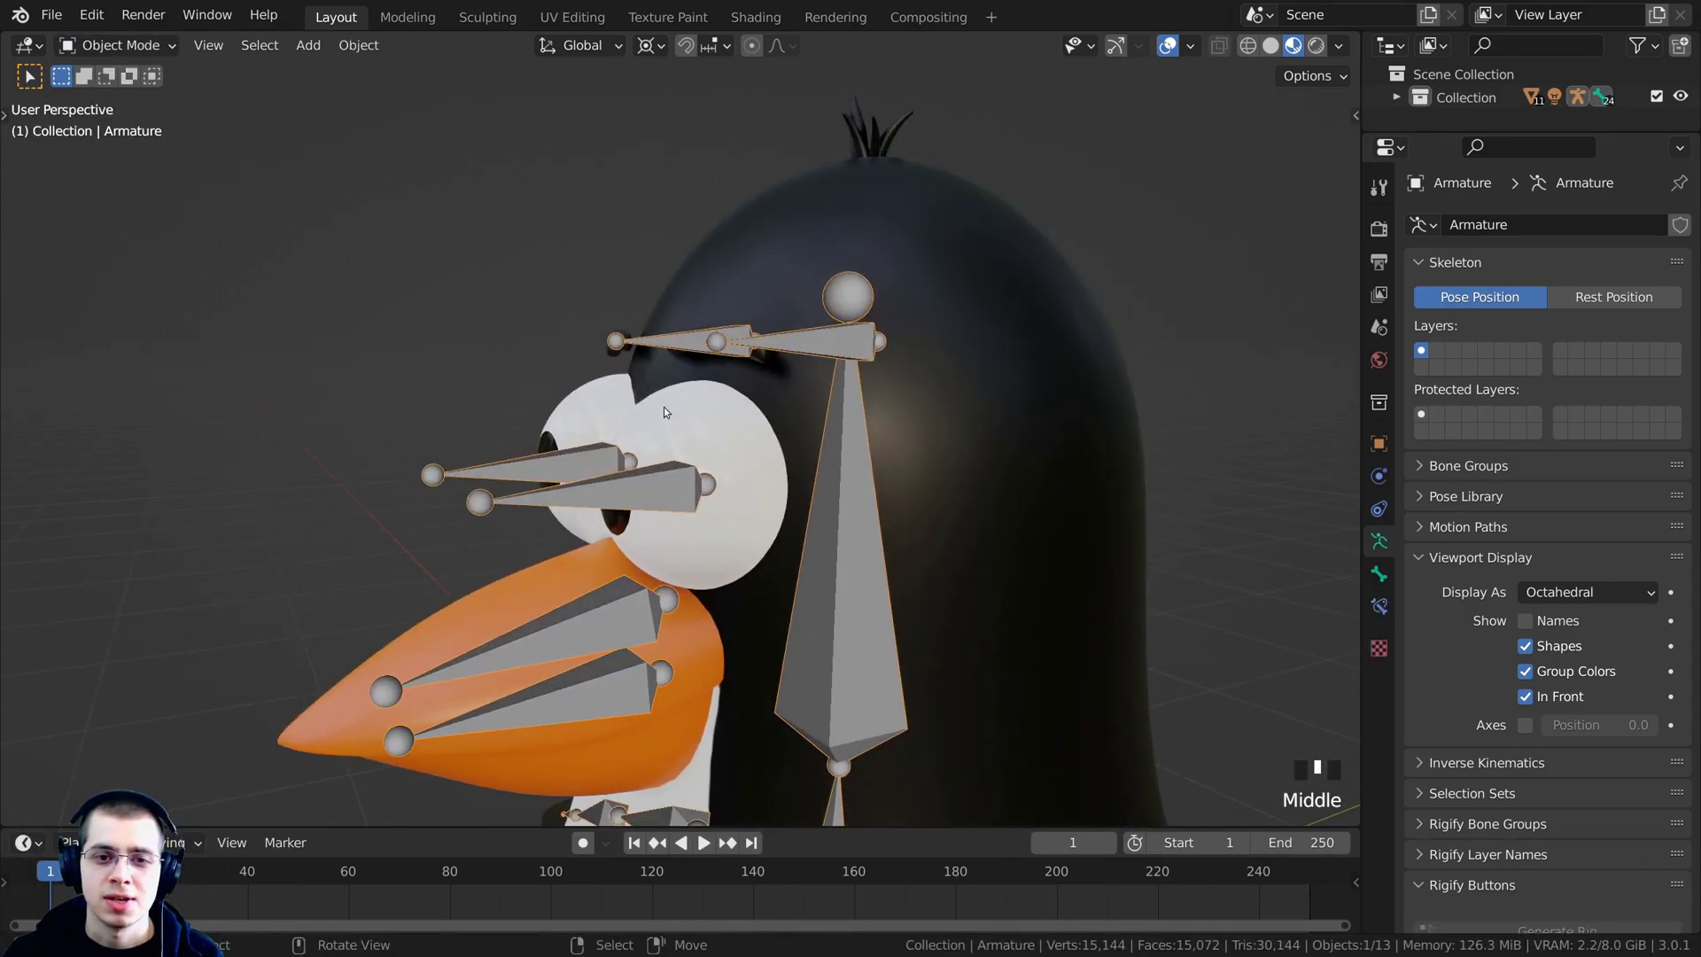
right_click(683, 411)
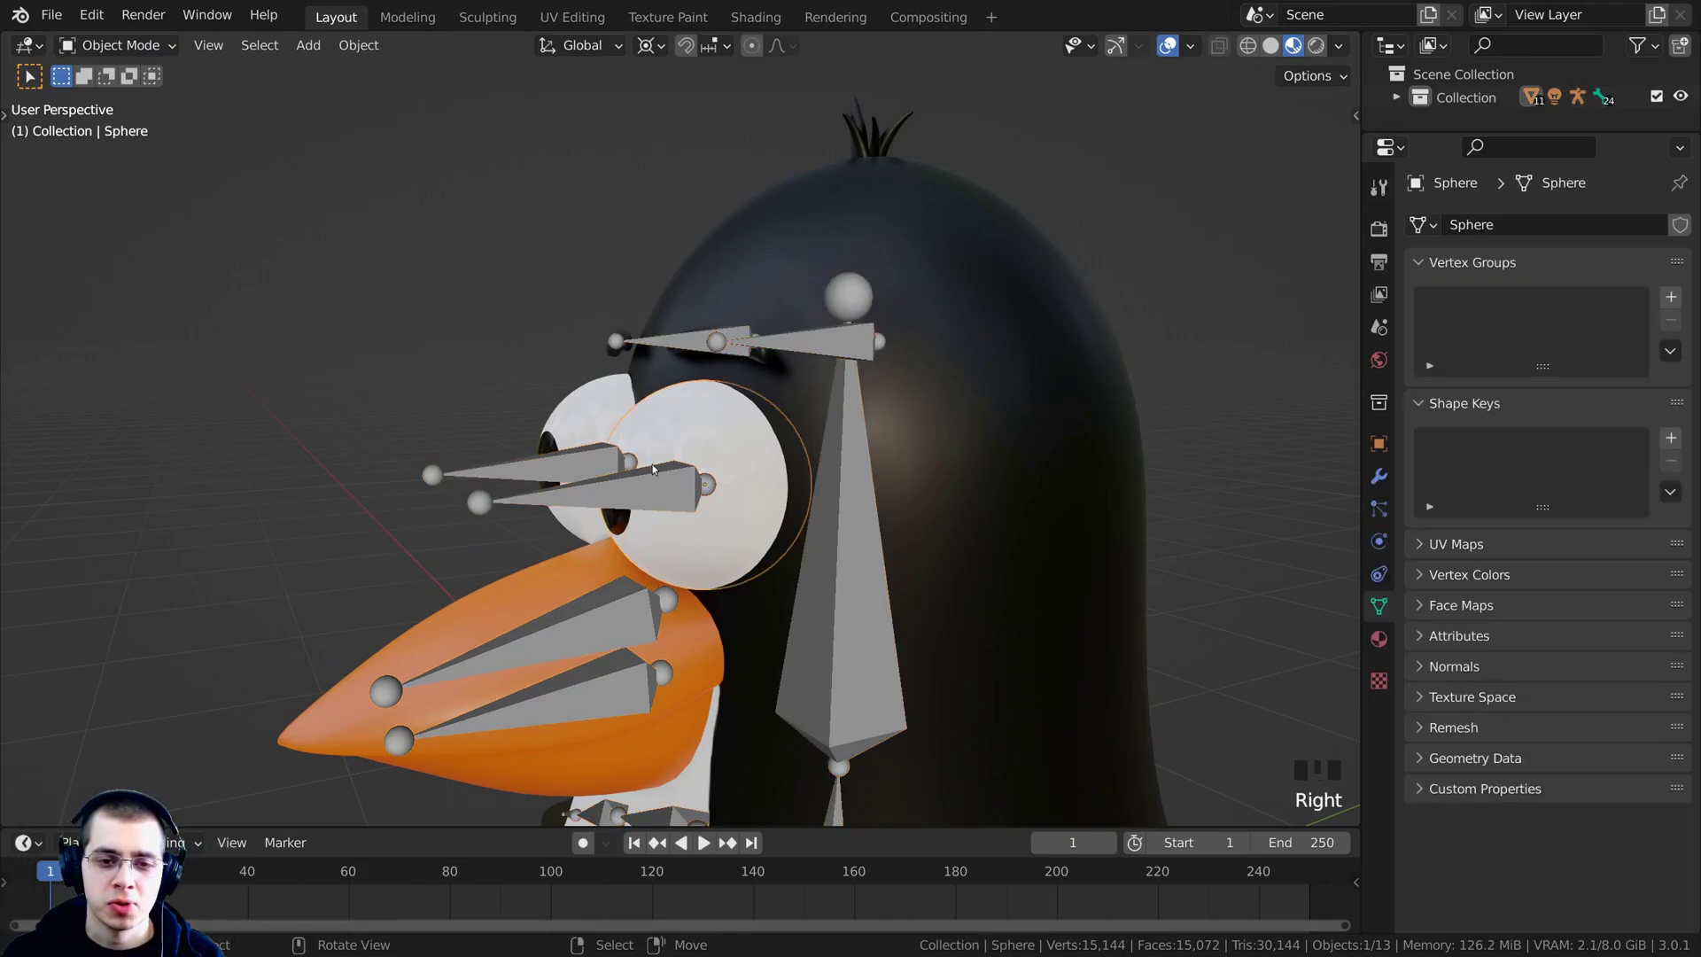
shift+right_click(512, 470)
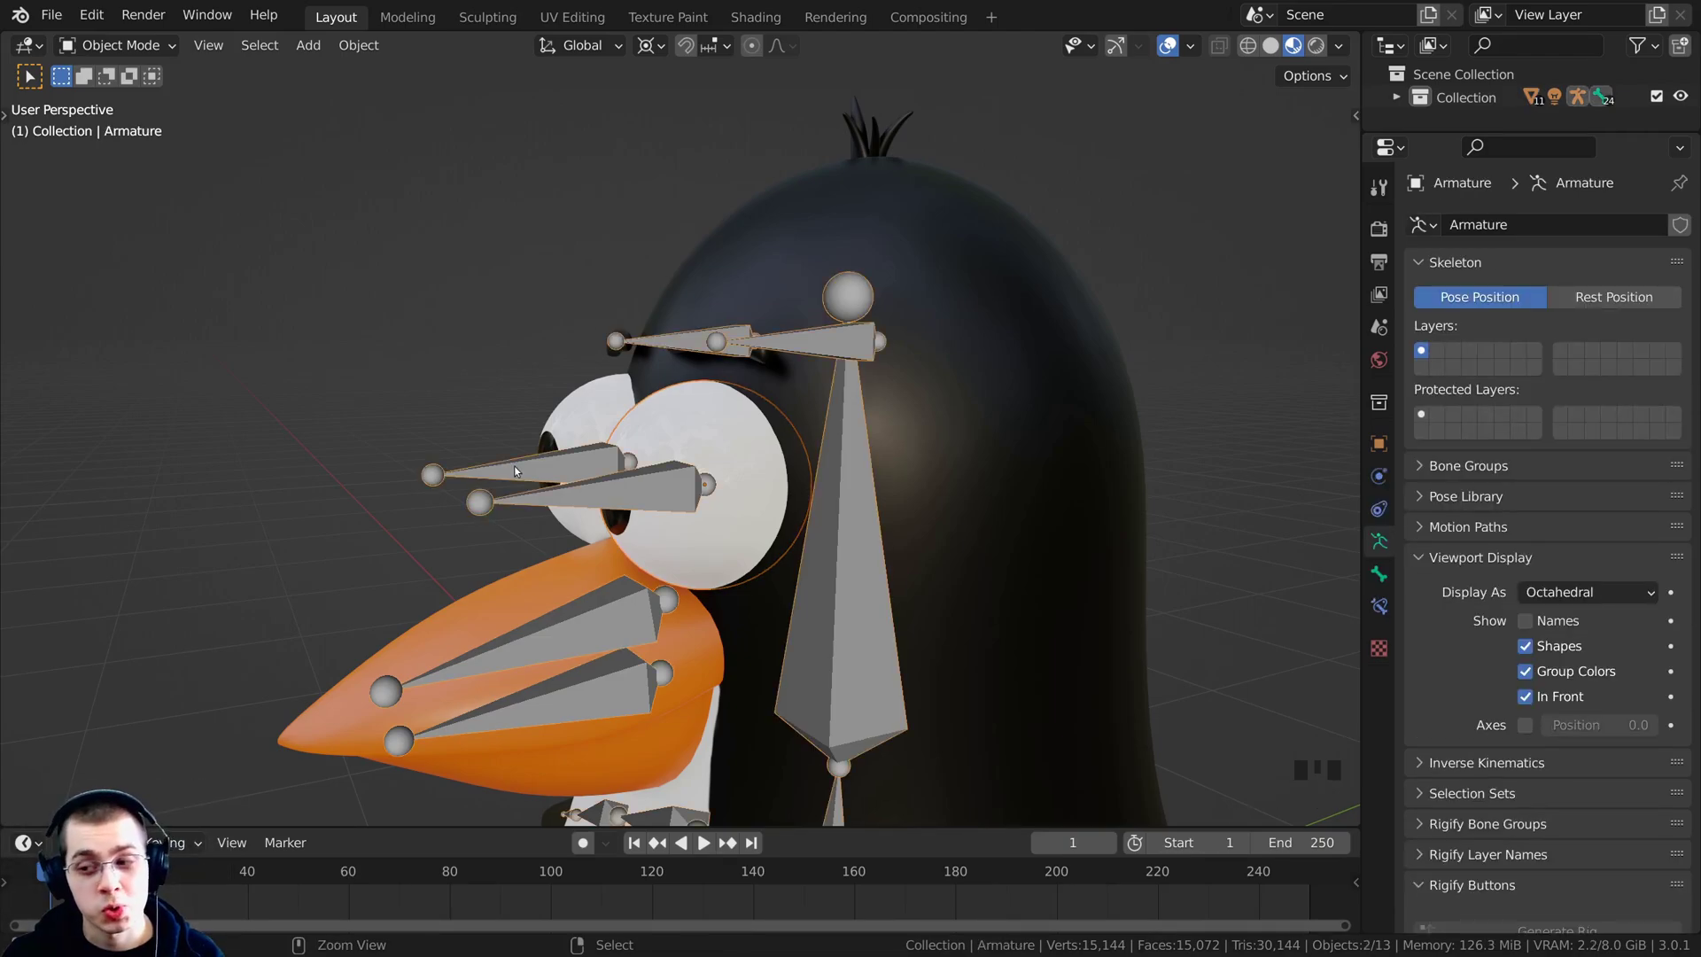
key(ctrl+Tab)
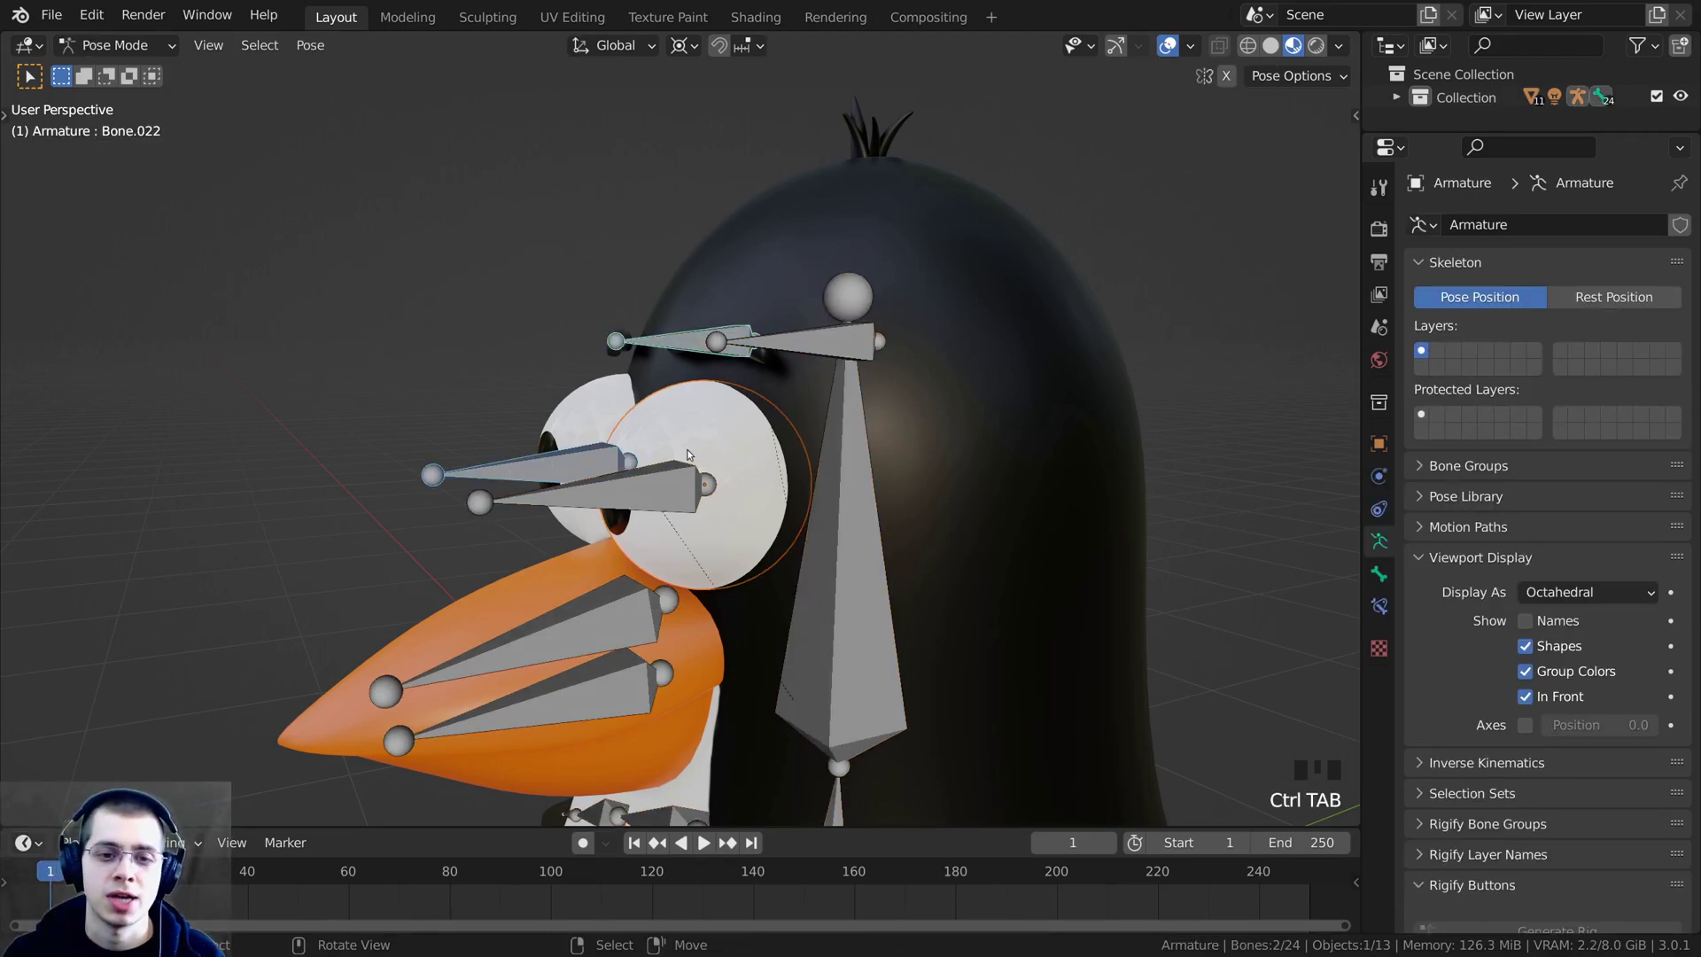
Select the left eye bone and parent the left eyeball to it using the Bone option.
middle_drag(687, 482, 898, 405)
right_click(697, 509)
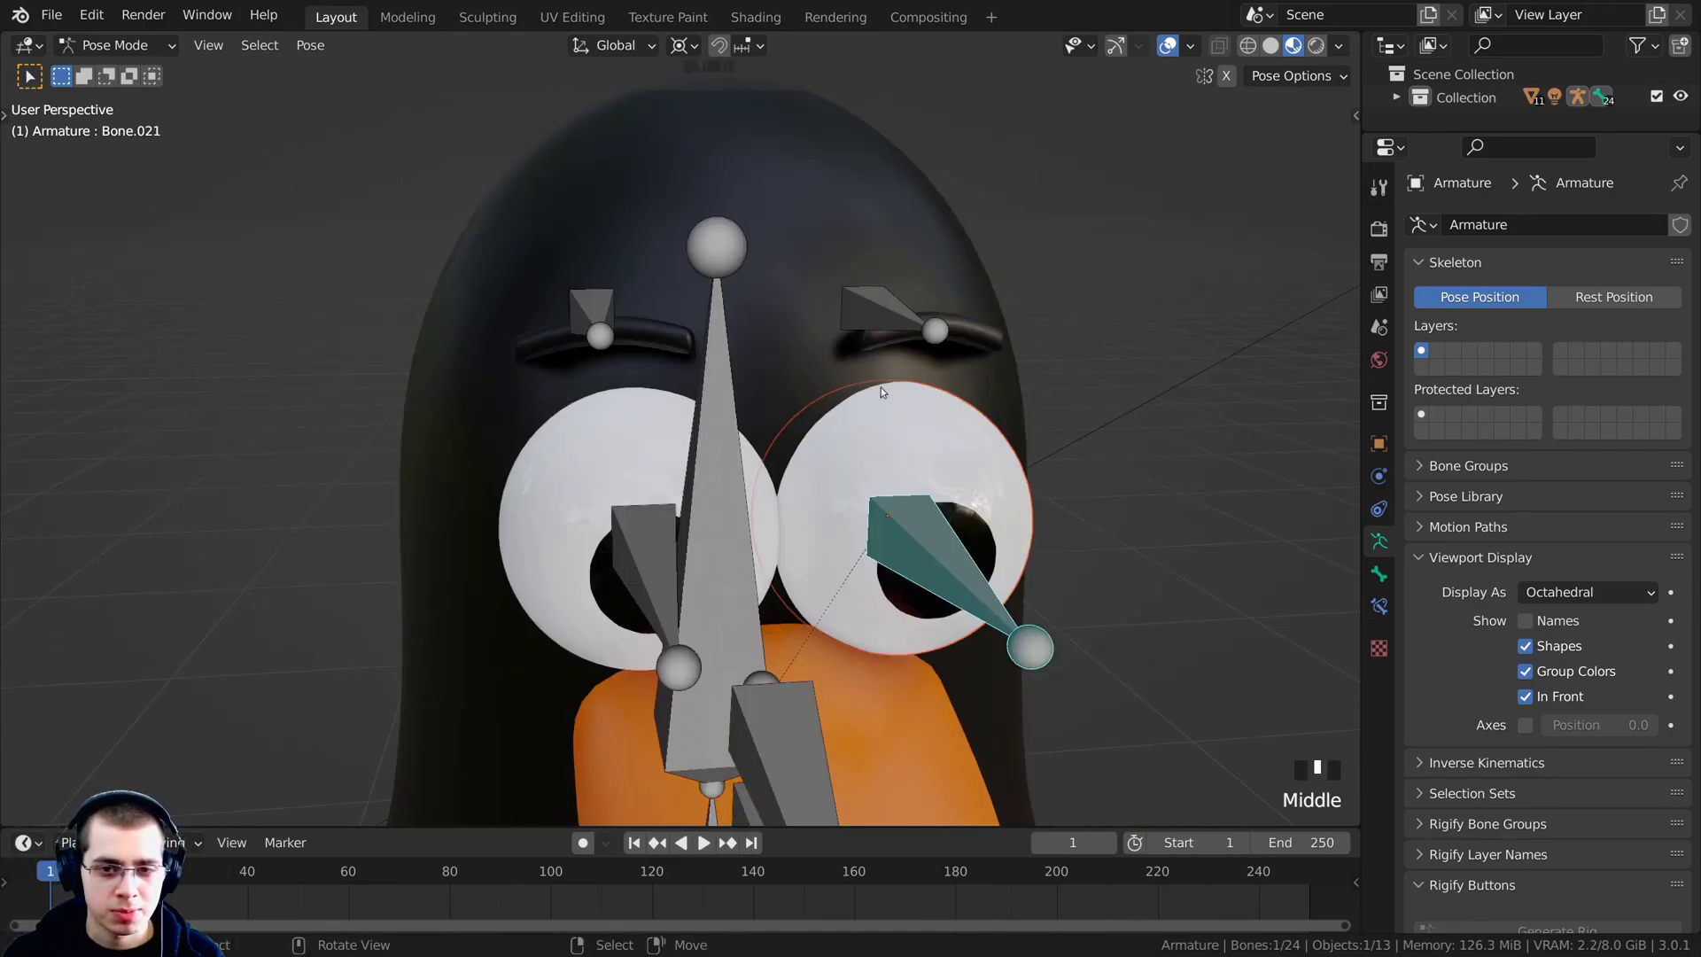
scroll(868, 400, up, 2)
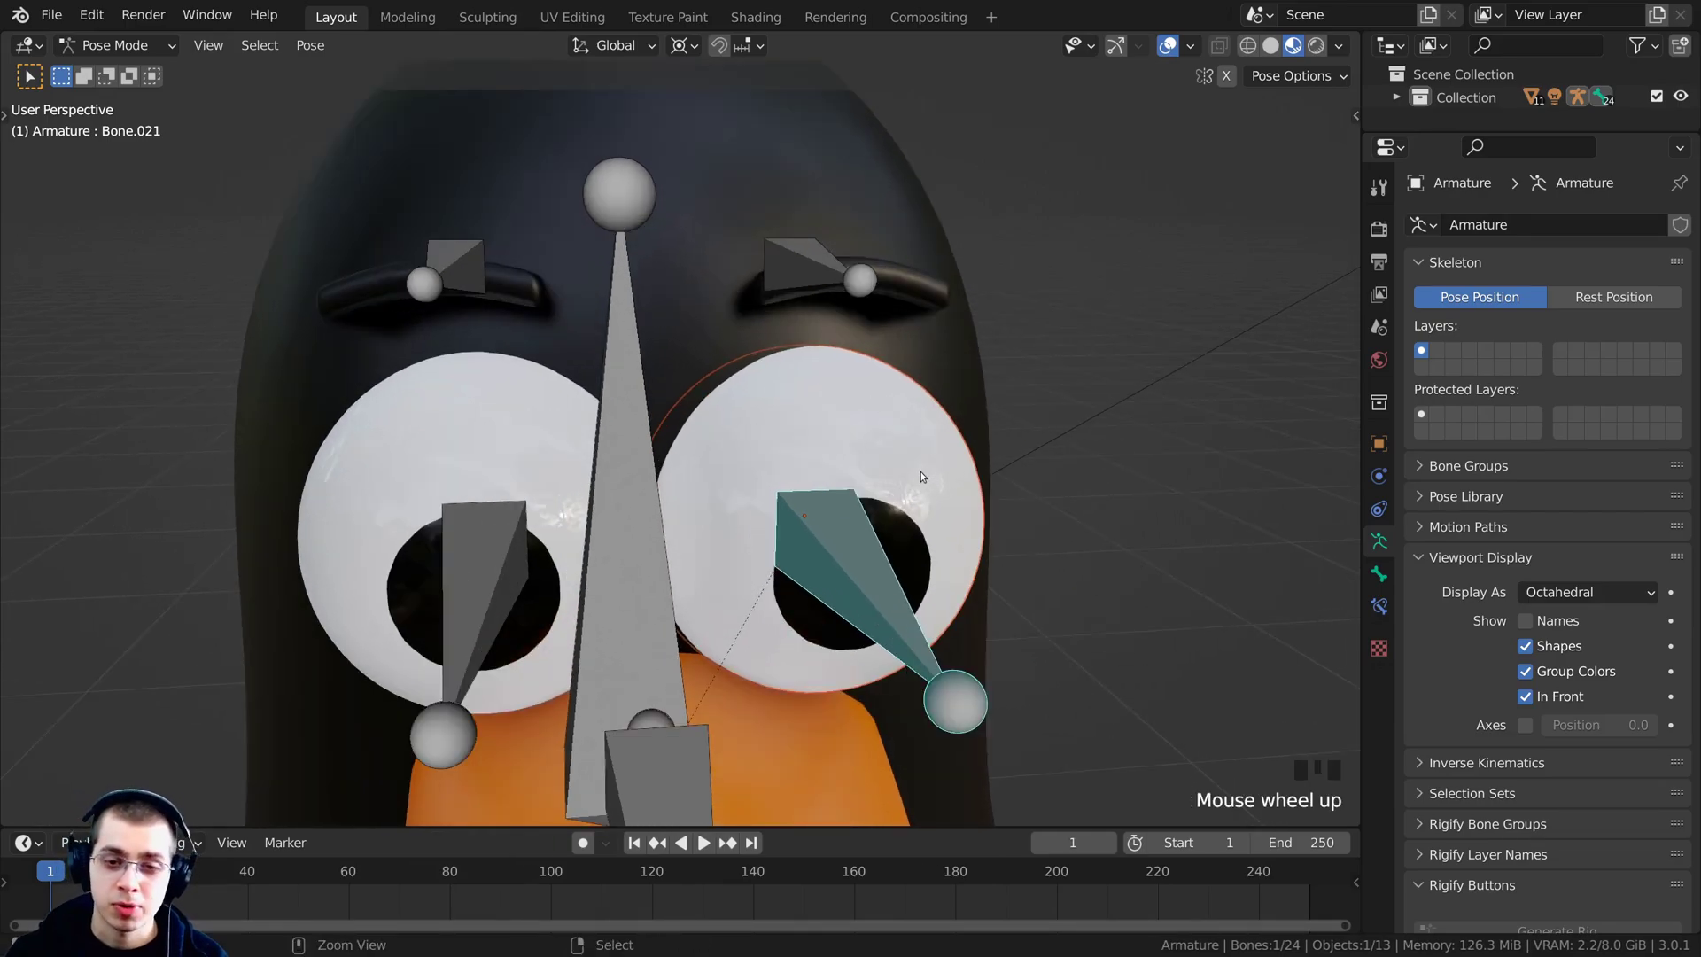
key(ctrl+p)
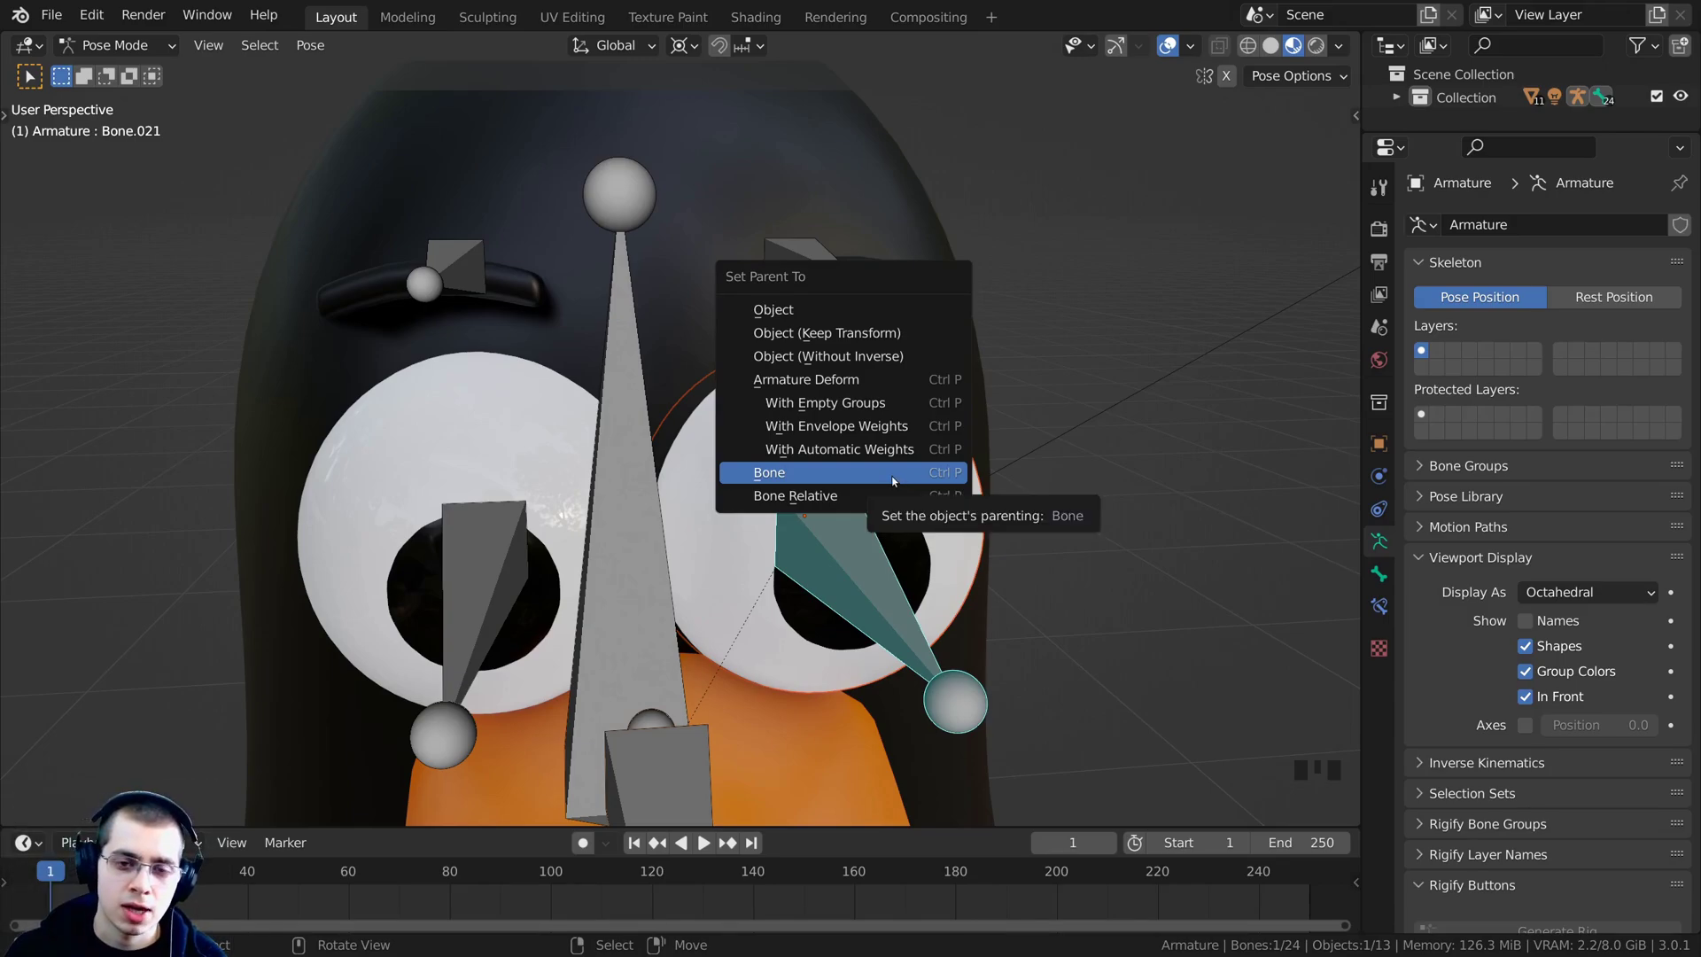
click(808, 476)
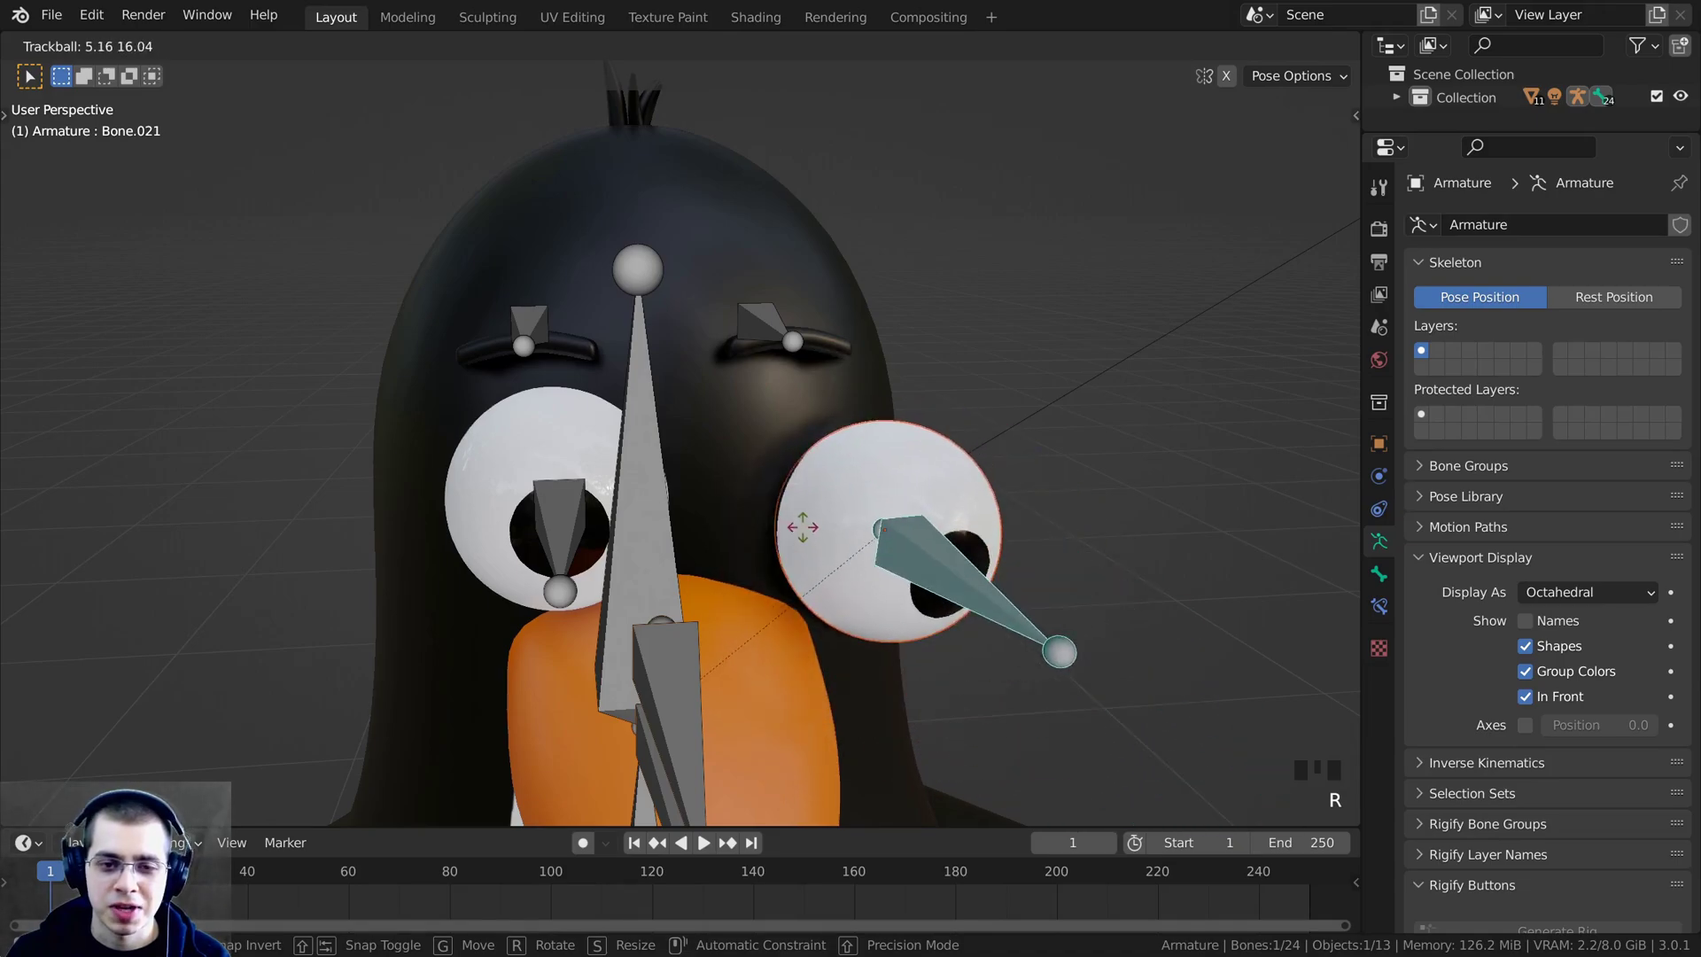
Try rotating, moving and scaling the left eye bone to test how the eyeball follows it.
key(g)
key(s)
key(Escape)
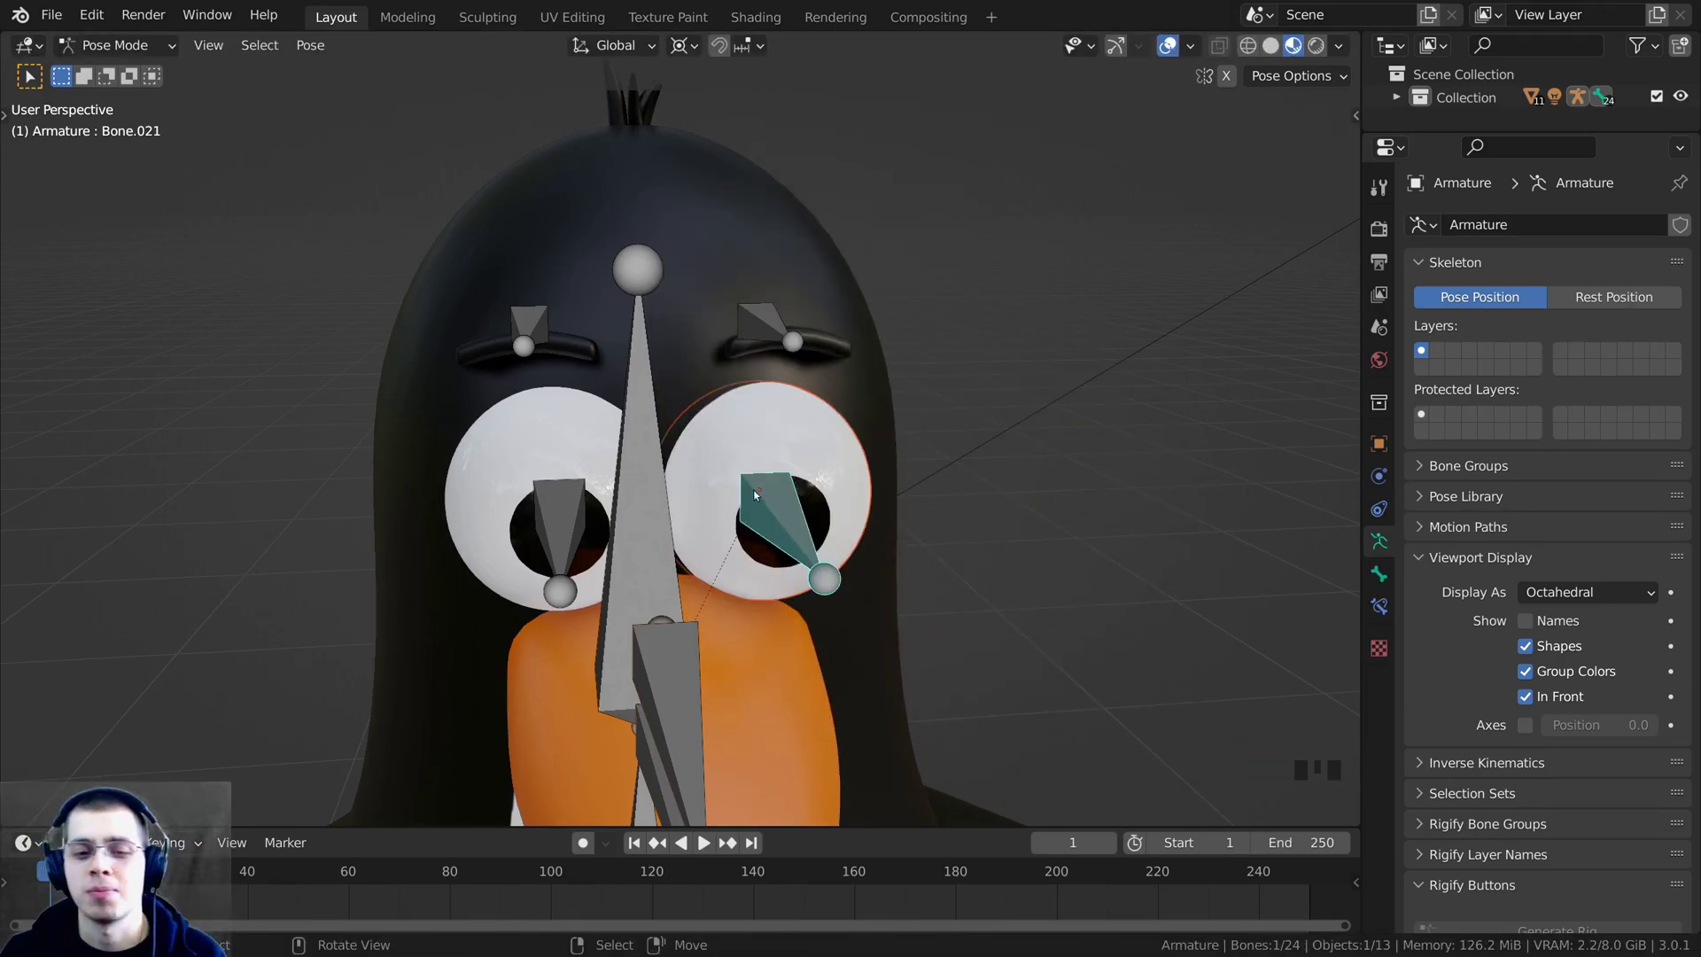
Set the transform pivot point to Median Point.
scroll(713, 550, down, 3)
shift+middle_drag(714, 551, 672, 292)
scroll(633, 549, down, 1)
shift+middle_drag(634, 550, 652, 544)
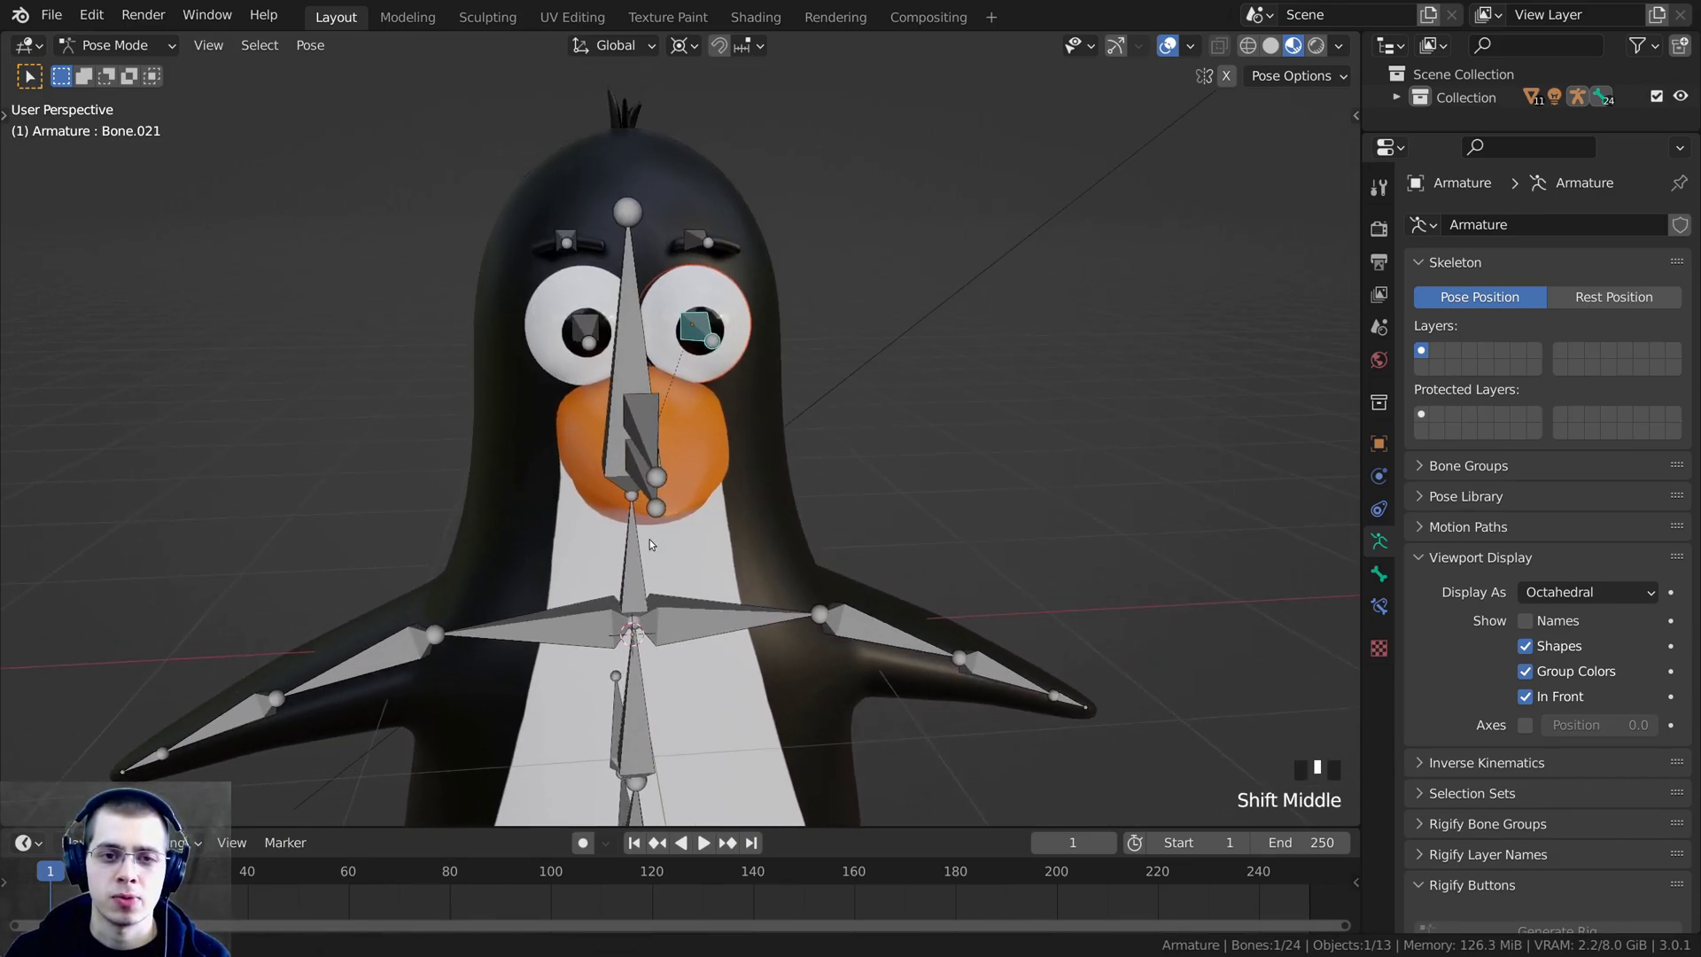
shift+middle_drag(562, 179, 603, 243)
scroll(650, 124, up, 1)
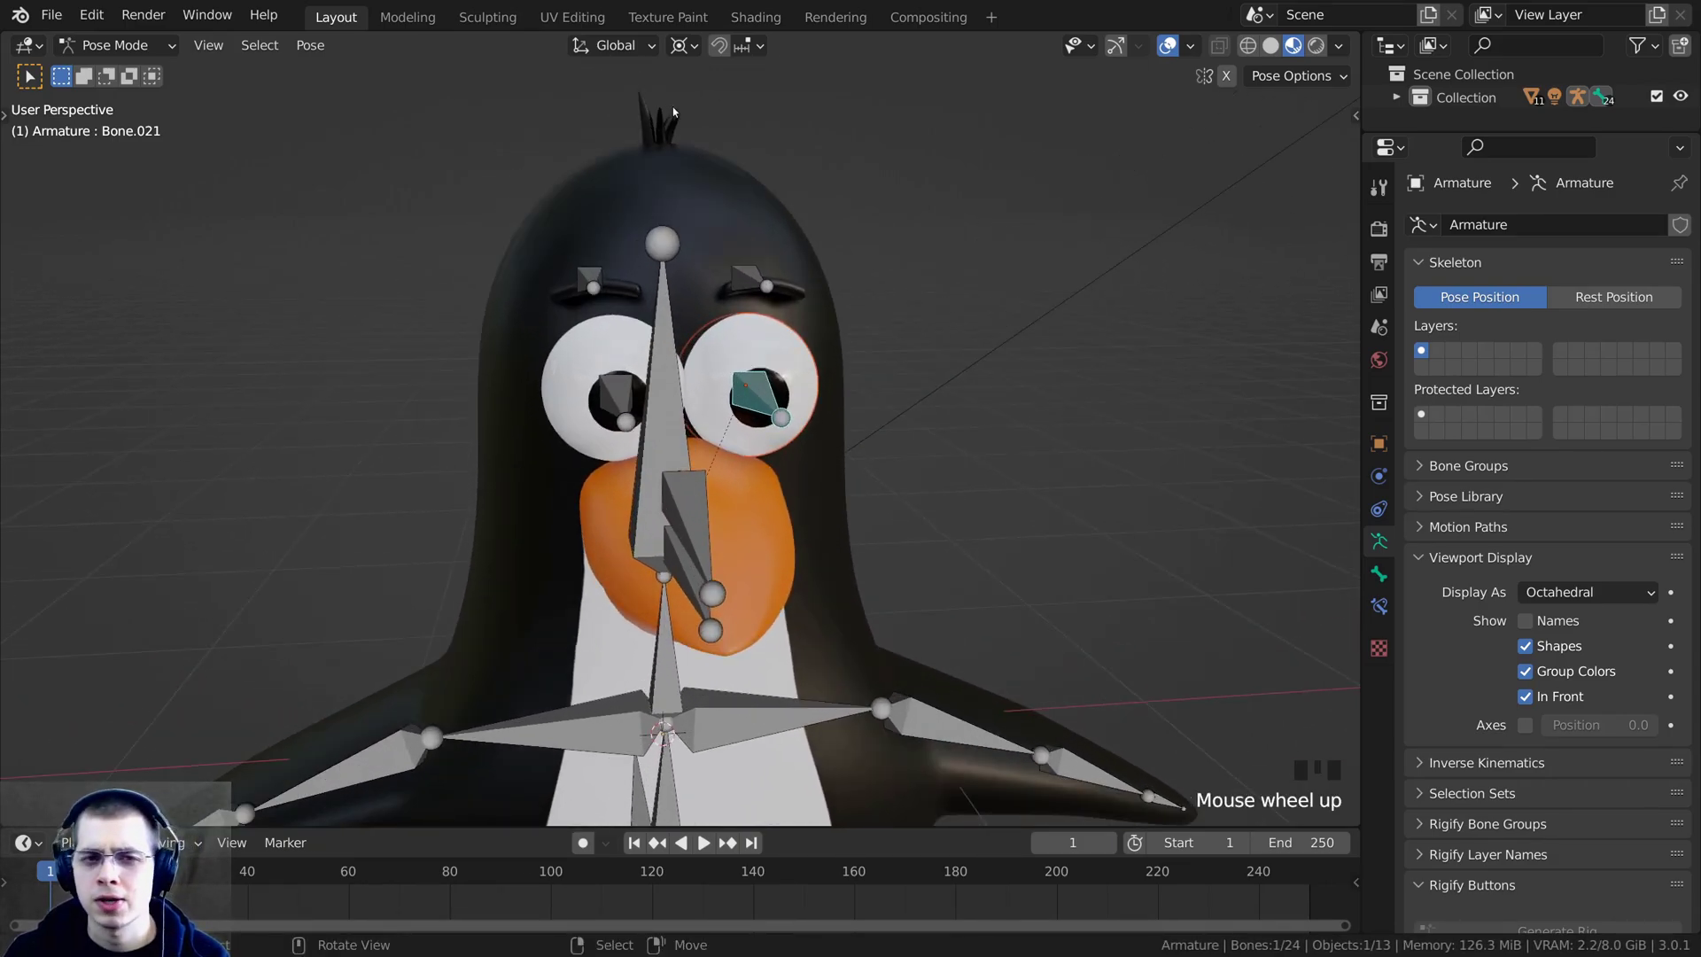
click(680, 49)
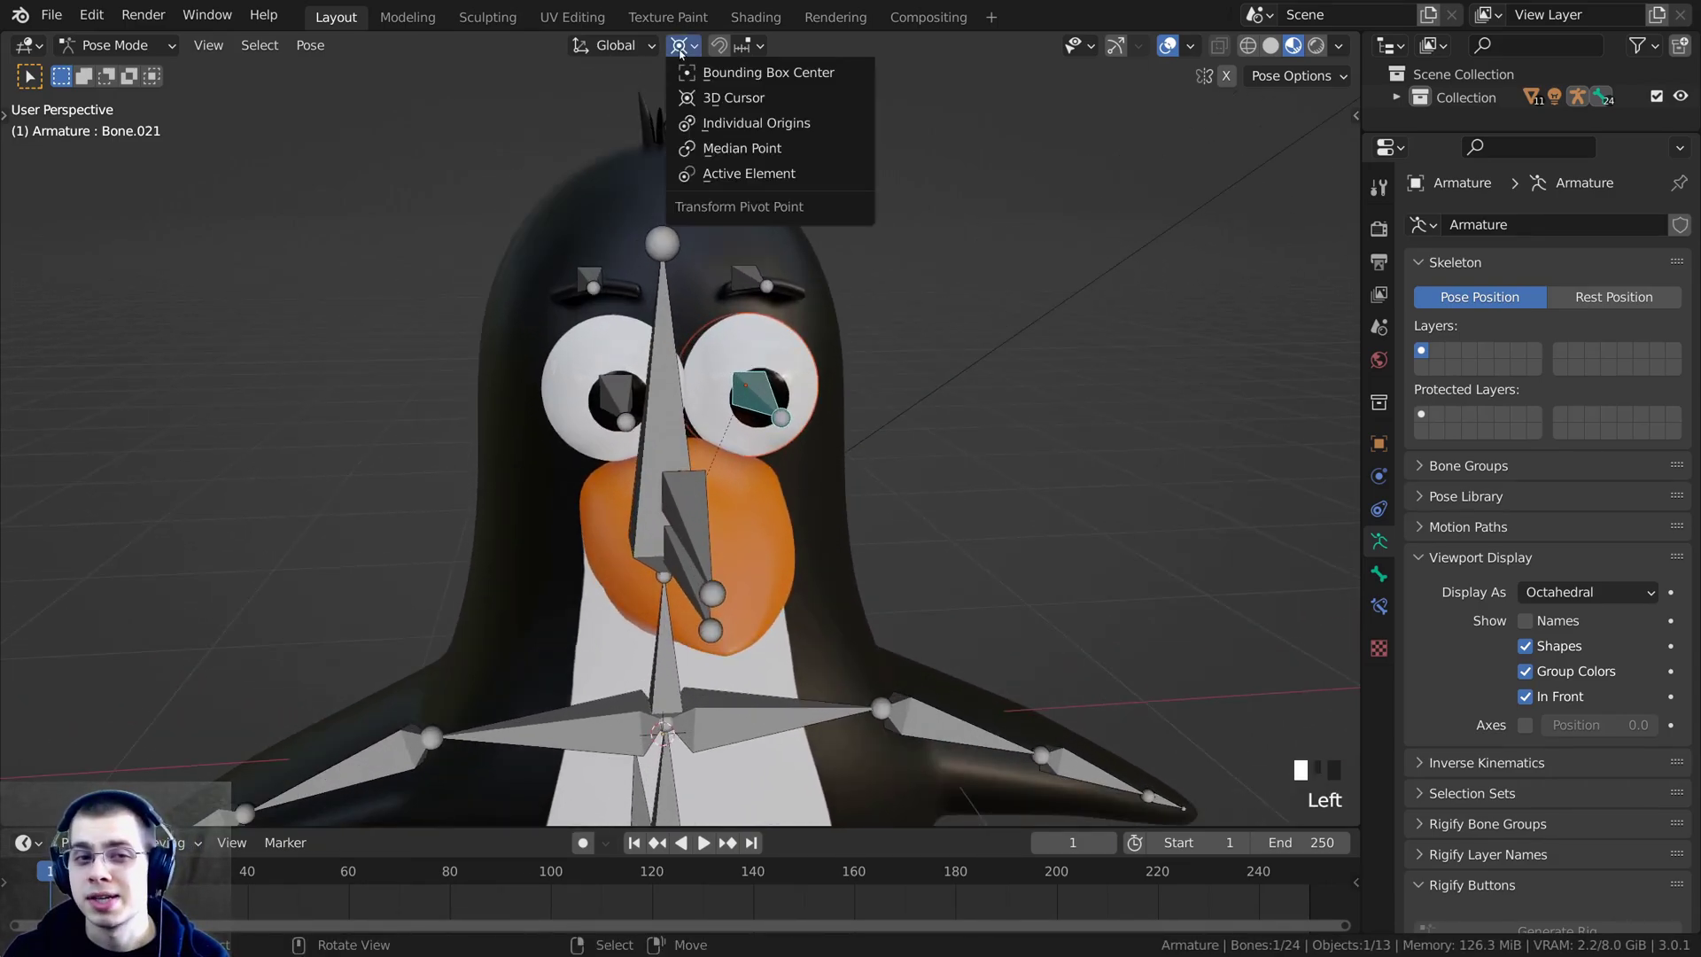
click(731, 149)
Try rotating the left eye bone freely with the trackball to test the eyeball's turning.
scroll(779, 266, up, 2)
scroll(778, 265, up, 1)
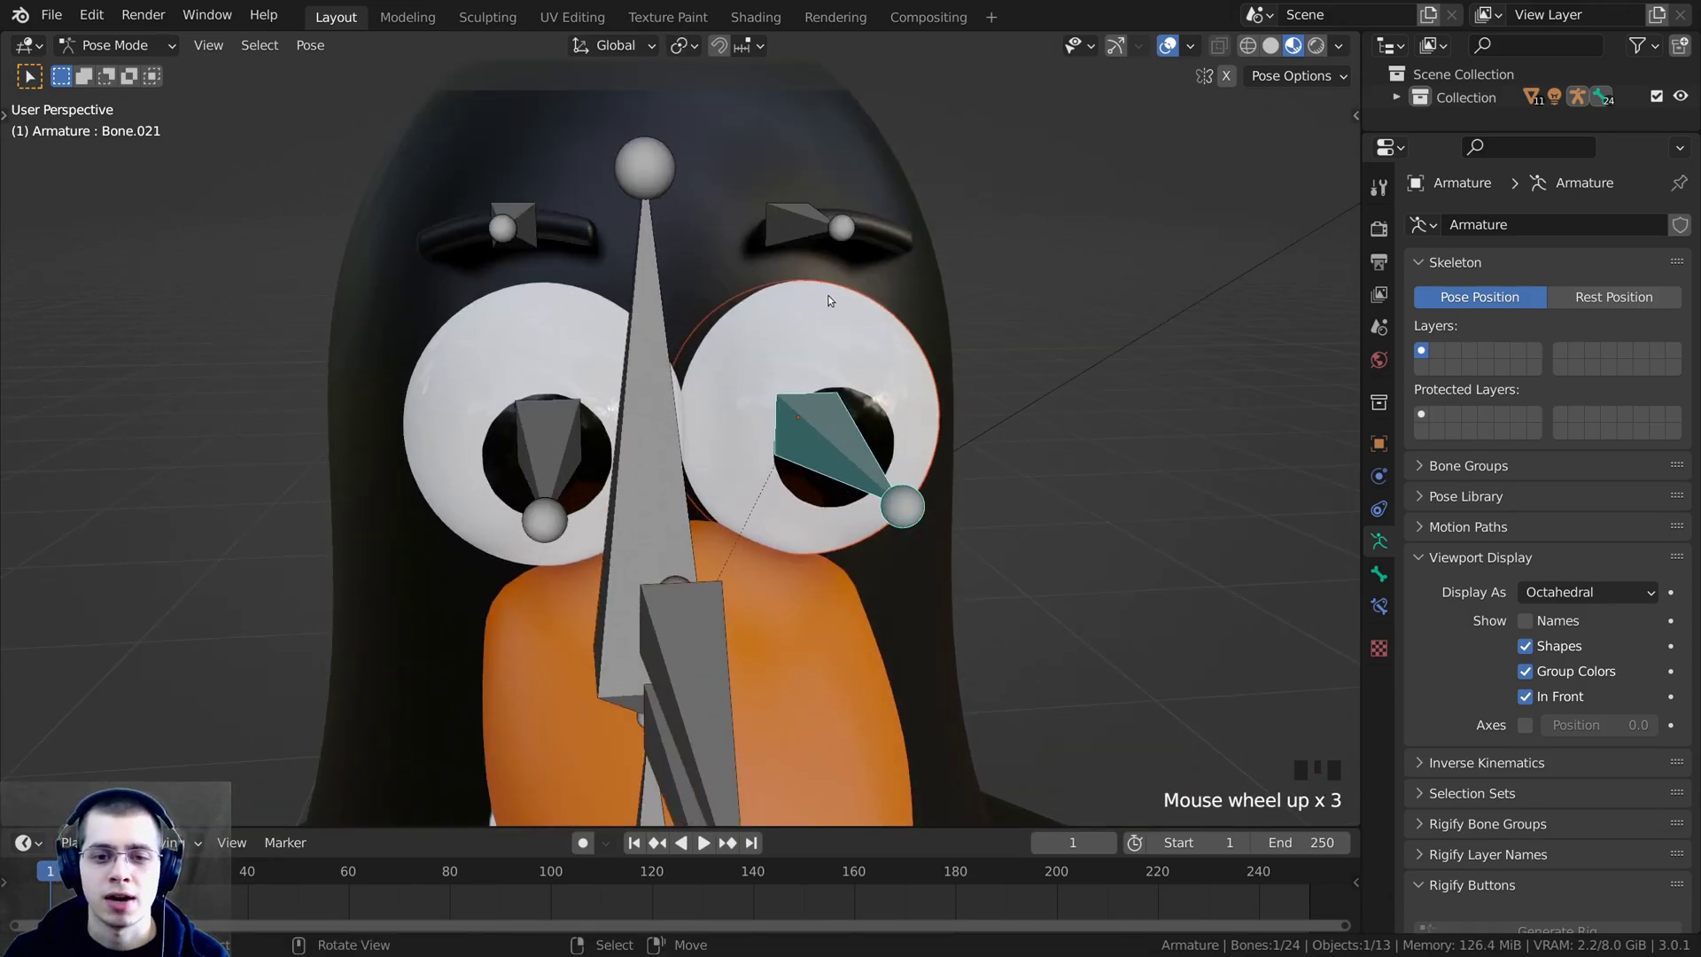
key(r)
key(r)
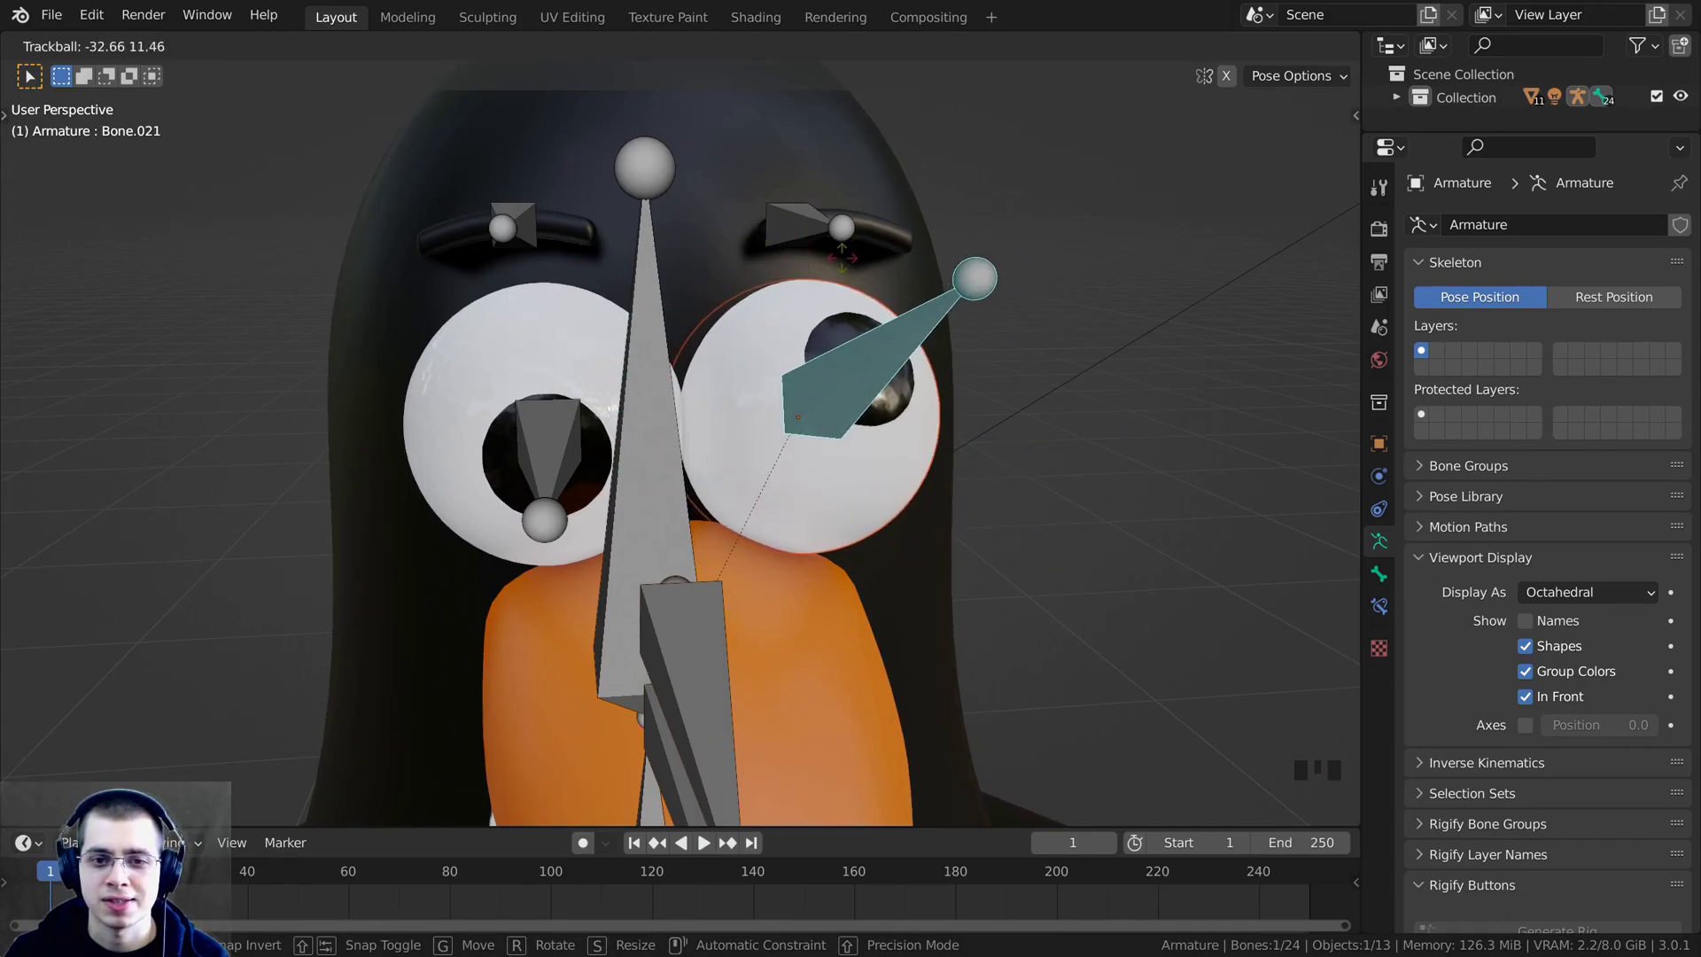
right_click(804, 302)
In Object Mode, select the right eyeball, add the armature to the selection, and enter Pose Mode.
scroll(535, 94, down, 2)
middle_drag(535, 94, 553, 67)
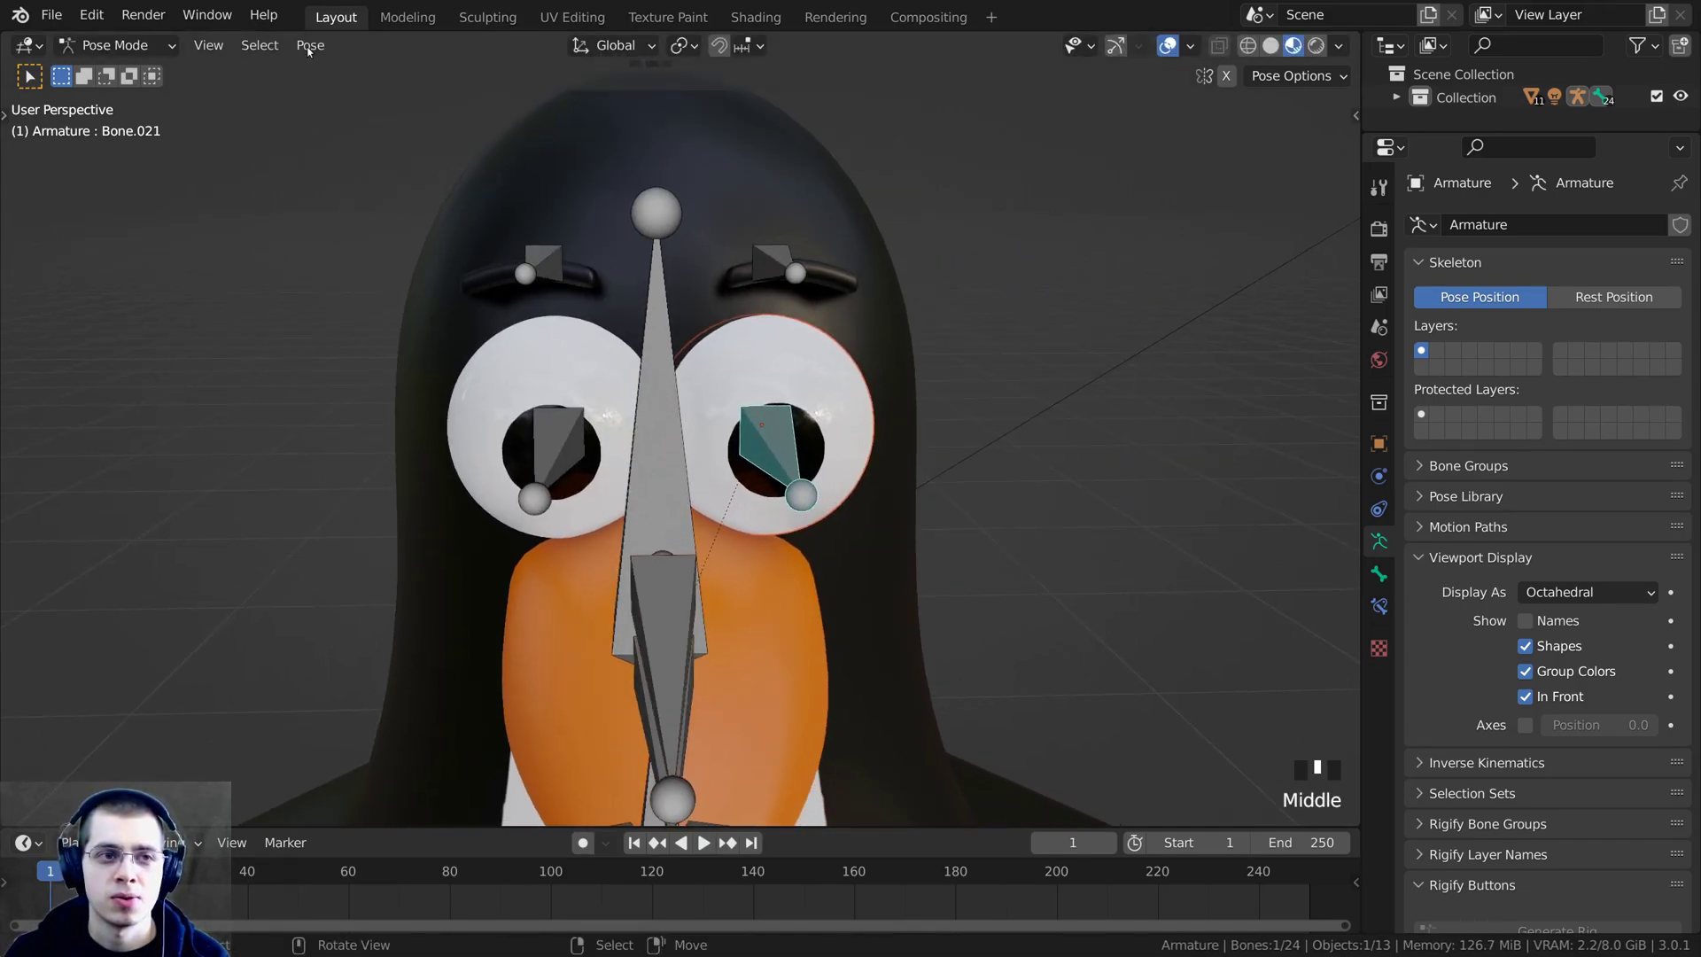
click(133, 44)
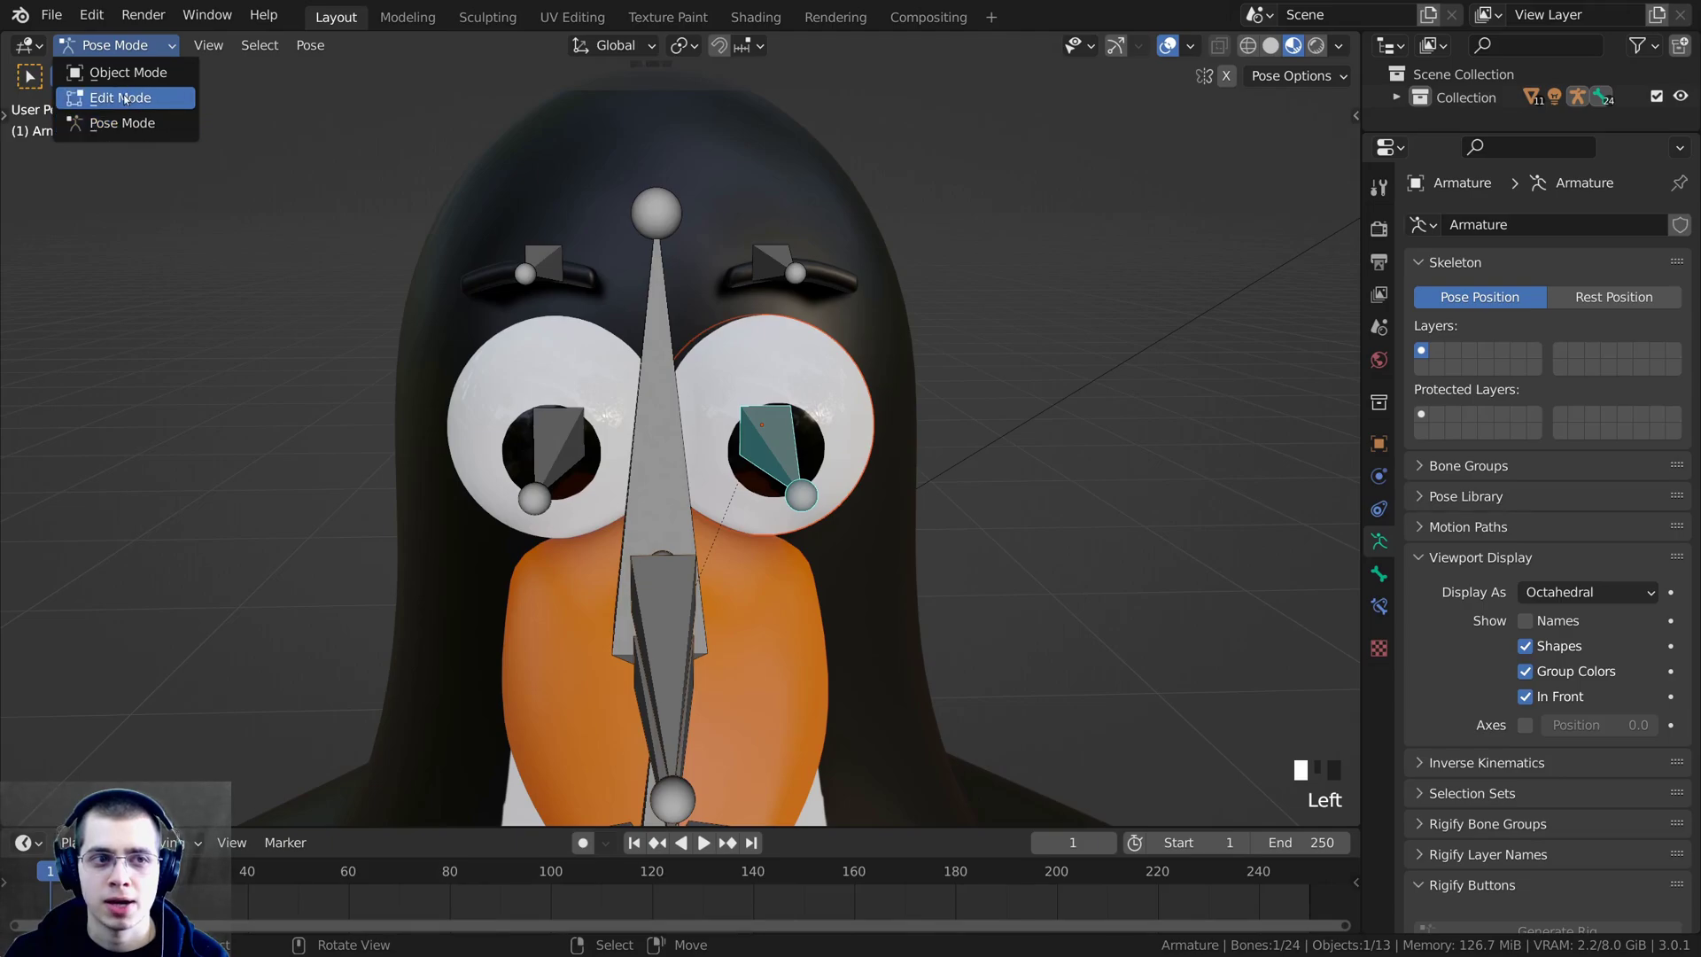
click(124, 72)
shift+middle_drag(501, 348, 582, 351)
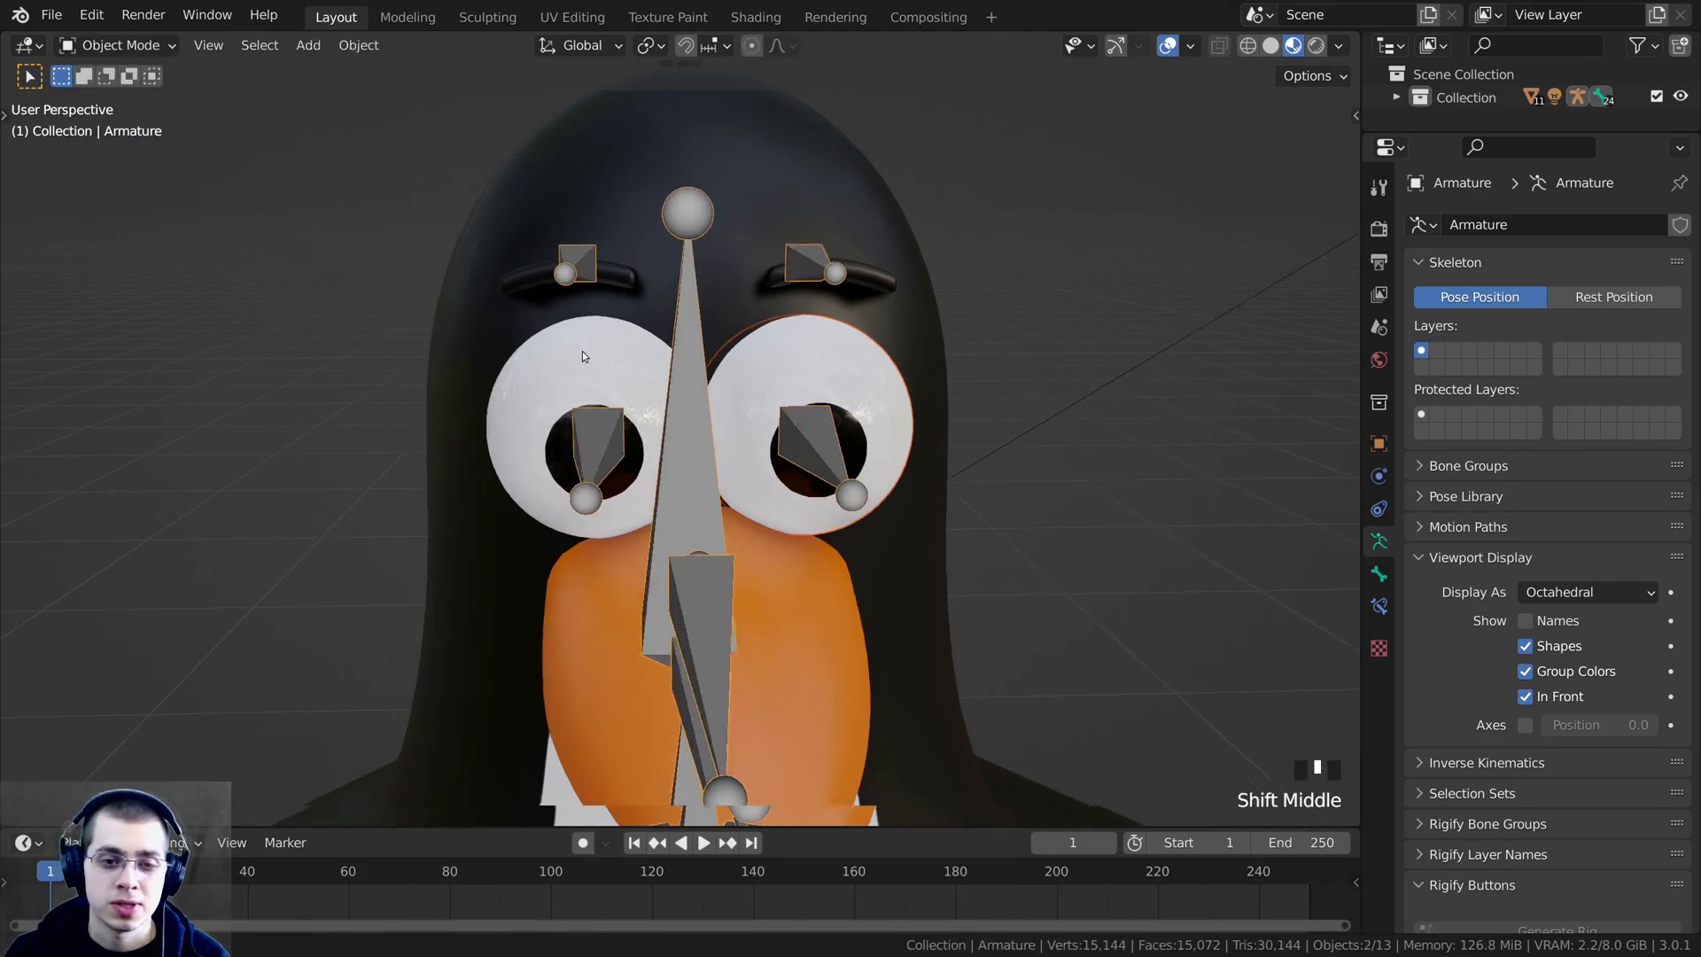
scroll(546, 352, up, 2)
right_click(662, 349)
key(g)
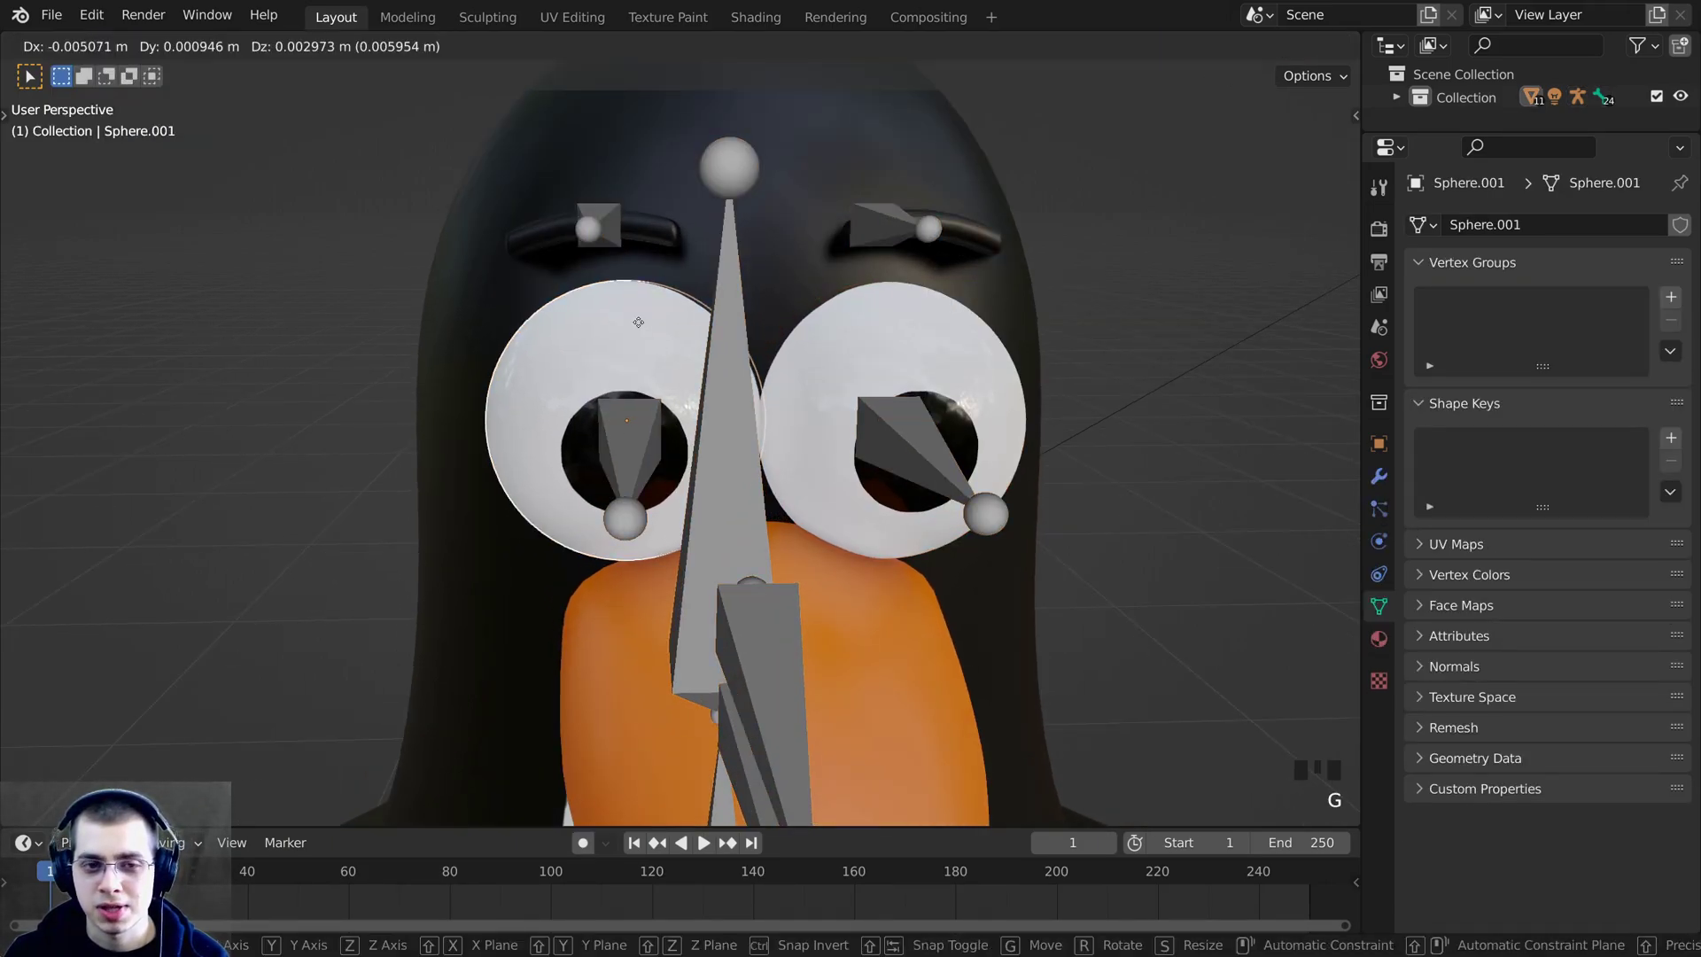
right_click(635, 371)
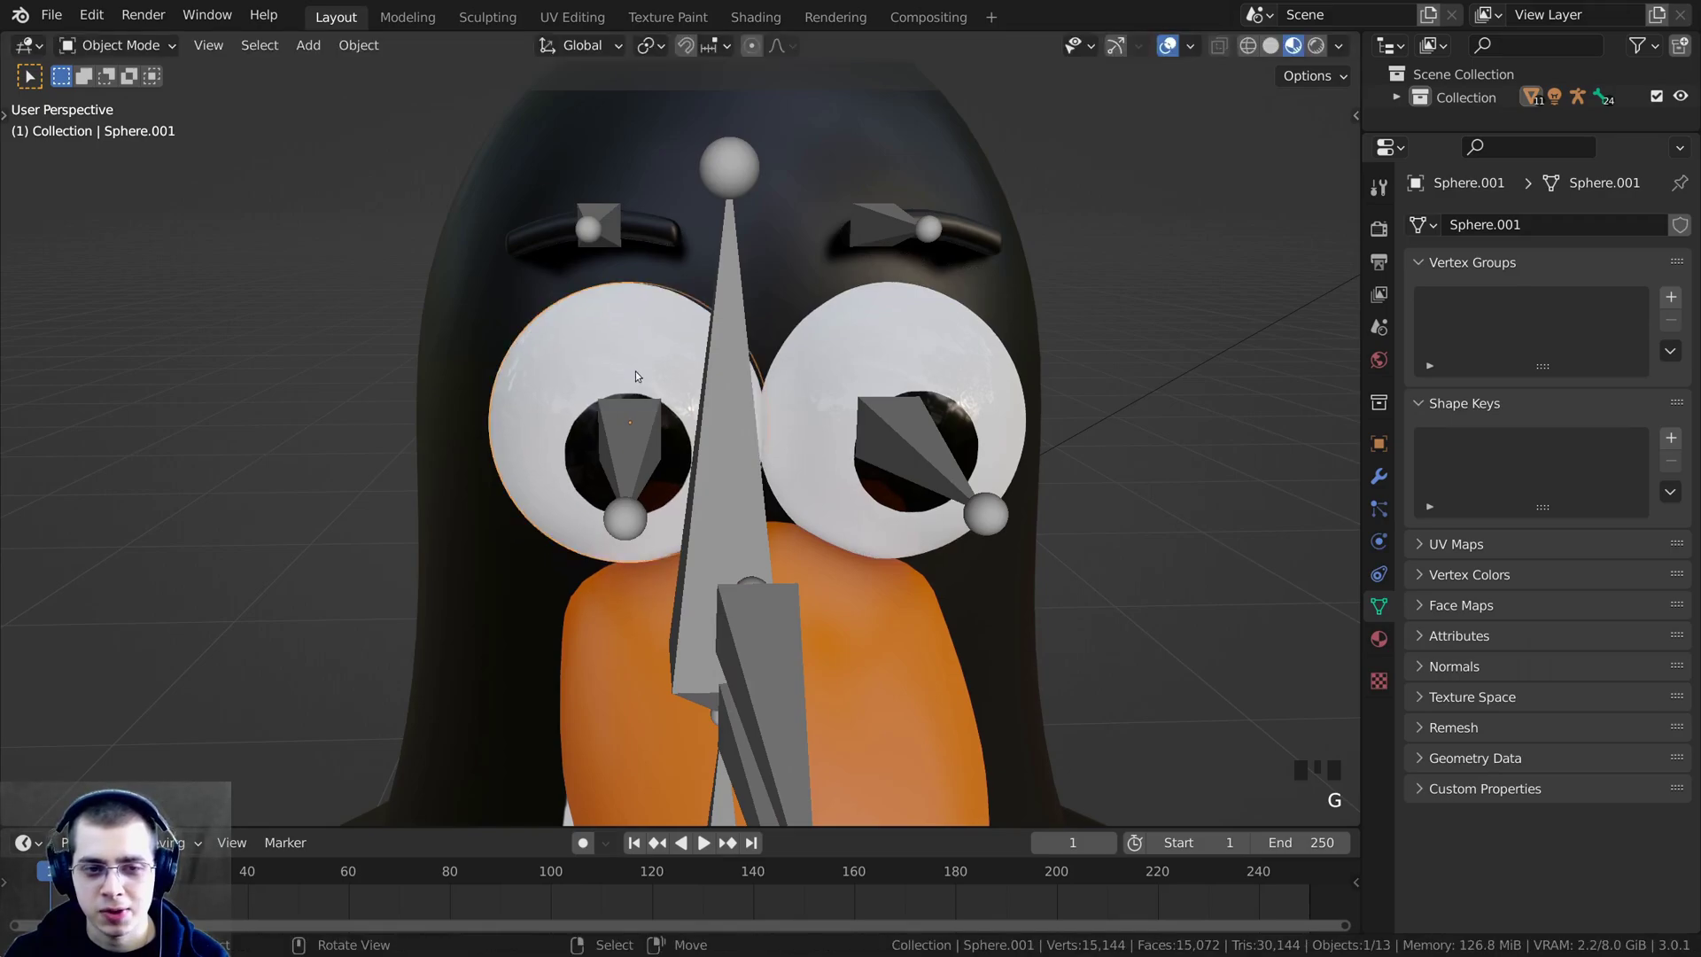
shift+right_click(623, 432)
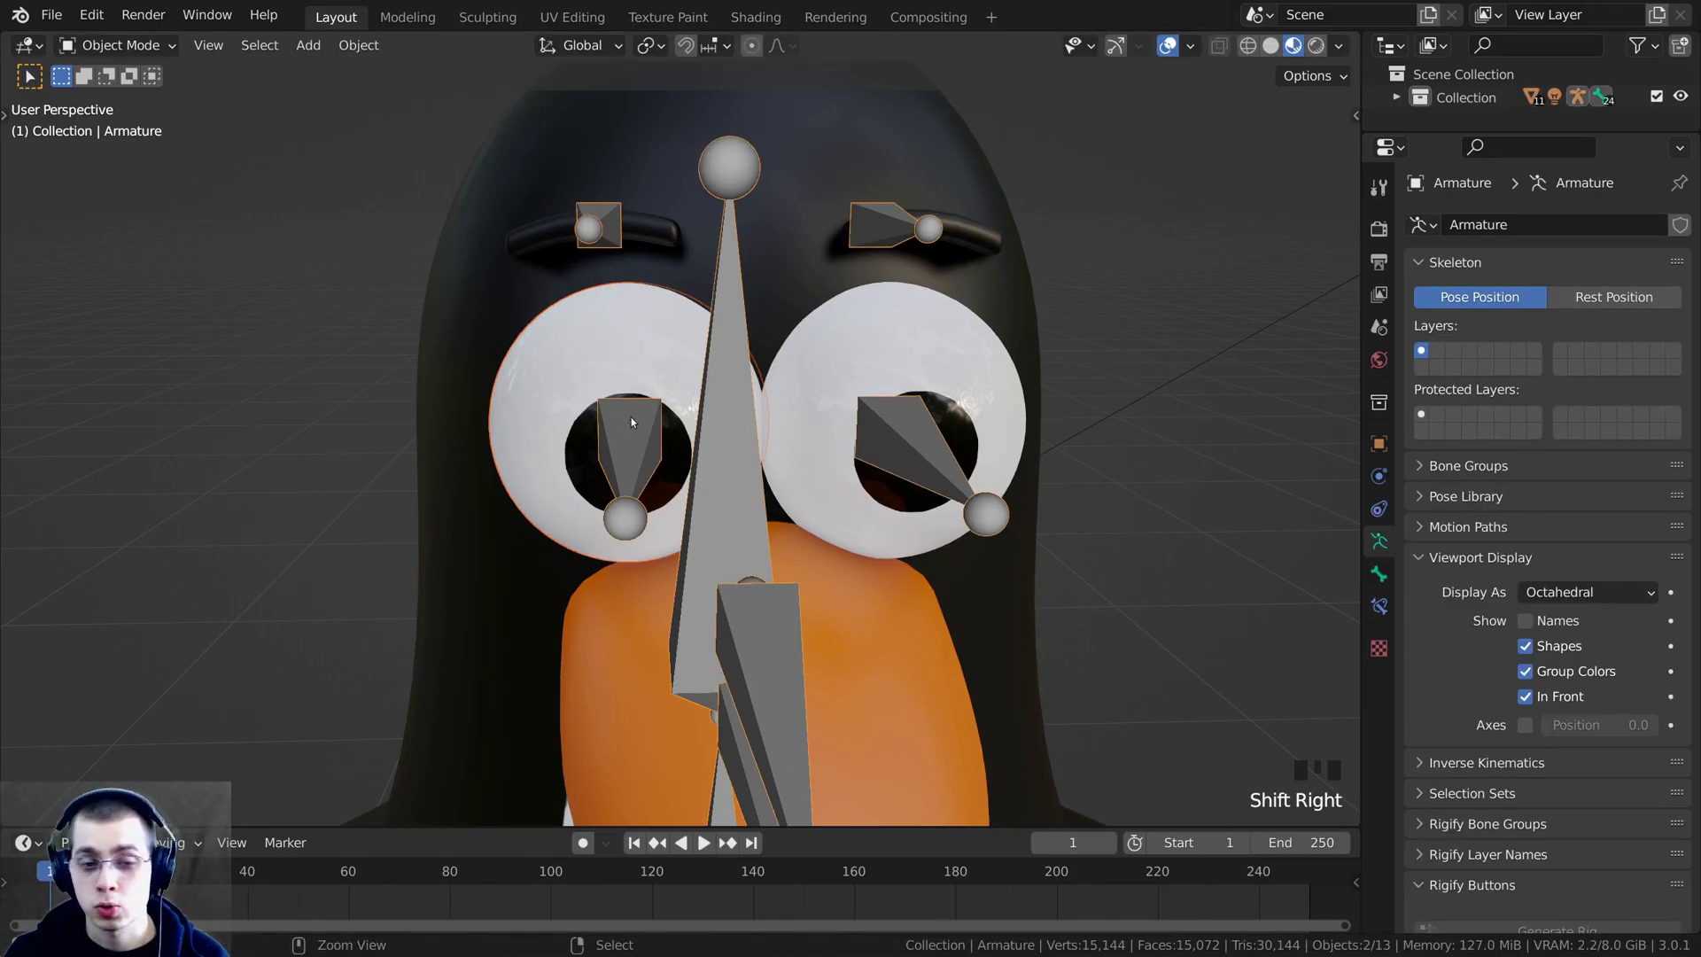
key(ctrl+Tab)
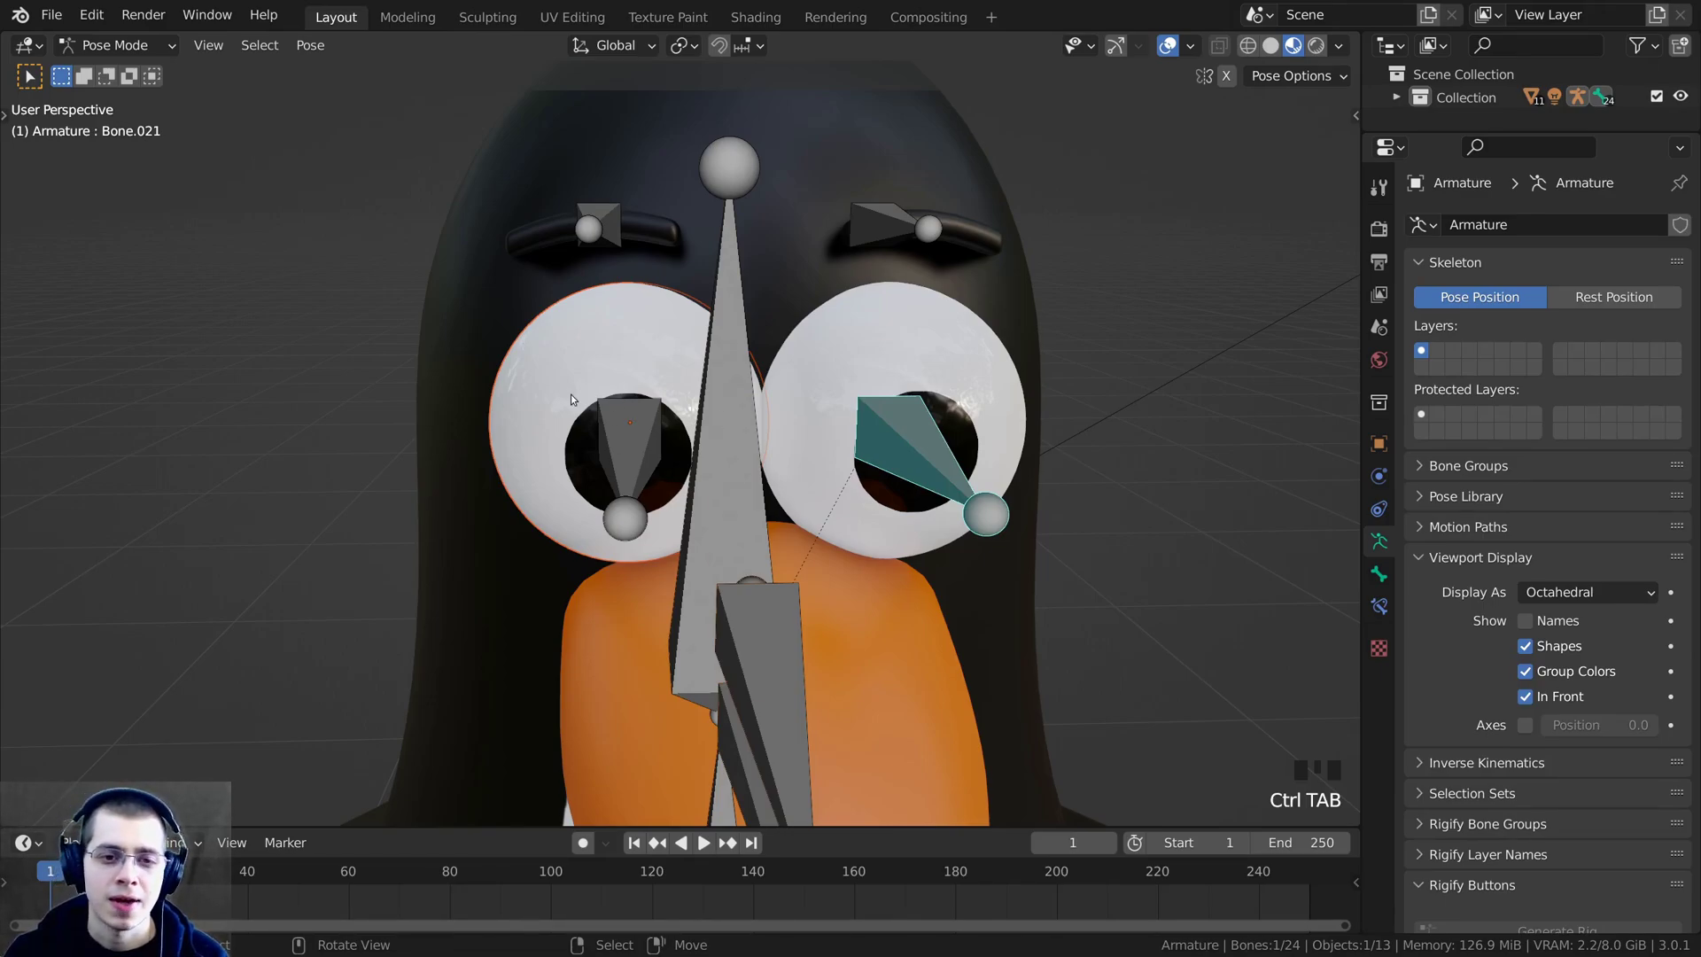
Select the right eye bone and parent the right eyeball to it using the Bone option.
right_click(626, 410)
shift+middle_drag(625, 411, 707, 430)
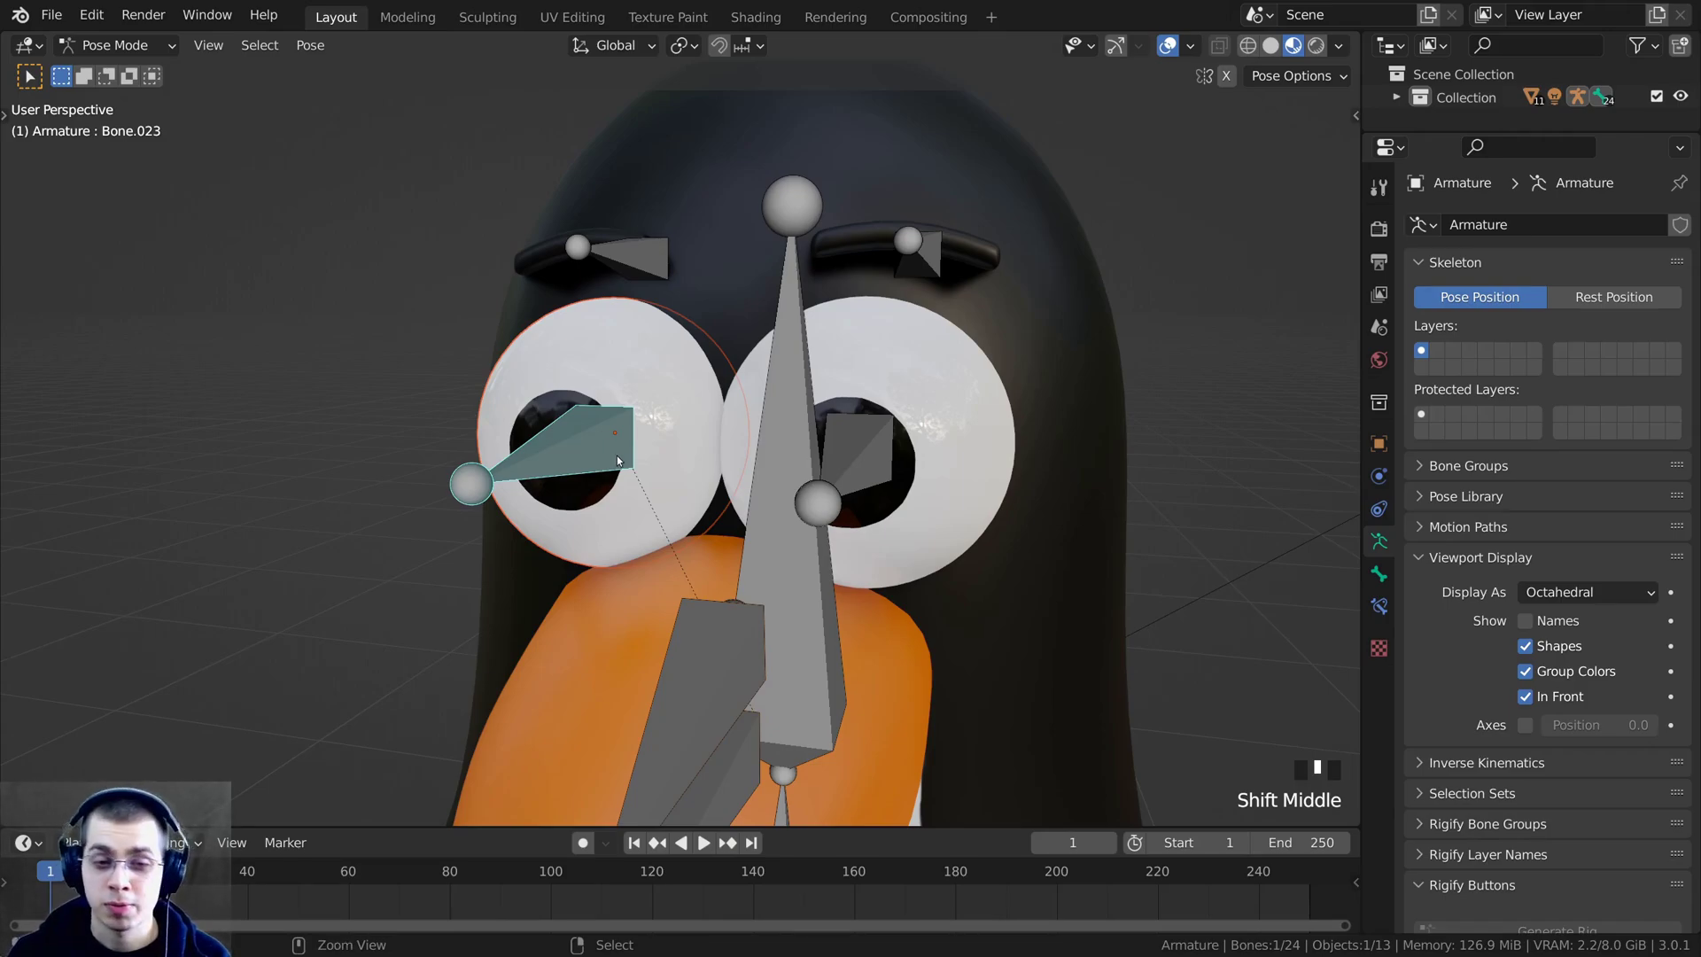
key(ctrl+p)
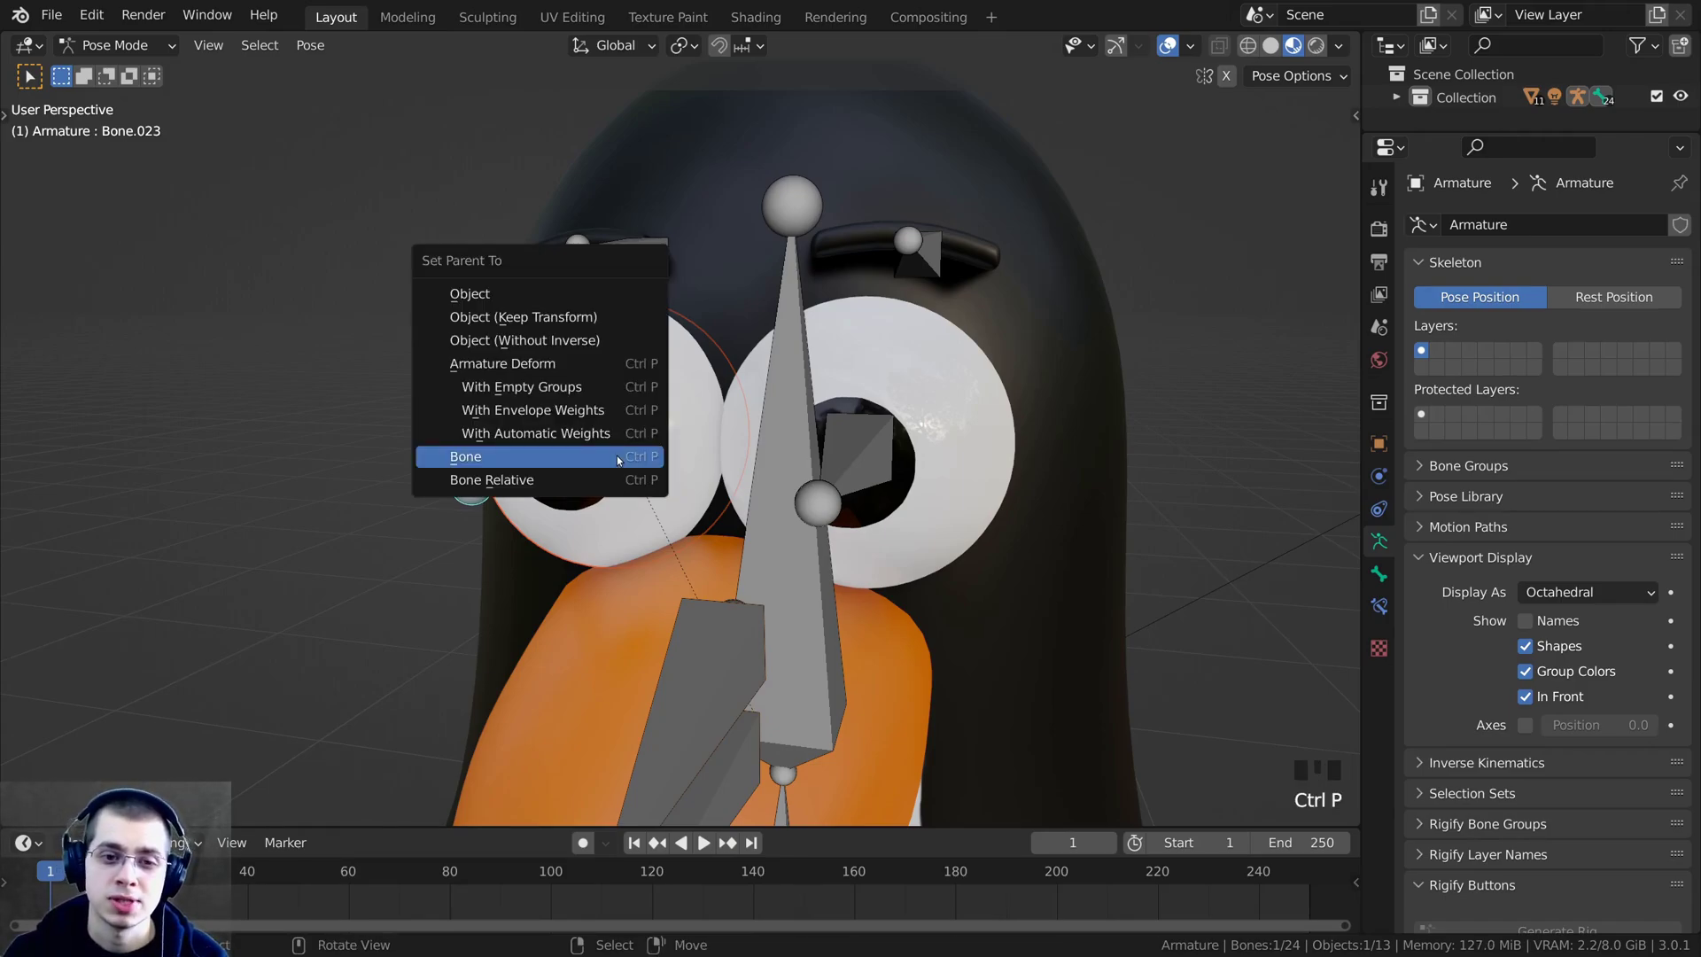
click(616, 455)
Try rotating the right eye bone freely with the trackball to test how the right eyeball follows it.
right_click(565, 447)
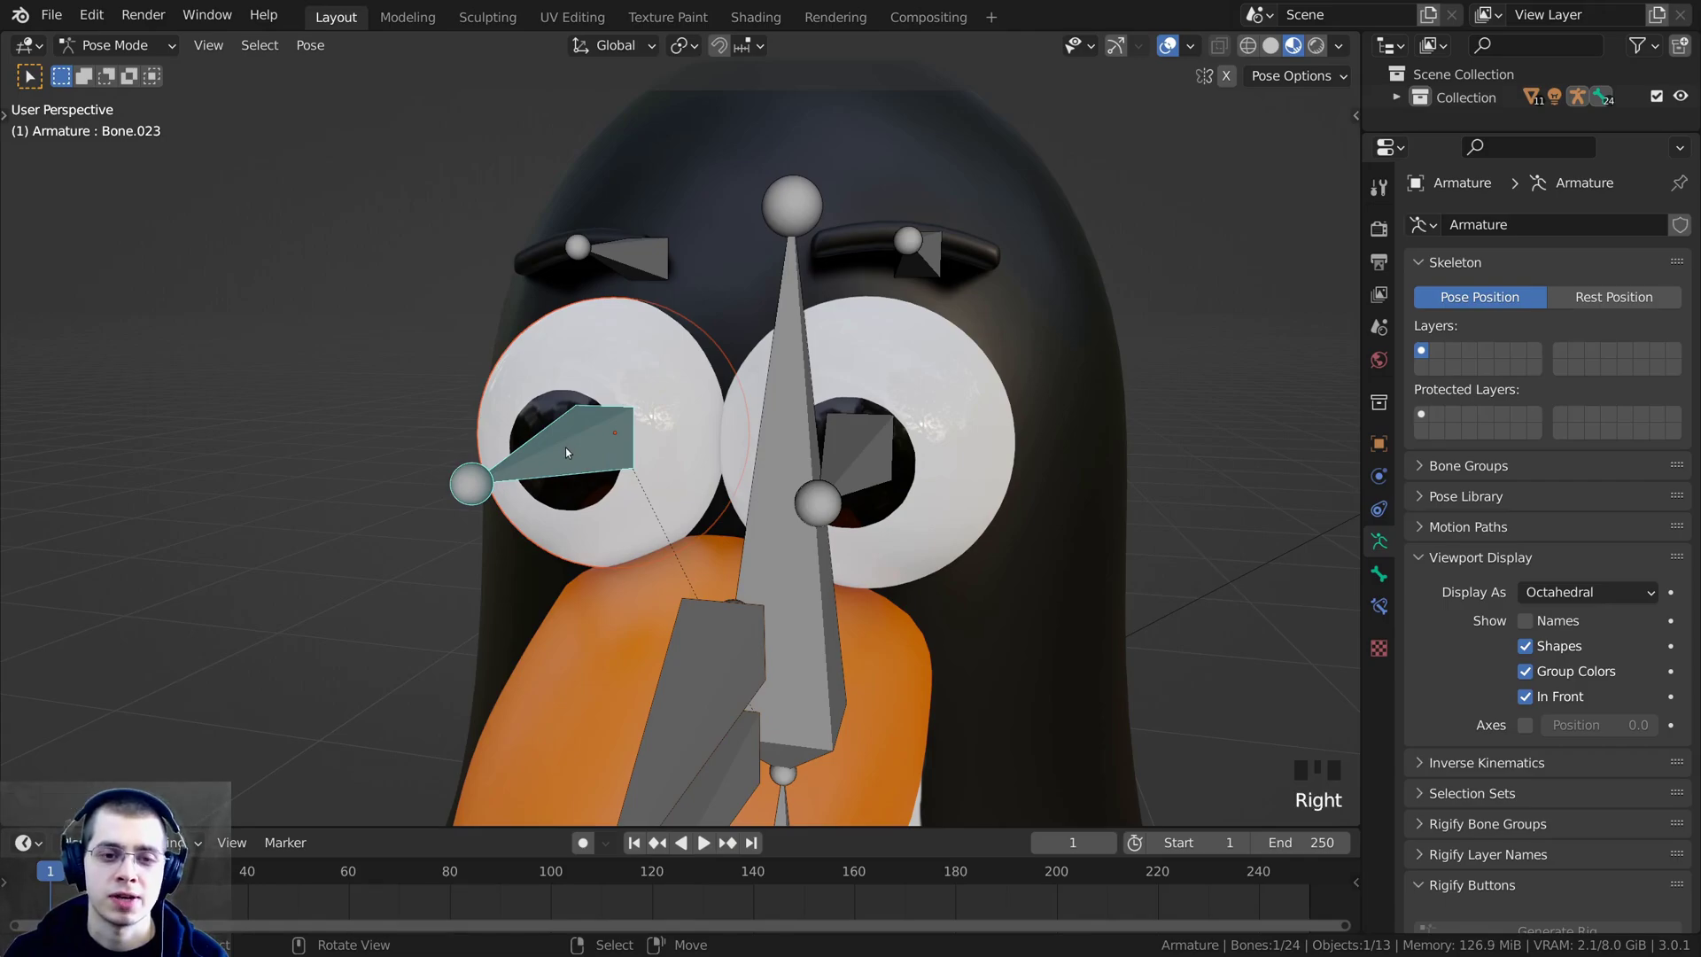
key(r)
key(r)
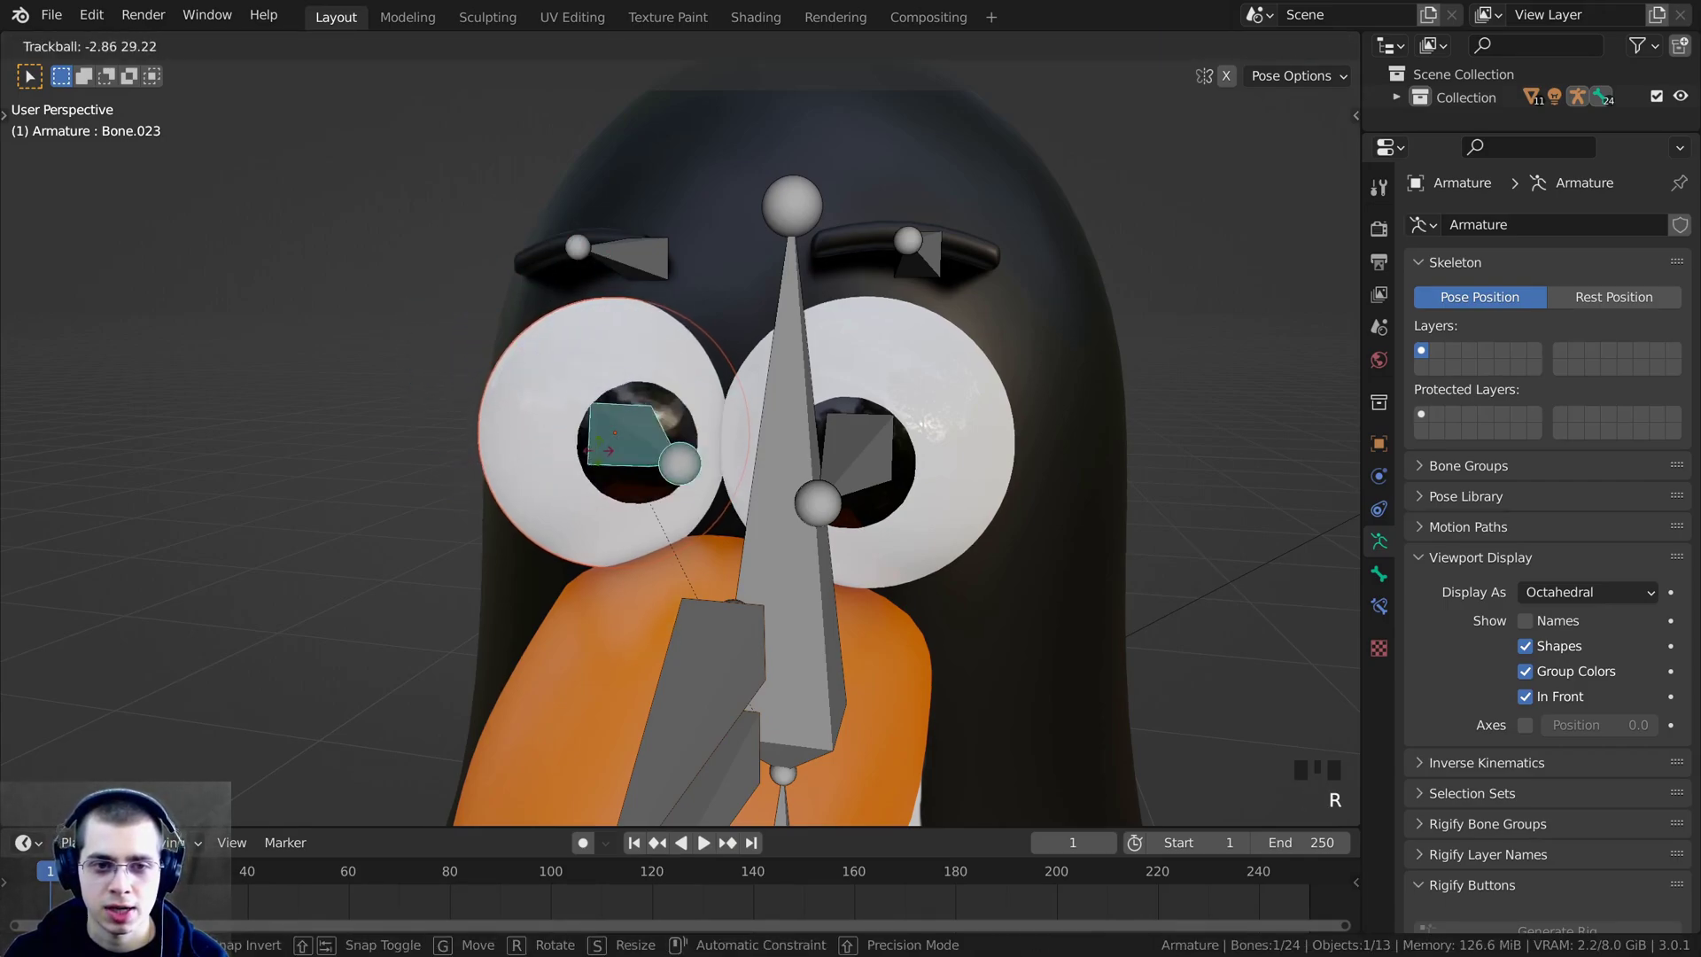
right_click(505, 423)
middle_drag(664, 423, 705, 425)
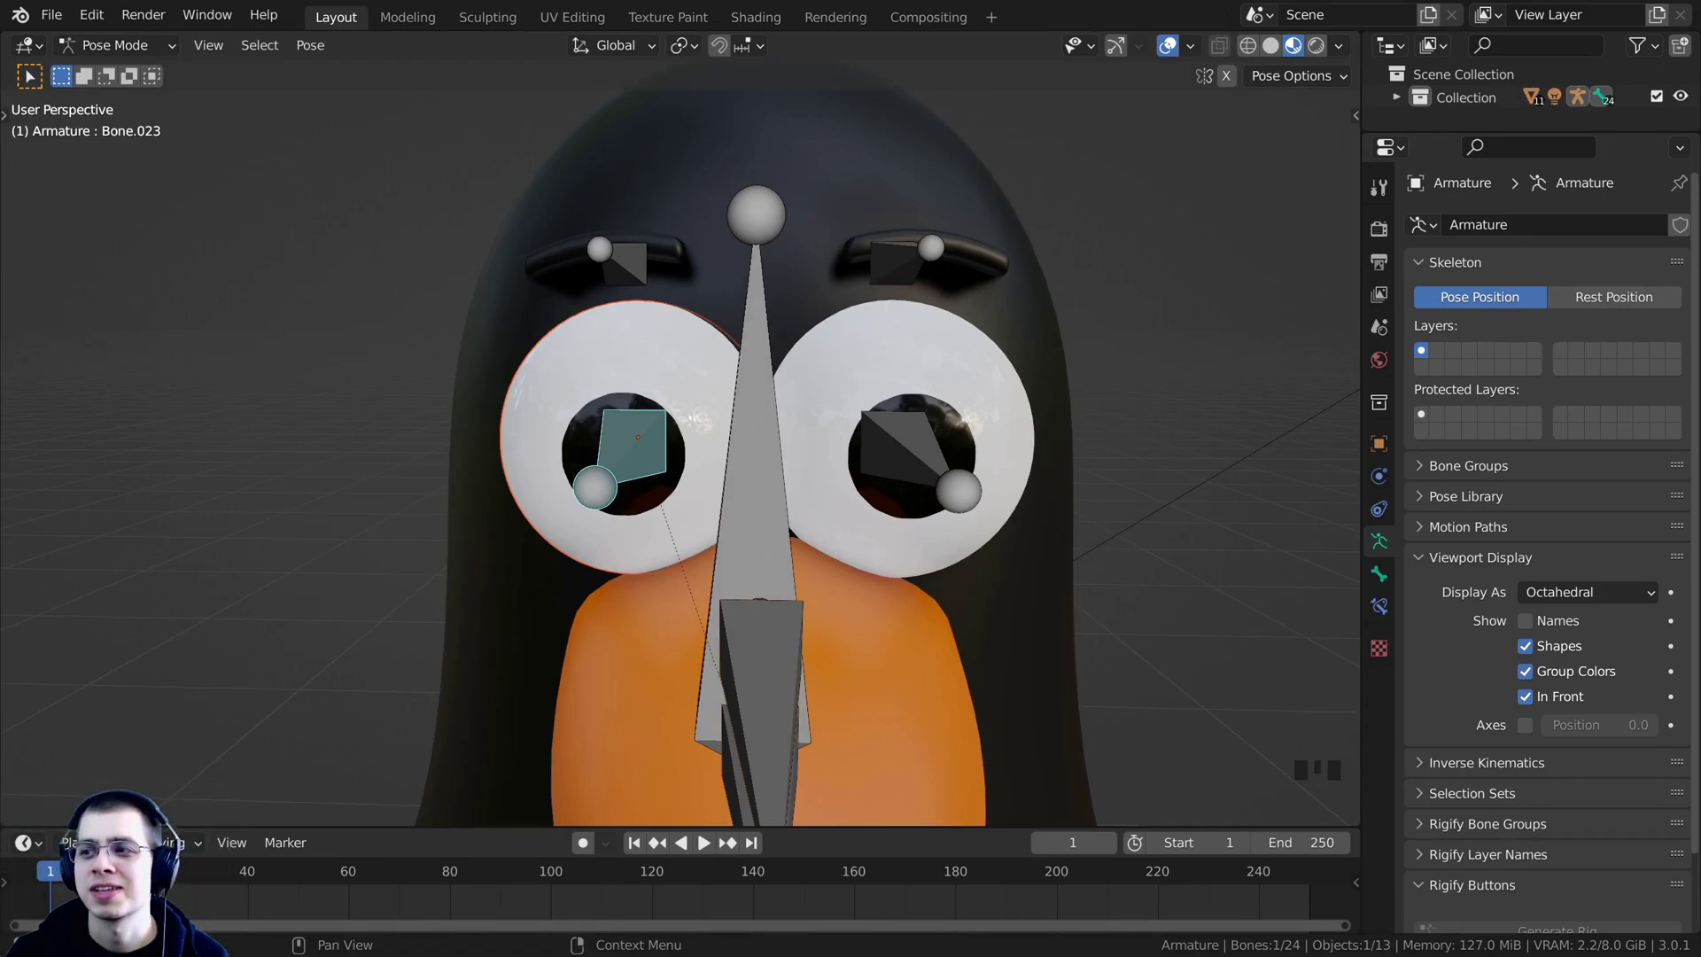
Parent the left eyebrow mesh to the left eyebrow bone of the armature using the Bone option in Pose Mode.
middle_drag(708, 425, 661, 296)
key(ctrl+Tab)
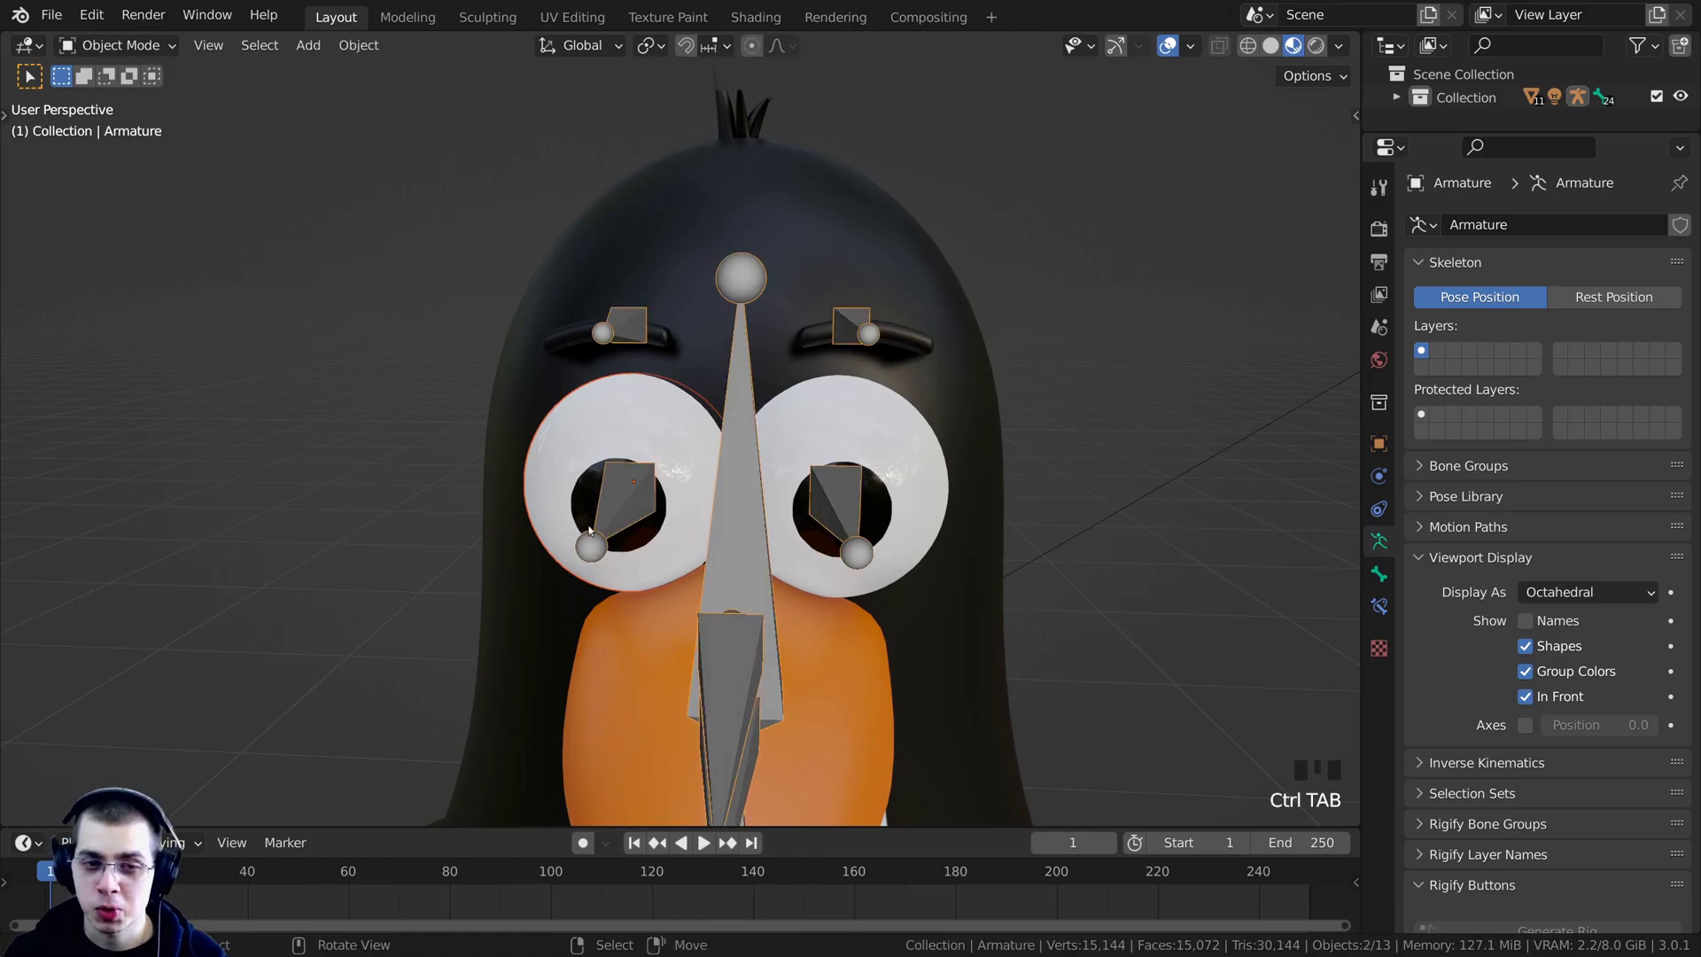
middle_drag(842, 273, 757, 489)
click(743, 437)
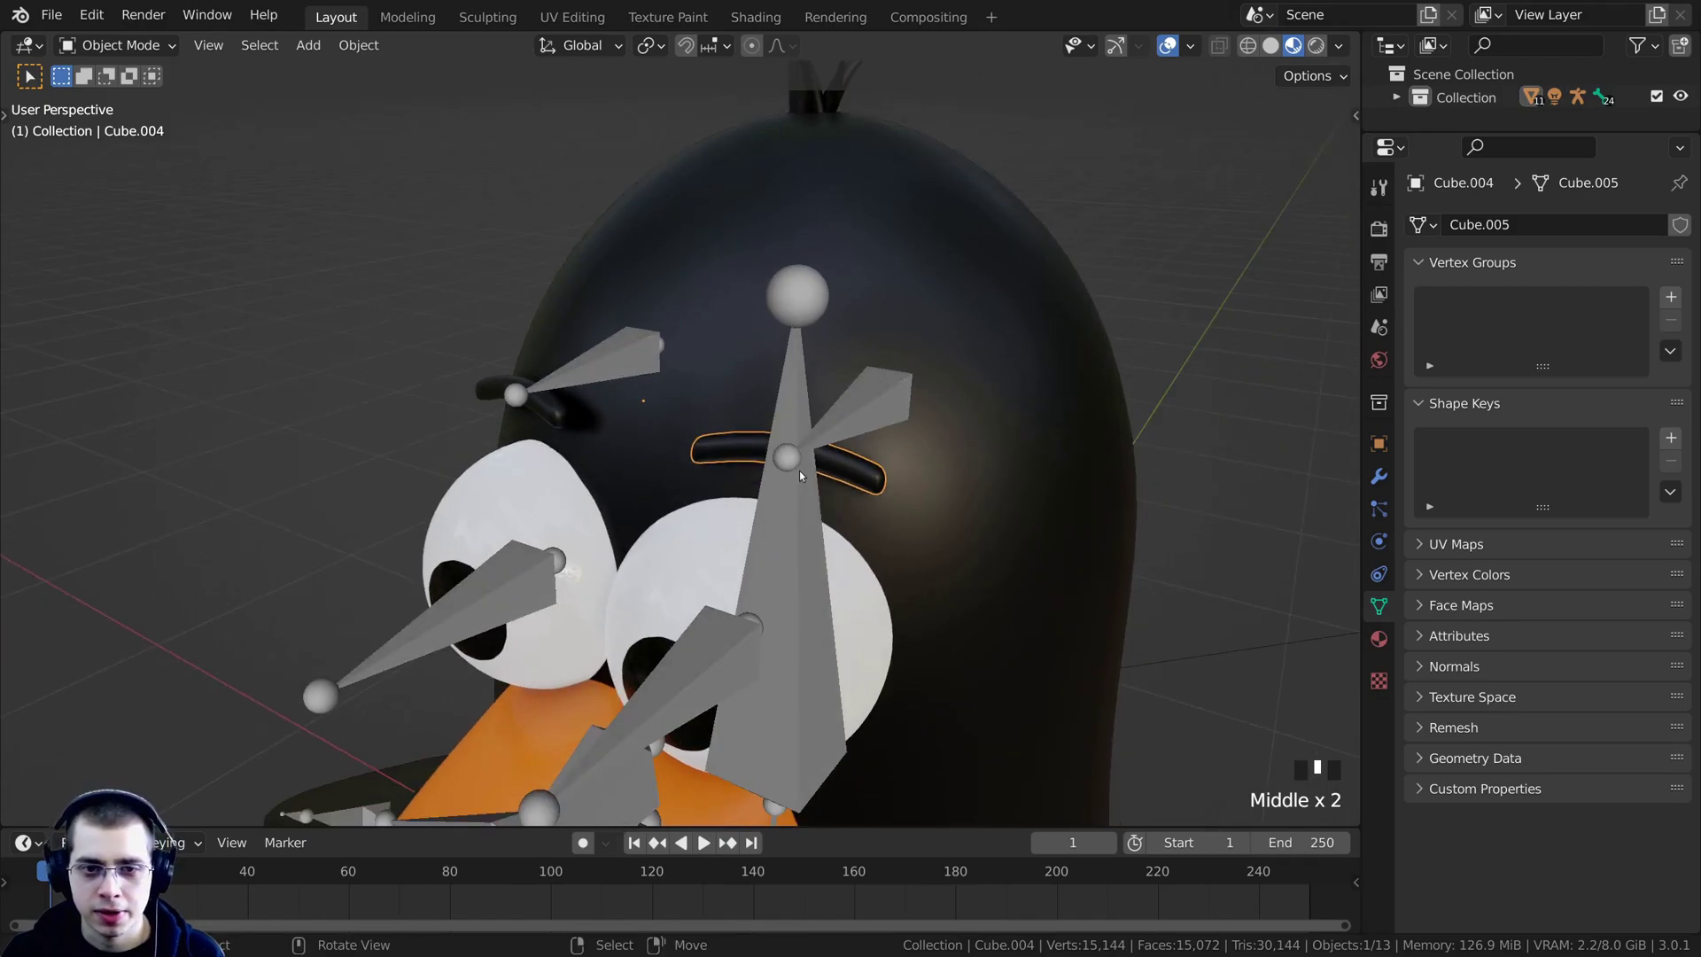
shift+right_click(850, 416)
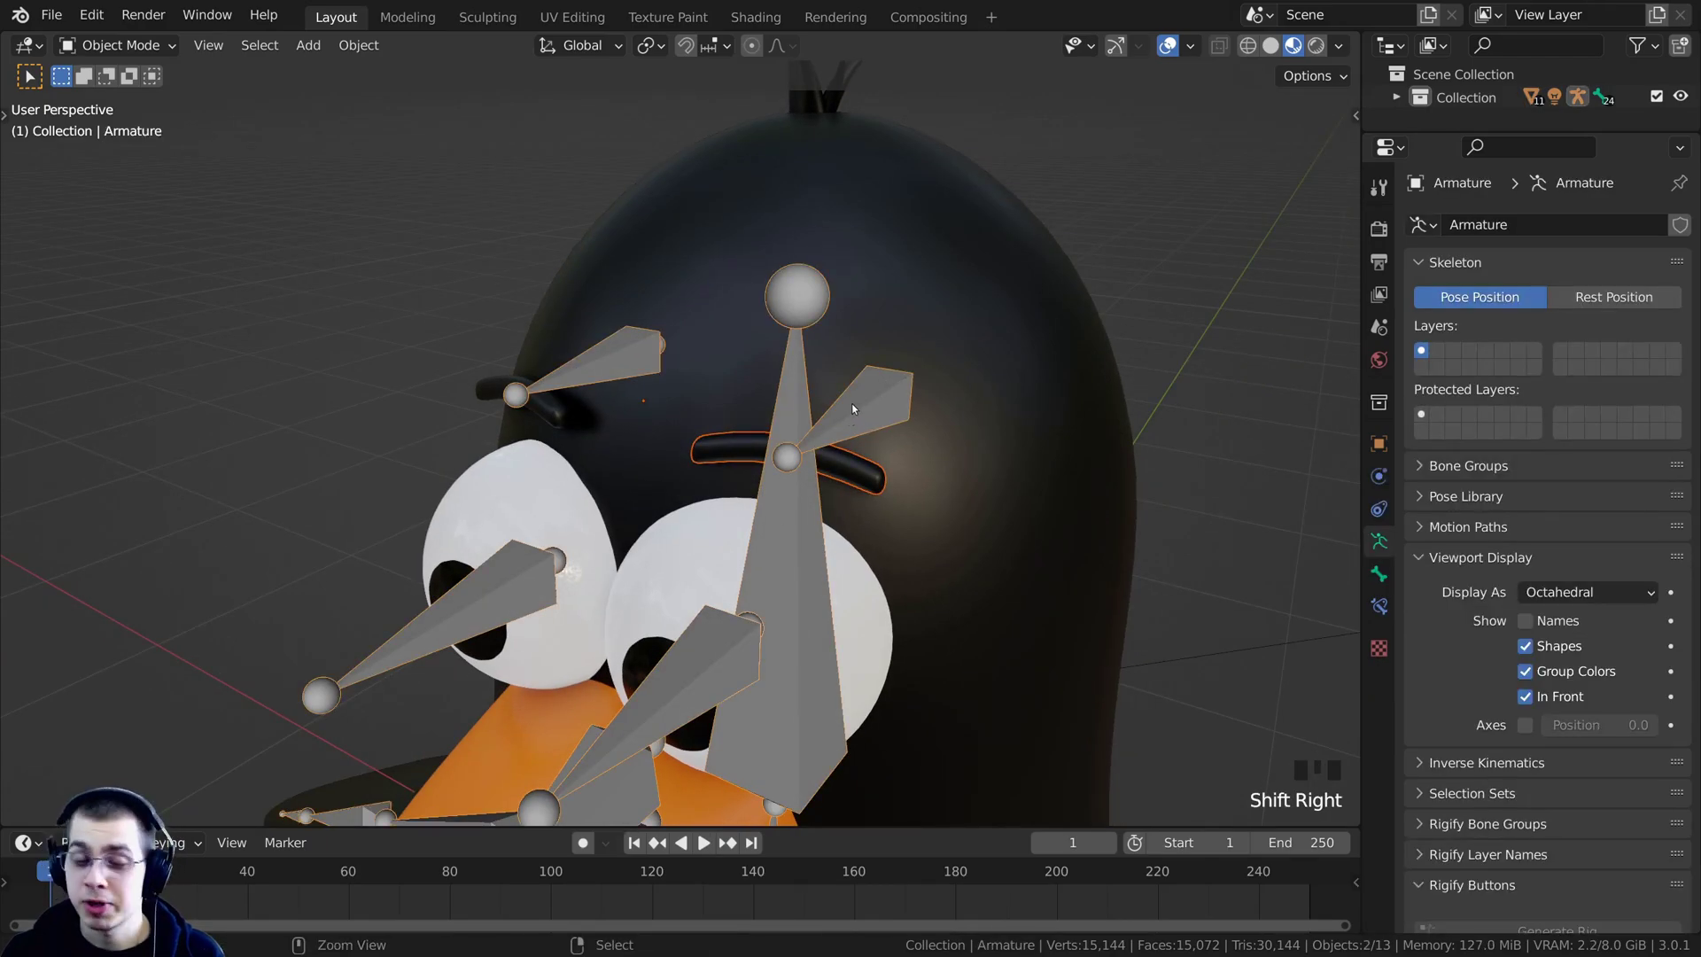
key(ctrl+Tab)
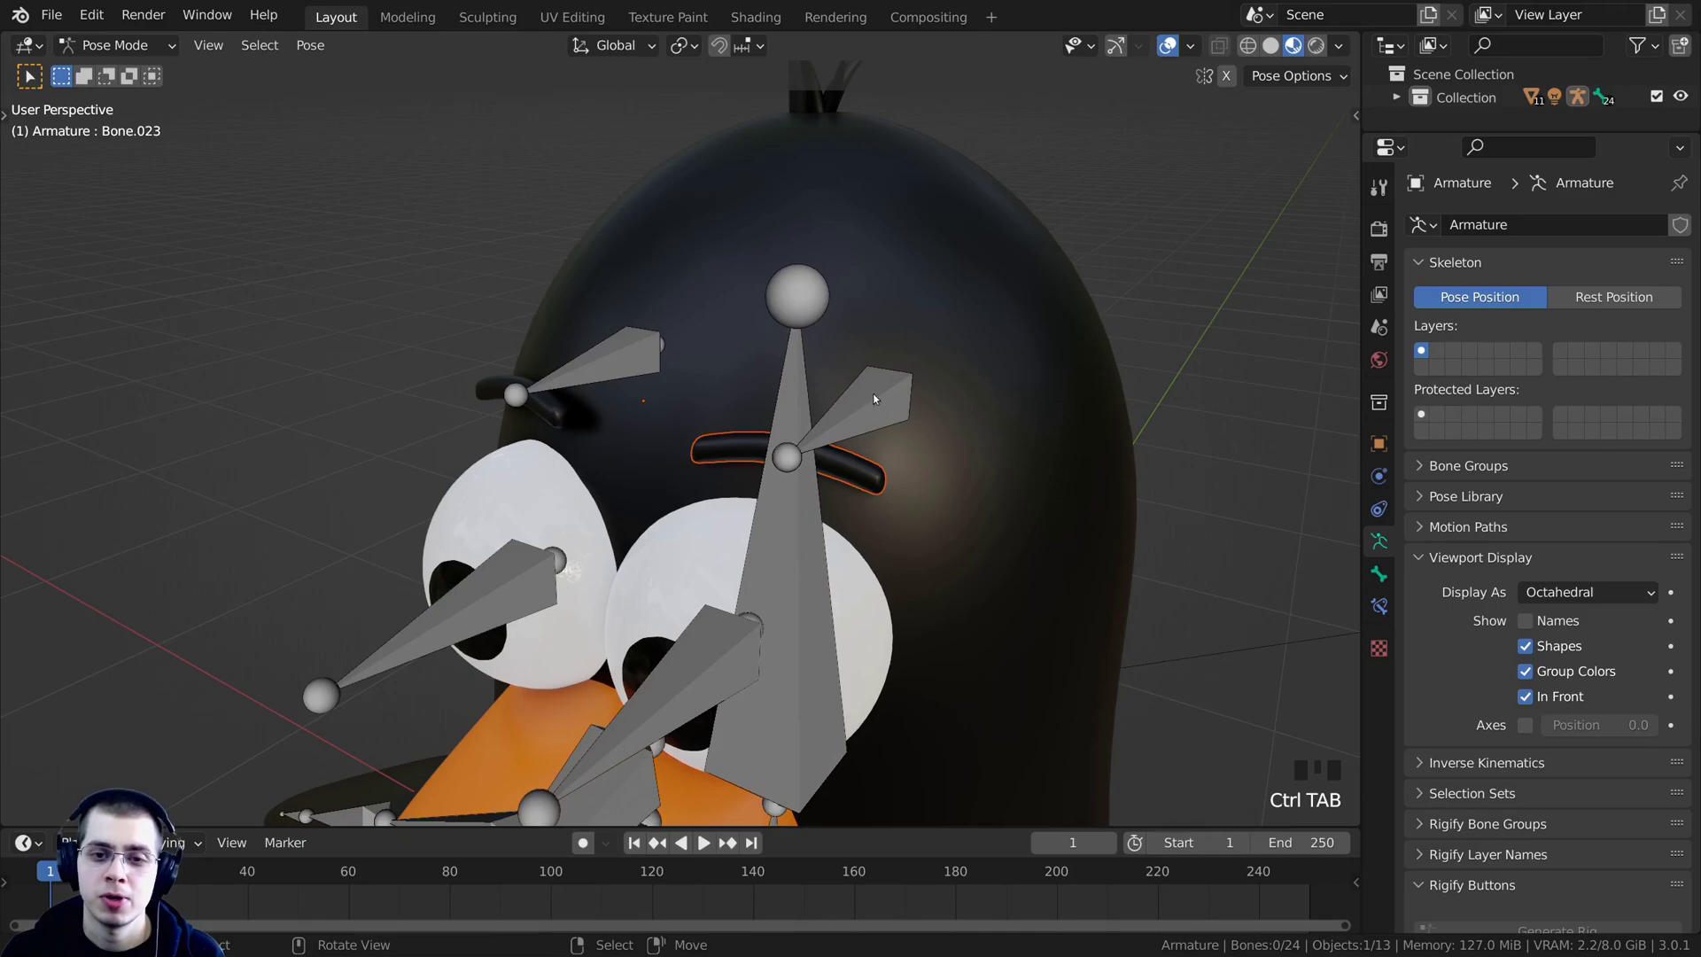
right_click(826, 417)
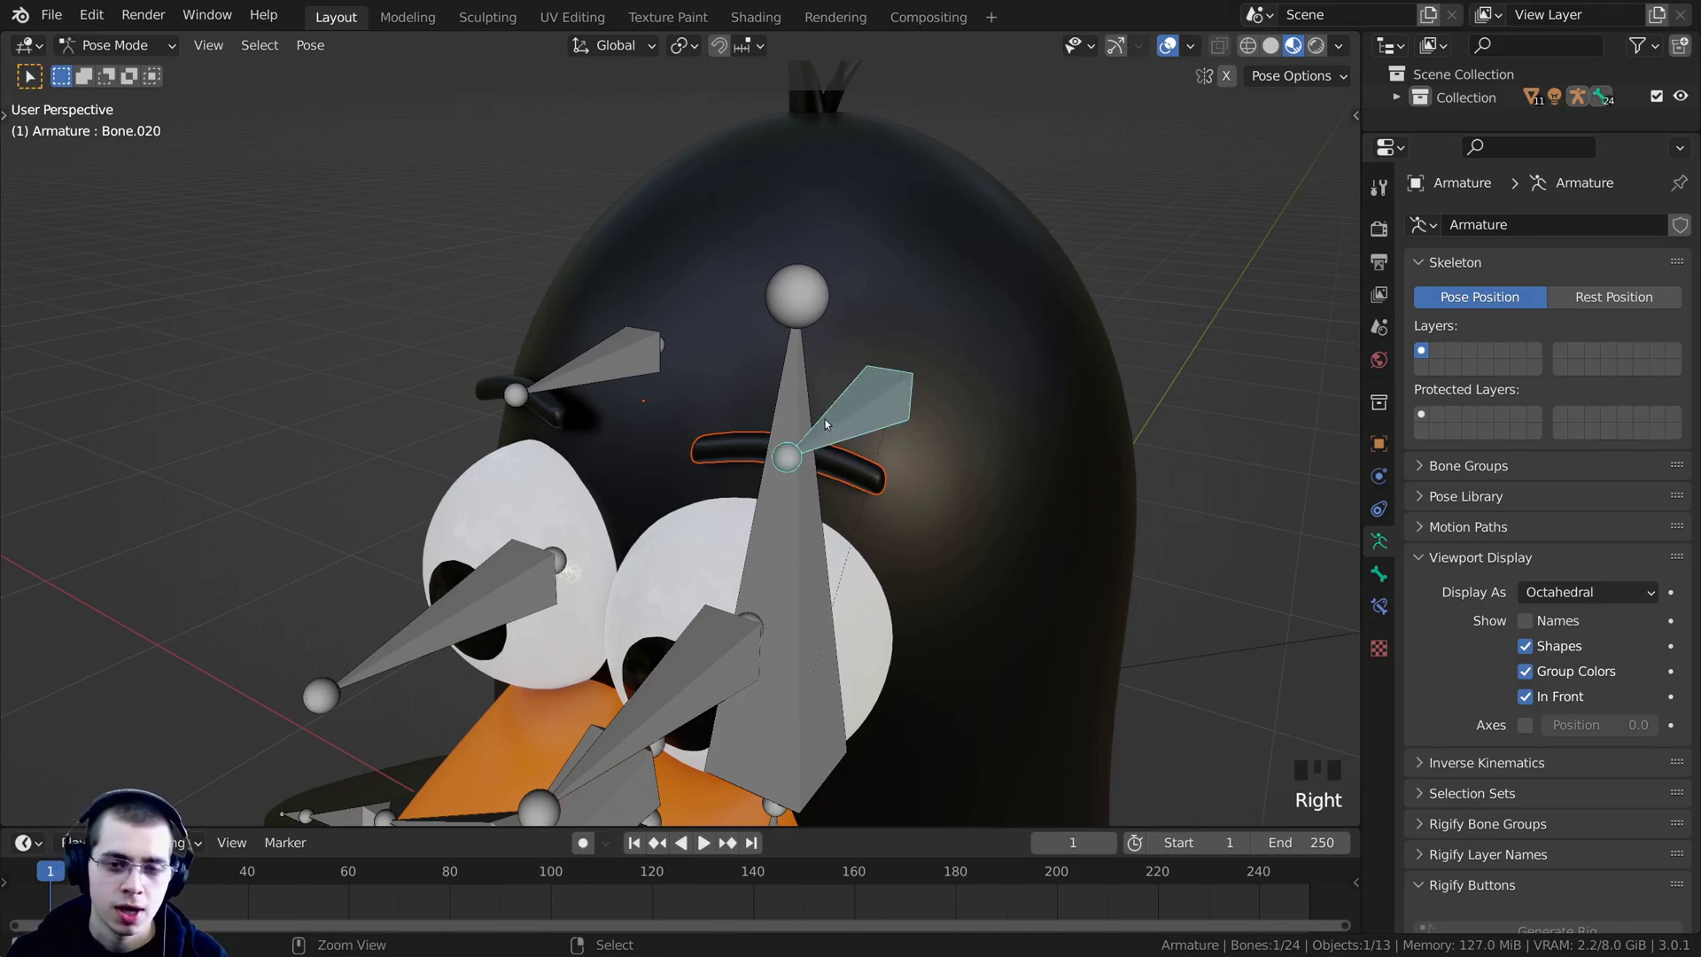
key(ctrl+p)
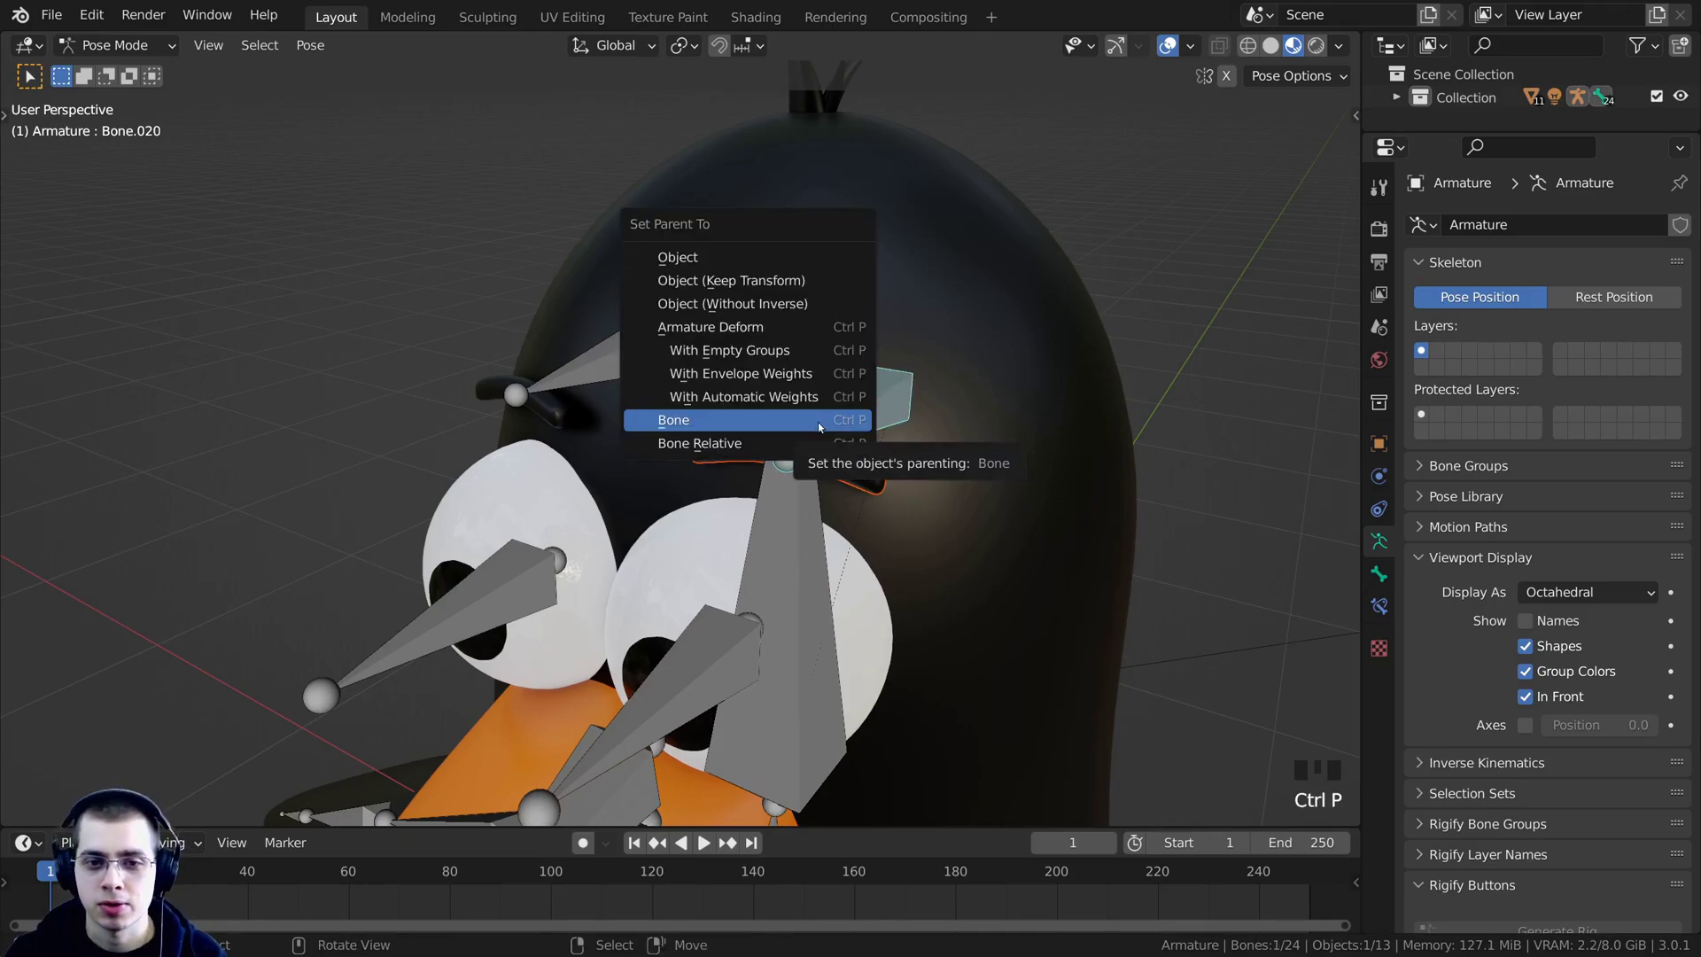
click(818, 423)
Try rotating and moving the left eyebrow bone to test how the eyebrow follows it.
key(g)
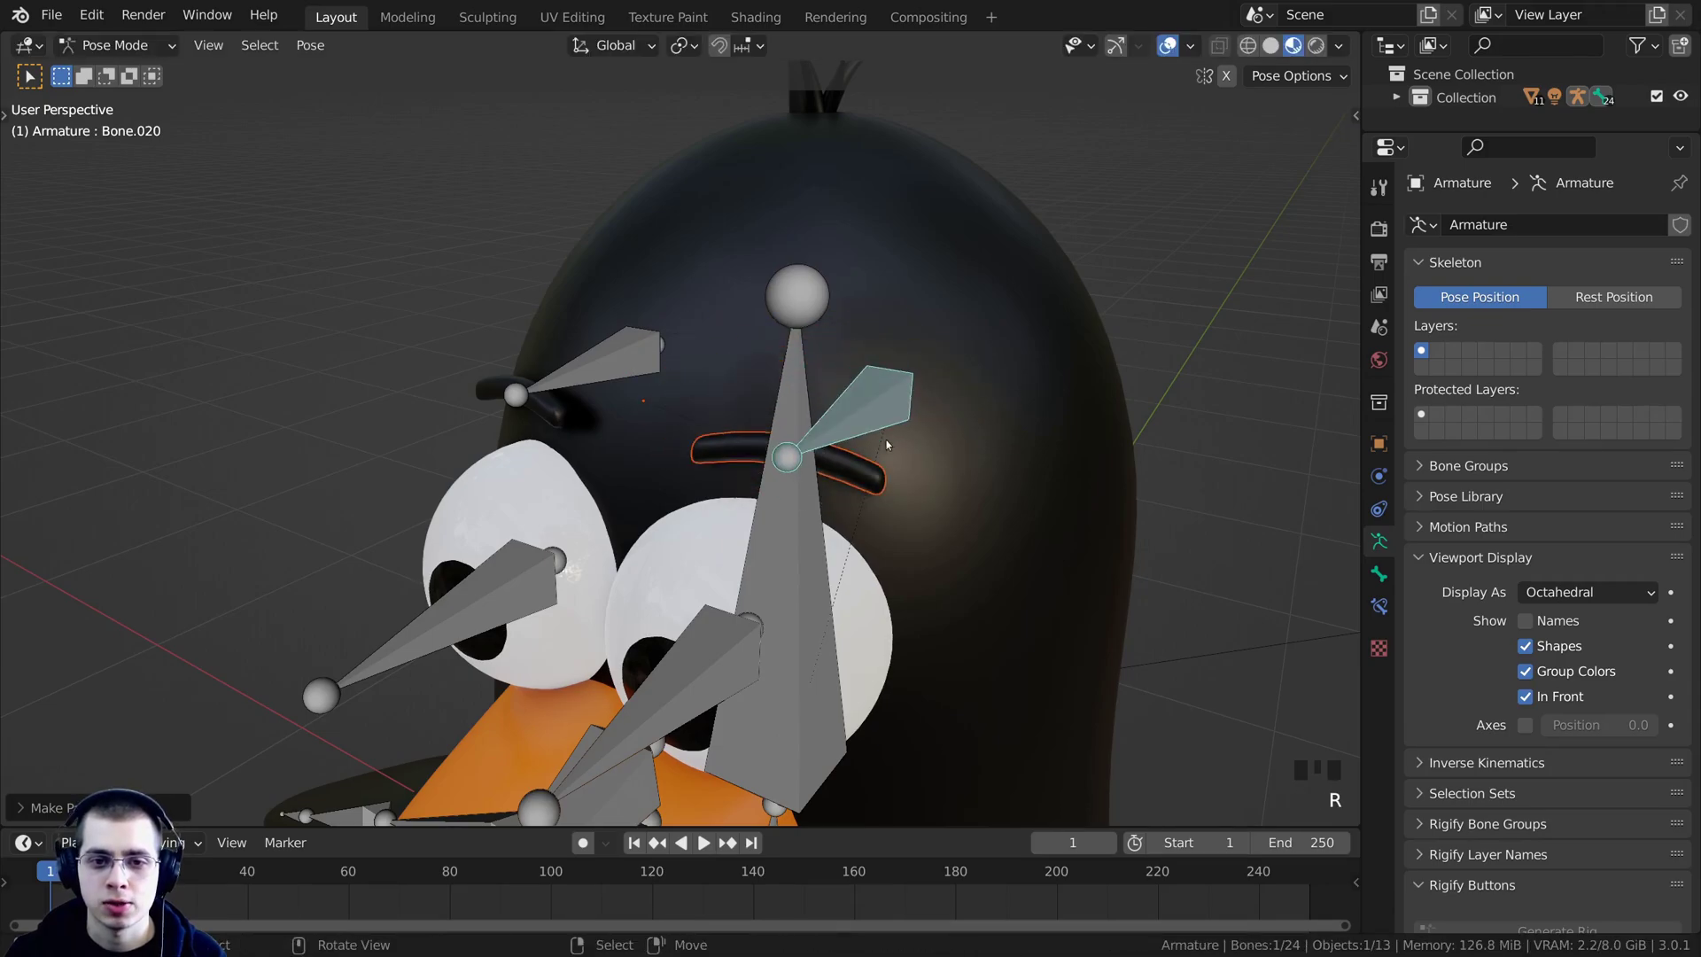
right_click(1027, 511)
middle_drag(936, 496, 1119, 475)
key(g)
right_click(1021, 439)
key(g)
right_click(1107, 435)
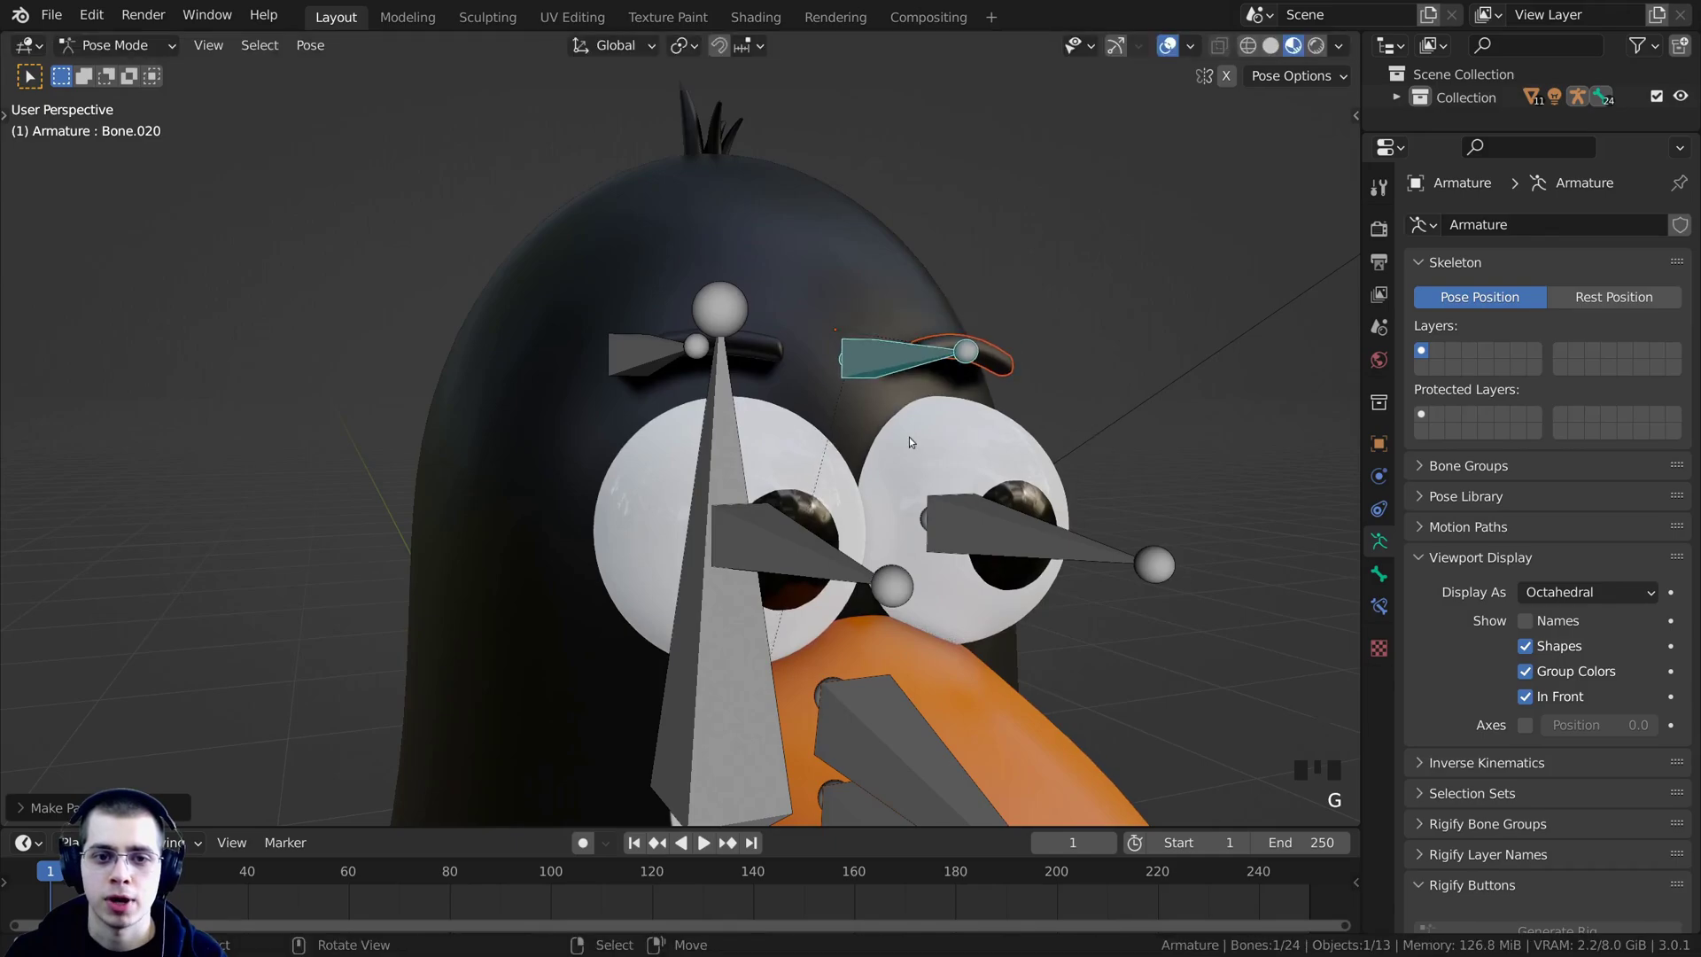
Parent the right eyebrow mesh to the right eyebrow bone of the armature using the Bone option in Pose Mode.
middle_drag(909, 437, 779, 389)
middle_drag(417, 220, 483, 248)
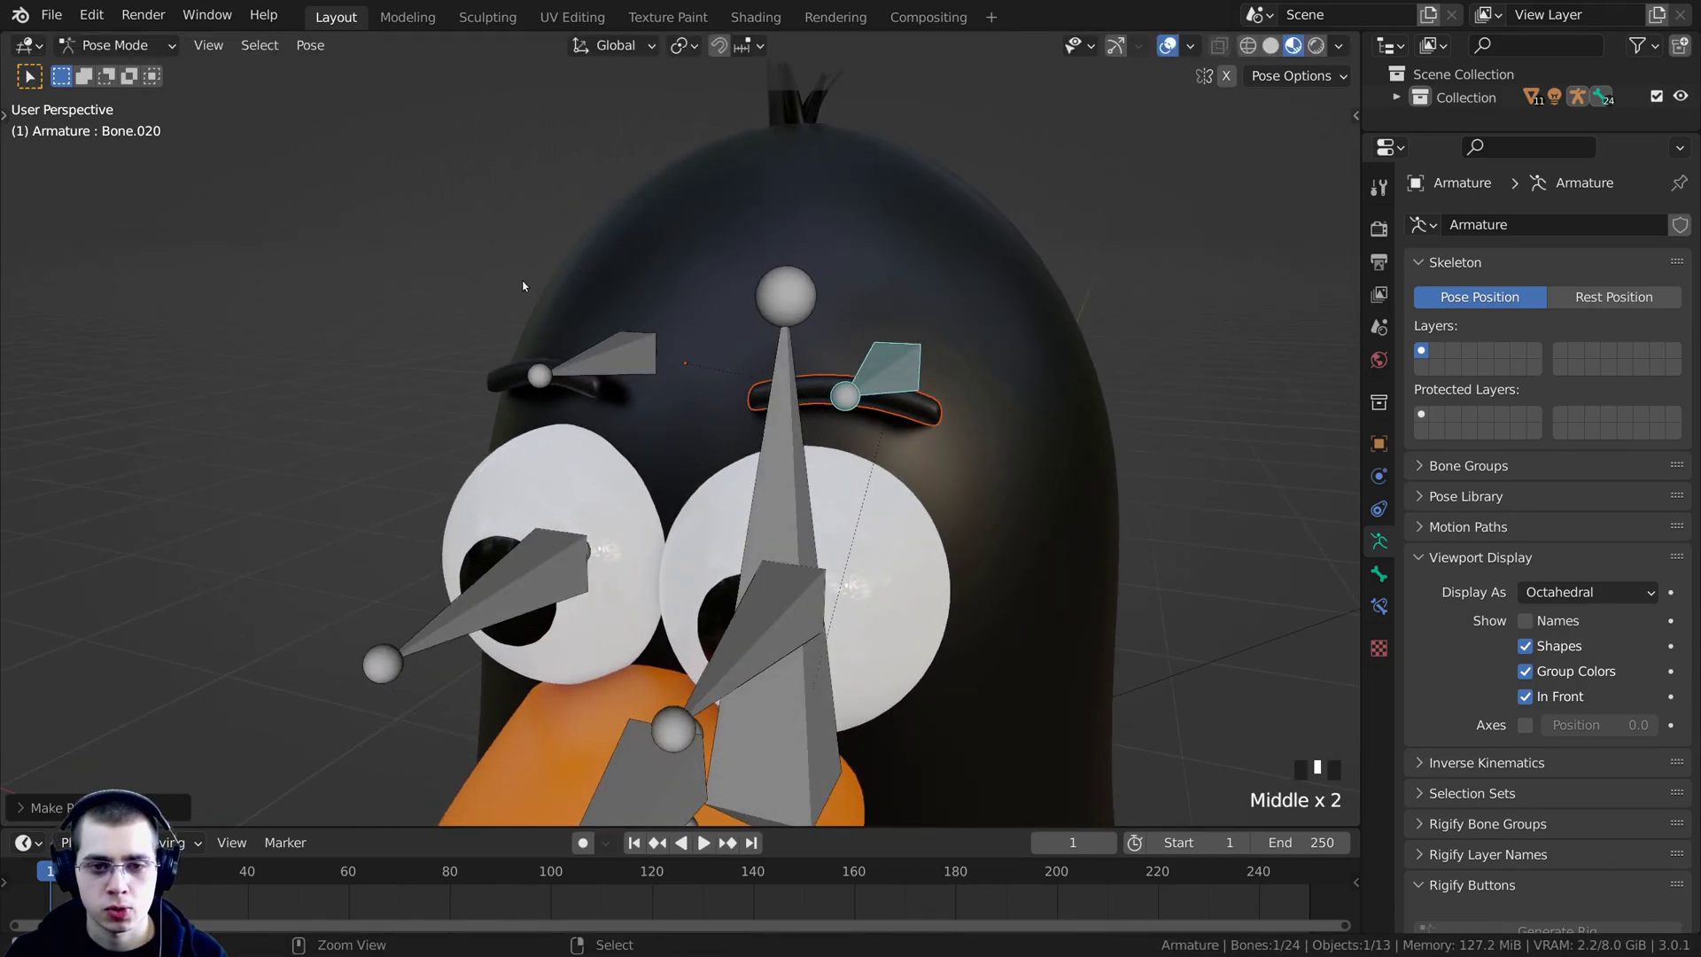
key(ctrl+Tab)
shift+middle_drag(525, 368, 520, 431)
scroll(520, 431, up, 2)
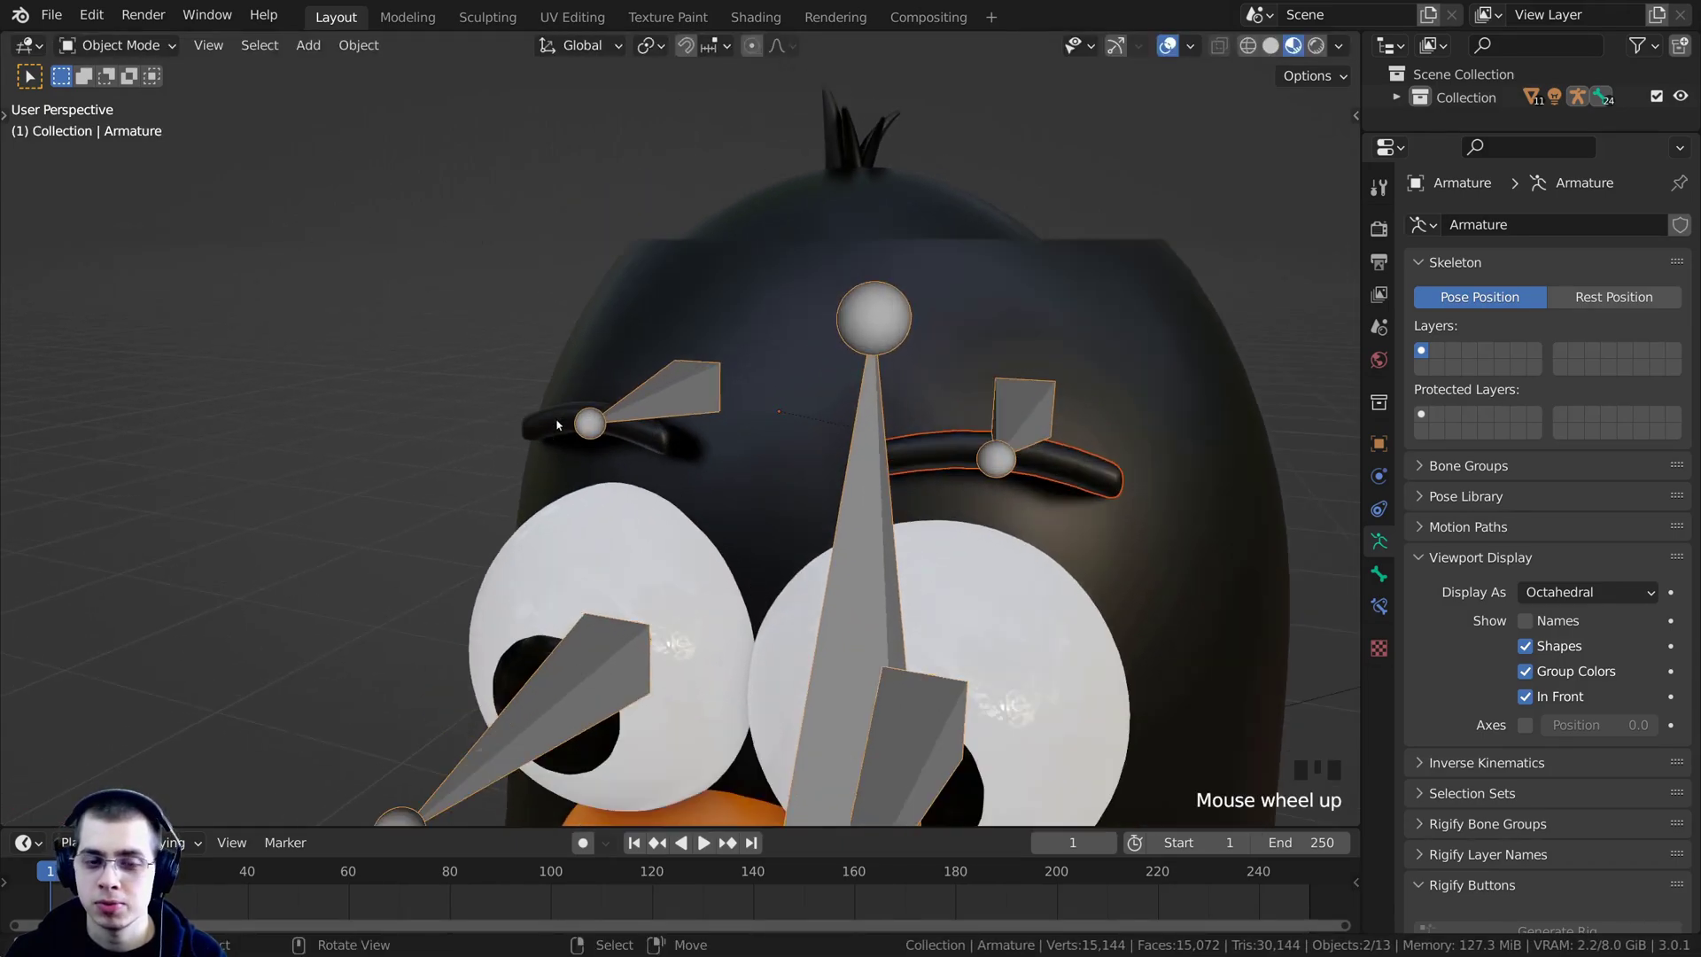
right_click(612, 430)
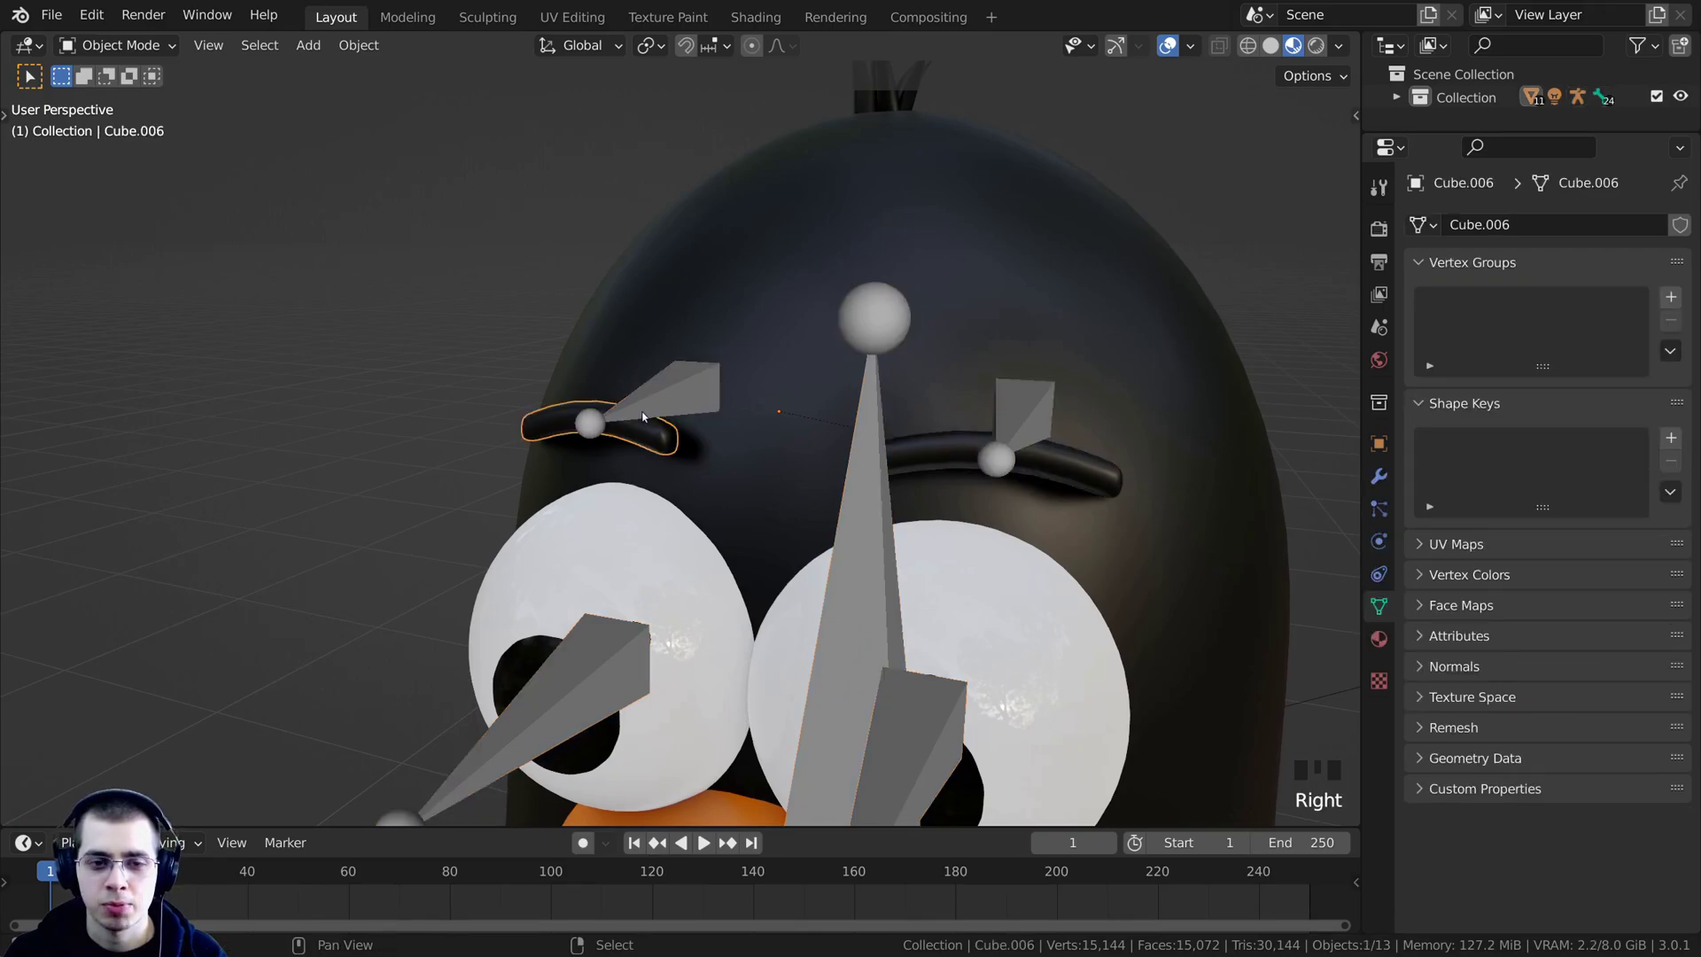
shift+right_click(709, 402)
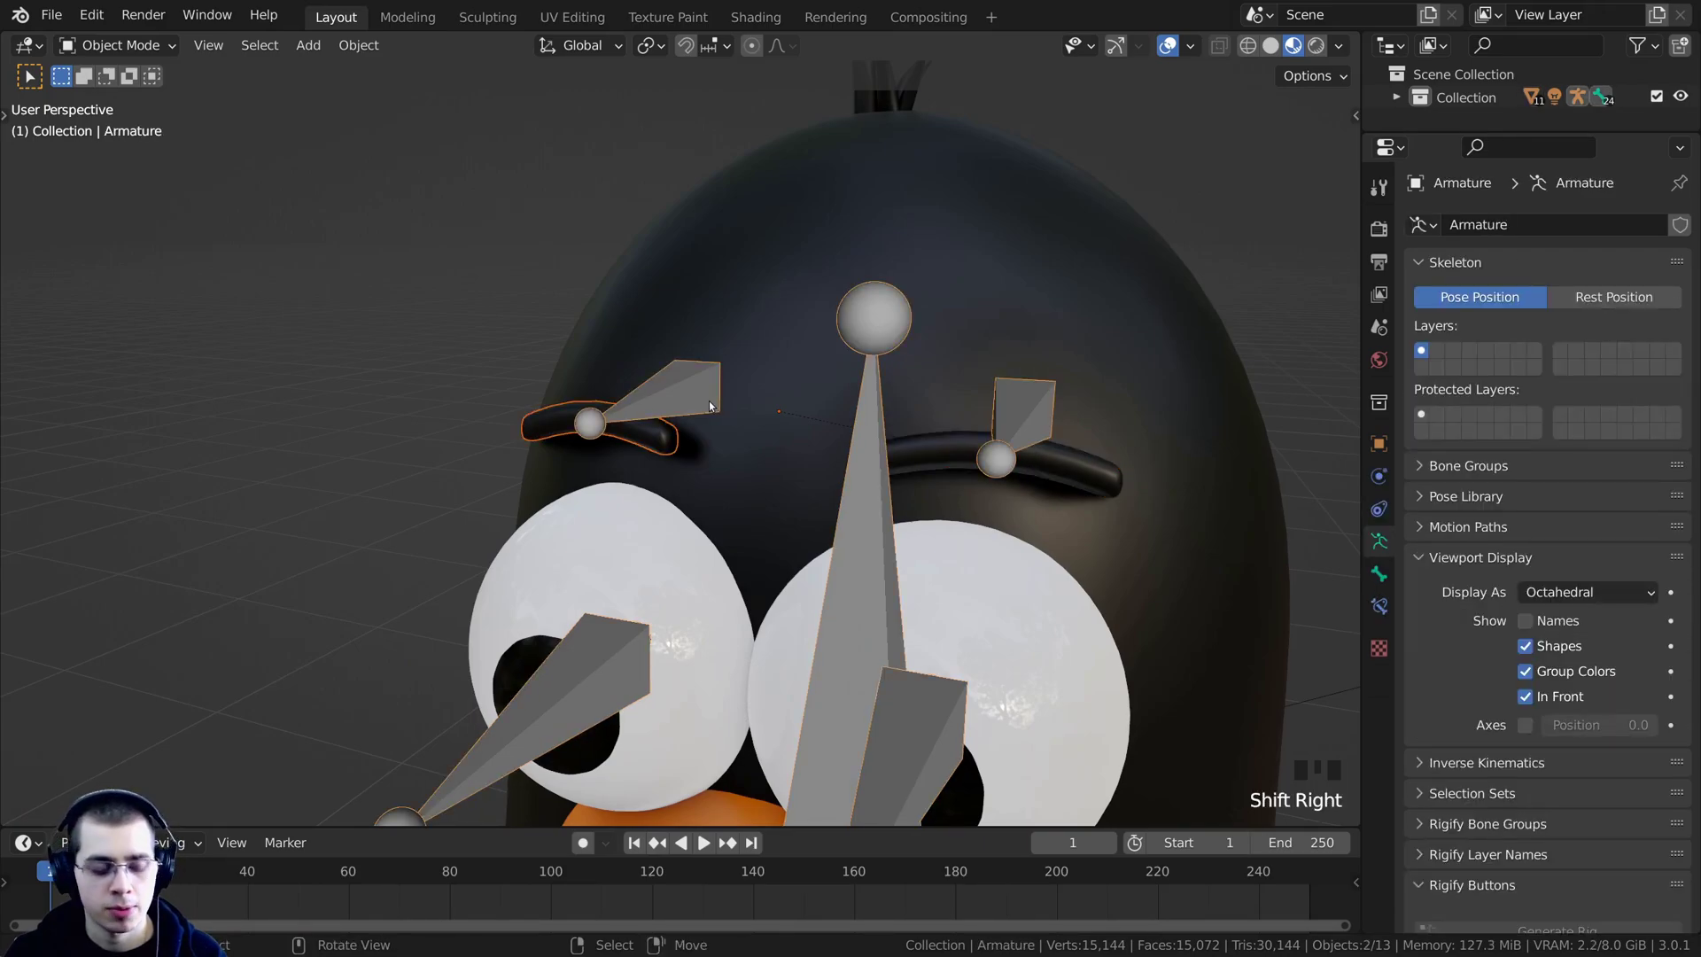
key(ctrl+Tab)
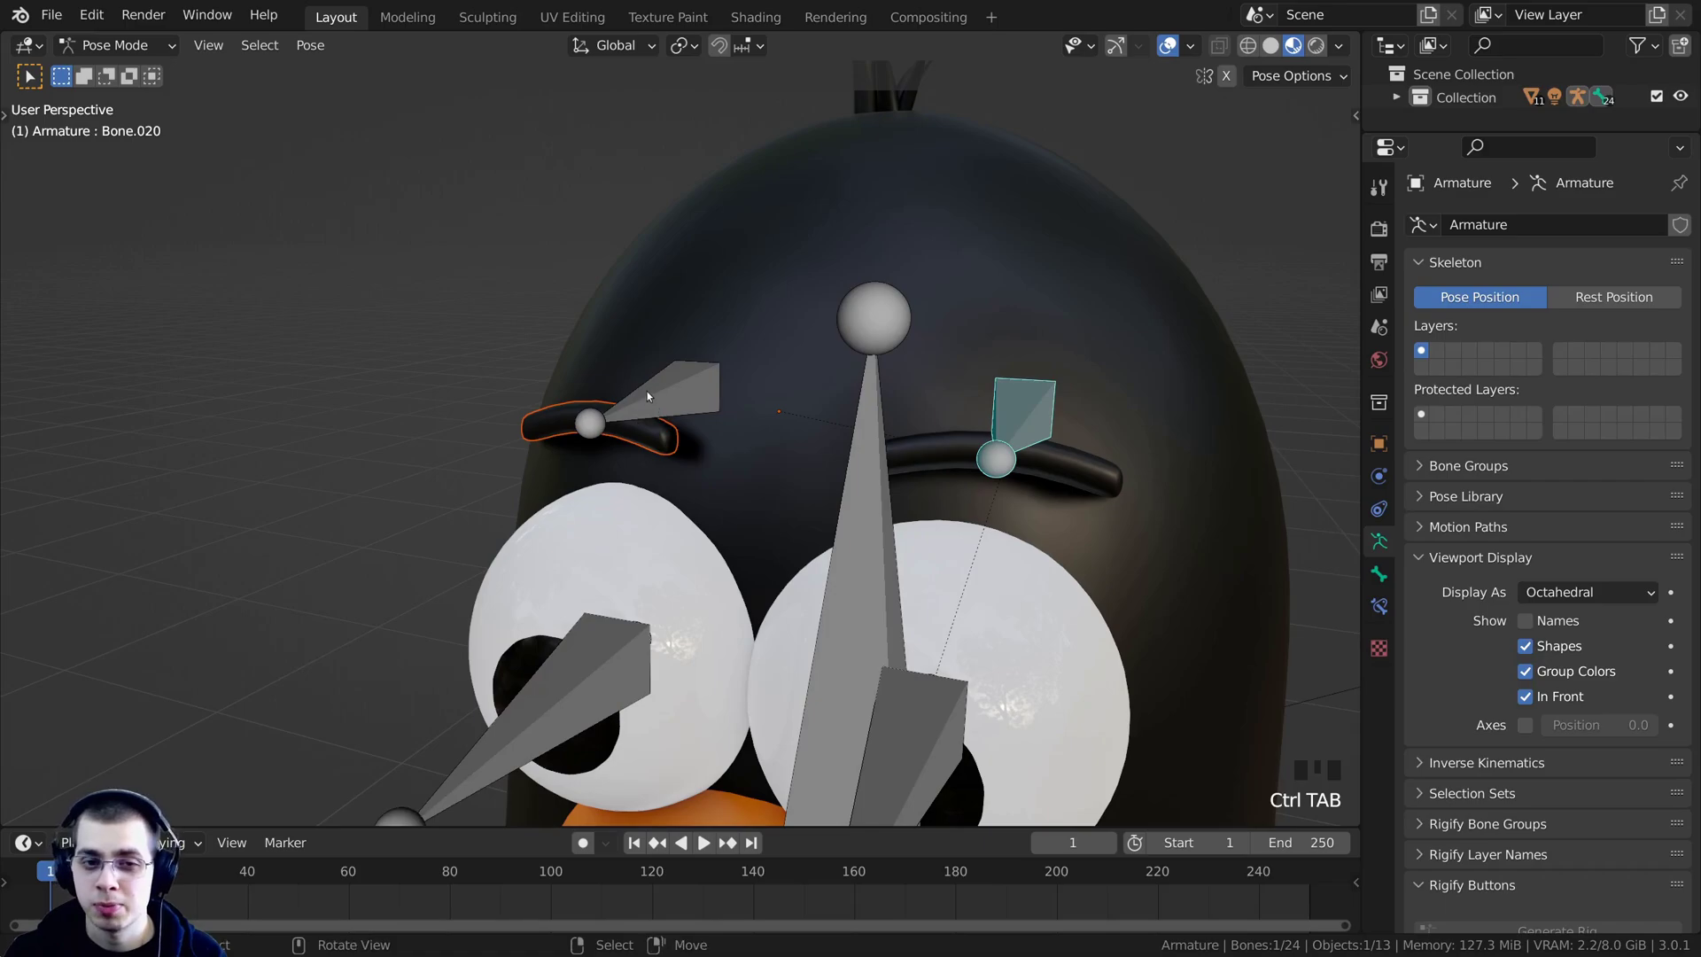
right_click(648, 393)
middle_drag(655, 393, 666, 400)
key(ctrl+p)
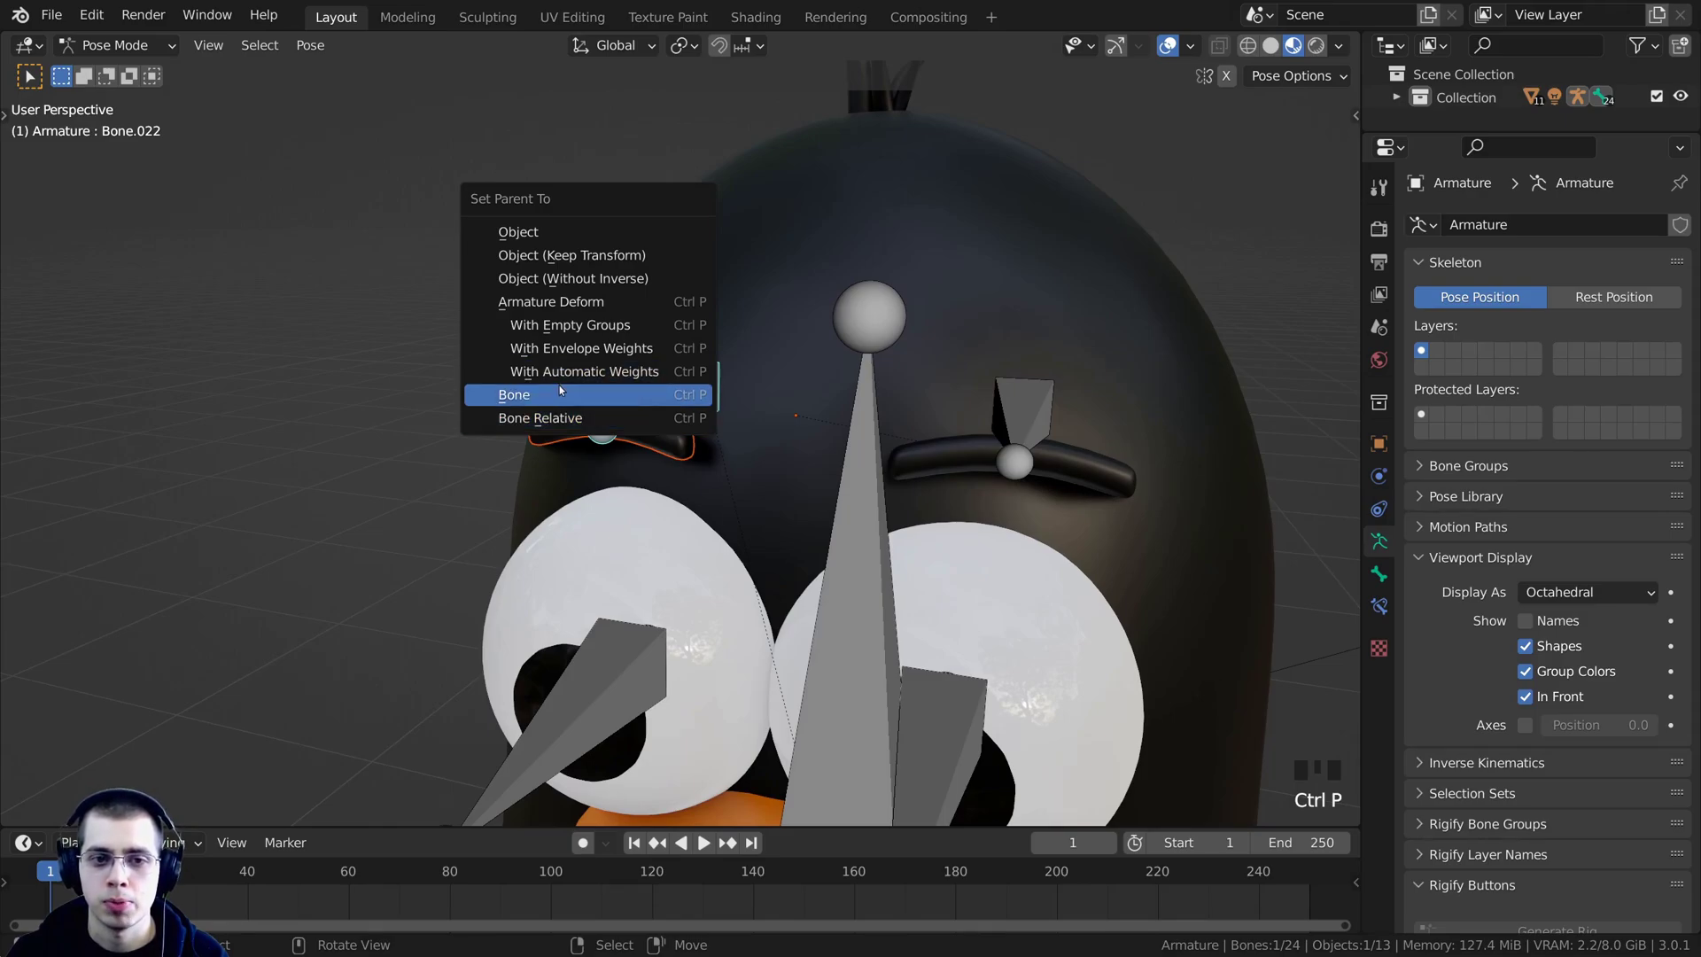
click(661, 390)
Try trackball-rotating, moving and scaling the right eyebrow bone to test how its eyebrow follows.
scroll(662, 391, up, 2)
key(r)
key(r)
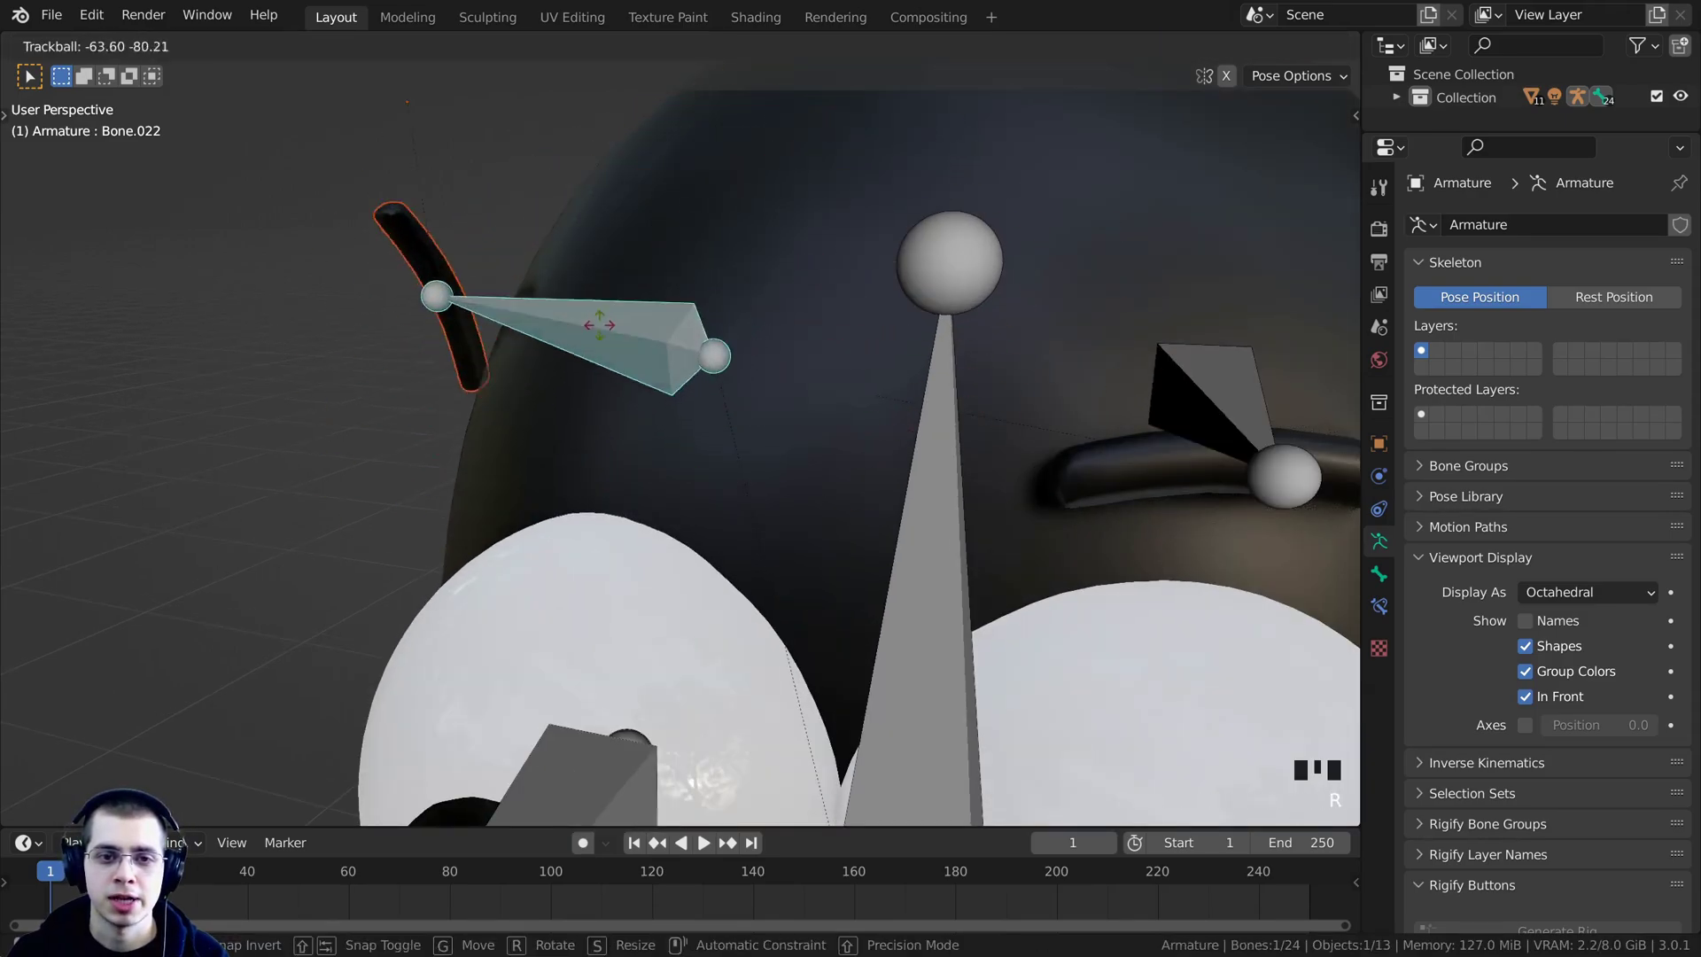
right_click(719, 419)
scroll(720, 419, down, 6)
key(g)
key(Escape)
key(s)
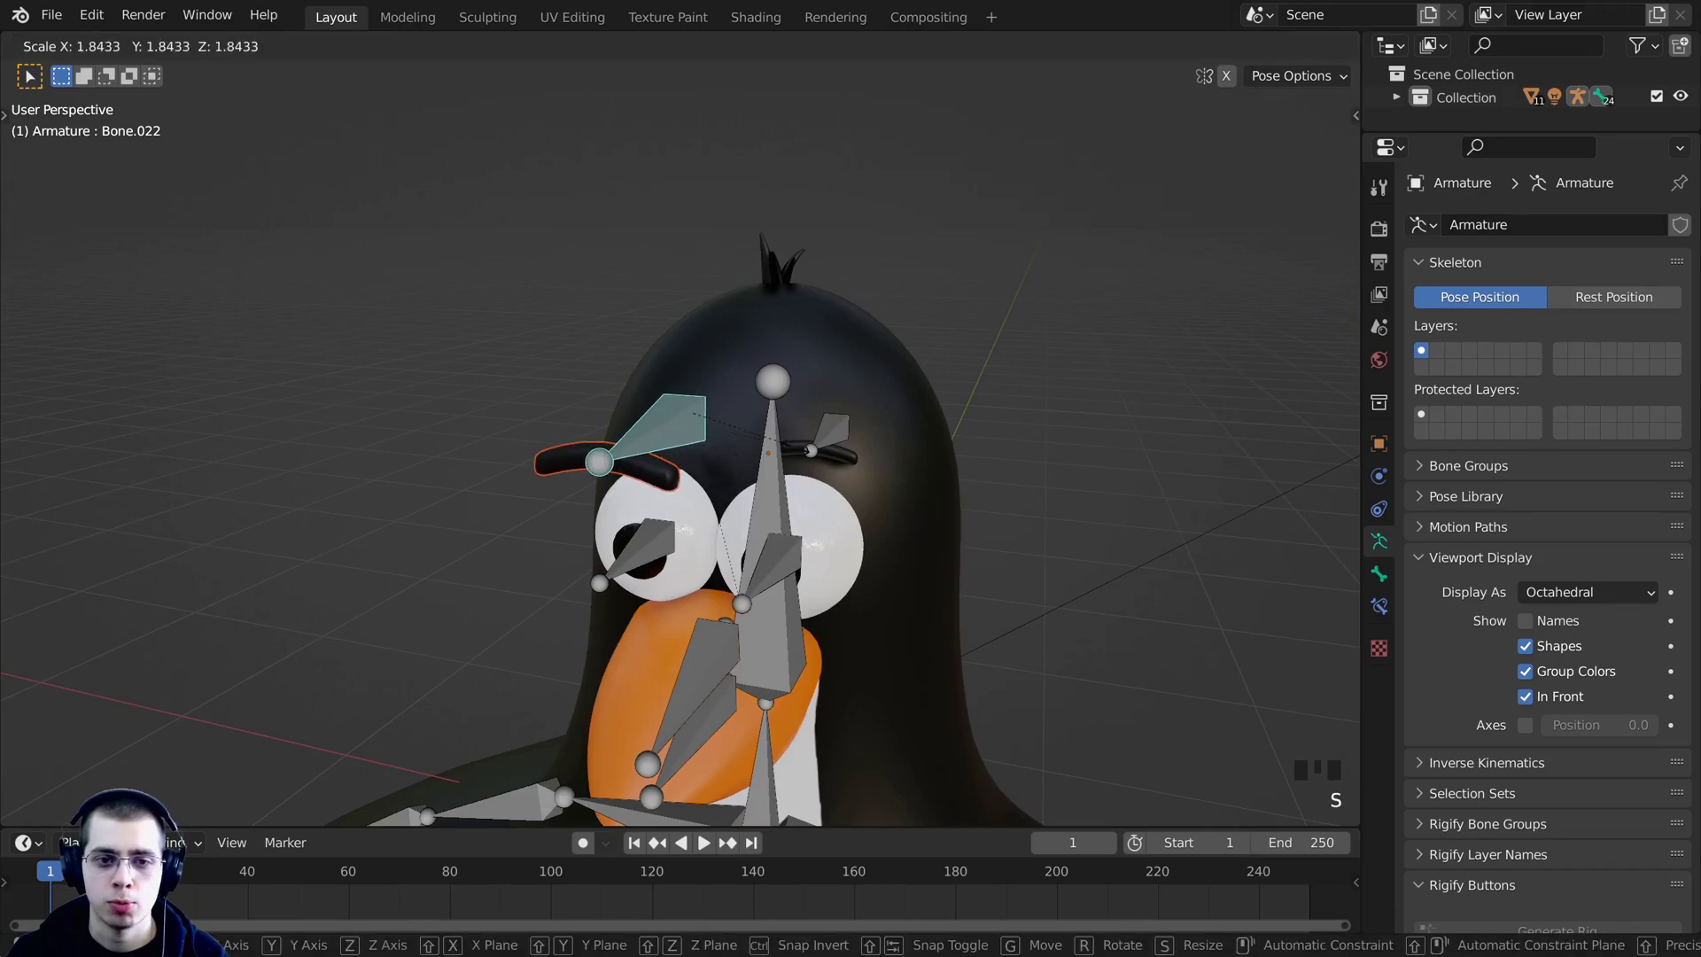
right_click(808, 450)
Add the left eyebrow bone to the selection and try moving both eyebrow bones together.
shift+right_click(820, 440)
middle_drag(819, 440, 895, 363)
key(g)
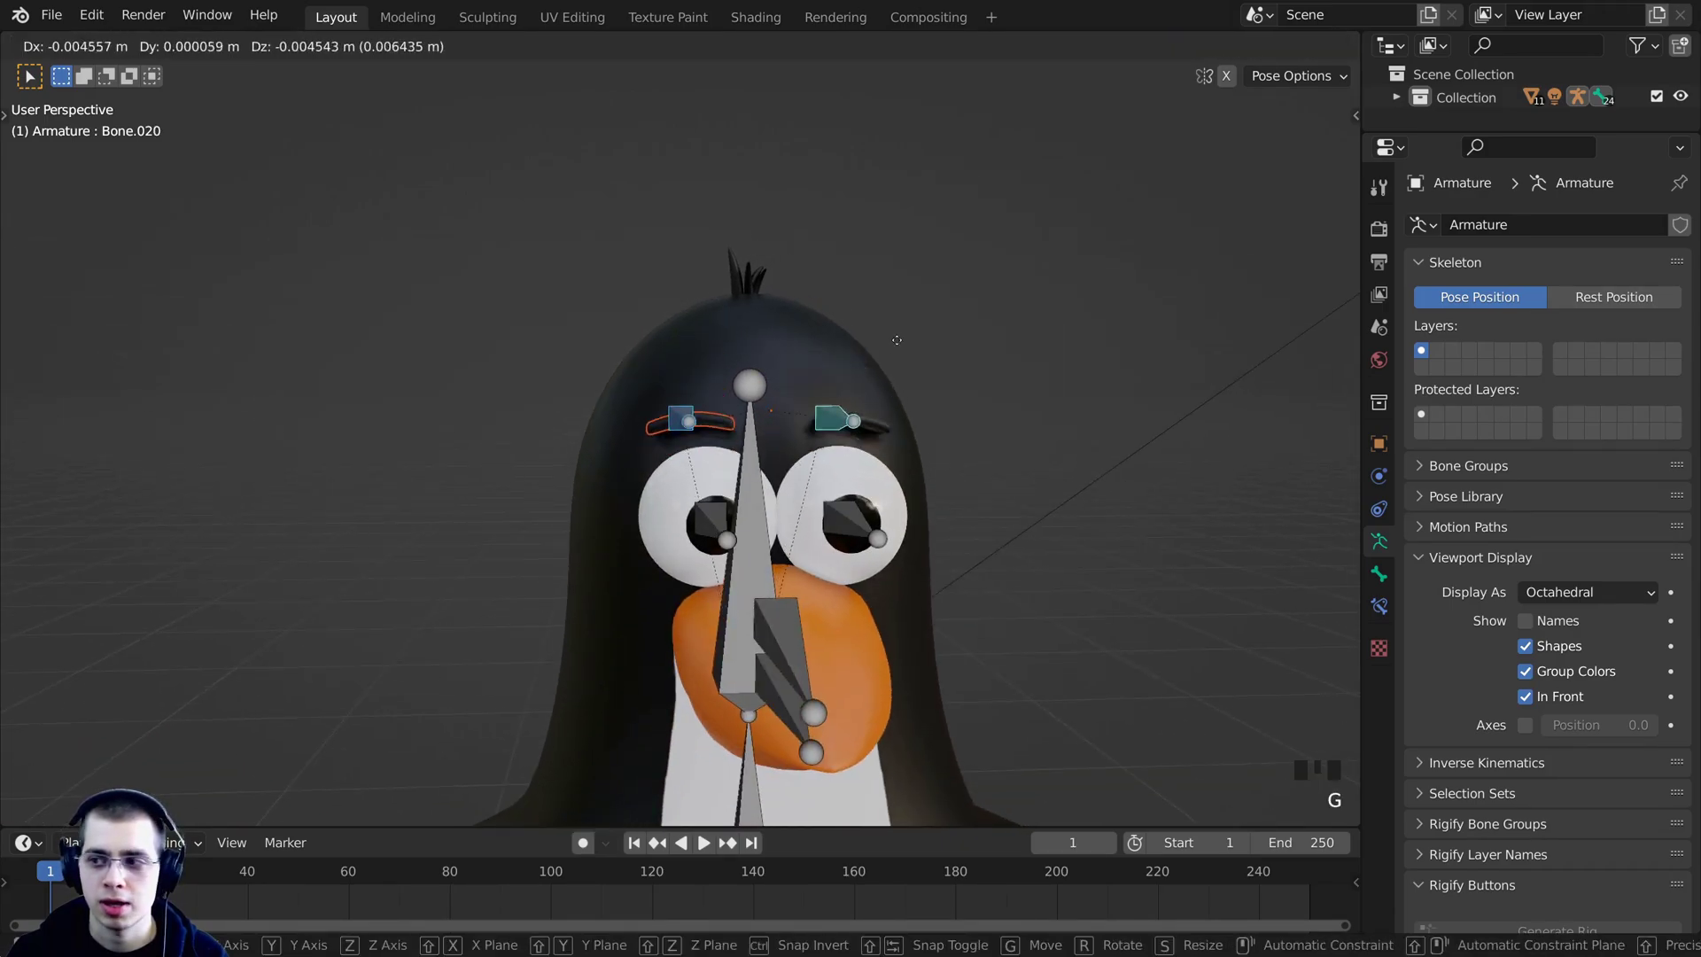
right_click(898, 338)
scroll(980, 160, up, 2)
Hide the viewport overlays and try moving, rotating and scaling both eyebrow bones together.
shift+middle_drag(1017, 201, 1155, 96)
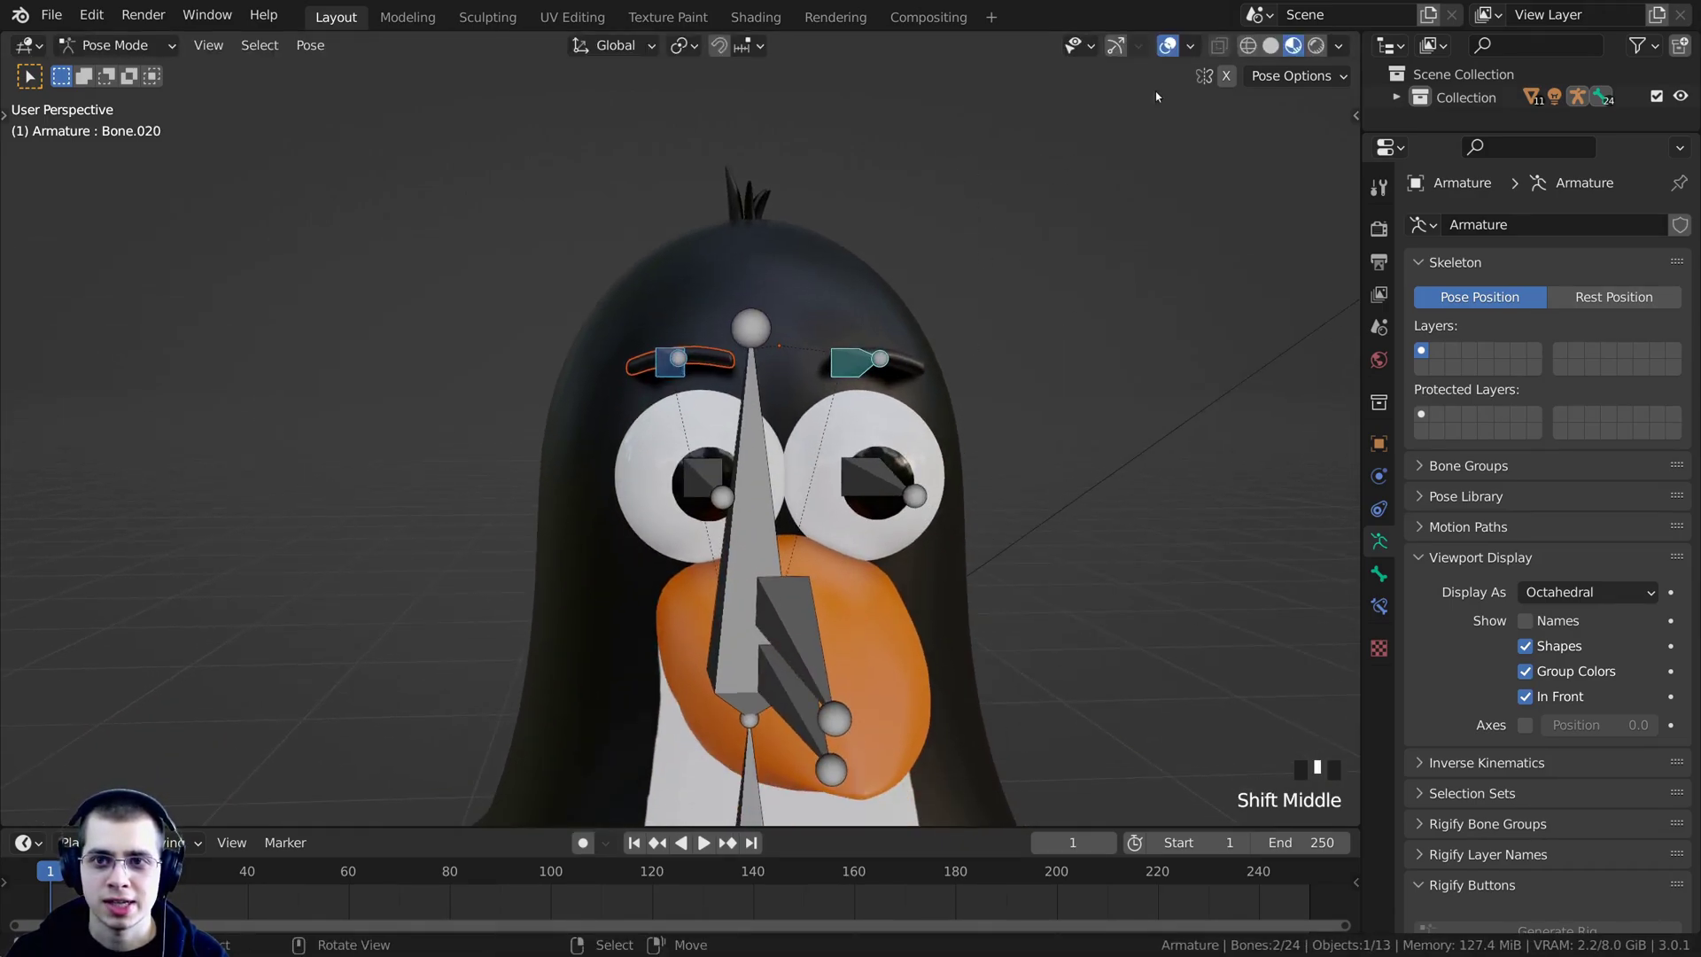
click(1169, 46)
shift+middle_drag(886, 412, 873, 356)
scroll(874, 356, down, 2)
key(g)
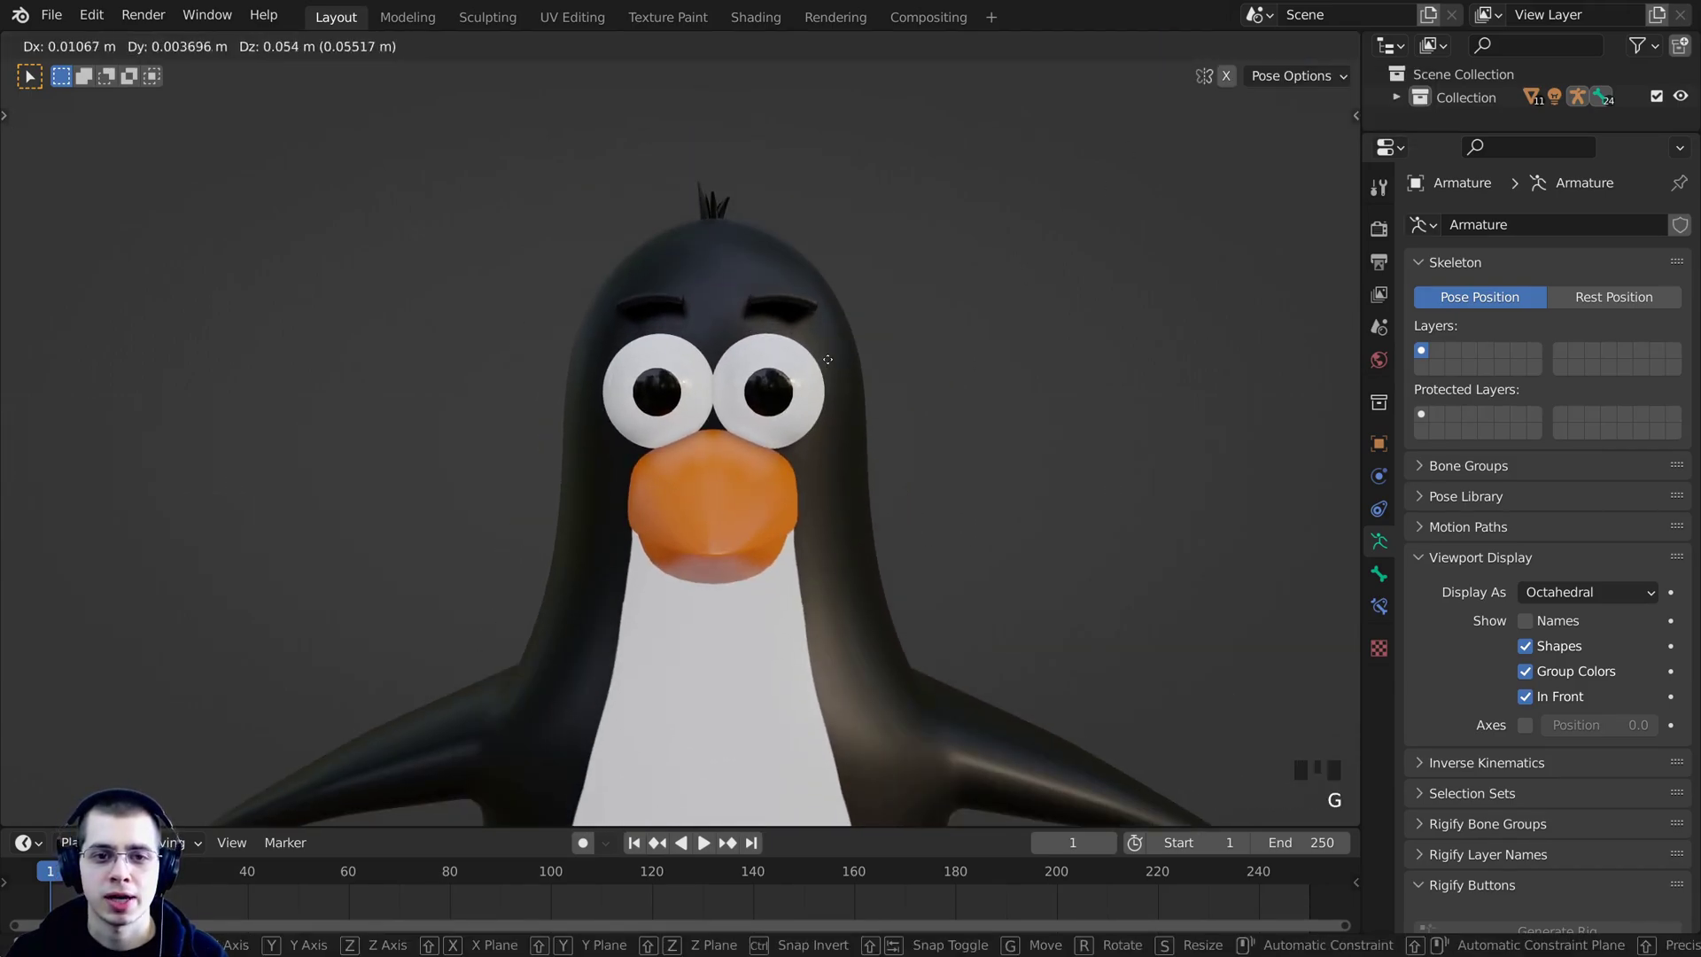
key(r)
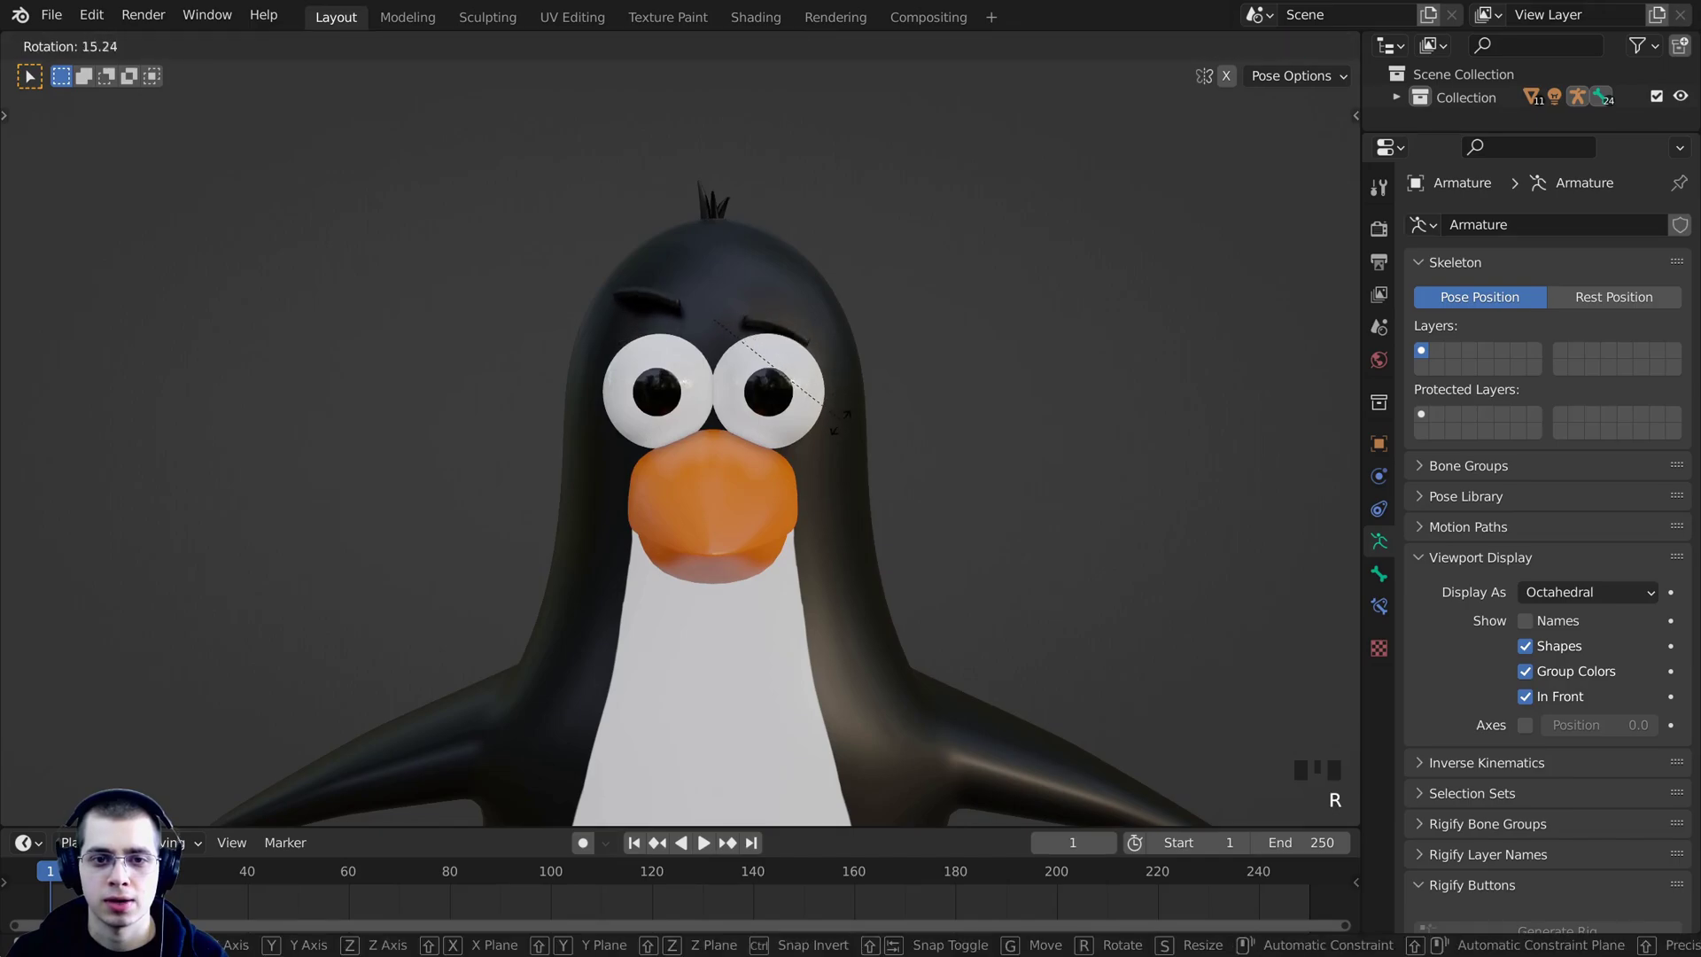
right_click(840, 342)
key(s)
right_click(869, 406)
key(g)
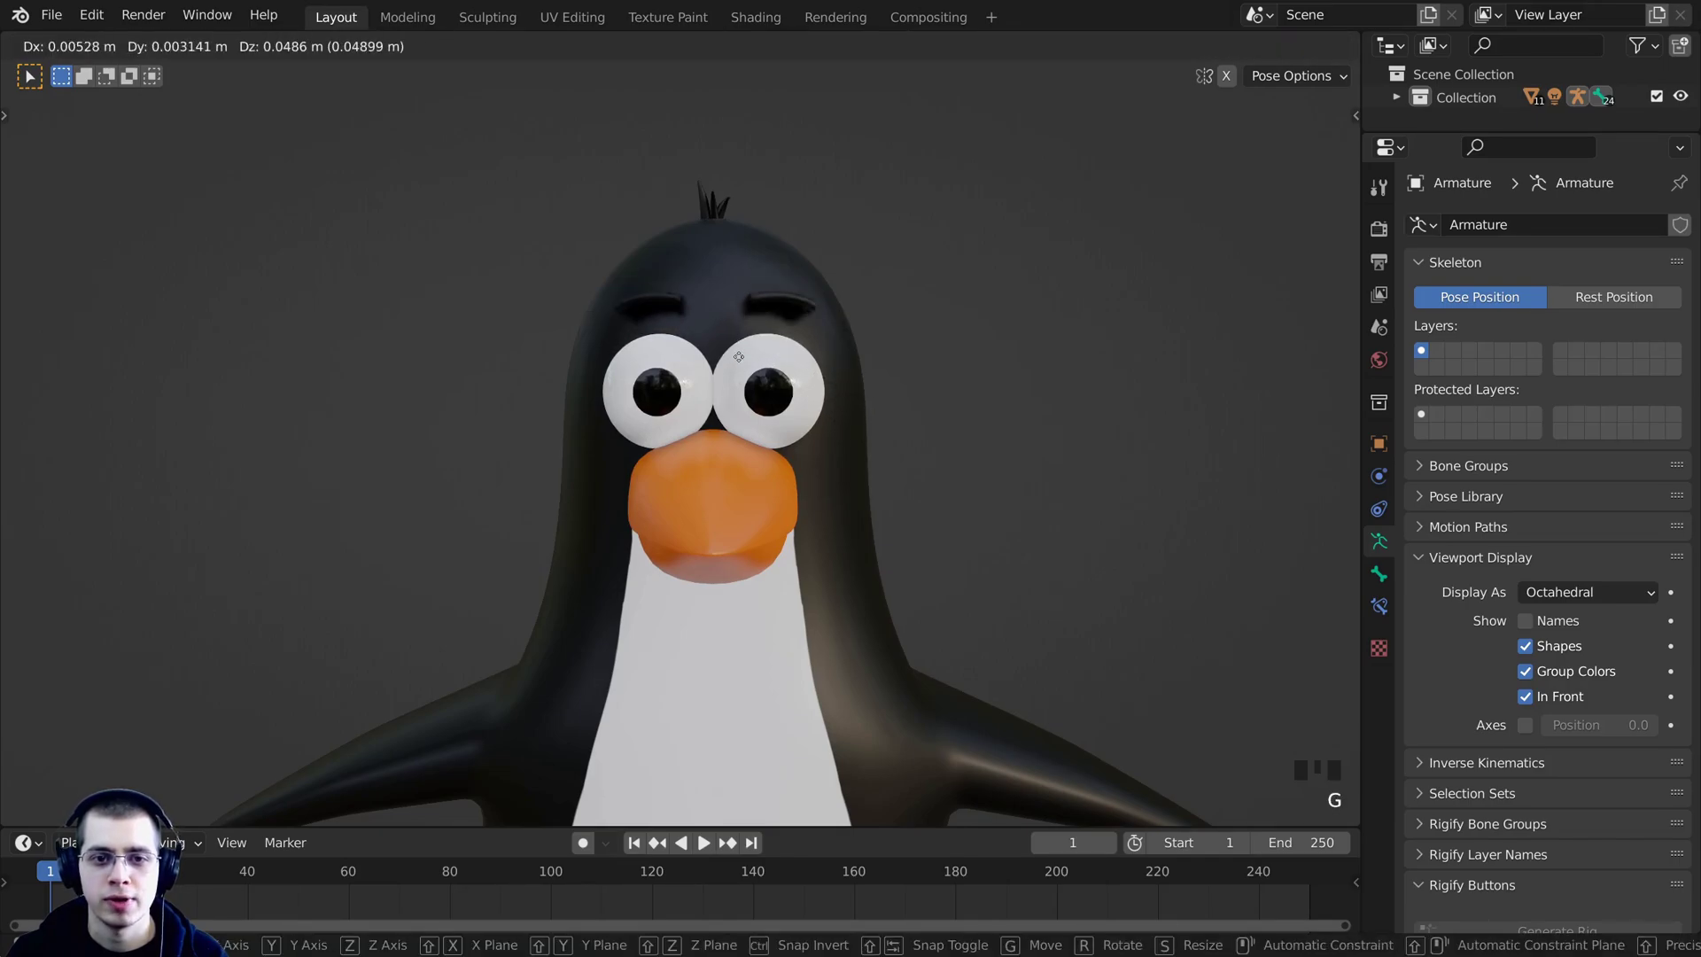
right_click(739, 357)
Show the viewport overlays again and set the transform pivot point to Individual Origins.
shift+middle_drag(1001, 178, 1002, 224)
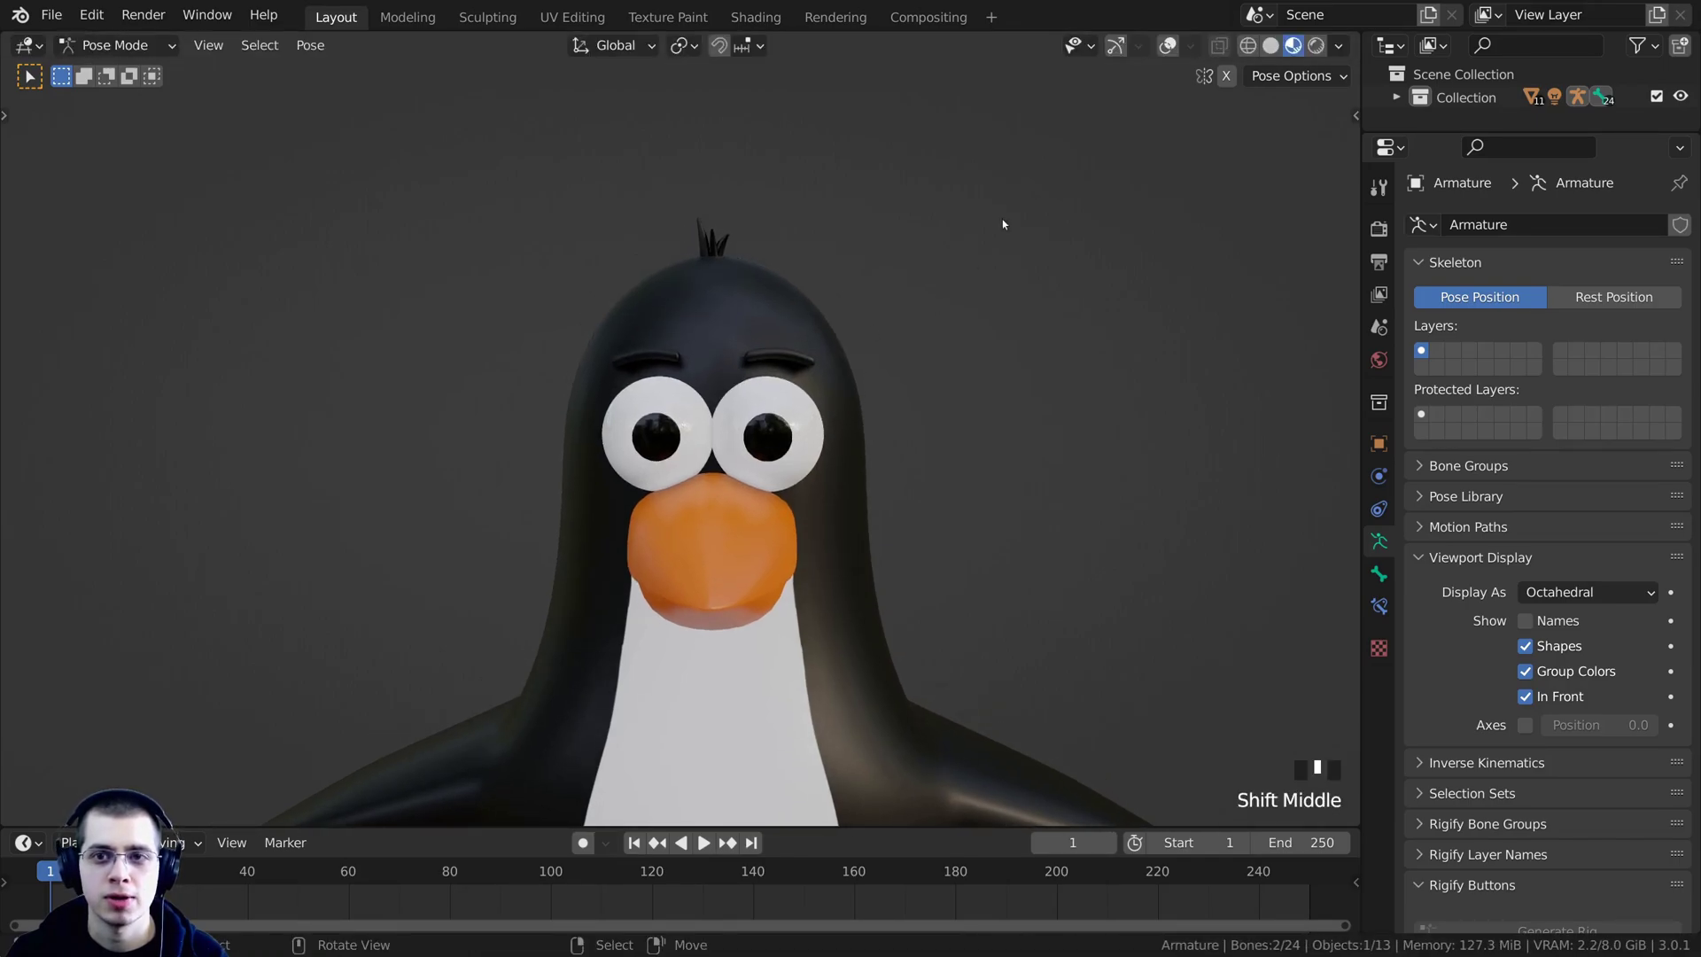
click(1169, 49)
scroll(678, 352, up, 3)
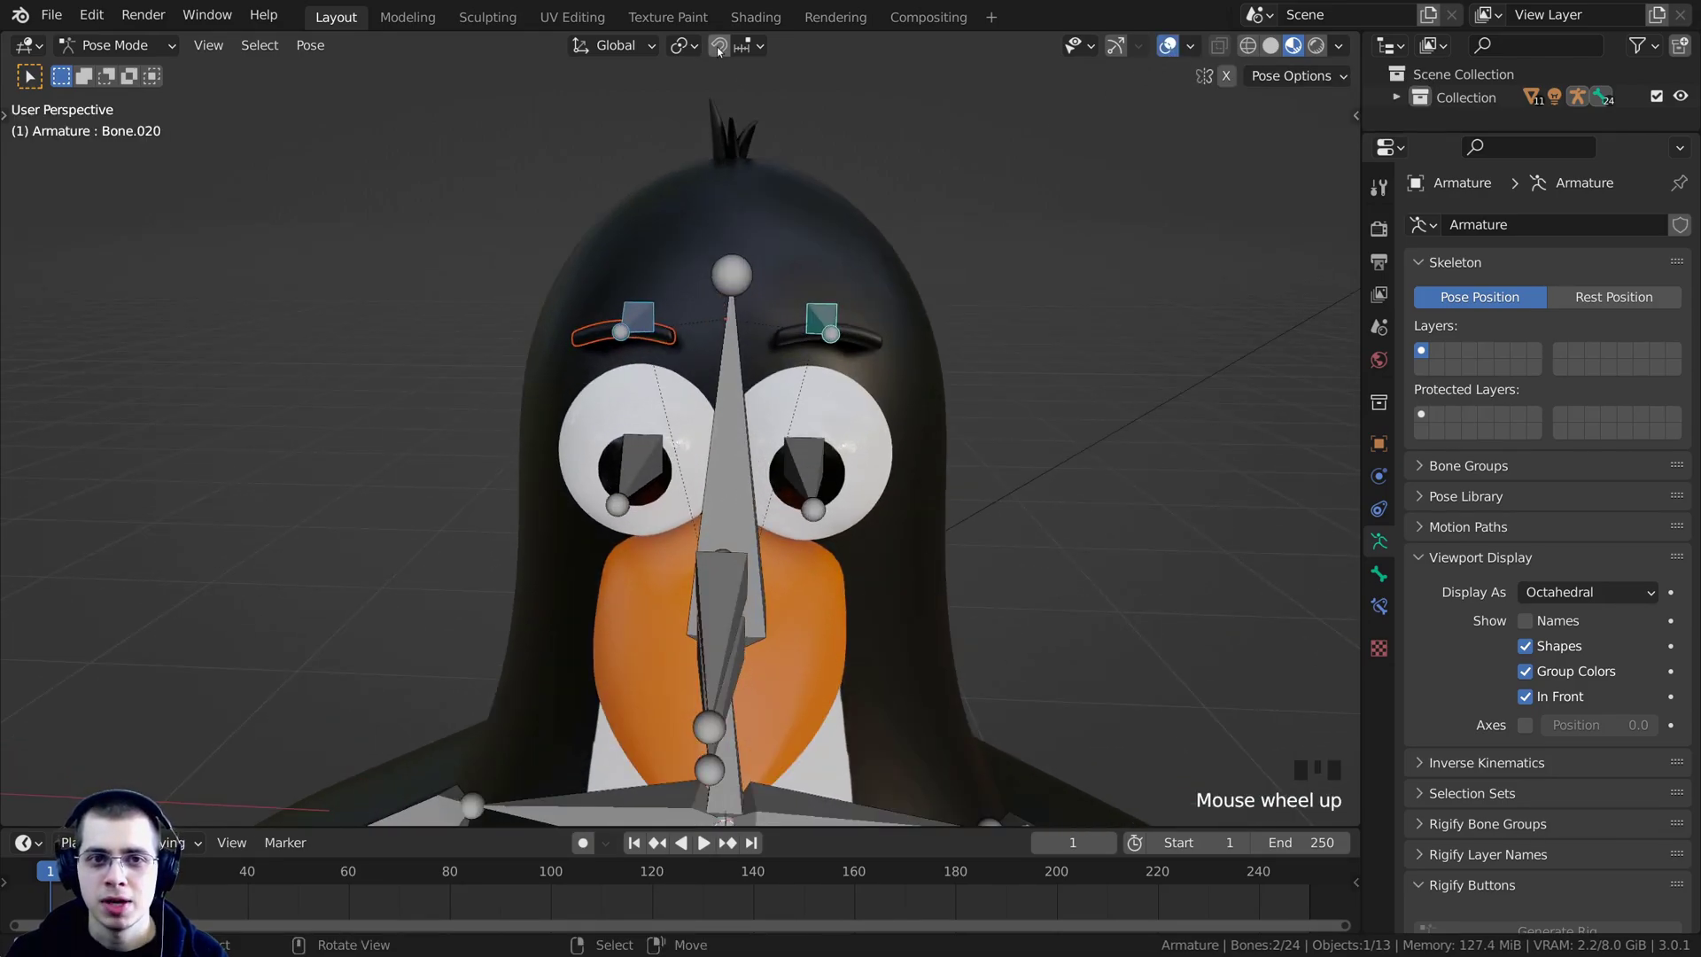
click(685, 46)
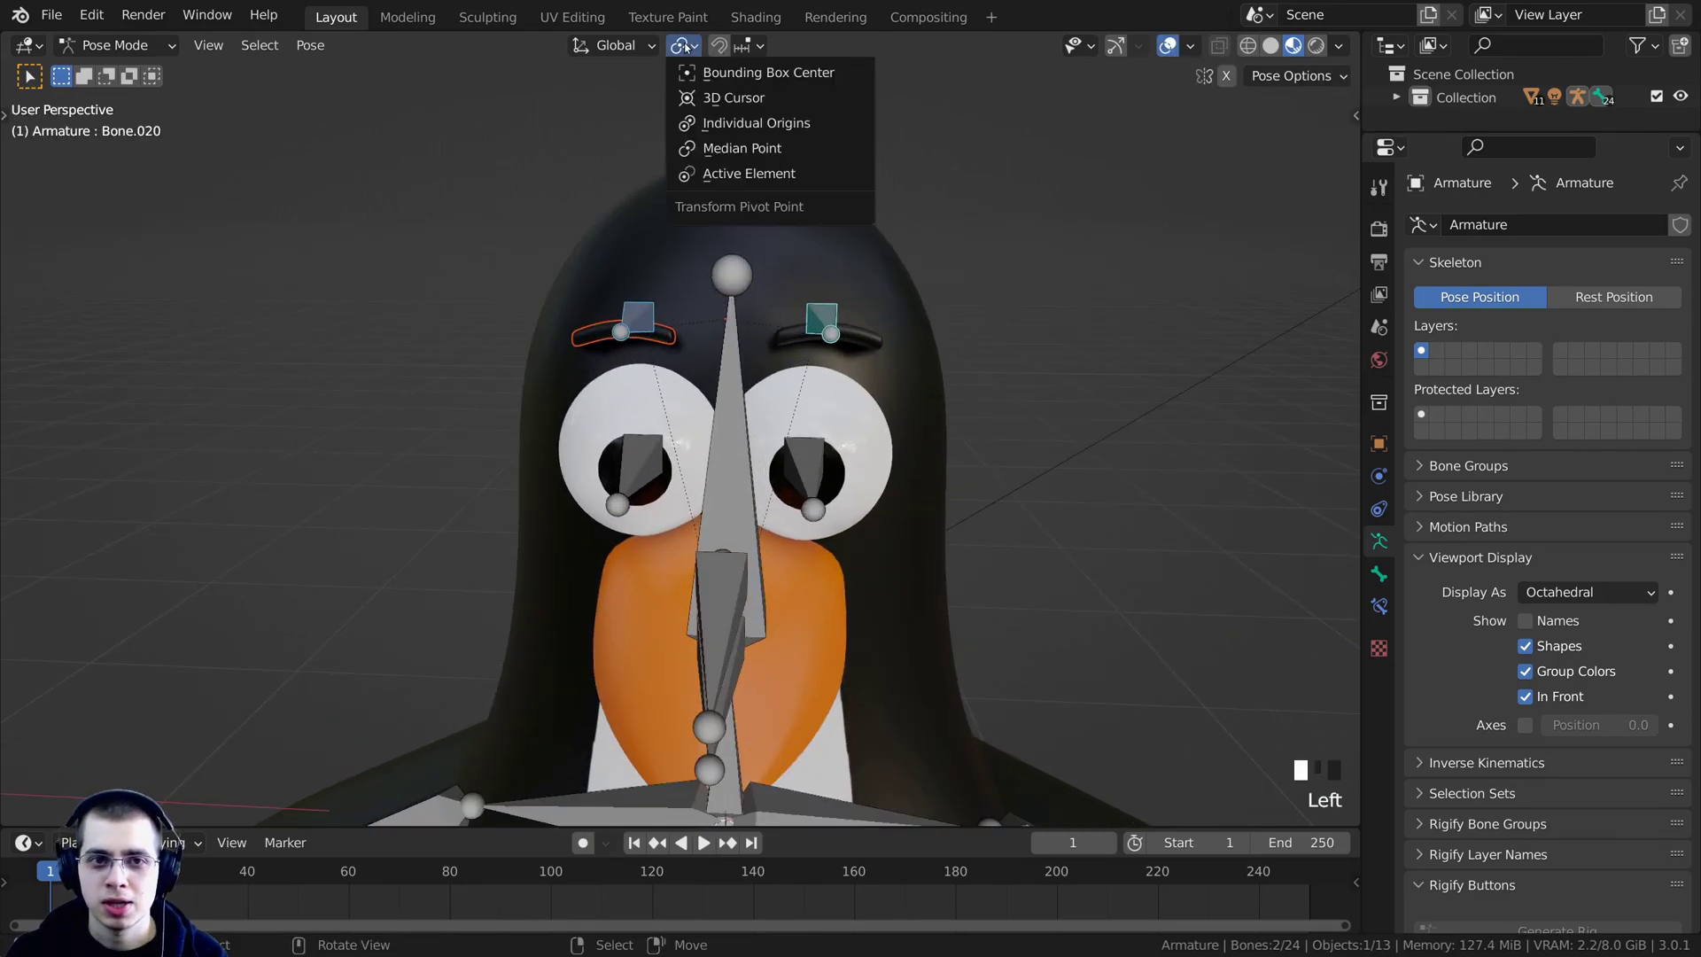
click(719, 124)
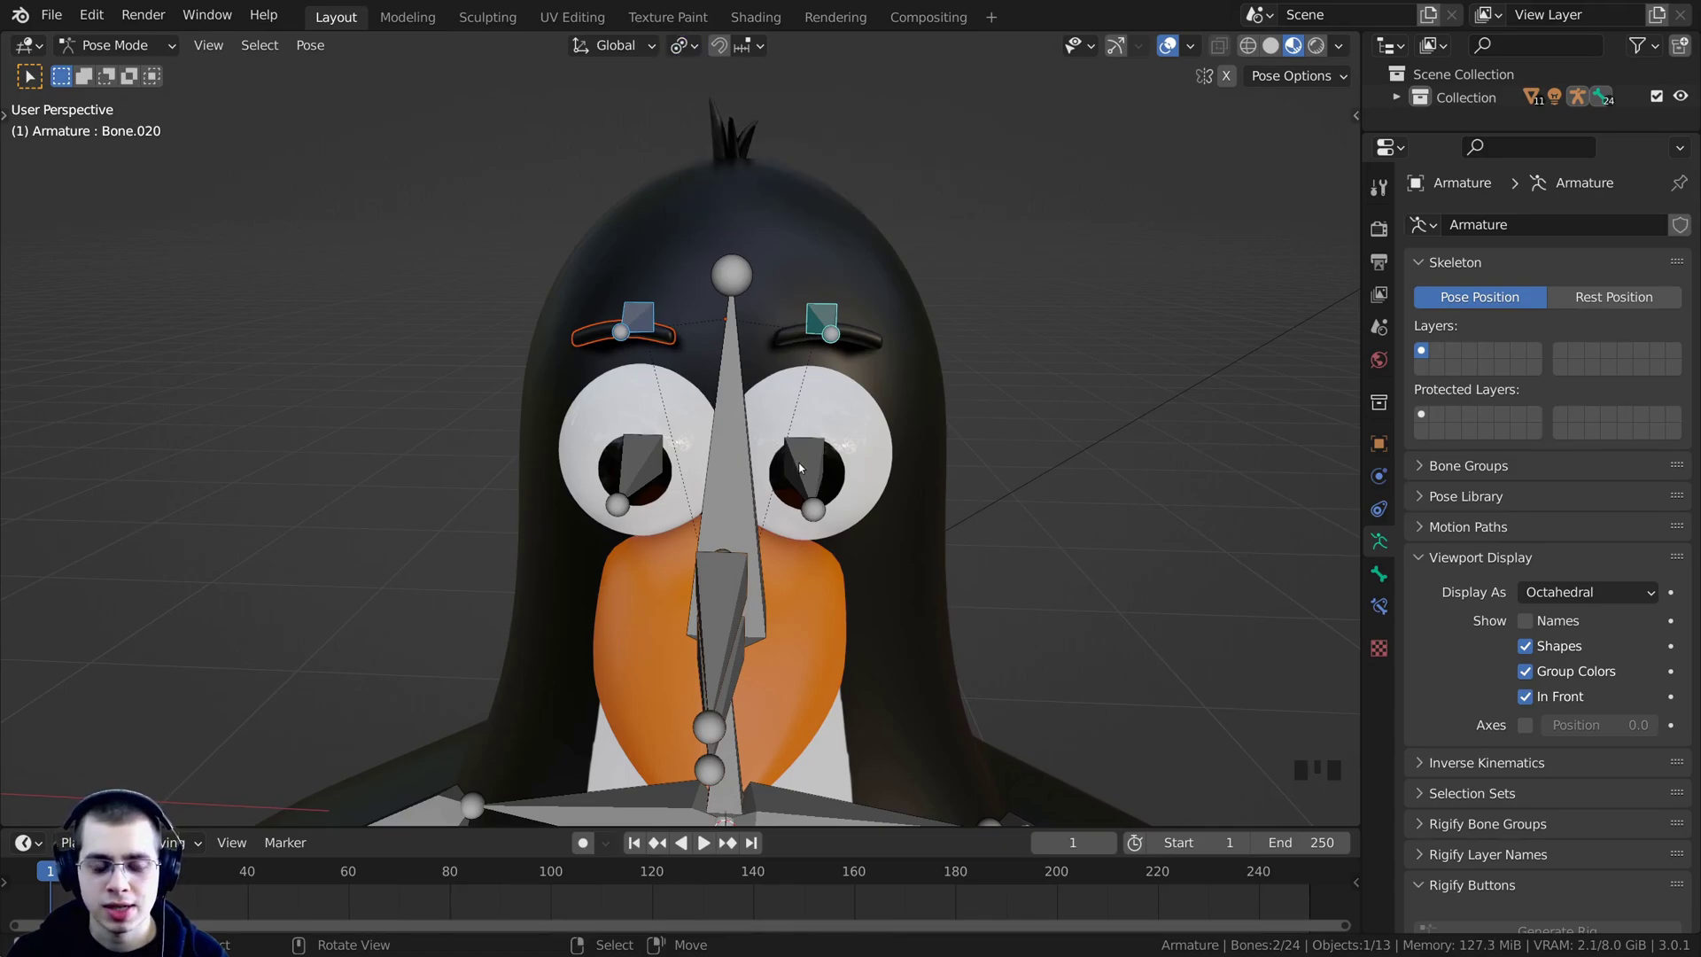
Try rotating both eyebrow bones with the trackball, each around its own origin.
key(r)
key(r)
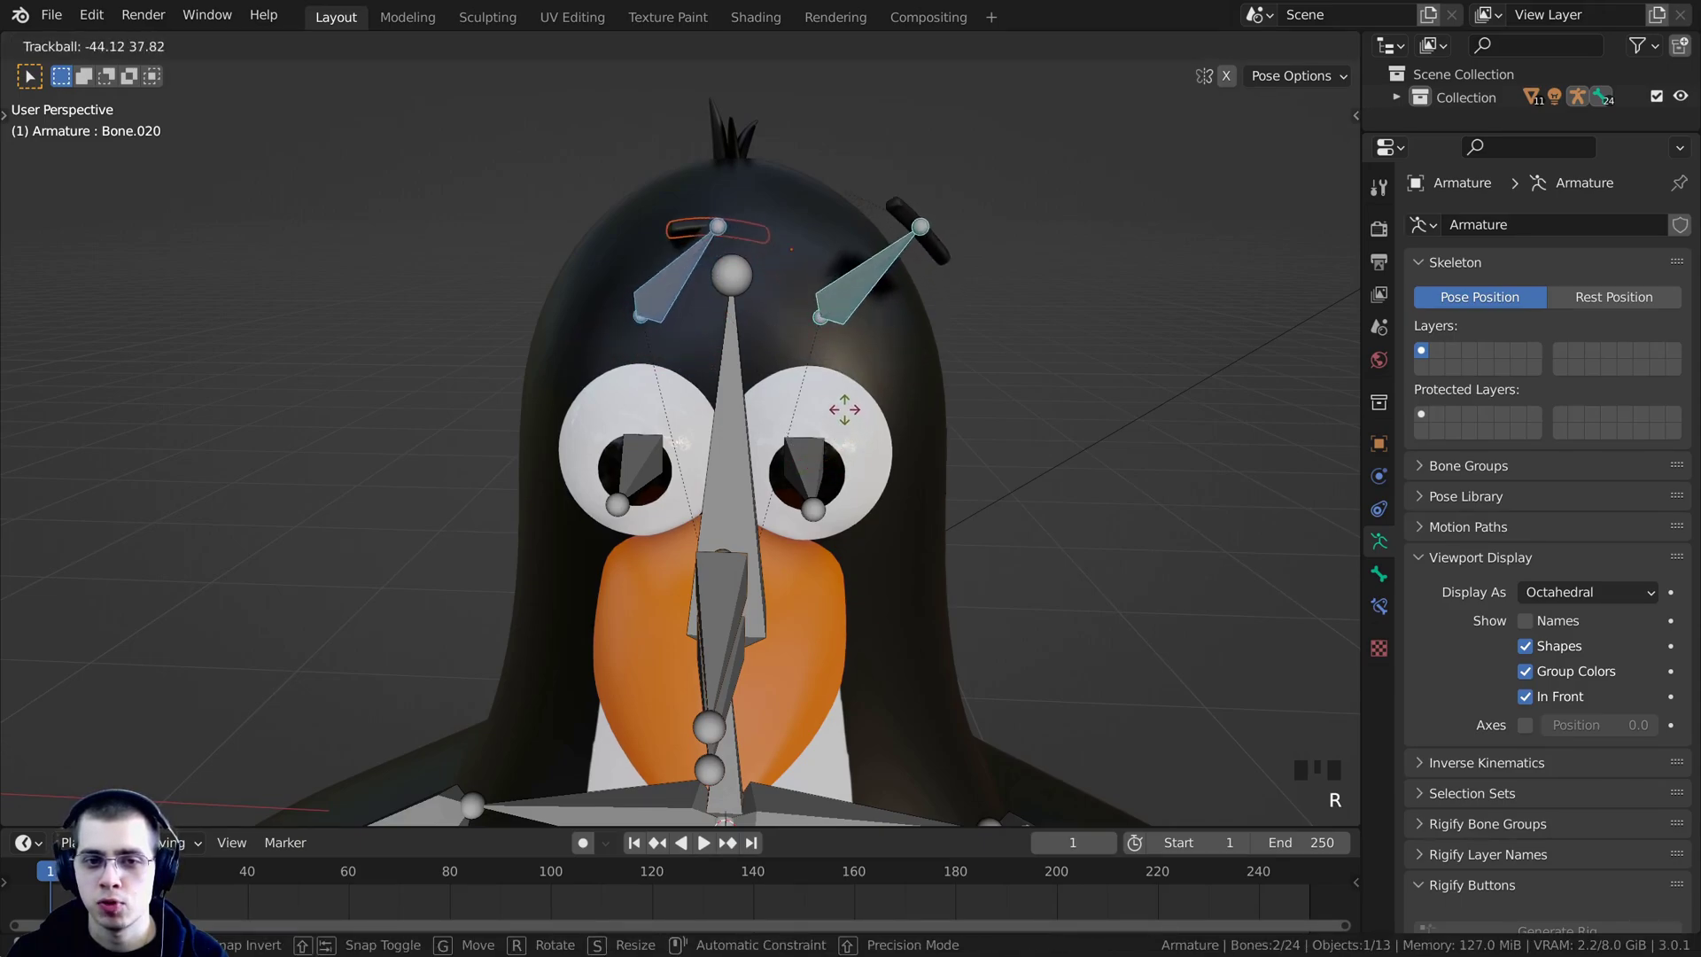
key(Escape)
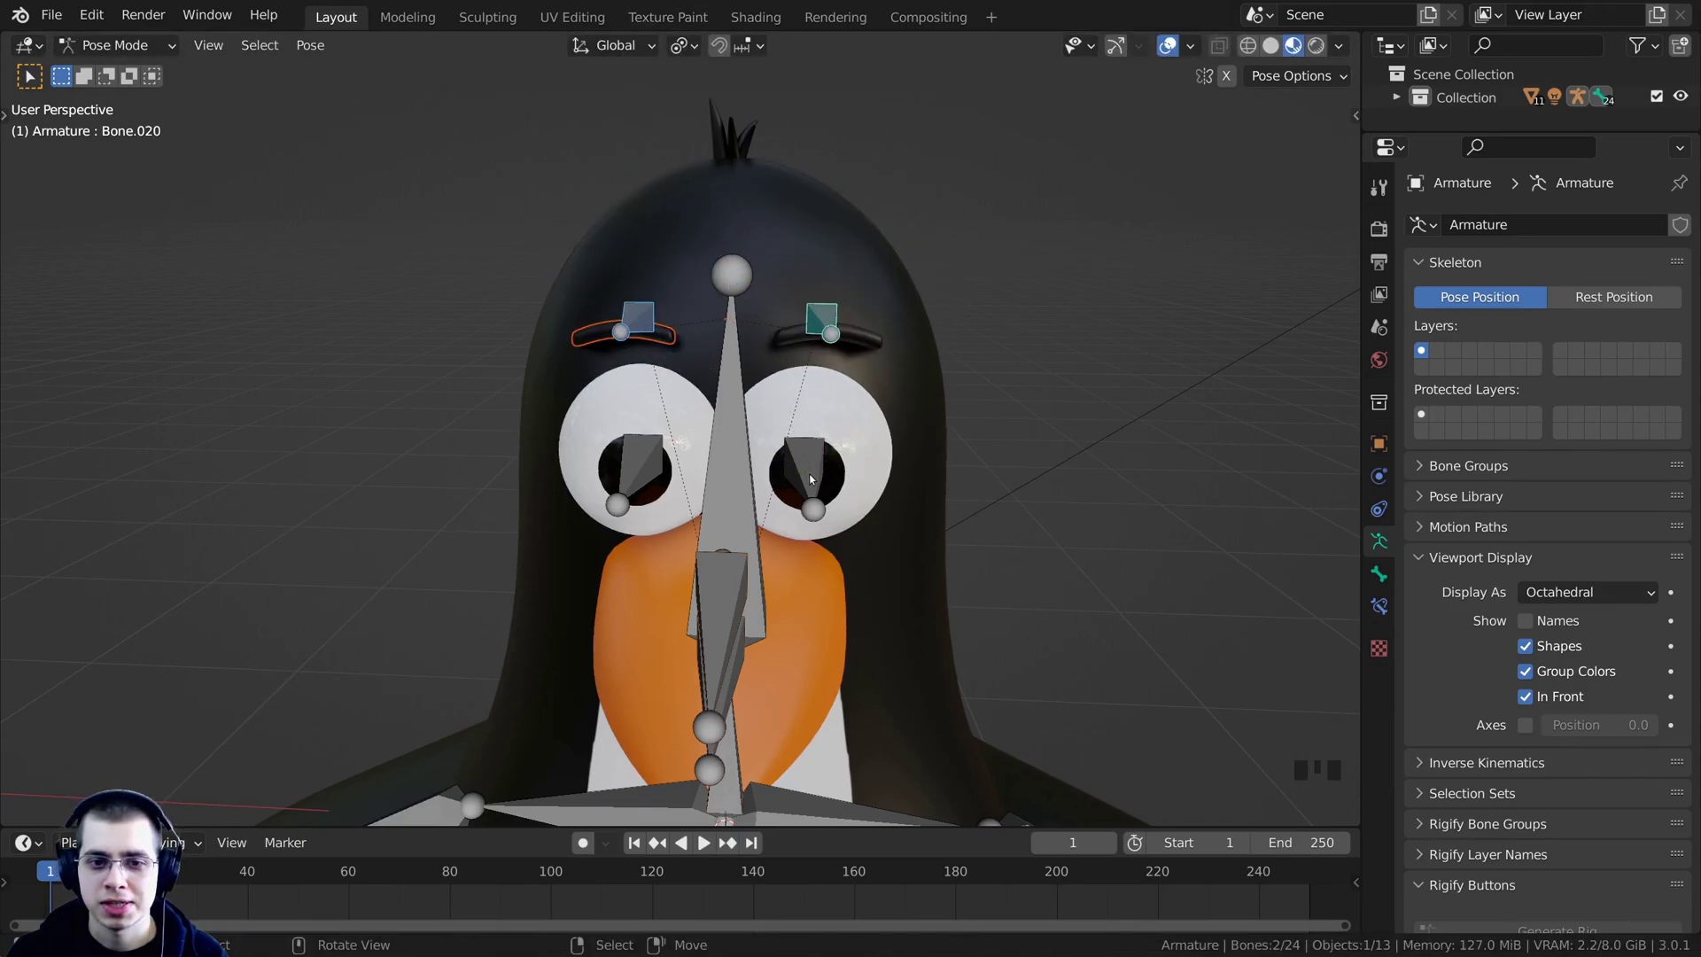
Select both eye bones and try rotating them together with the trackball around their individual origins.
right_click(810, 479)
shift+right_click(627, 474)
middle_drag(751, 436, 775, 395)
scroll(776, 413, up, 1)
key(r)
key(r)
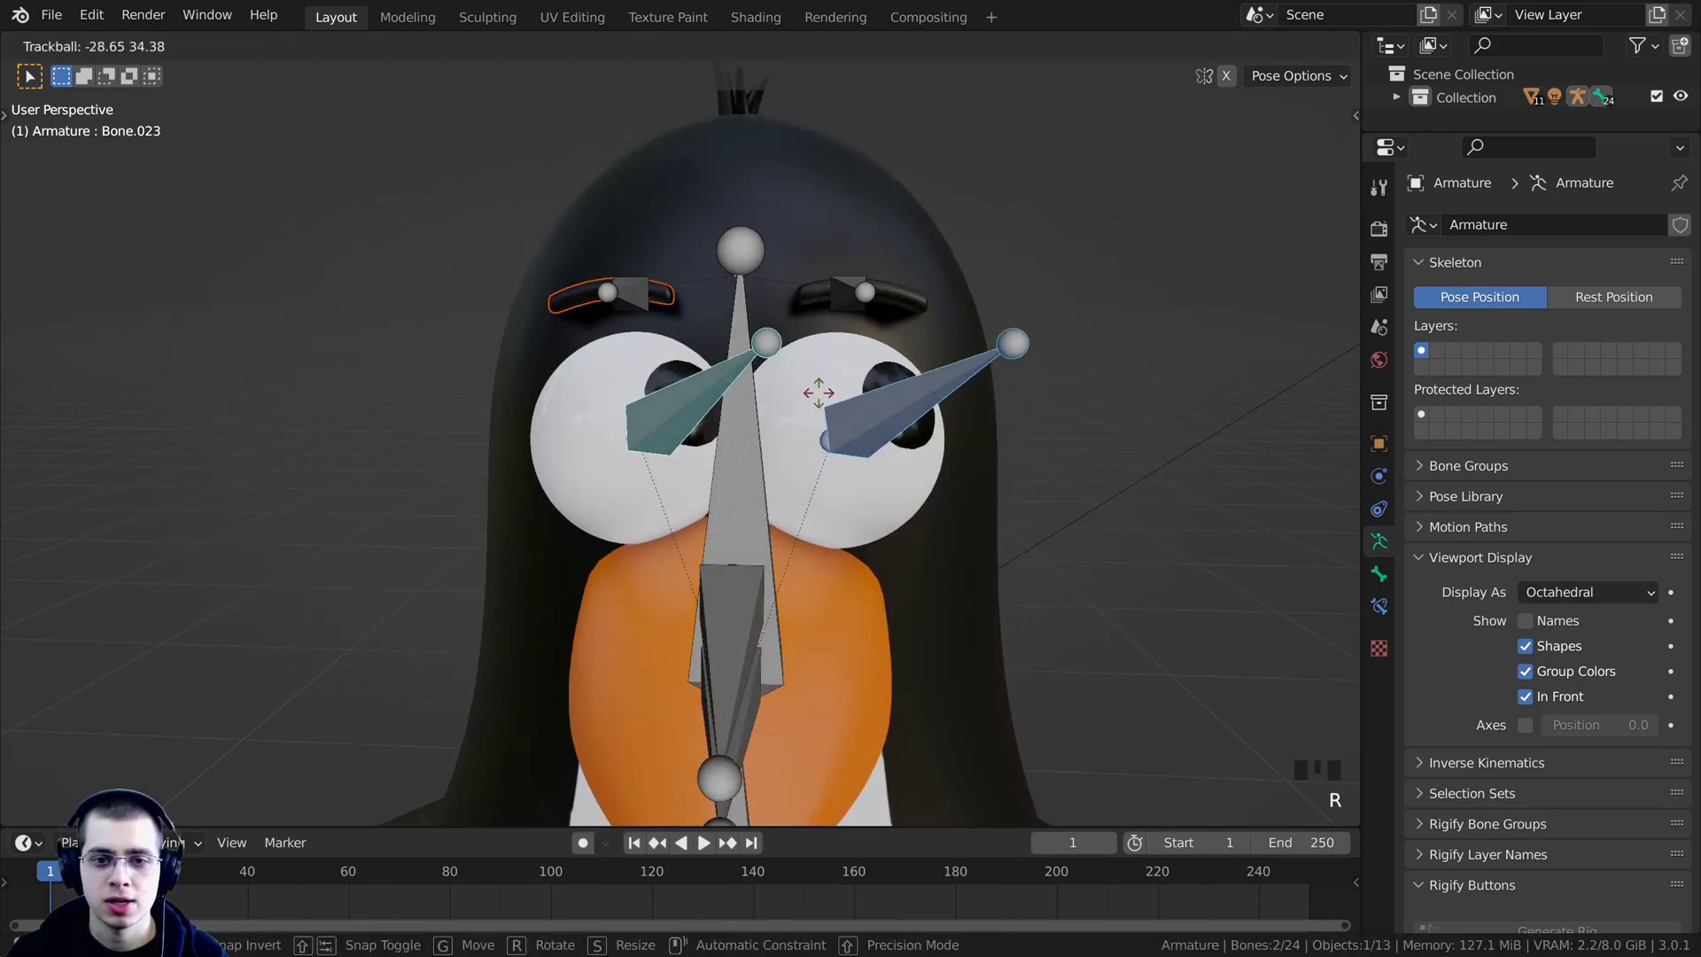
click(910, 406)
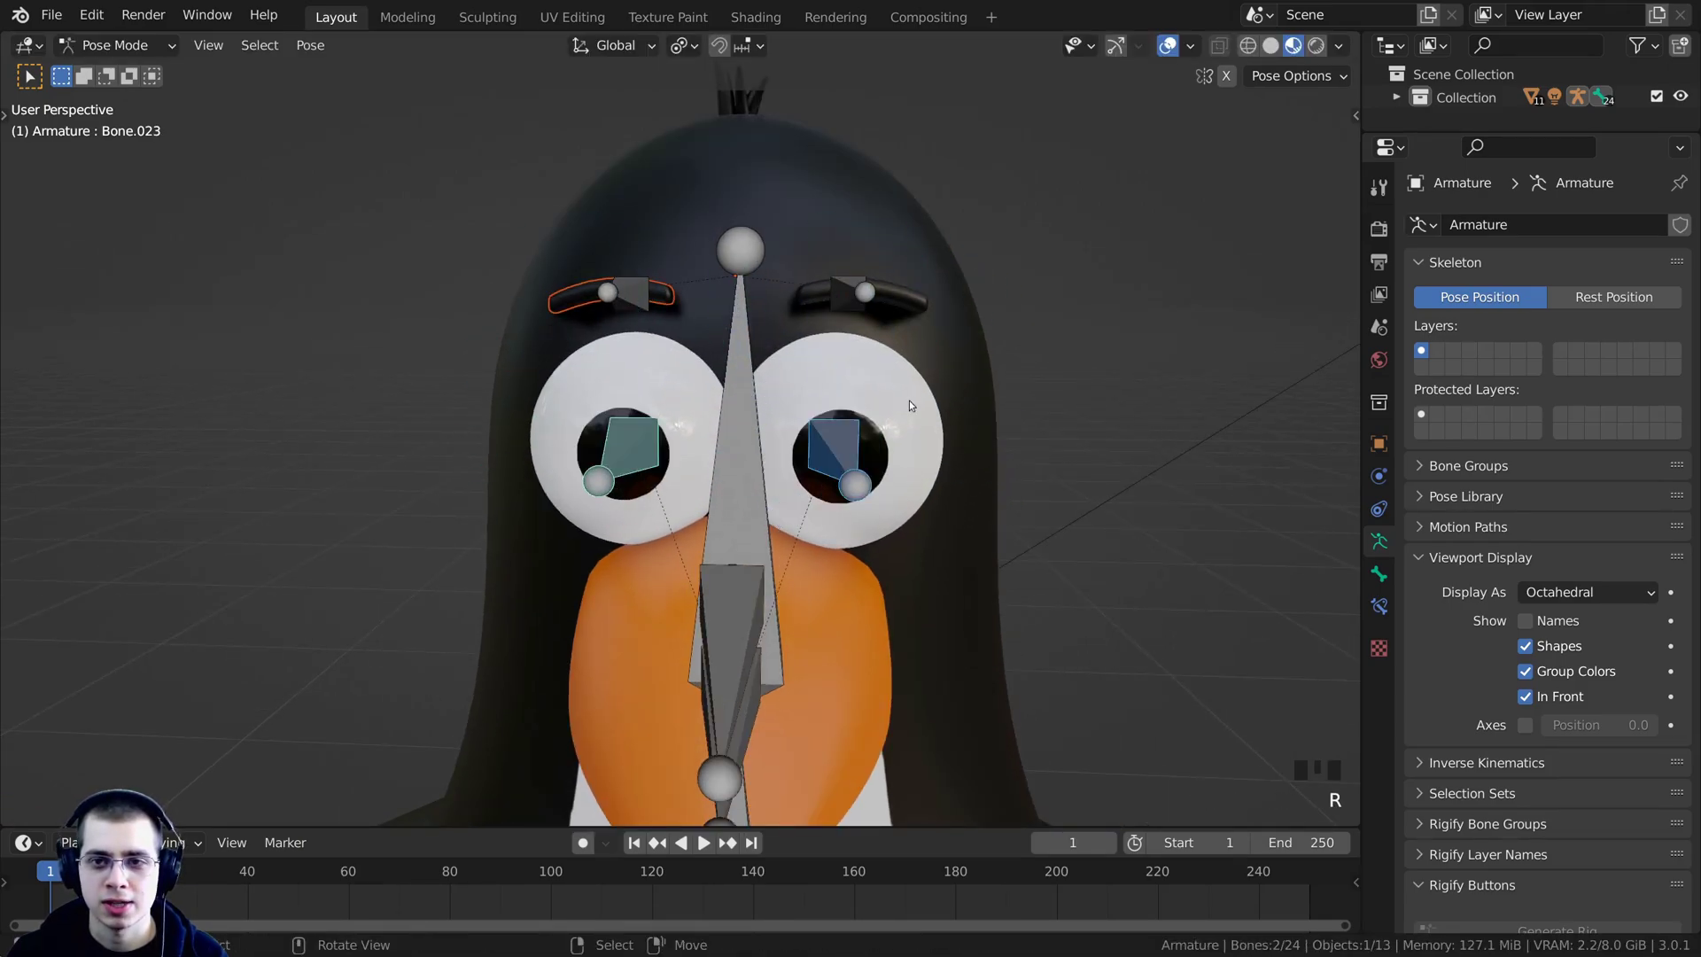
Hide the viewport overlays and try rotating both eye bones together with the trackball while viewing the face from different angles.
click(1169, 45)
scroll(901, 448, down, 2)
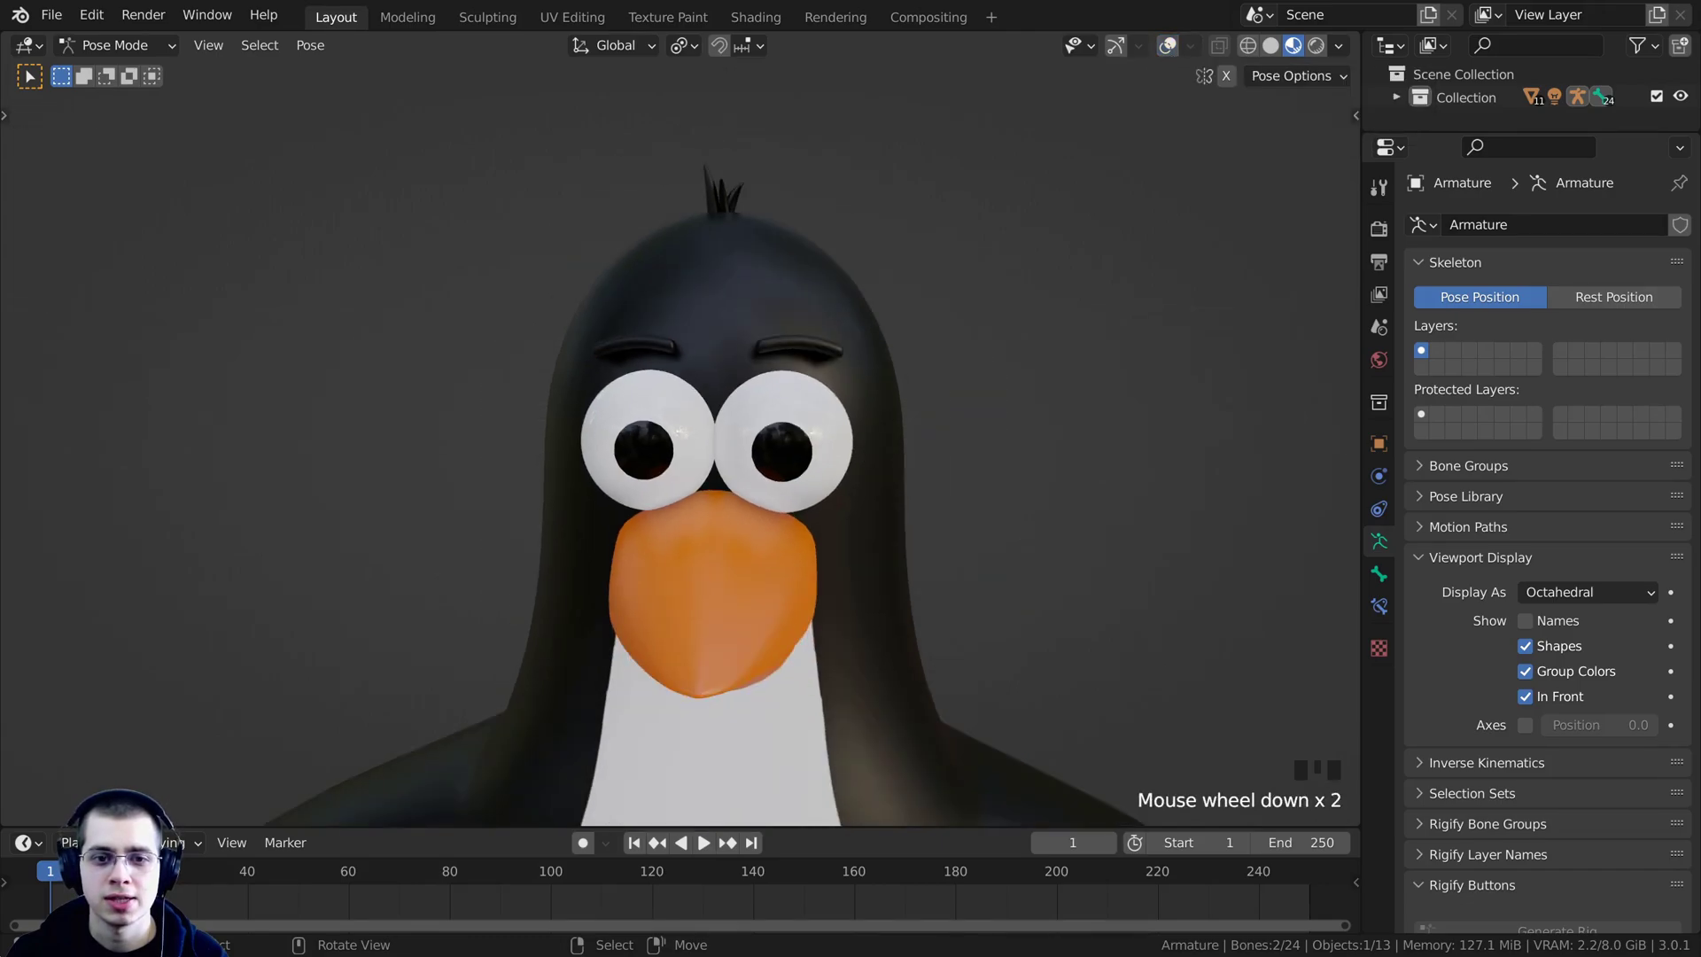
key(r)
key(r)
click(929, 435)
scroll(928, 435, down, 3)
middle_drag(929, 435, 847, 405)
key(r)
key(r)
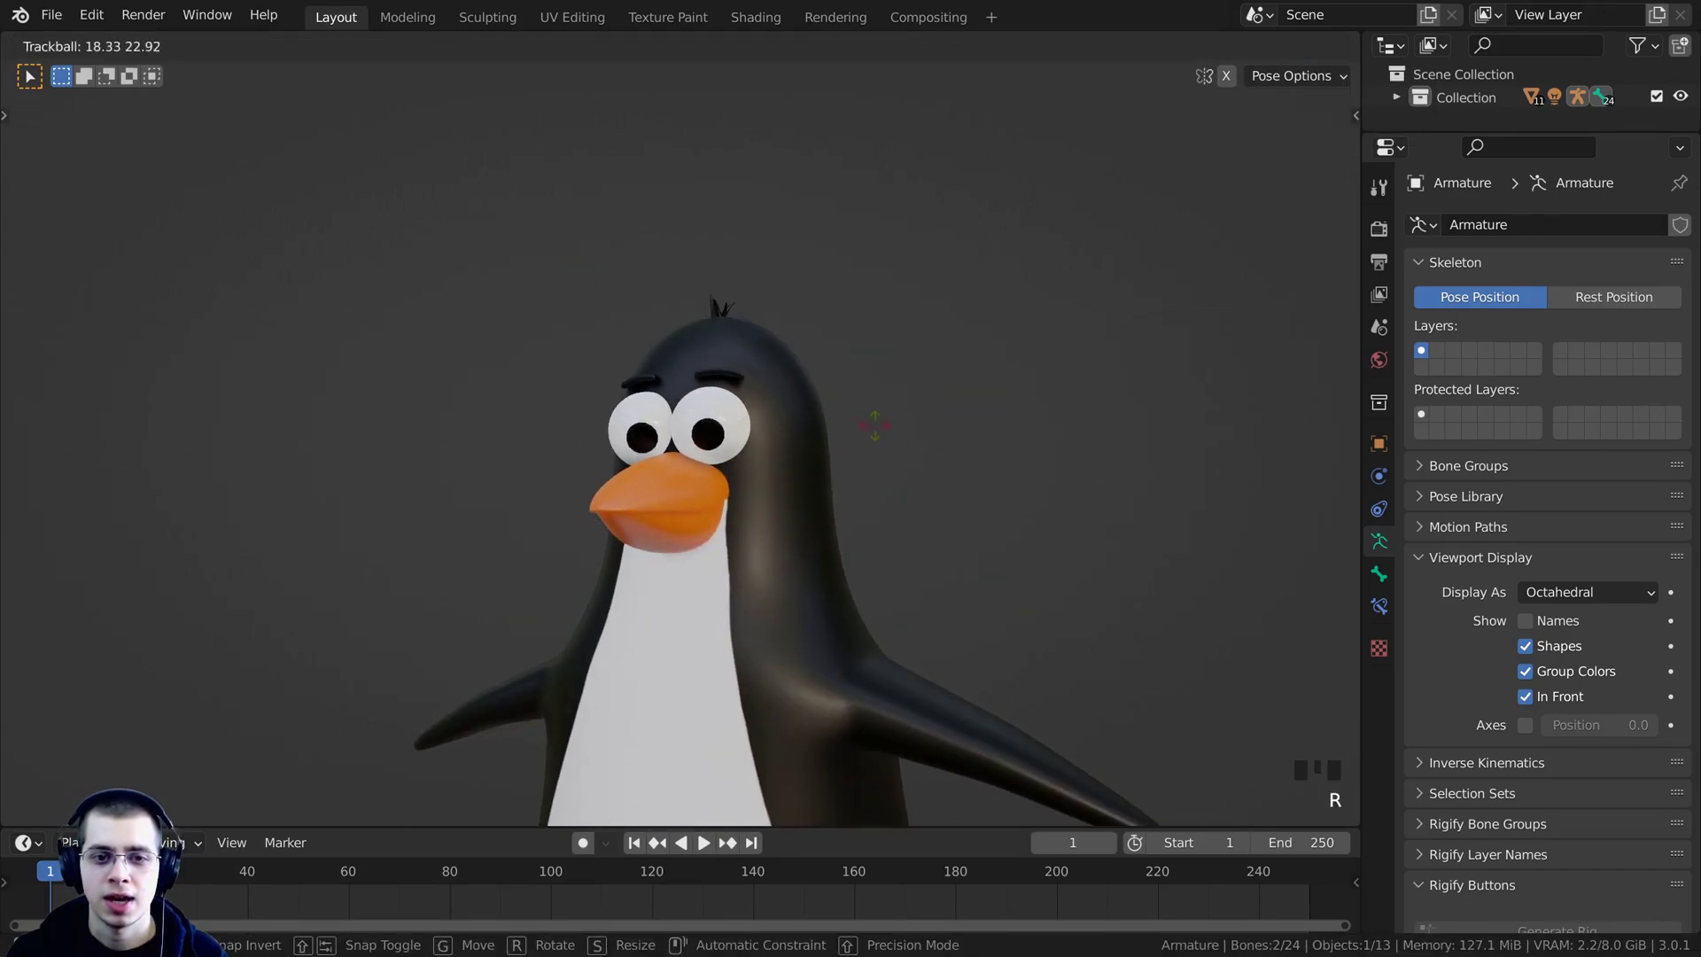
right_click(859, 395)
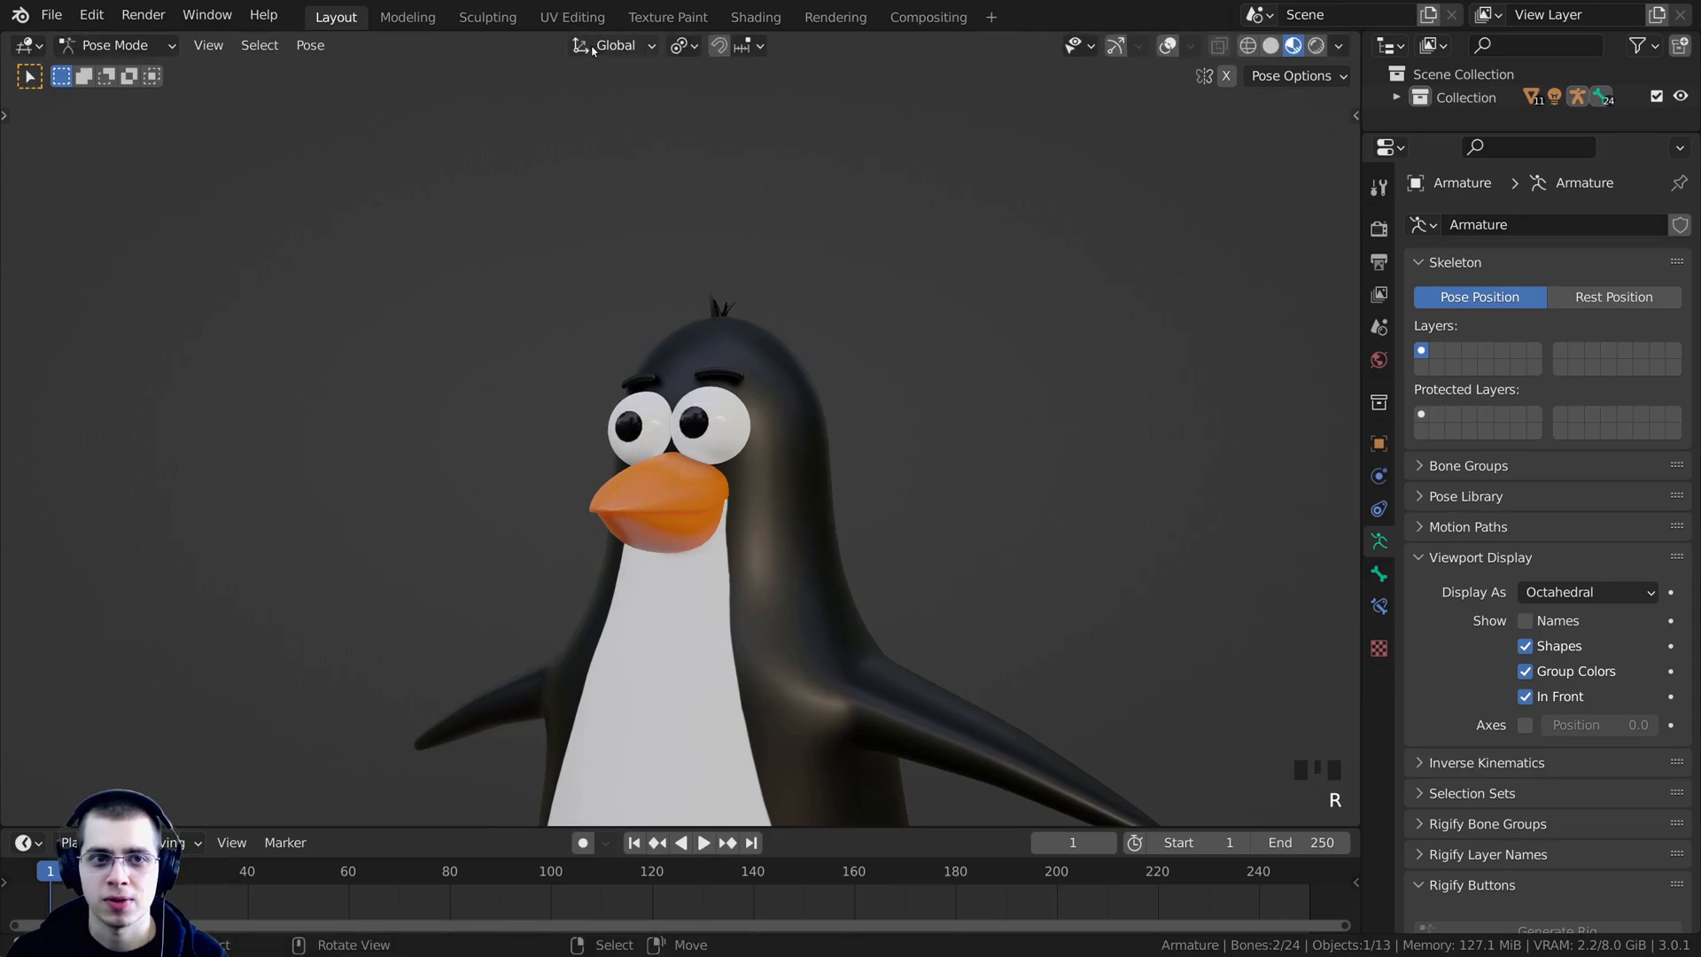
Set the transform pivot point to Median Point and try rotating both eye bones with the trackball.
click(682, 45)
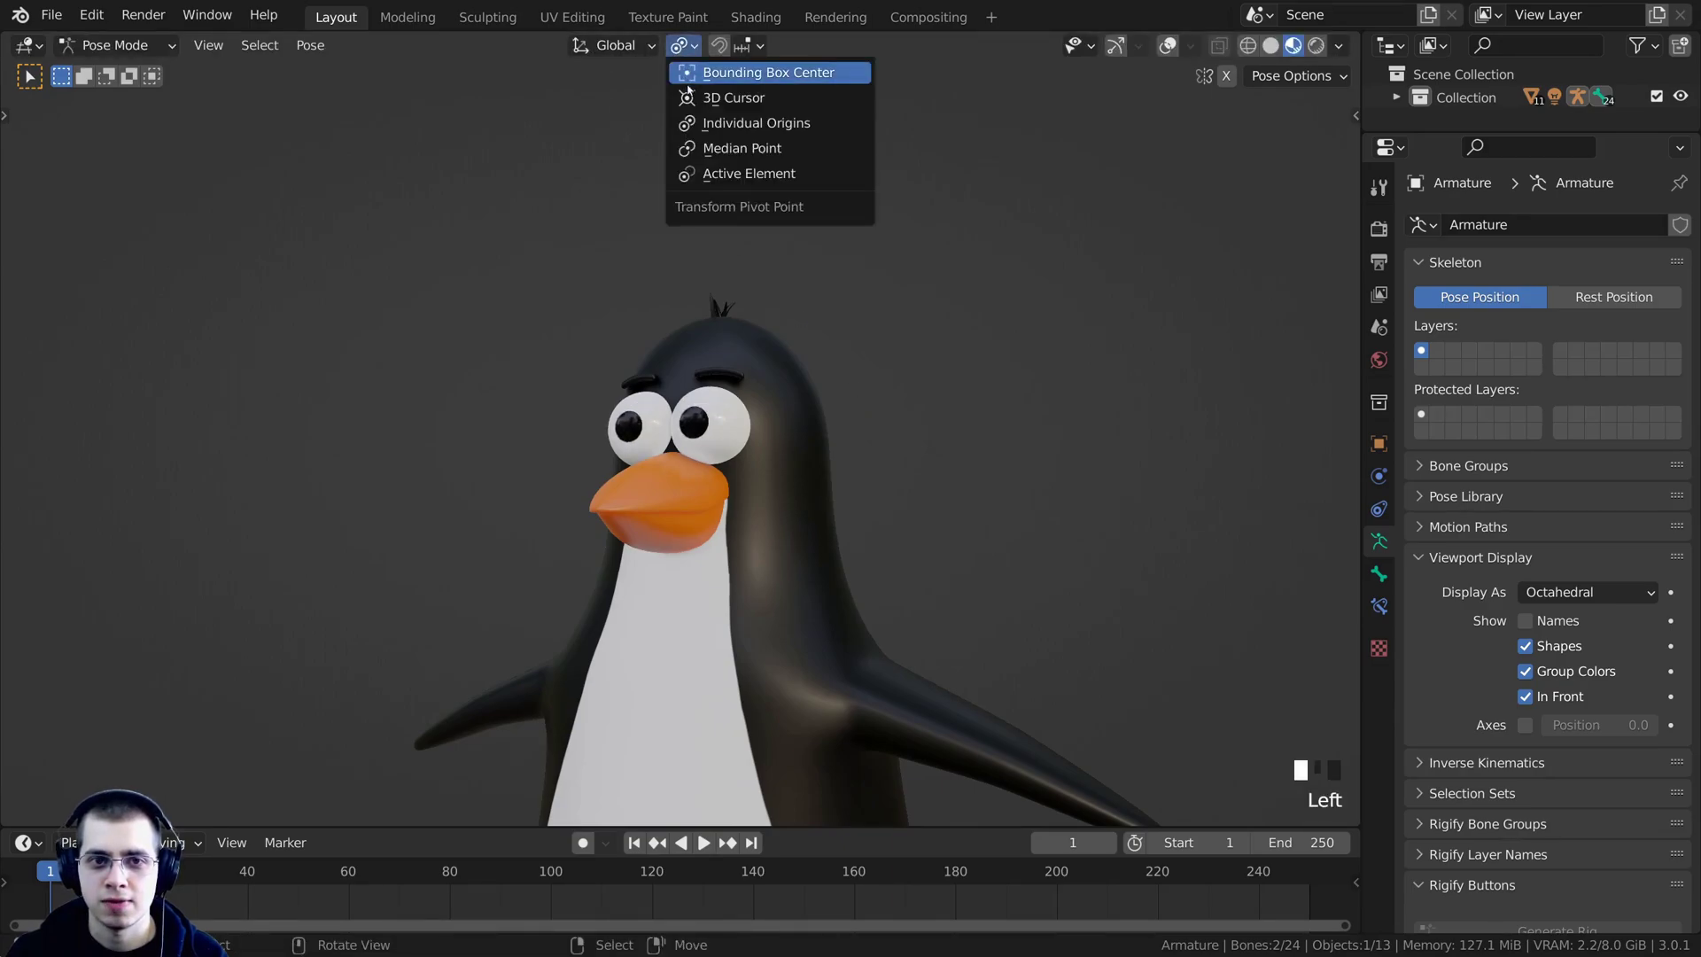
click(702, 148)
scroll(836, 344, up, 2)
key(r)
key(r)
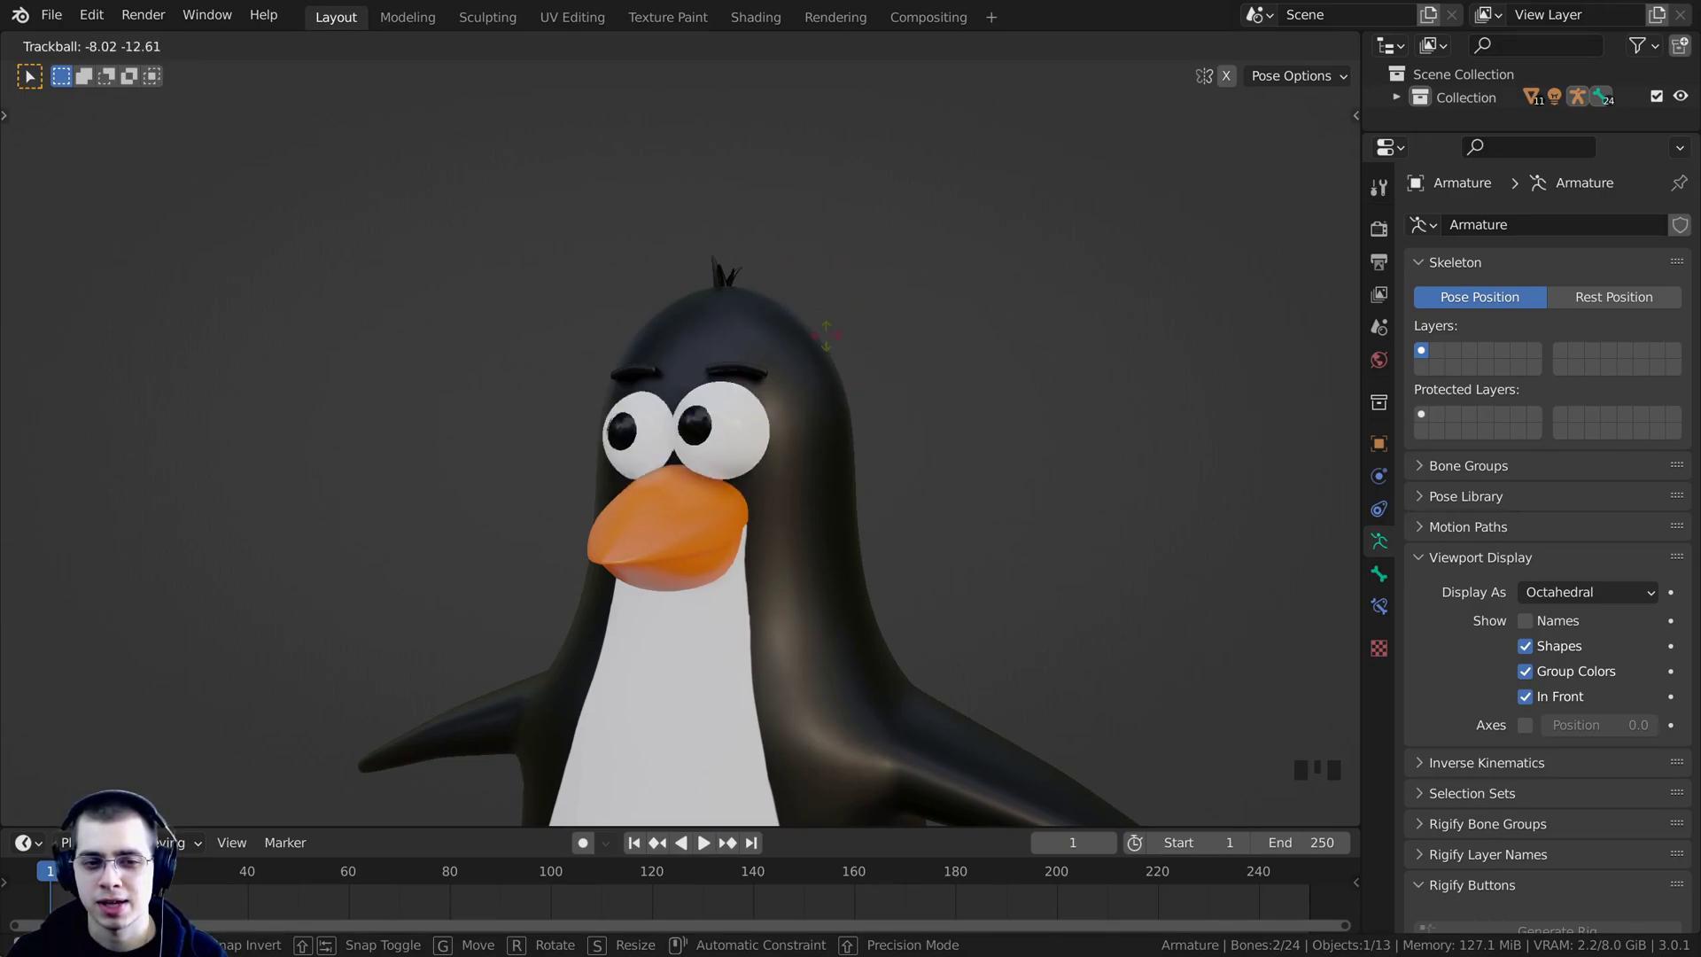
click(762, 199)
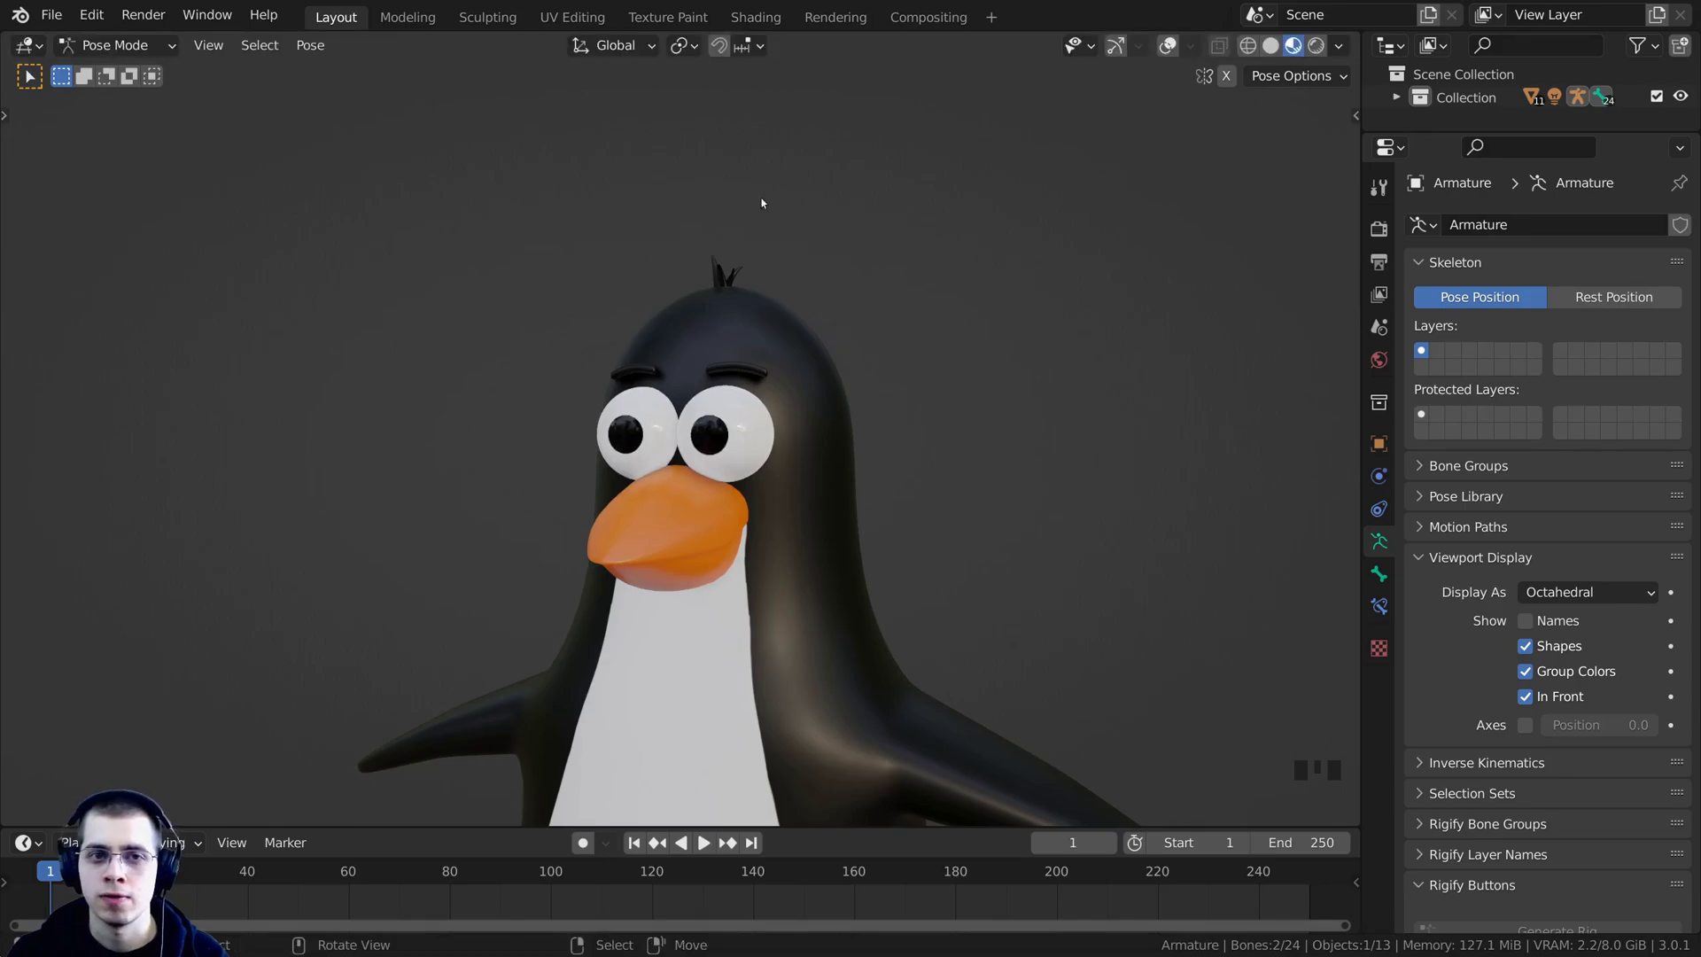
Set the transform pivot point back to Individual Origins and try the trackball rotation on both eye bones again.
click(694, 46)
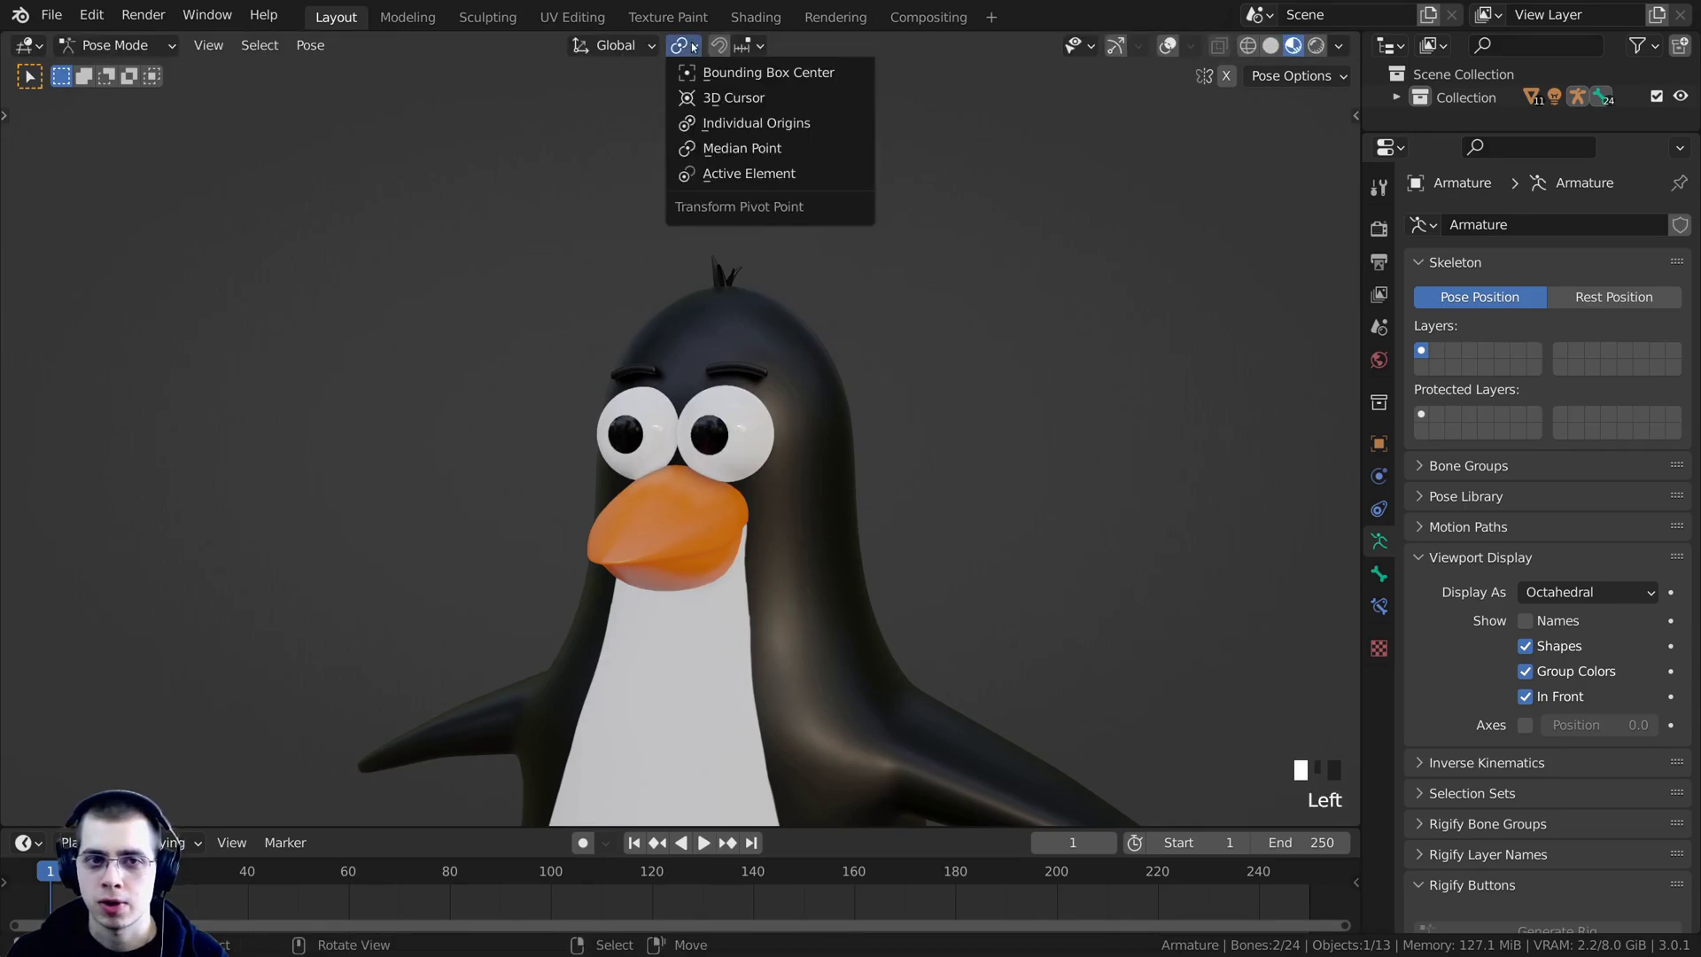
click(704, 122)
scroll(704, 207, up, 2)
middle_drag(770, 334, 777, 303)
key(r)
key(r)
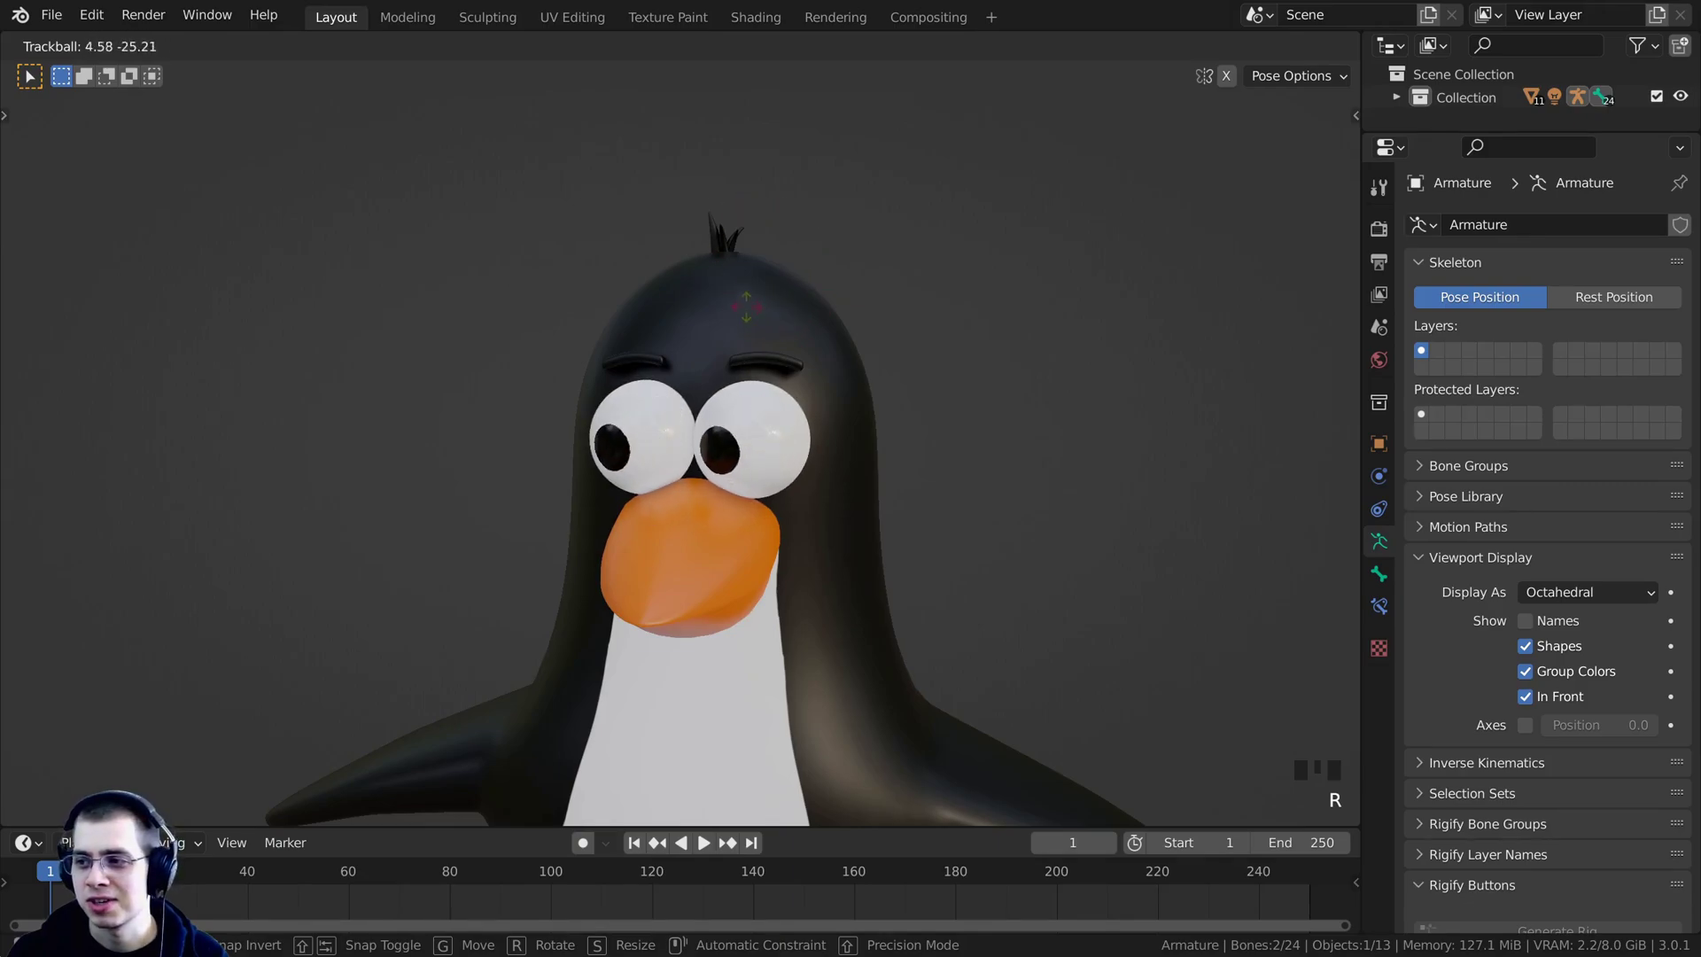
right_click(728, 232)
scroll(744, 243, down, 2)
middle_drag(762, 243, 782, 266)
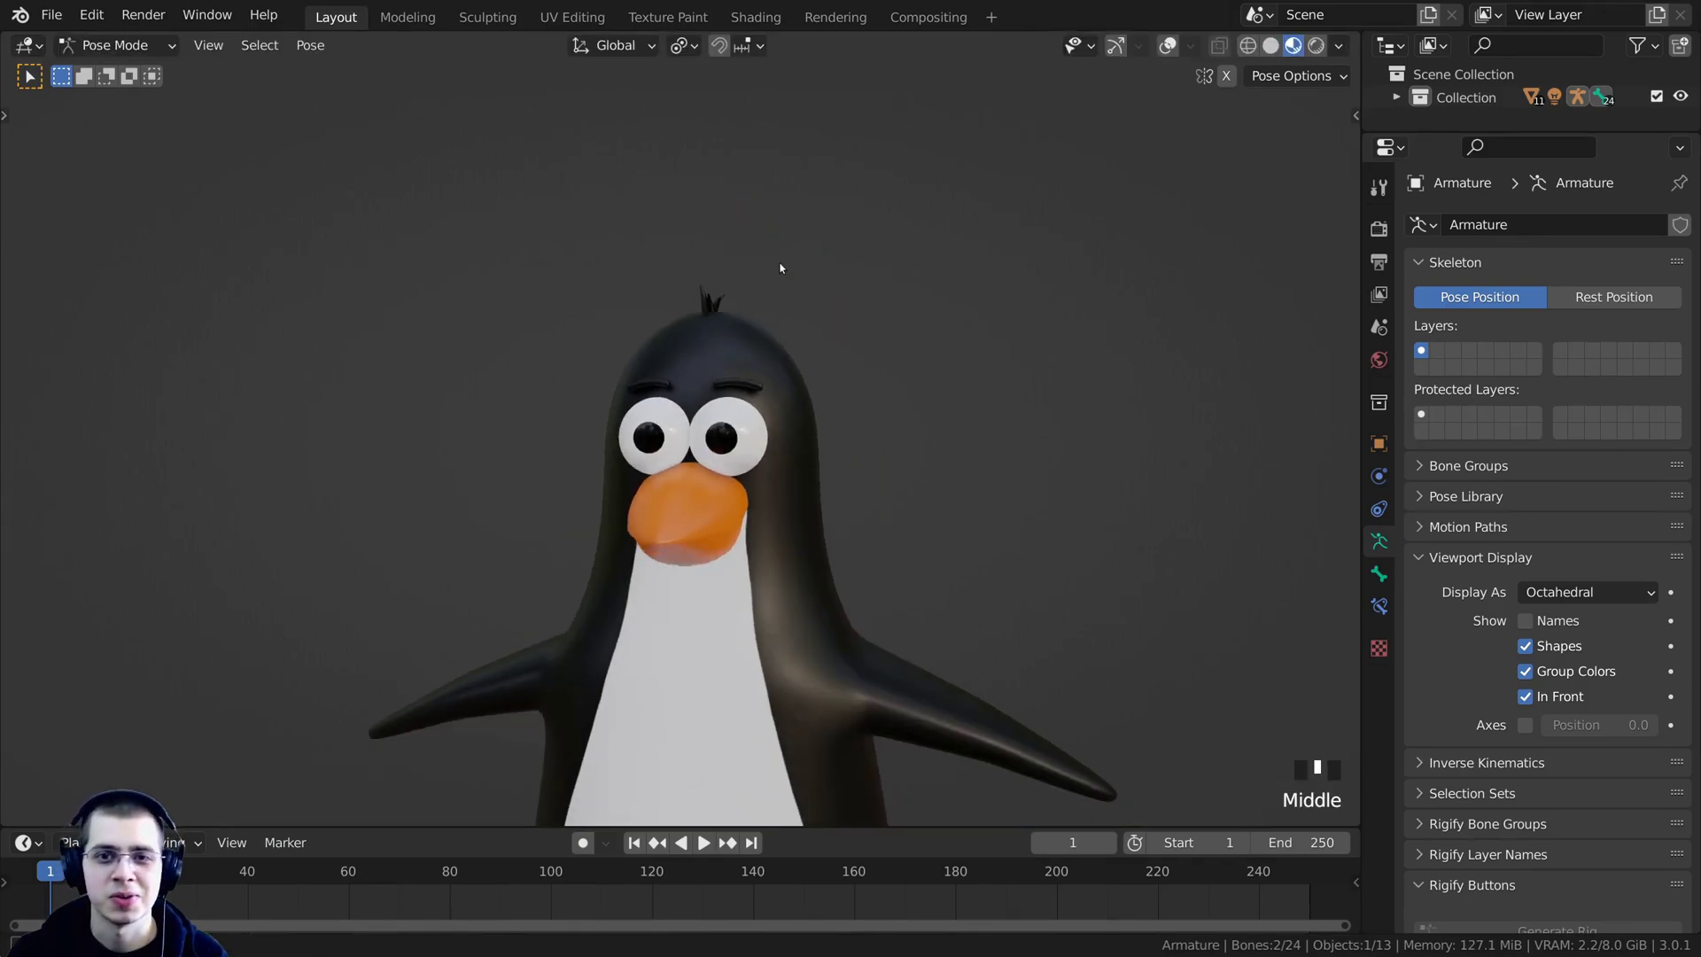
scroll(782, 266, up, 1)
Show the viewport overlays again and switch the armature from Pose Mode to Object Mode, with the beak seen from the side.
click(1168, 49)
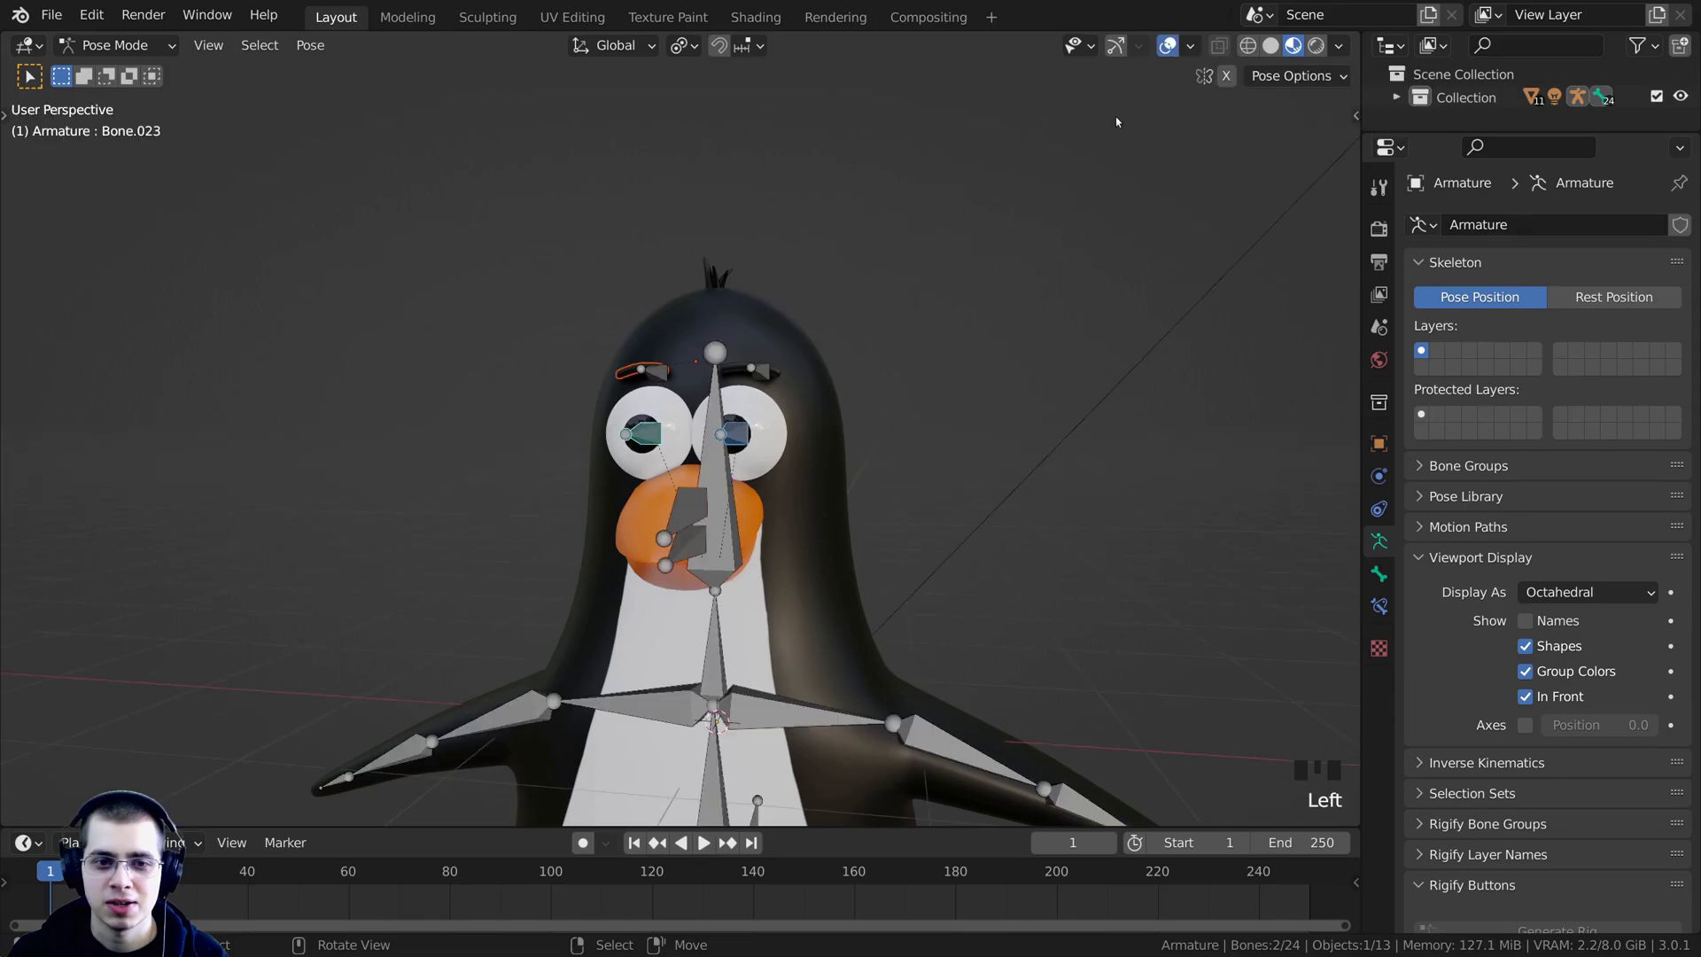
middle_drag(965, 204, 837, 264)
shift+middle_drag(837, 264, 442, 184)
scroll(652, 428, up, 3)
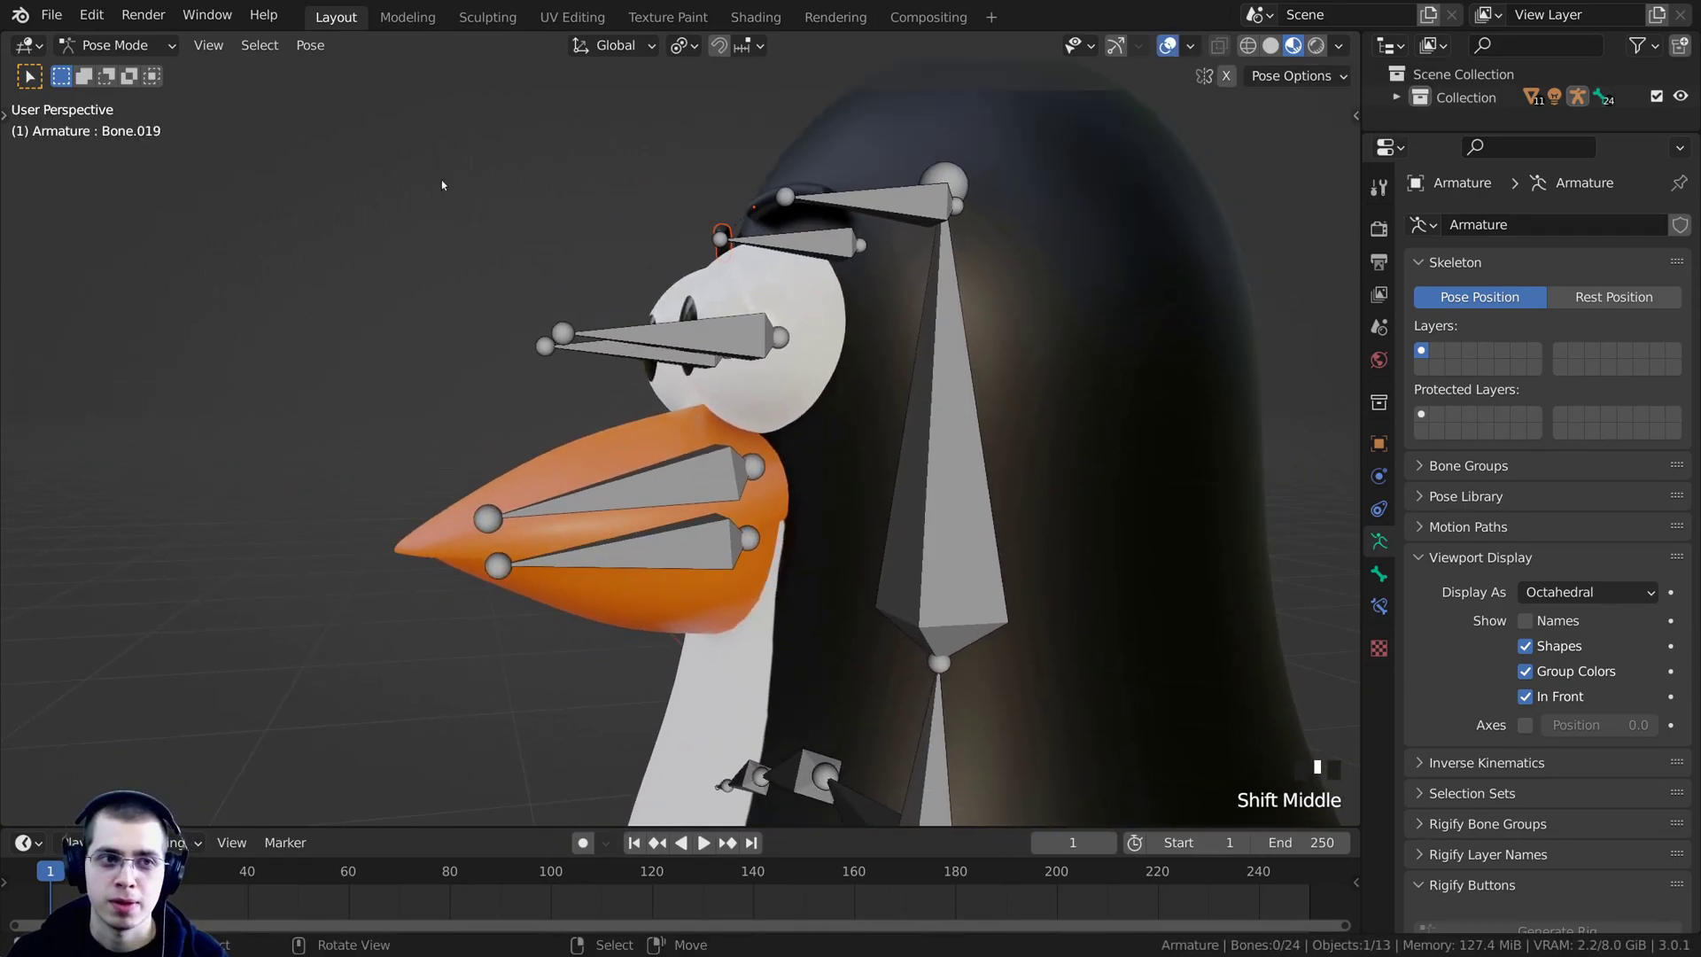
click(124, 45)
click(124, 71)
middle_drag(353, 352, 541, 434)
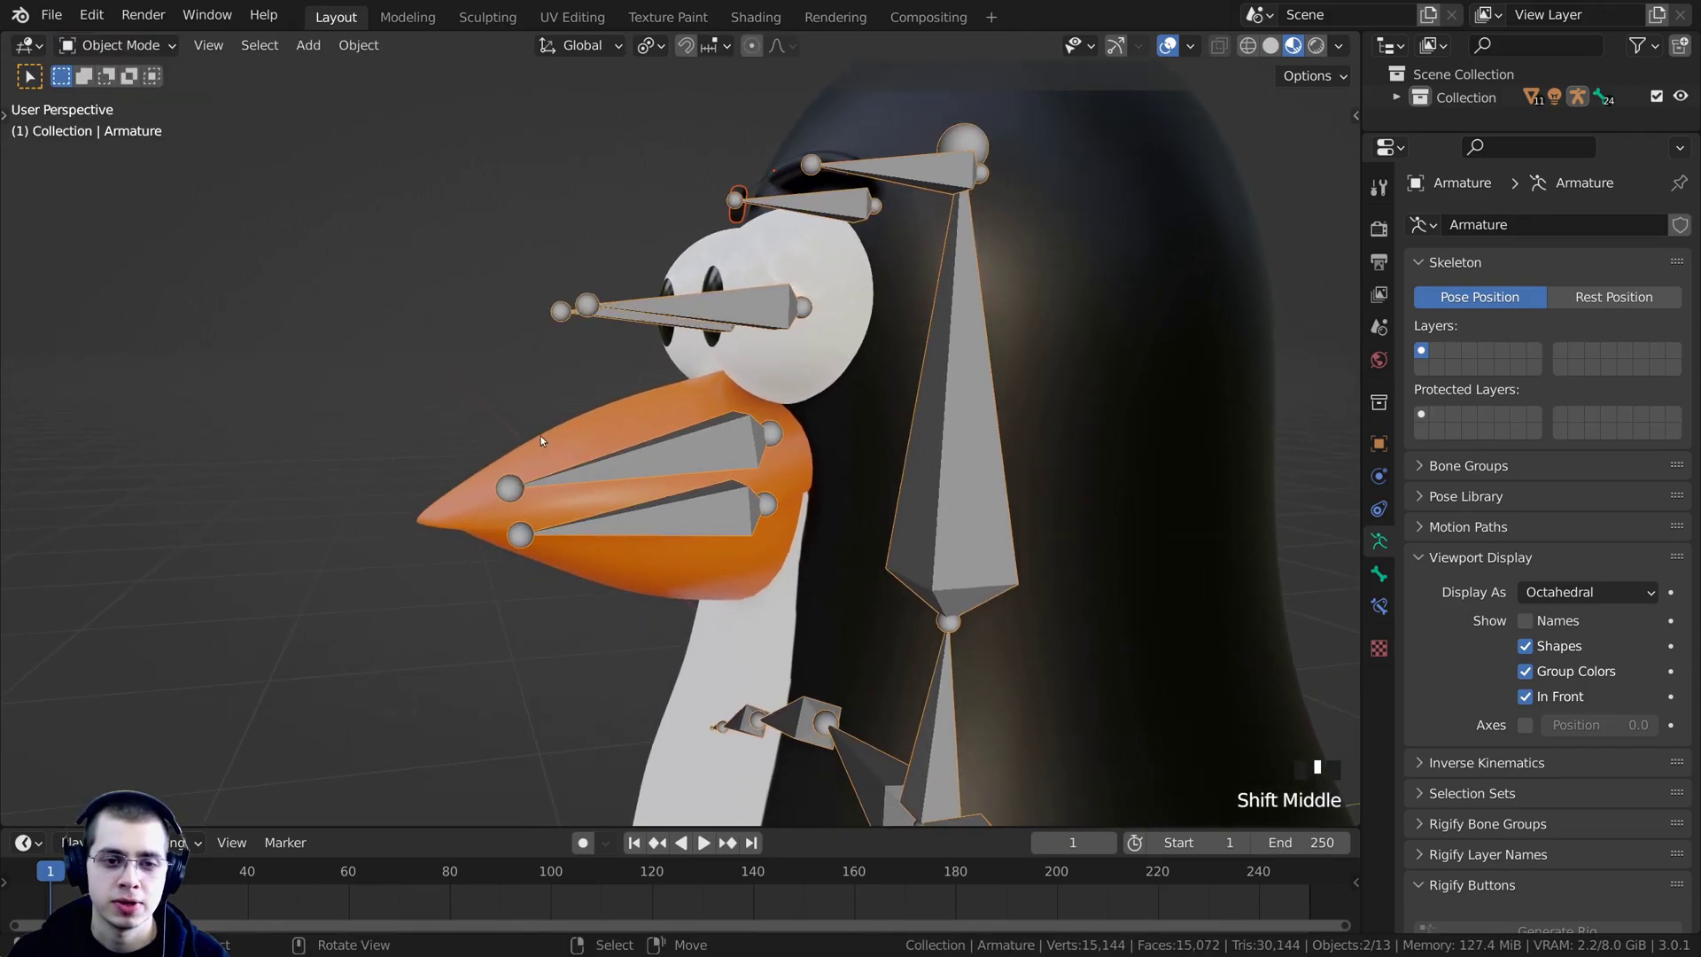
Parent the upper half of the beak to the upper beak bone of the armature with the Bone option.
right_click(588, 417)
key(g)
click(583, 404)
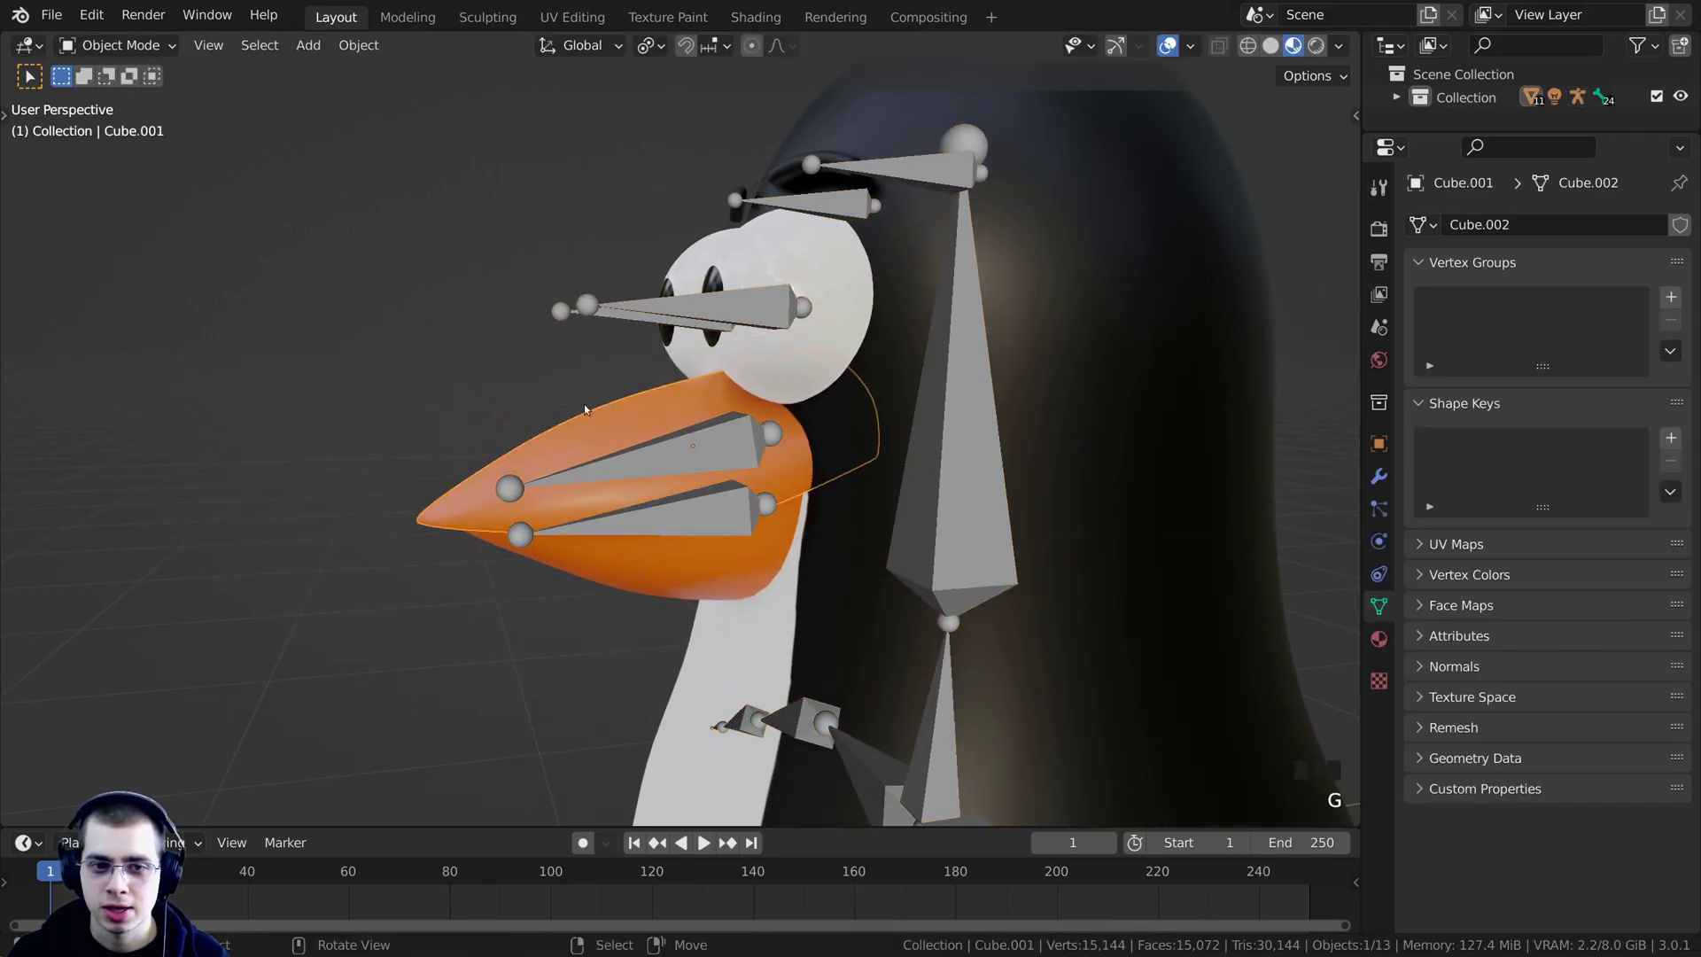
shift+right_click(717, 445)
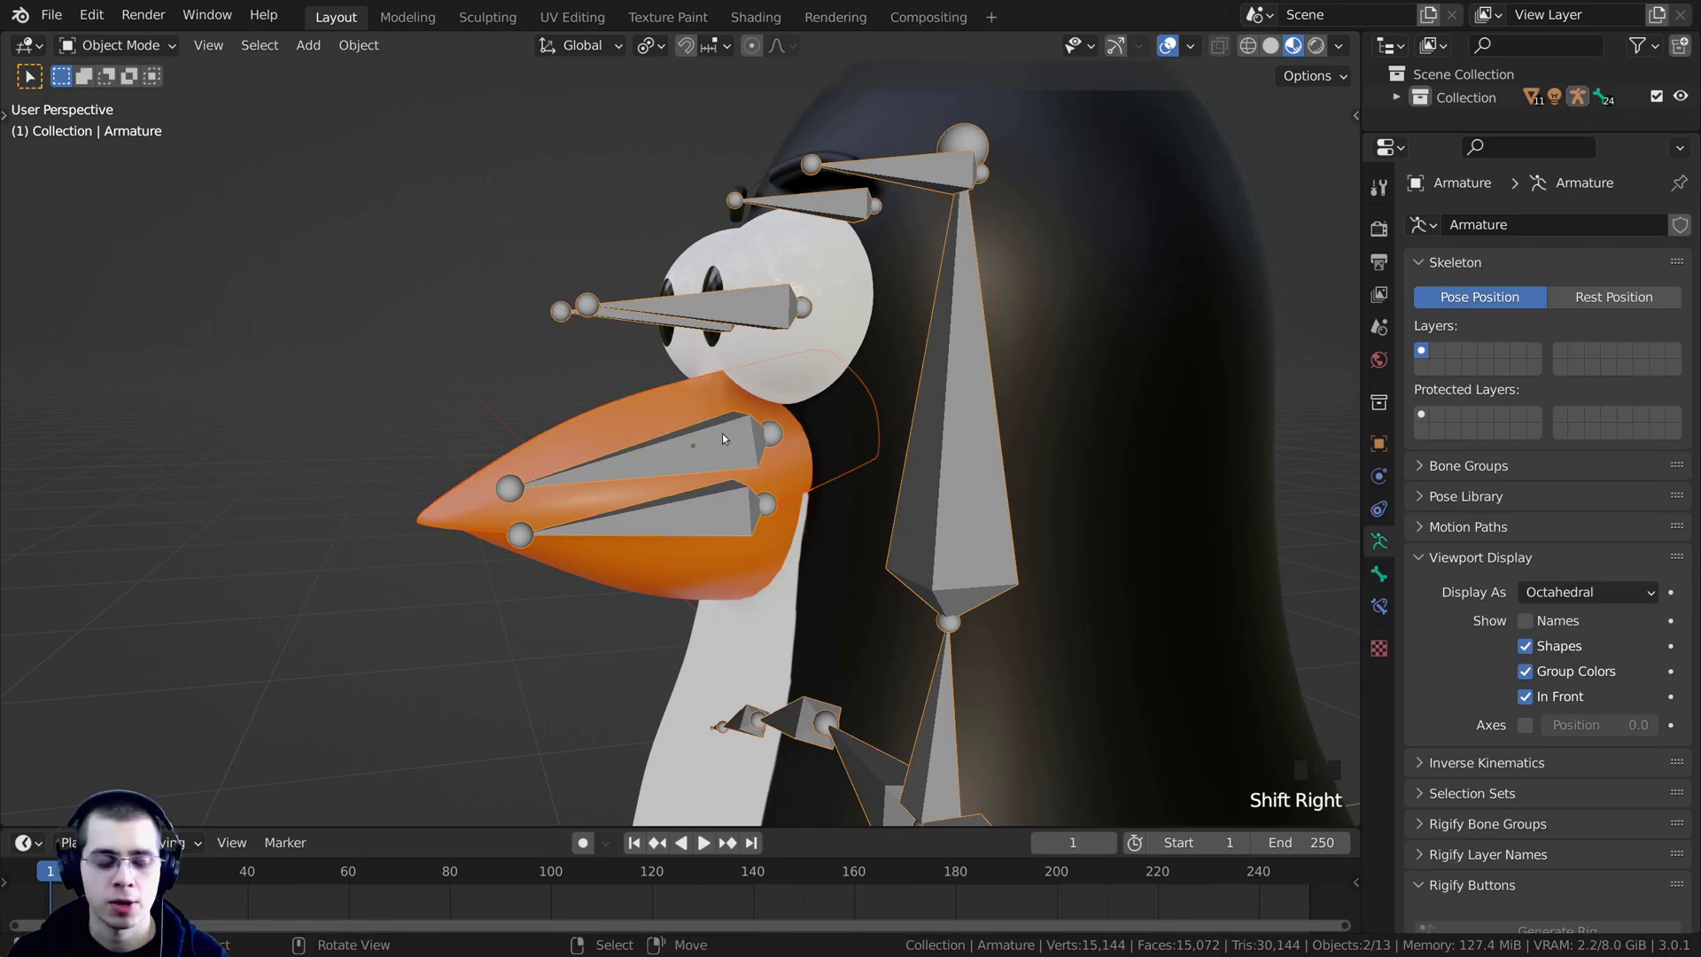
key(ctrl+Tab)
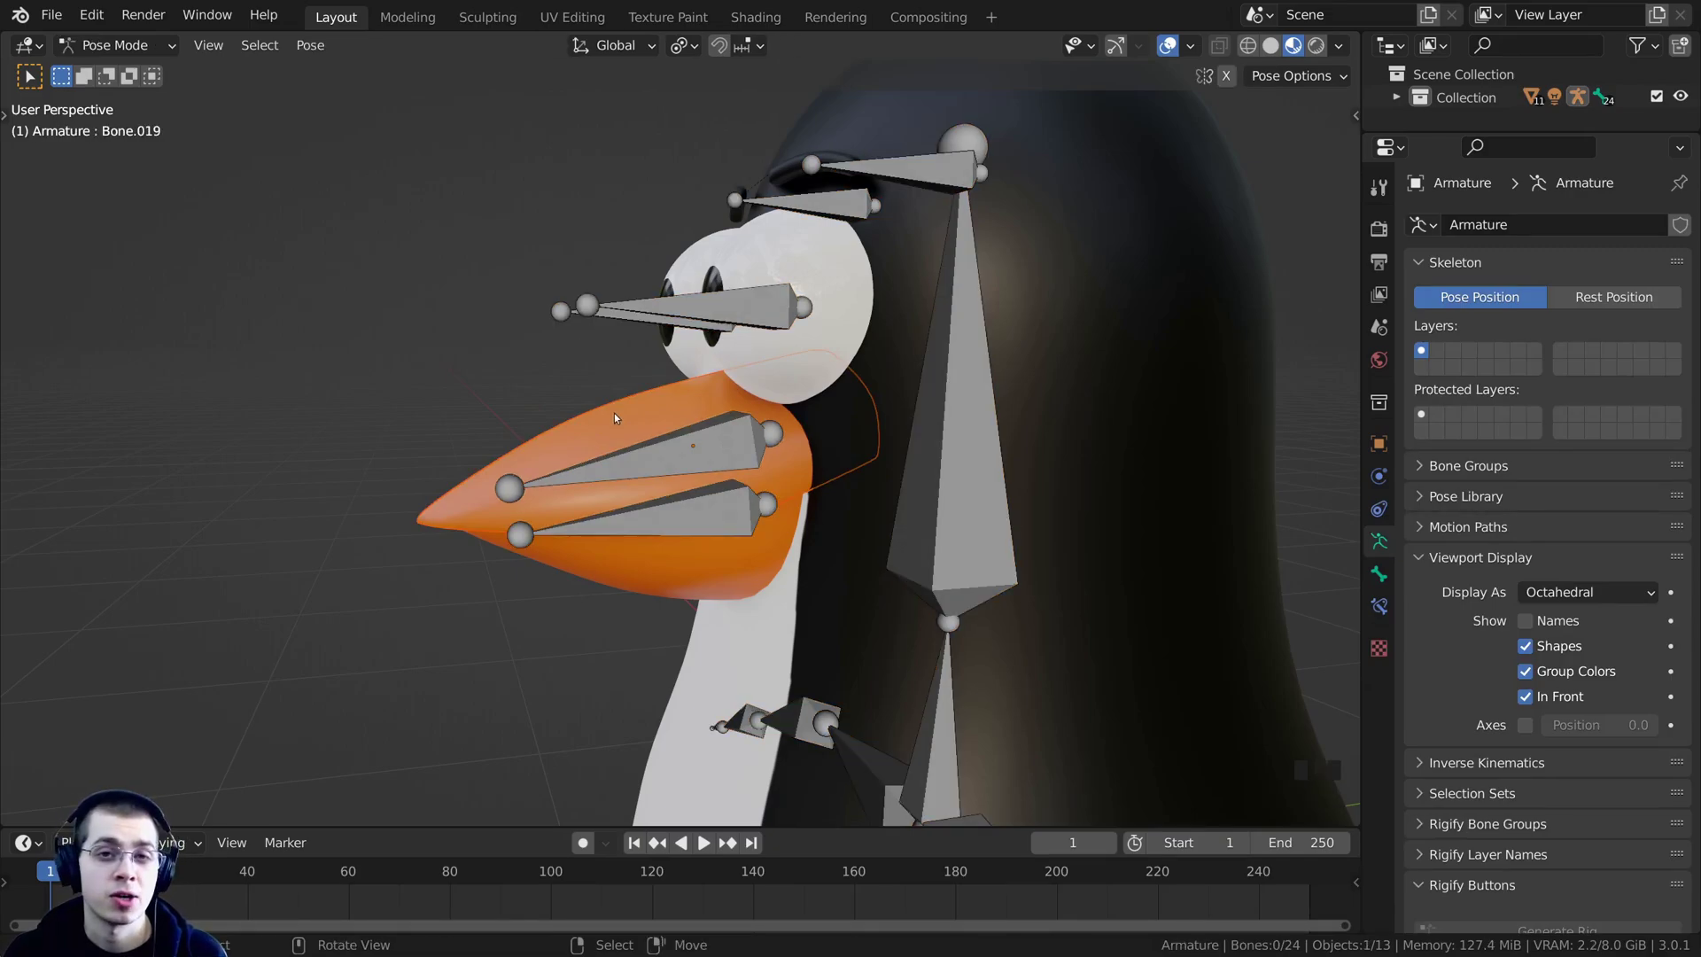
right_click(709, 443)
key(ctrl+p)
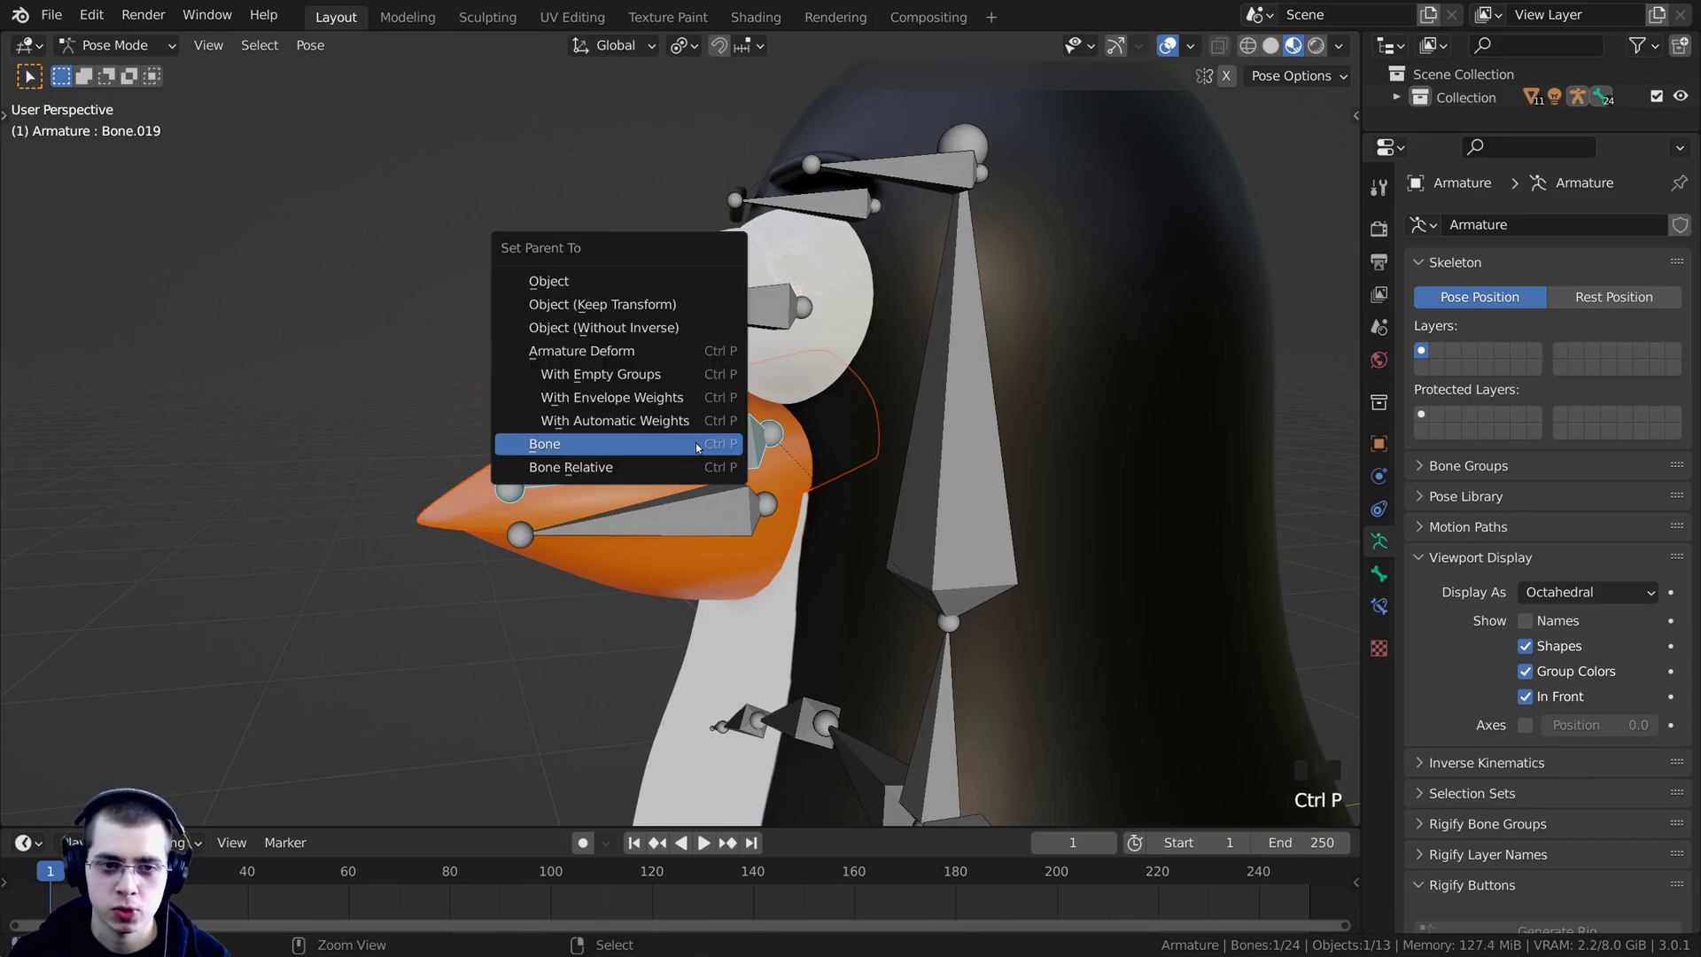
right_click(694, 443)
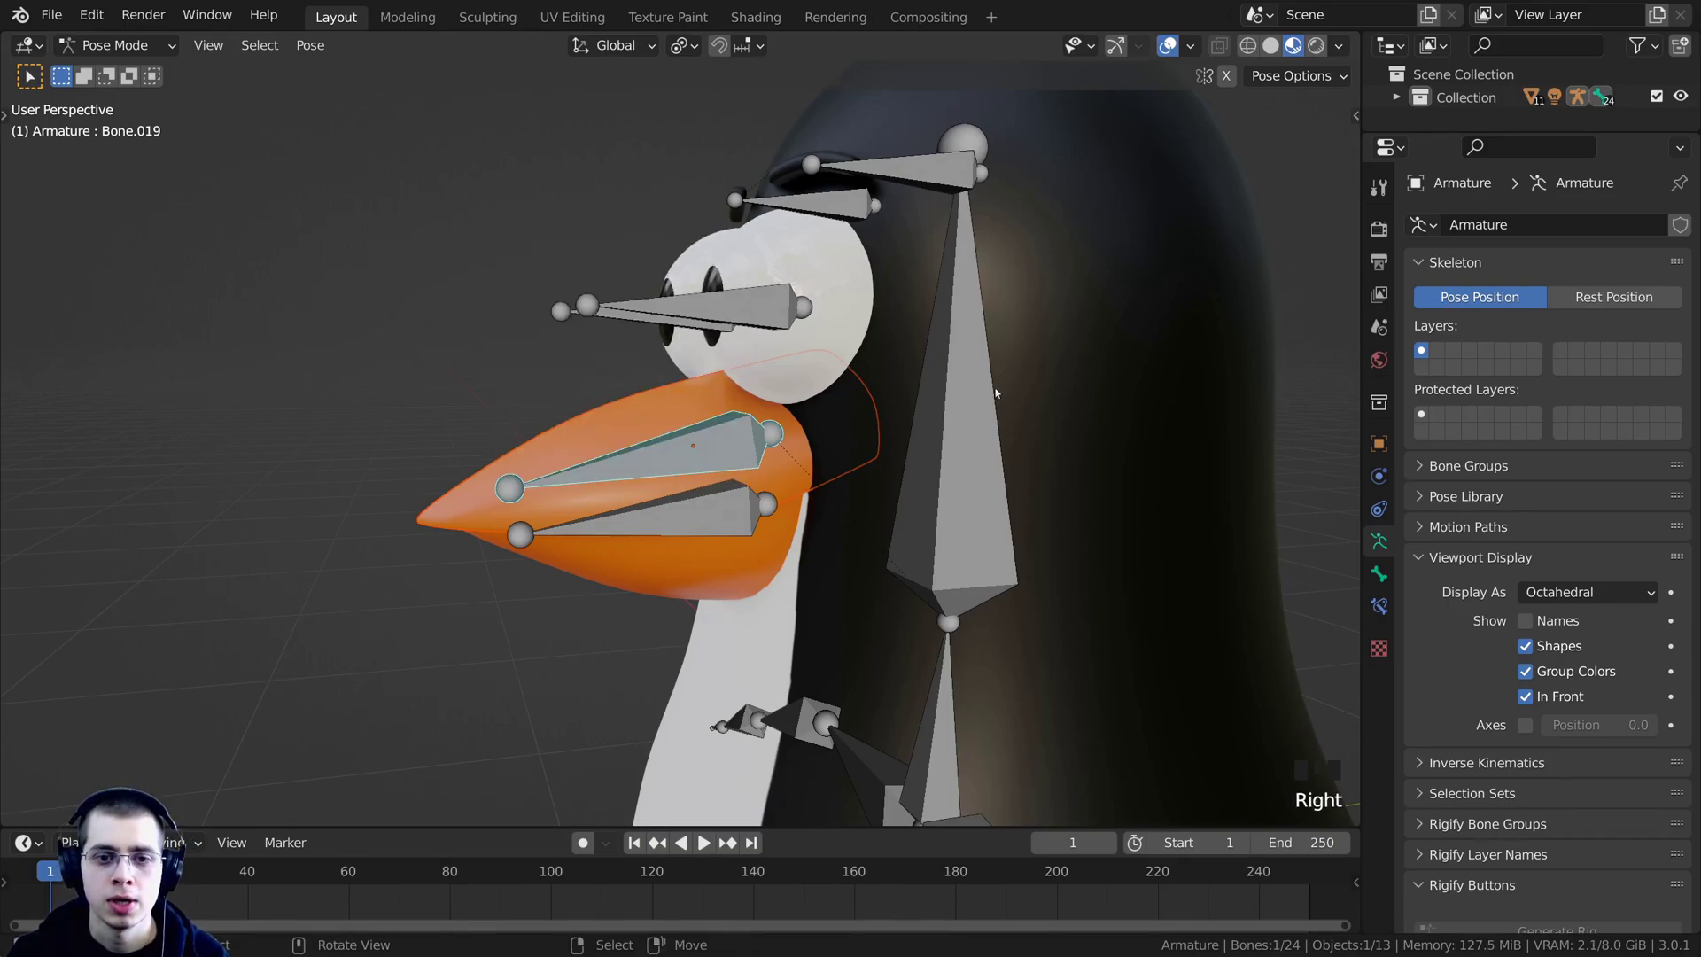
Try rotating the upper beak bone to test how the upper half of the beak follows it.
key(r)
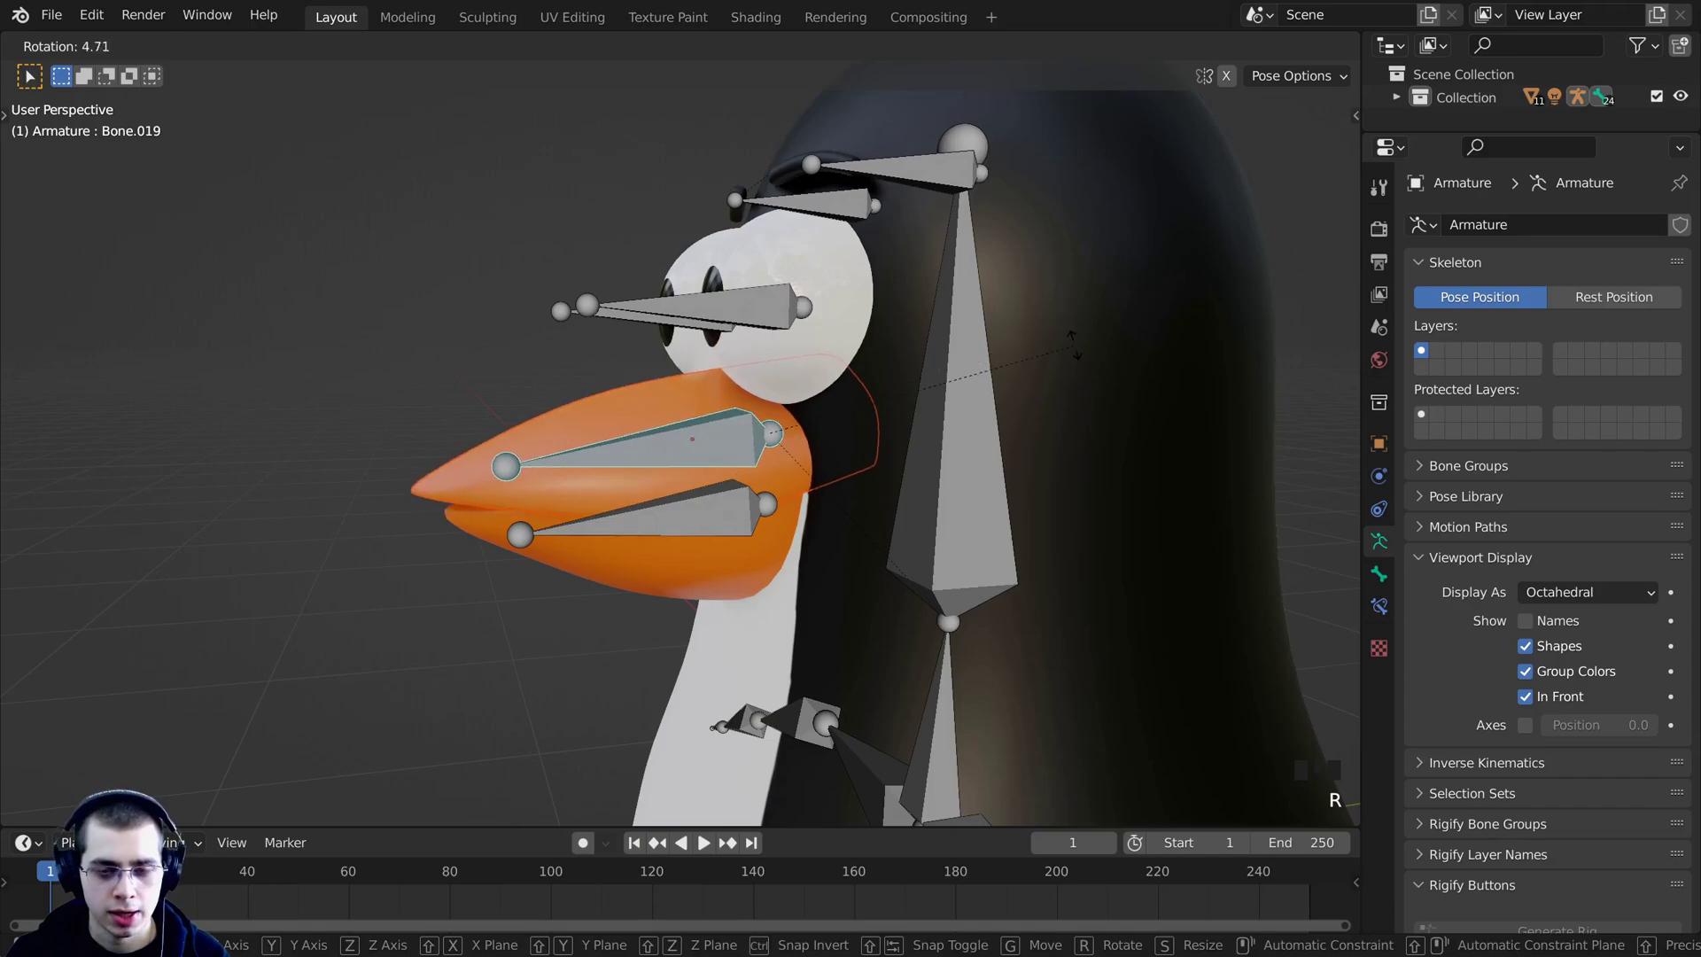
right_click(1007, 410)
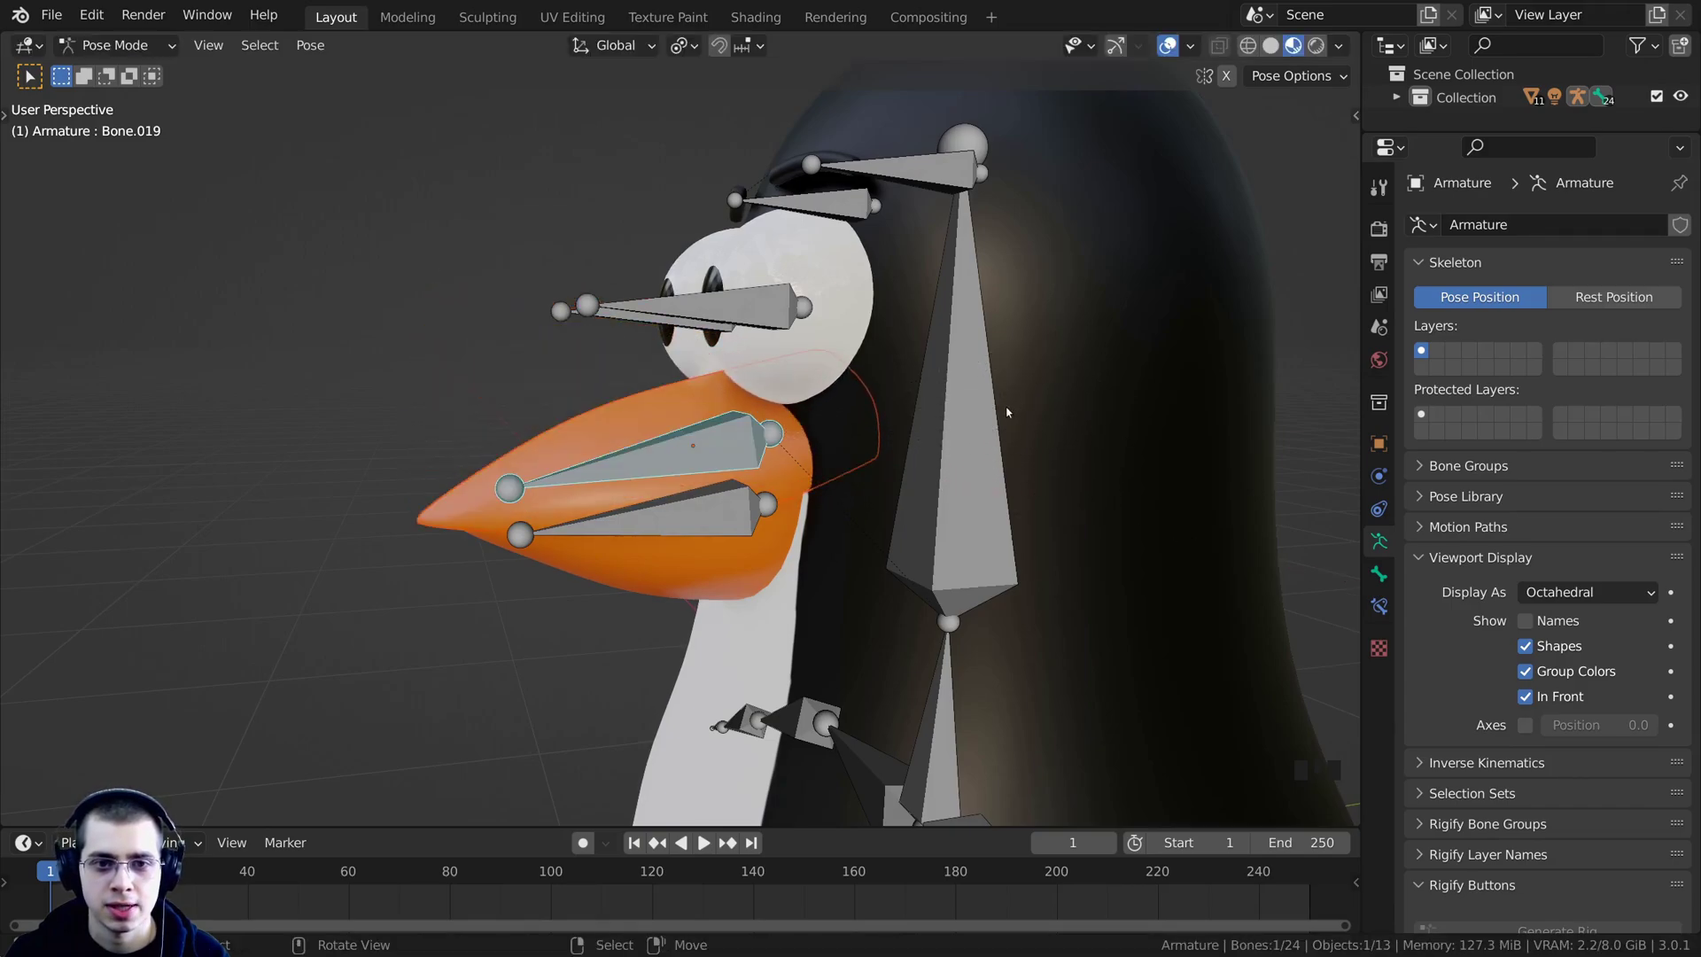
middle_drag(1007, 410, 1139, 404)
key(r)
right_click(1116, 497)
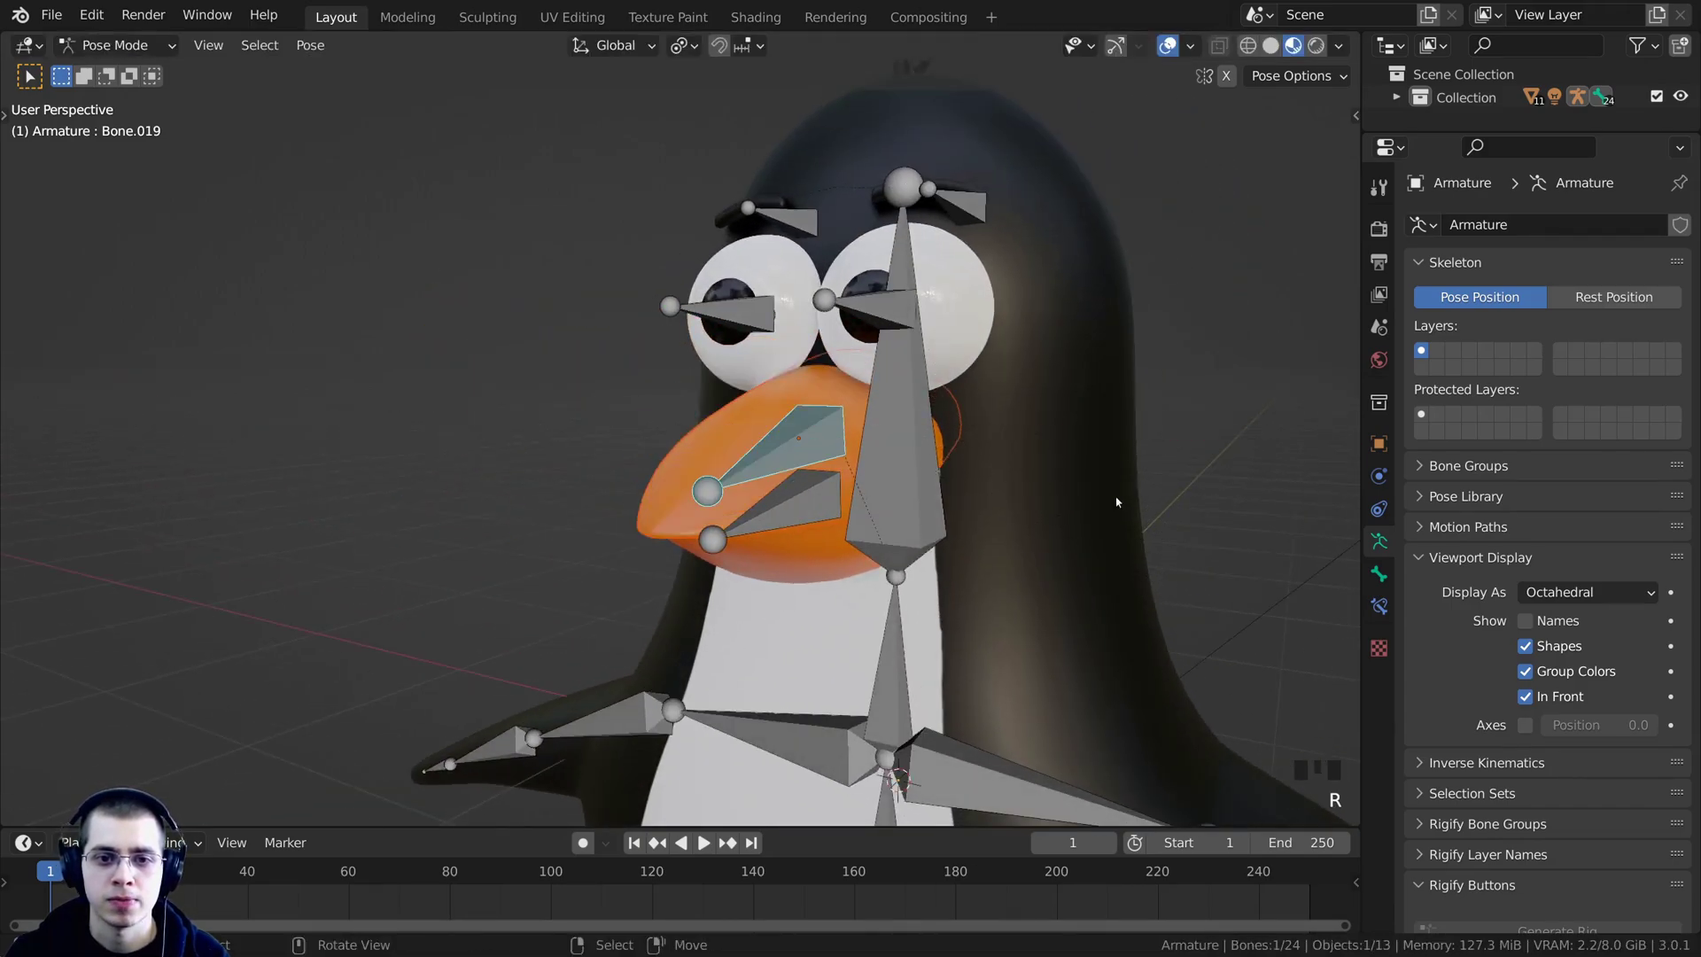
In Object Mode, select the lower half of the beak together with the tongue inside it, using Wireframe shading.
middle_drag(1116, 497, 917, 442)
key(ctrl+Tab)
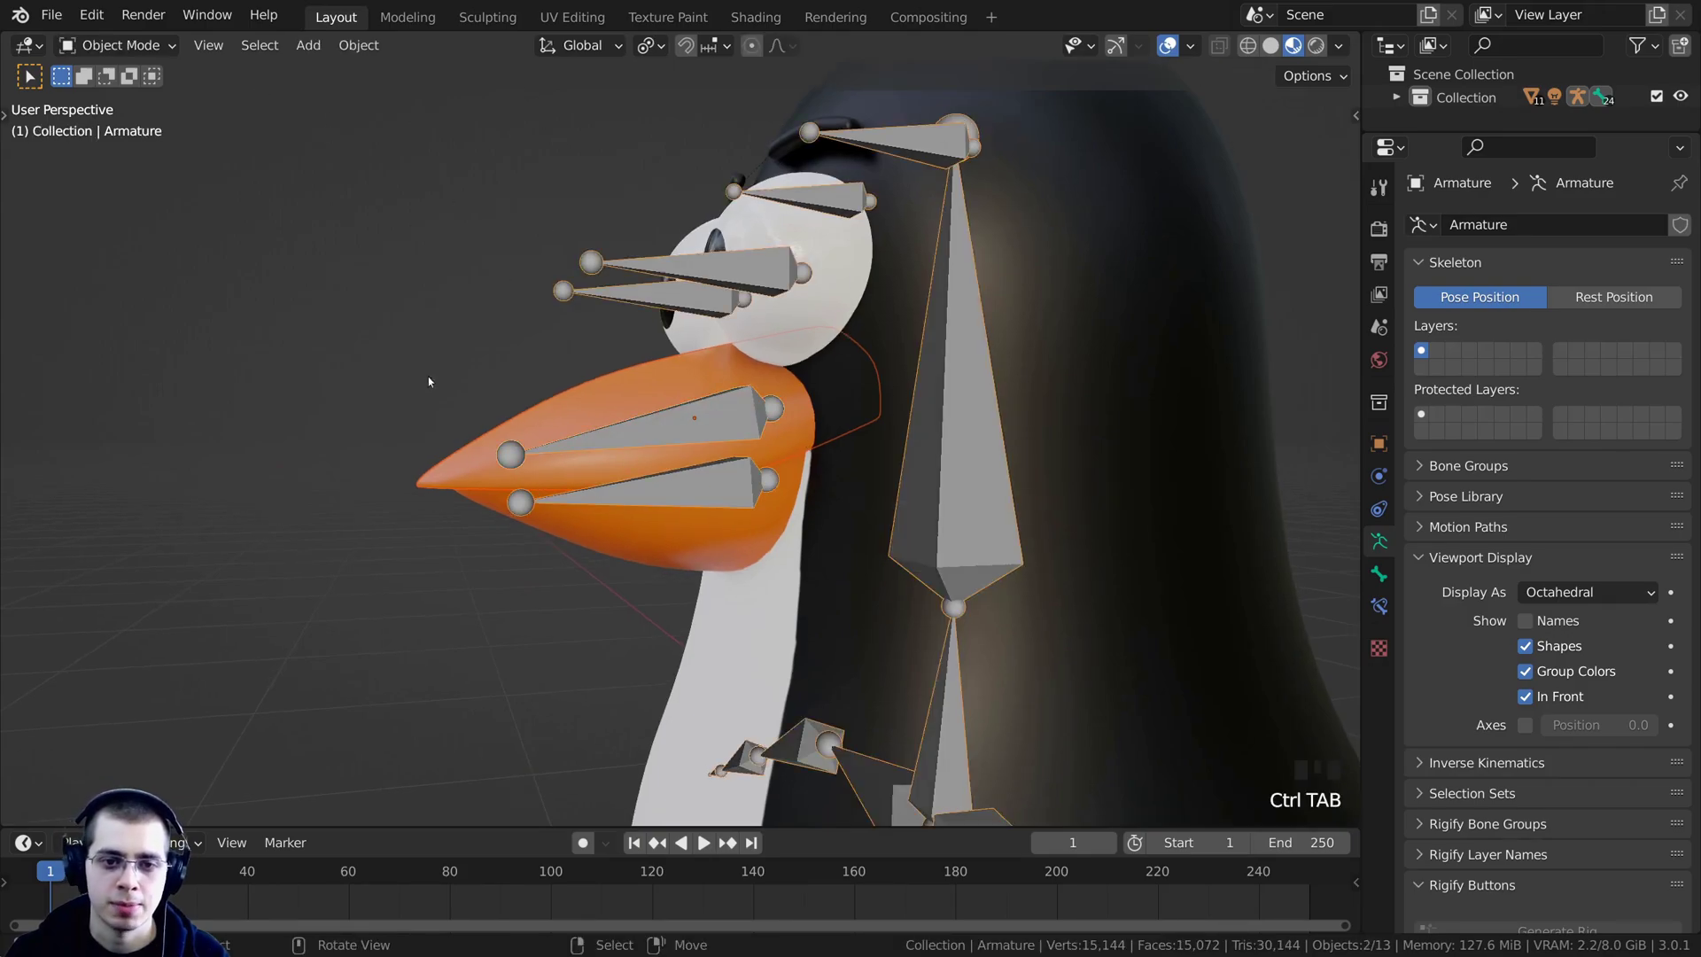
right_click(698, 536)
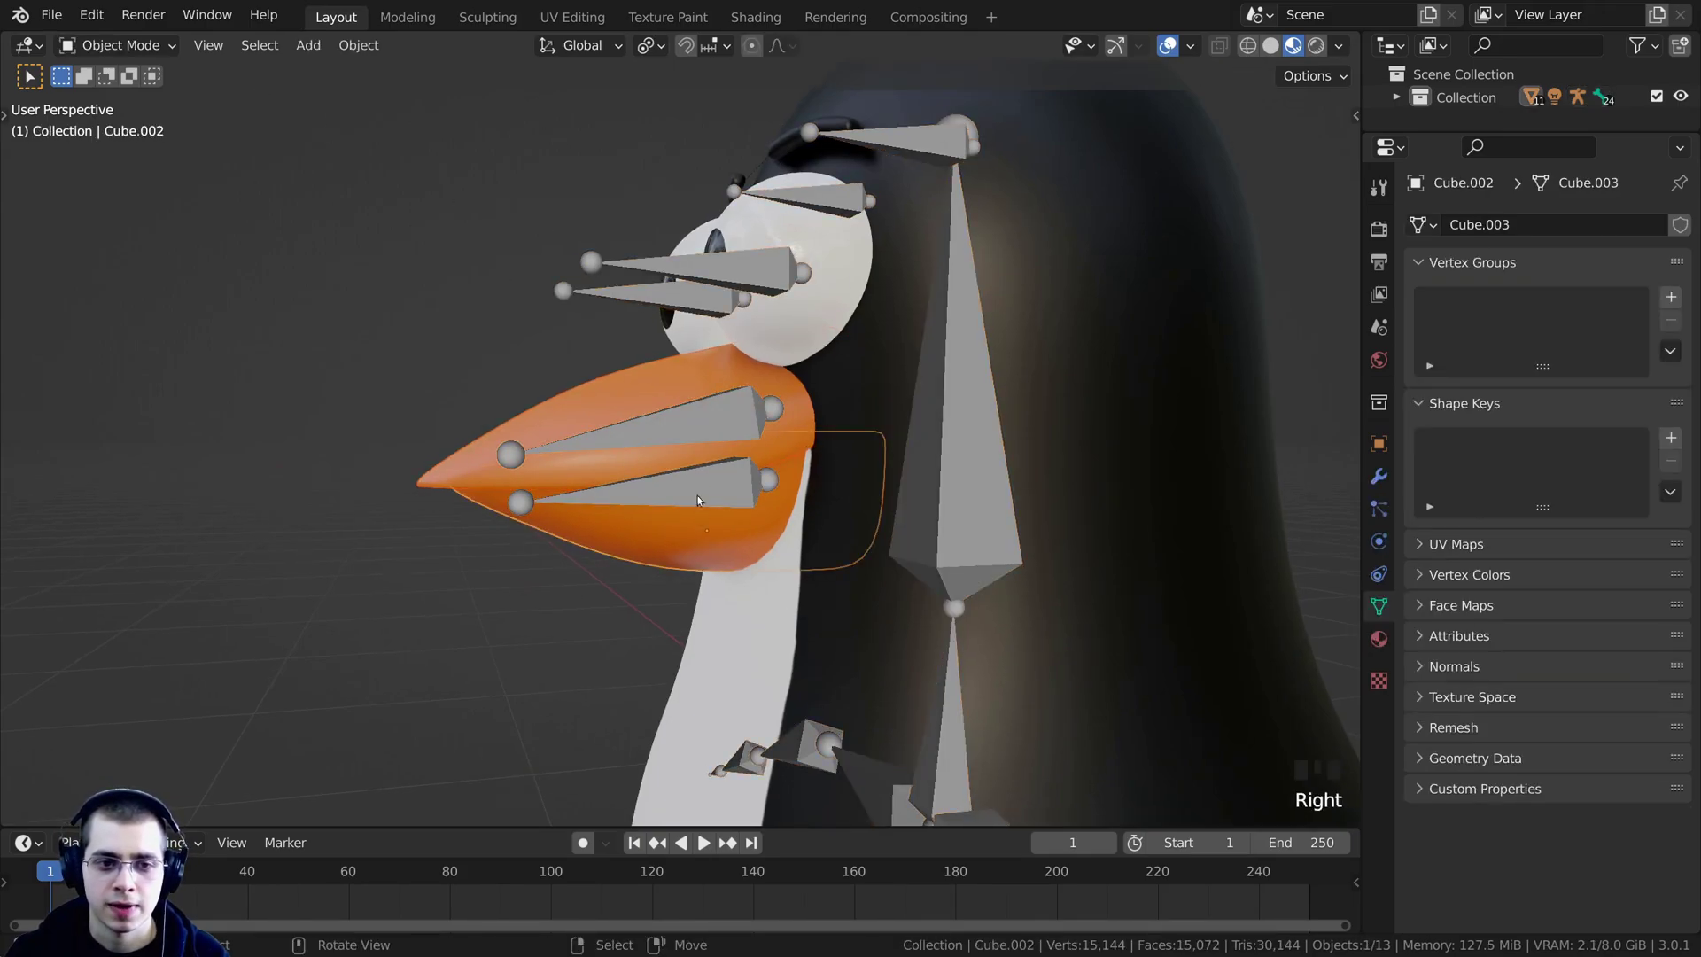
middle_drag(698, 496, 932, 452)
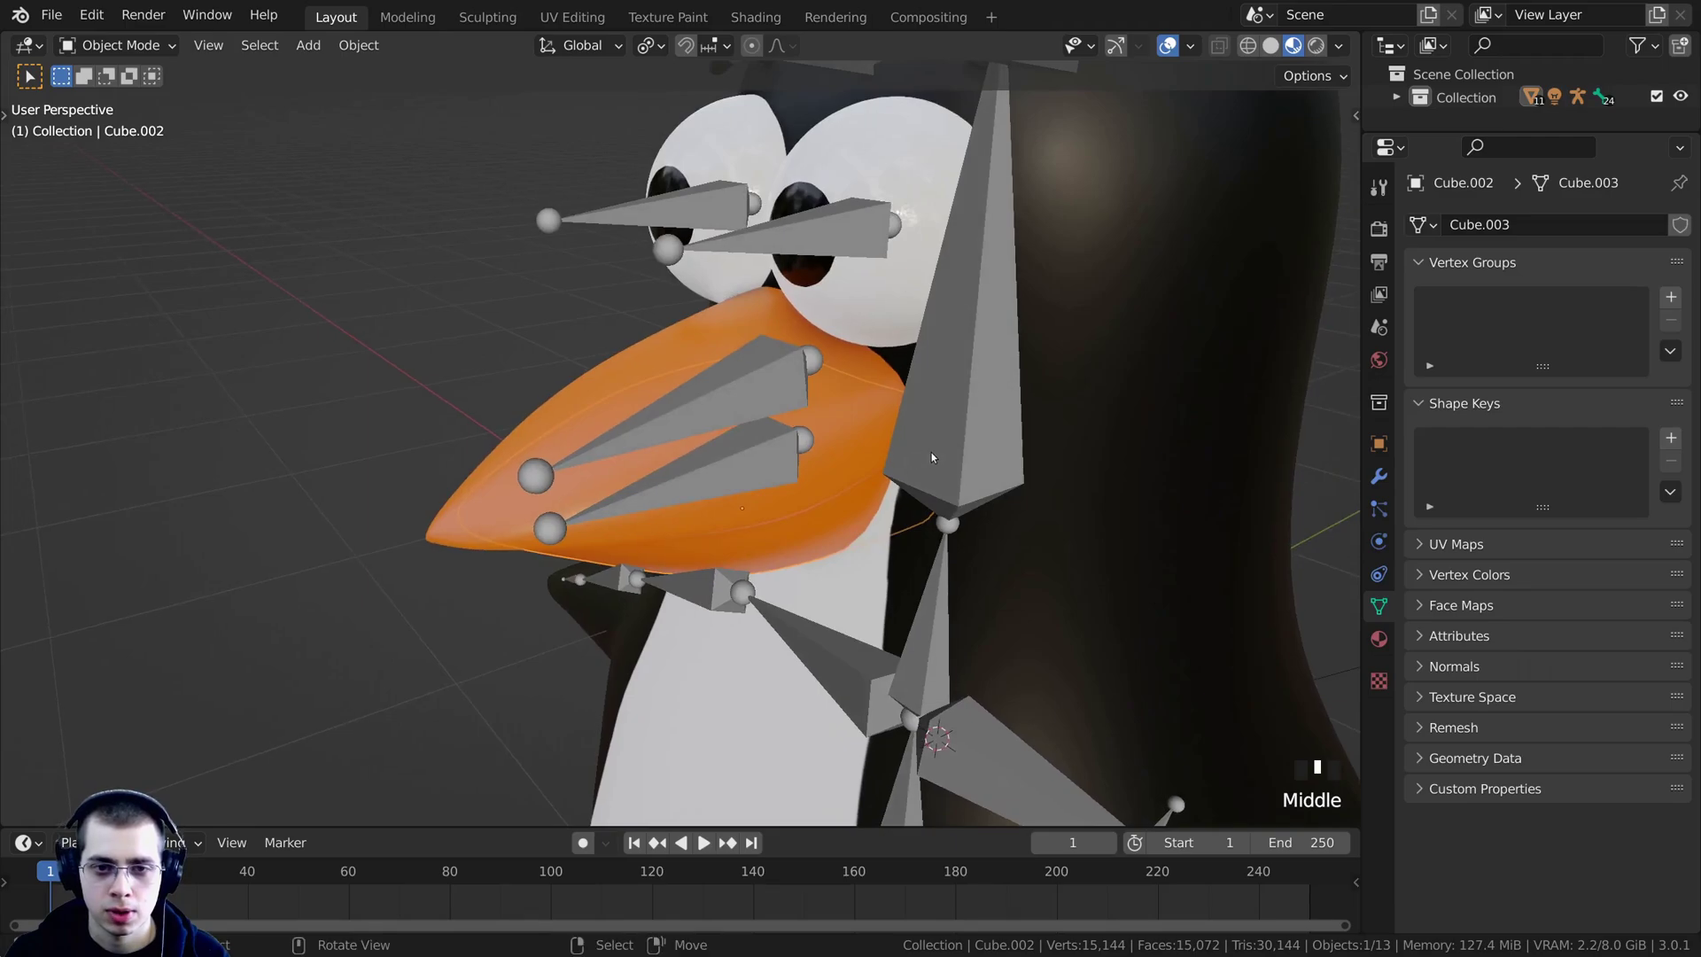
key(z)
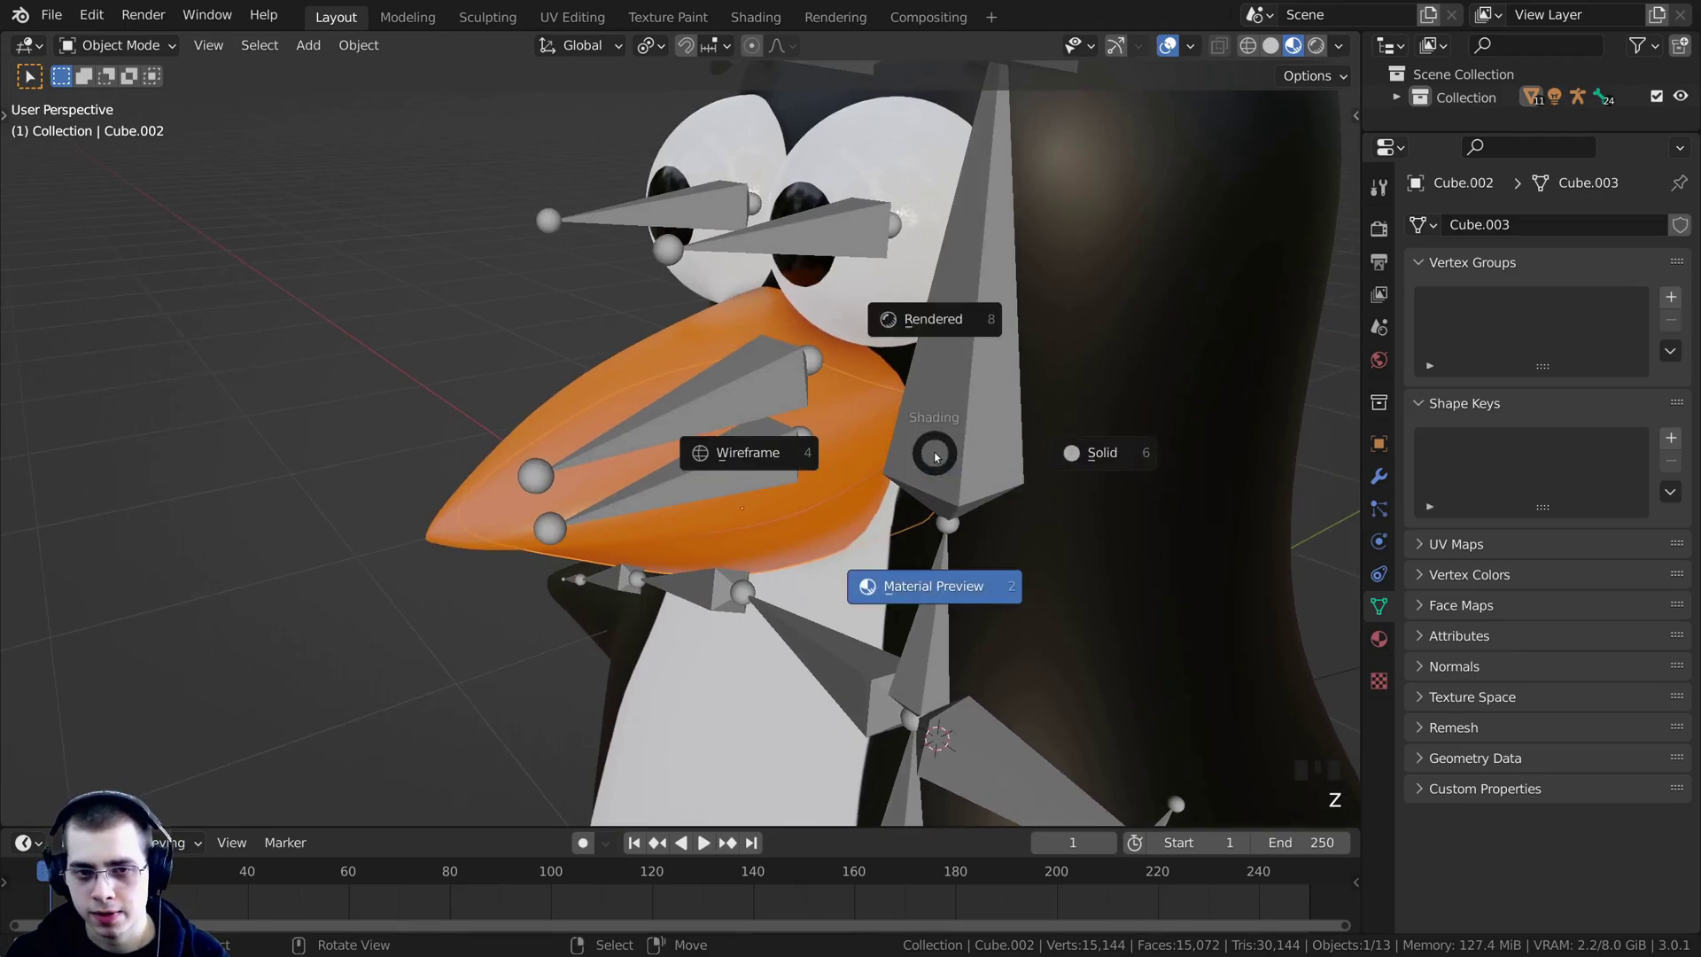
click(806, 453)
middle_drag(793, 448, 618, 423)
scroll(638, 415, up, 4)
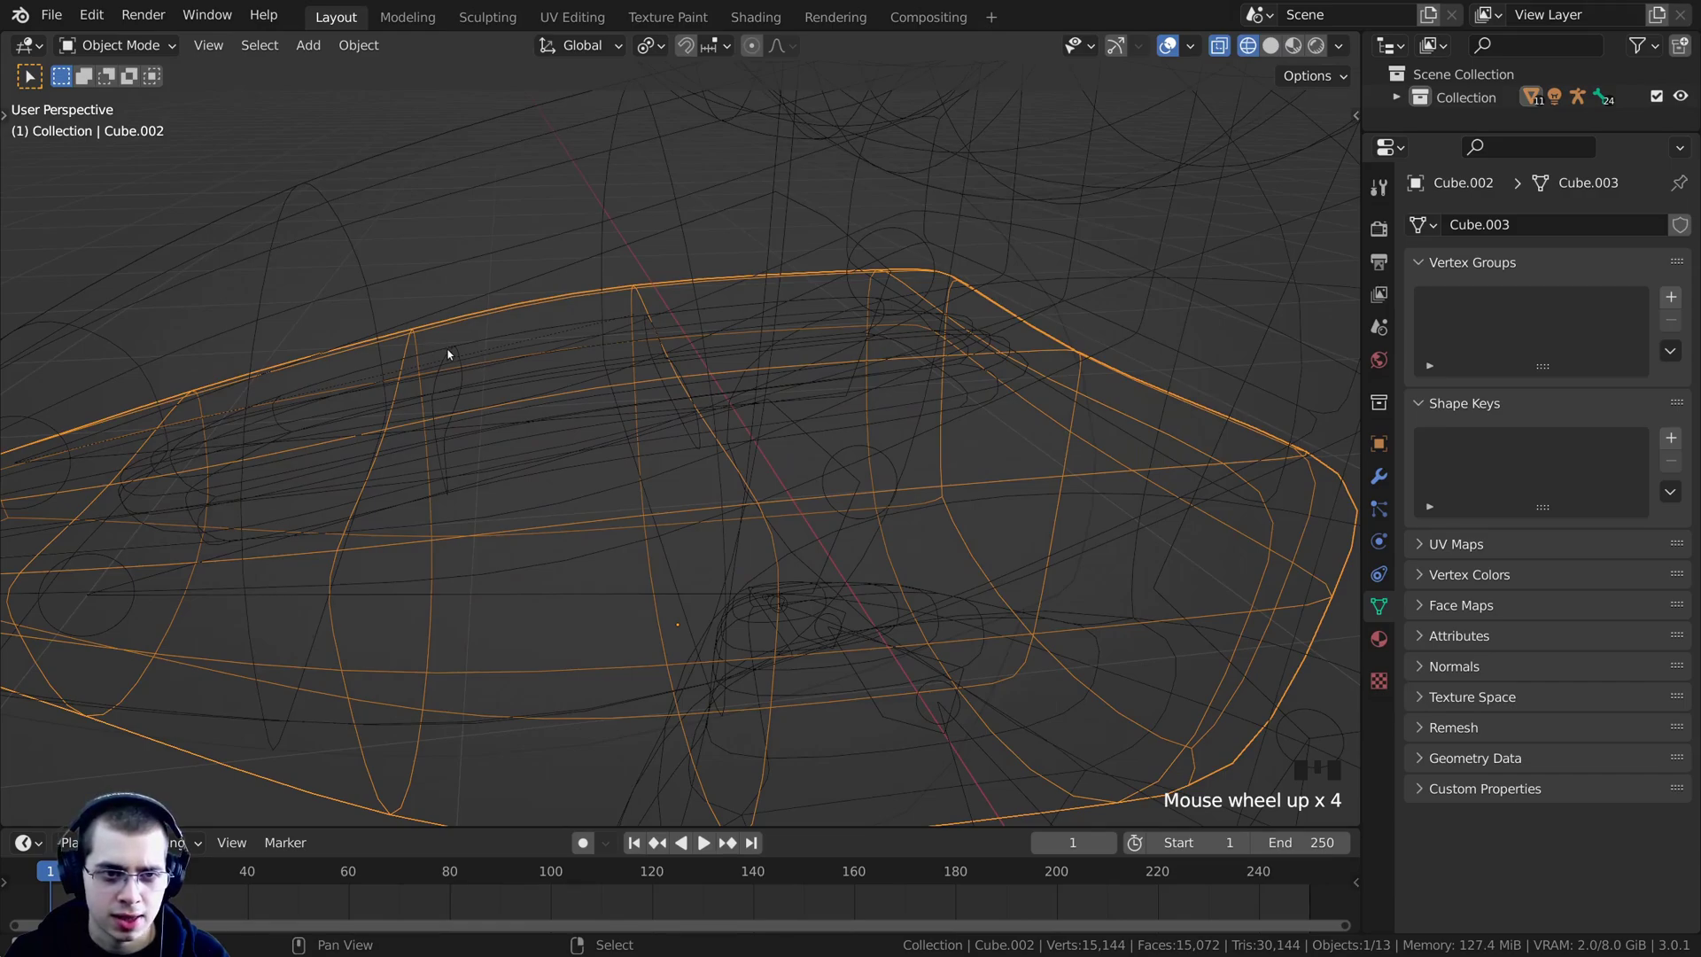
shift+click(446, 356)
scroll(606, 502, down, 4)
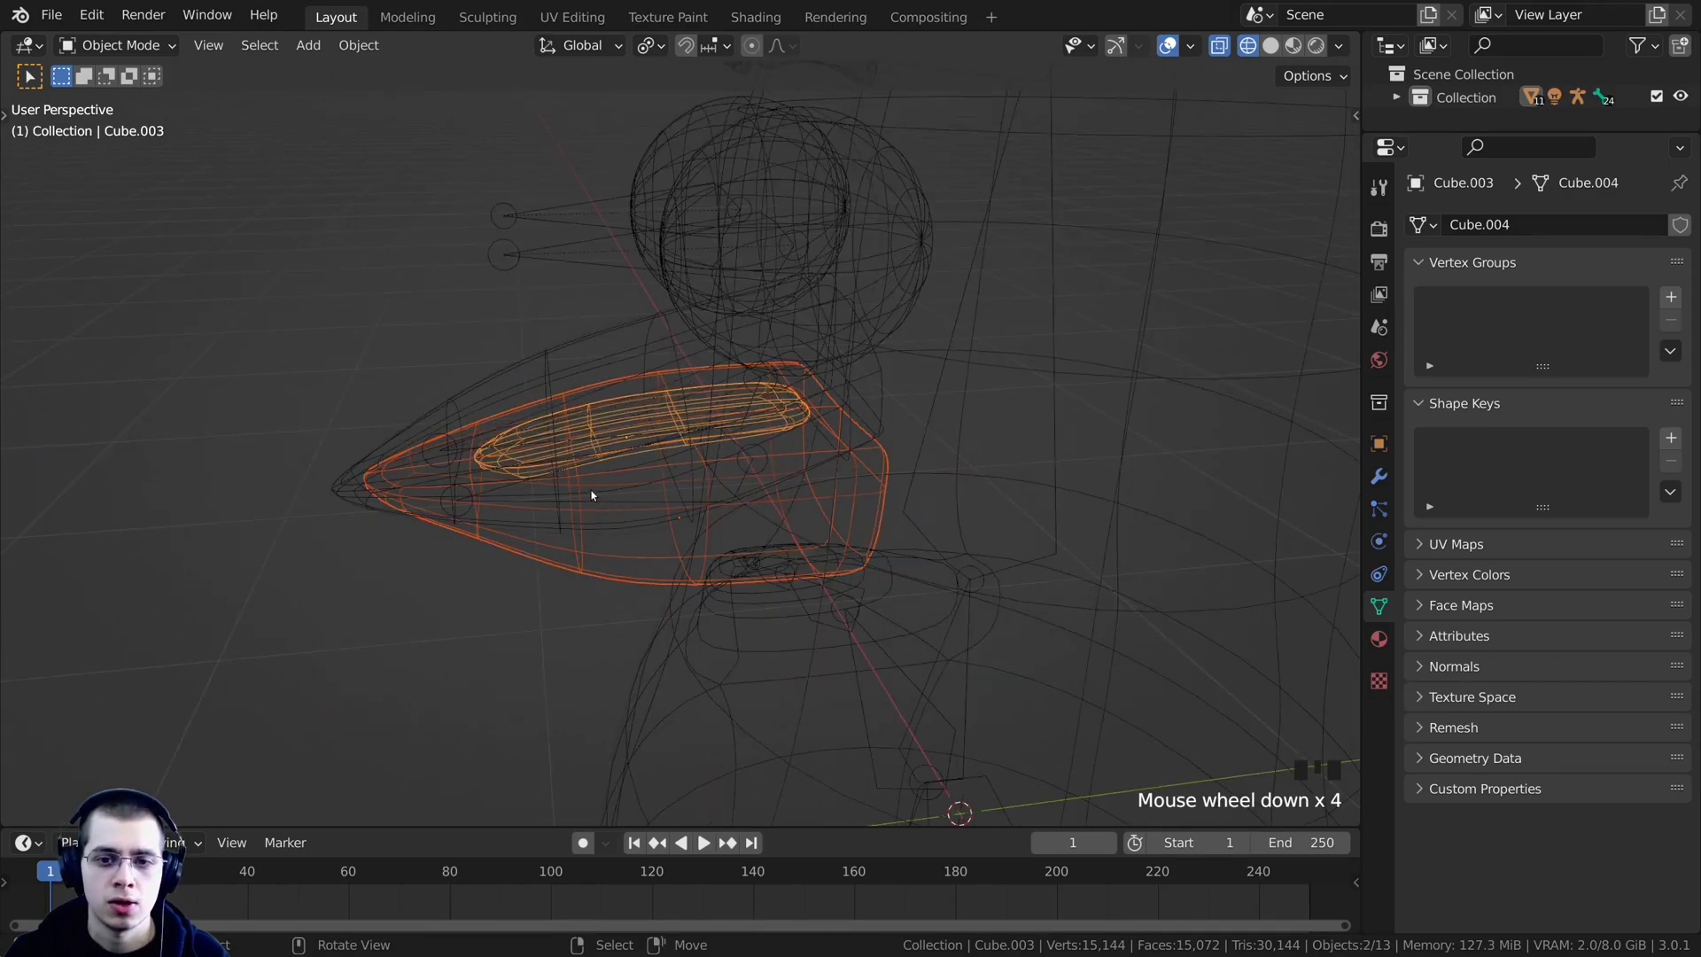
Return to Solid shading, add the armature to the selection as the active object and enter Pose Mode.
key(z)
click(760, 487)
scroll(821, 486, down, 1)
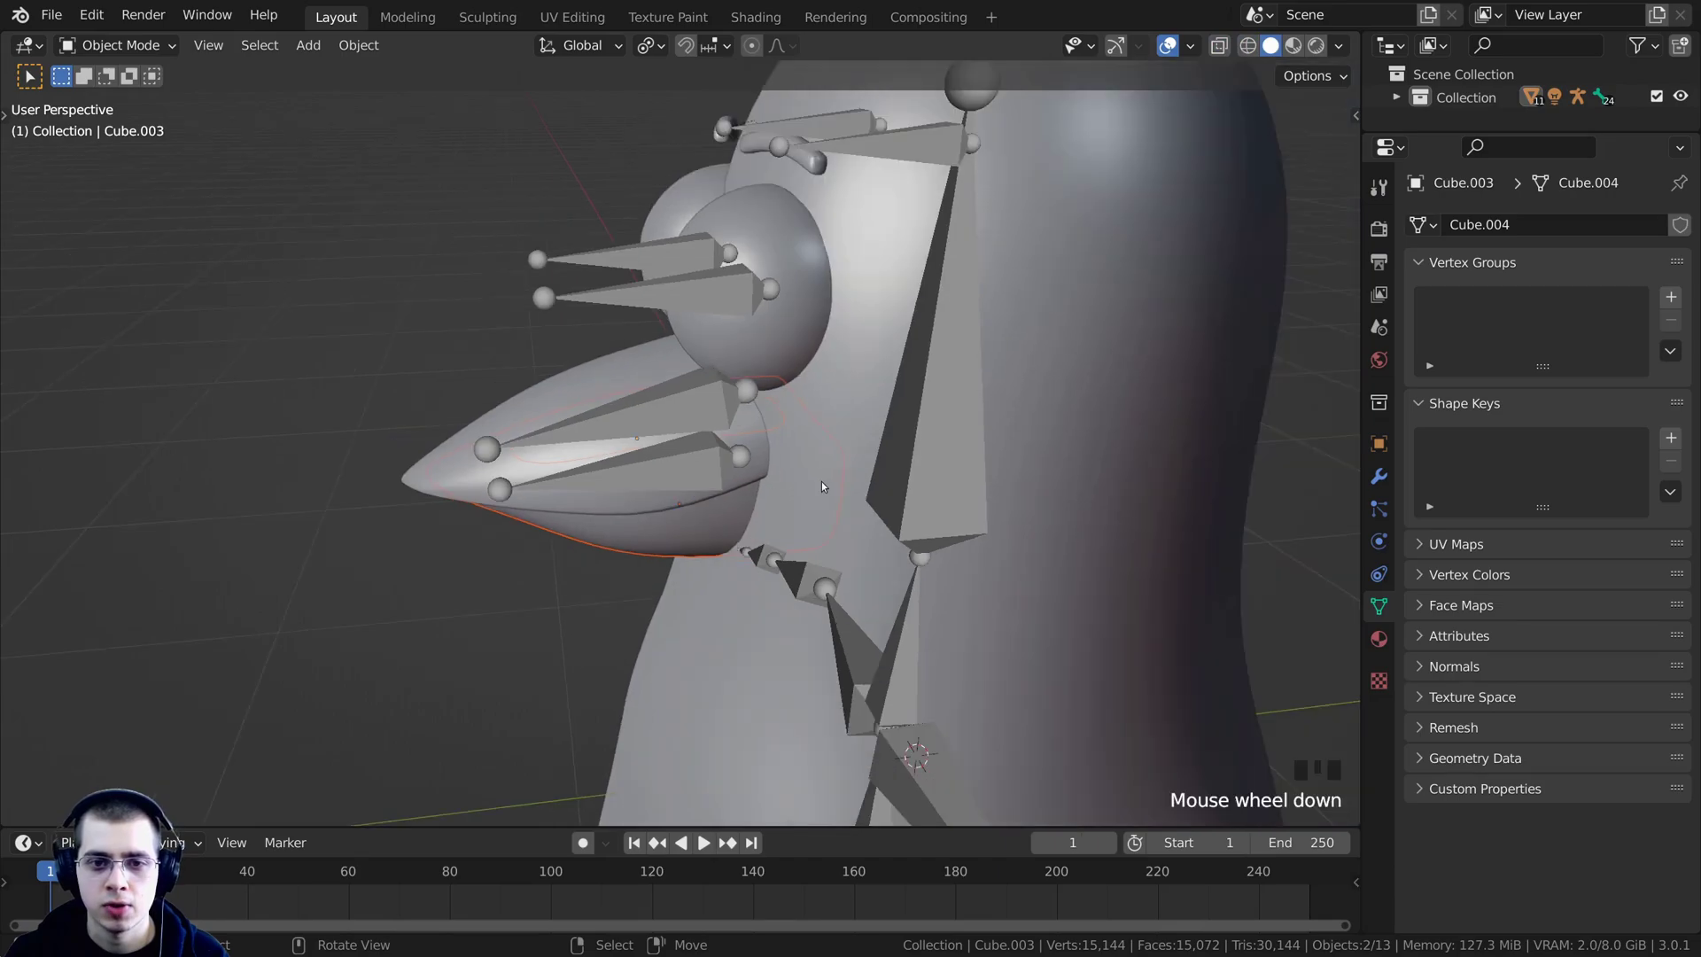
middle_drag(821, 486, 876, 413)
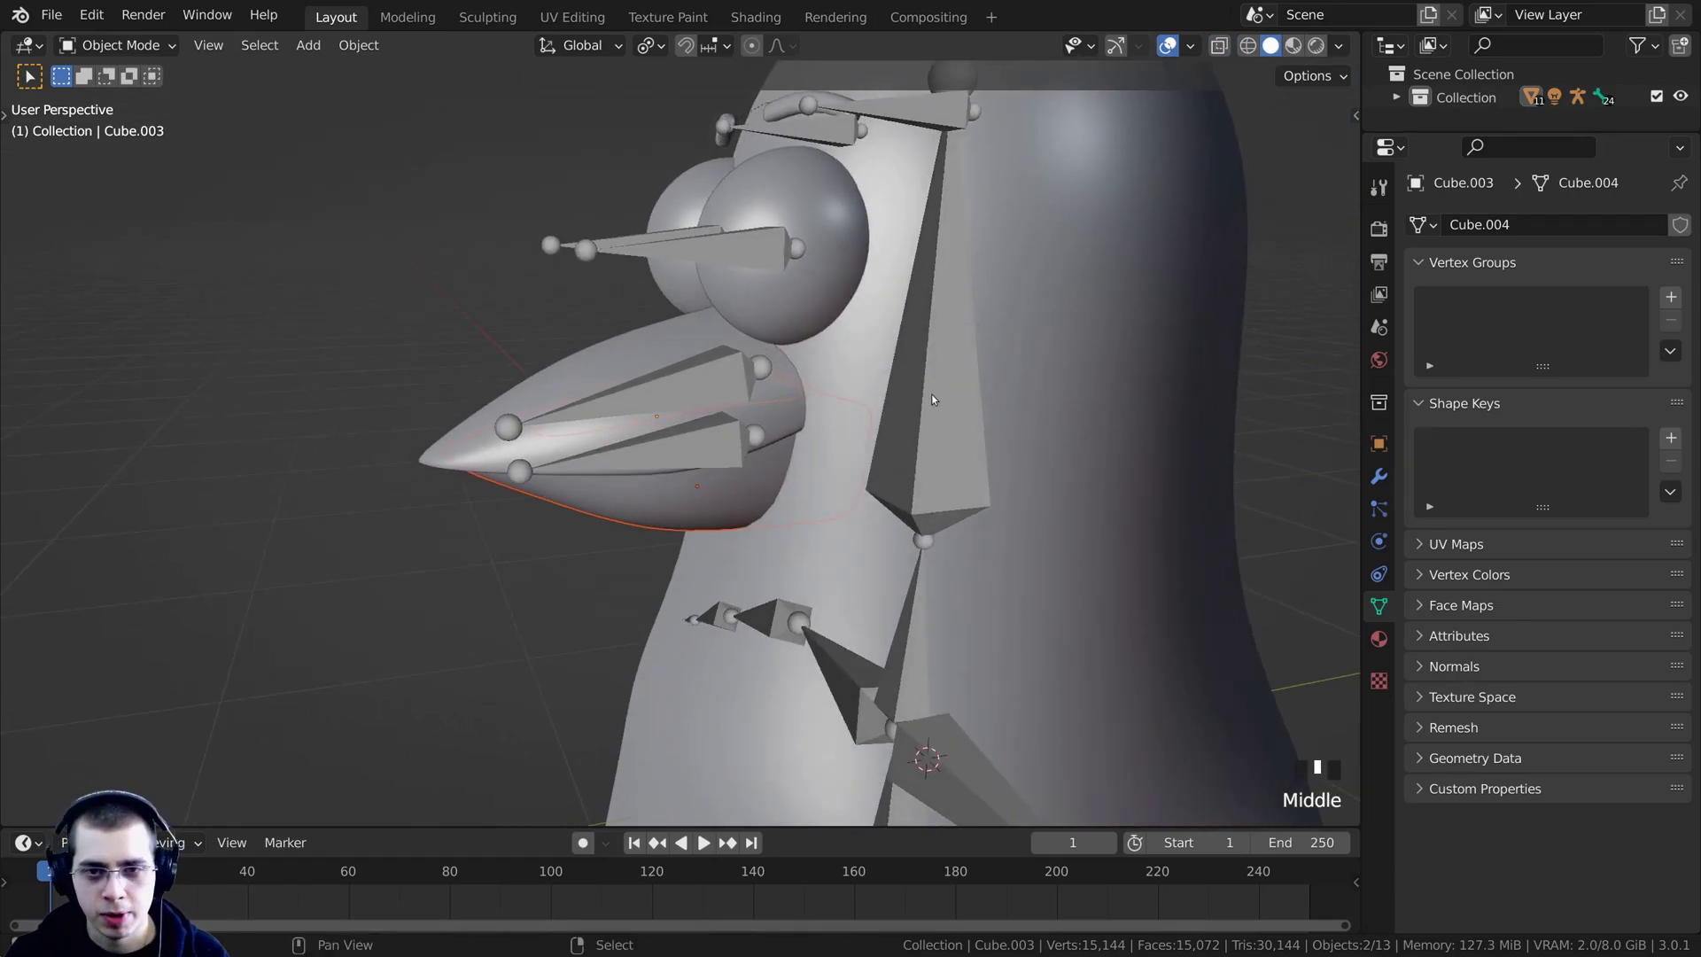
shift+right_click(930, 330)
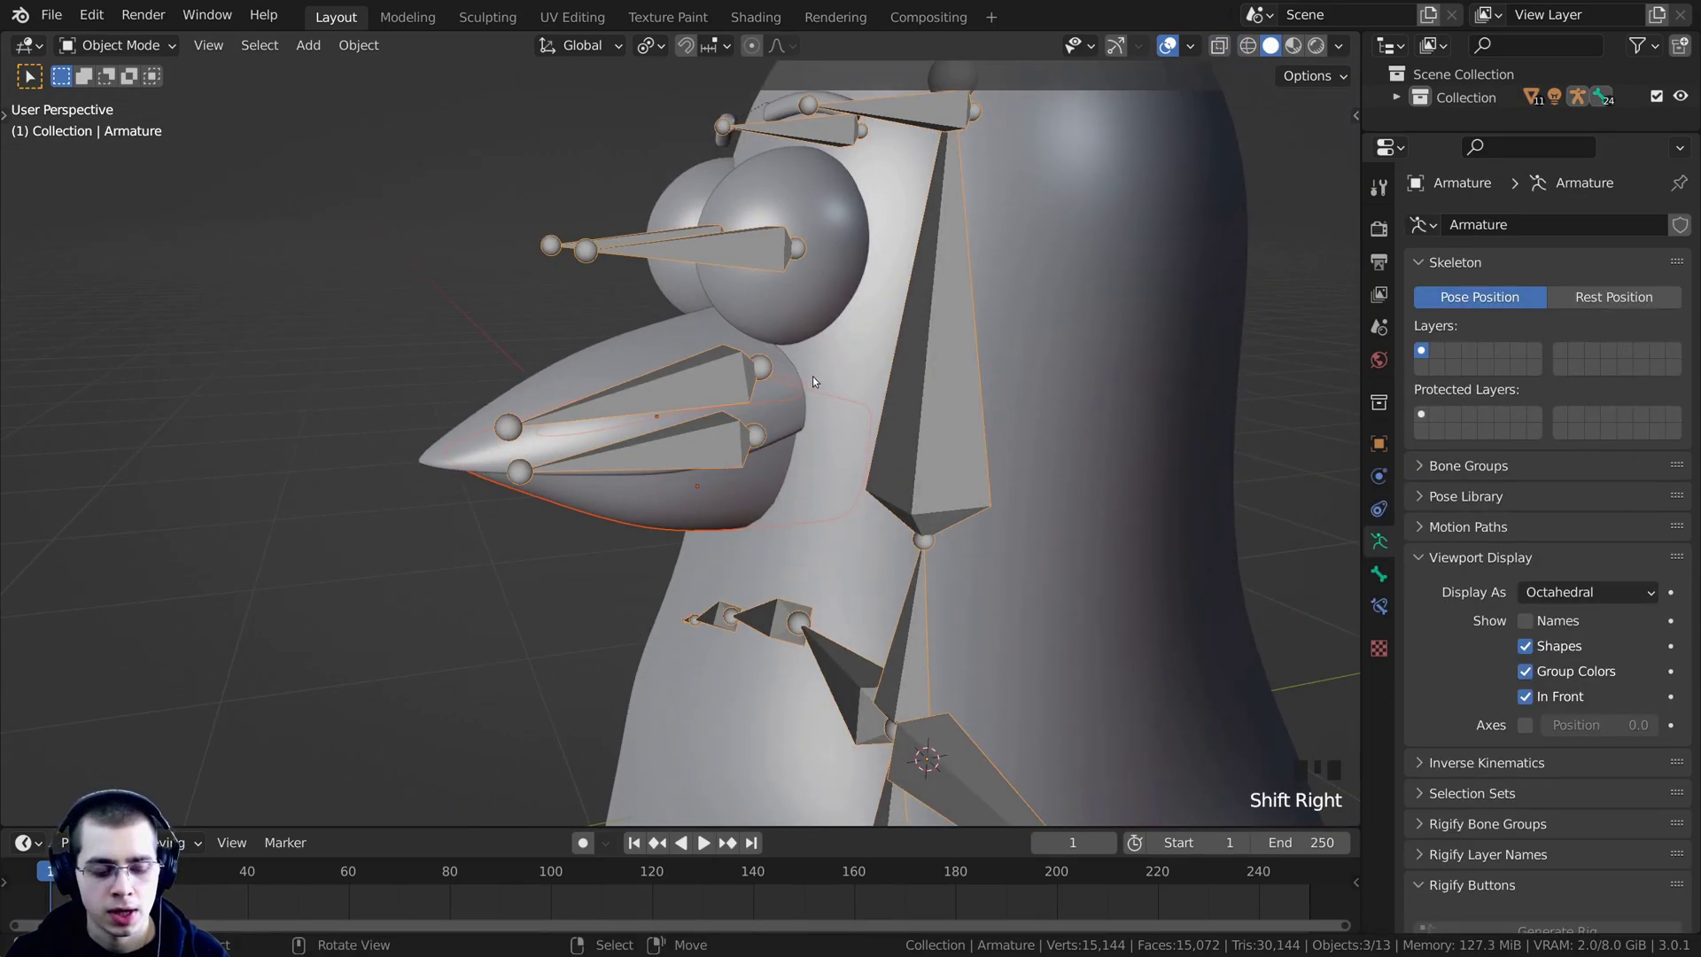
key(ctrl+Tab)
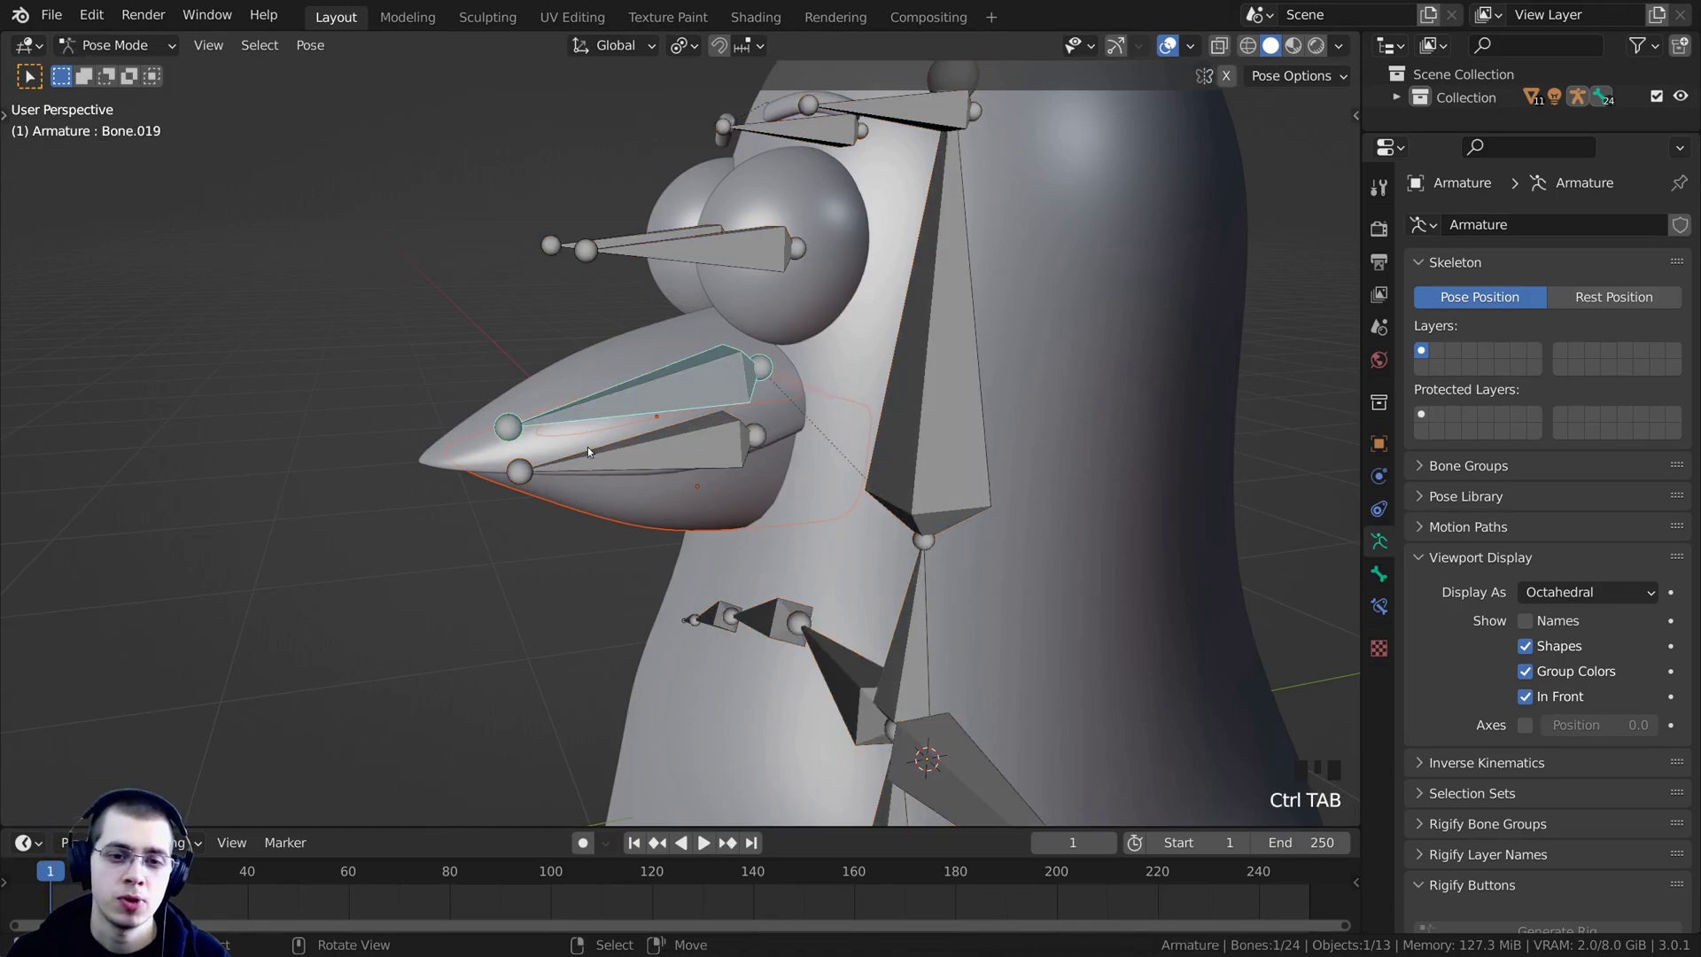
Parent the lower half of the beak and the tongue to the lower beak bone with the Bone option.
scroll(587, 446, up, 3)
right_click(645, 455)
middle_drag(644, 455, 615, 395)
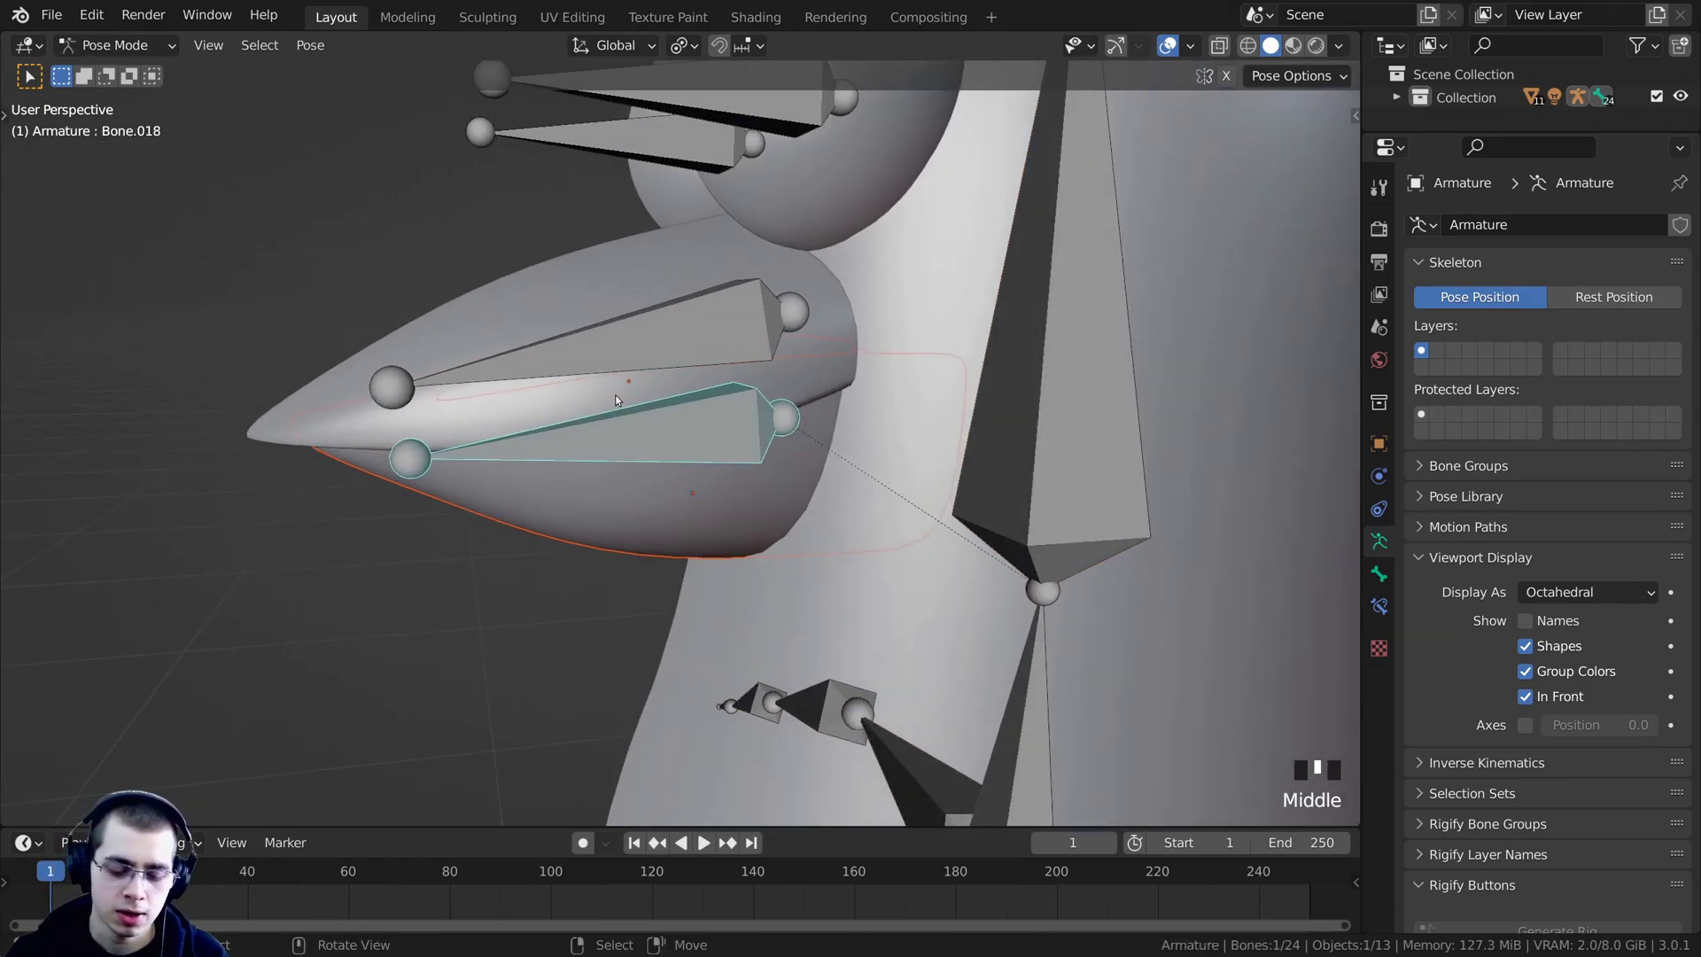
key(ctrl+p)
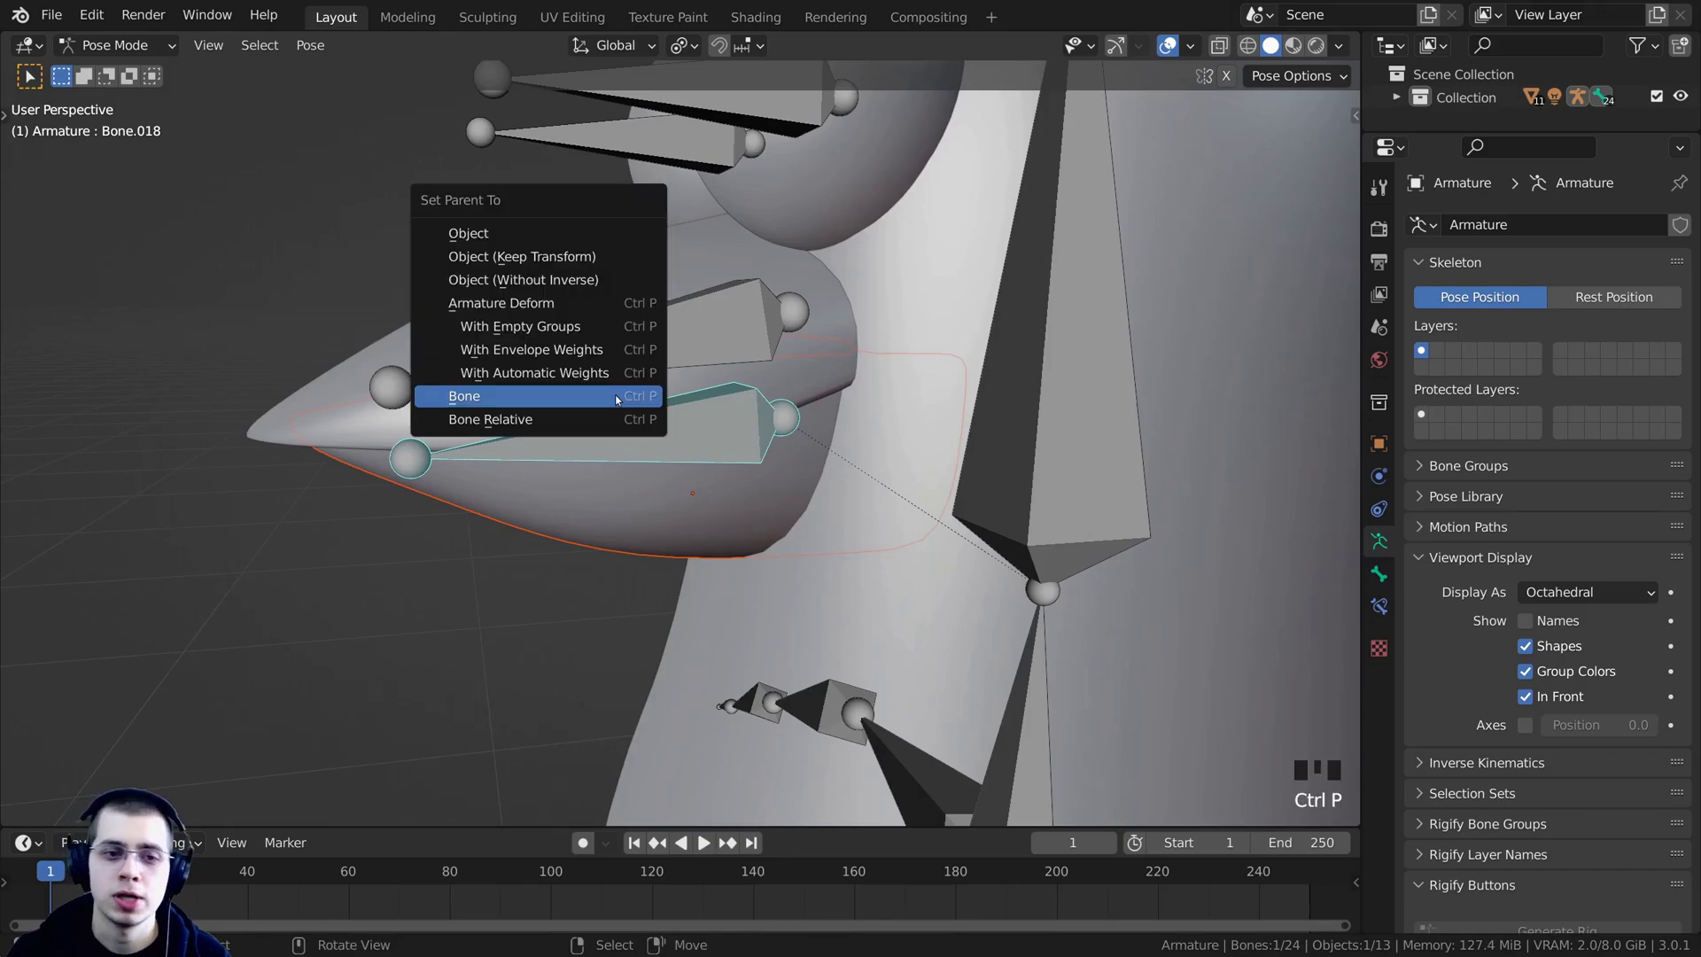
click(615, 395)
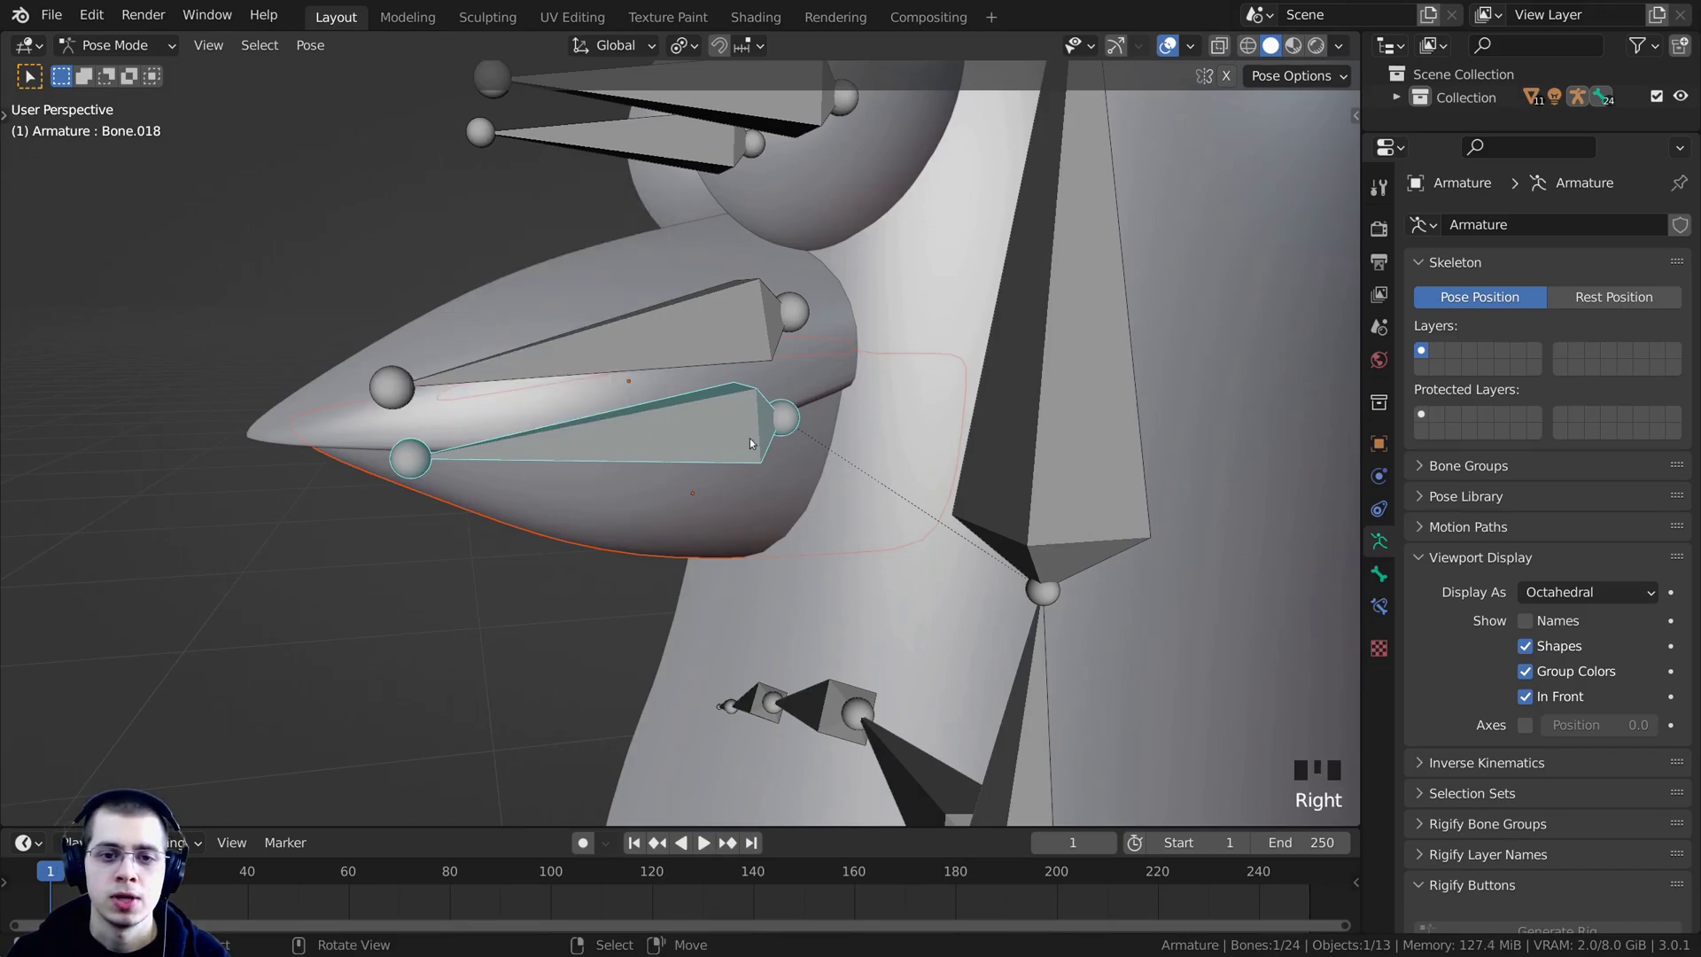
Try rotating the lower beak bone to test how the lower beak and tongue follow it.
middle_drag(749, 443, 830, 403)
key(r)
right_click(869, 327)
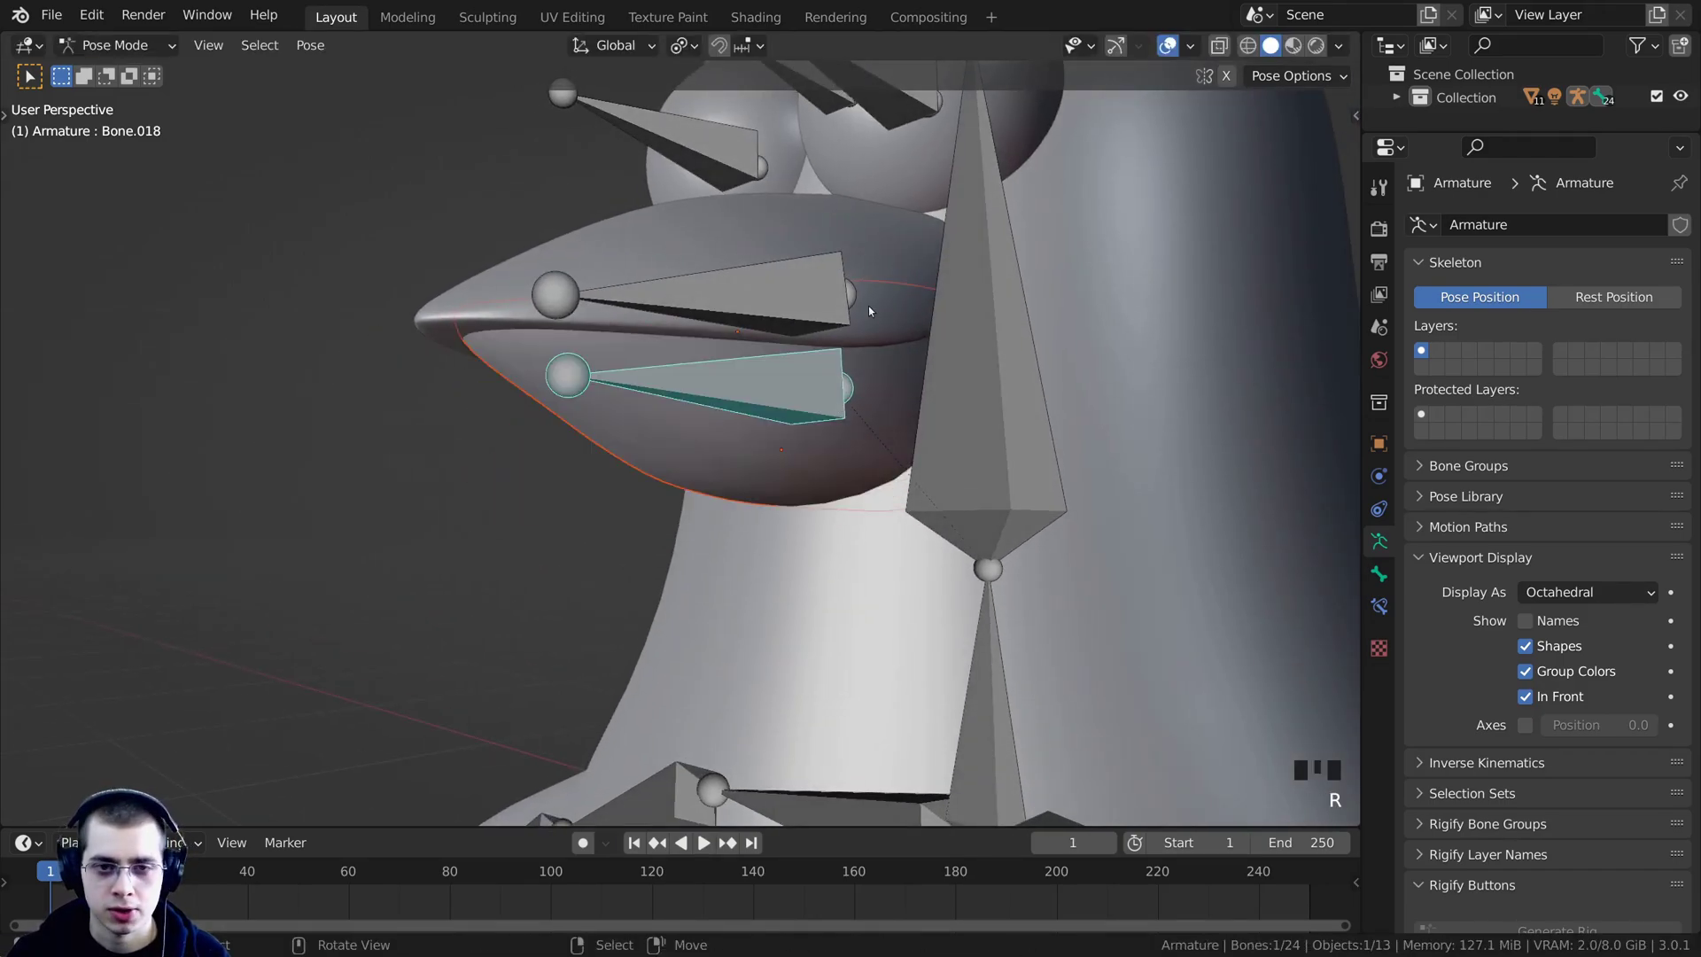
Switch to Material Preview shading and rotate the lower beak bone about 52° around the global X axis to open the beak.
key(z)
click(867, 522)
scroll(864, 509, down, 3)
mouse_move(861, 483)
middle_down()
mouse_move(853, 466)
mouse_move(848, 505)
middle_up()
shift+middle_drag(848, 505, 847, 486)
key(r)
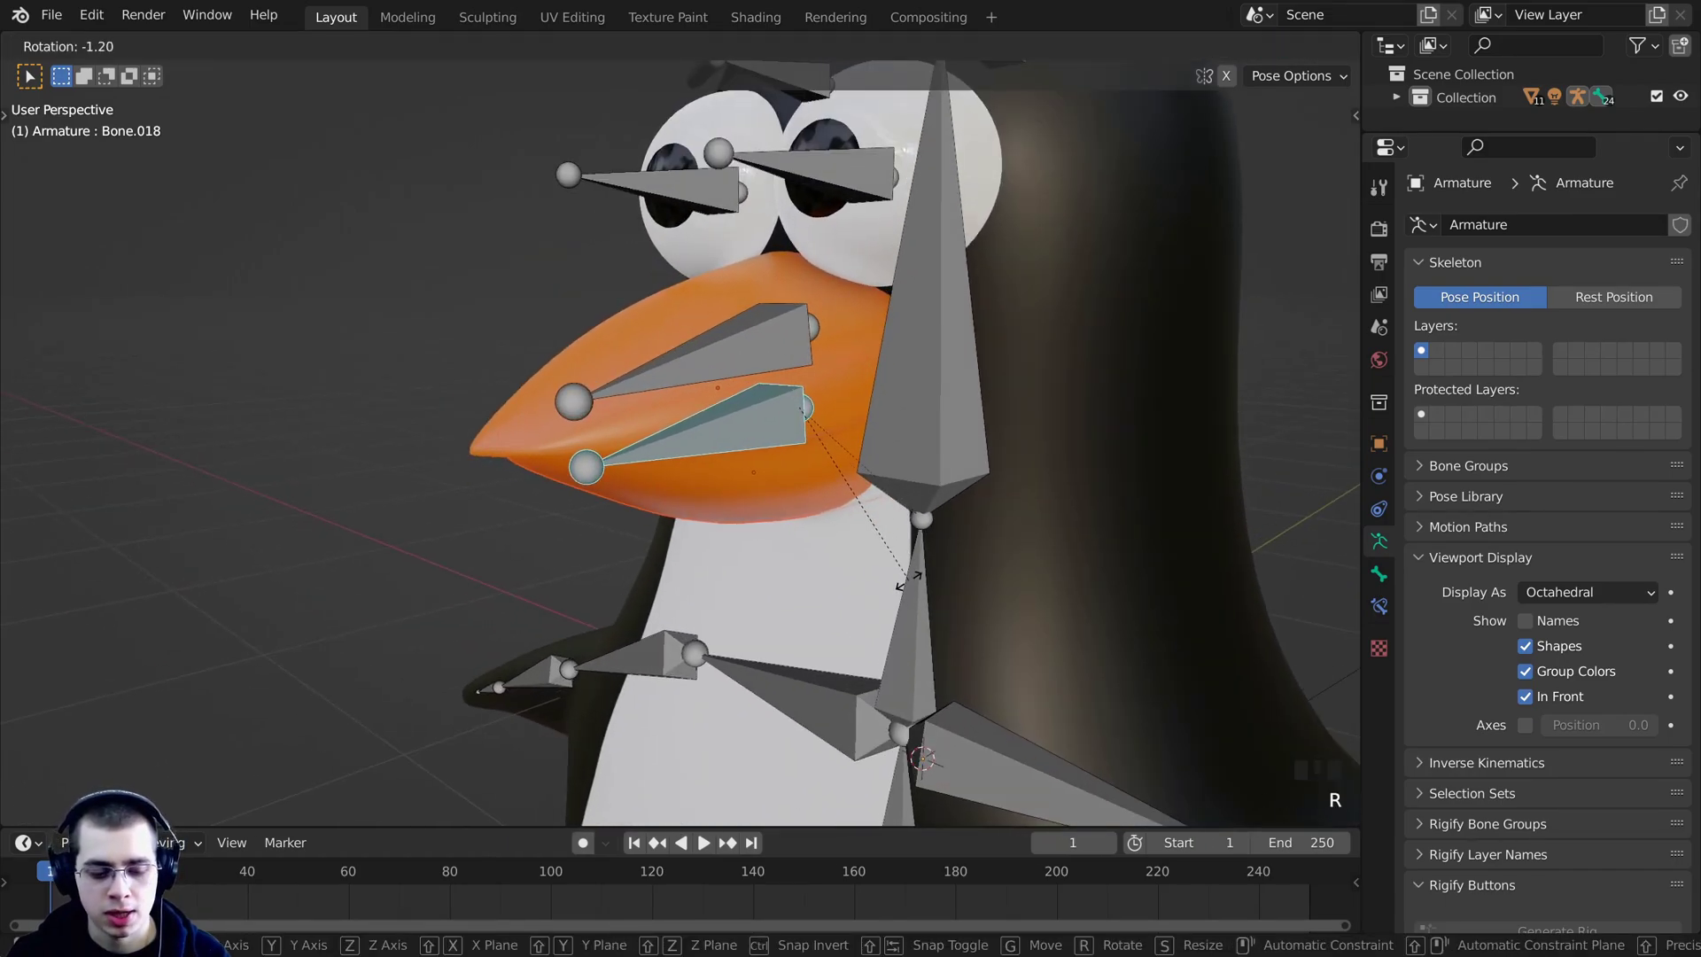
key(x)
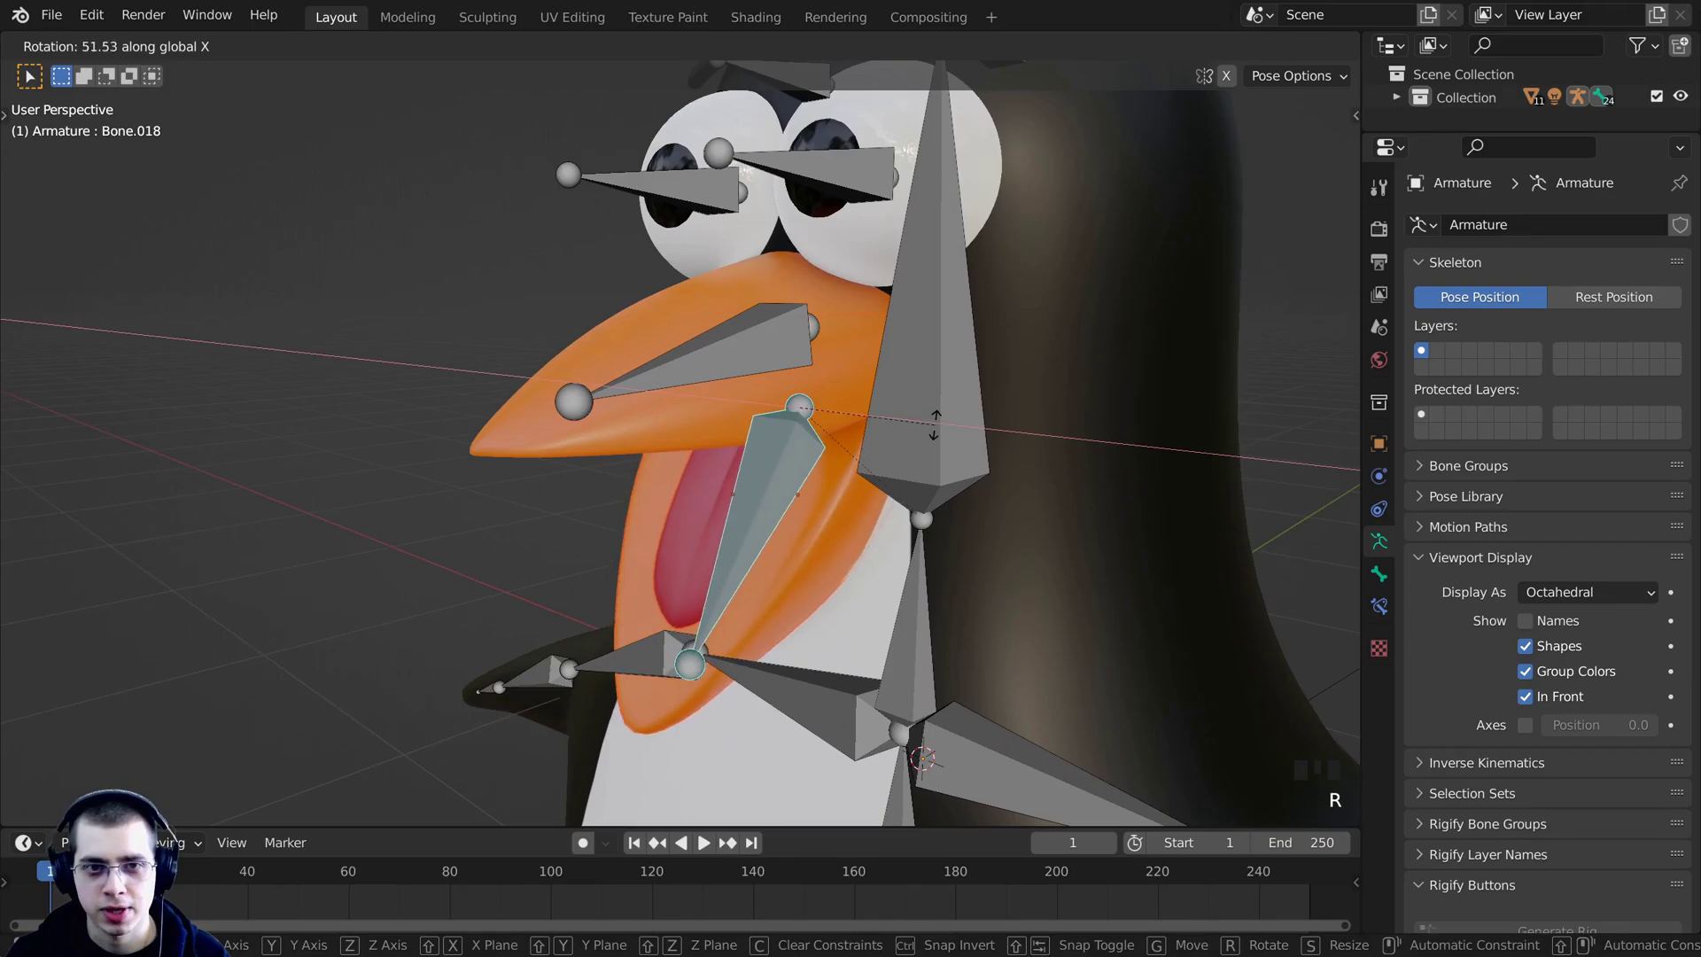
click(935, 424)
middle_drag(935, 424, 1137, 62)
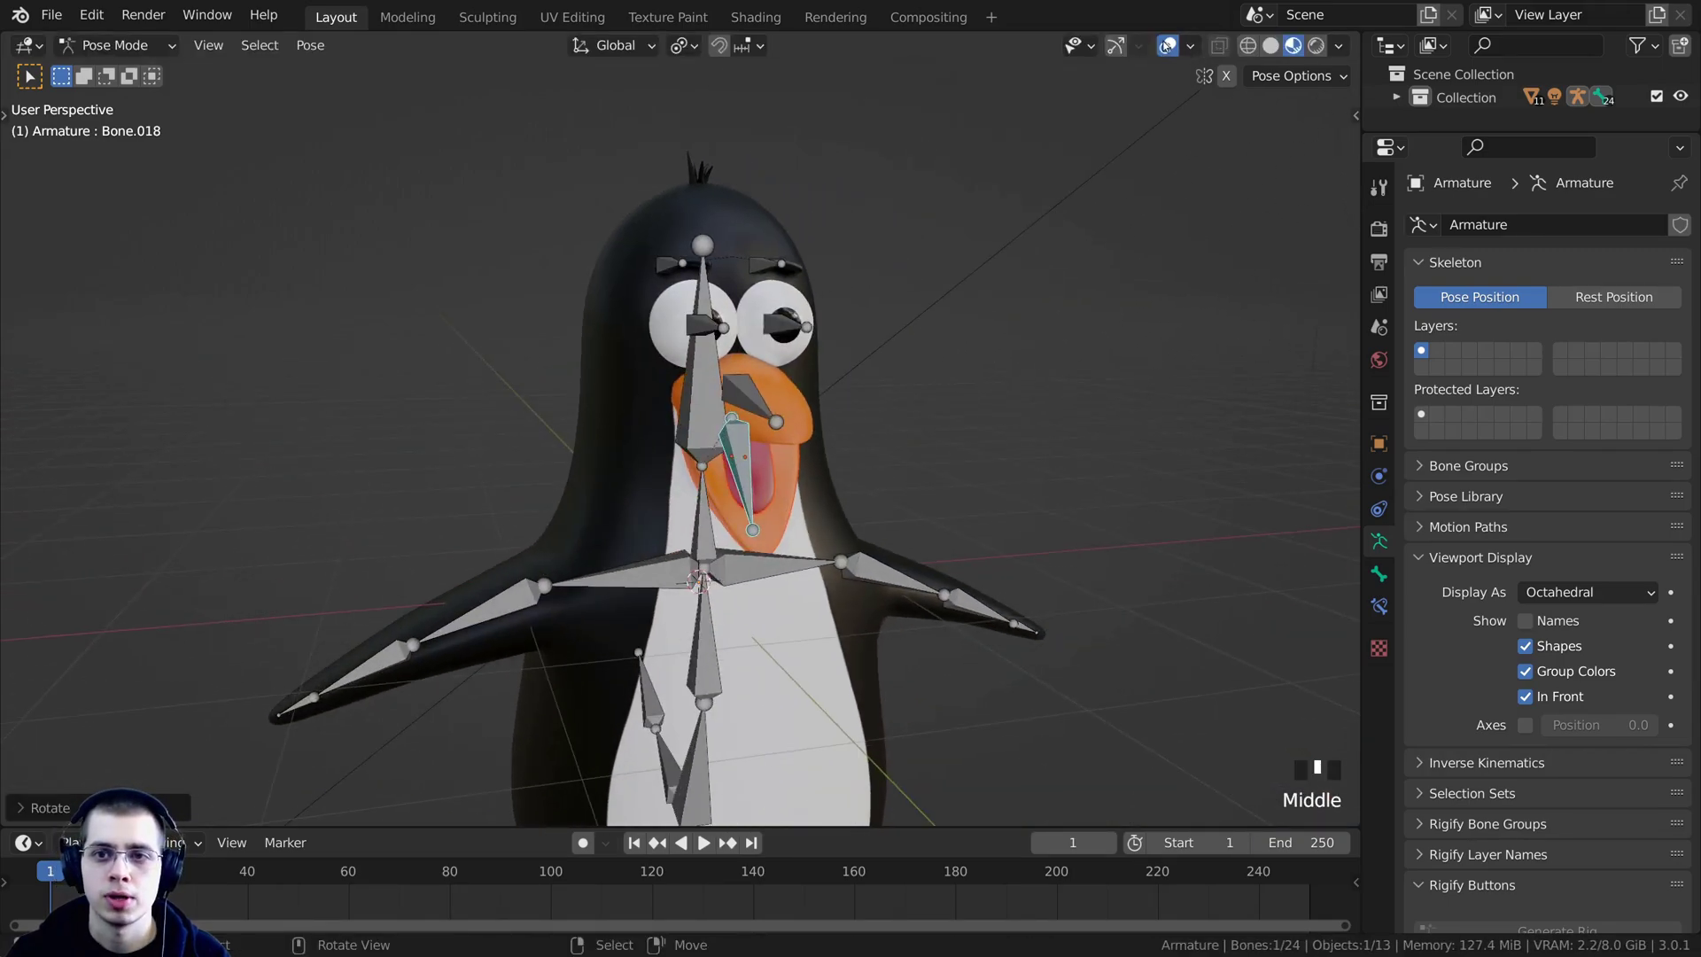
Hide the viewport overlays and rotate the lower beak bone slightly again around the global X axis.
click(1167, 46)
scroll(1062, 381, up, 2)
key(r)
key(x)
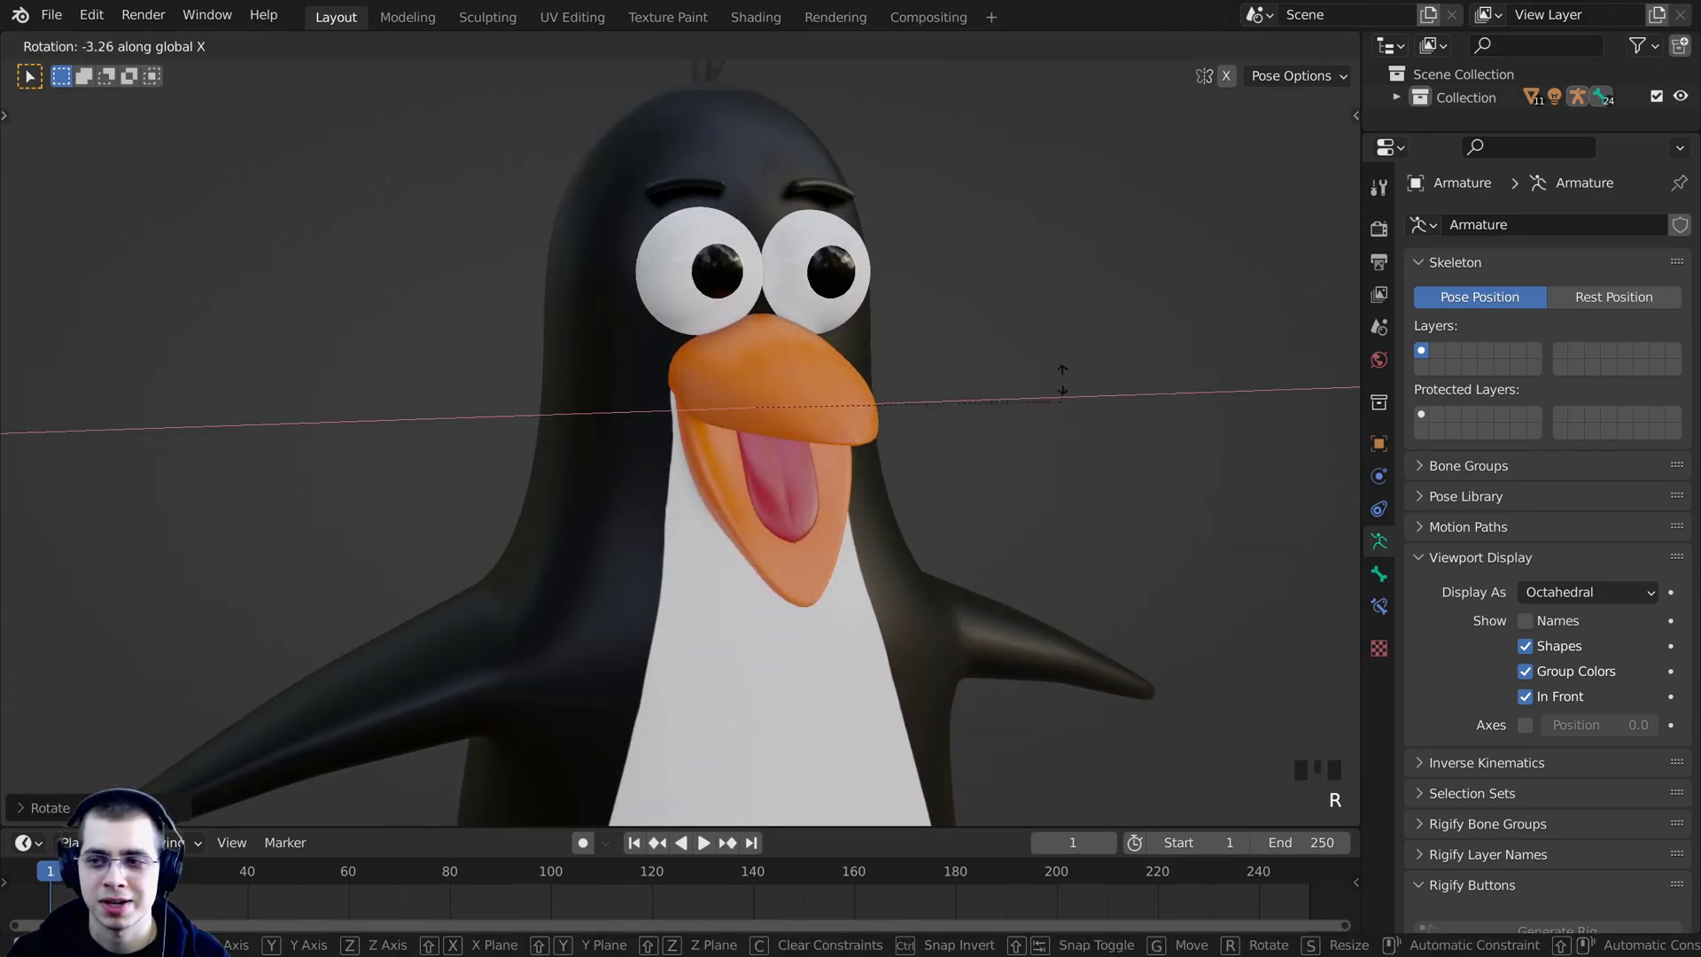
click(1057, 339)
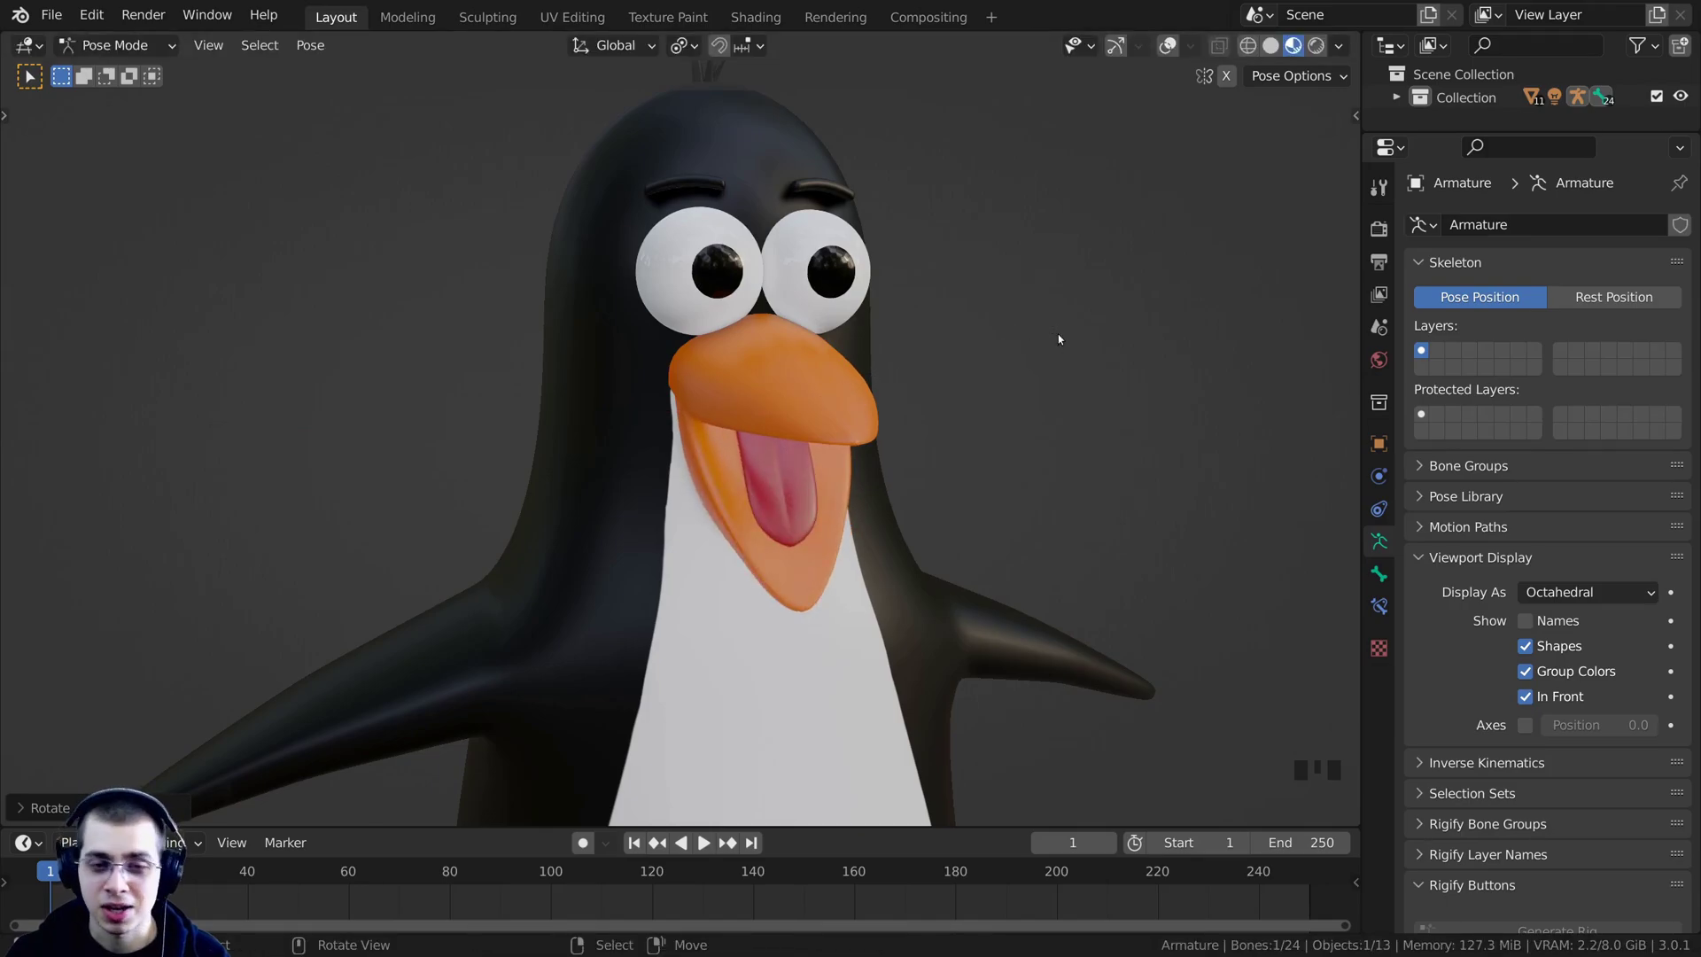
Clear the lower beak bone's rotation and turn the viewport overlays back on.
key(alt+r)
middle_drag(551, 391, 1171, 147)
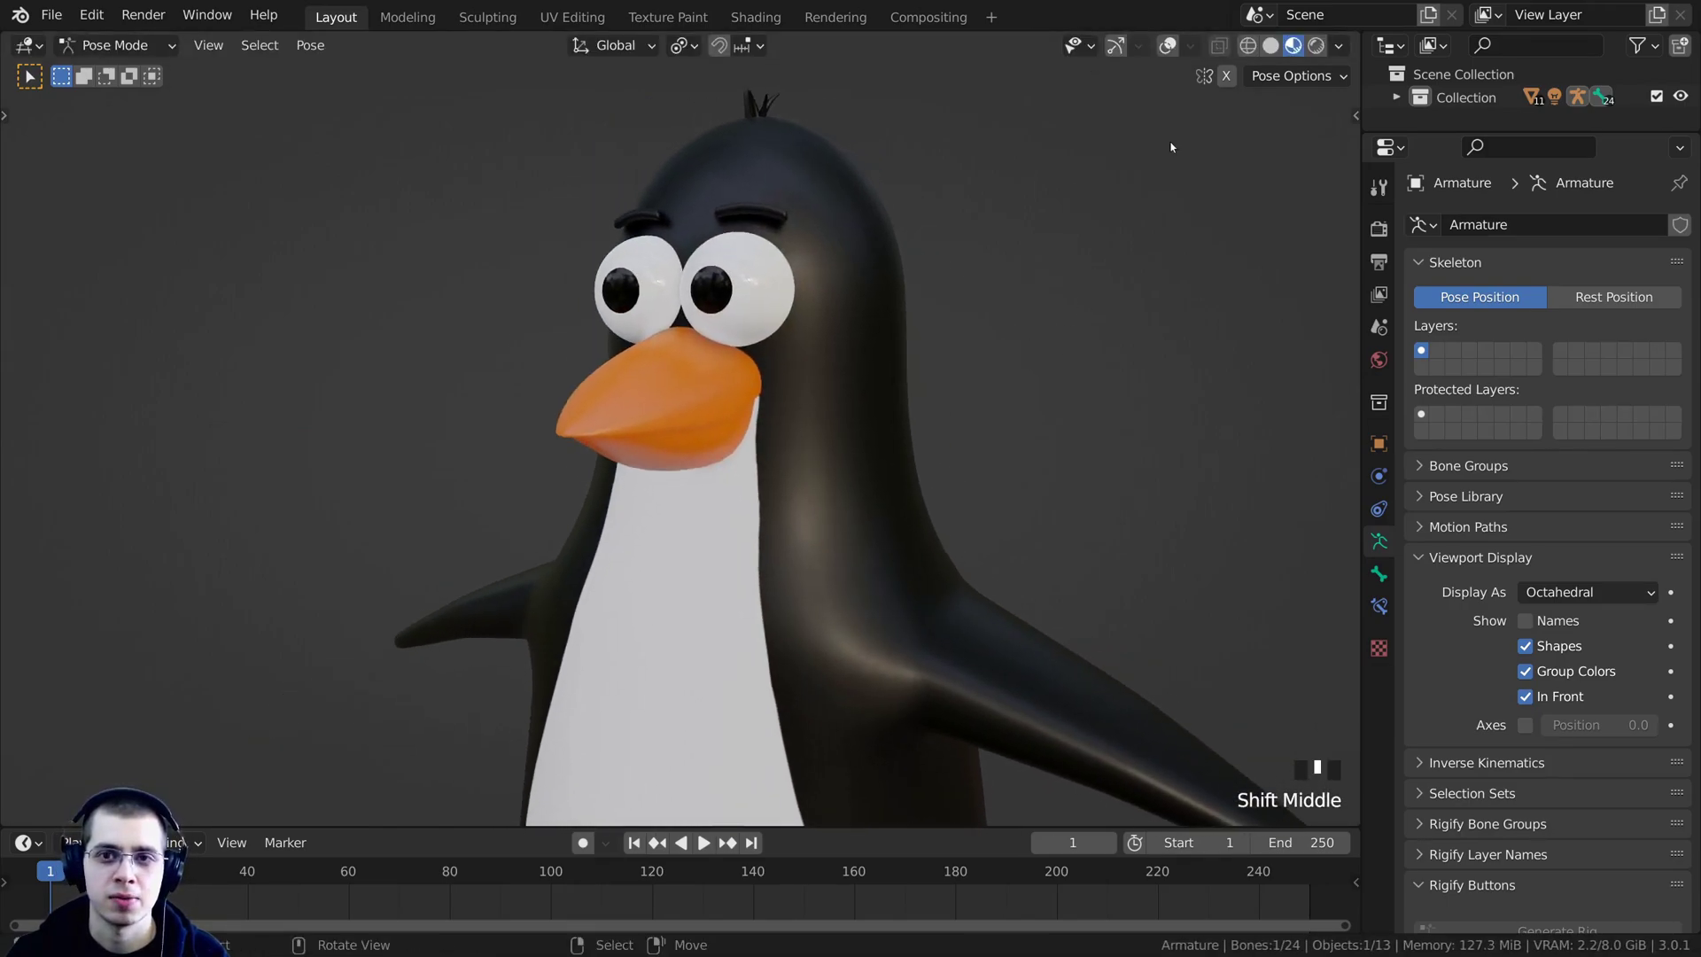
click(1167, 45)
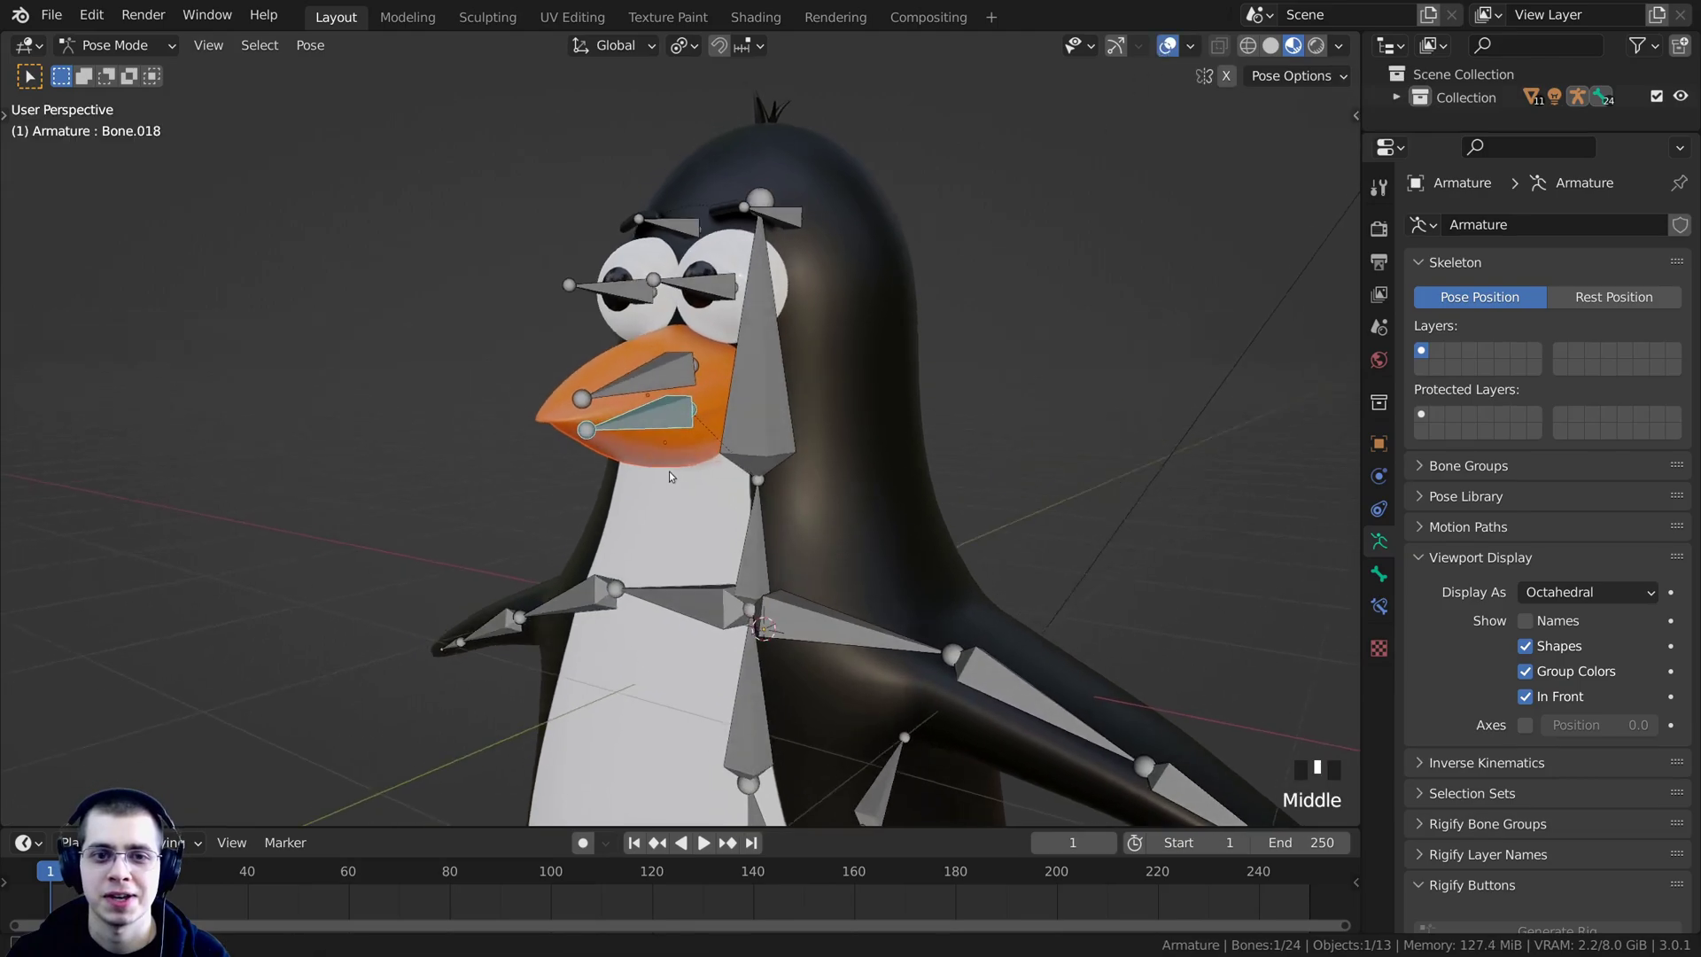
Try rotating the head bone to test whether the facial bones follow it.
scroll(668, 471, down, 2)
middle_drag(668, 472, 773, 344)
right_click(773, 345)
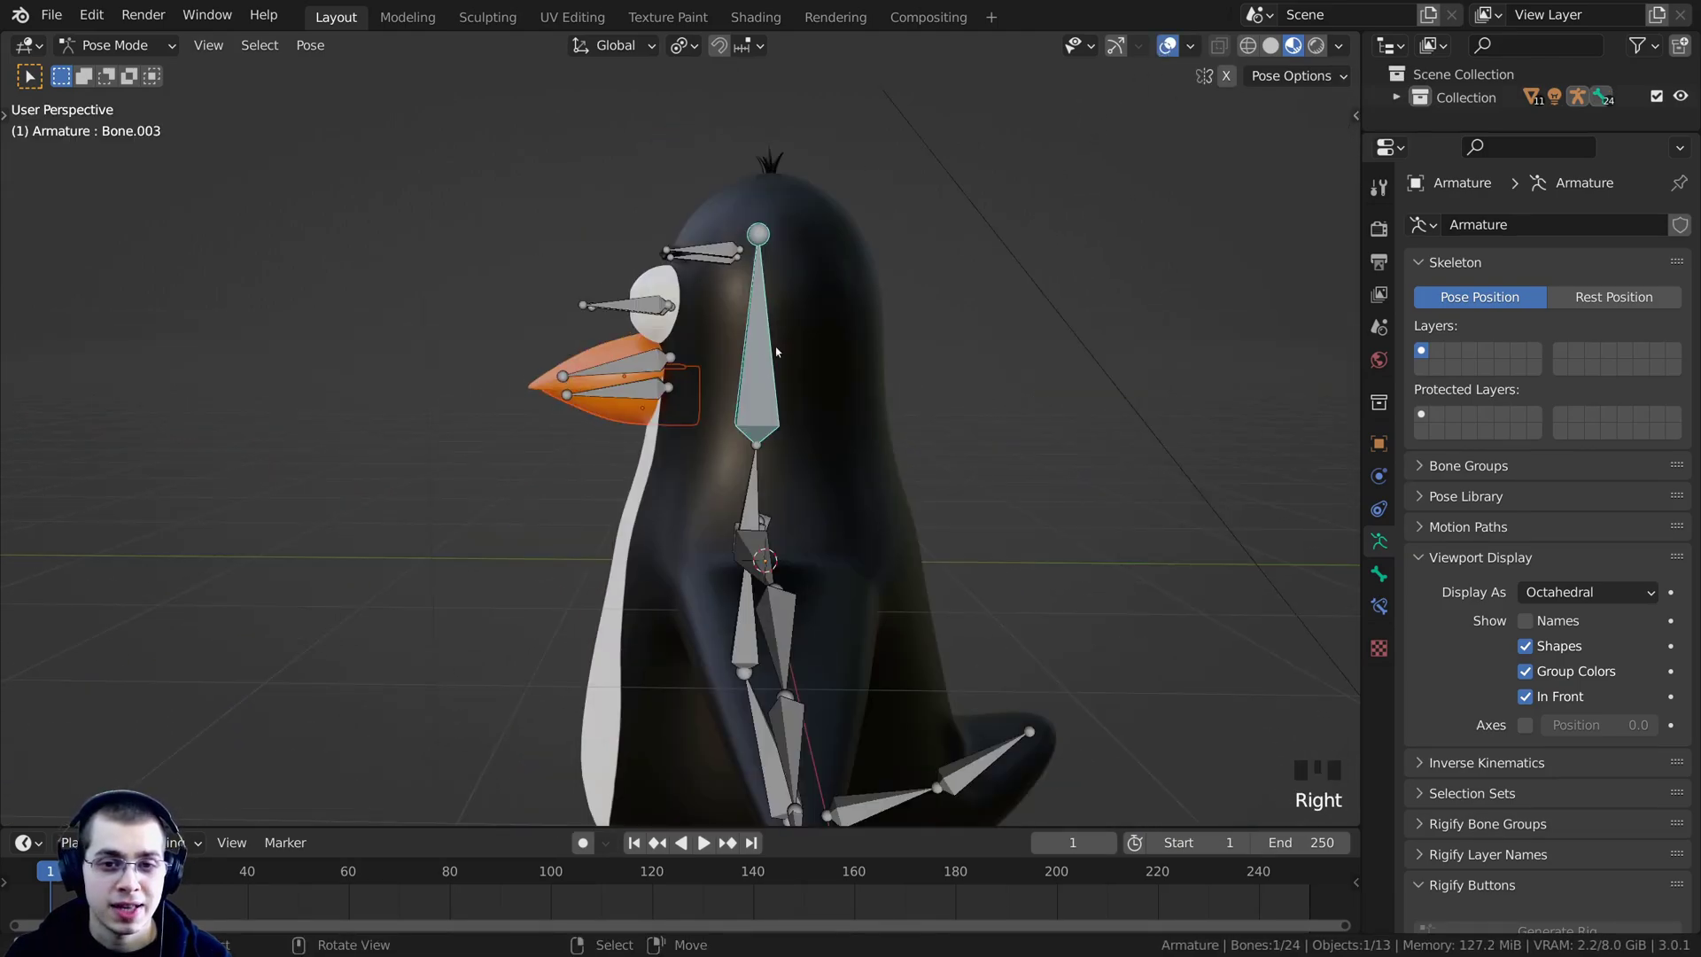
shift+middle_drag(782, 216, 778, 213)
key(r)
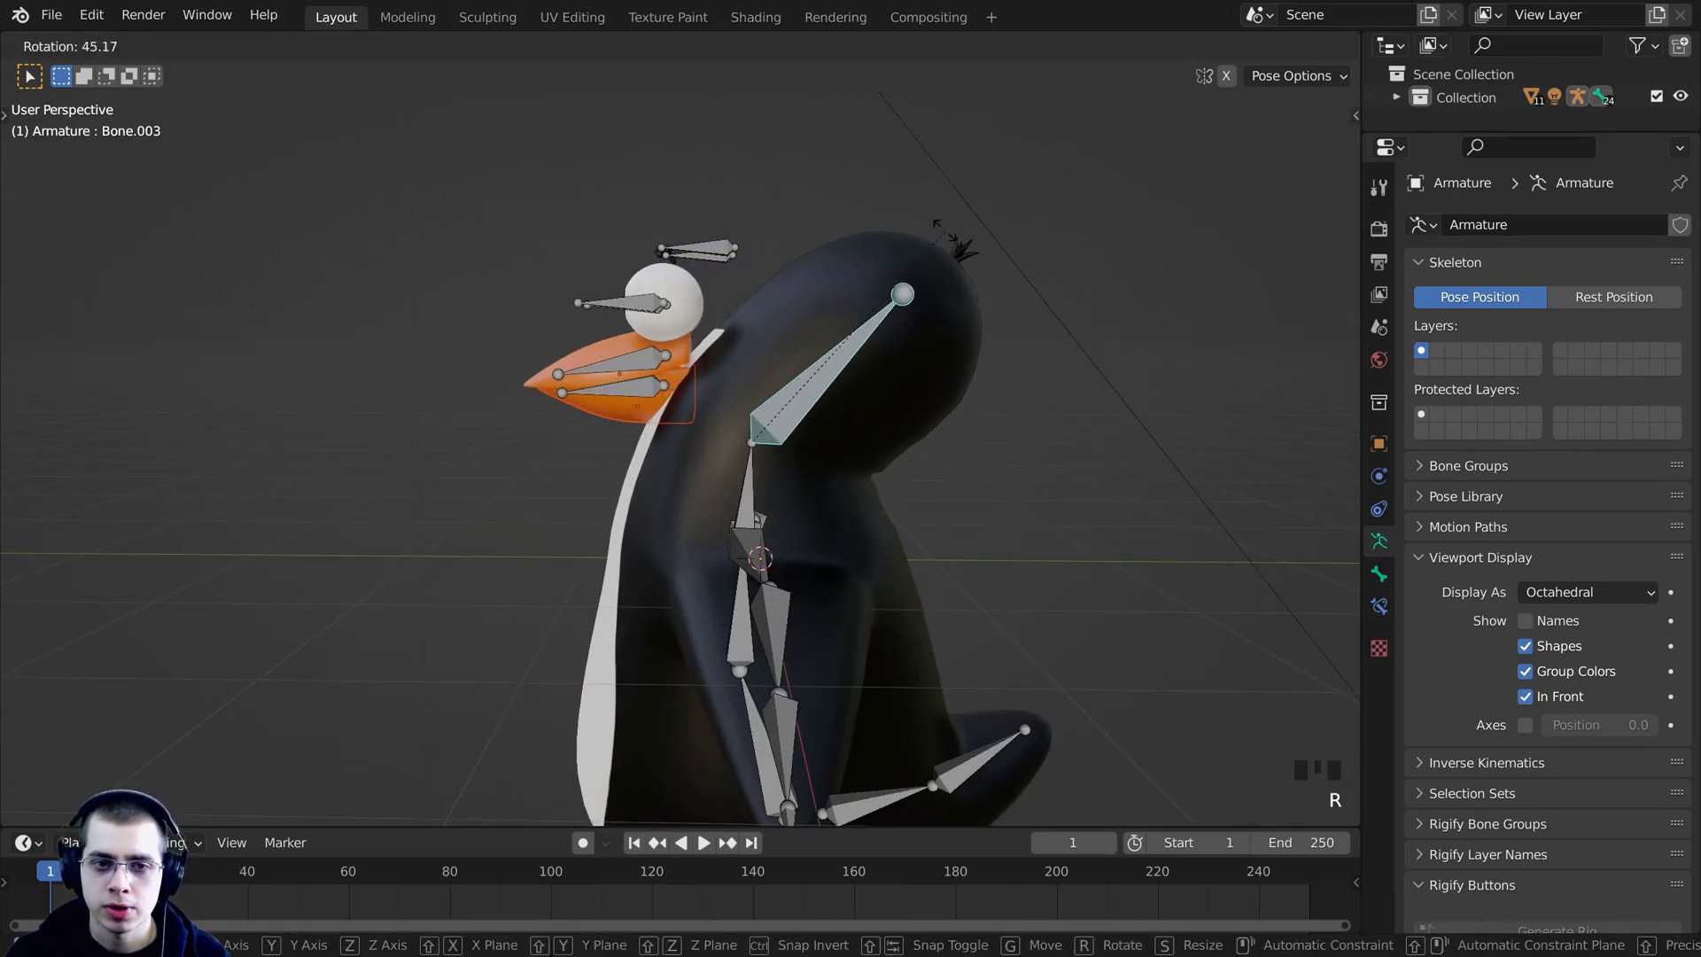
right_click(619, 168)
middle_drag(618, 178, 621, 230)
key(r)
right_click(736, 209)
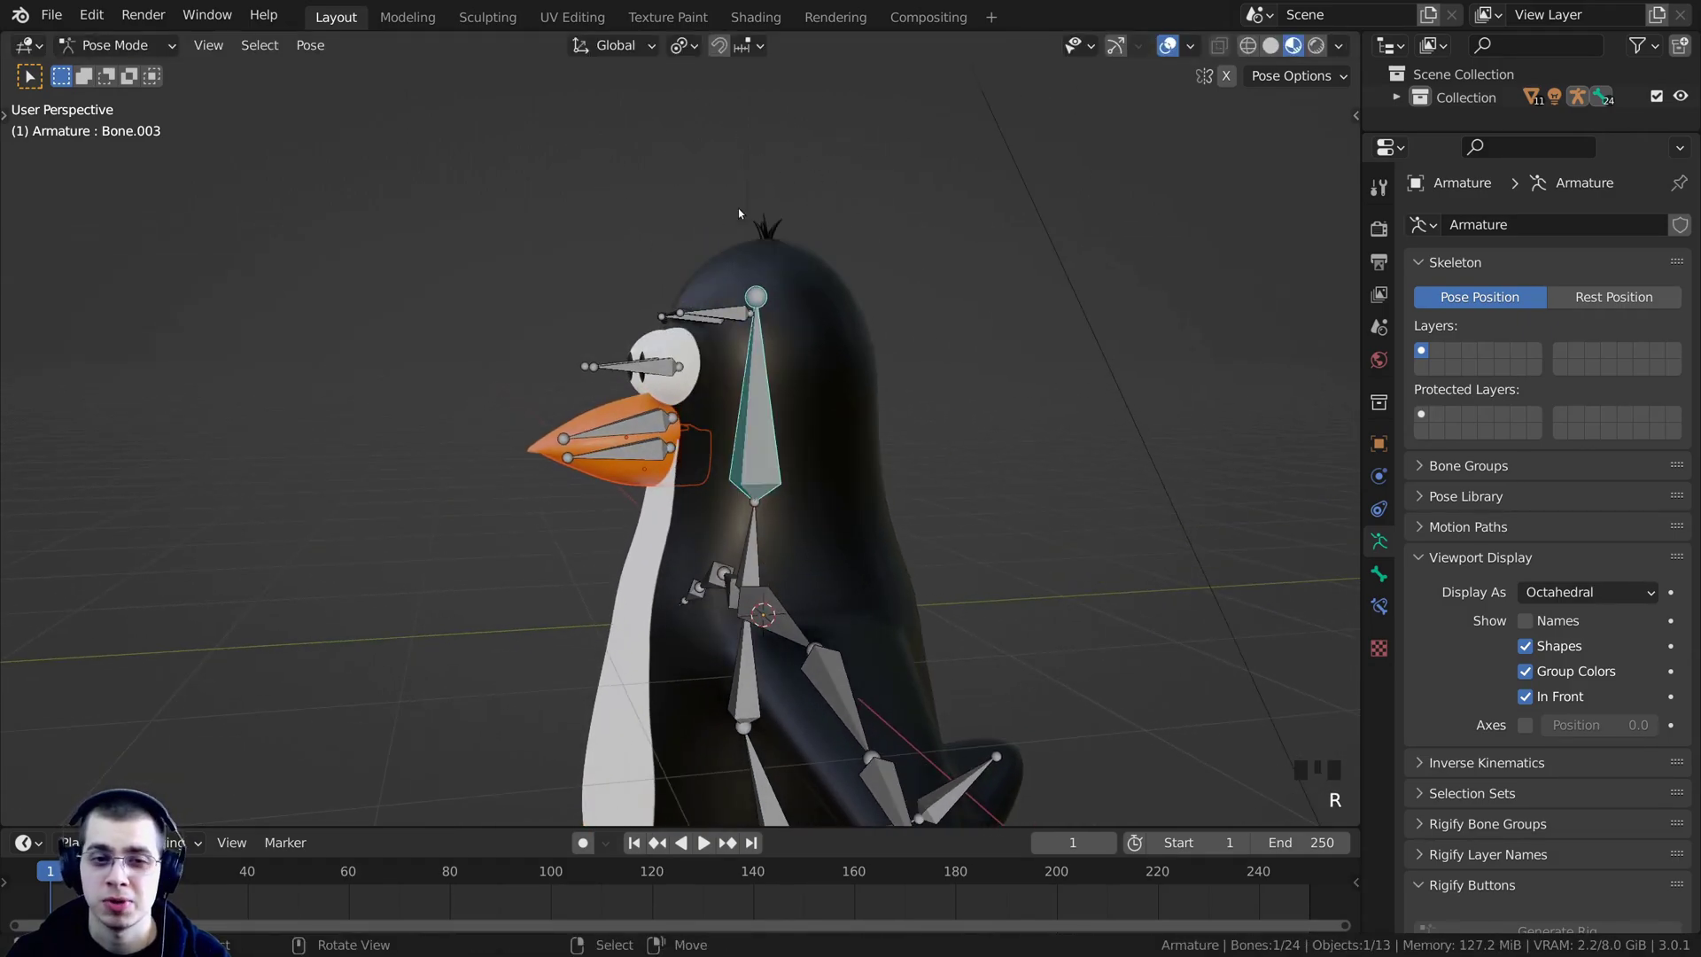
Return to Object Mode, deselect everything, select only the armature and enter its Edit Mode.
middle_drag(737, 209, 706, 232)
scroll(706, 234, up, 2)
click(706, 235)
click(115, 45)
click(133, 75)
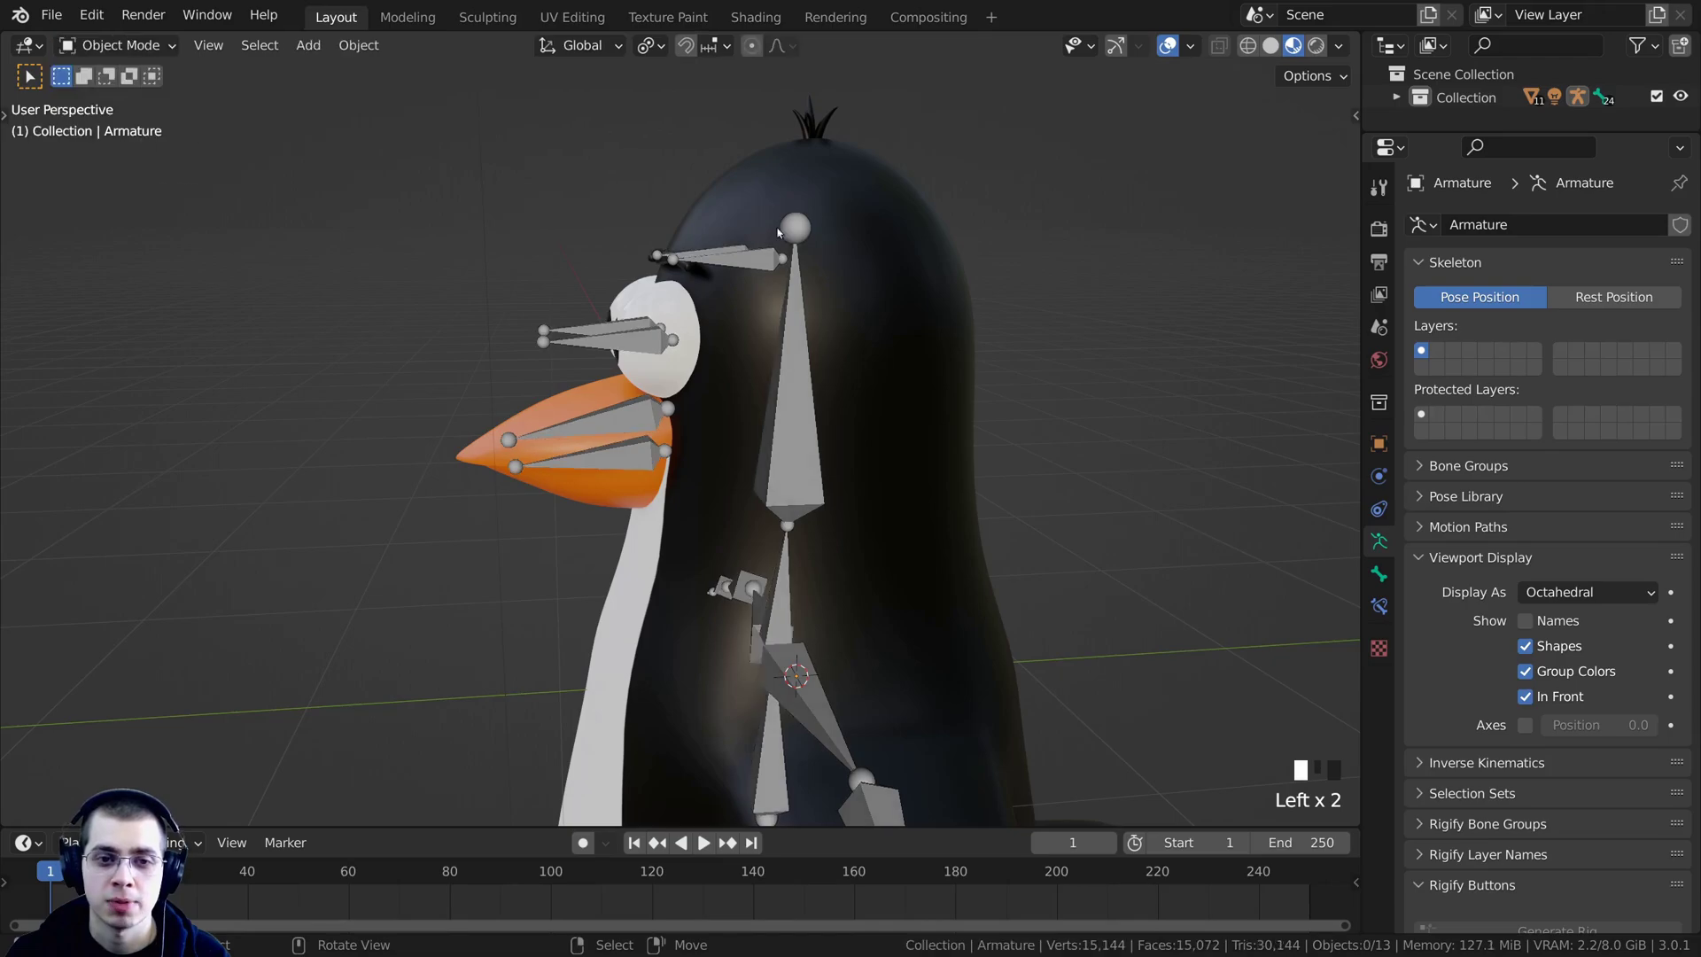
middle_drag(620, 266, 708, 241)
scroll(708, 241, down, 2)
key(a)
key(a)
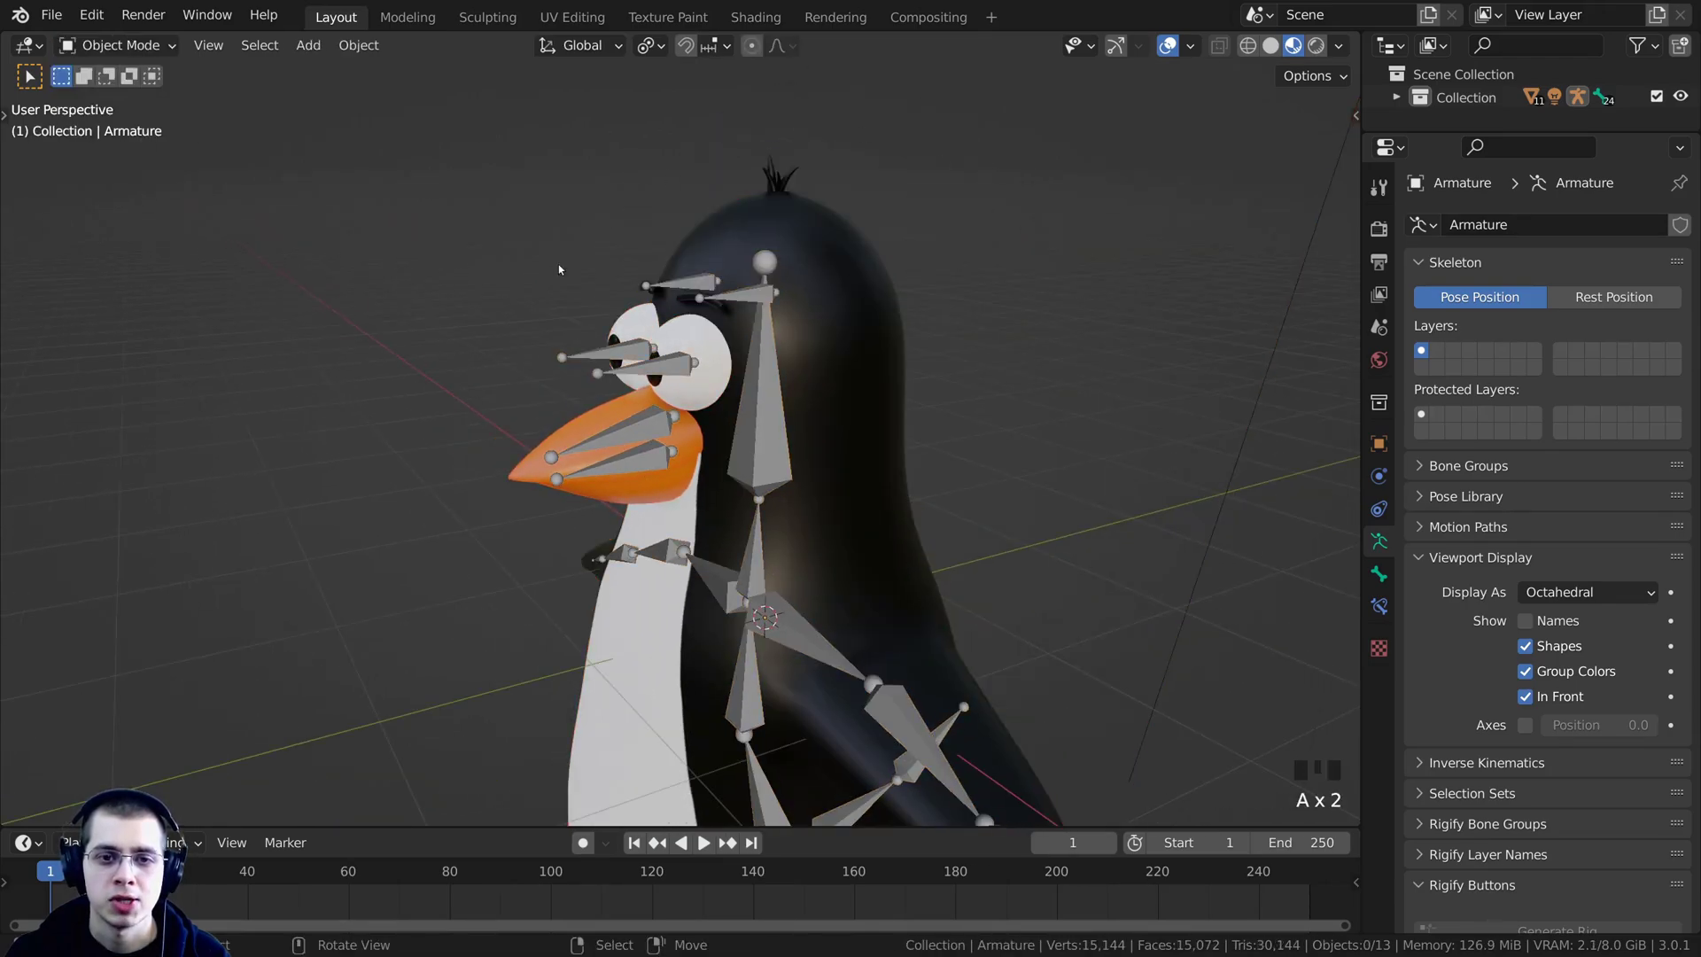
right_click(767, 430)
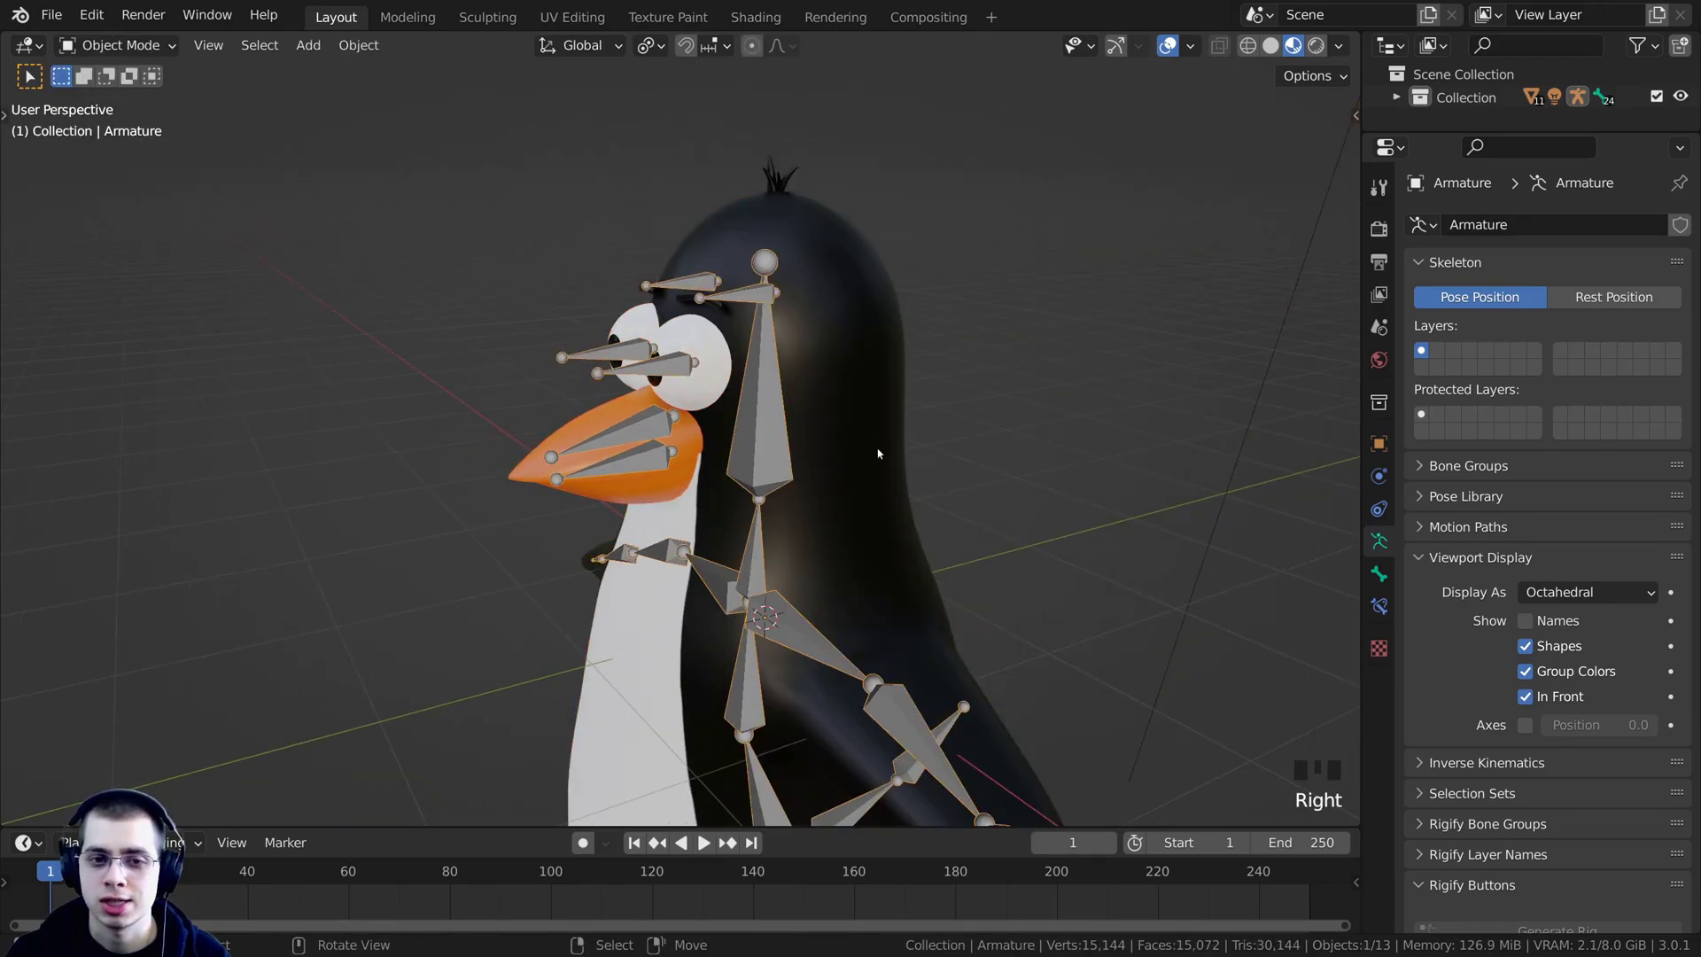
key(Tab)
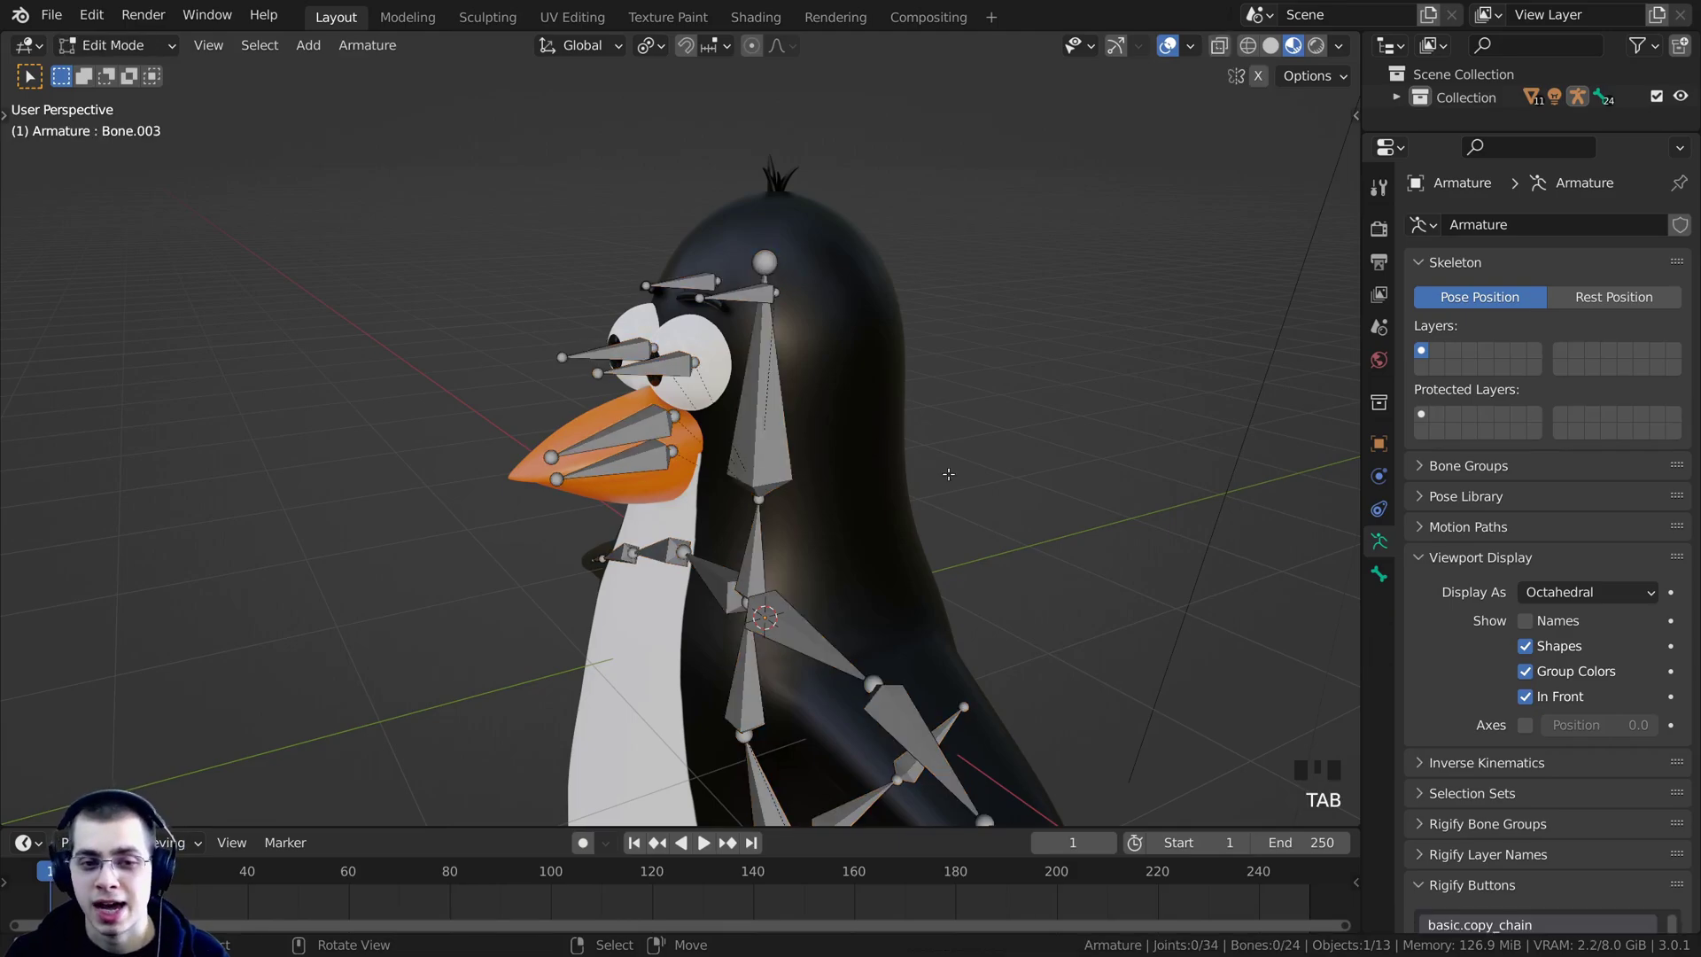
Clear the bone selection and box-select both eye bones and both beak bones from the side of the head.
middle_drag(888, 450, 707, 248)
scroll(797, 354, down, 2)
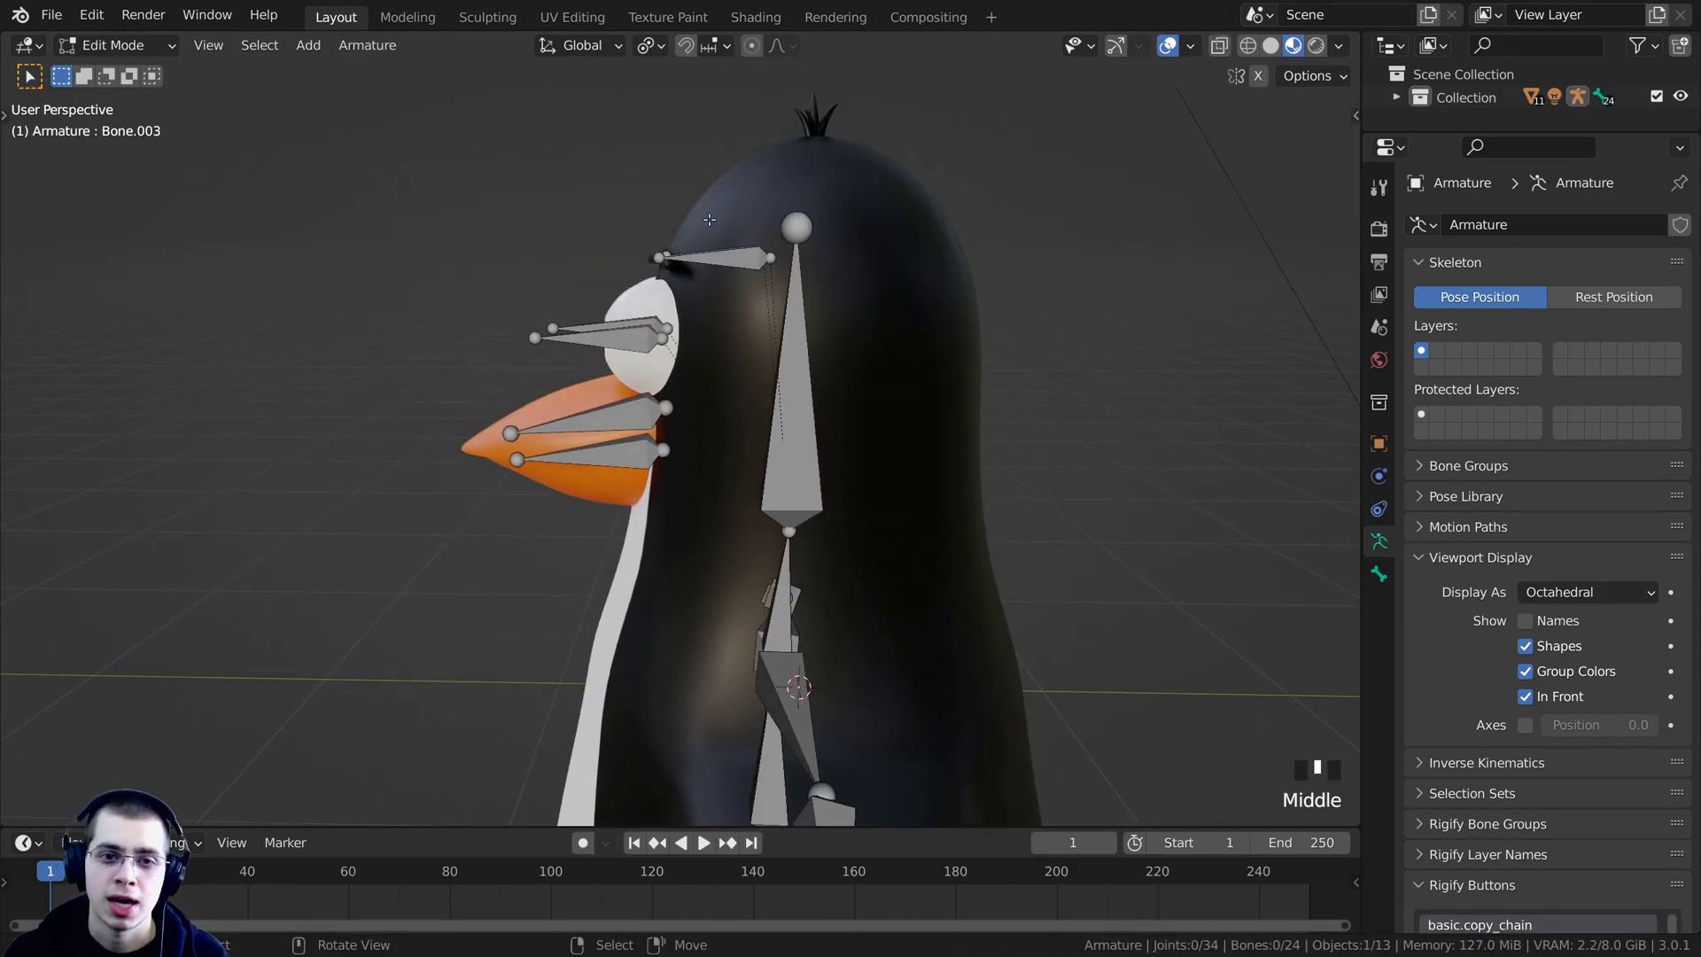
right_click(792, 433)
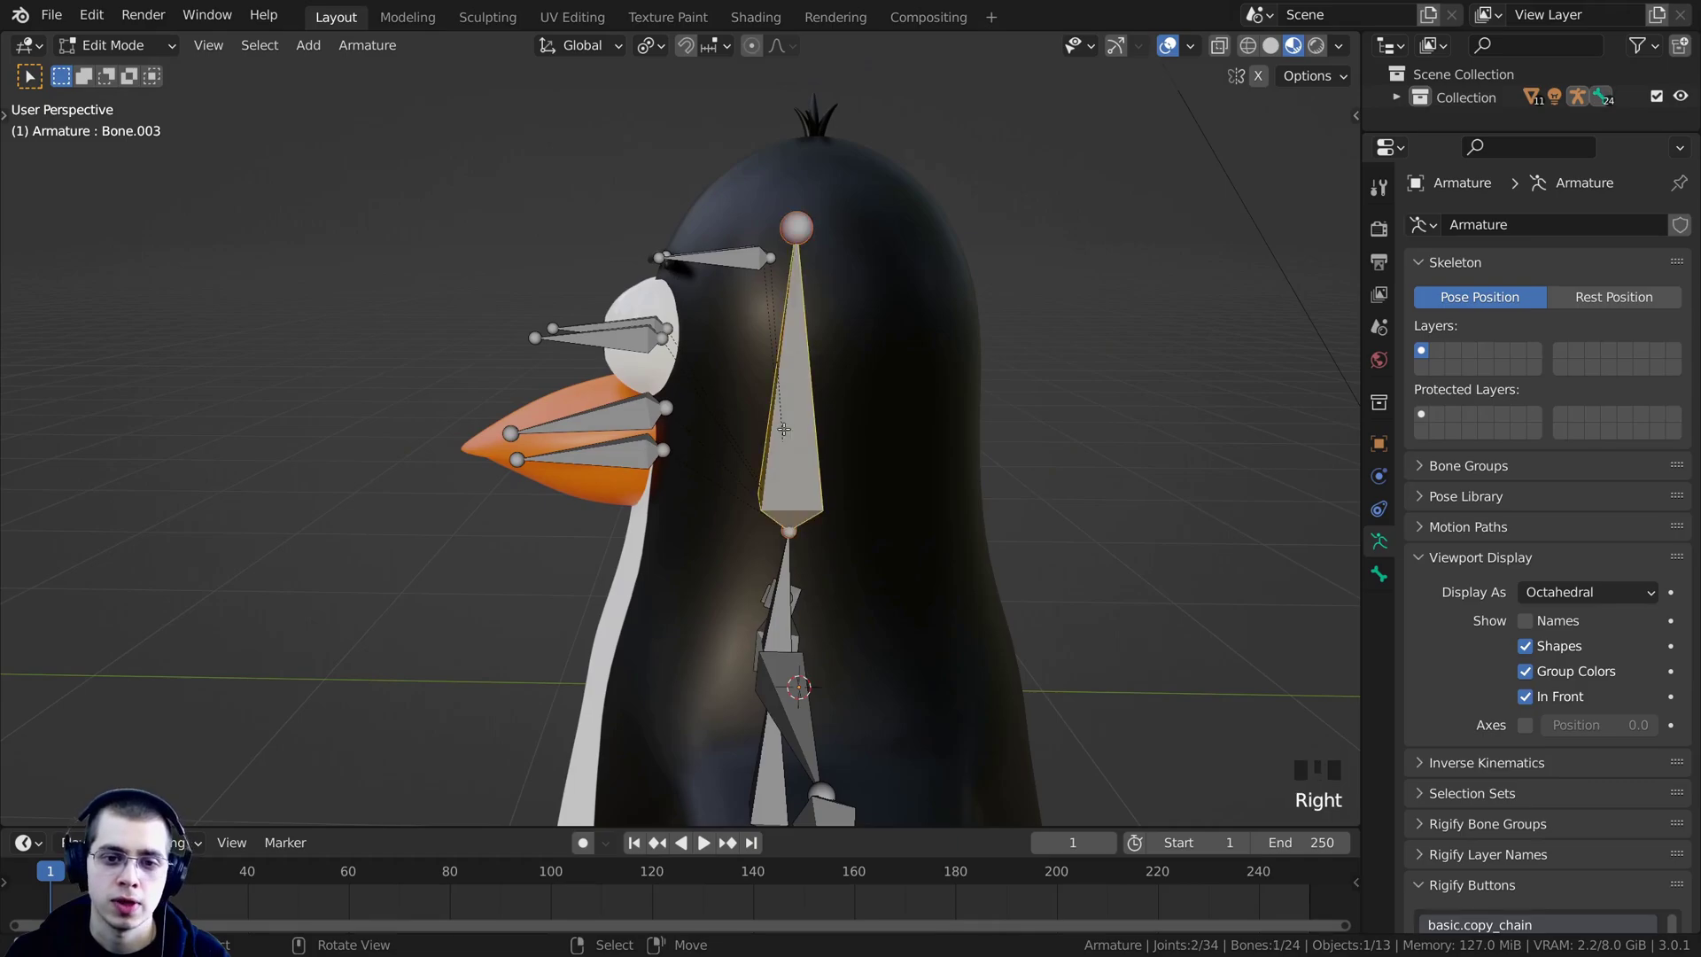
scroll(783, 433, up, 1)
key(a)
scroll(762, 165, down, 2)
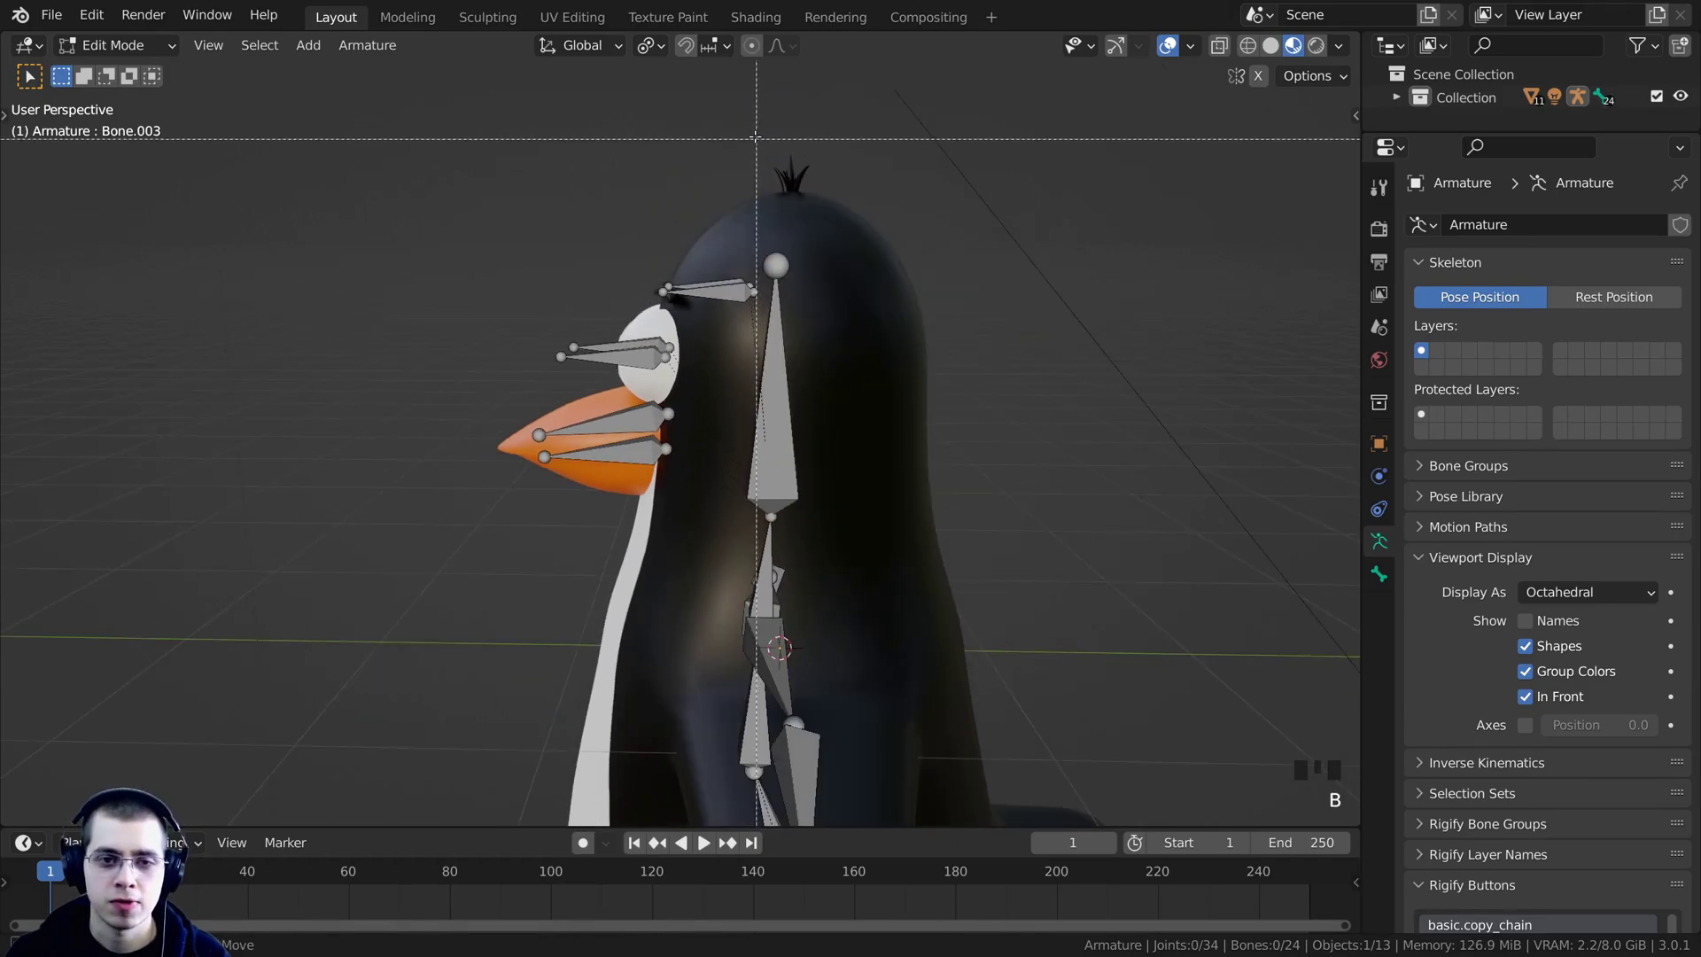
key(b)
drag(727, 128, 471, 555)
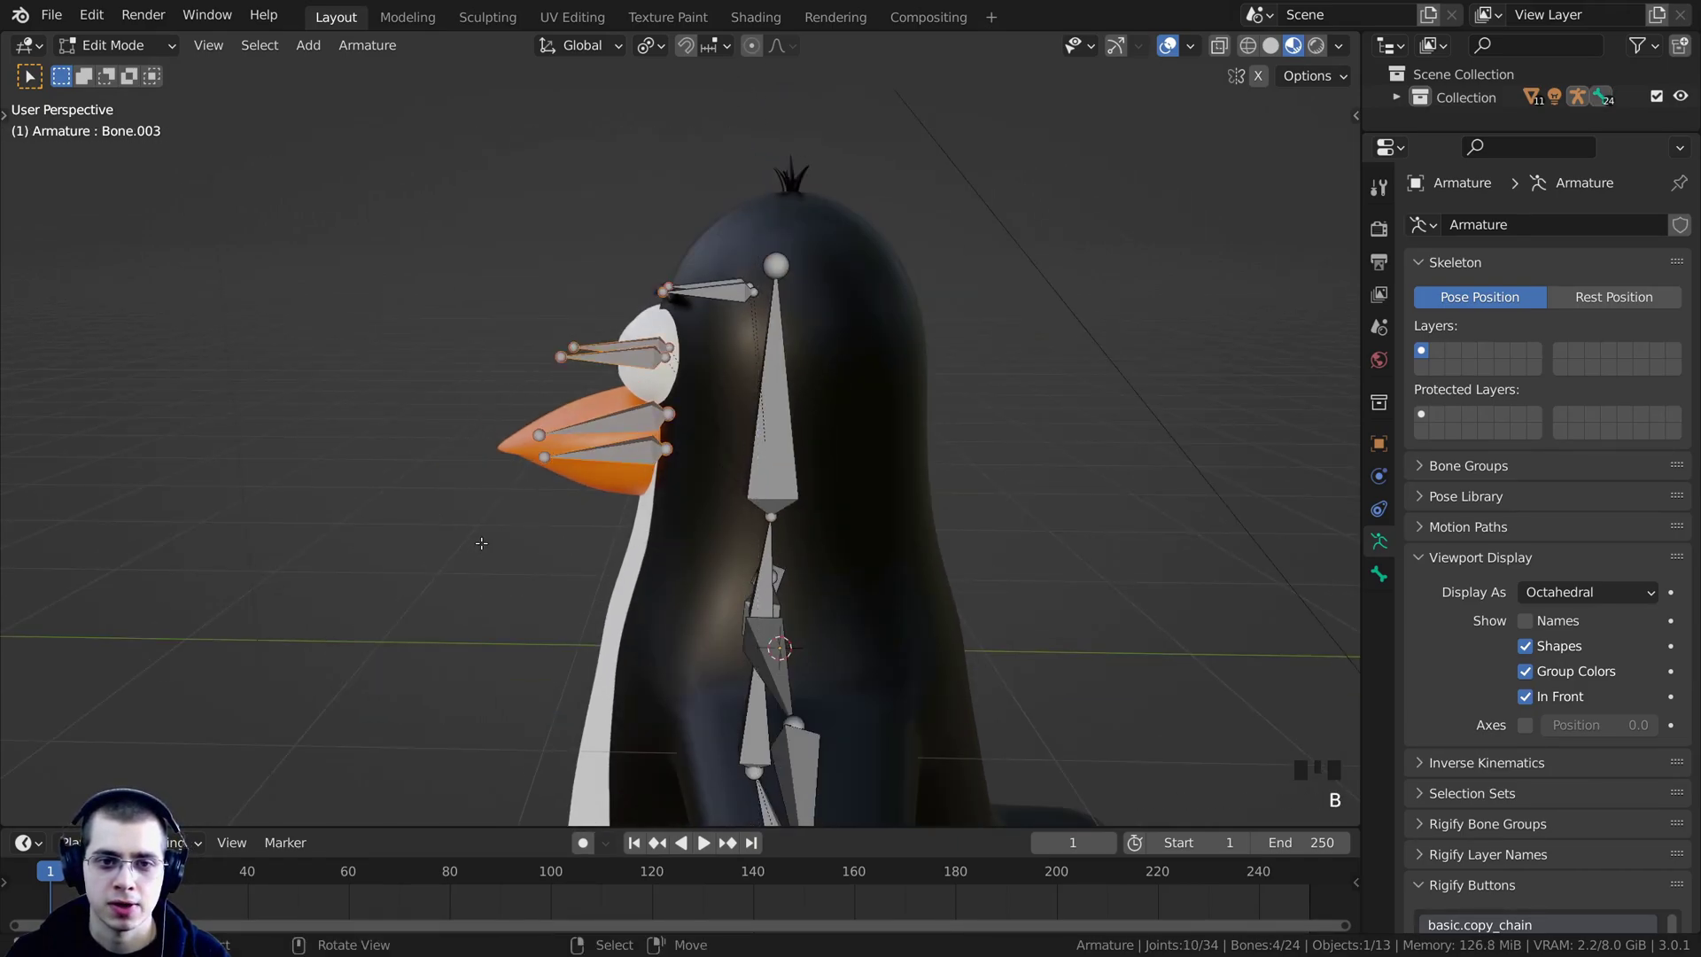
Add both eyebrow bones to the selection, and add the head bone last as the active bone.
middle_drag(634, 430, 652, 411)
shift+right_click(717, 305)
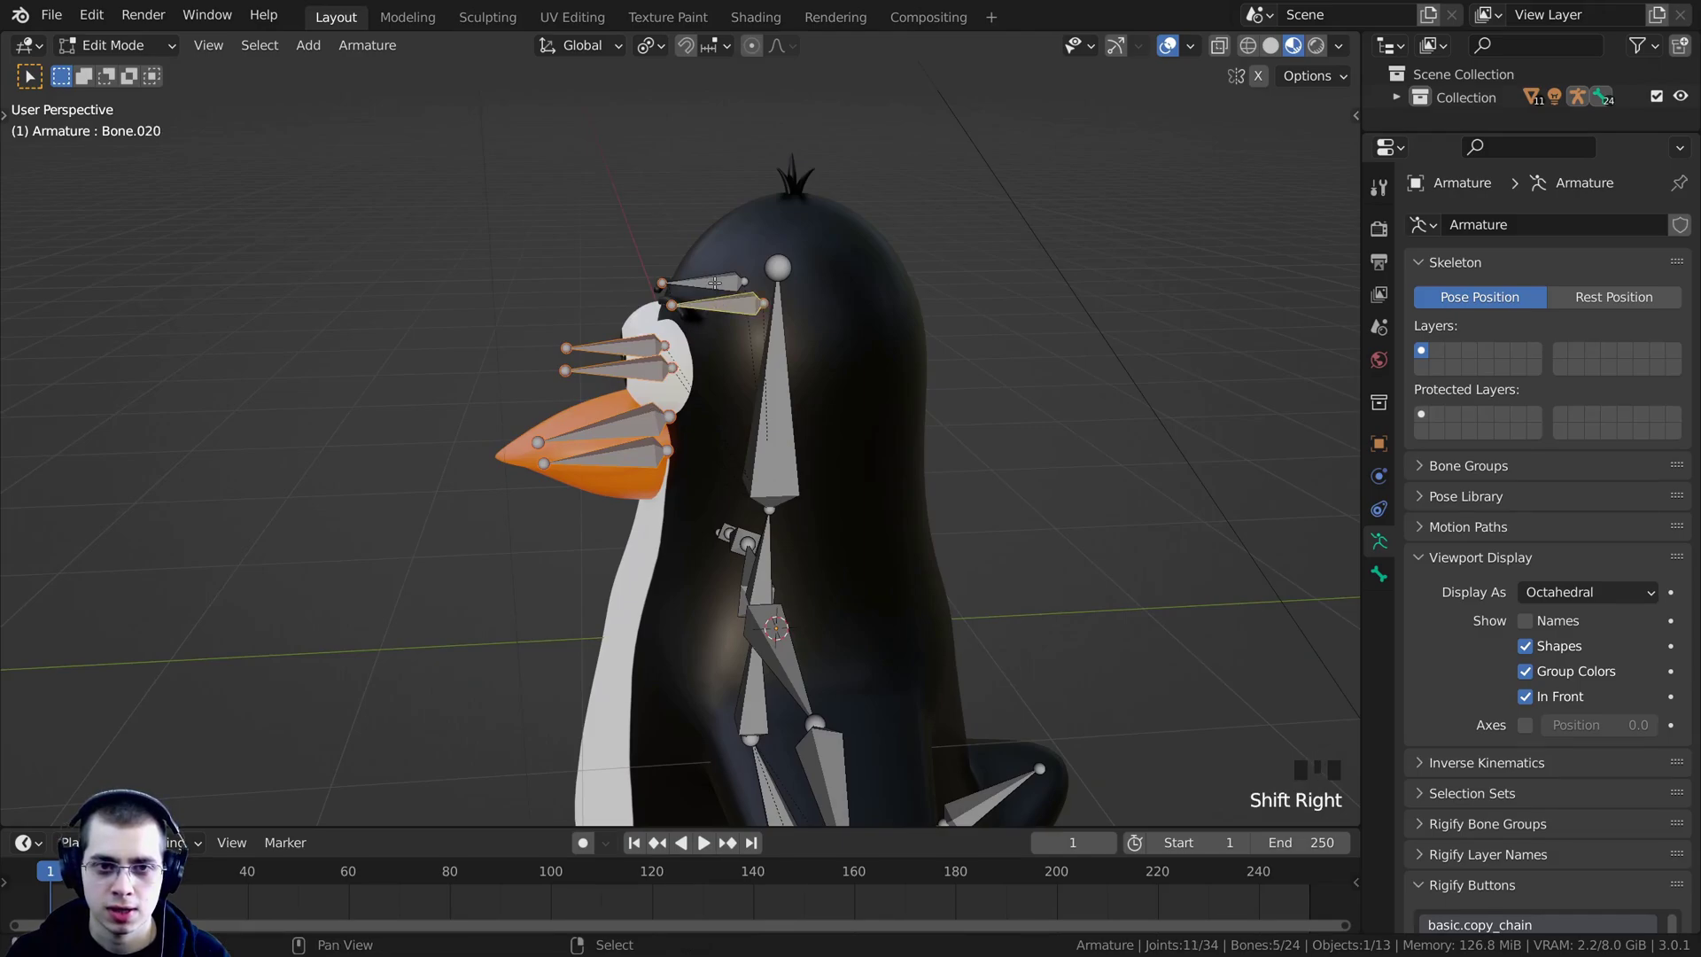
shift+right_click(715, 284)
key(g)
middle_drag(715, 283, 666, 376)
right_click(719, 384)
scroll(691, 394, up, 1)
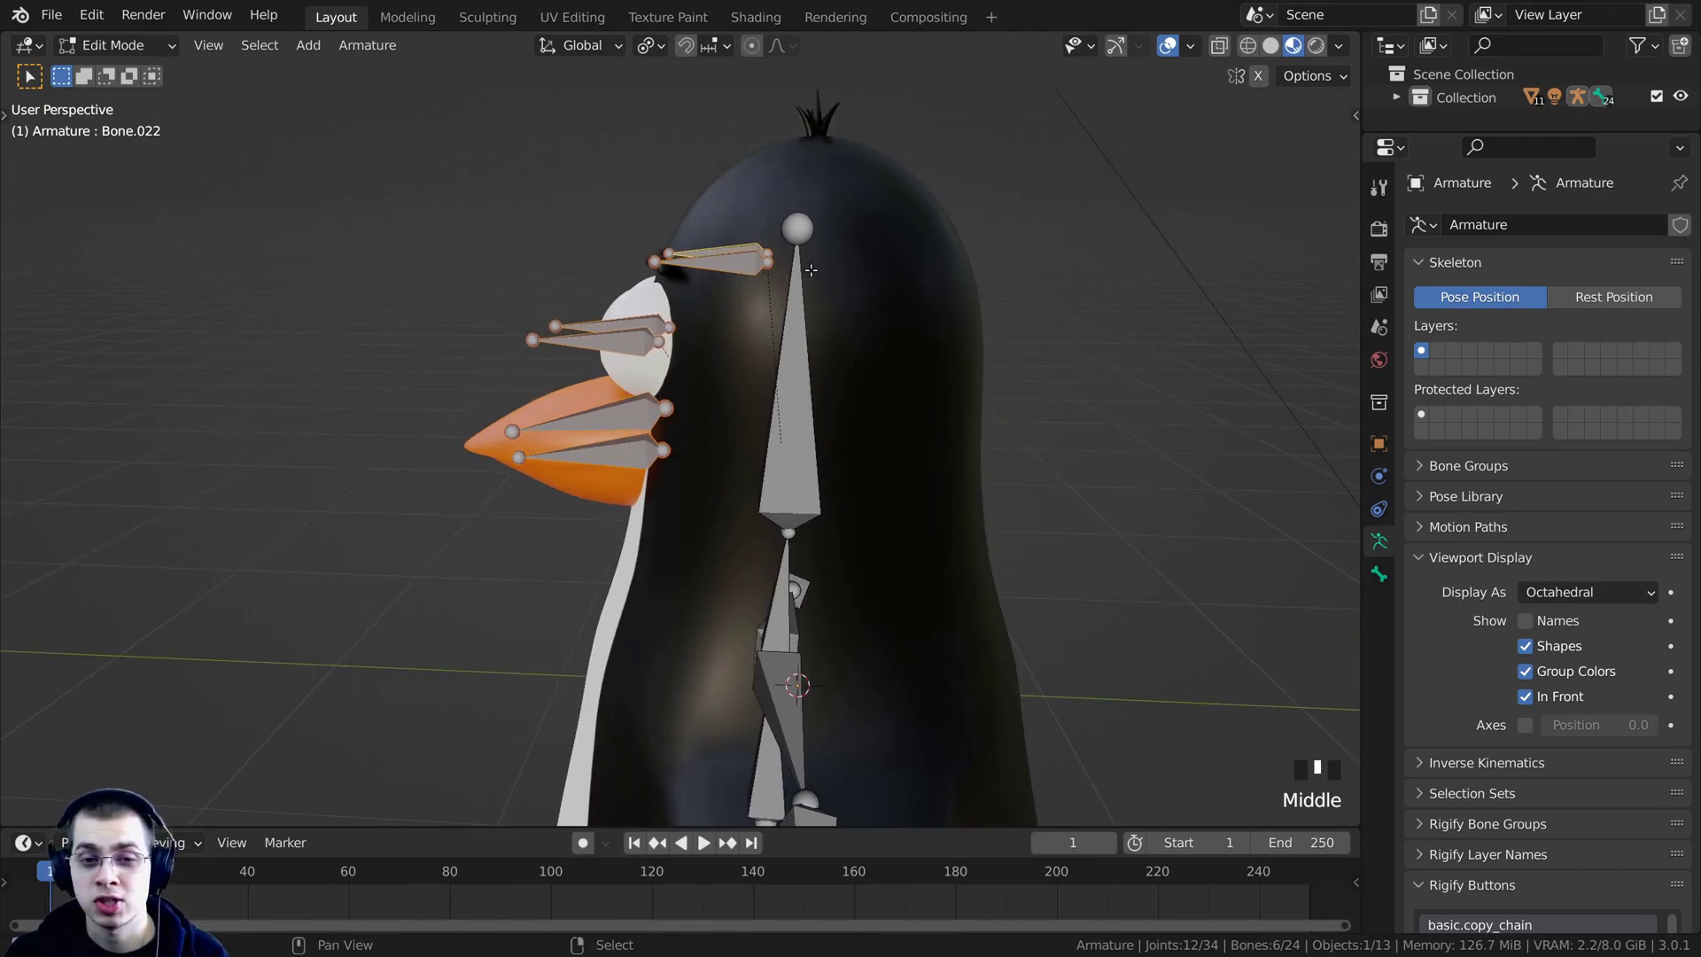
shift+right_click(796, 296)
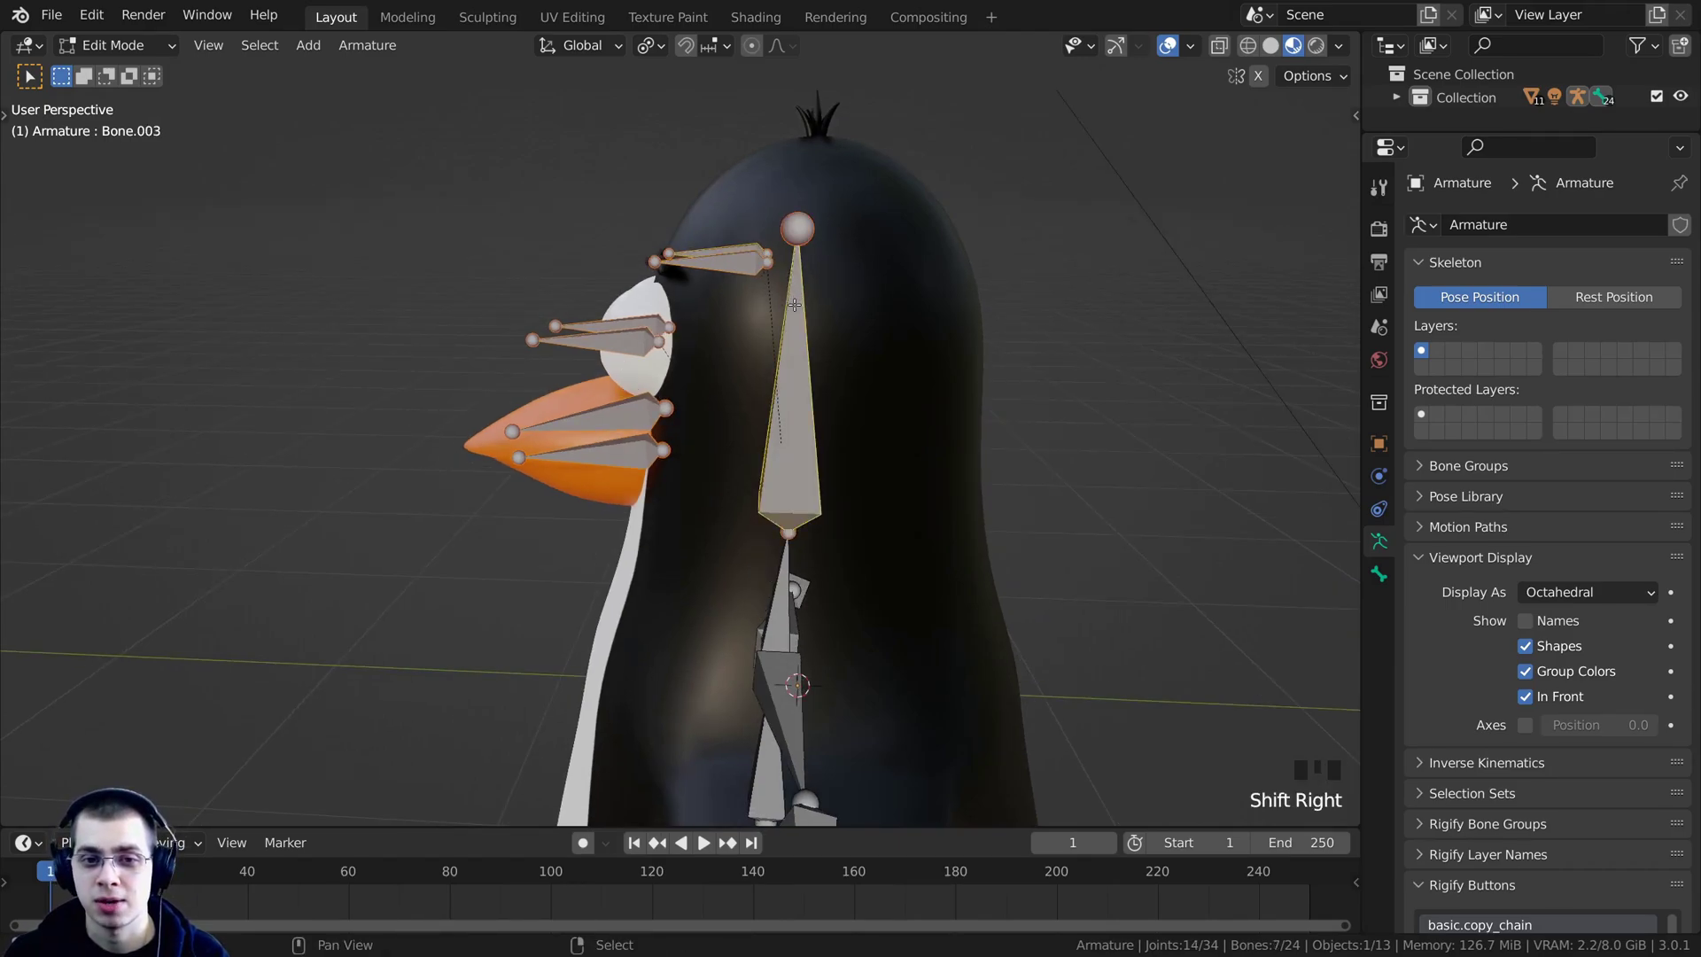
middle_drag(798, 344, 842, 352)
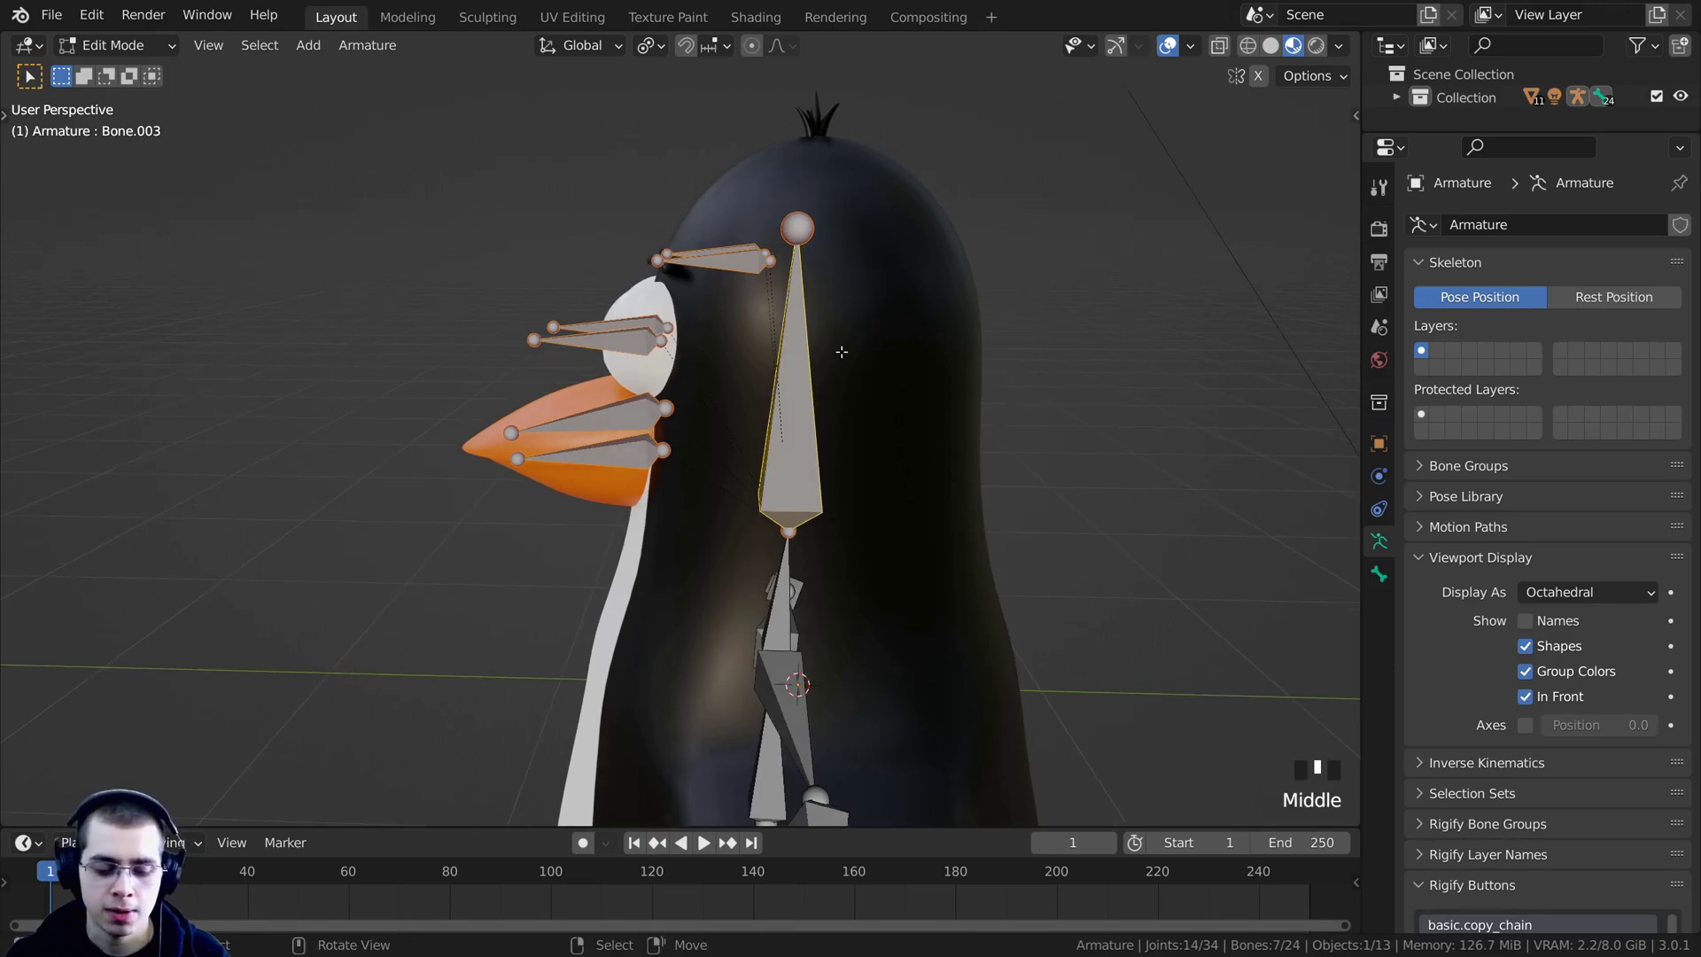
Try parenting the facial bones to the head bone with the Connected option, and undo it.
key(ctrl+p)
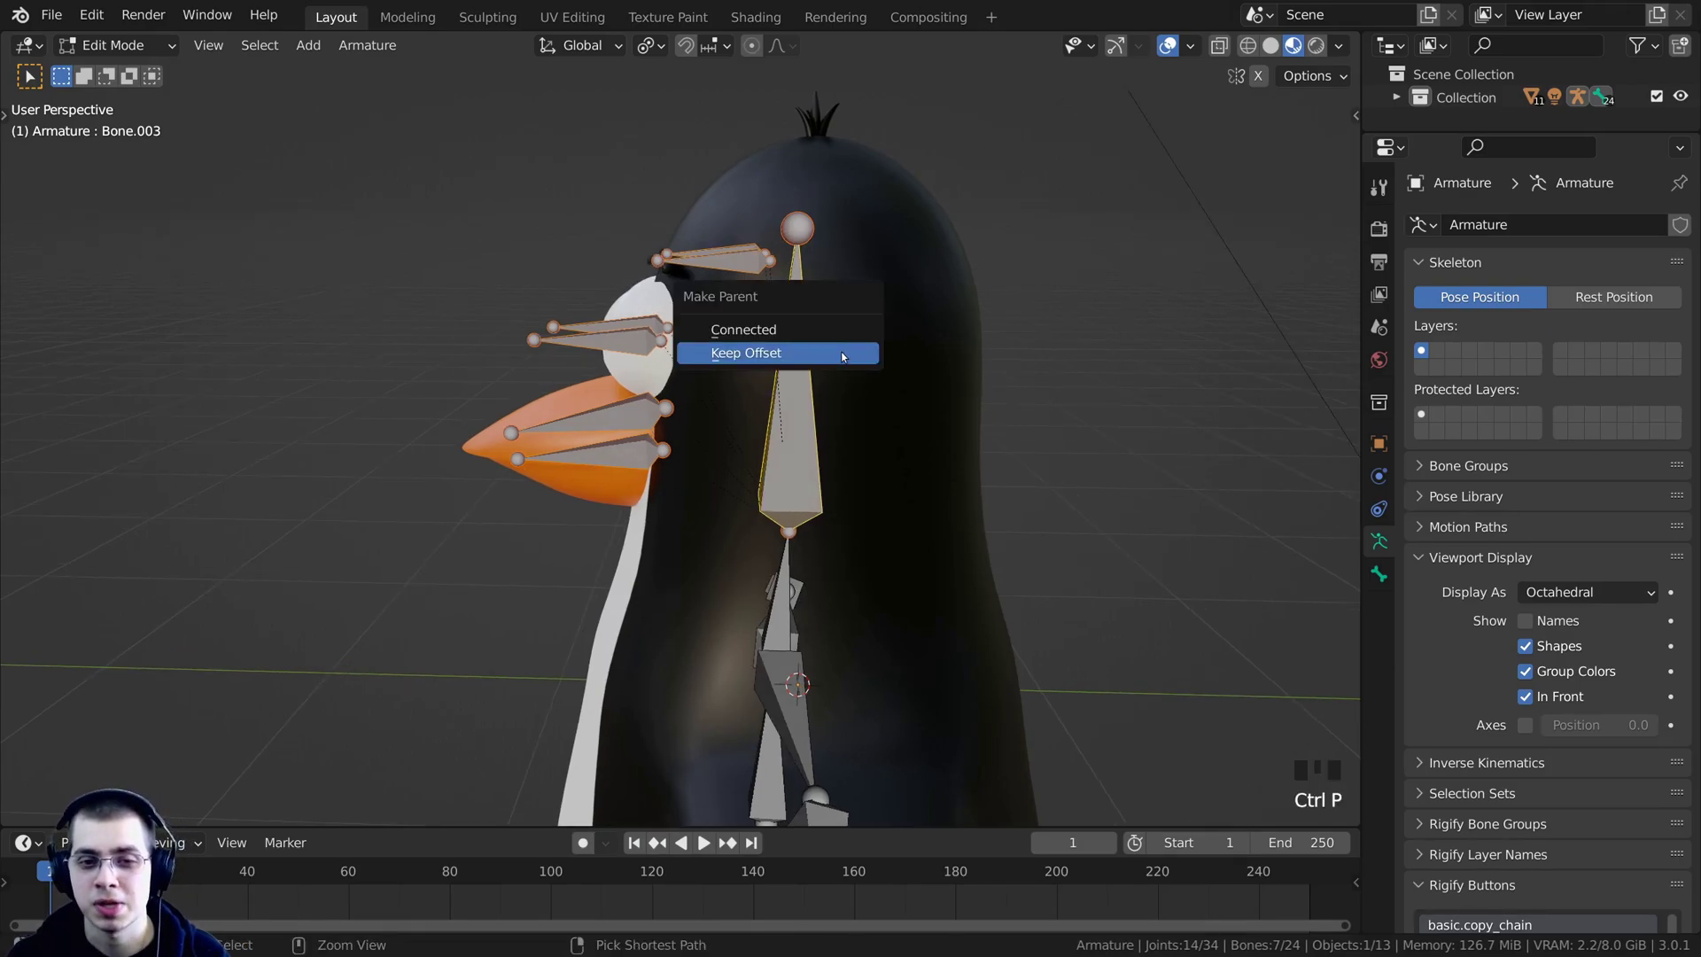
click(728, 328)
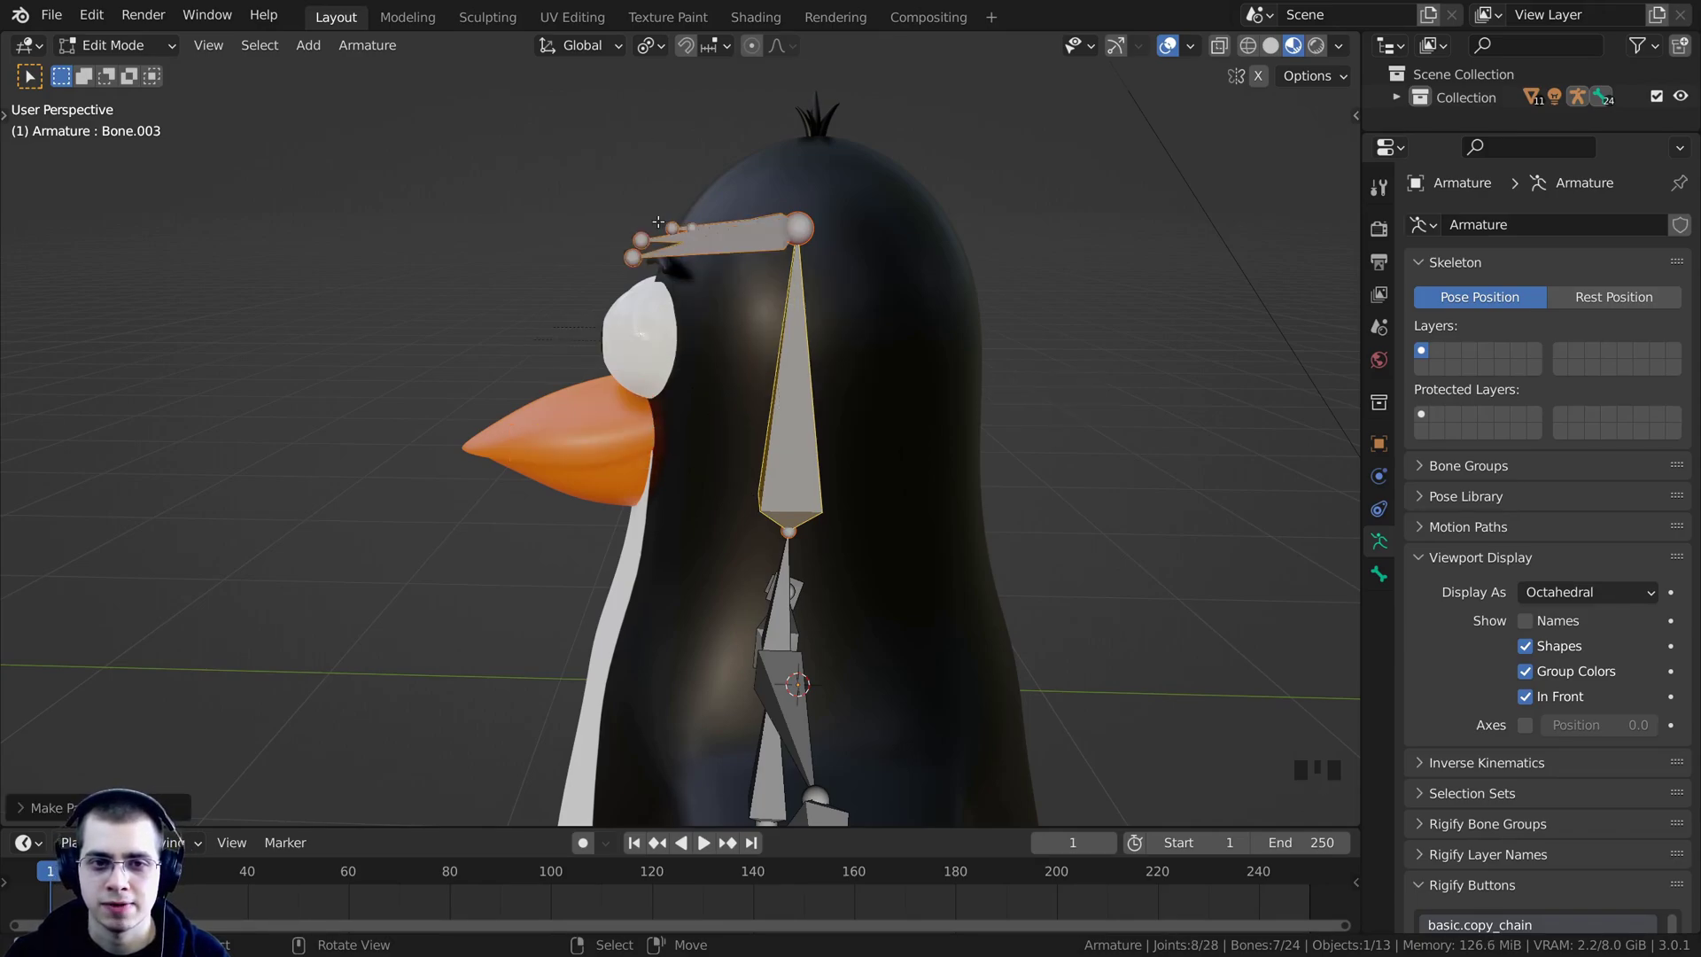
middle_drag(658, 222, 567, 508)
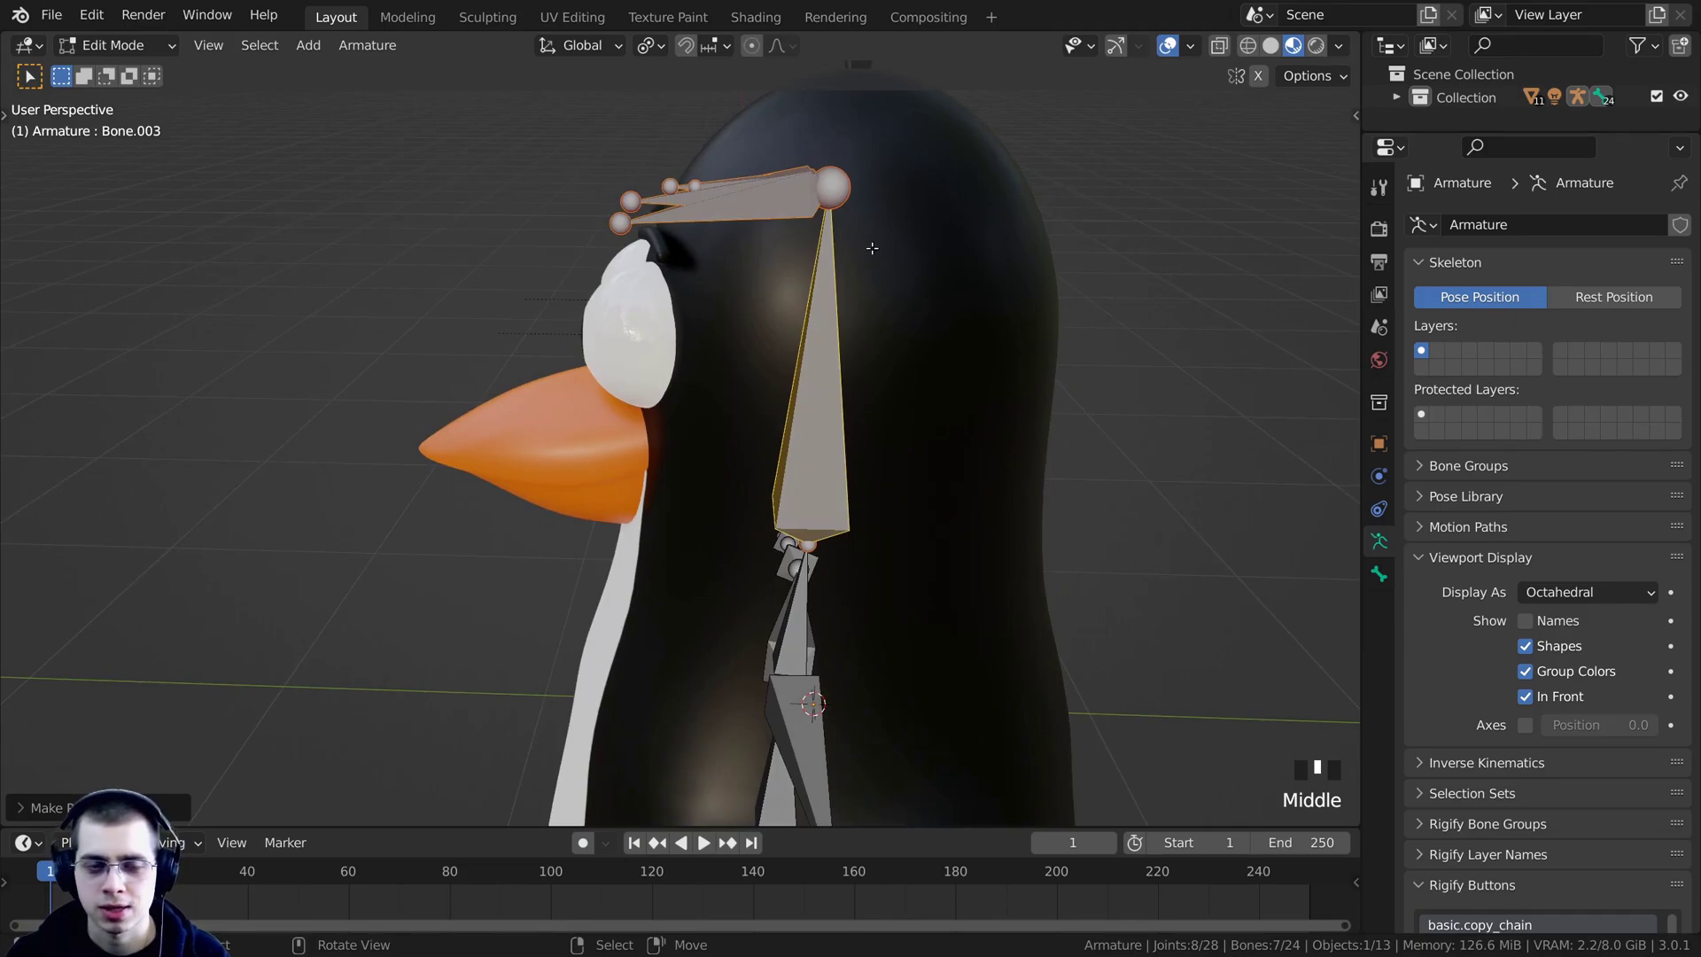
key(ctrl+z)
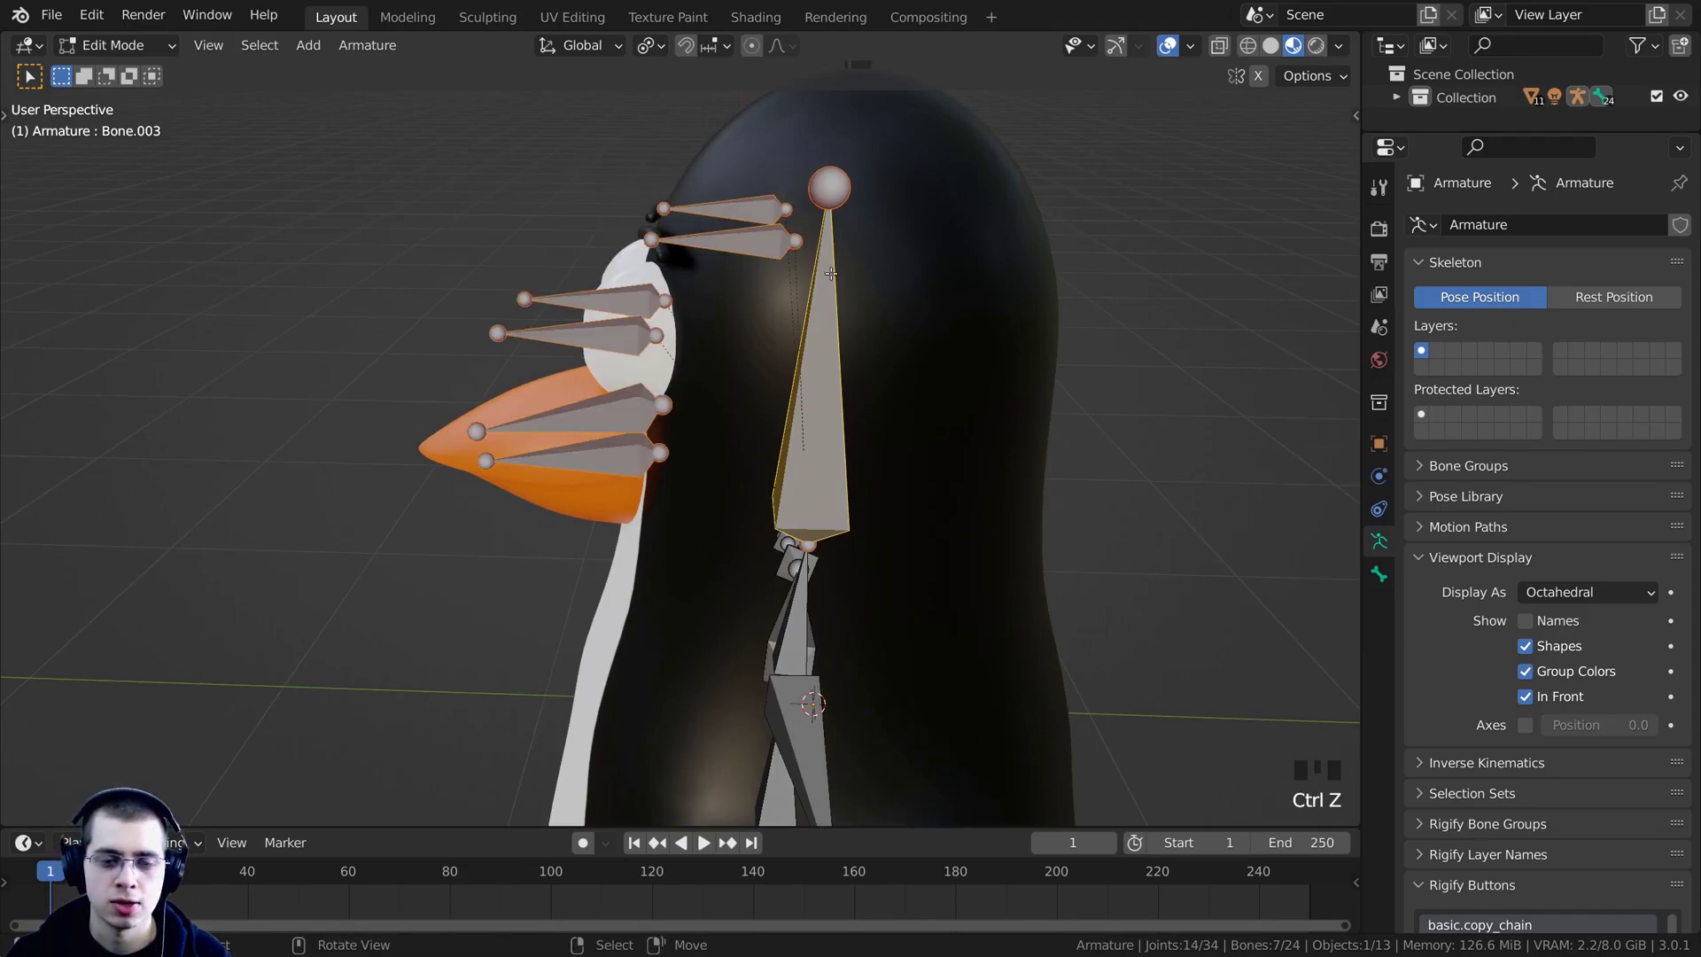
Parent the selected eye, eyebrow and beak bones to the head bone with the Keep Offset option.
key(ctrl+p)
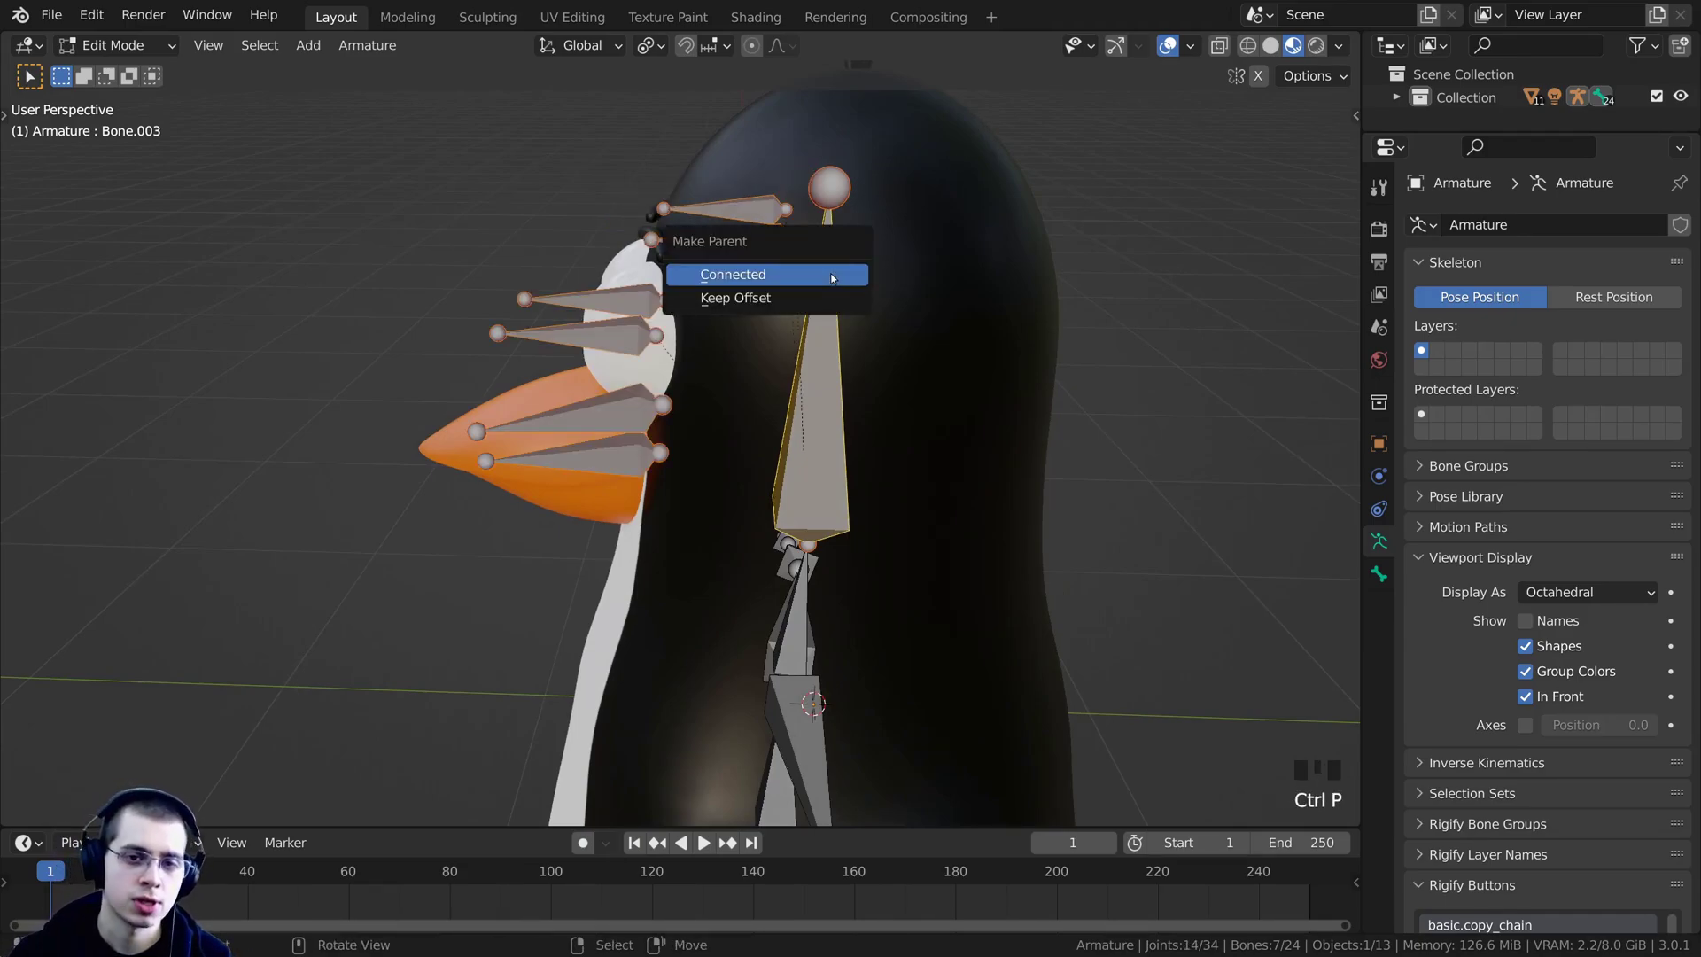
click(776, 298)
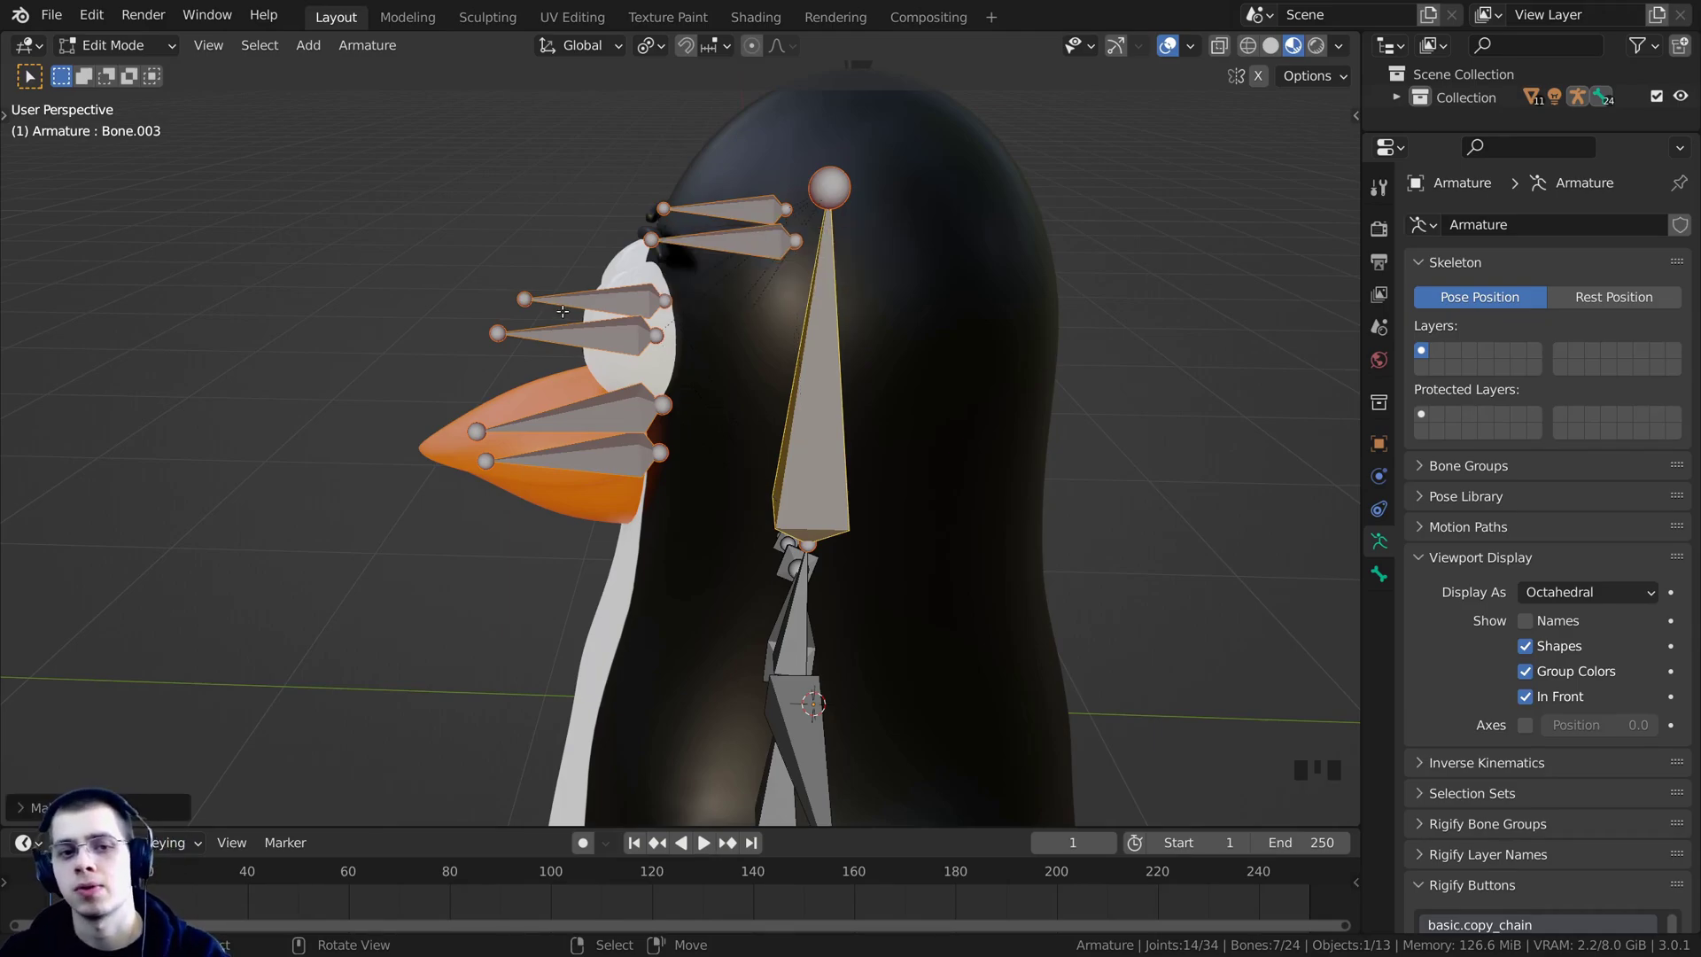
middle_drag(562, 311, 693, 317)
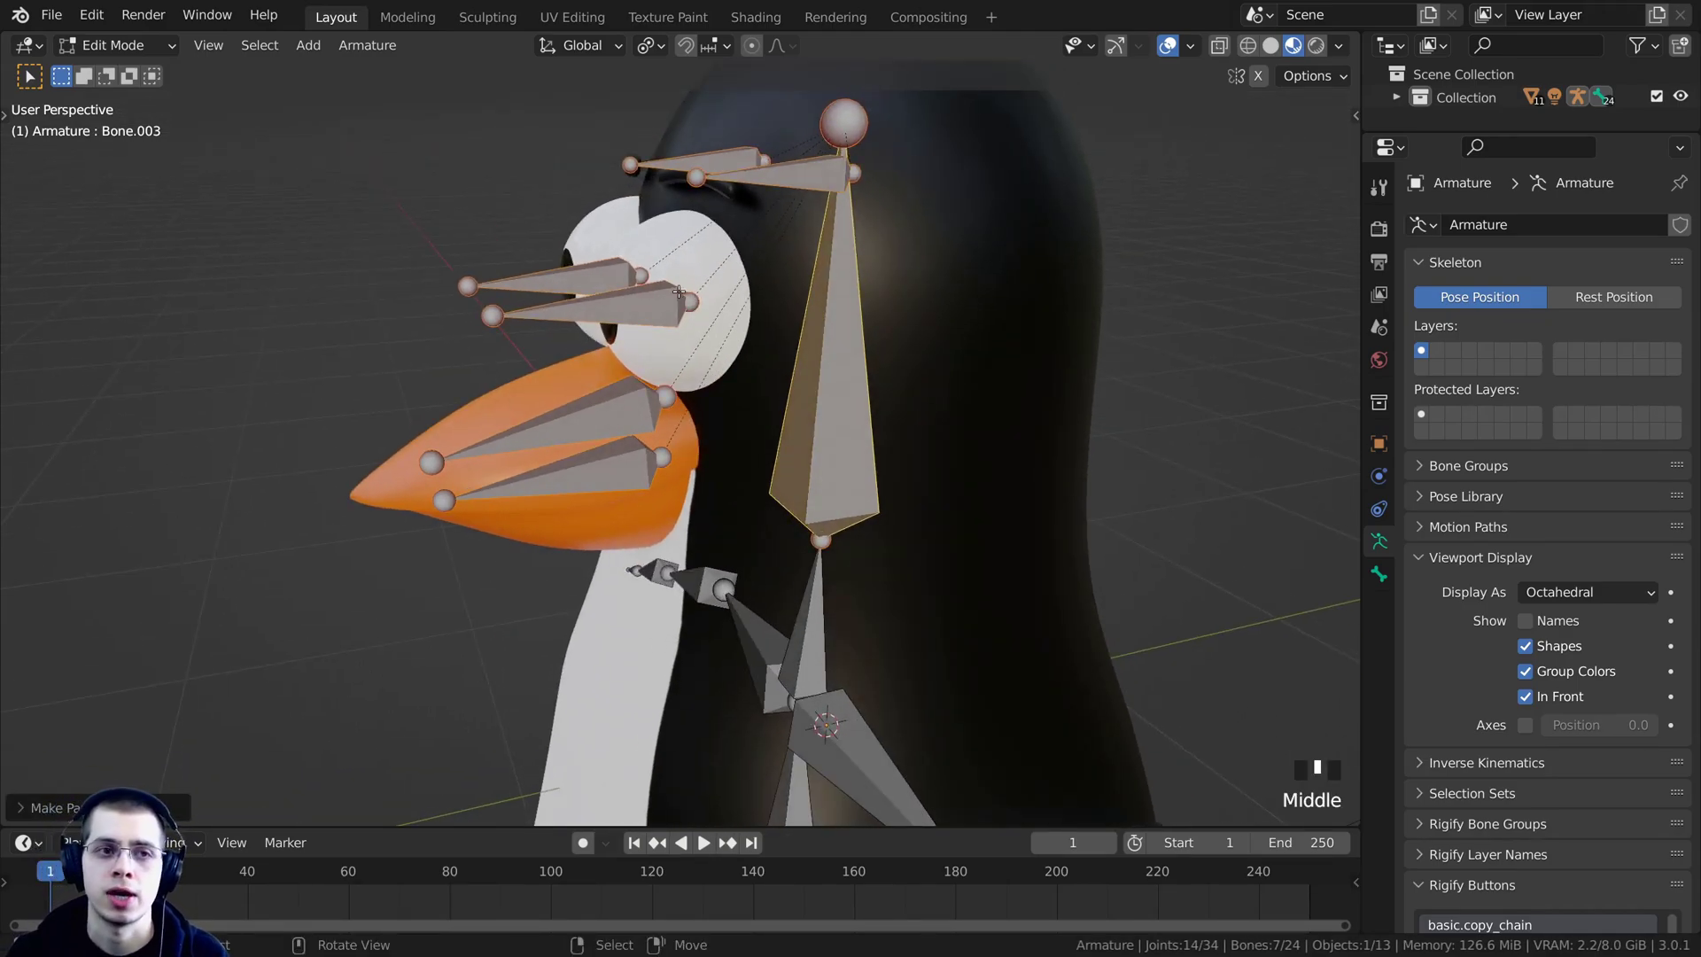
Enter Pose Mode and rotate the head bone freely to test how the facial bones follow it.
scroll(281, 80, down, 2)
click(124, 46)
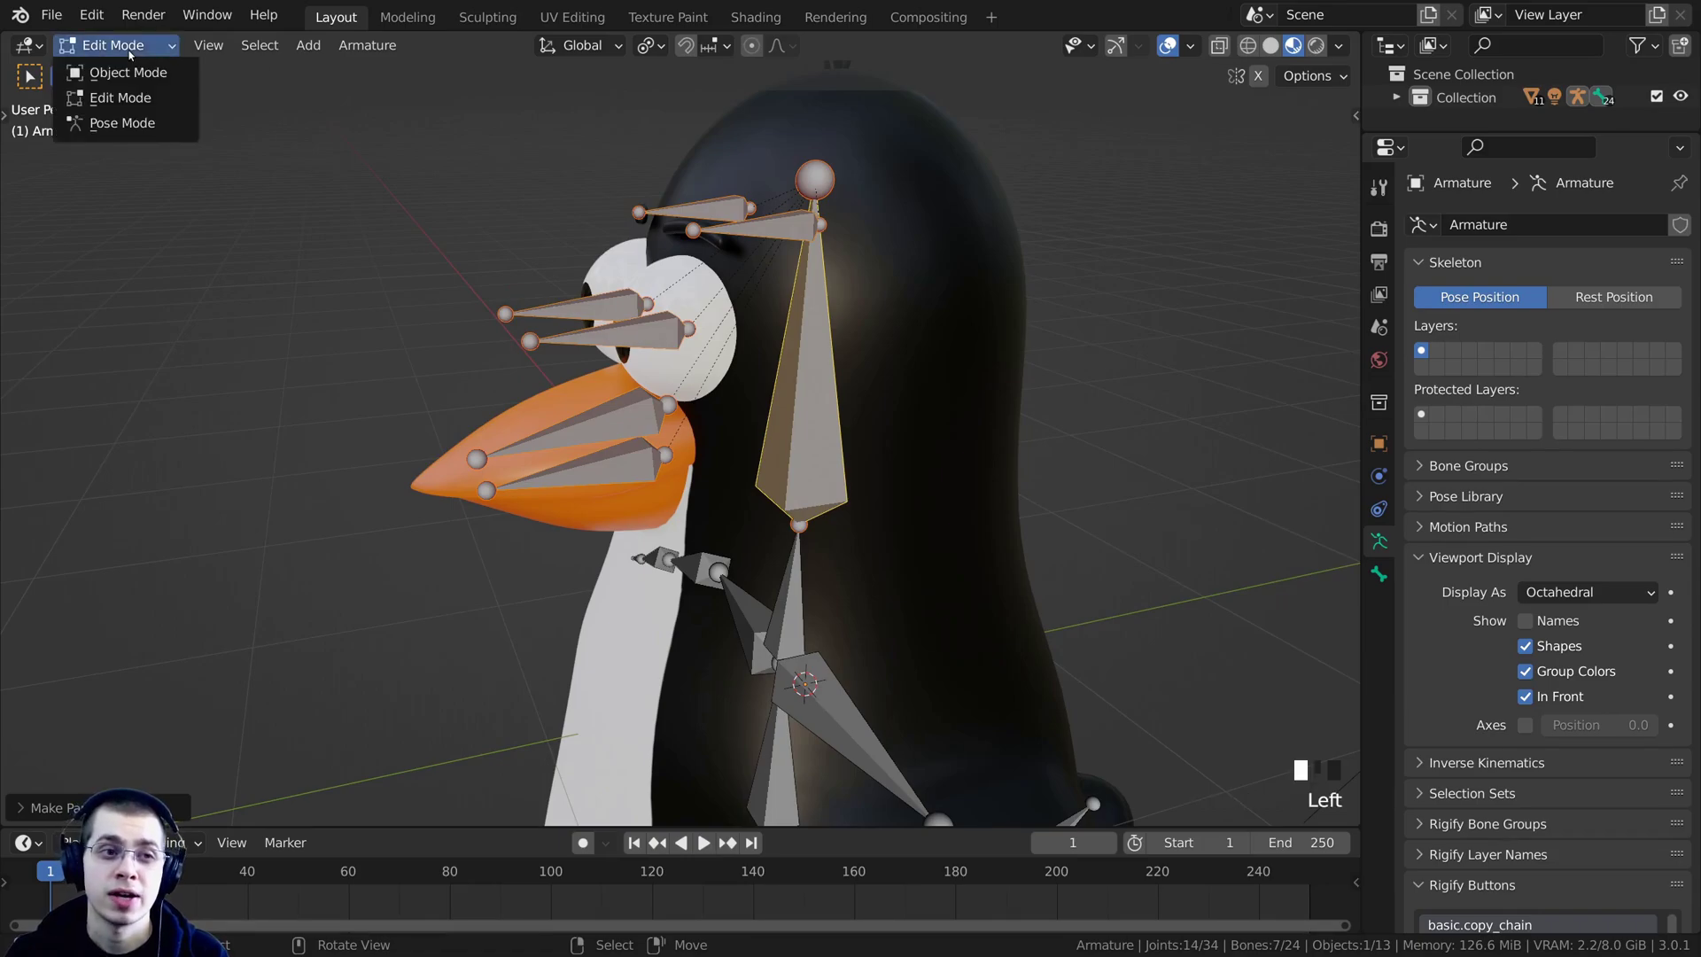
click(133, 121)
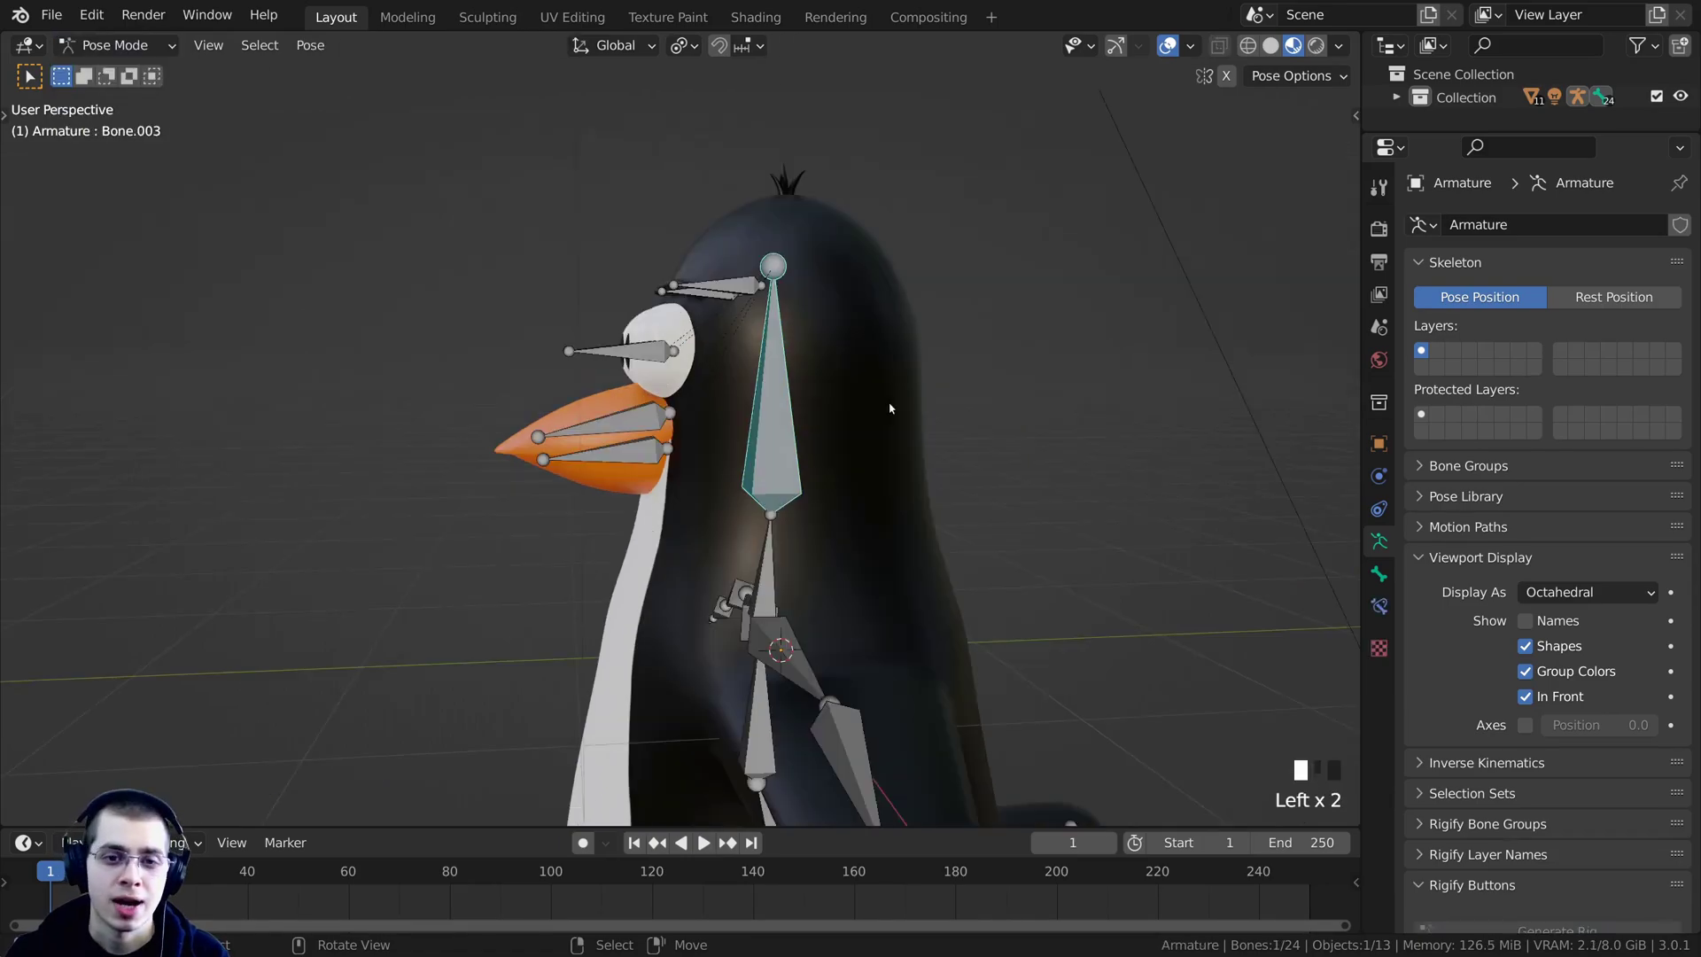
middle_drag(891, 408, 787, 325)
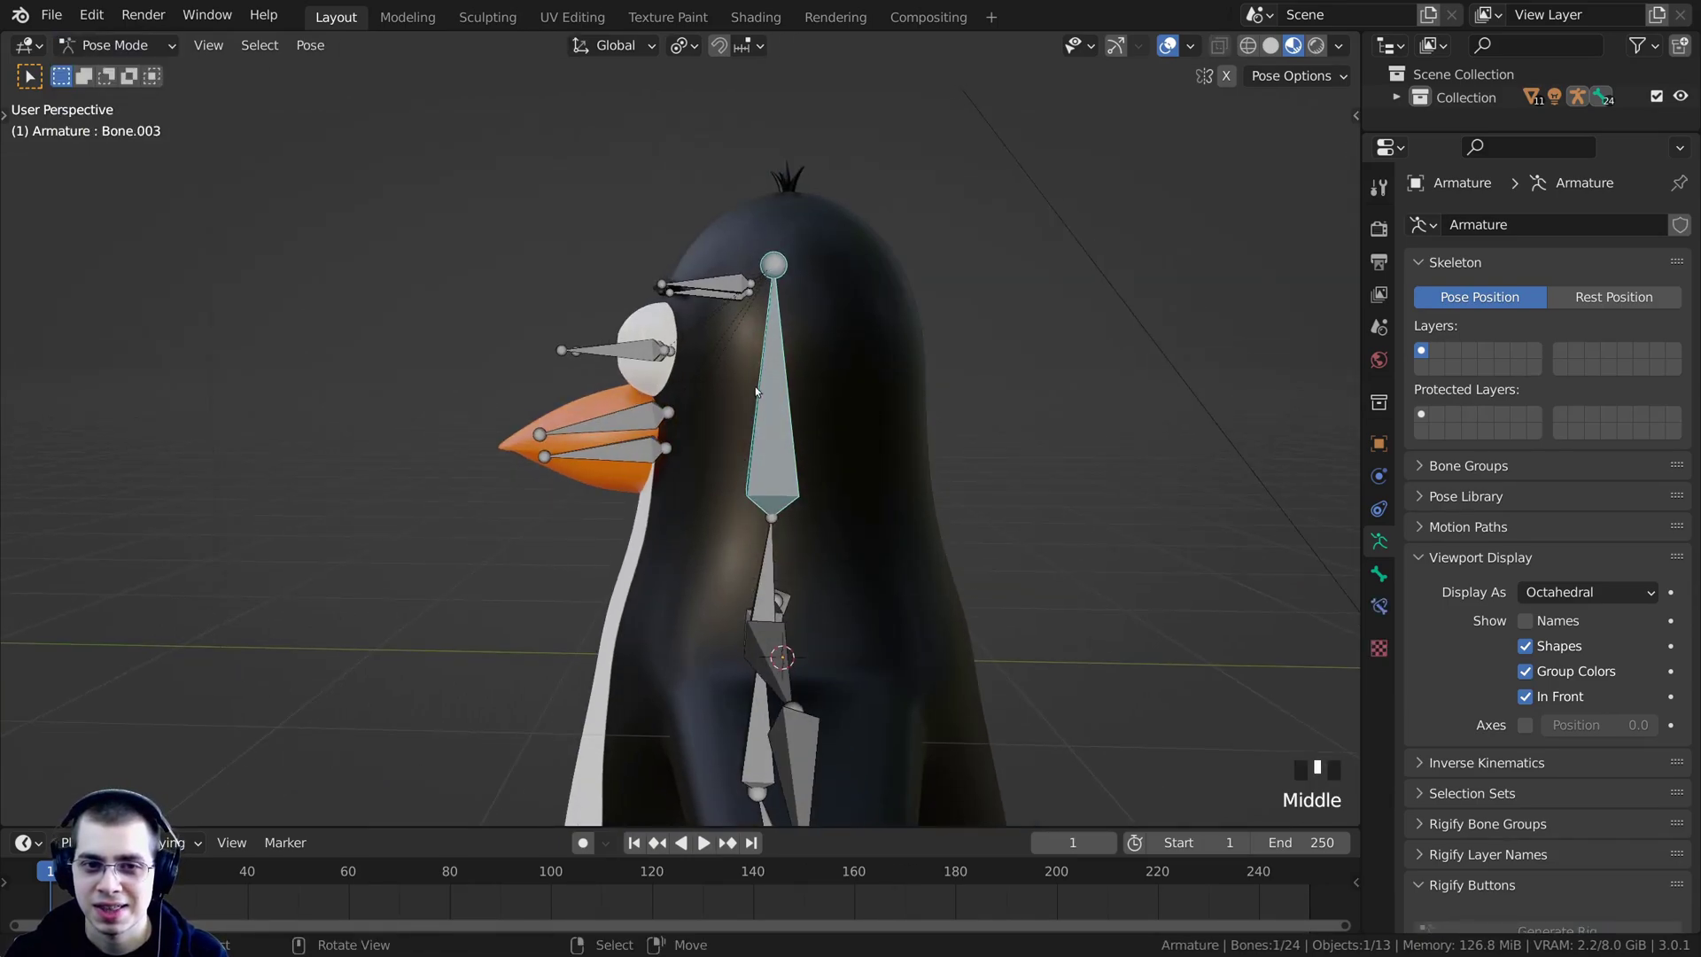
middle_drag(755, 390, 835, 319)
key(r)
key(r)
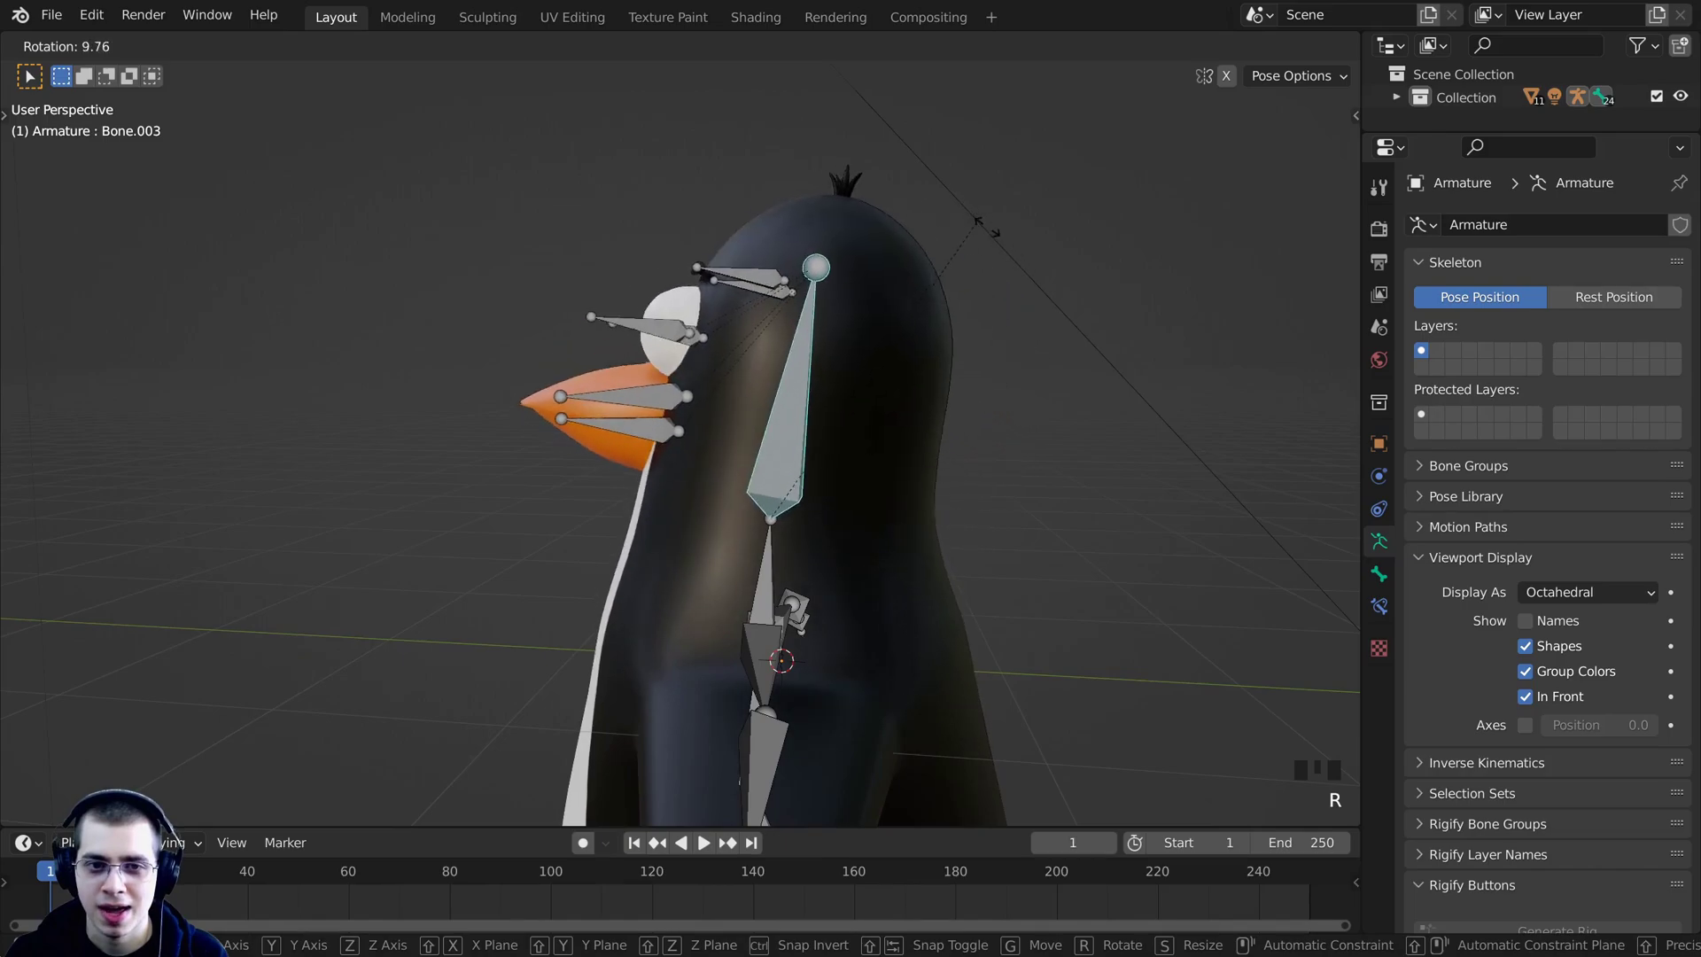
click(1075, 337)
key(r)
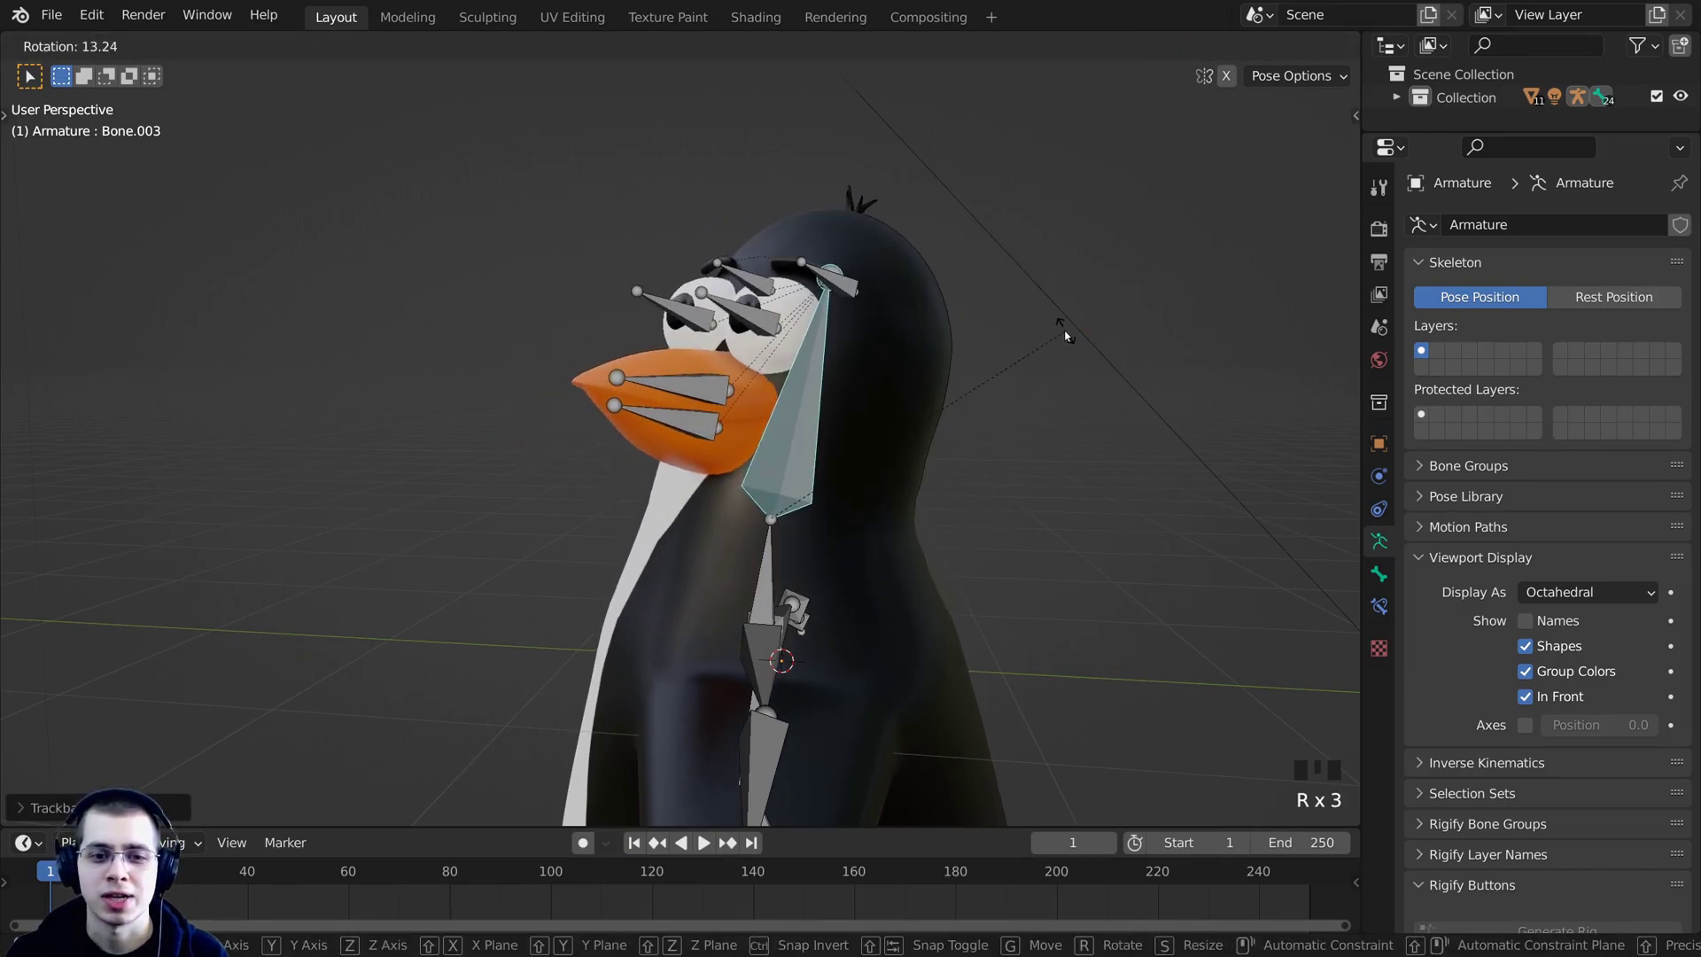
click(1066, 333)
Select the neck bone below the head and rotate it with trackball rotation to test the whole head's movement.
middle_drag(700, 452, 885, 514)
right_click(731, 544)
key(r)
key(r)
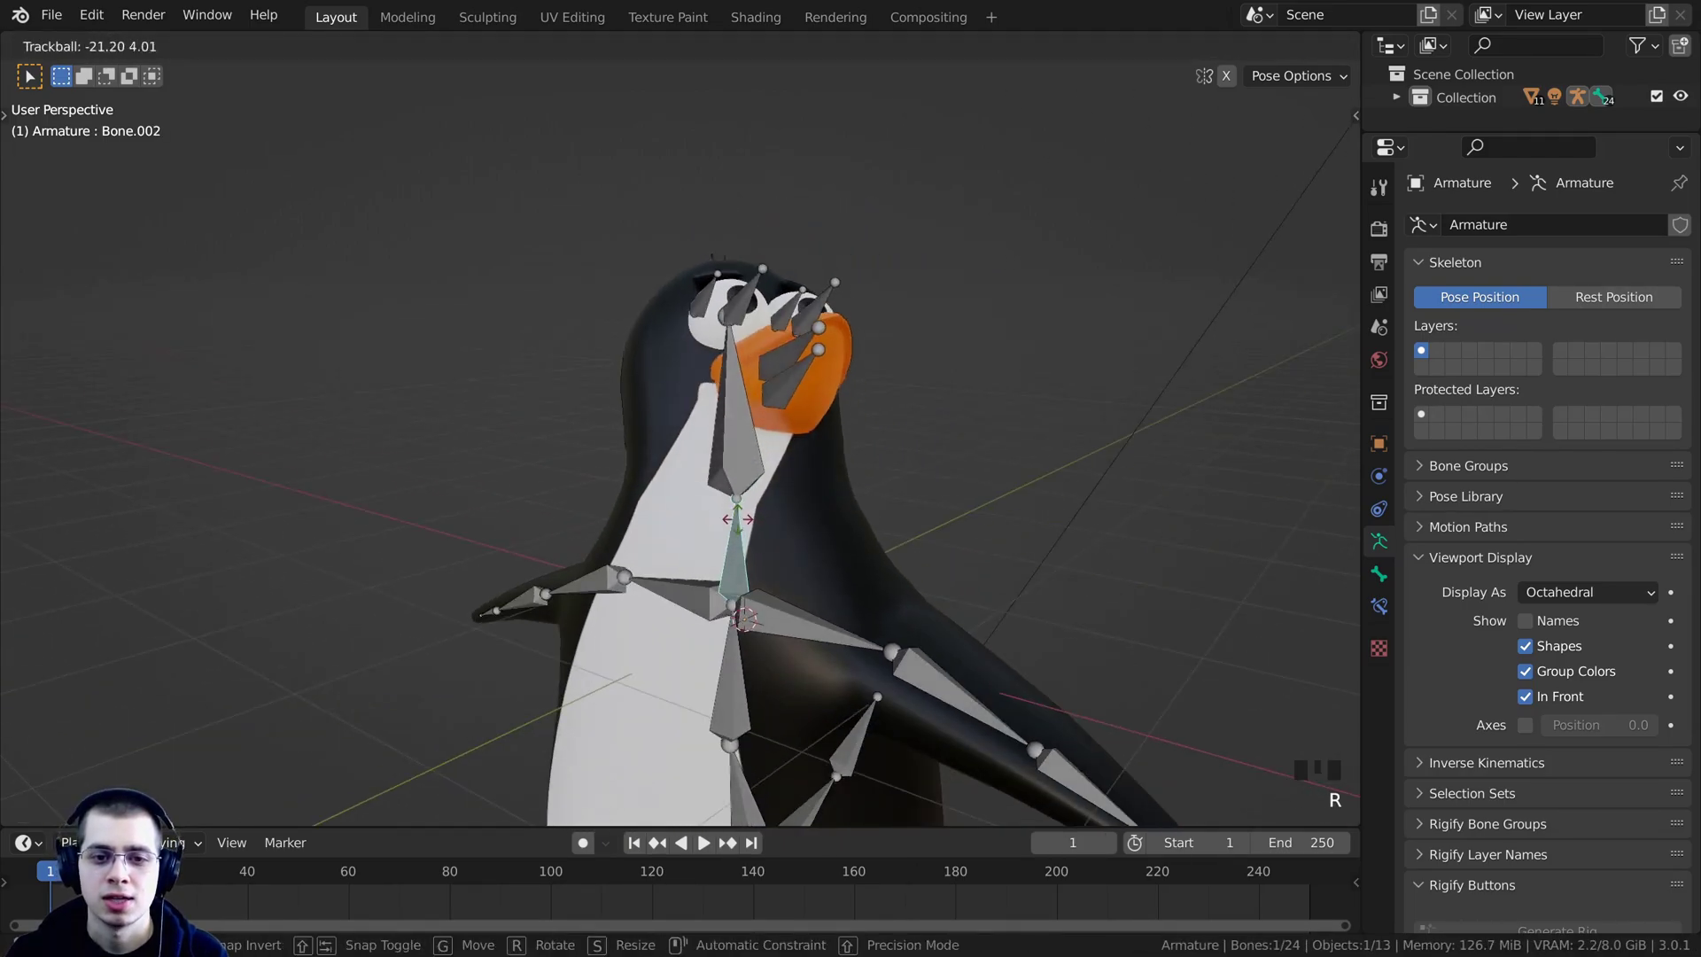
click(732, 505)
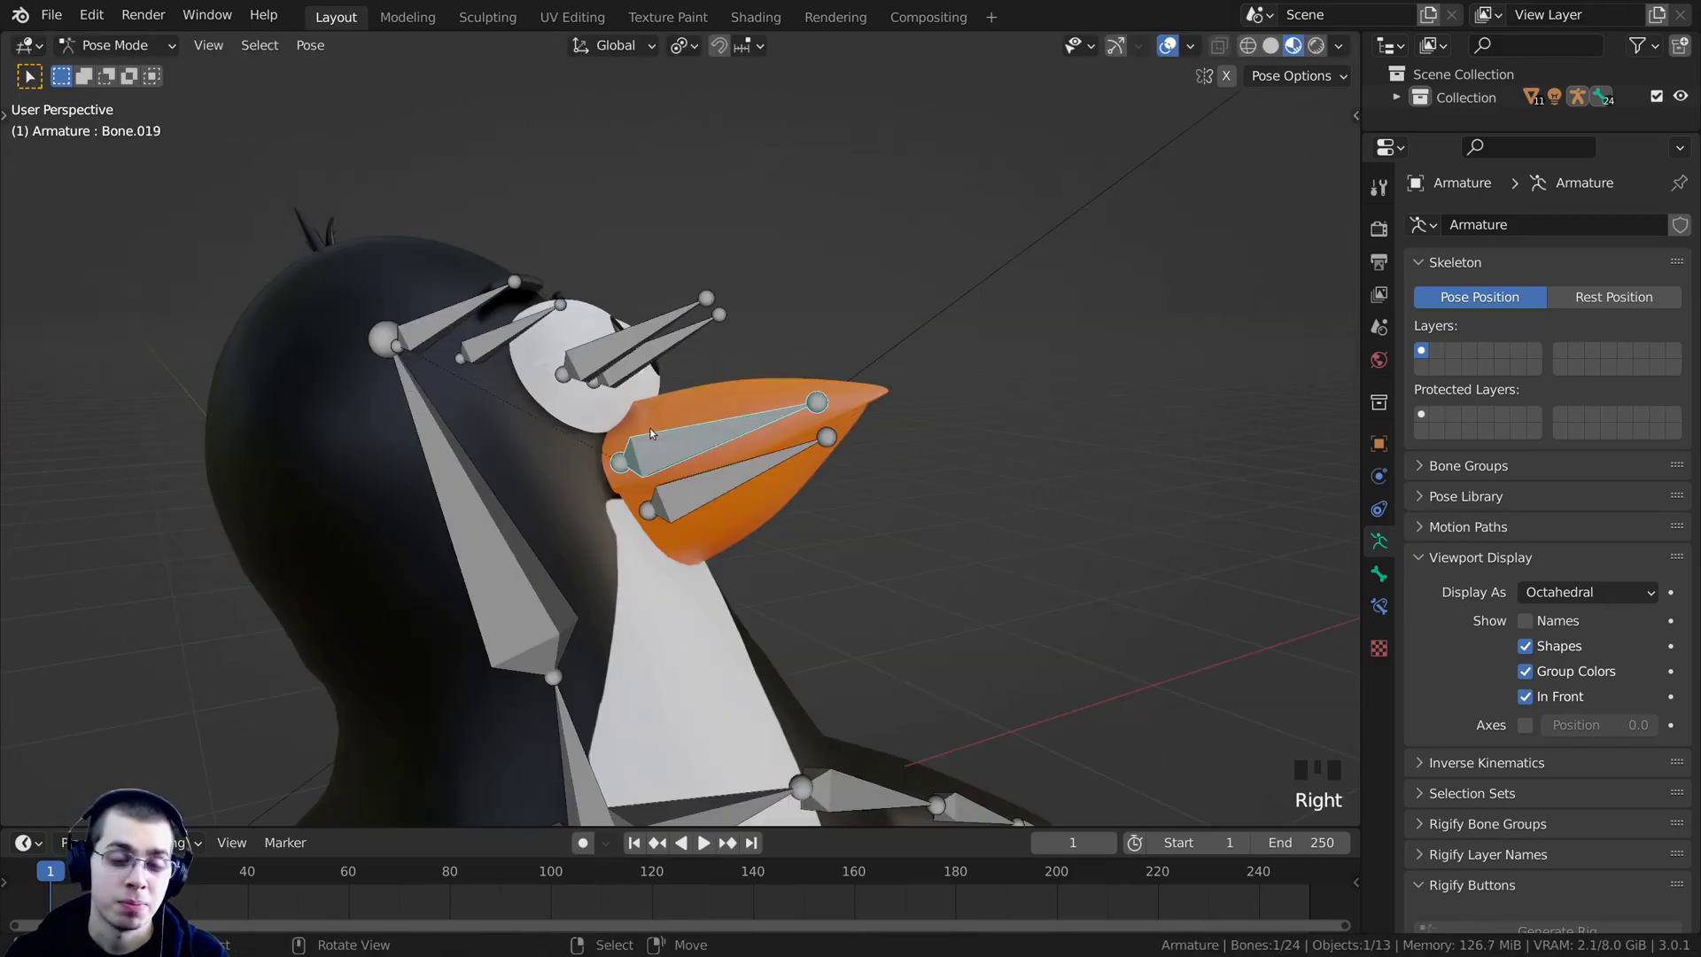
Rotate the upper beak bone and the lower beak bone apart to open the penguin's mouth.
shift+middle_drag(650, 427, 695, 331)
key(r)
click(760, 390)
right_click(759, 442)
key(r)
click(797, 470)
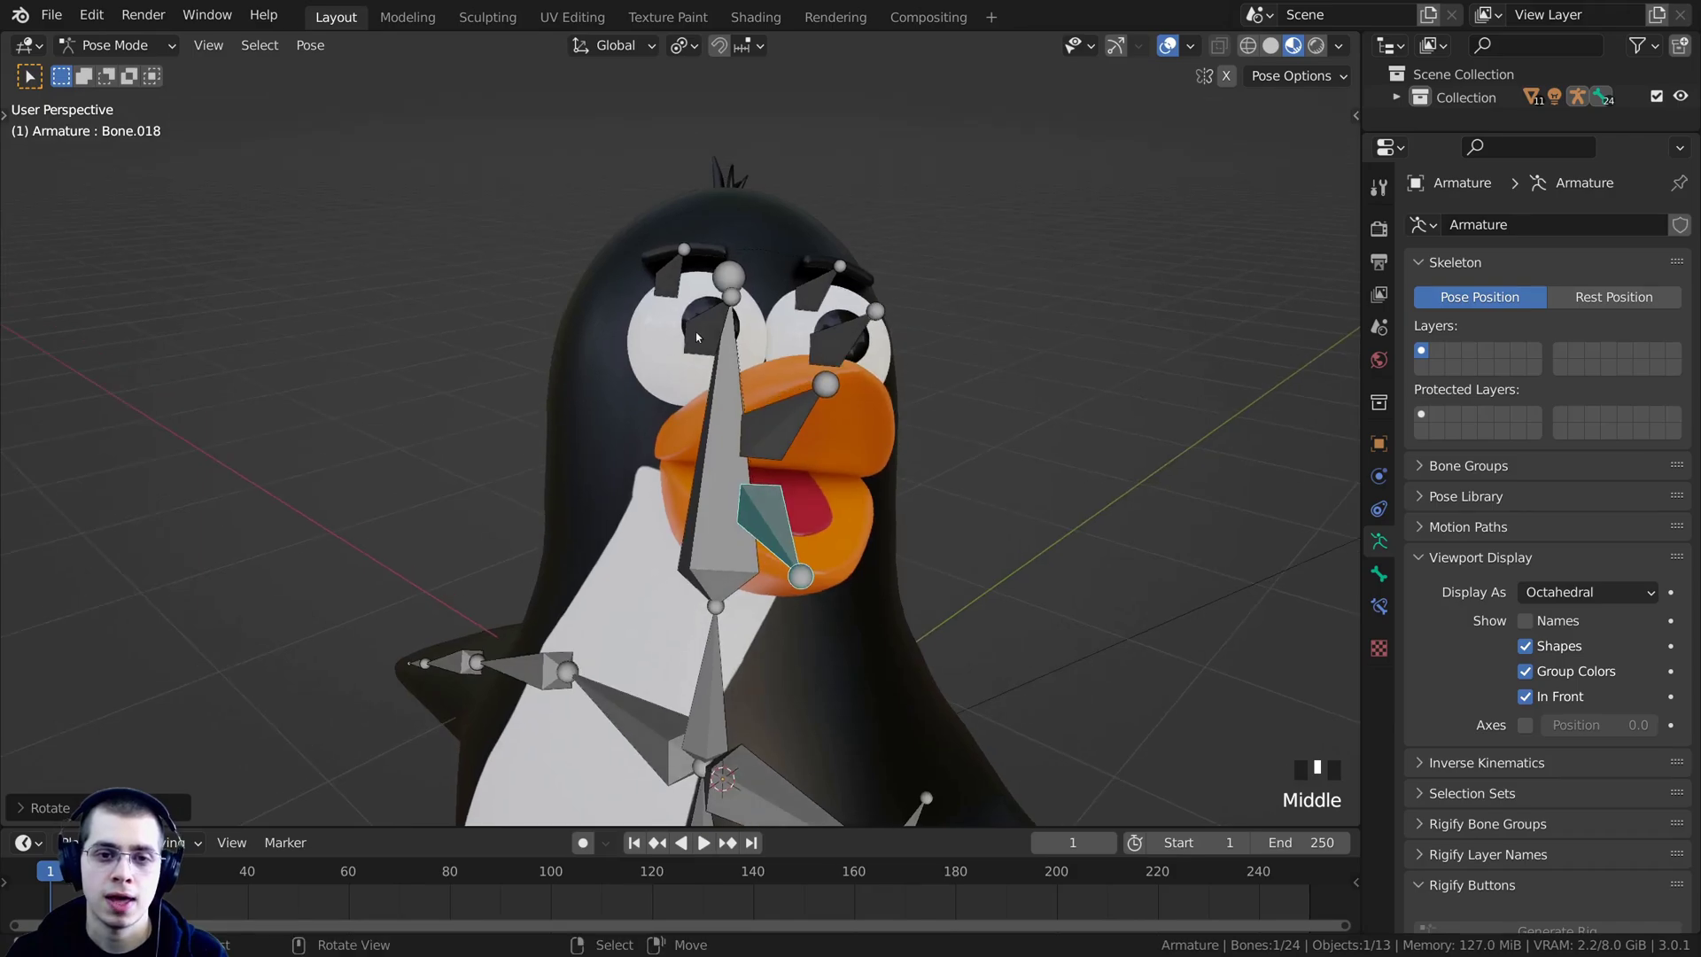
Select both eye bones and rotate them together with trackball rotation to change the gaze direction.
right_click(779, 328)
key(r)
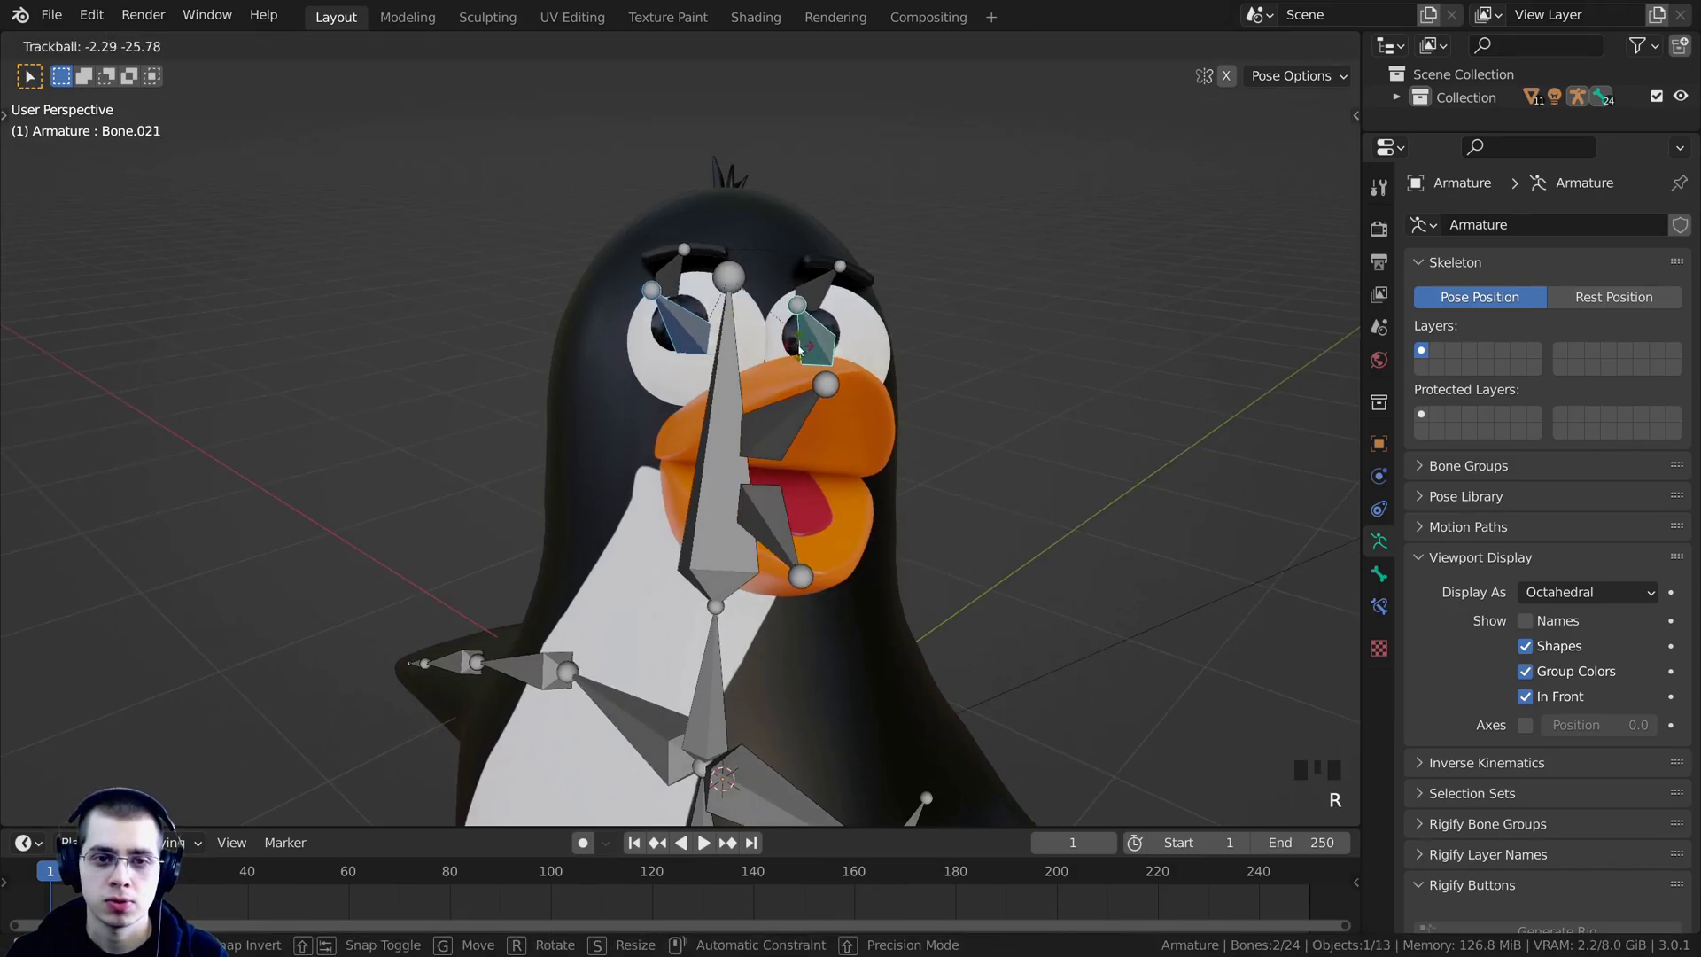
click(808, 292)
Select both eyebrow bones and move them together to a new position on the forehead.
right_click(806, 285)
shift+right_click(670, 282)
middle_drag(670, 281, 709, 384)
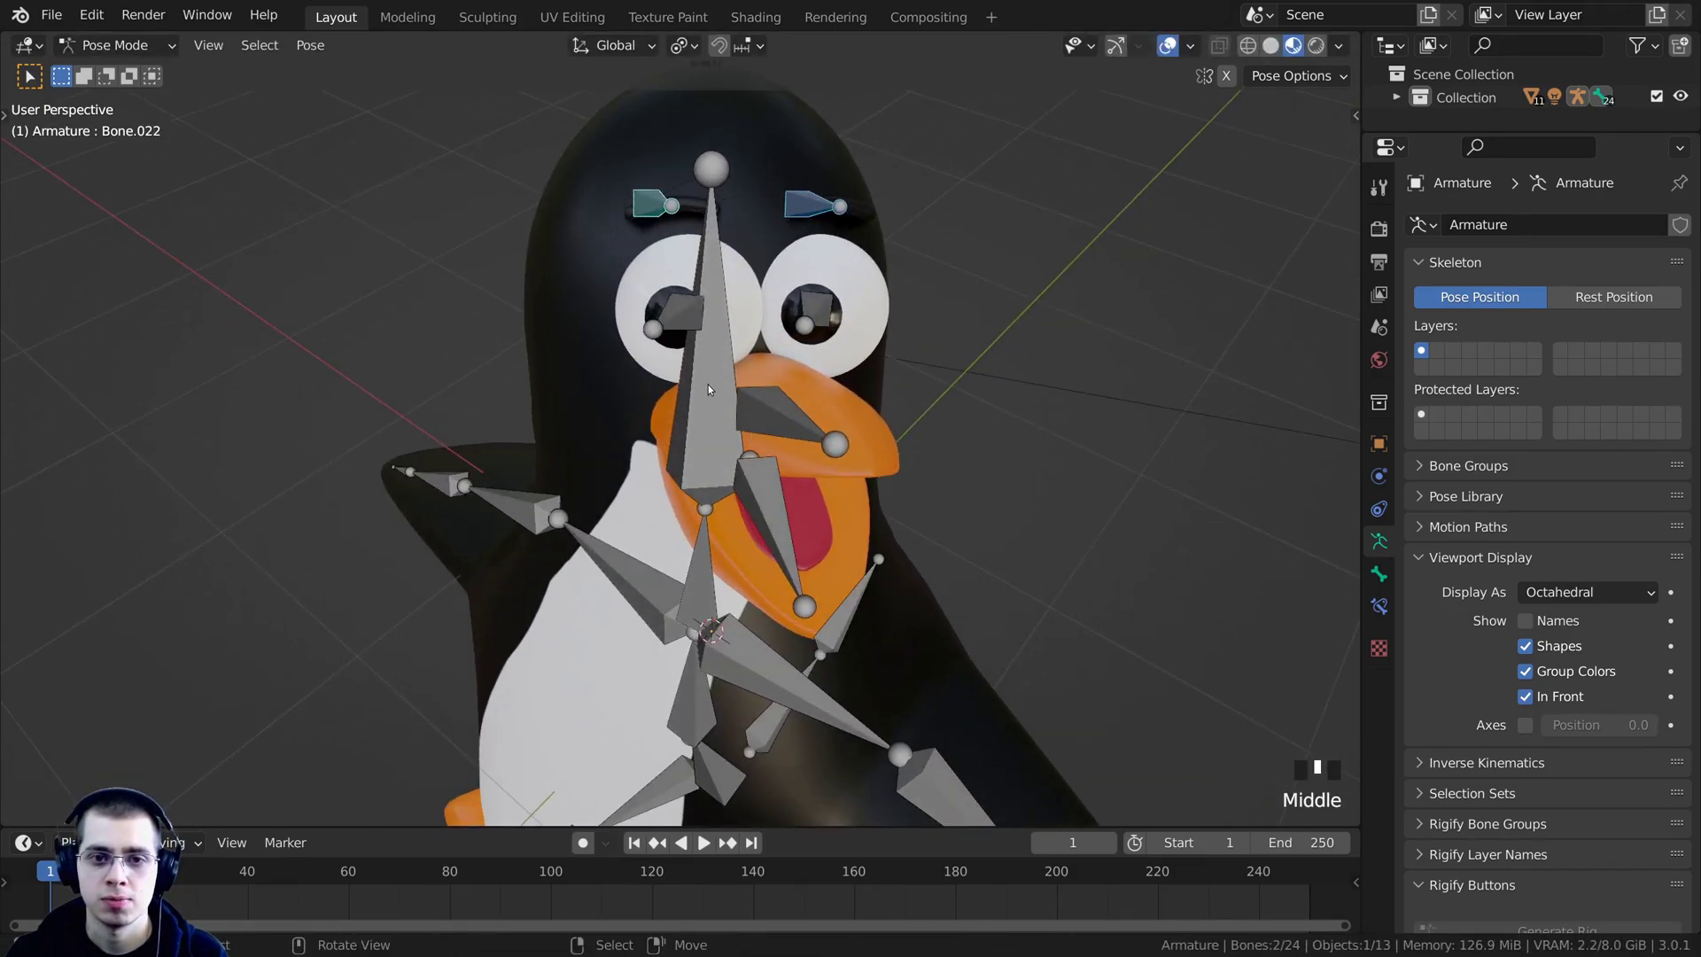
key(g)
click(842, 333)
Hide the viewport overlays and inspect the penguin's posed face and body without the bones.
click(1167, 45)
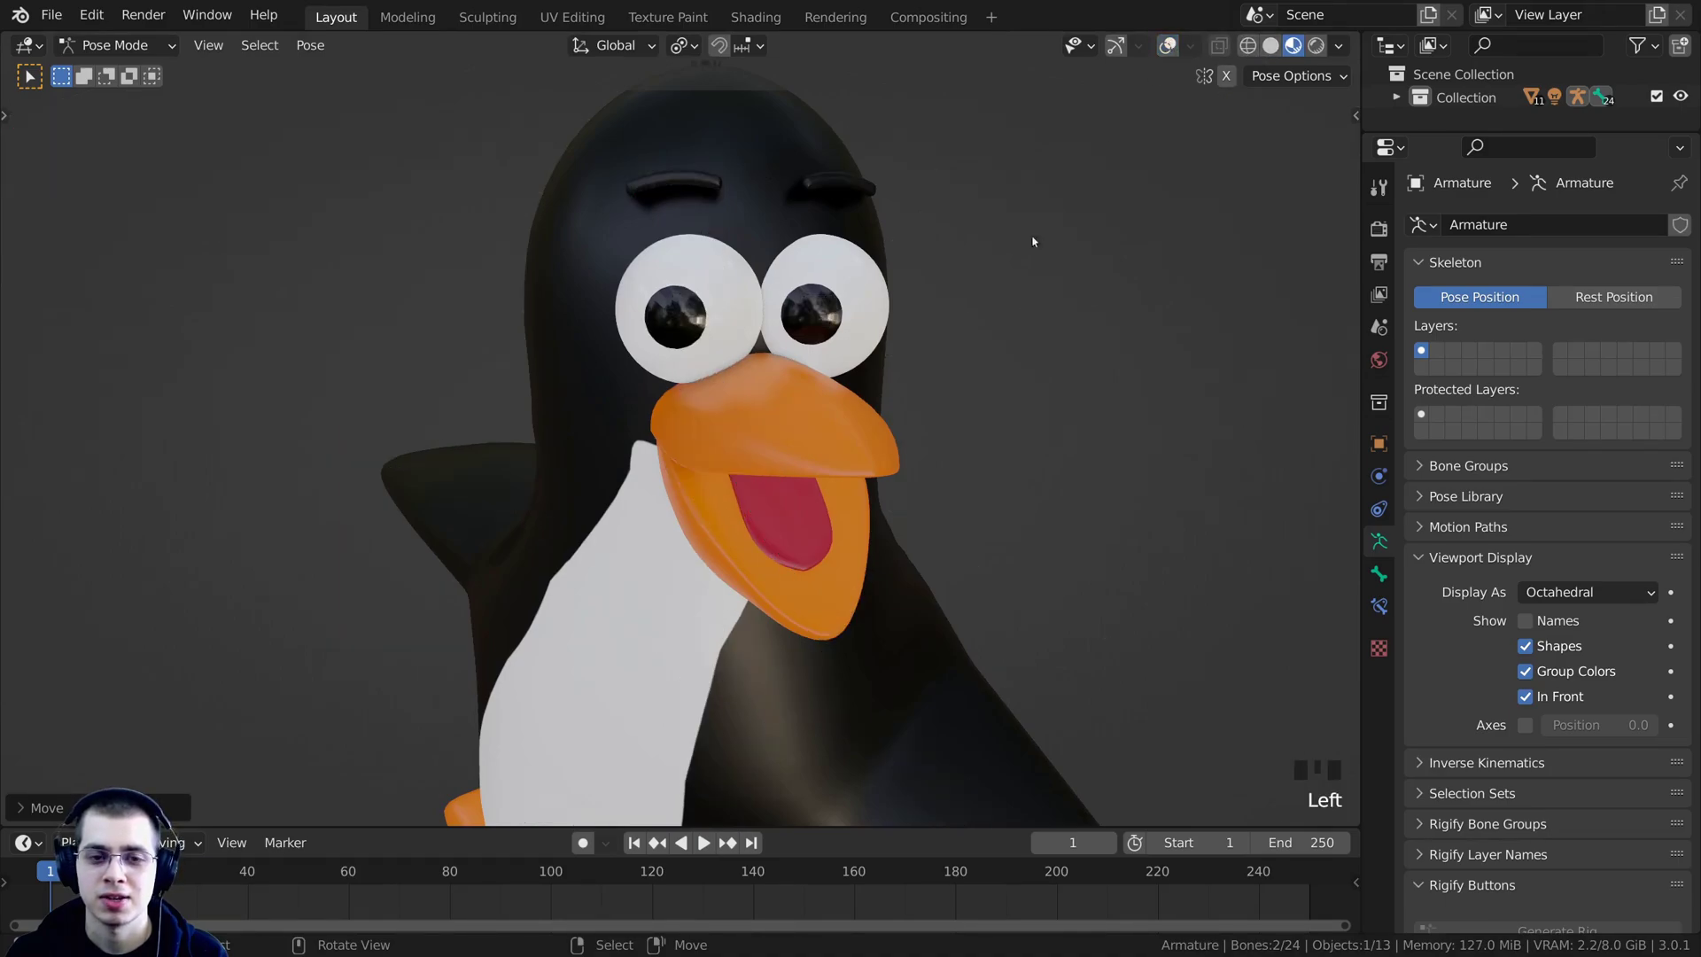
middle_drag(1033, 239, 868, 531)
key(a)
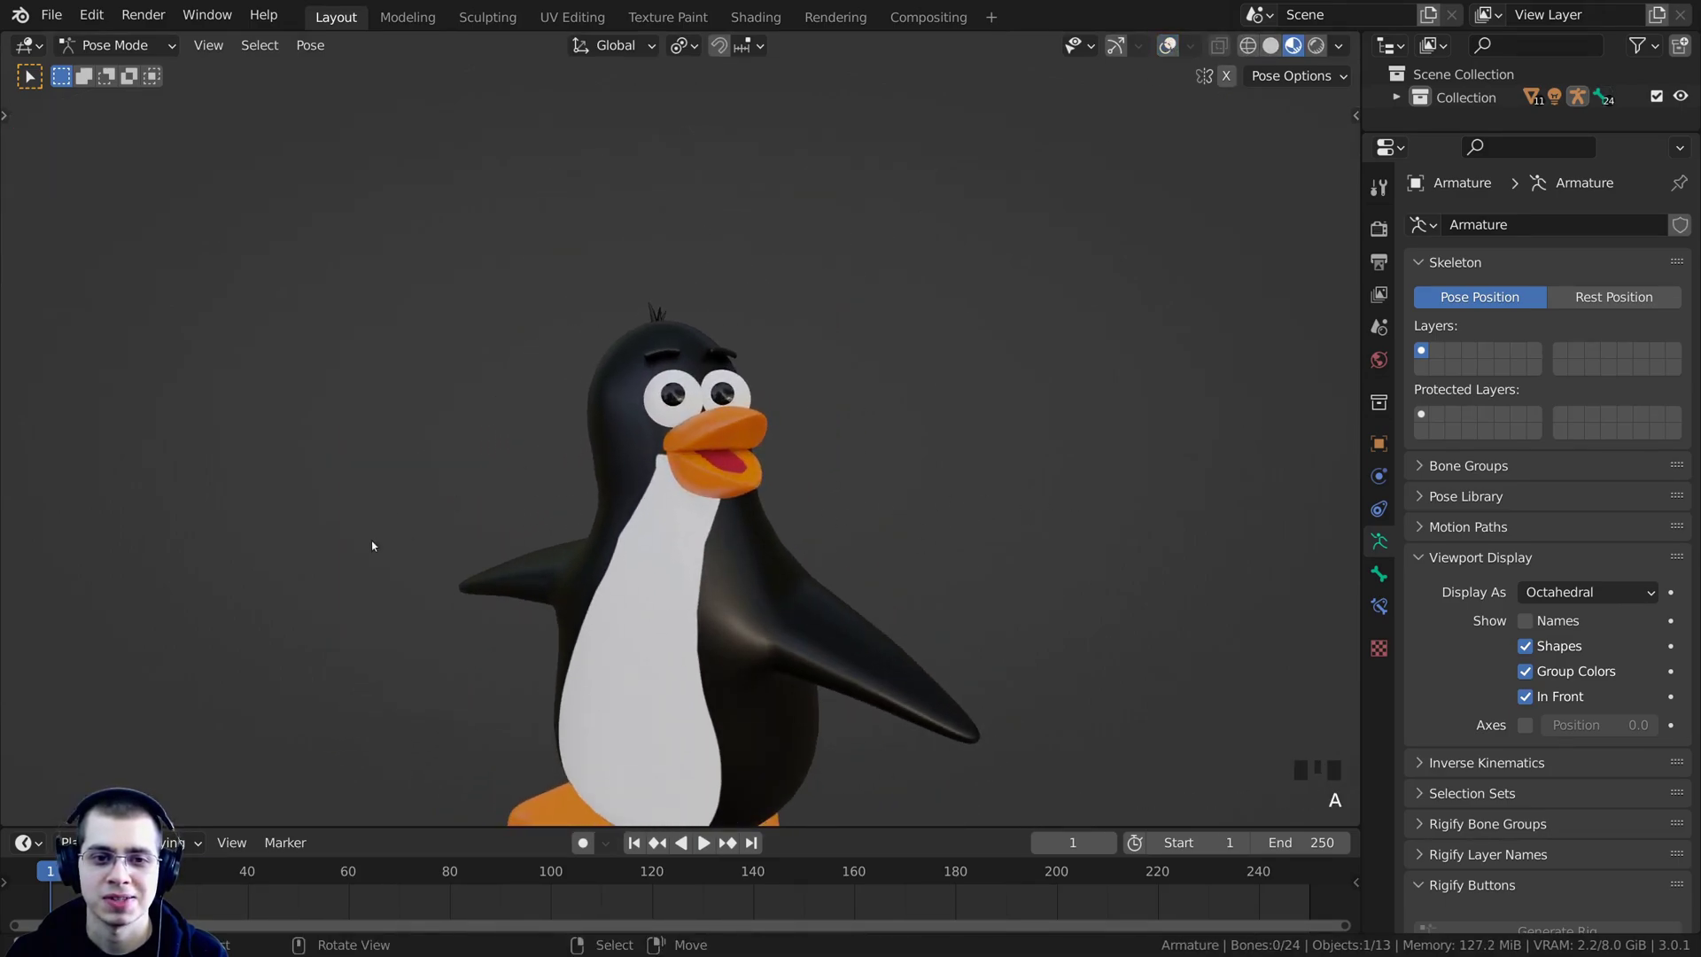
key(a)
scroll(944, 291, up, 1)
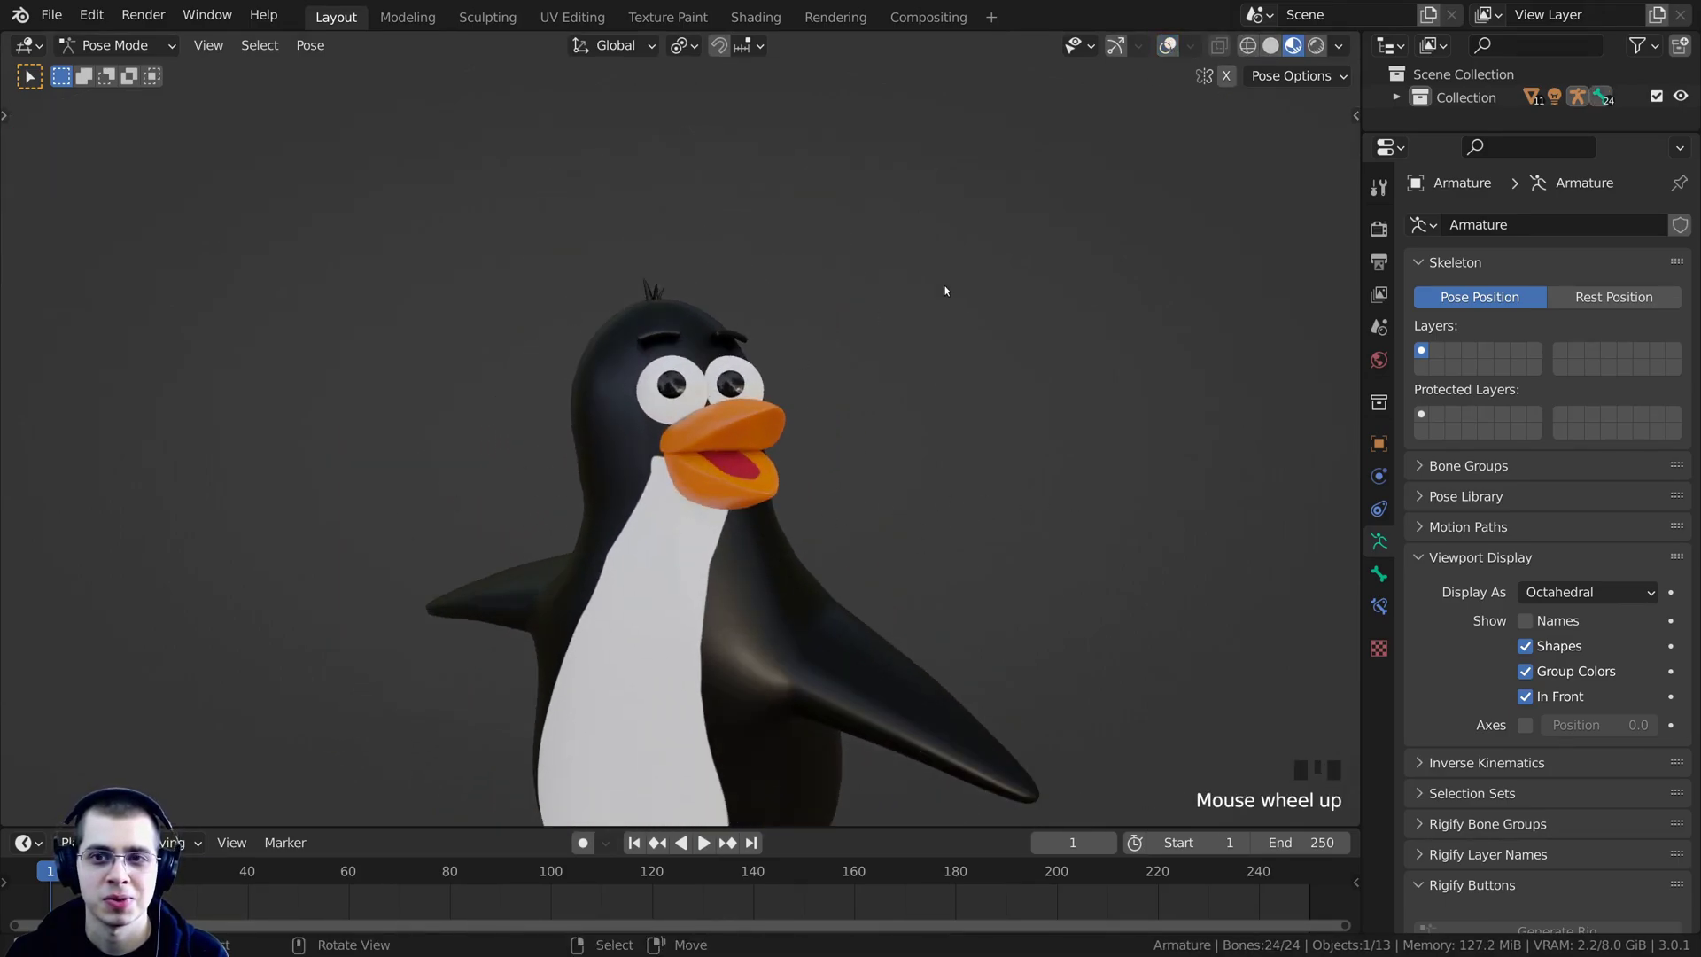
Show the overlays again, select all bones, and clear their rotation and location to restore the rest pose.
click(1168, 45)
key(a)
key(a)
key(a)
middle_drag(534, 464, 617, 396)
key(alt+r)
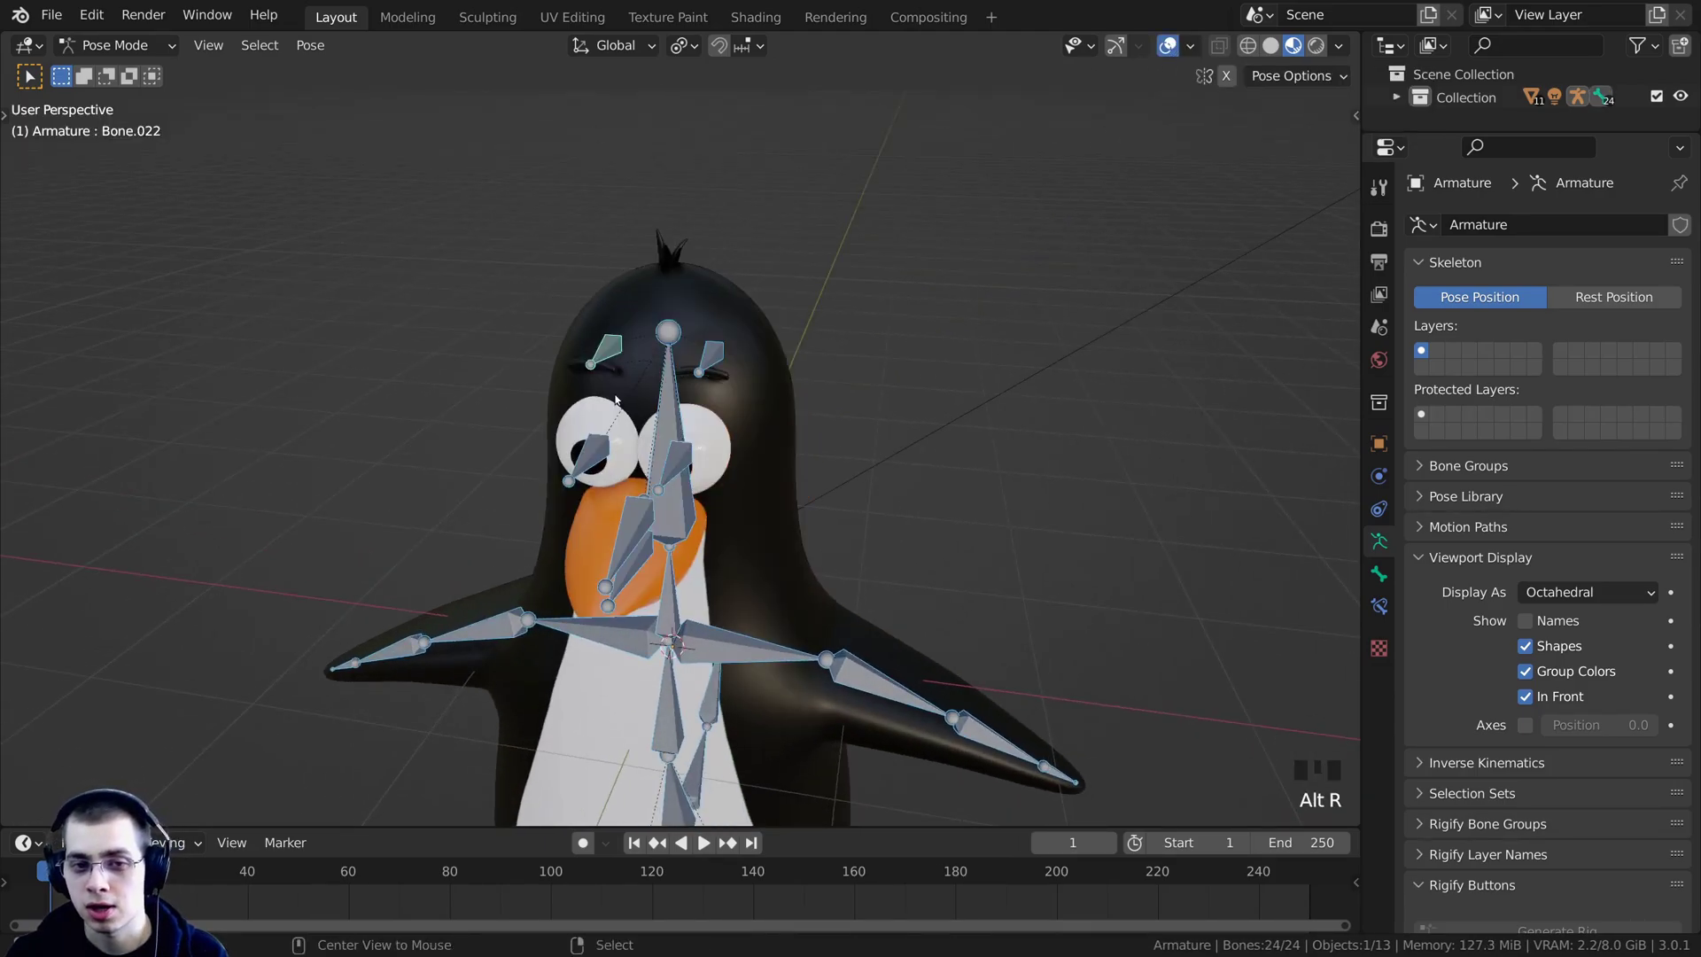
key(alt+g)
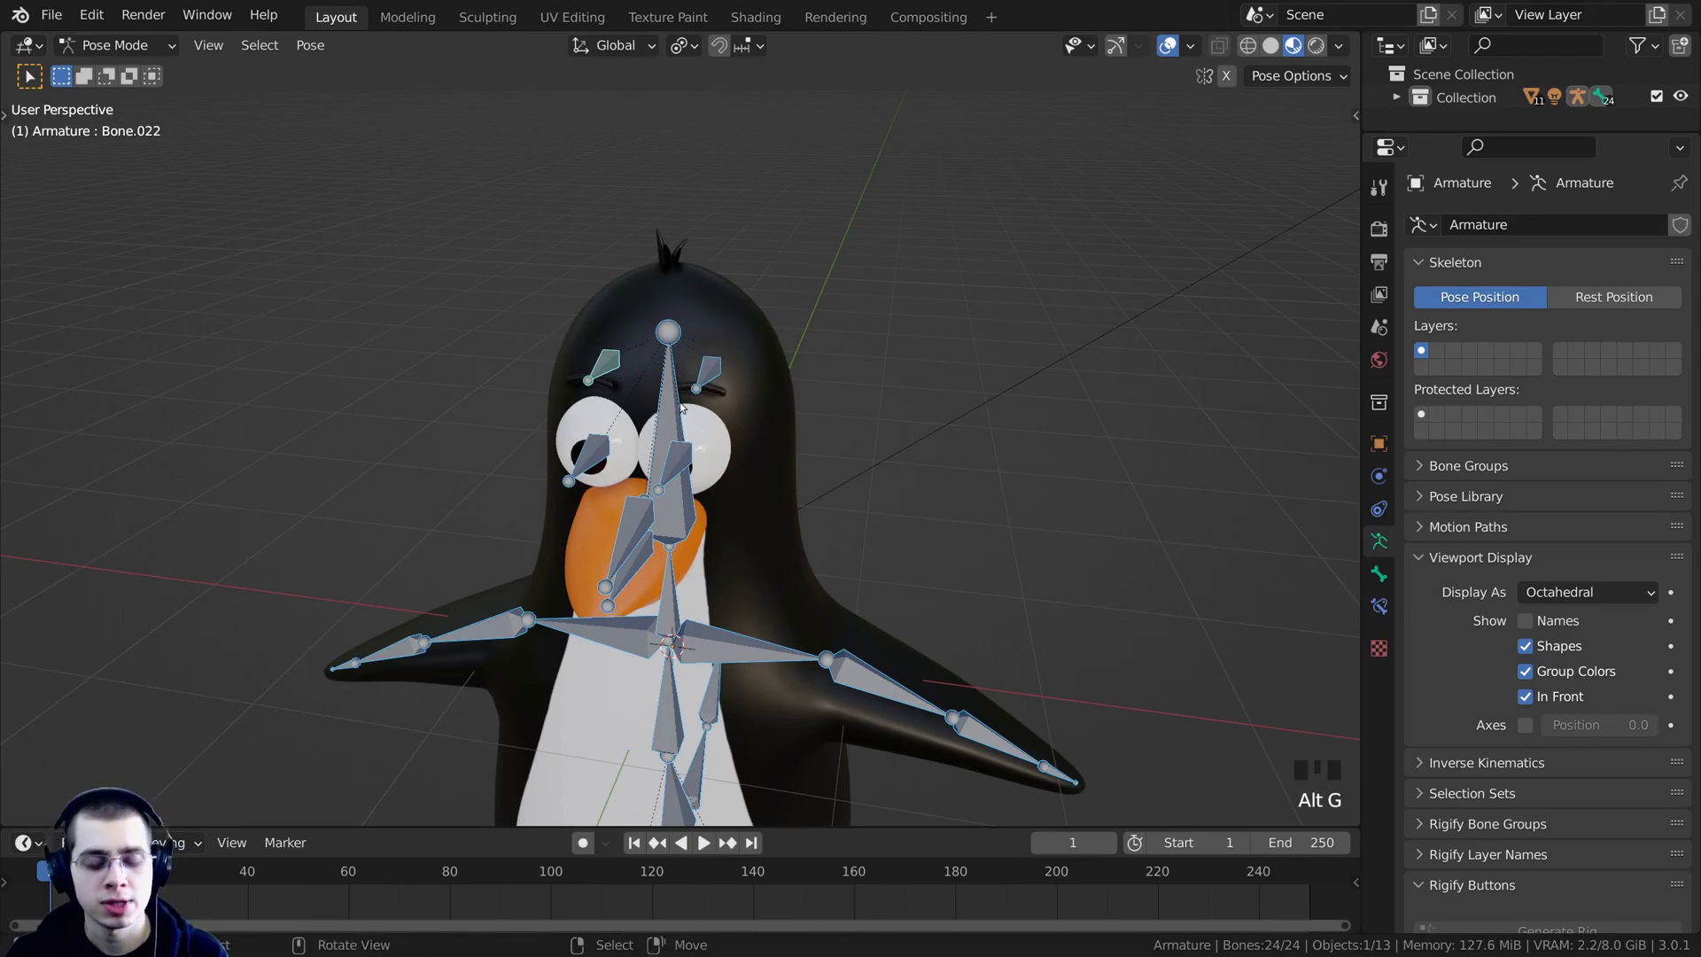
Set the transform pivot point to Individual Origins.
shift+middle_drag(693, 215, 691, 142)
middle_drag(620, 301, 700, 292)
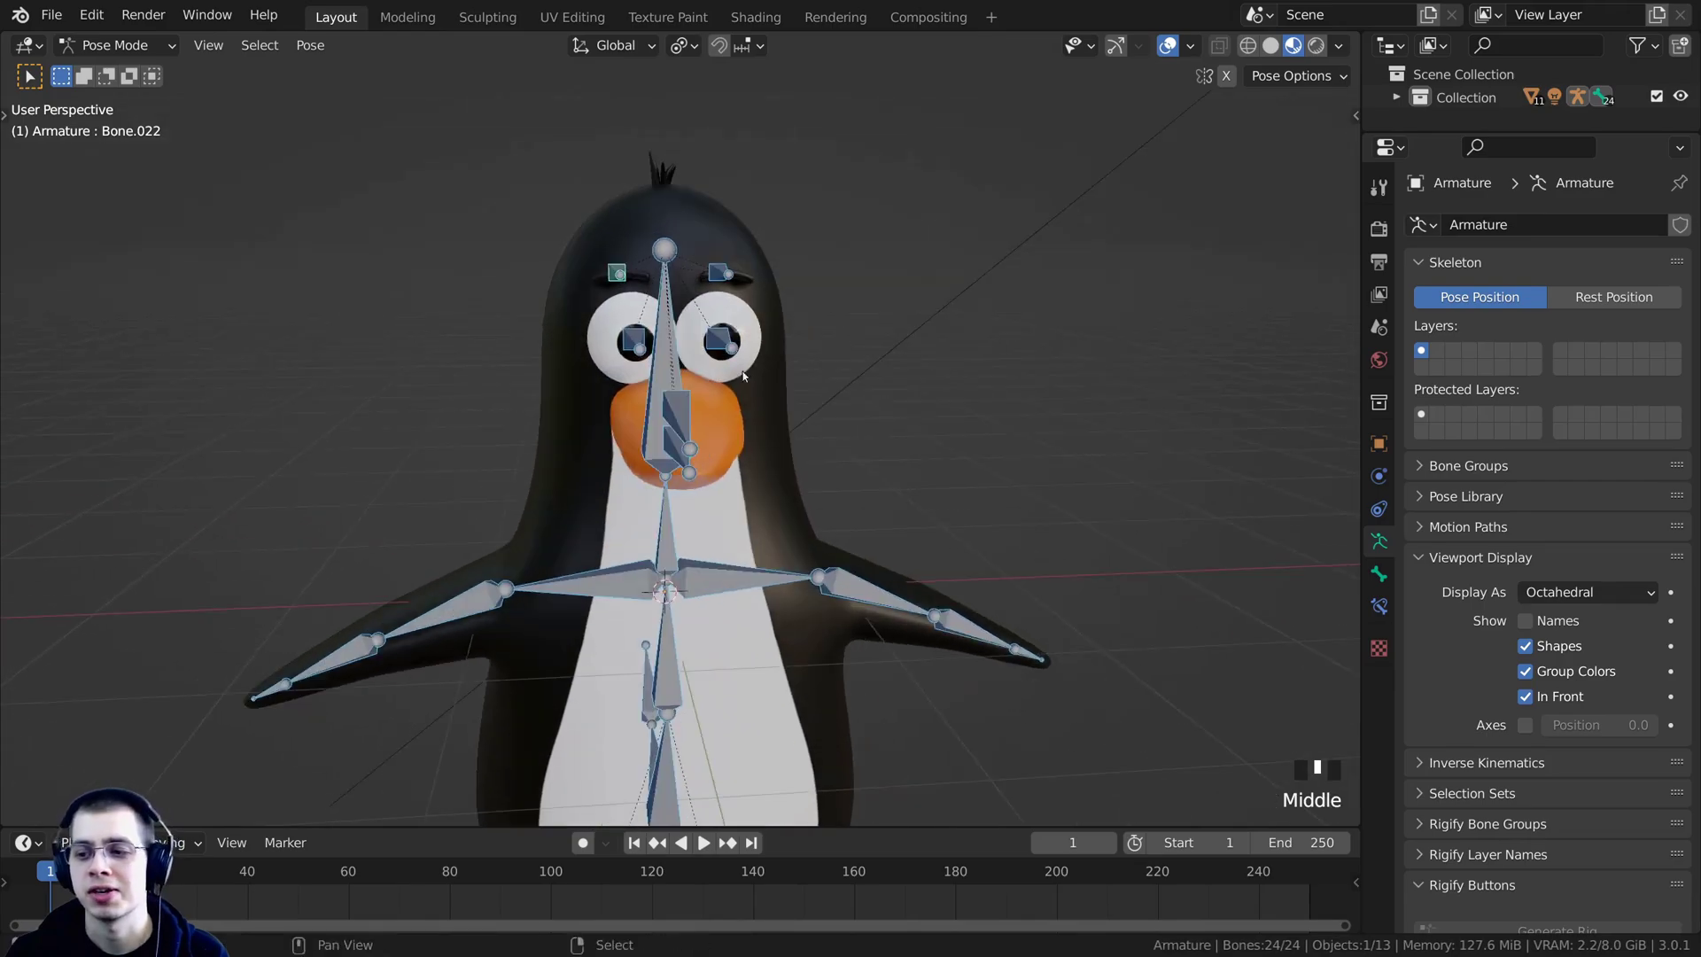
scroll(620, 354, down, 1)
shift+middle_drag(618, 354, 615, 196)
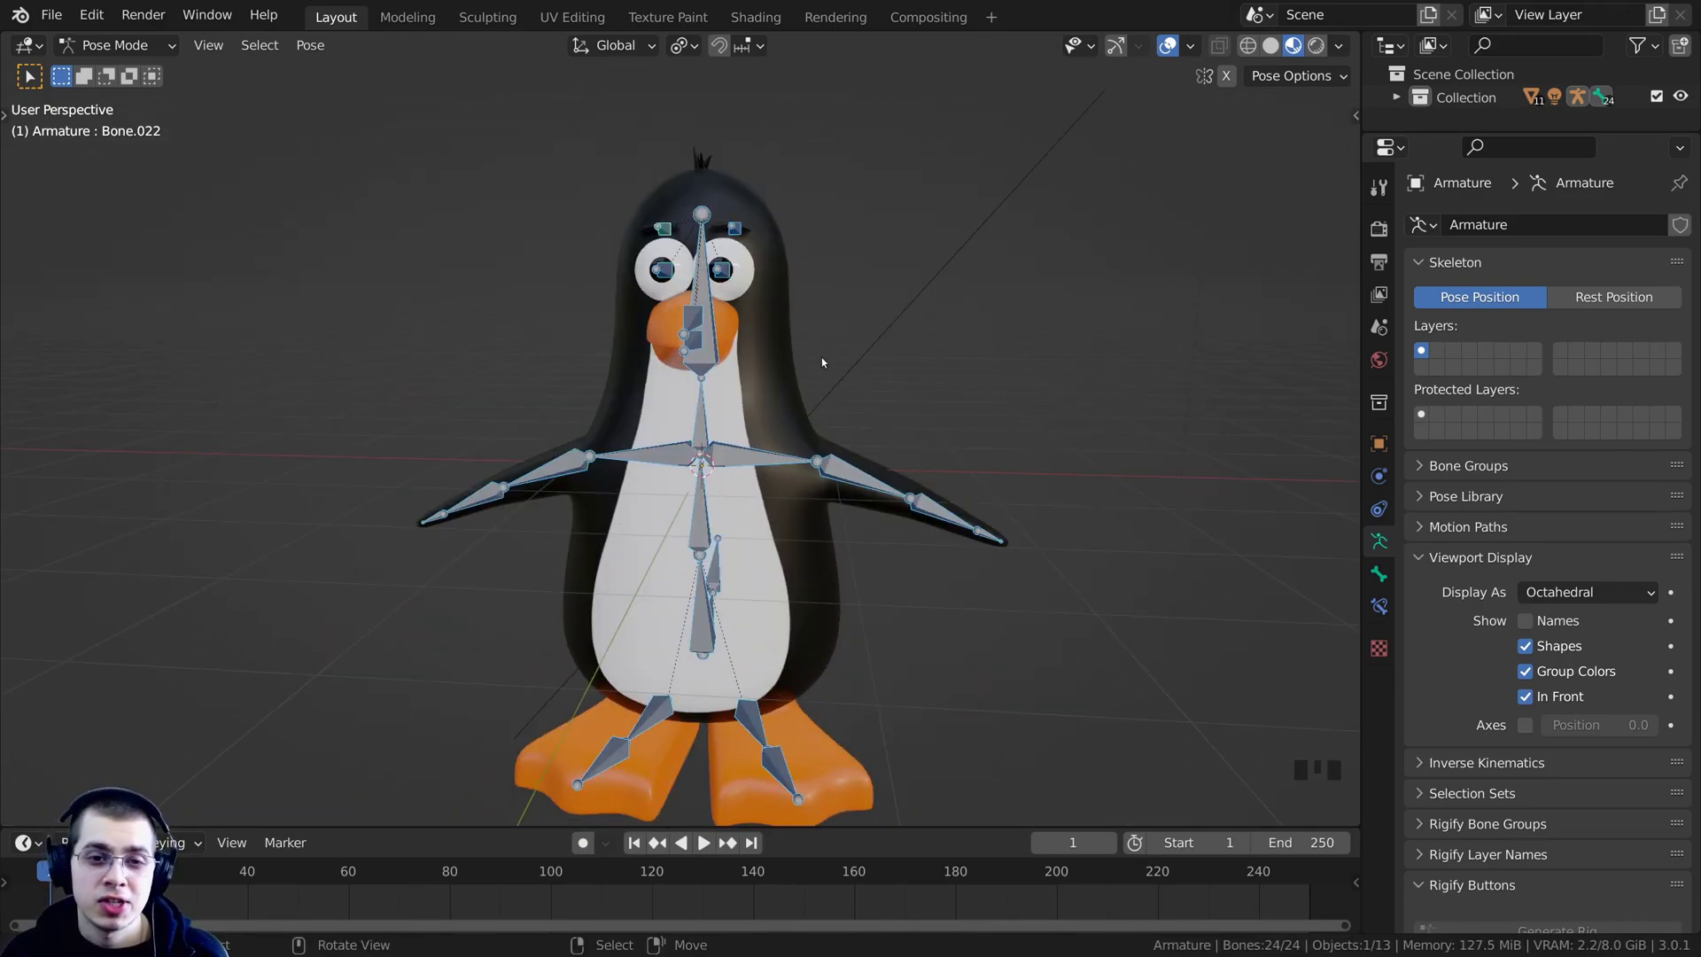
middle_drag(465, 332, 618, 238)
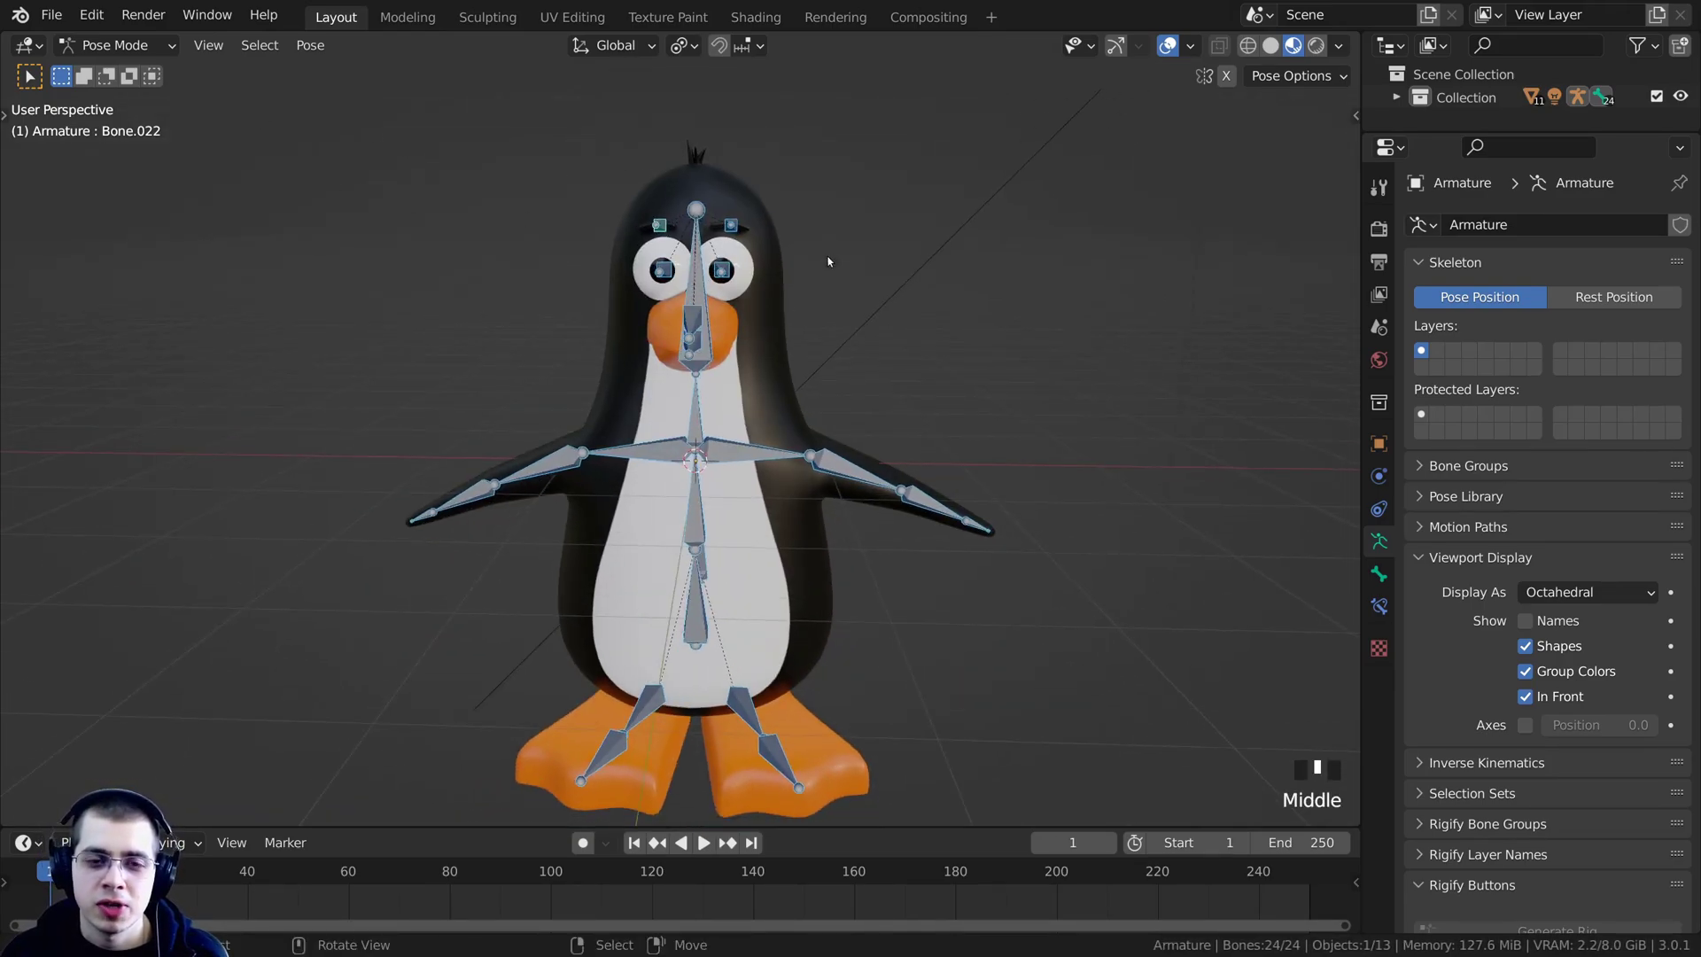
middle_drag(680, 409, 530, 22)
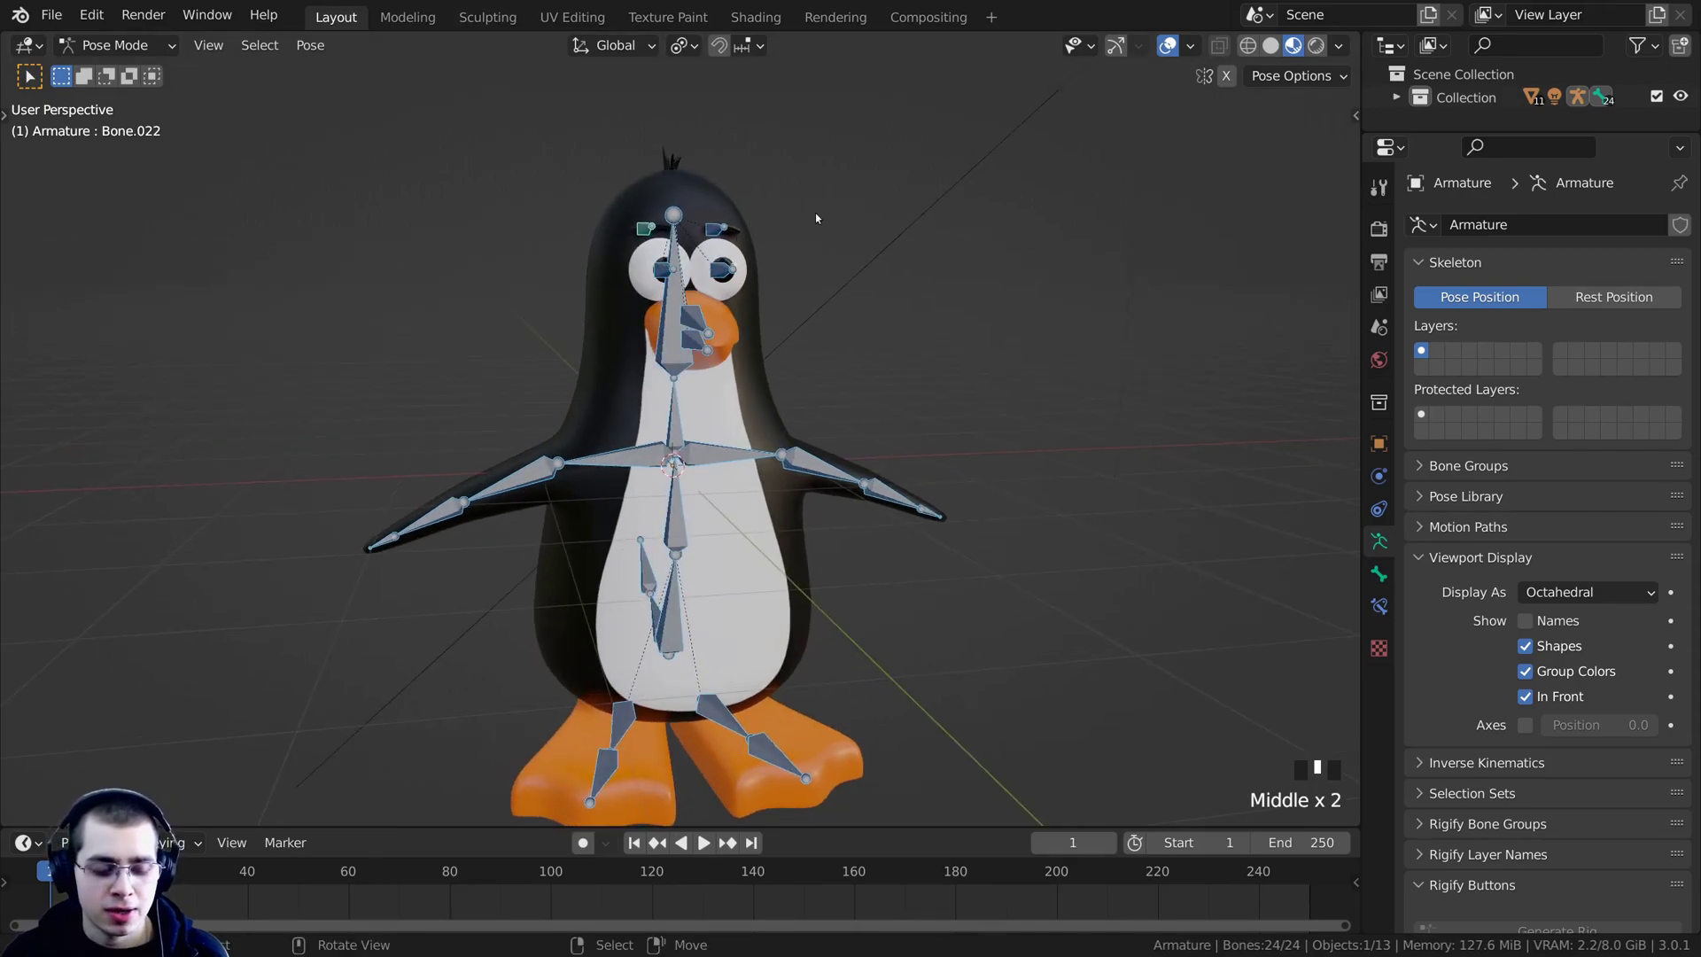
click(684, 46)
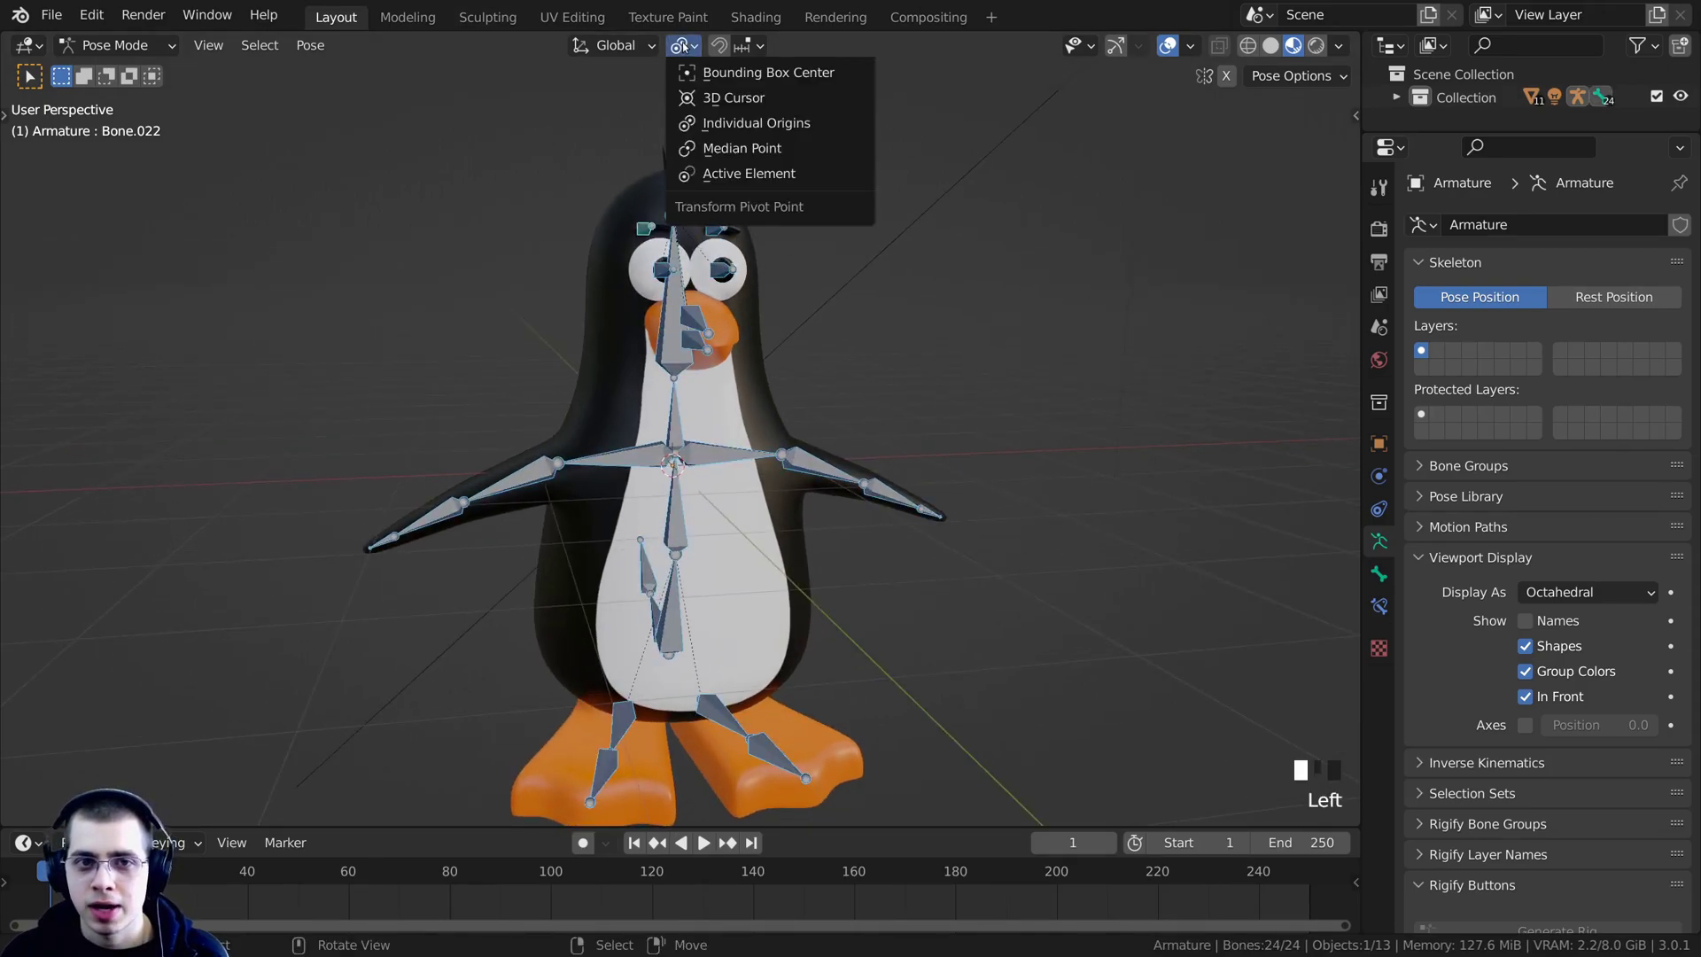
click(757, 124)
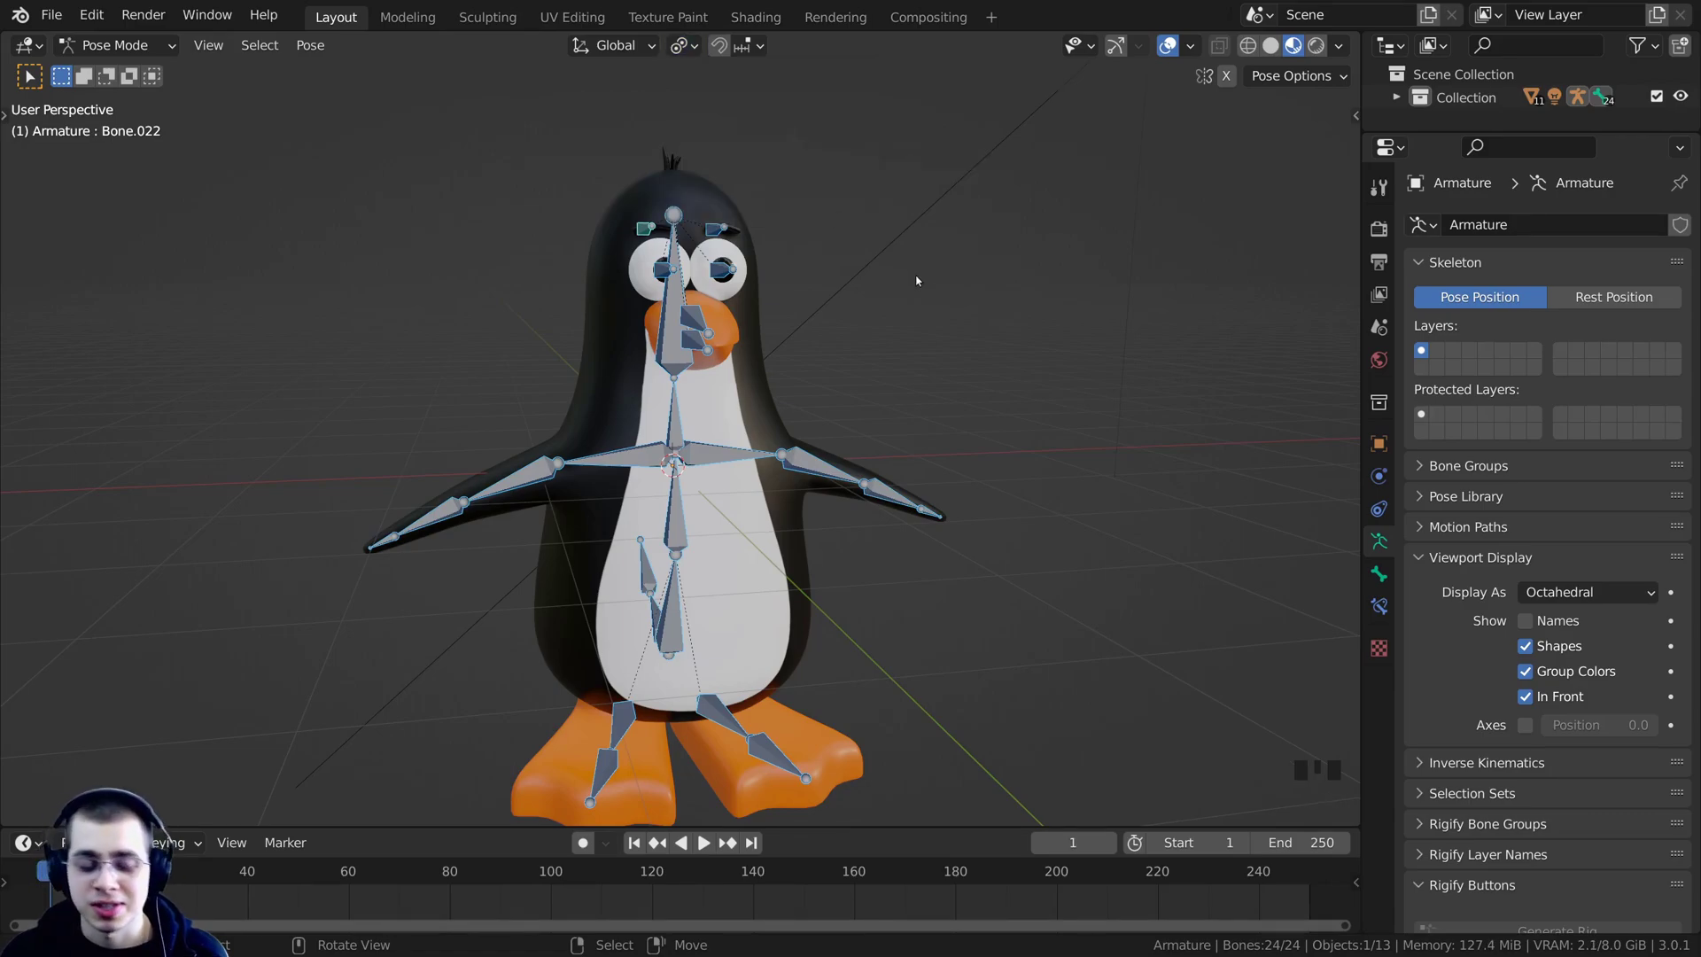
Hide the viewport overlays and try a trackball rotation of all bones around their individual origins.
click(1166, 48)
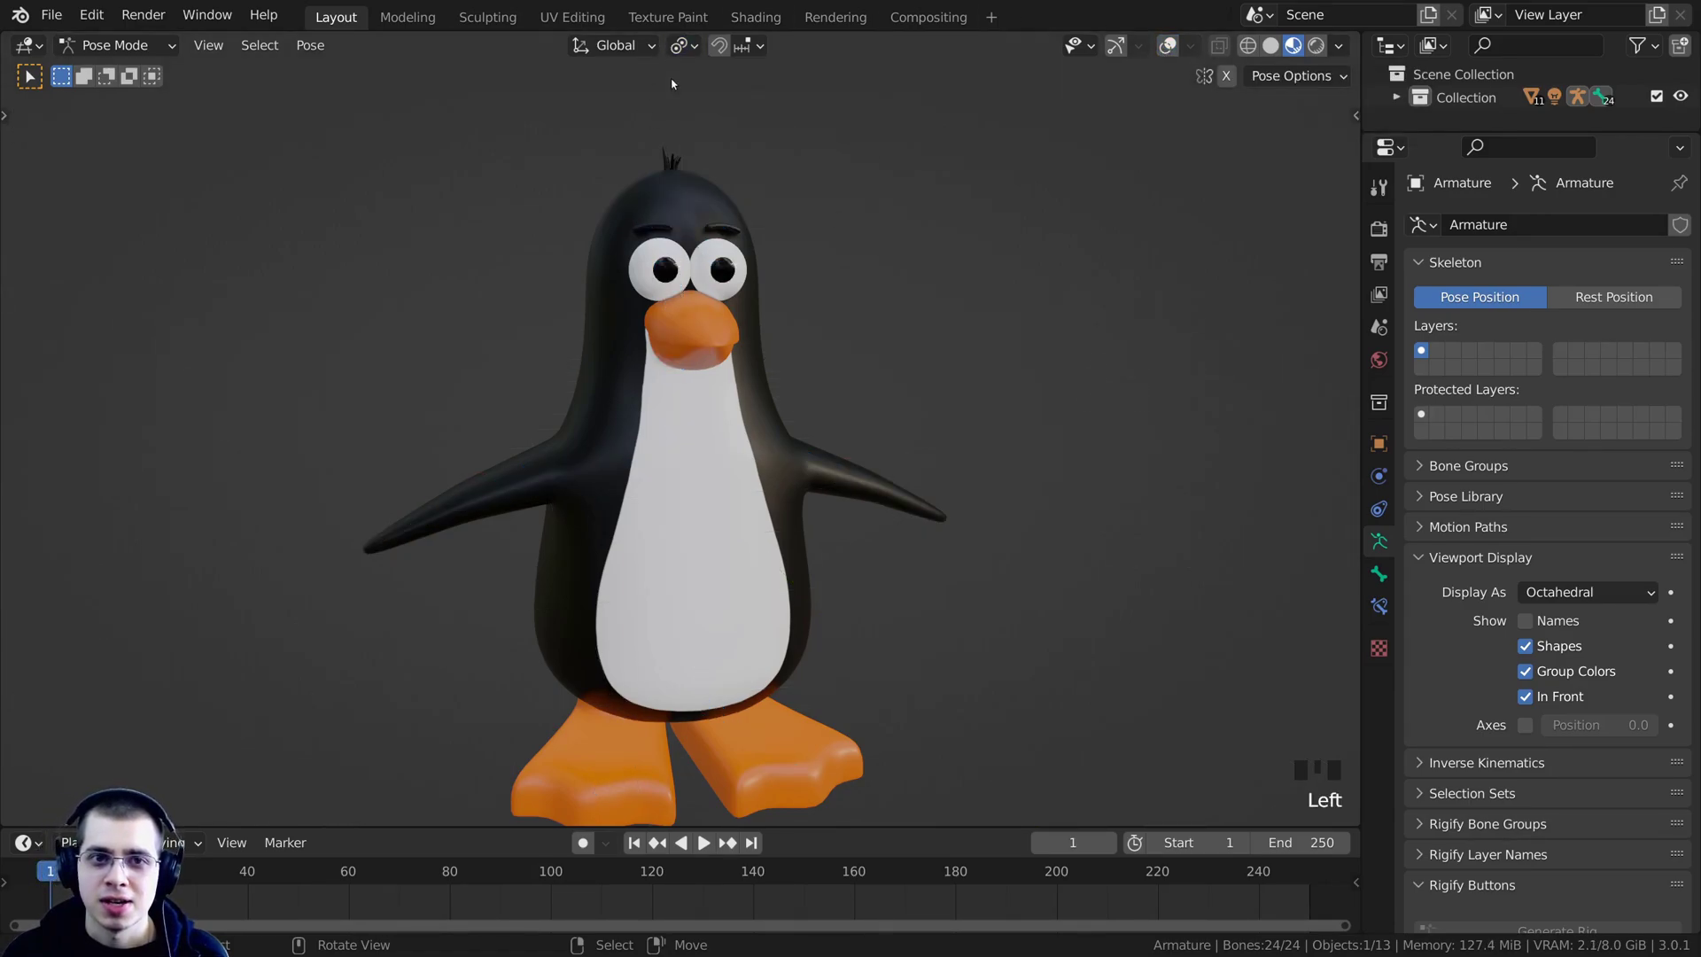
click(684, 46)
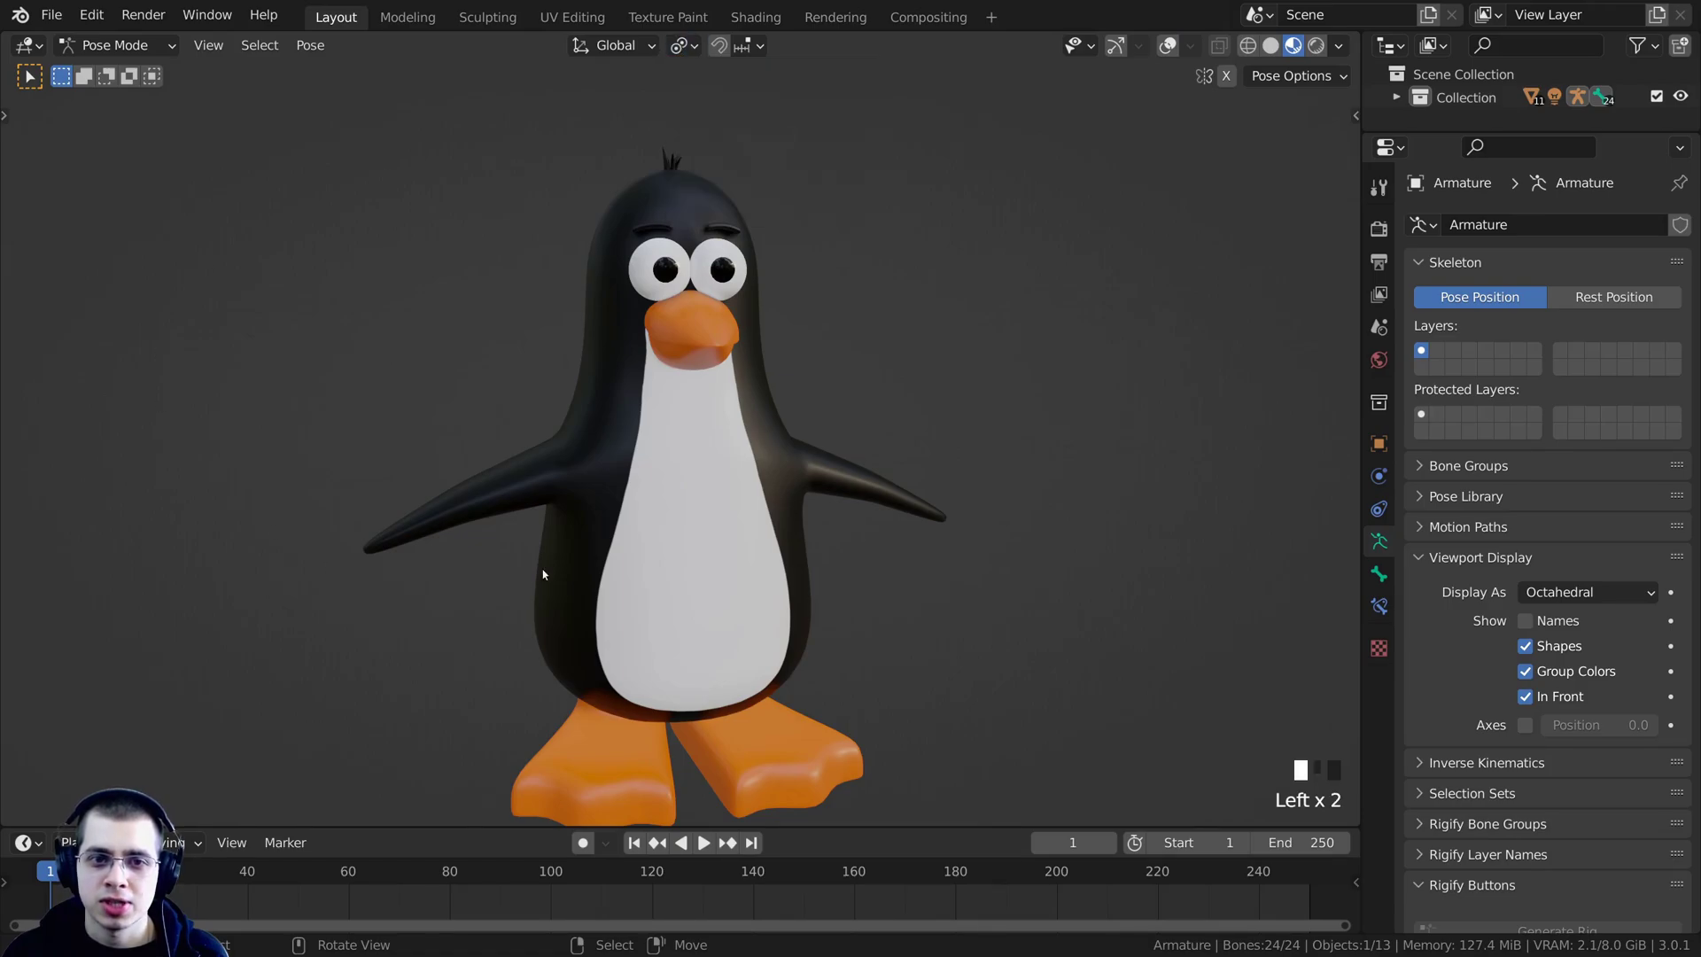
scroll(720, 529, down, 2)
key(r)
key(r)
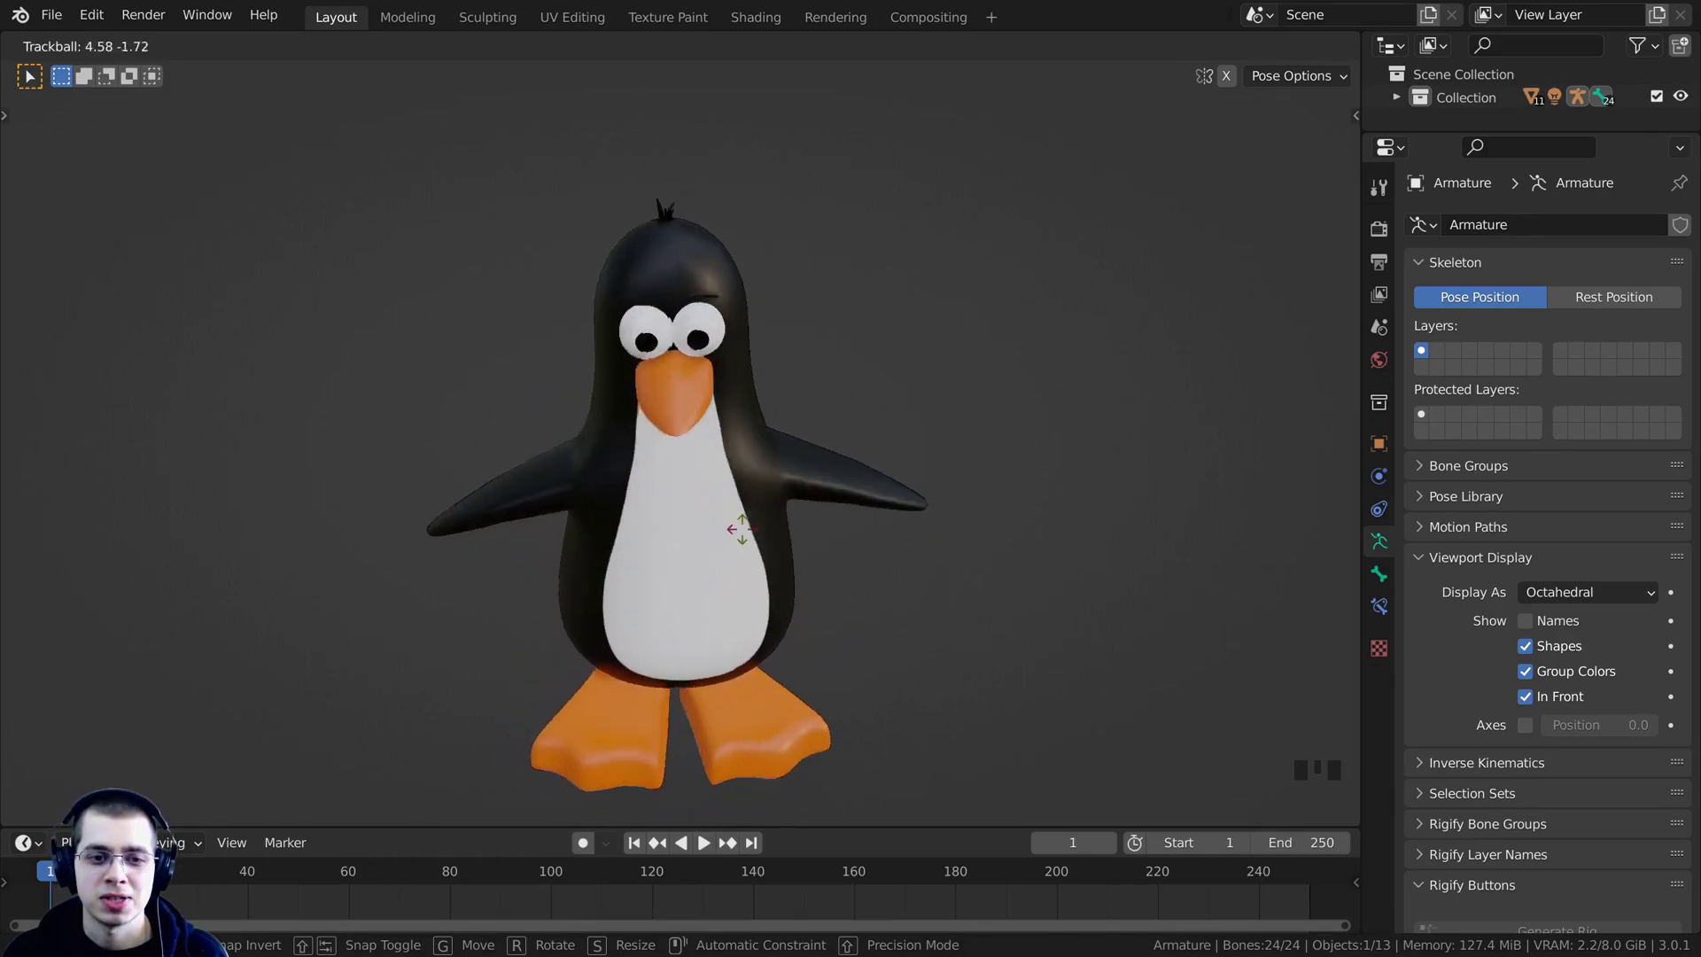
right_click(716, 530)
Try a plain rotation of all bones to bend the whole penguin sideways, and cancel it.
shift+middle_drag(716, 530, 742, 512)
scroll(677, 220, up, 2)
scroll(660, 208, down, 3)
key(r)
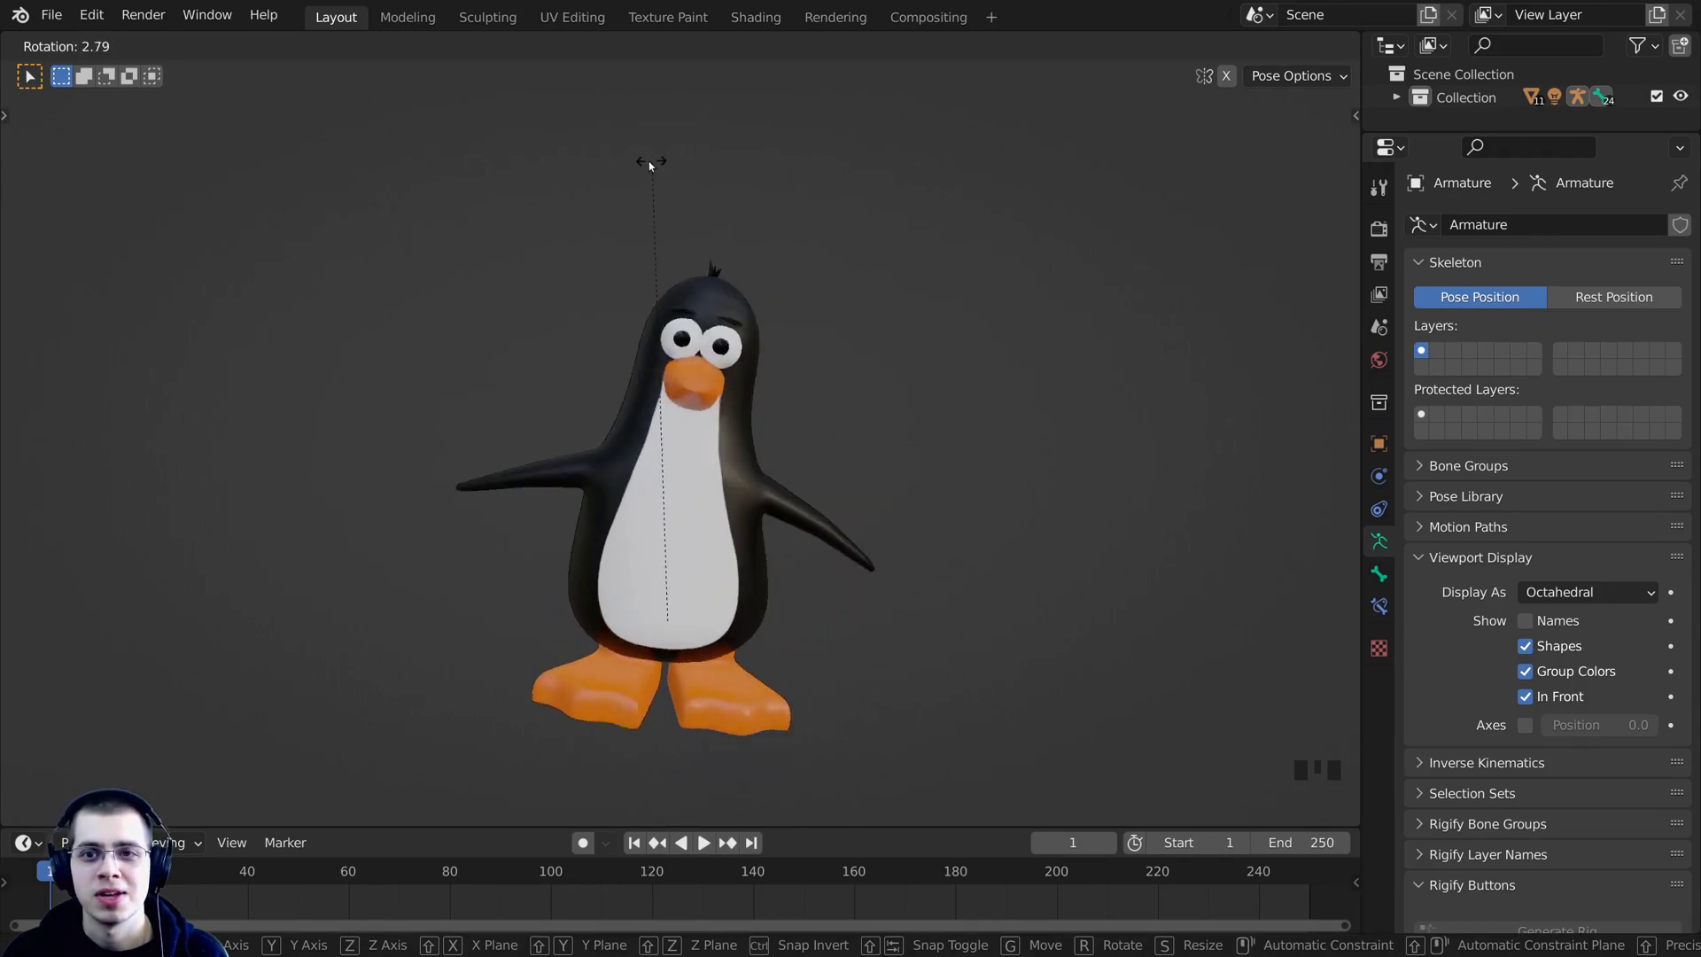
key(Escape)
Show the viewport overlays again and switch the armature from Pose Mode to Object Mode.
click(1166, 48)
middle_drag(673, 298, 615, 275)
shift+middle_drag(615, 275, 633, 255)
click(122, 47)
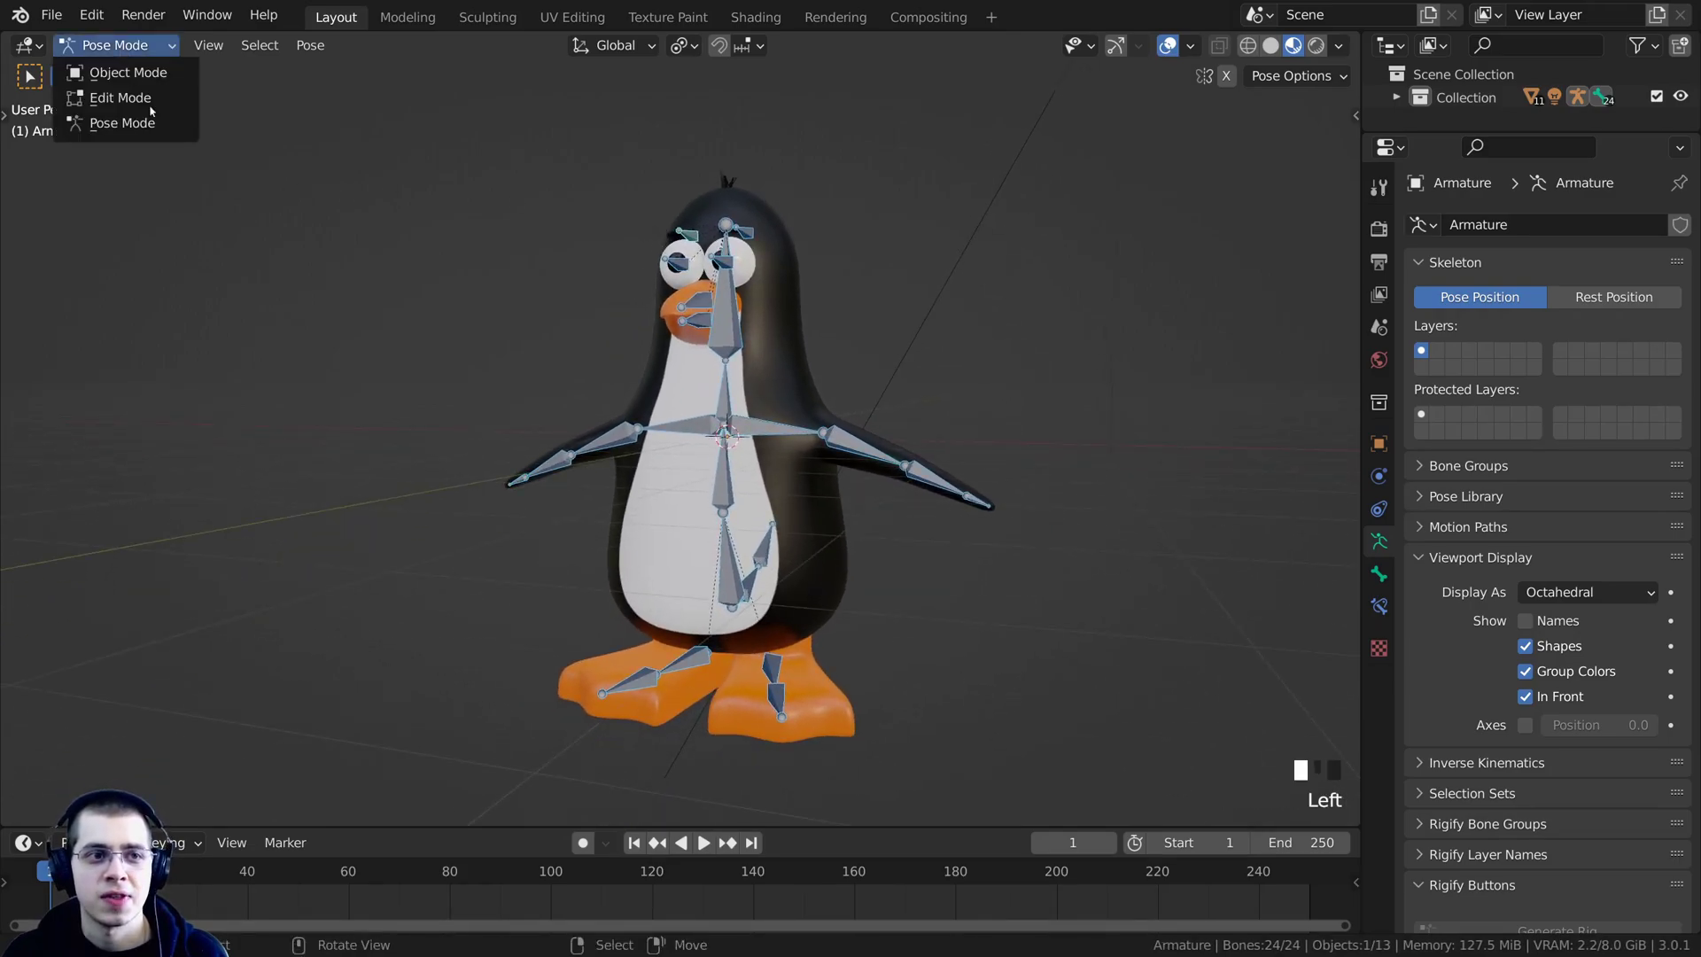
click(135, 72)
shift+middle_drag(801, 316, 762, 283)
middle_drag(762, 283, 777, 292)
Deselect everything and save the Penguin.blend file.
key(a)
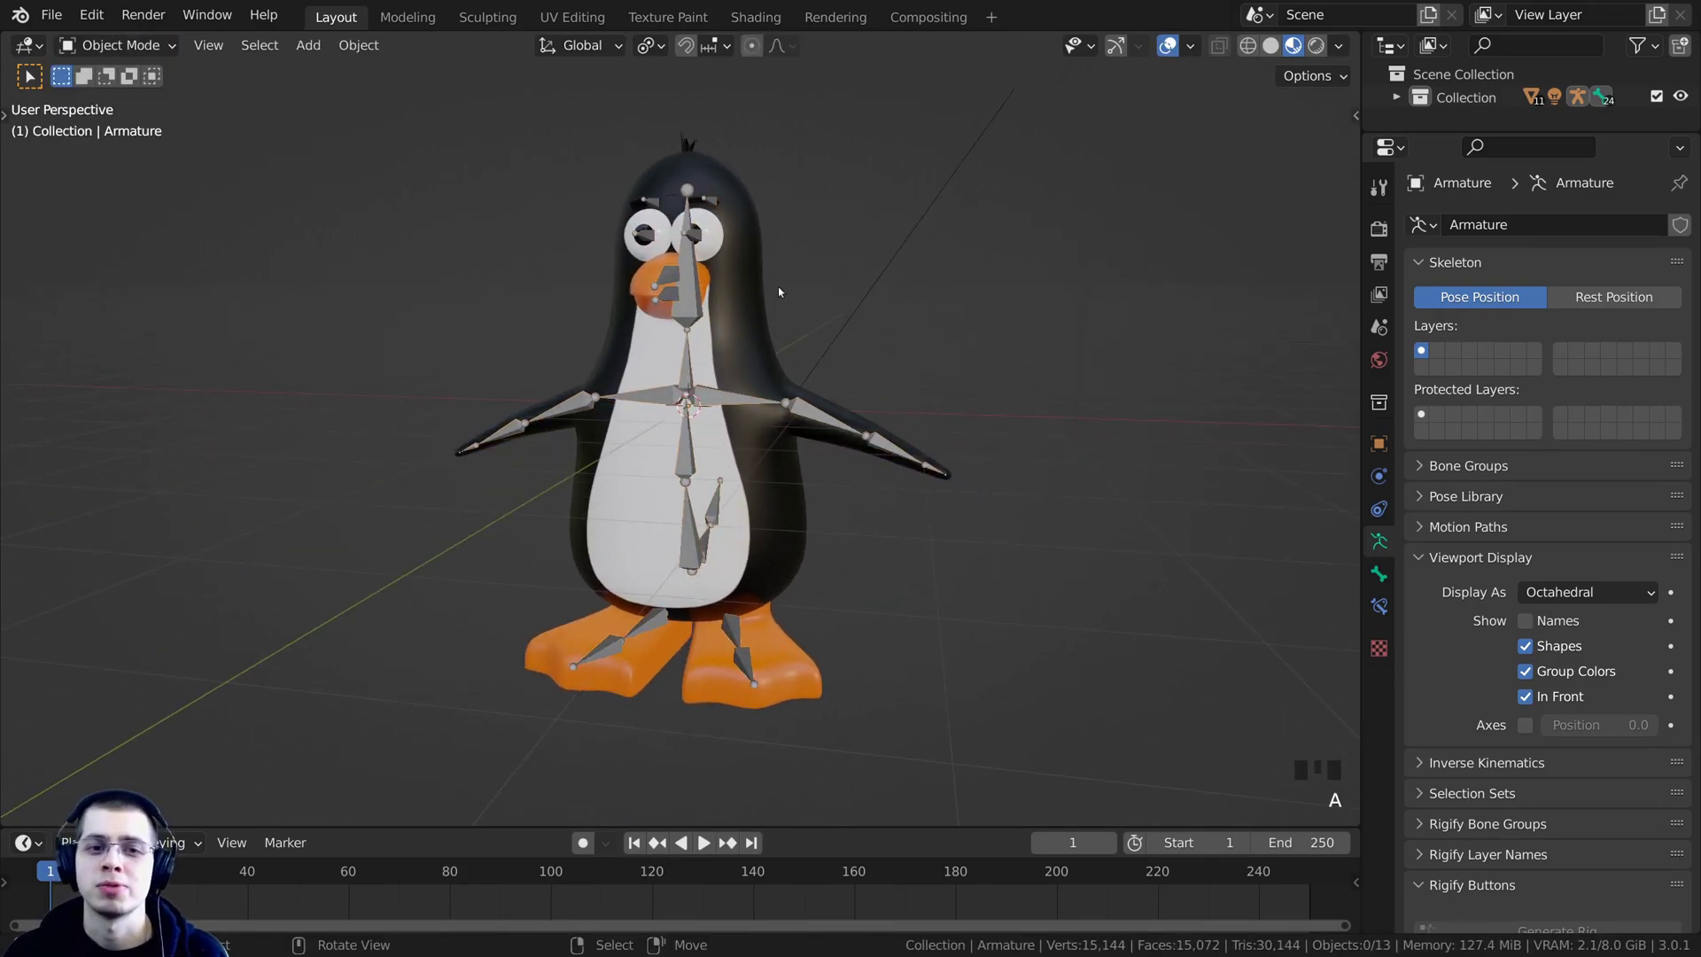
scroll(780, 292, up, 2)
key(ctrl+s)
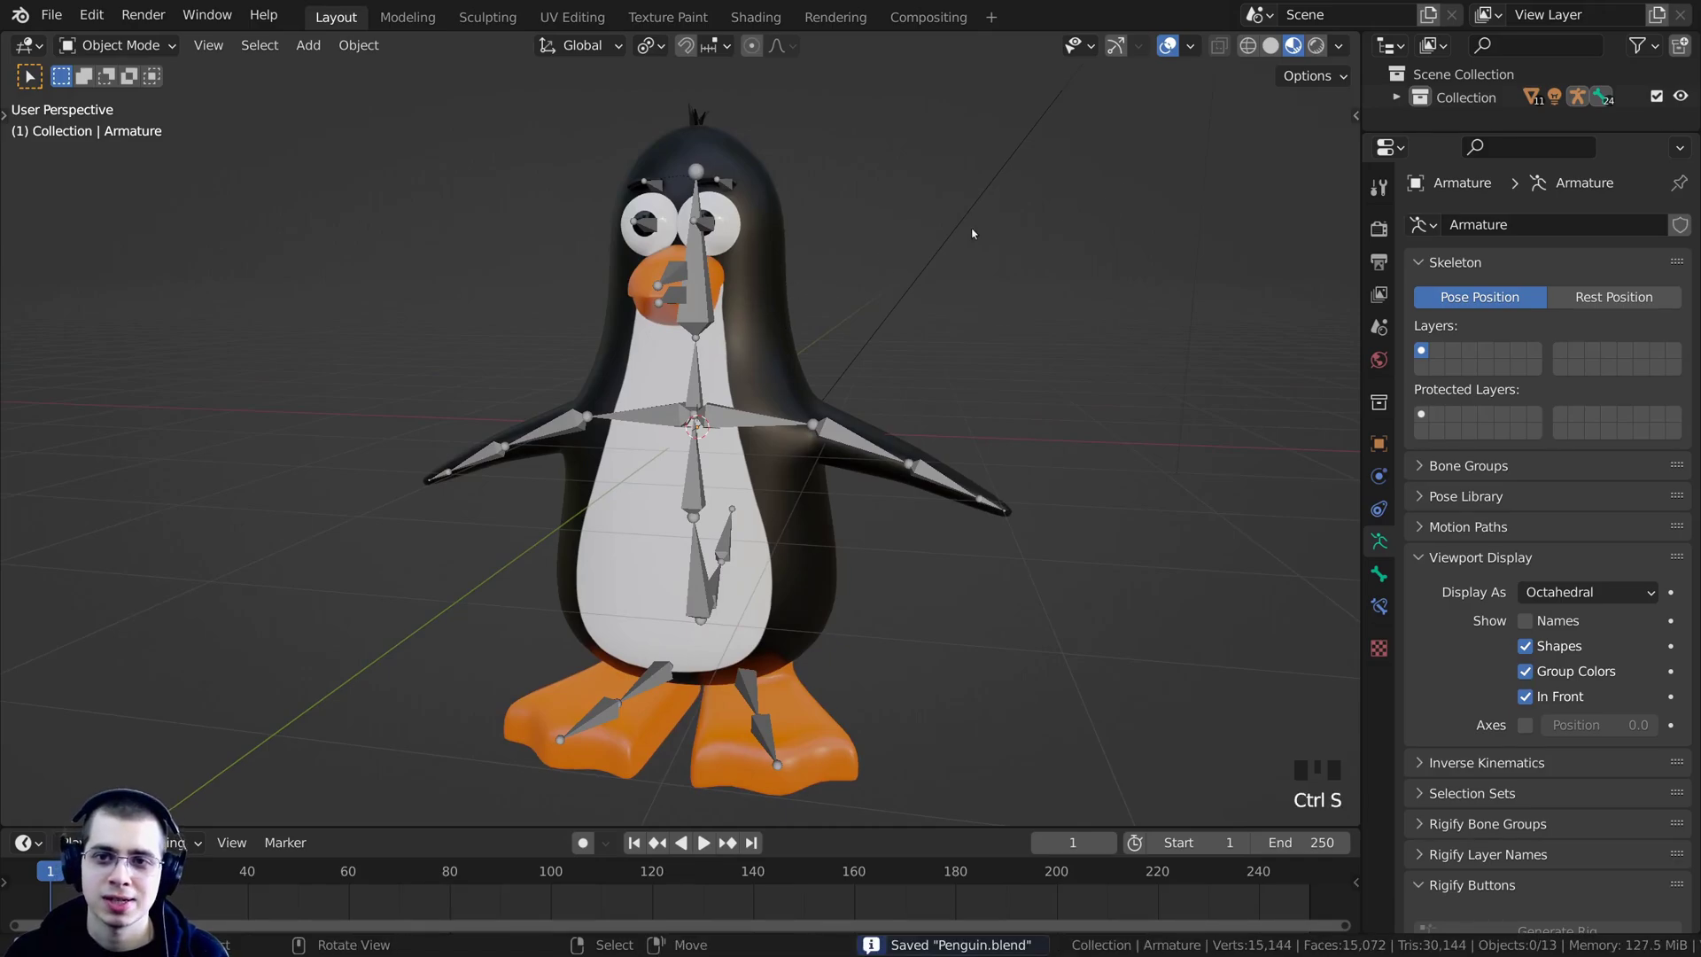
shift+middle_drag(972, 236, 937, 273)
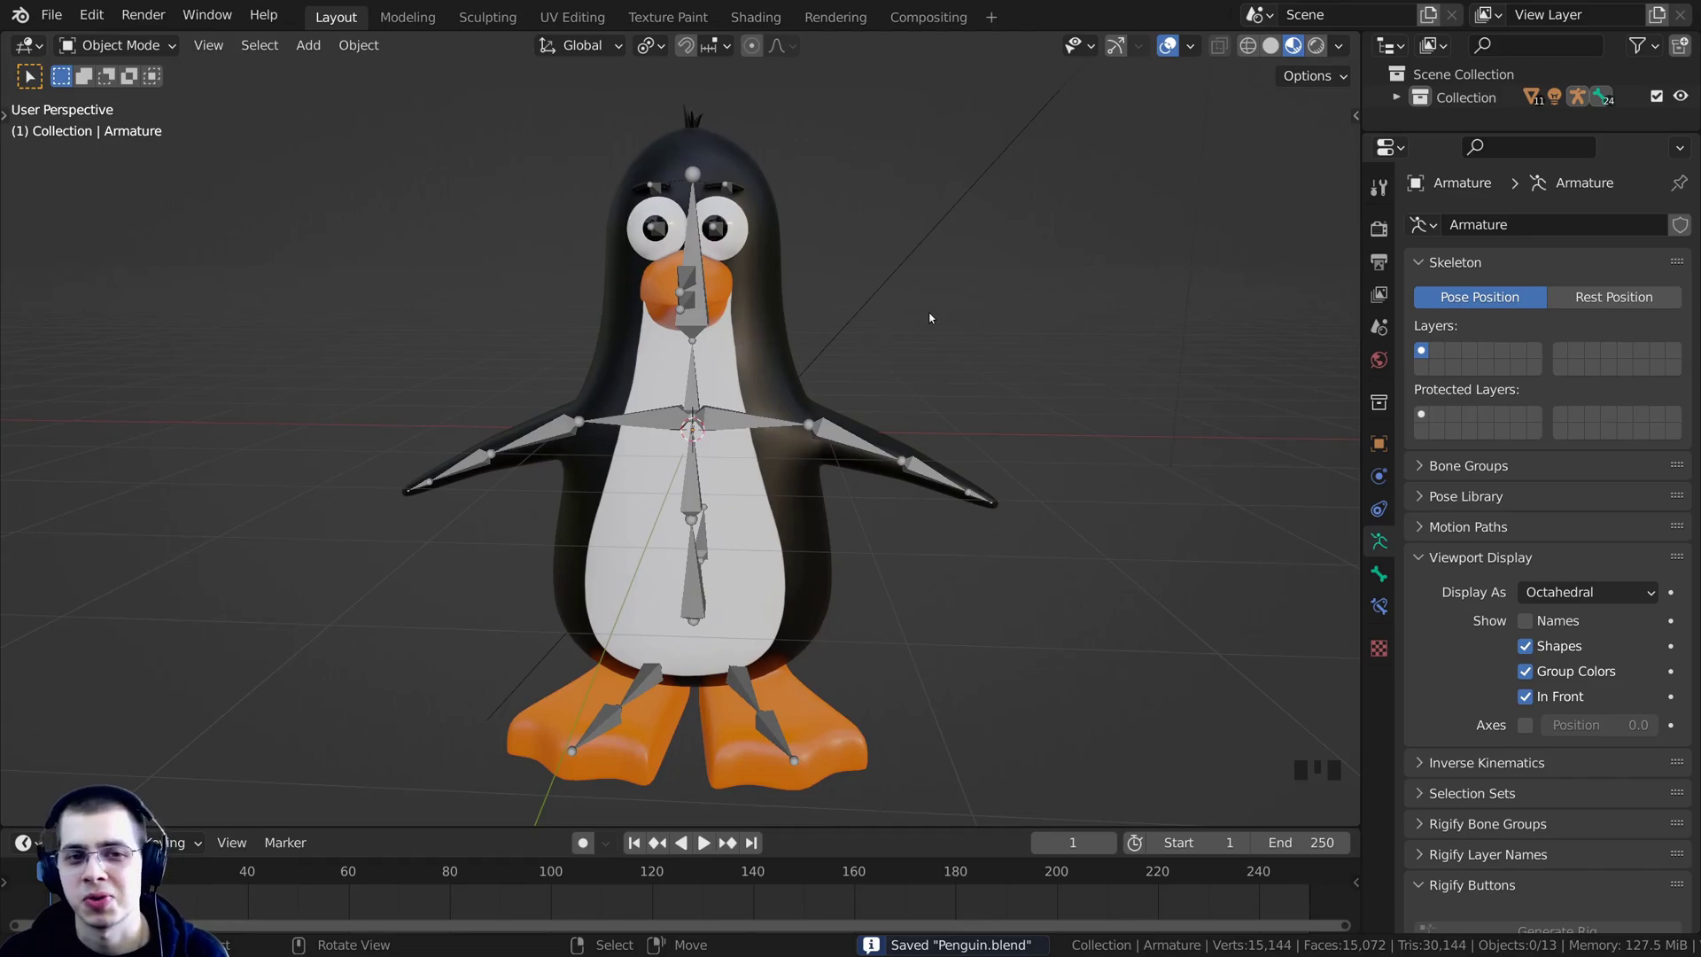
shift+middle_drag(930, 311, 986, 296)
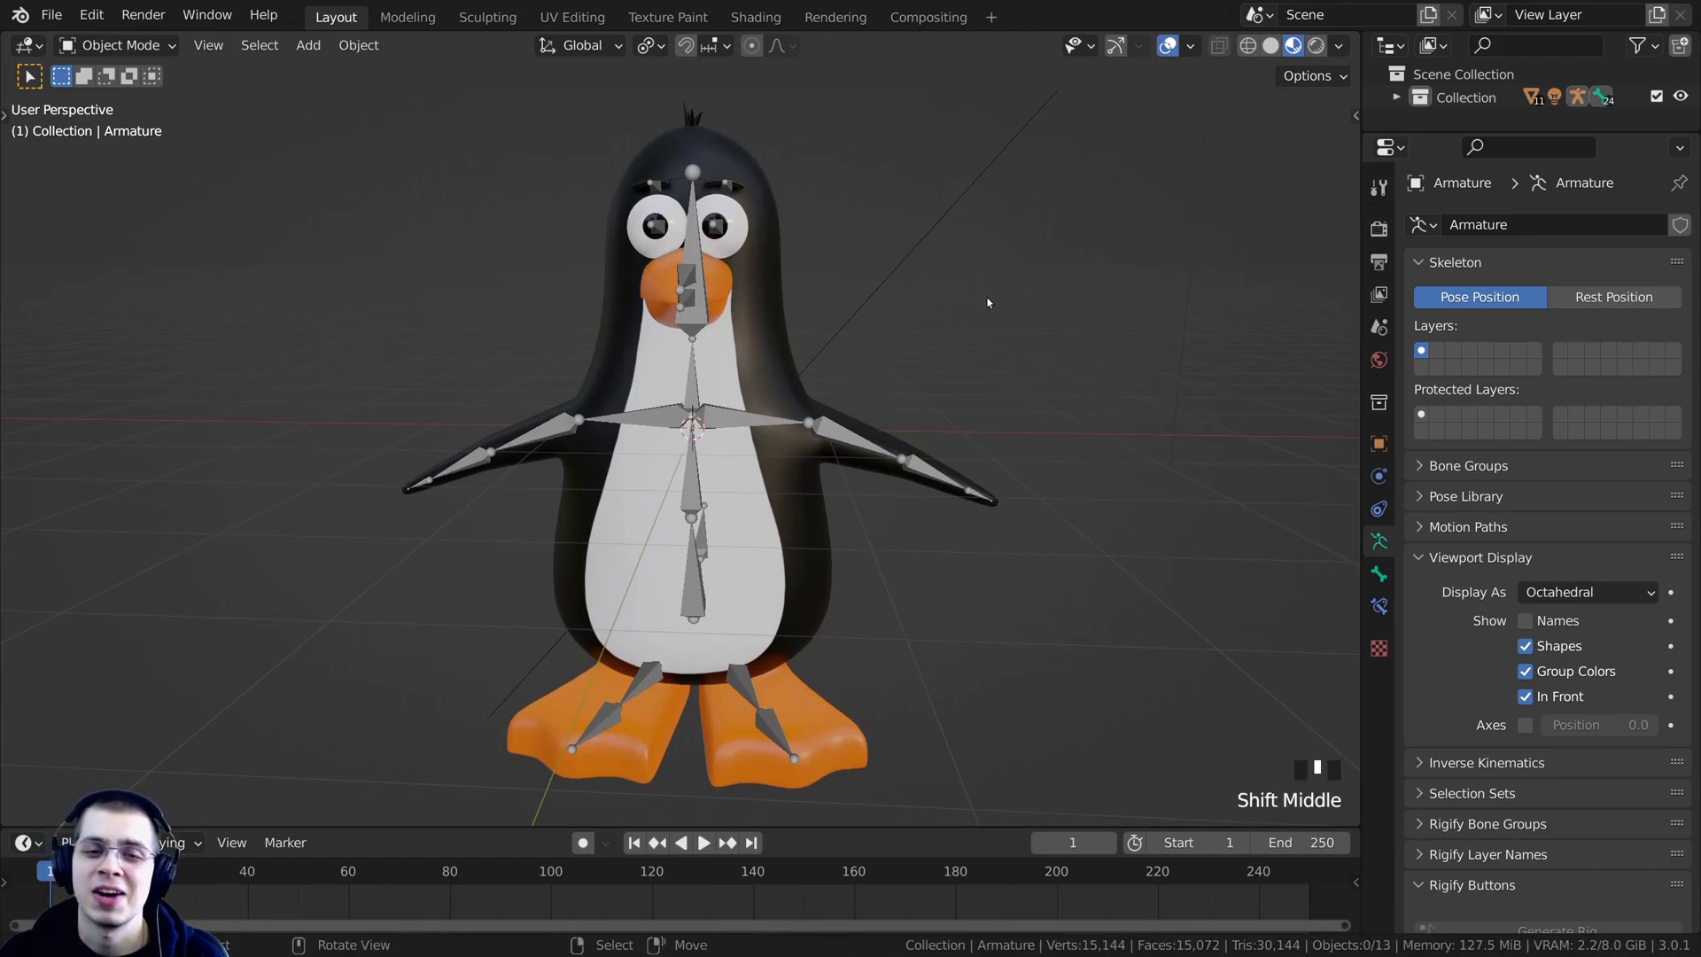
middle_drag(937, 311, 986, 333)
scroll(833, 341, down, 2)
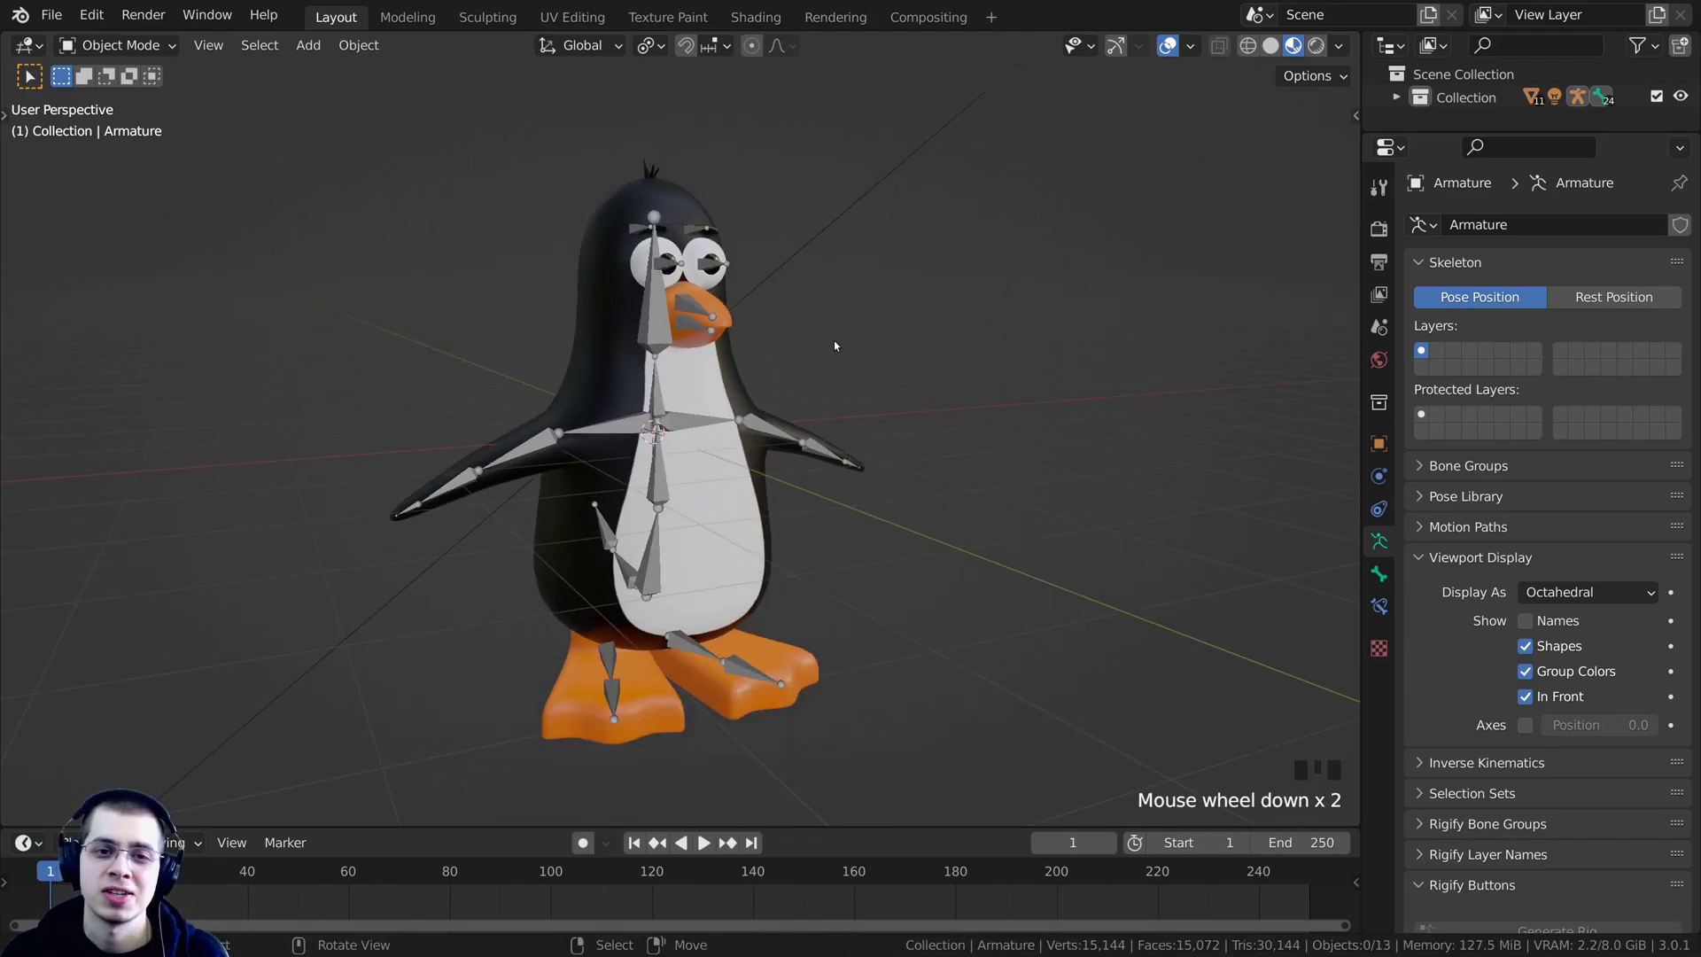
middle_drag(1133, 353, 1042, 352)
scroll(1086, 350, up, 1)
scroll(673, 347, up, 1)
middle_drag(659, 346, 612, 341)
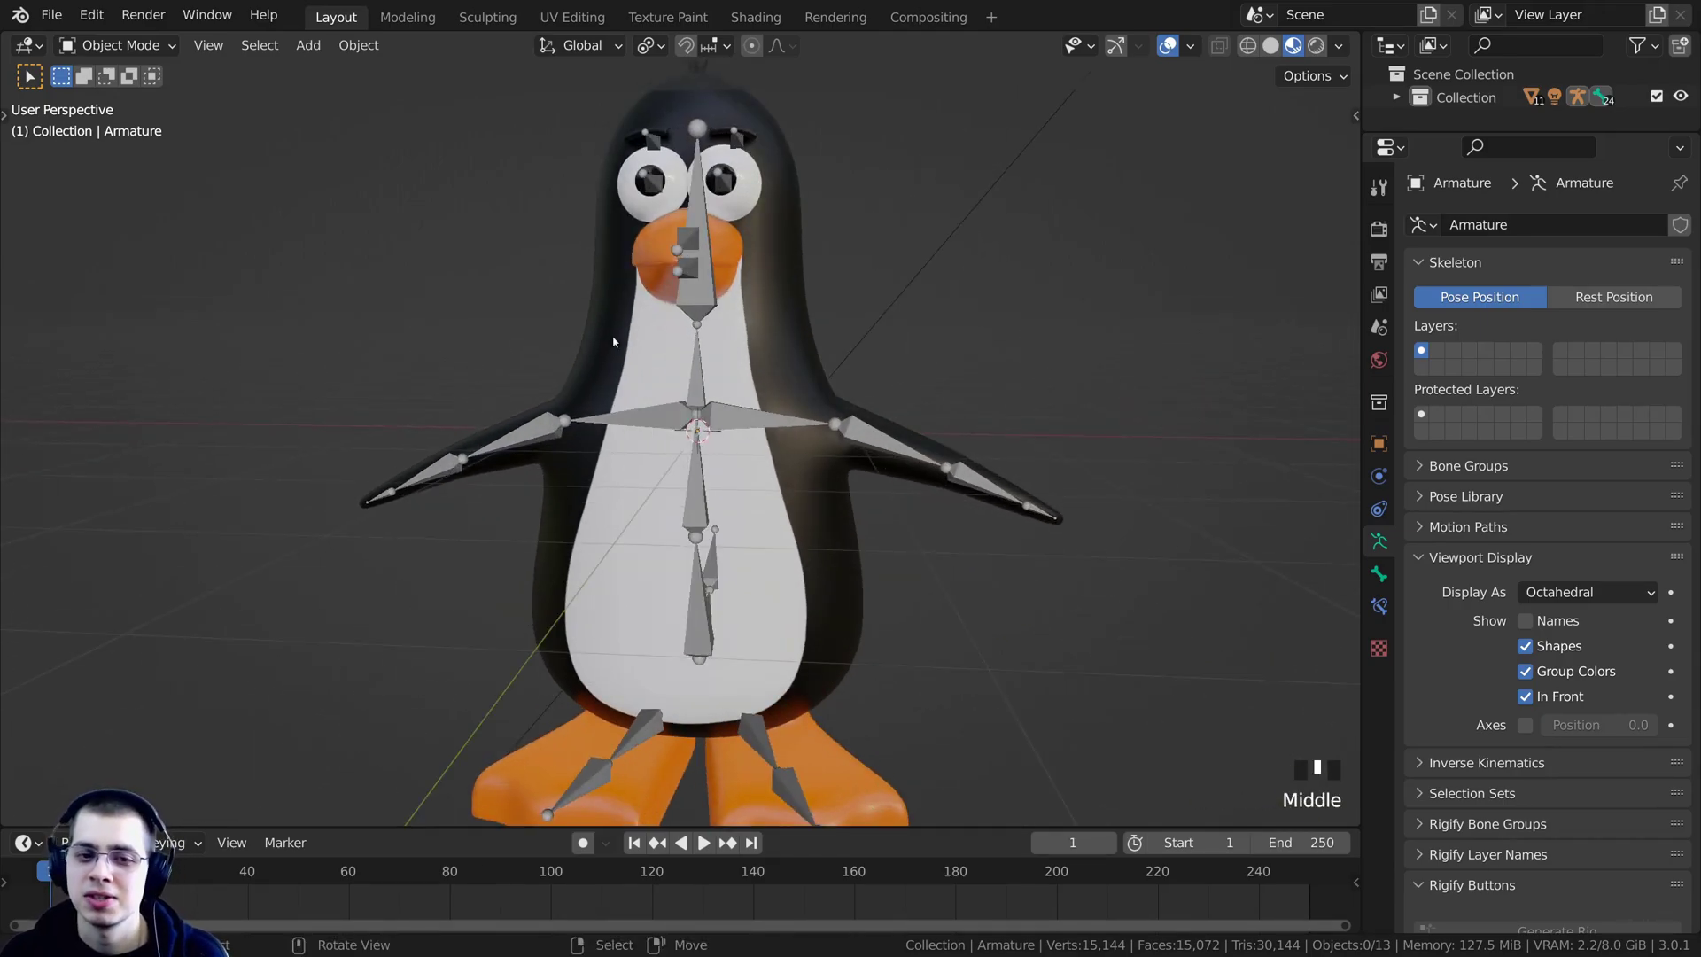
right_click(718, 418)
scroll(722, 421, down, 1)
middle_drag(721, 422, 913, 370)
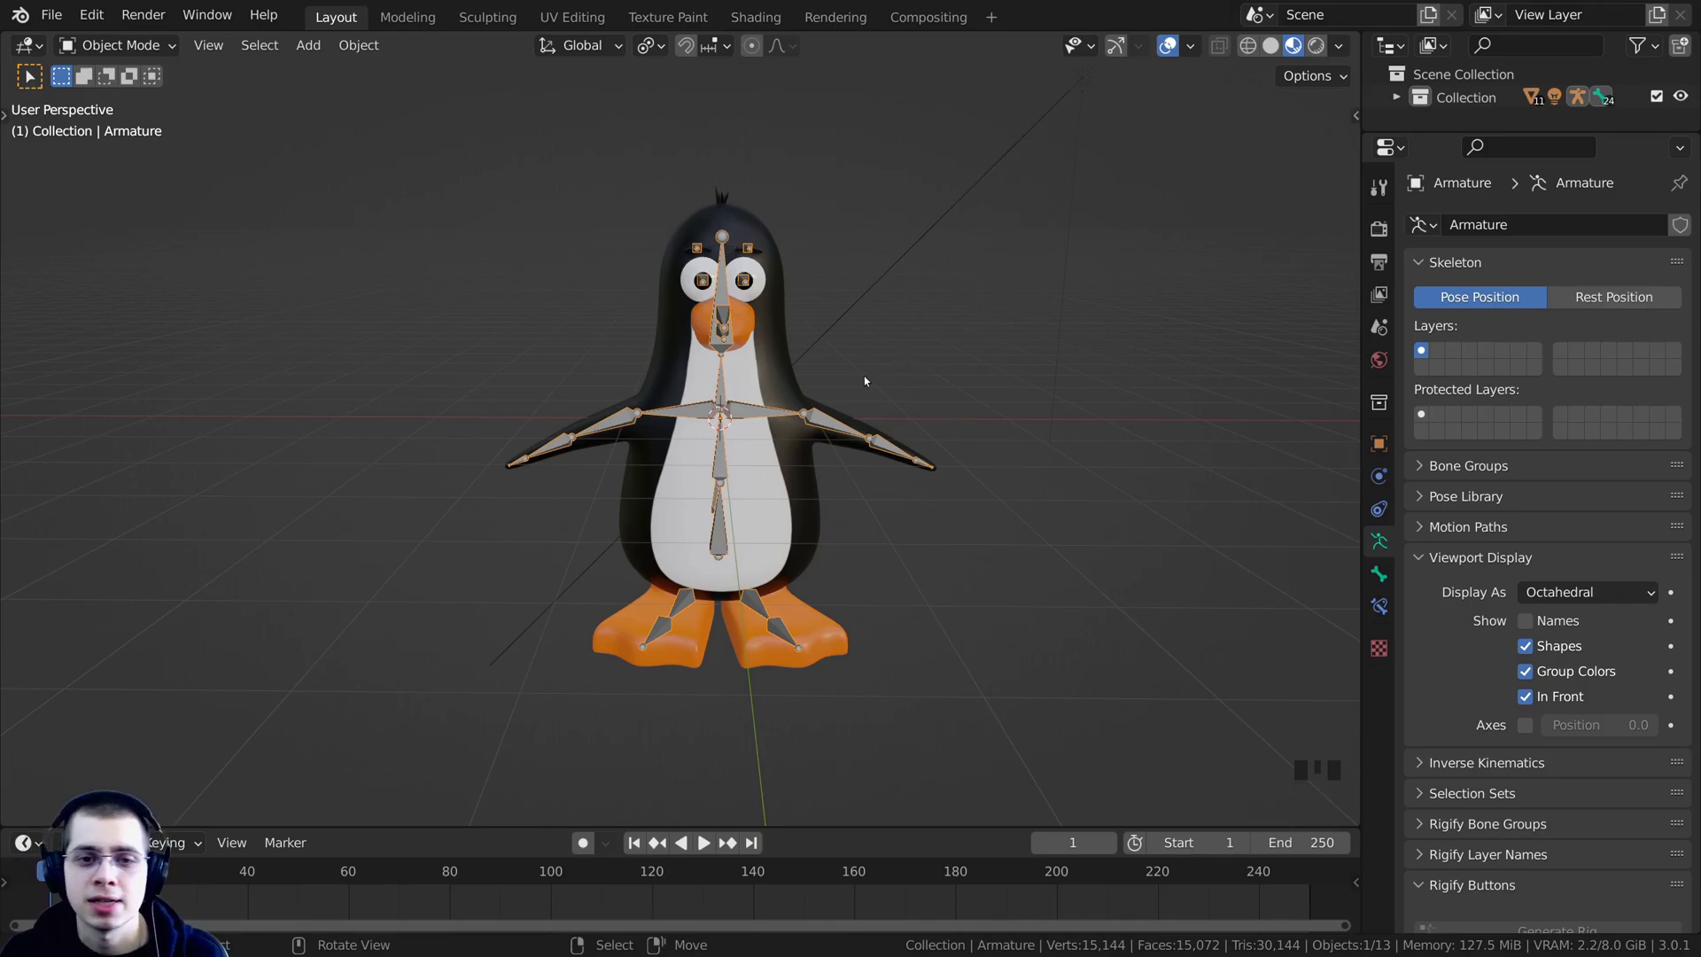
middle_drag(845, 363, 791, 395)
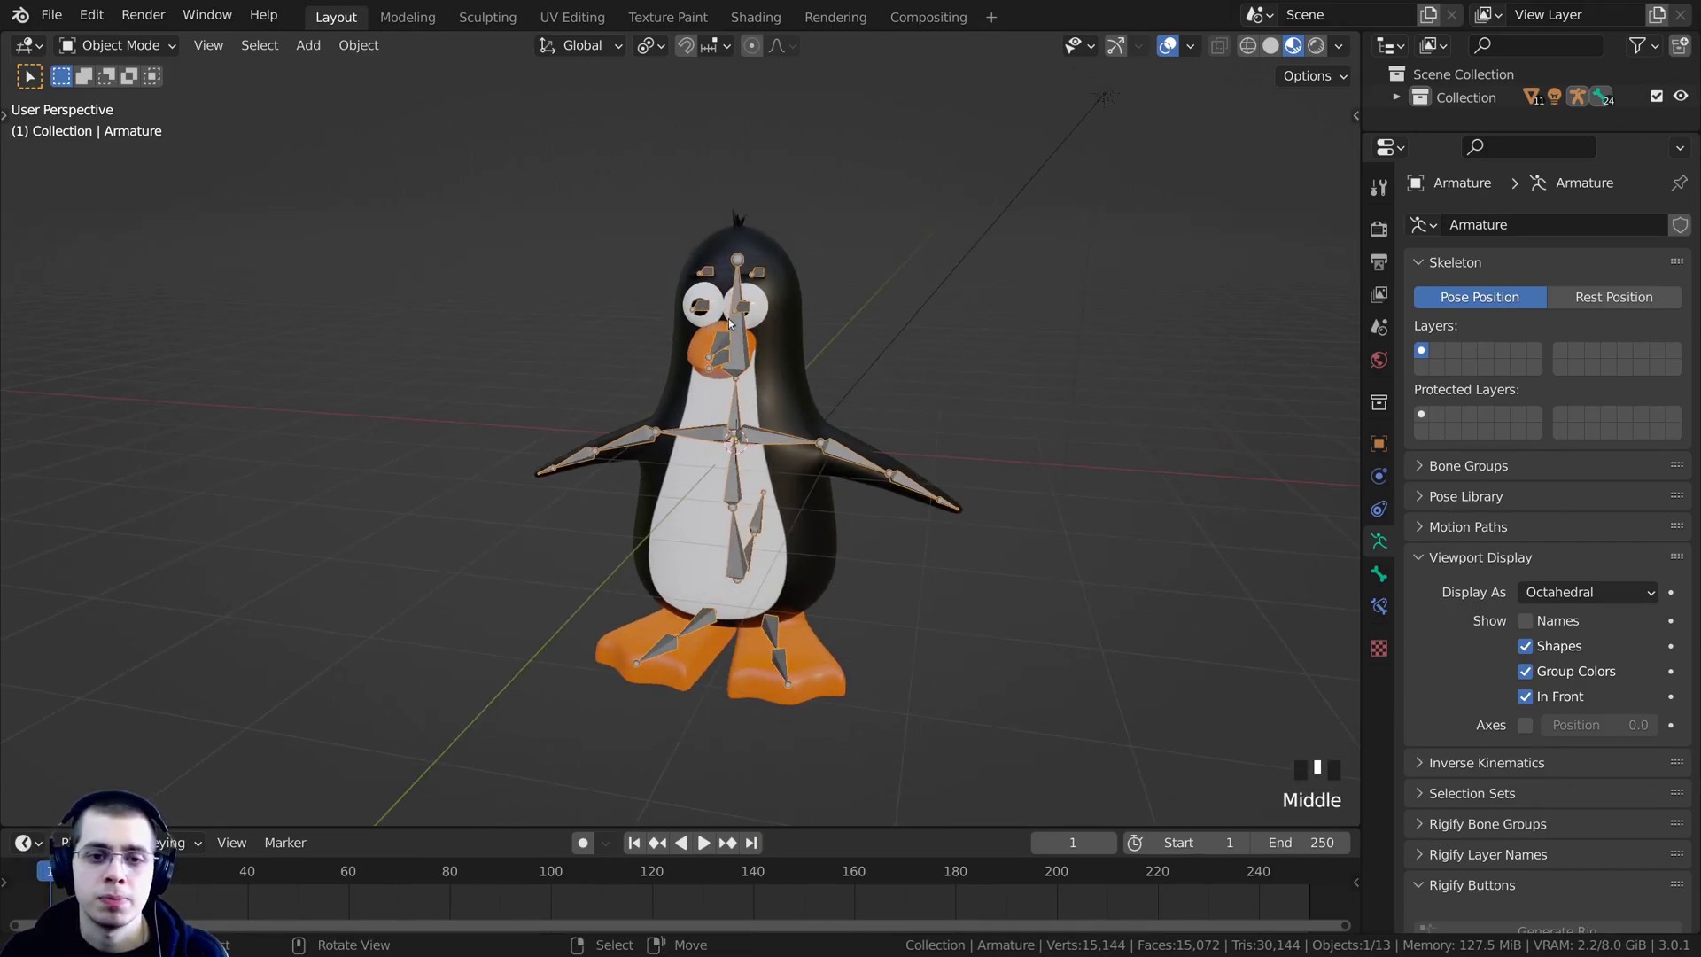
middle_drag(728, 317, 604, 332)
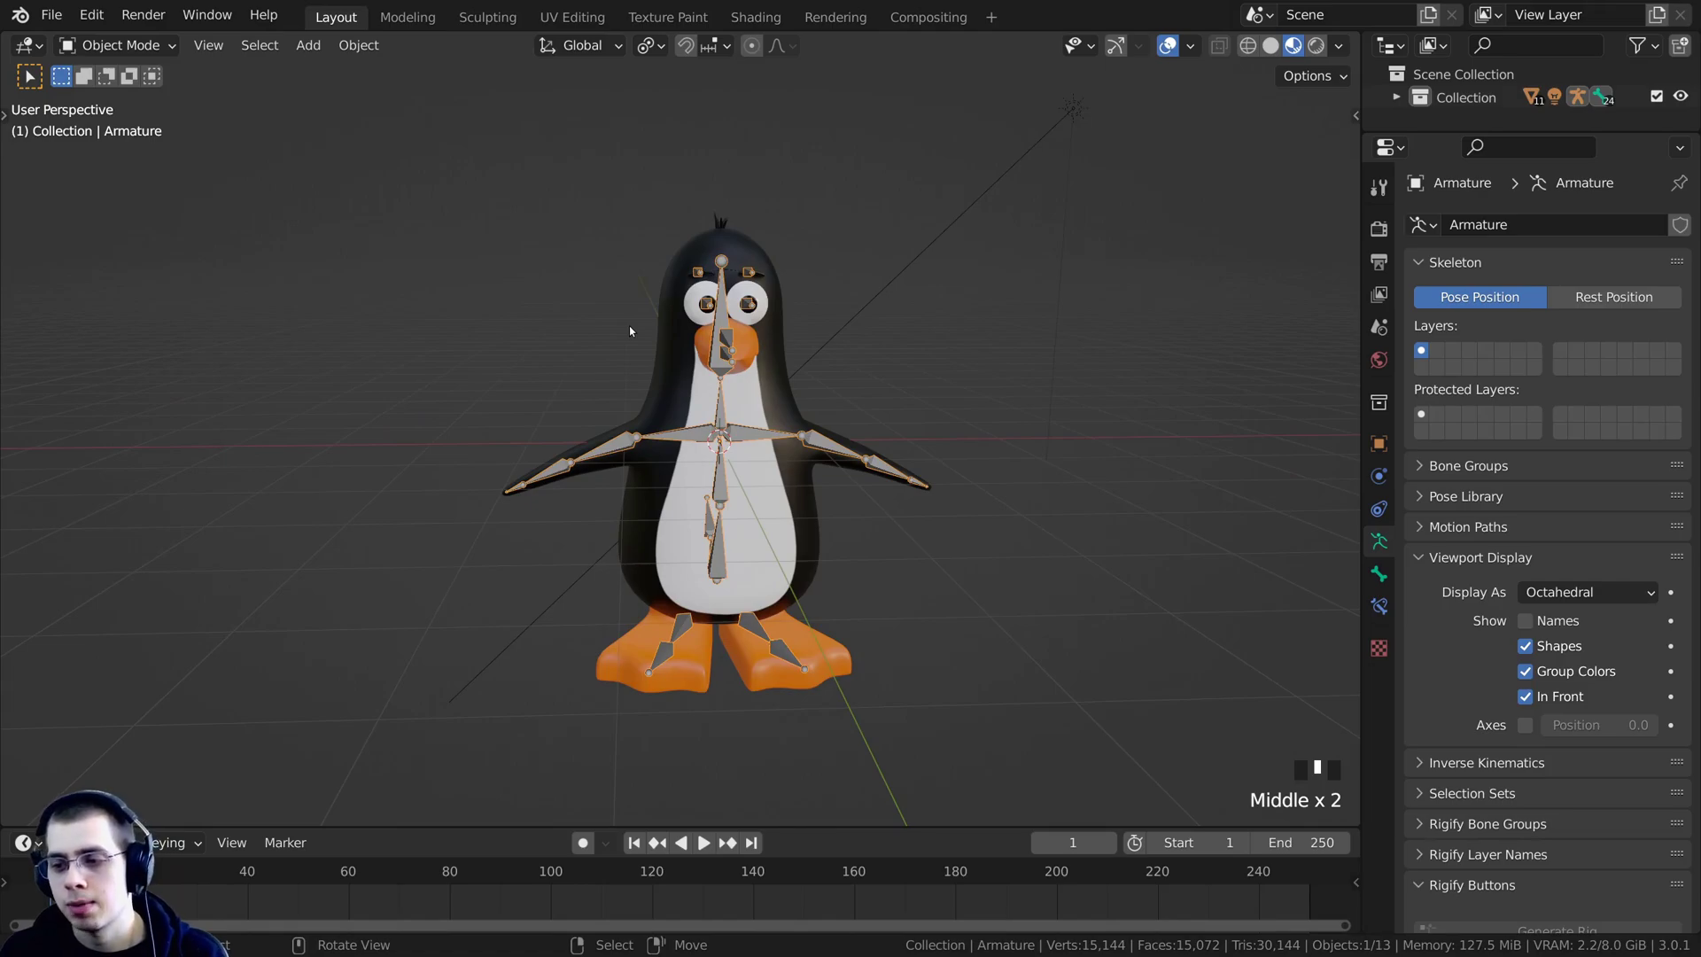
shift+middle_drag(629, 330, 687, 334)
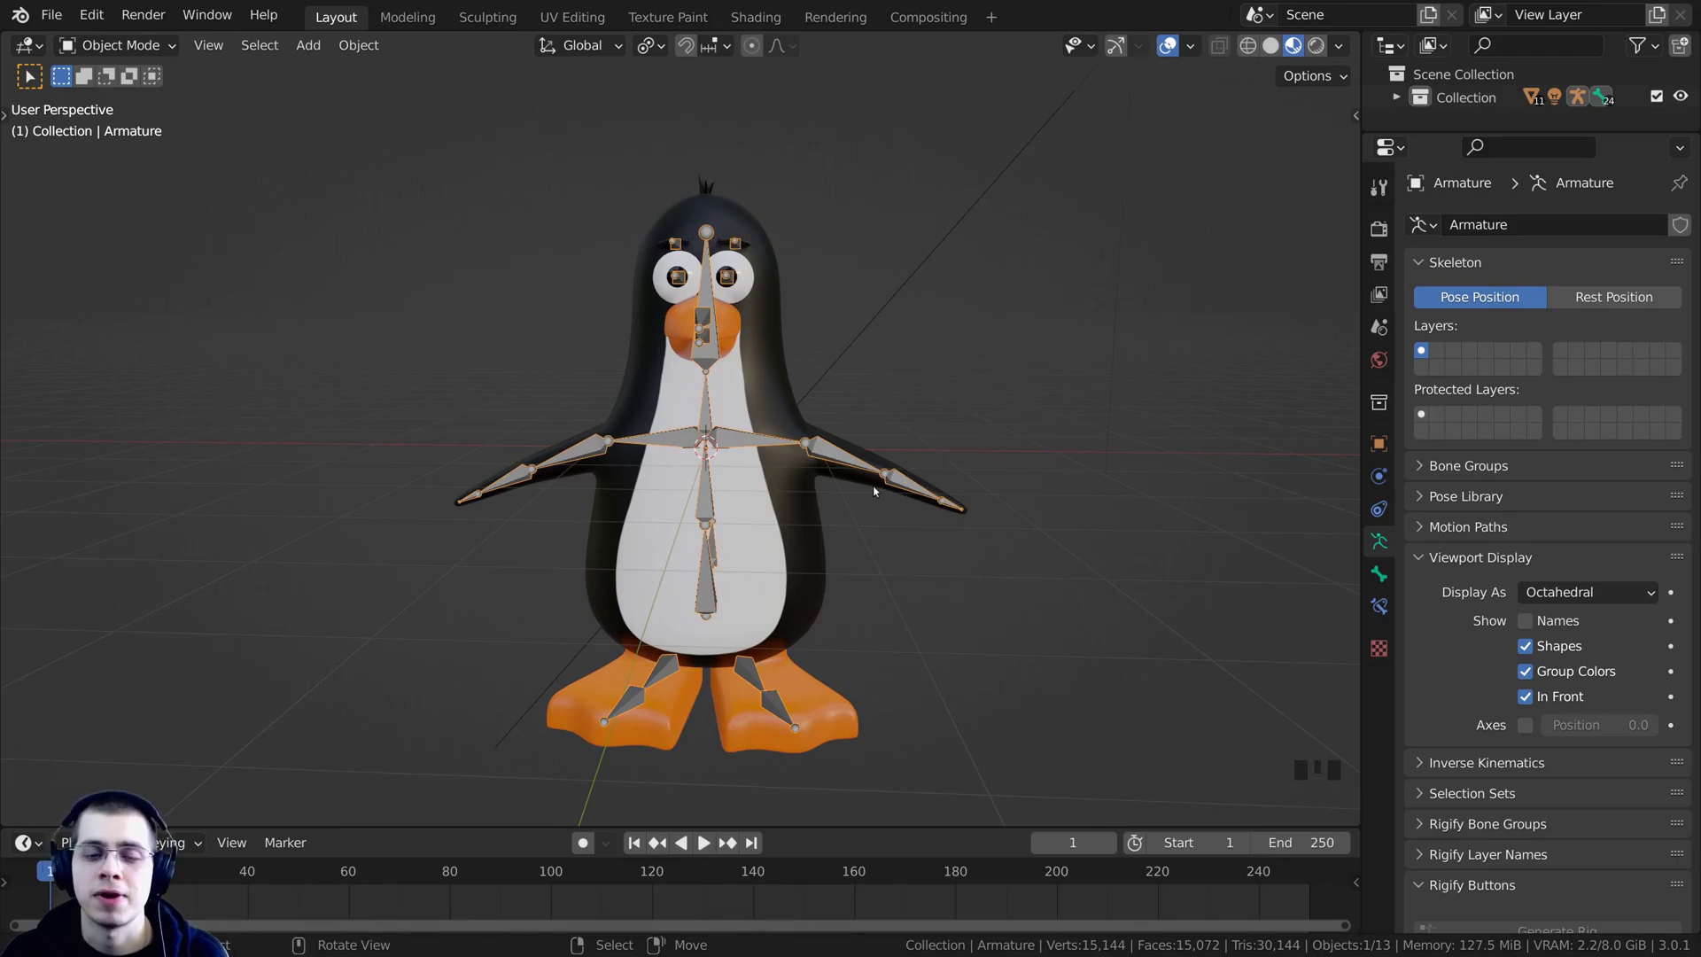
middle_drag(873, 490, 889, 295)
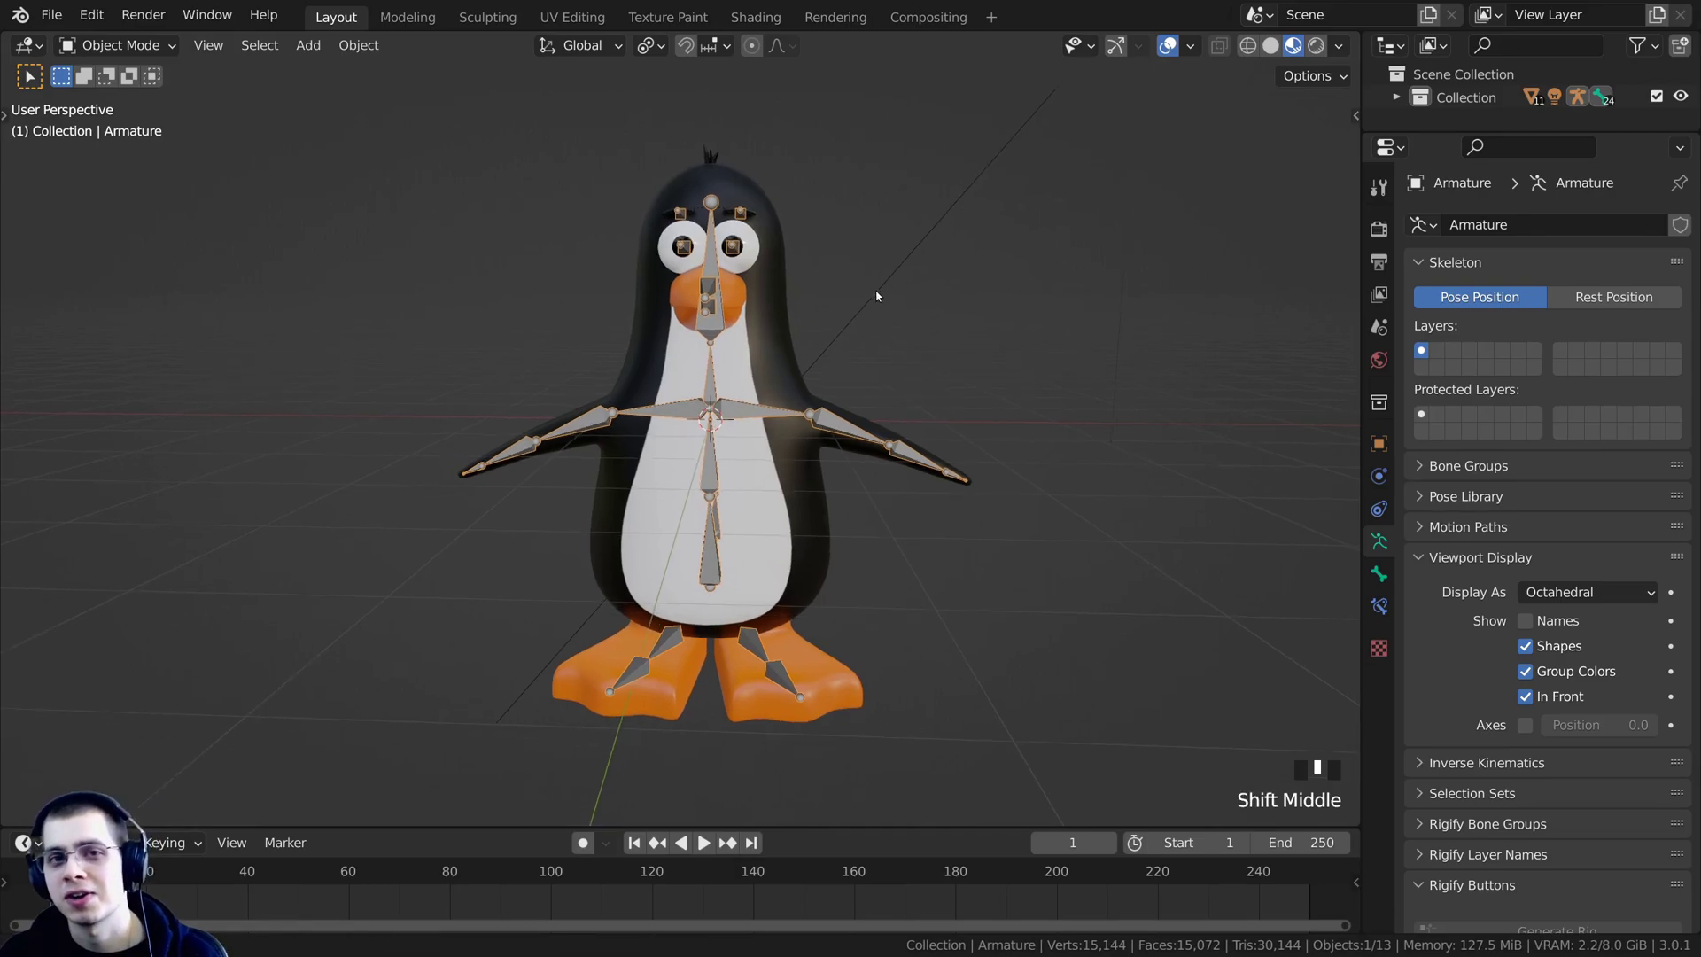
scroll(890, 294, up, 1)
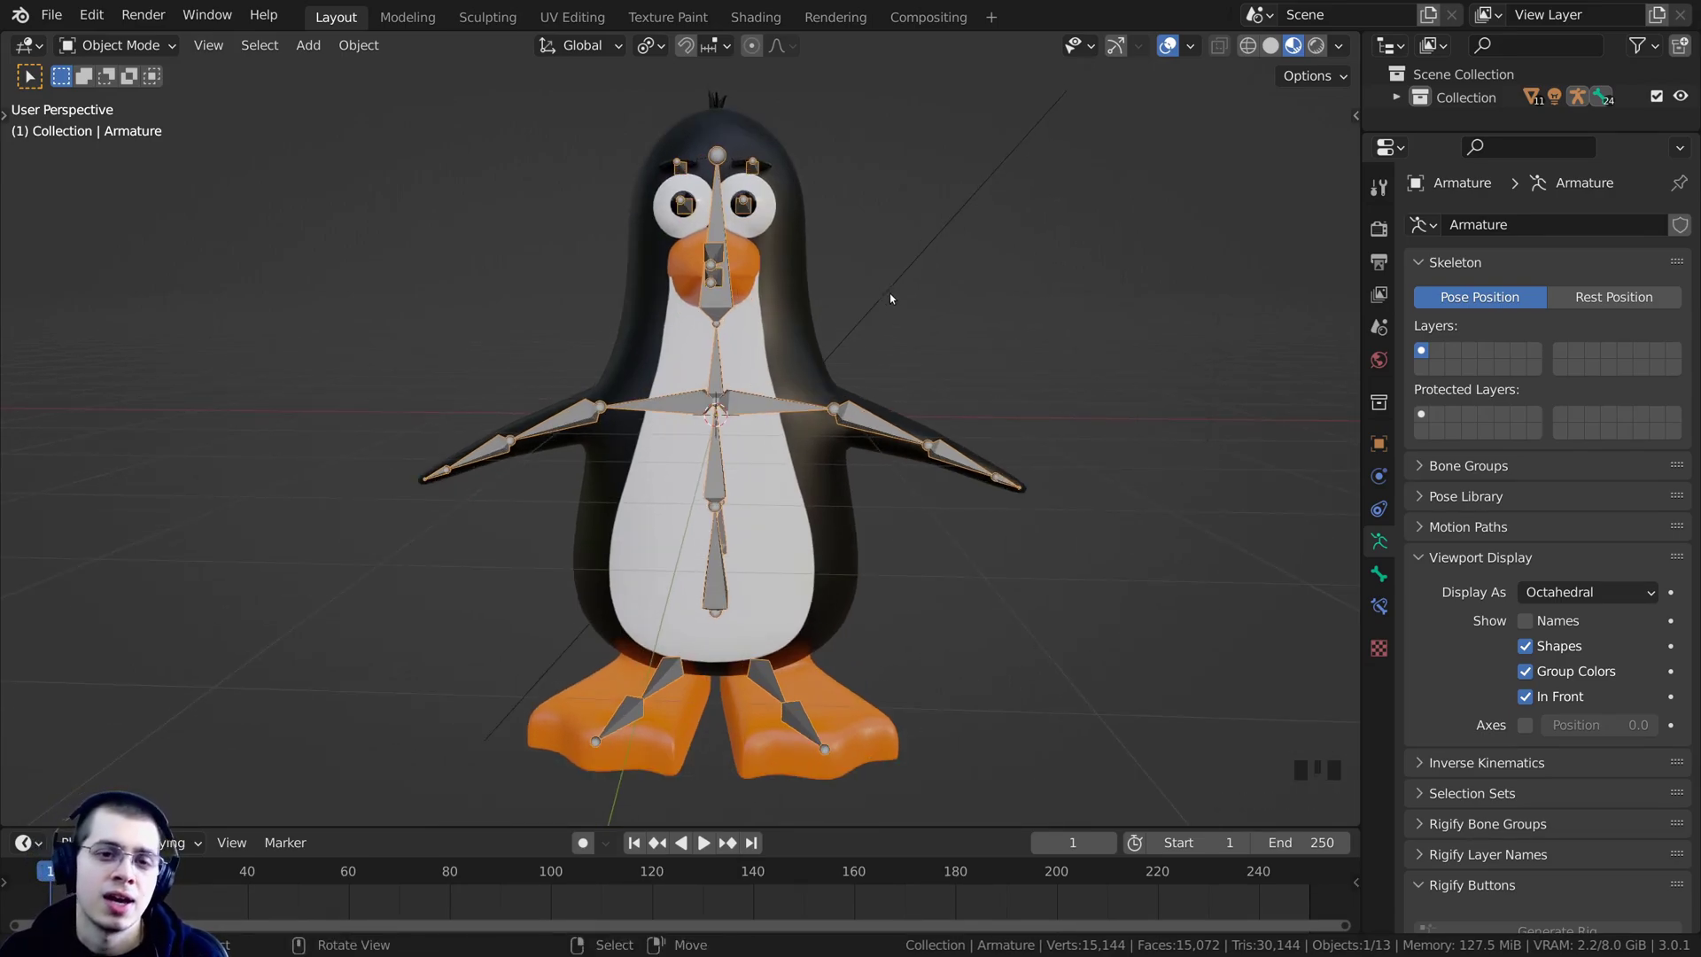
scroll(889, 294, down, 1)
middle_drag(808, 374, 898, 373)
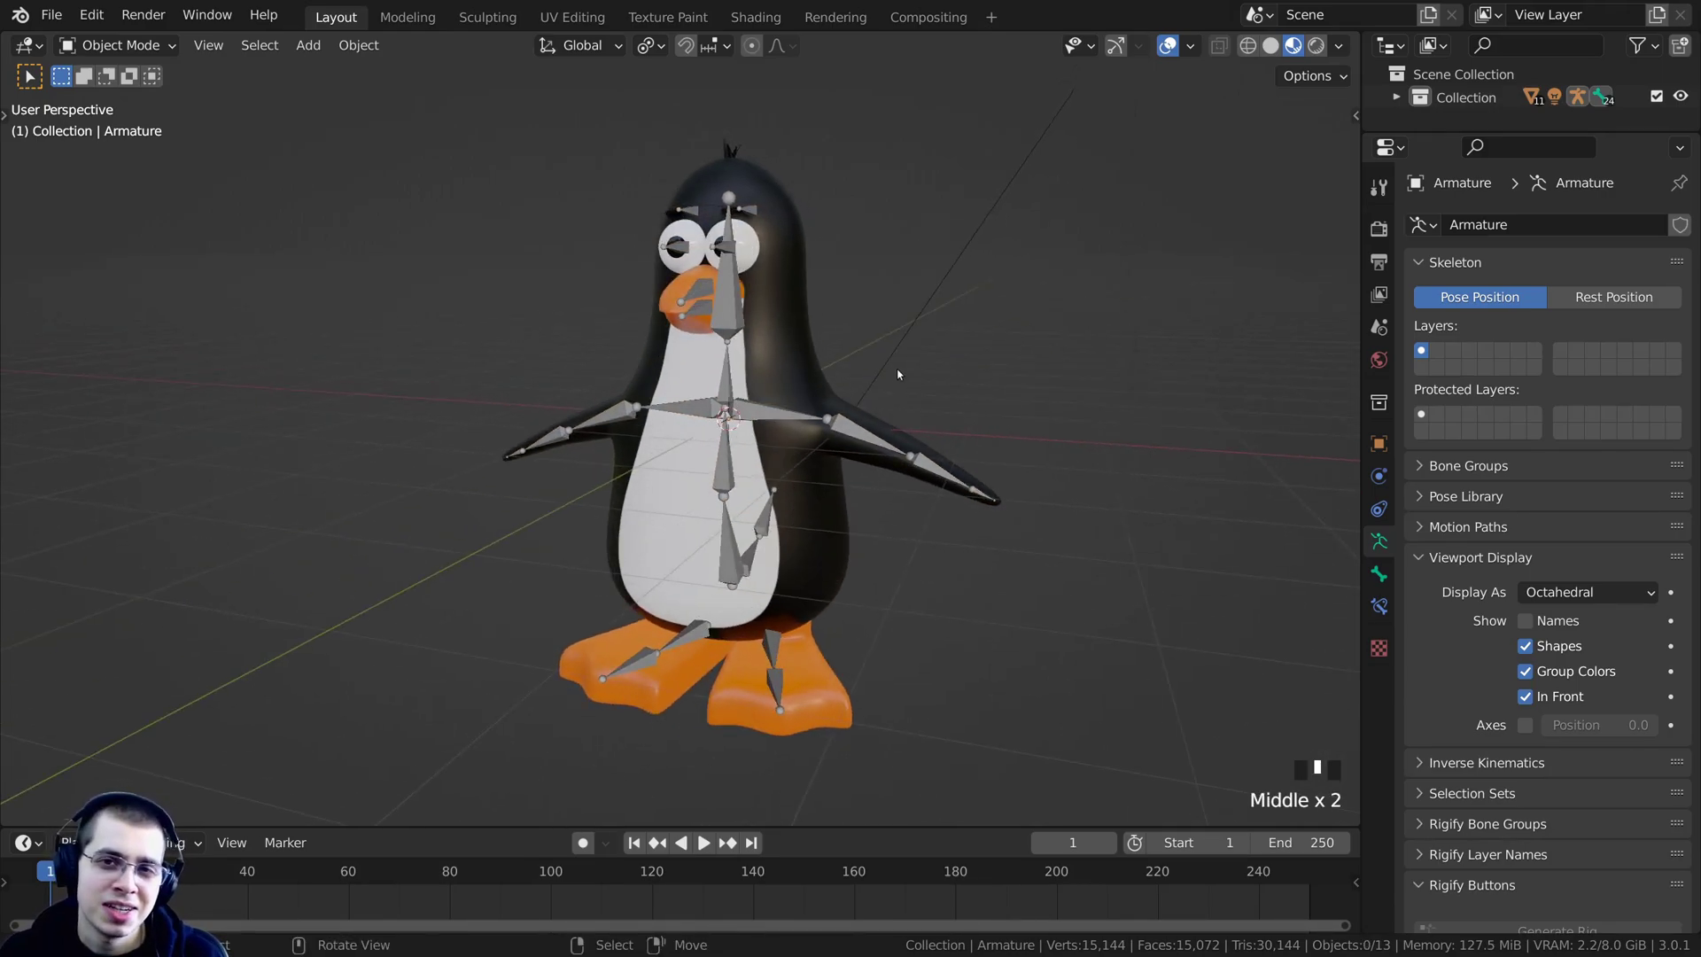